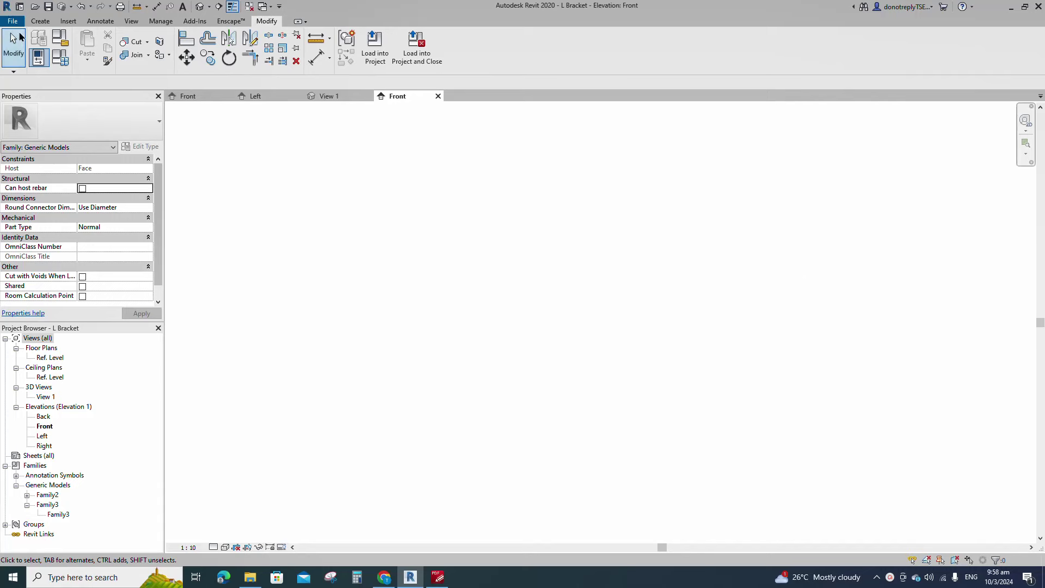
Create a new family from the Metric Generic Model face based template.
{"action": "left_click", "coordinate": [12, 20]}
{"action": "mouse_move", "coordinate": [65, 68]}
{"action": "left_click", "coordinate": [103, 93]}
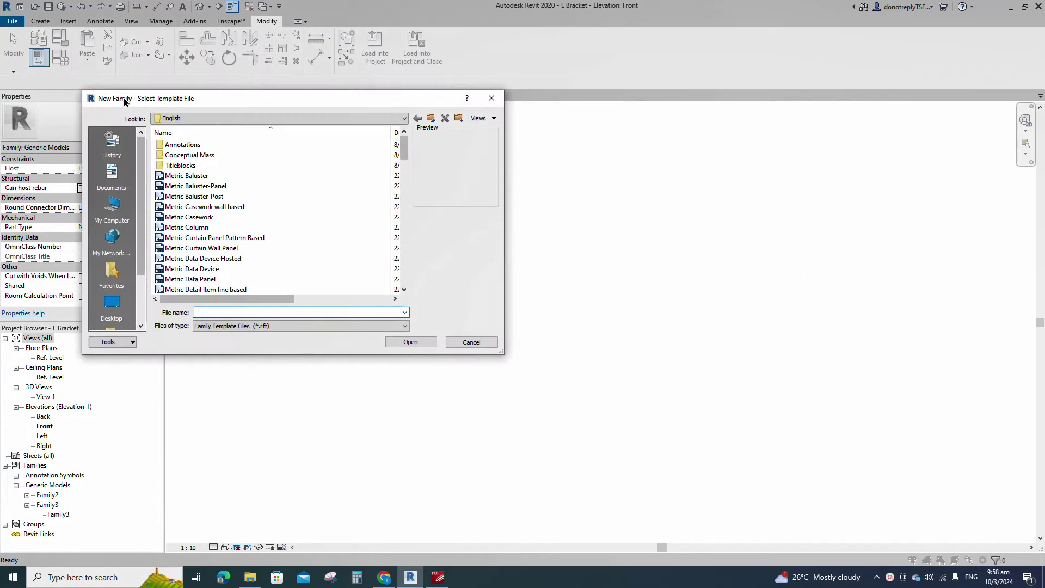
{"action": "scroll", "coordinate": [274, 249], "scroll_direction": "down", "scroll_amount": 8}
{"action": "left_click", "coordinate": [218, 217]}
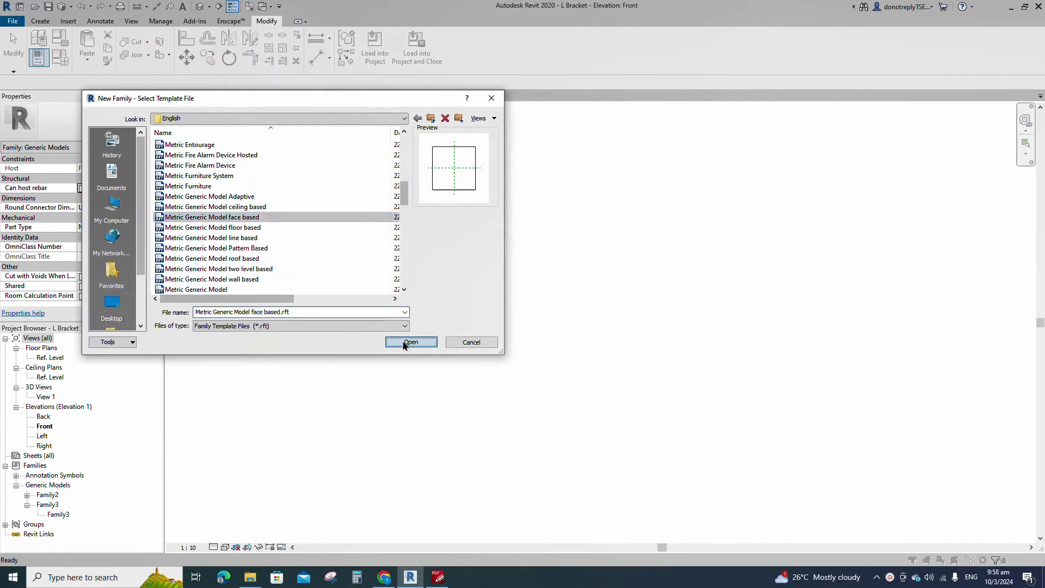
{"action": "left_click", "coordinate": [405, 343]}
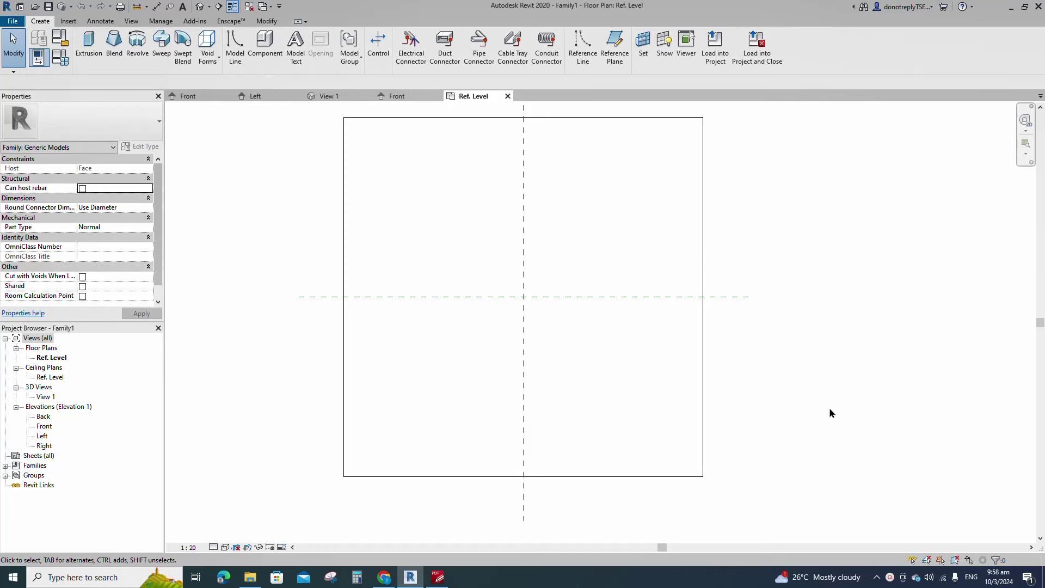
In the Left elevation, place two vertical reference planes offset 82 mm on either side of the centre plane.
{"action": "double_click", "coordinate": [42, 435]}
{"action": "scroll", "coordinate": [546, 484], "scroll_direction": "up", "scroll_amount": 3}
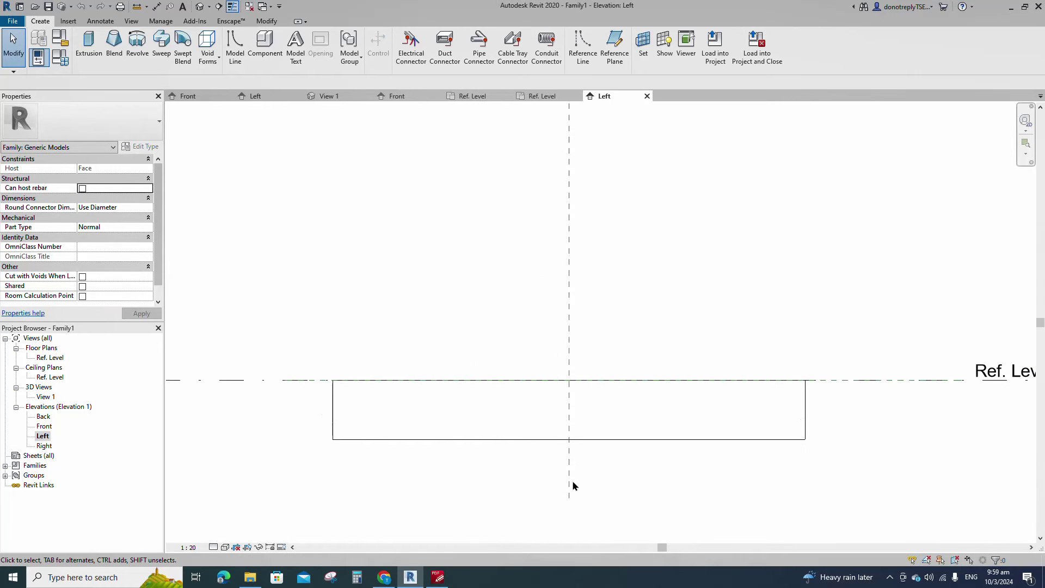
{"action": "key", "text": "r"}
{"action": "key", "text": "p"}
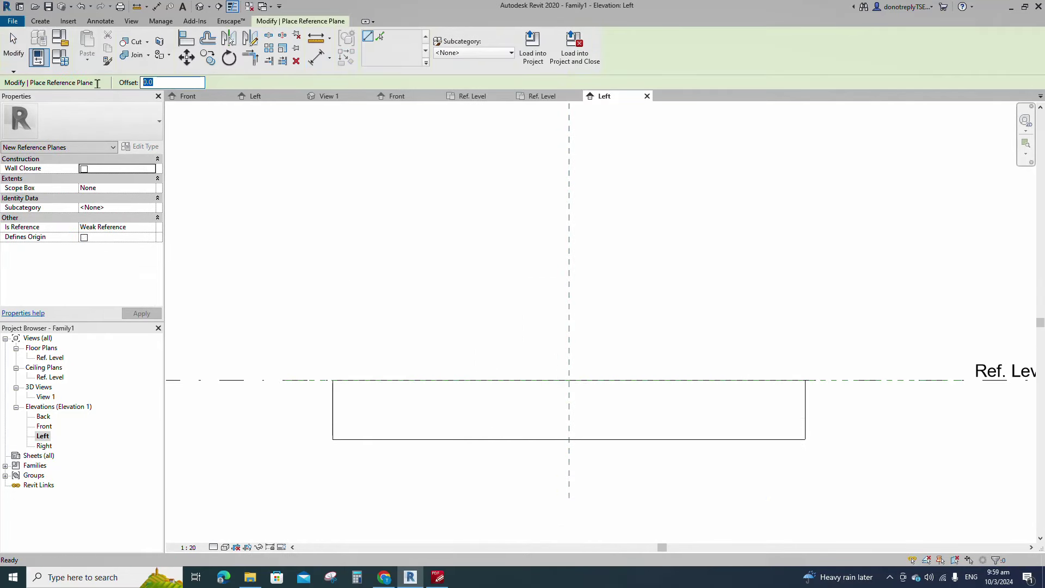
{"action": "left_click", "coordinate": [569, 496]}
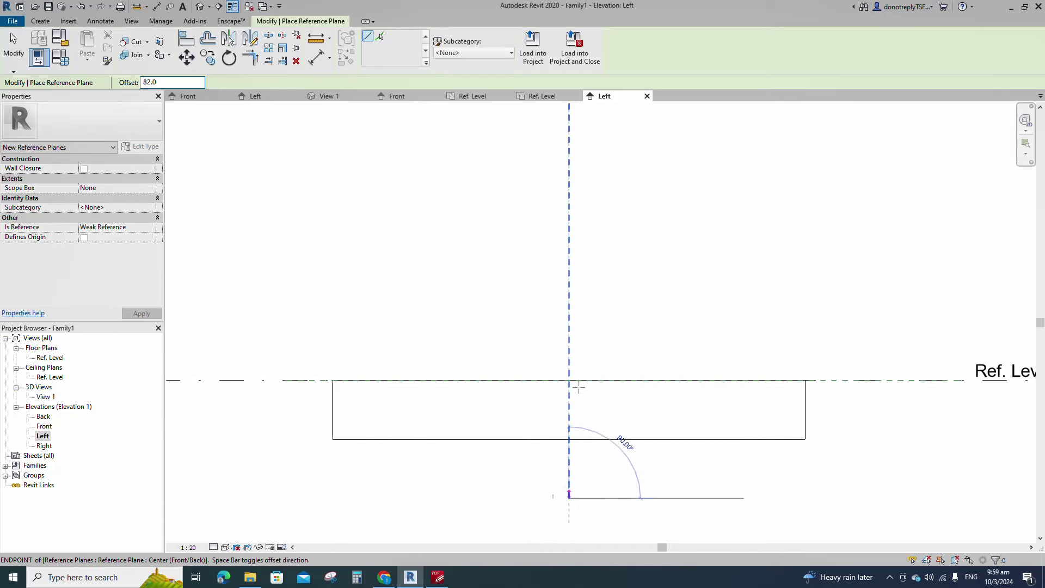
{"action": "left_click", "coordinate": [568, 240]}
{"action": "left_click", "coordinate": [569, 240]}
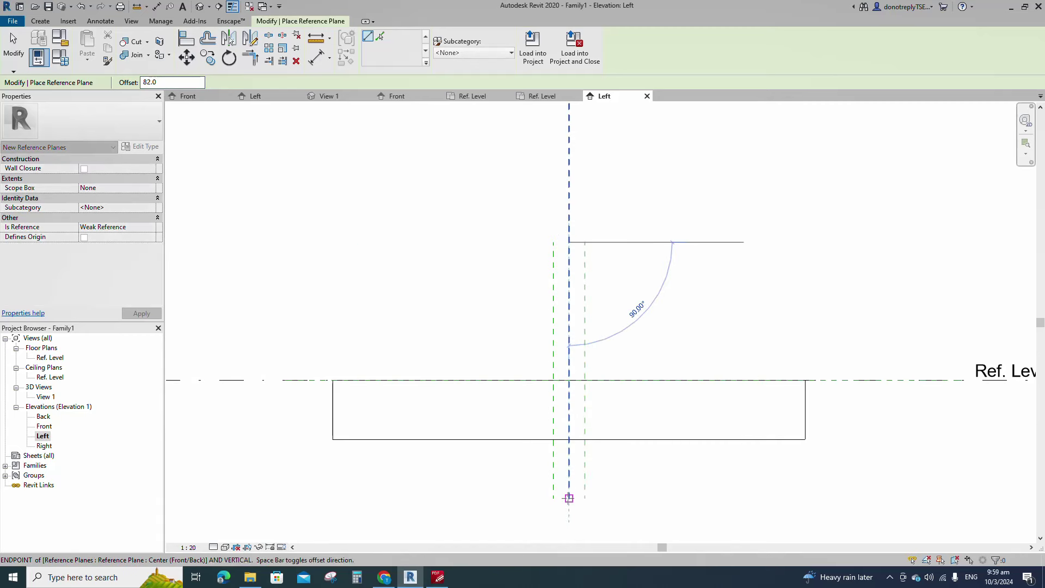
{"action": "left_click", "coordinate": [569, 497]}
Dimension the two vertical planes equally about the centre plane and add an overall dimension between them.
{"action": "key", "text": "d"}
{"action": "key", "text": "i"}
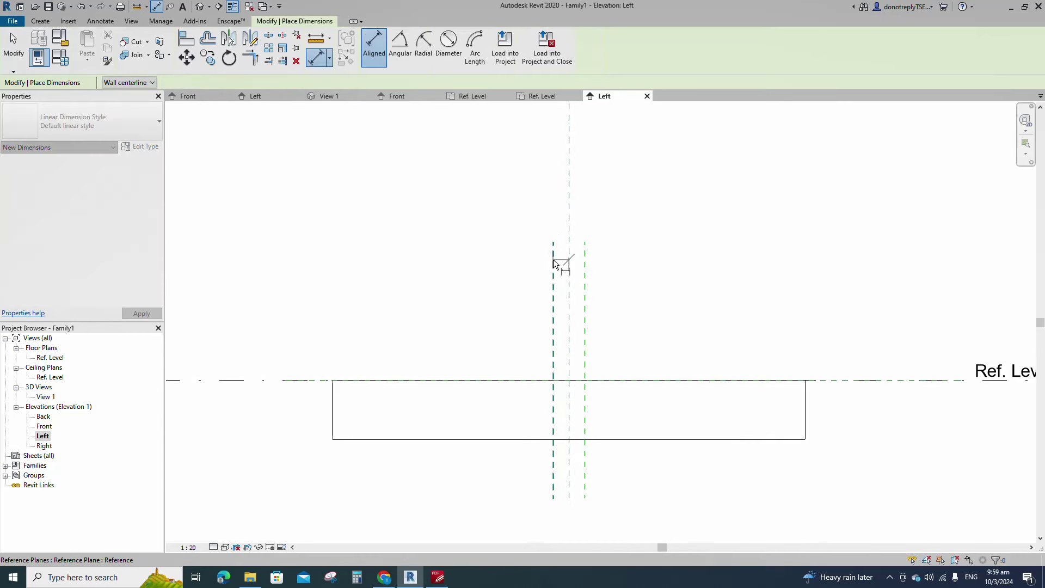
{"action": "left_click", "coordinate": [583, 261]}
{"action": "left_click", "coordinate": [638, 230]}
{"action": "left_click", "coordinate": [568, 181]}
{"action": "left_click", "coordinate": [552, 271]}
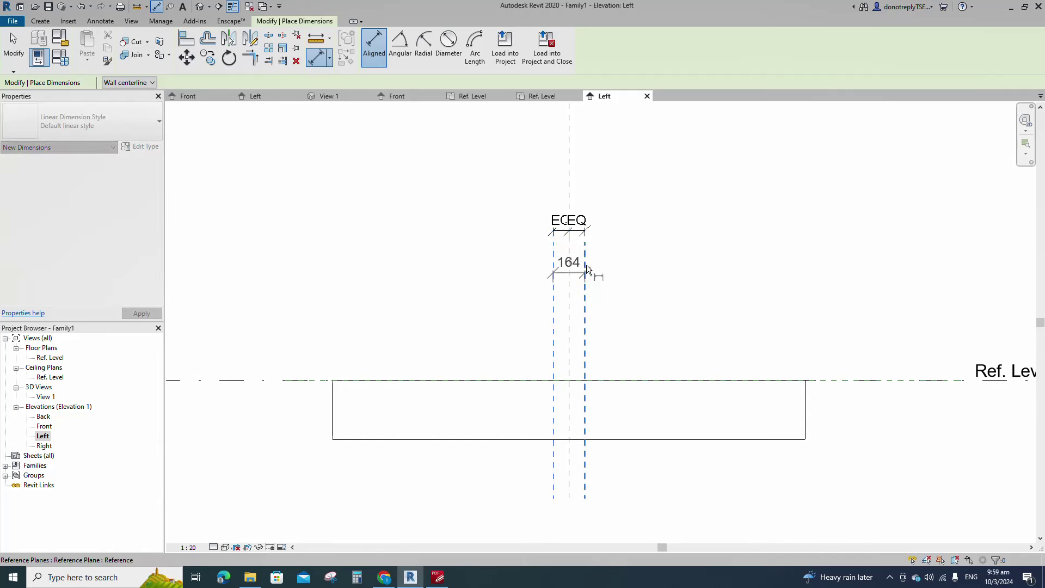
{"action": "left_click", "coordinate": [585, 268]}
{"action": "left_click", "coordinate": [610, 193]}
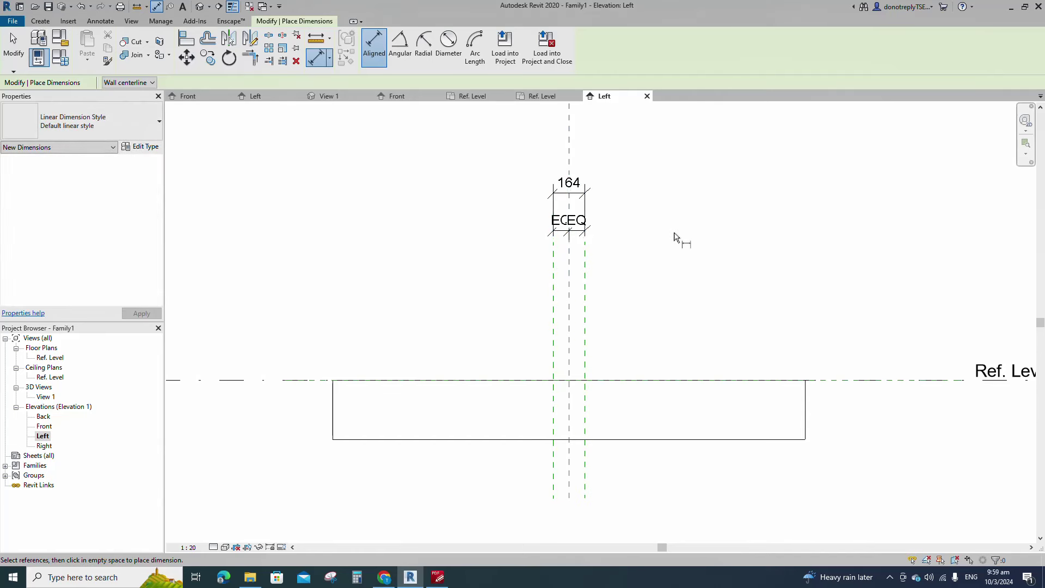
{"action": "key", "text": "Escape"}
{"action": "key", "text": "Escape"}
{"action": "left_click", "coordinate": [554, 334]}
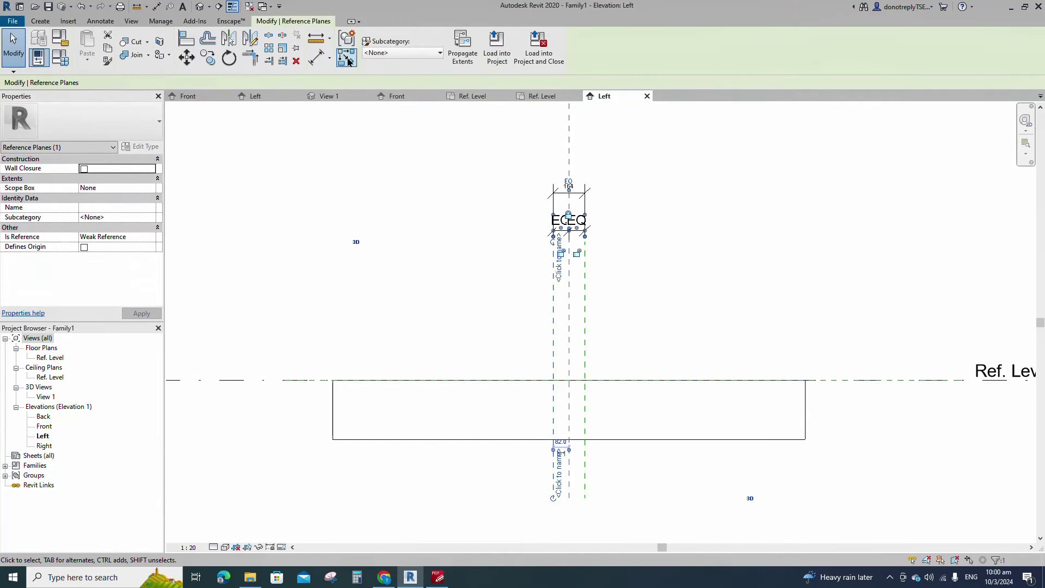
Place a horizontal reference plane offset 141 mm above Ref. Level and dimension it from the level.
{"action": "key", "text": "r"}
{"action": "key", "text": "p"}
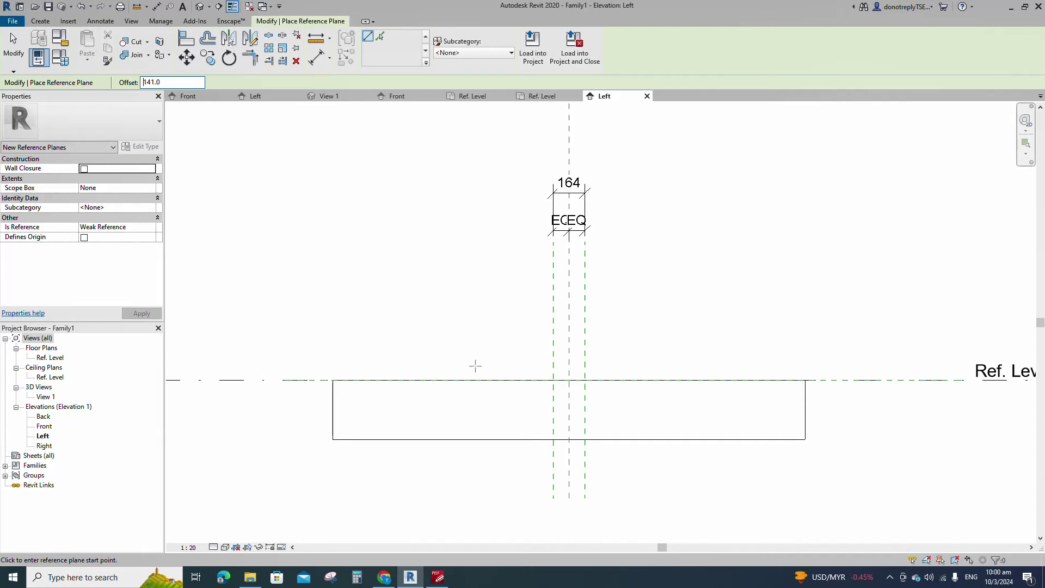
{"action": "left_click", "coordinate": [487, 379]}
{"action": "left_click", "coordinate": [659, 380]}
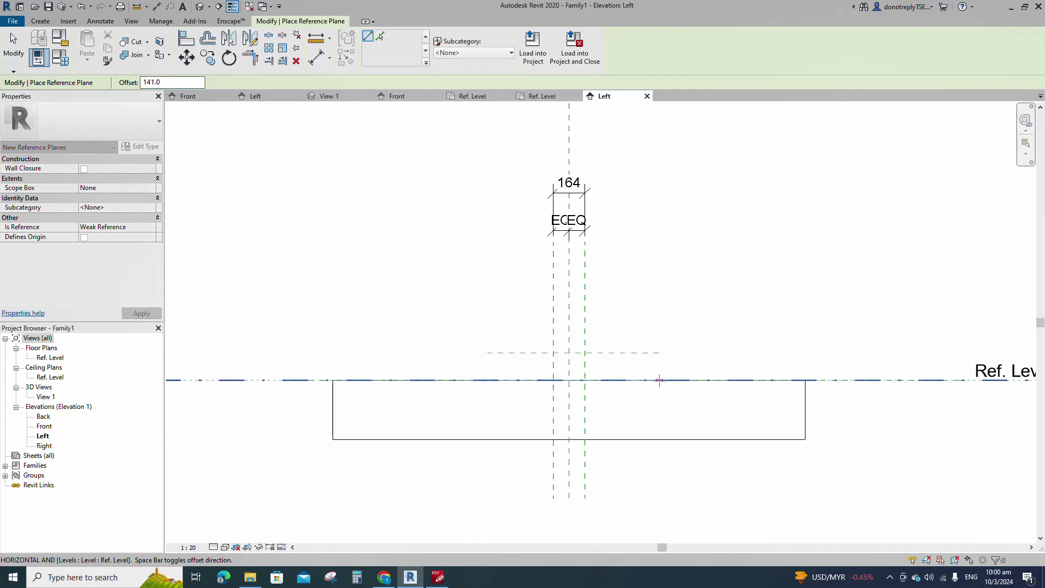
{"action": "left_click", "coordinate": [319, 61]}
{"action": "left_click", "coordinate": [865, 379]}
{"action": "left_click", "coordinate": [651, 353]}
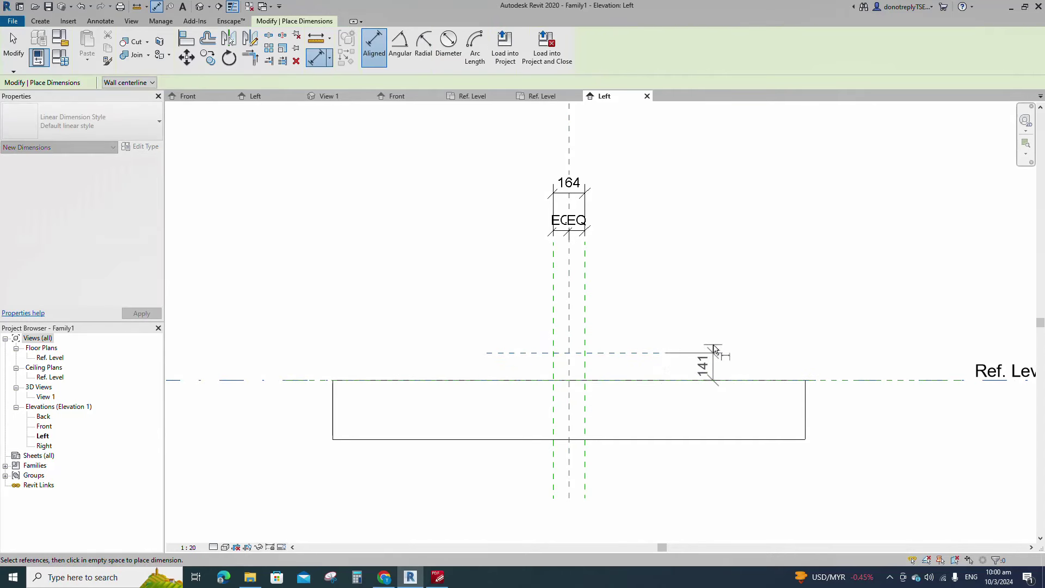
{"action": "left_click", "coordinate": [713, 347]}
{"action": "key", "text": "Escape"}
{"action": "key", "text": "Escape"}
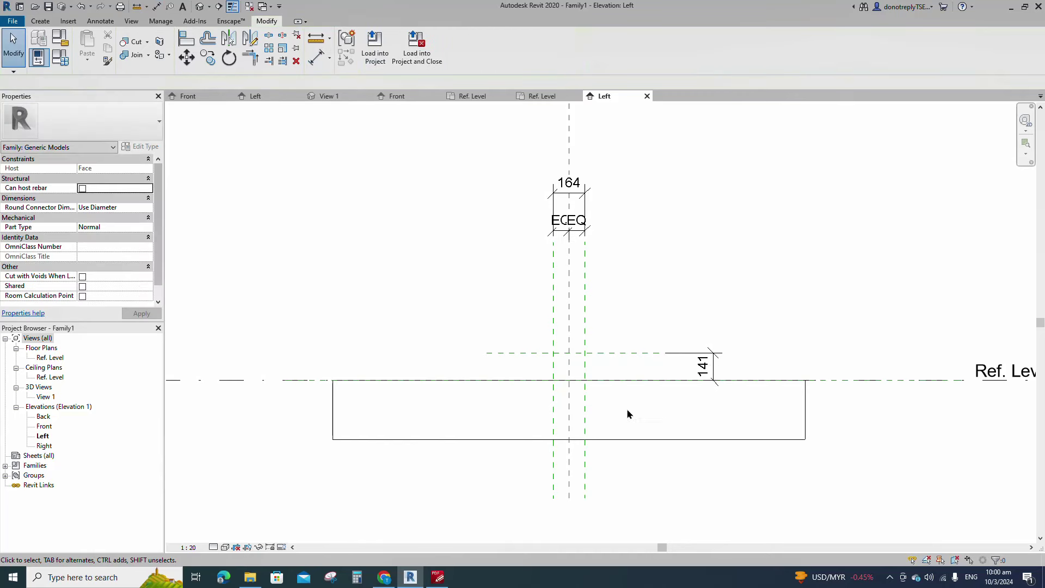
Place a second horizontal reference plane offset 35 mm above Ref. Level and dimension it from the level.
{"action": "scroll", "coordinate": [501, 389], "scroll_direction": "up", "scroll_amount": 2}
{"action": "left_click", "coordinate": [656, 342]}
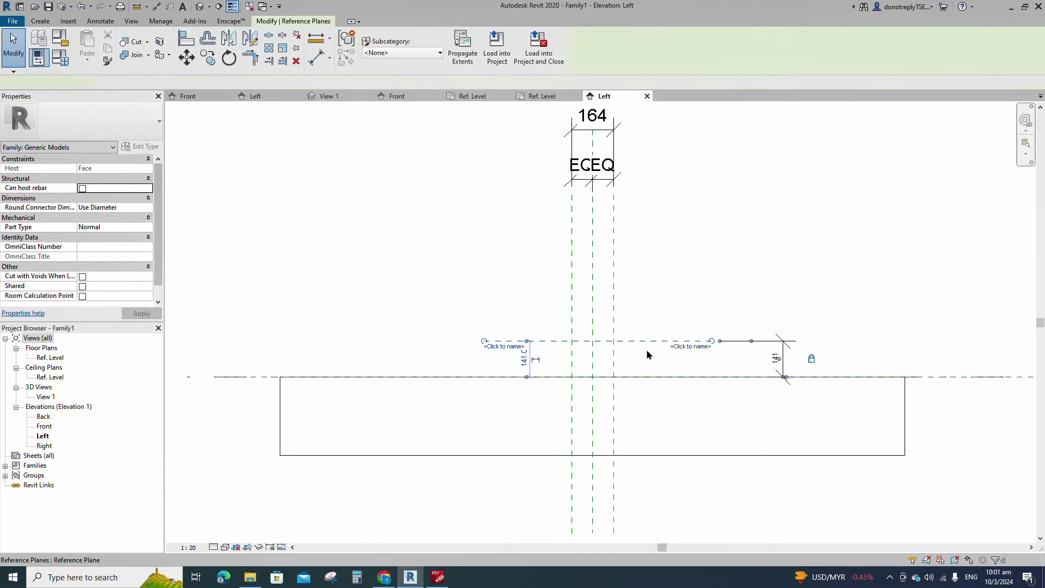
{"action": "key", "text": "r"}
{"action": "key", "text": "p"}
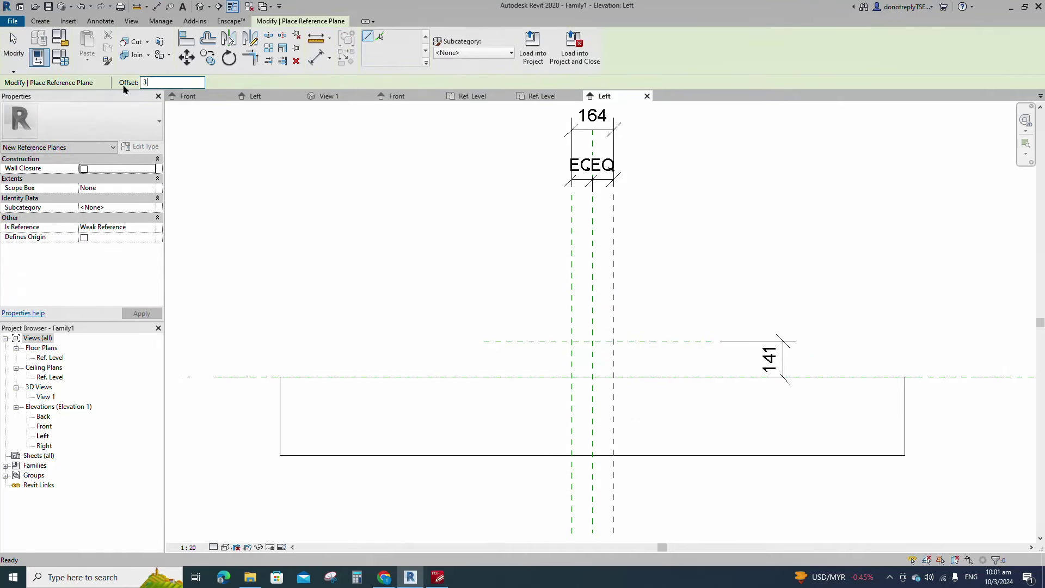
{"action": "left_click", "coordinate": [483, 377]}
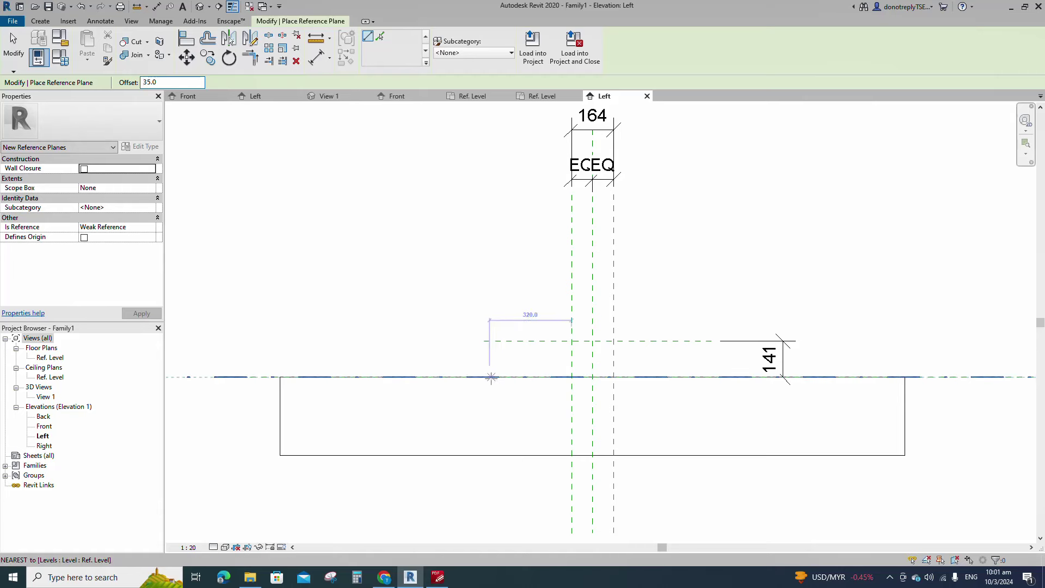
{"action": "left_click", "coordinate": [741, 376]}
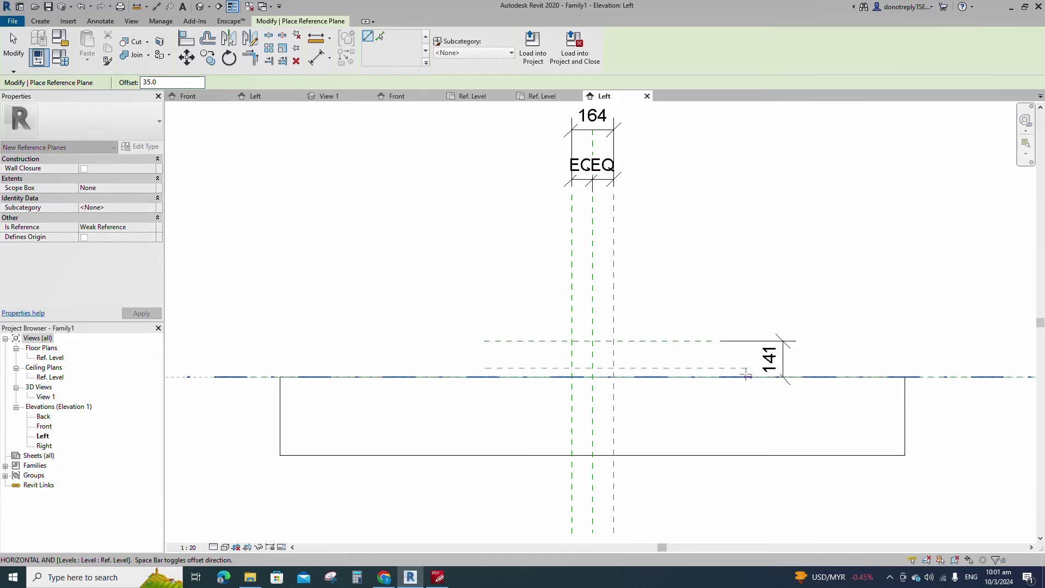
{"action": "left_click", "coordinate": [317, 58]}
{"action": "left_click", "coordinate": [890, 377]}
{"action": "left_click", "coordinate": [697, 368]}
{"action": "key", "text": "Escape"}
{"action": "key", "text": "Escape"}
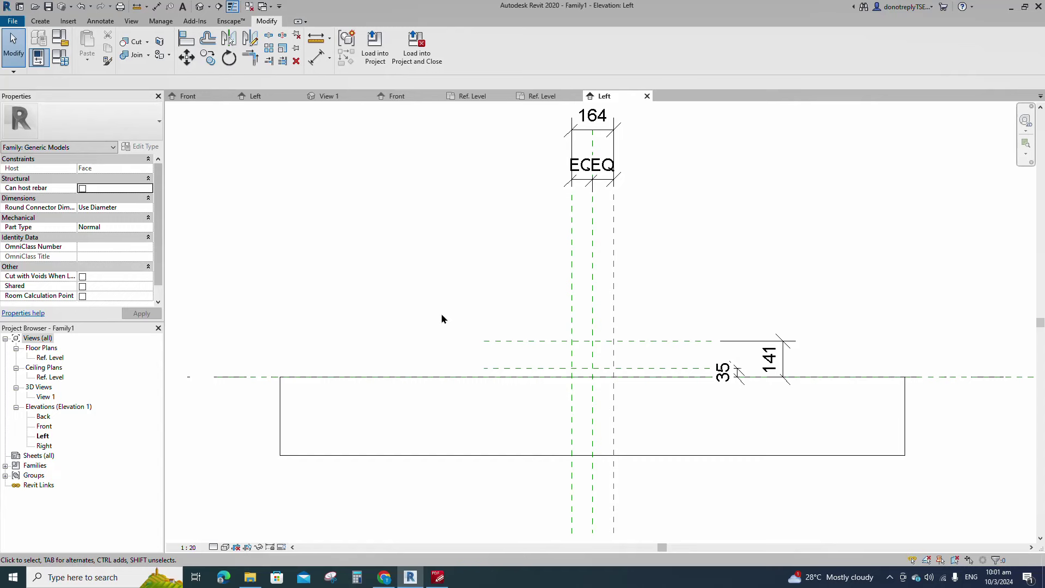
Add reference planes offset 3 mm above and below each of the two horizontal planes using Pick Lines.
{"action": "middle_click_drag", "start_coordinate": [441, 318], "coordinate": [424, 254]}
{"action": "key", "text": "r"}
{"action": "key", "text": "p"}
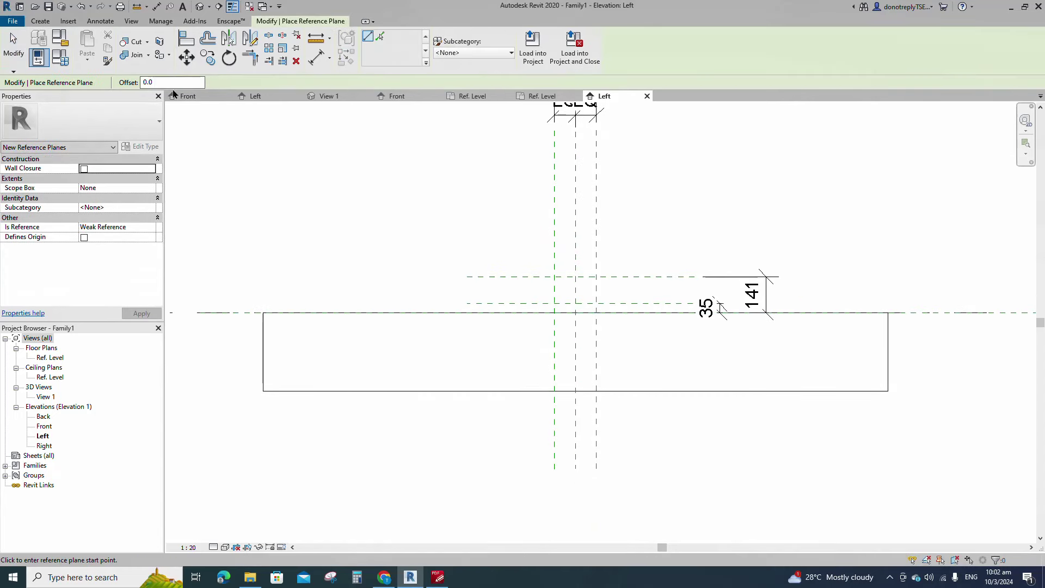
{"action": "left_click", "coordinate": [380, 37]}
{"action": "scroll", "coordinate": [506, 286], "scroll_direction": "up", "scroll_amount": 5}
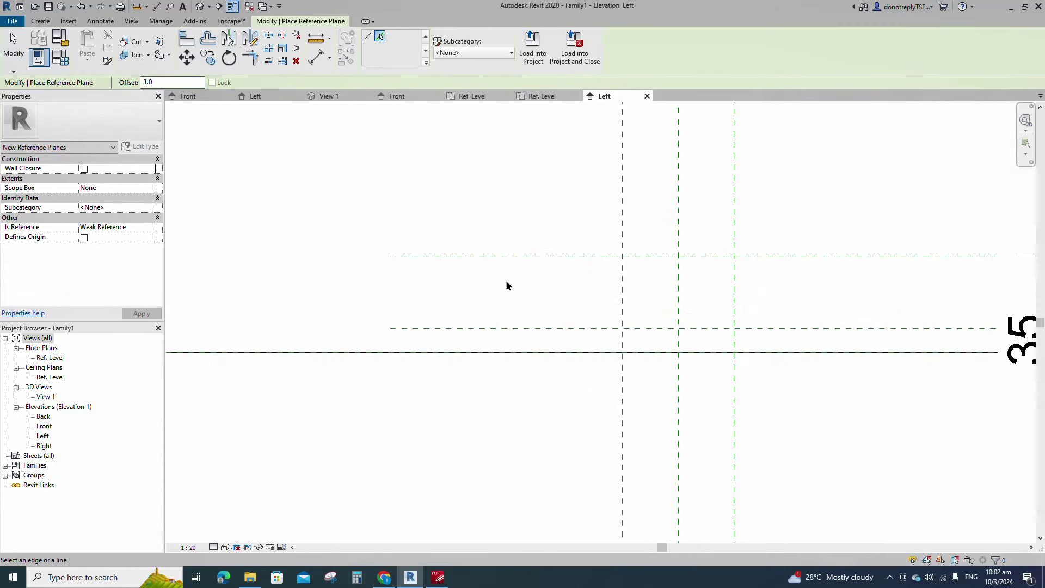
{"action": "scroll", "coordinate": [488, 260], "scroll_direction": "up", "scroll_amount": 3}
{"action": "left_click", "coordinate": [487, 257]}
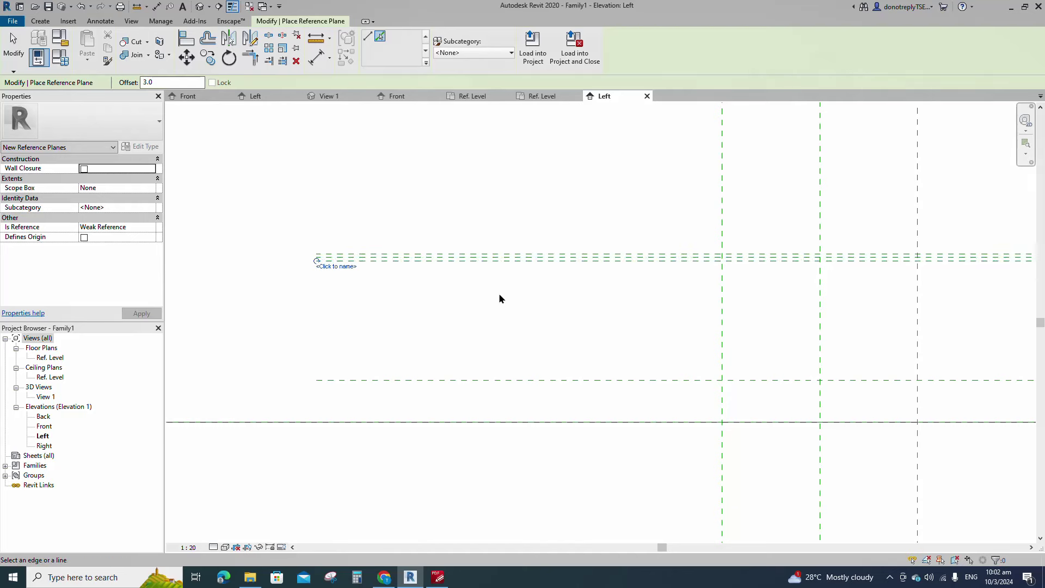
{"action": "scroll", "coordinate": [496, 305], "scroll_direction": "down", "scroll_amount": 2}
{"action": "left_click", "coordinate": [494, 358]}
{"action": "scroll", "coordinate": [501, 347], "scroll_direction": "up", "scroll_amount": 3}
{"action": "left_click", "coordinate": [503, 369]}
{"action": "scroll", "coordinate": [457, 336], "scroll_direction": "down", "scroll_amount": 1}
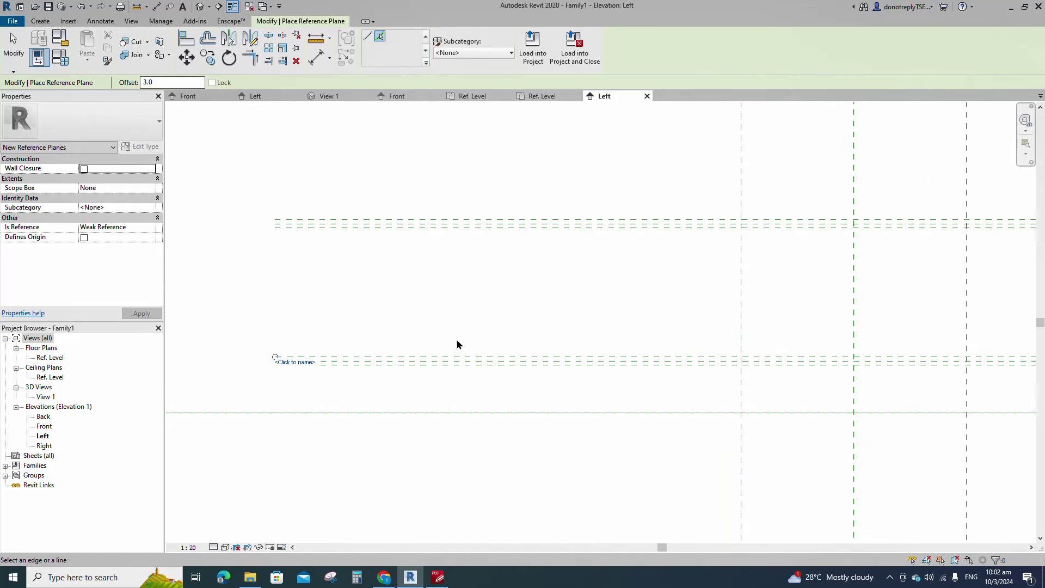
Add reference planes offset 3 mm on both sides of each outer vertical plane.
{"action": "scroll", "coordinate": [778, 332], "scroll_direction": "up", "scroll_amount": 2}
{"action": "left_click", "coordinate": [727, 302]}
{"action": "scroll", "coordinate": [439, 312], "scroll_direction": "down", "scroll_amount": 3}
{"action": "scroll", "coordinate": [719, 295], "scroll_direction": "up", "scroll_amount": 2}
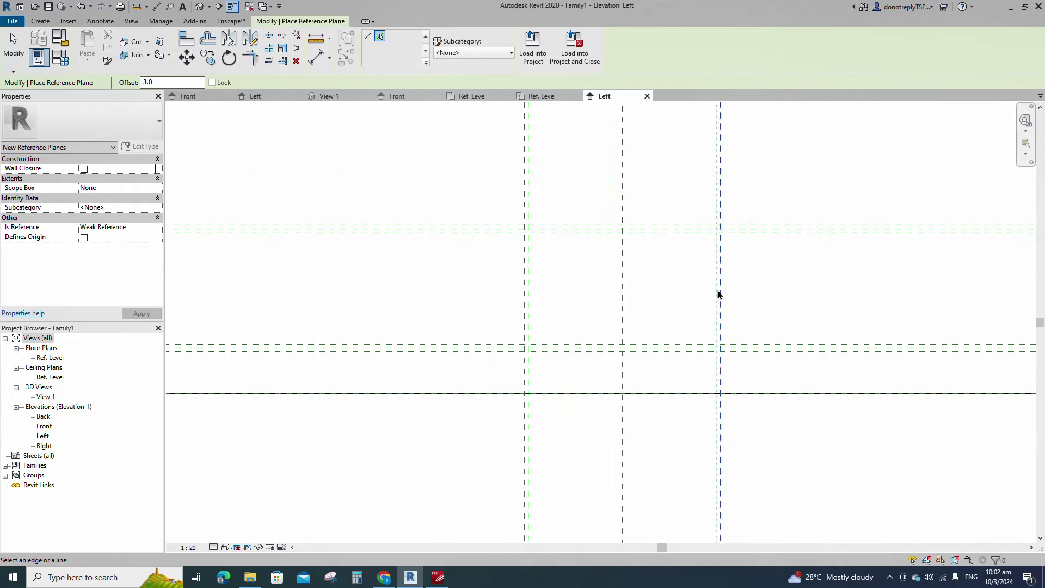
{"action": "left_click", "coordinate": [725, 284]}
{"action": "left_click", "coordinate": [722, 286]}
{"action": "scroll", "coordinate": [744, 299], "scroll_direction": "down", "scroll_amount": 1}
{"action": "scroll", "coordinate": [745, 311], "scroll_direction": "down", "scroll_amount": 2}
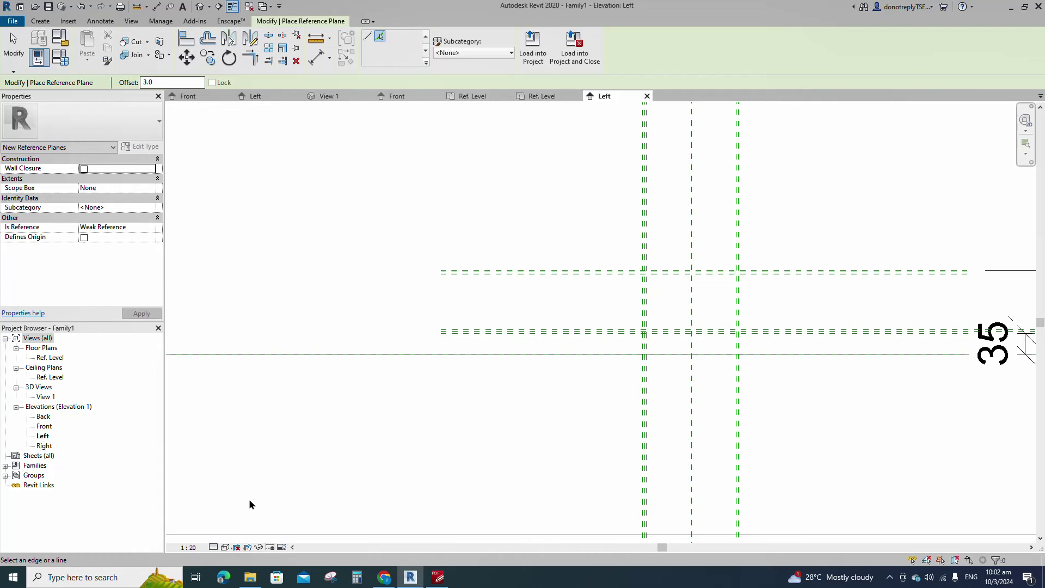
Set the view scale to 1:10 and dimension the spacing of the three upper horizontal planes.
{"action": "left_click", "coordinate": [188, 547]}
{"action": "left_click", "coordinate": [188, 439]}
{"action": "key", "text": "d"}
{"action": "key", "text": "i"}
{"action": "scroll", "coordinate": [489, 280], "scroll_direction": "up", "scroll_amount": 3}
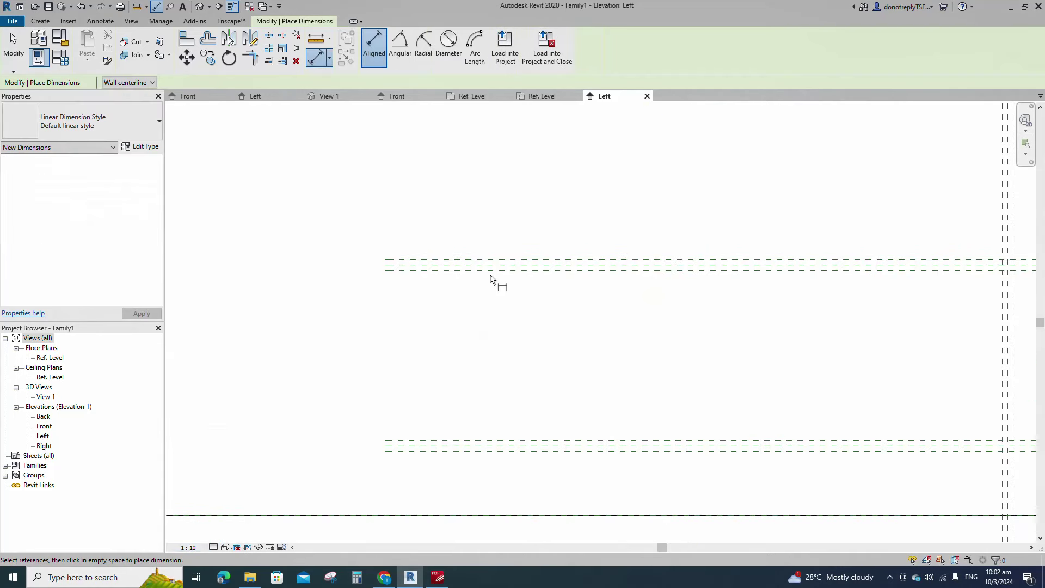
{"action": "left_click", "coordinate": [485, 259]}
{"action": "left_click", "coordinate": [487, 265]}
{"action": "left_click", "coordinate": [489, 270]}
{"action": "scroll", "coordinate": [483, 299], "scroll_direction": "down", "scroll_amount": 1}
{"action": "scroll", "coordinate": [483, 299], "scroll_direction": "up", "scroll_amount": 4}
{"action": "left_click", "coordinate": [491, 299]}
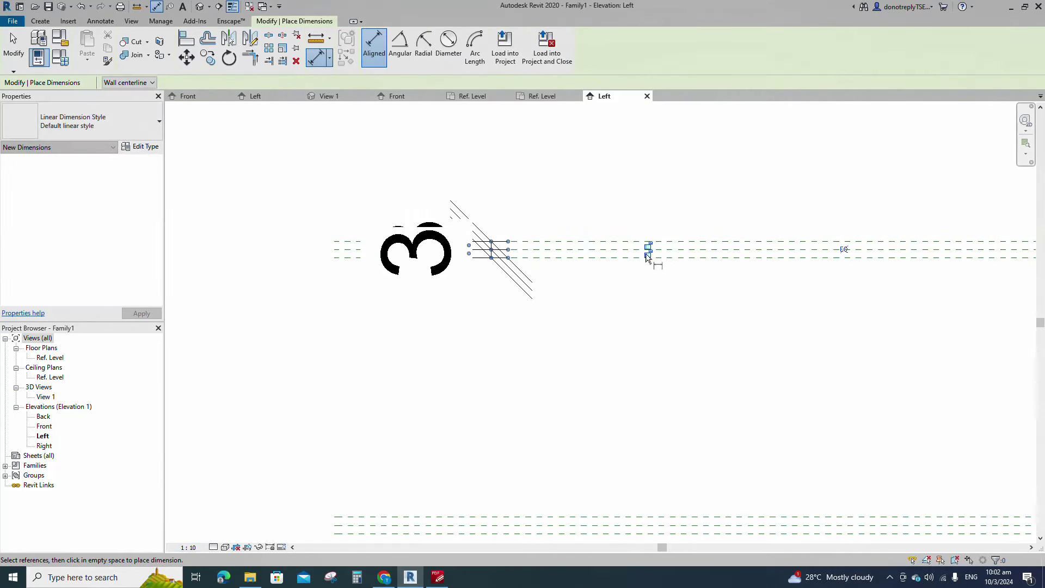
Dimension the spacing of the three lower horizontal planes and lock both segments.
{"action": "scroll", "coordinate": [544, 220], "scroll_direction": "down", "scroll_amount": 3}
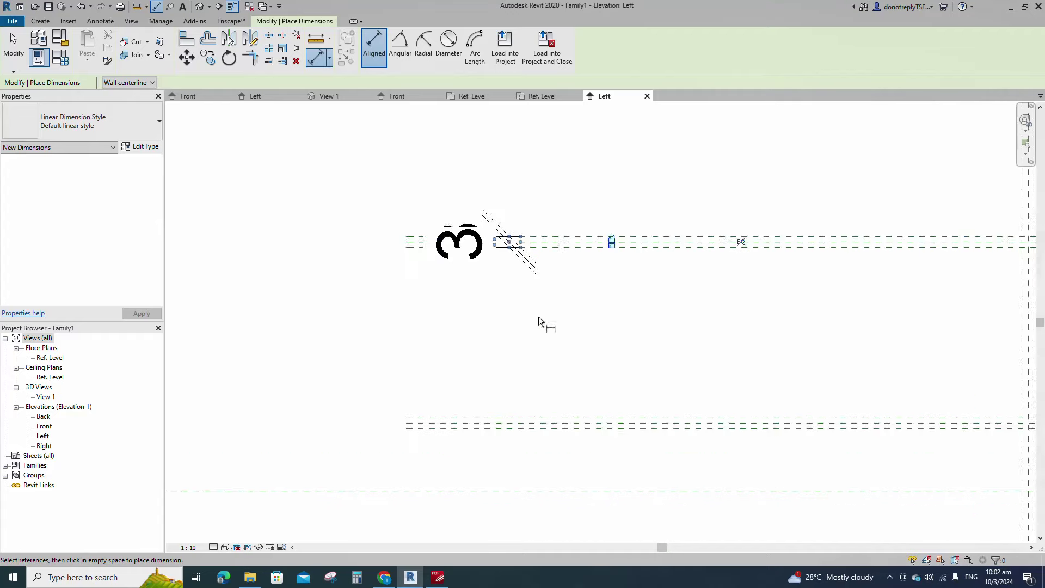
{"action": "left_click", "coordinate": [526, 398]}
{"action": "left_click", "coordinate": [527, 393]}
{"action": "left_click", "coordinate": [528, 388]}
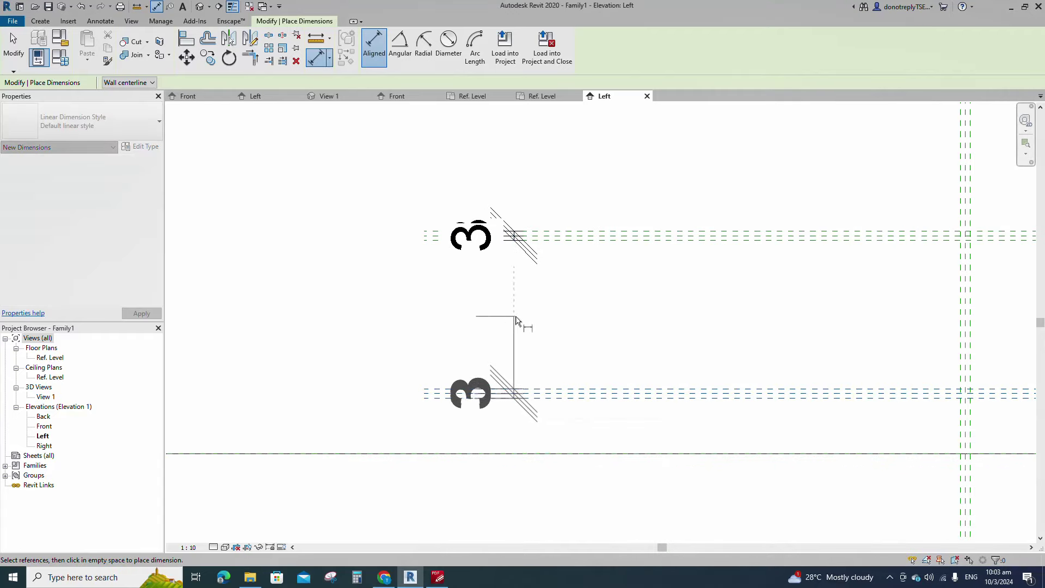
{"action": "left_click", "coordinate": [514, 316]}
{"action": "scroll", "coordinate": [606, 396], "scroll_direction": "up", "scroll_amount": 5}
{"action": "left_click", "coordinate": [610, 377]}
{"action": "left_click", "coordinate": [614, 400]}
{"action": "scroll", "coordinate": [479, 410], "scroll_direction": "down", "scroll_amount": 4}
{"action": "scroll", "coordinate": [471, 411], "scroll_direction": "down", "scroll_amount": 4}
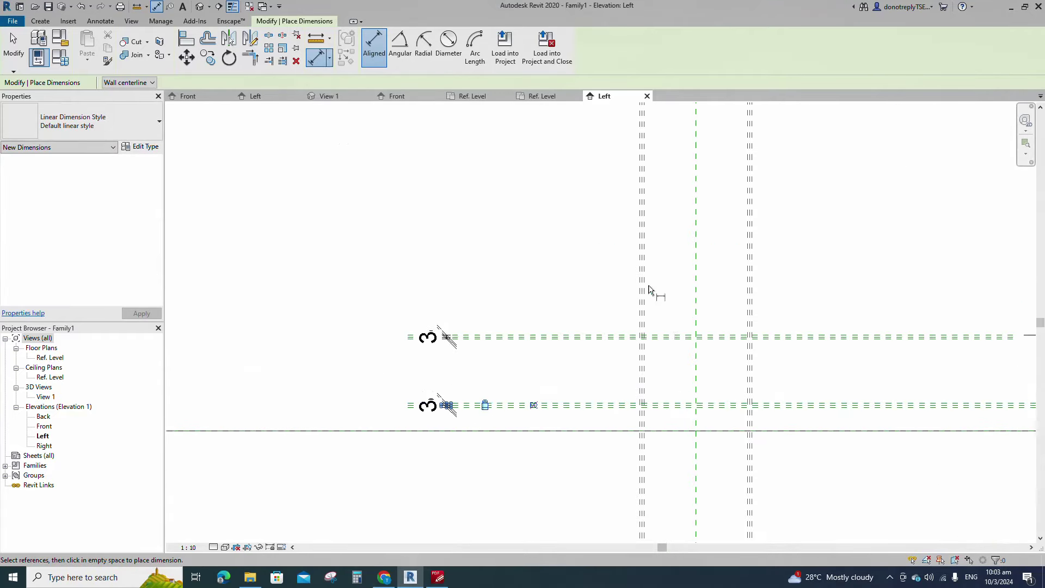
Dimension the spacing of the three vertical planes left of the centre plane.
{"action": "scroll", "coordinate": [651, 289], "scroll_direction": "up", "scroll_amount": 4}
{"action": "left_click", "coordinate": [643, 235]}
{"action": "left_click", "coordinate": [638, 224]}
{"action": "left_click", "coordinate": [632, 229]}
{"action": "scroll", "coordinate": [630, 279], "scroll_direction": "down", "scroll_amount": 2}
{"action": "scroll", "coordinate": [634, 294], "scroll_direction": "down", "scroll_amount": 1}
{"action": "left_click", "coordinate": [650, 313]}
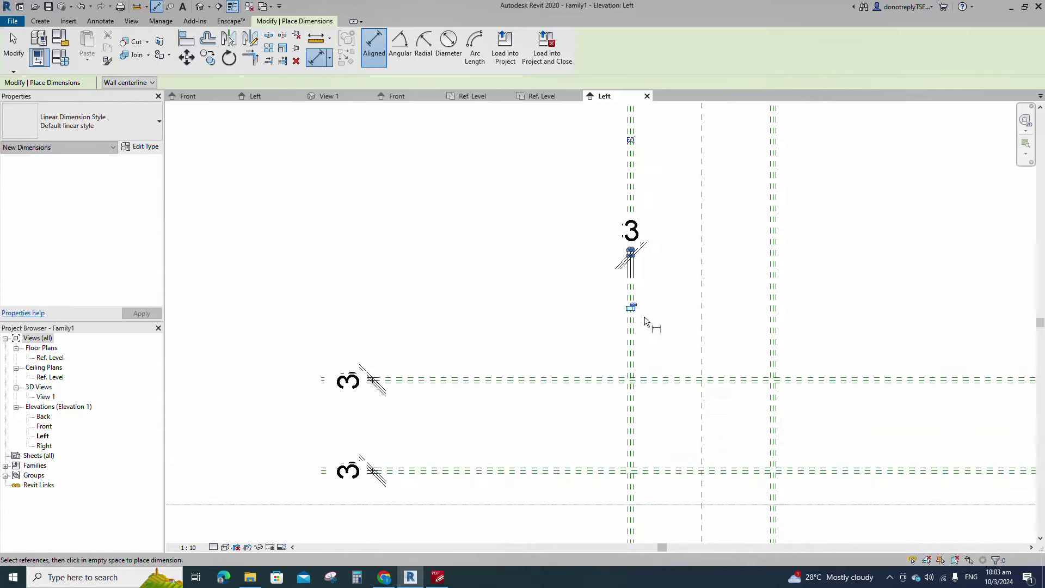
{"action": "scroll", "coordinate": [618, 296], "scroll_direction": "up", "scroll_amount": 2}
{"action": "scroll", "coordinate": [587, 299], "scroll_direction": "up", "scroll_amount": 2}
{"action": "scroll", "coordinate": [587, 300], "scroll_direction": "down", "scroll_amount": 4}
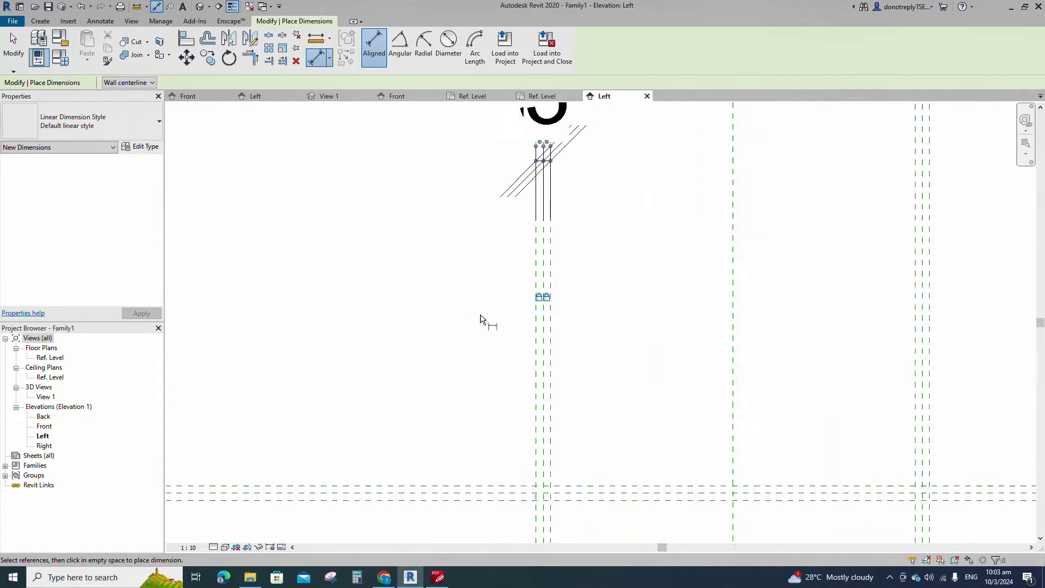
Dimension the spacing of the three vertical planes right of the centre plane.
{"action": "left_click", "coordinate": [769, 261]}
{"action": "left_click", "coordinate": [812, 296]}
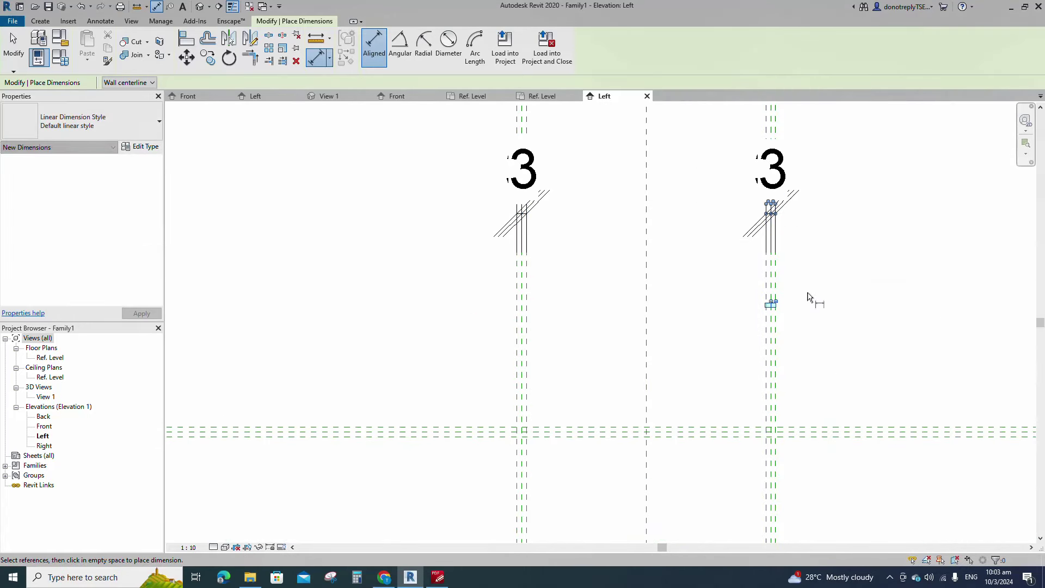
{"action": "scroll", "coordinate": [754, 296], "scroll_direction": "up", "scroll_amount": 3}
{"action": "scroll", "coordinate": [707, 307], "scroll_direction": "down", "scroll_amount": 3}
{"action": "scroll", "coordinate": [664, 316], "scroll_direction": "down", "scroll_amount": 3}
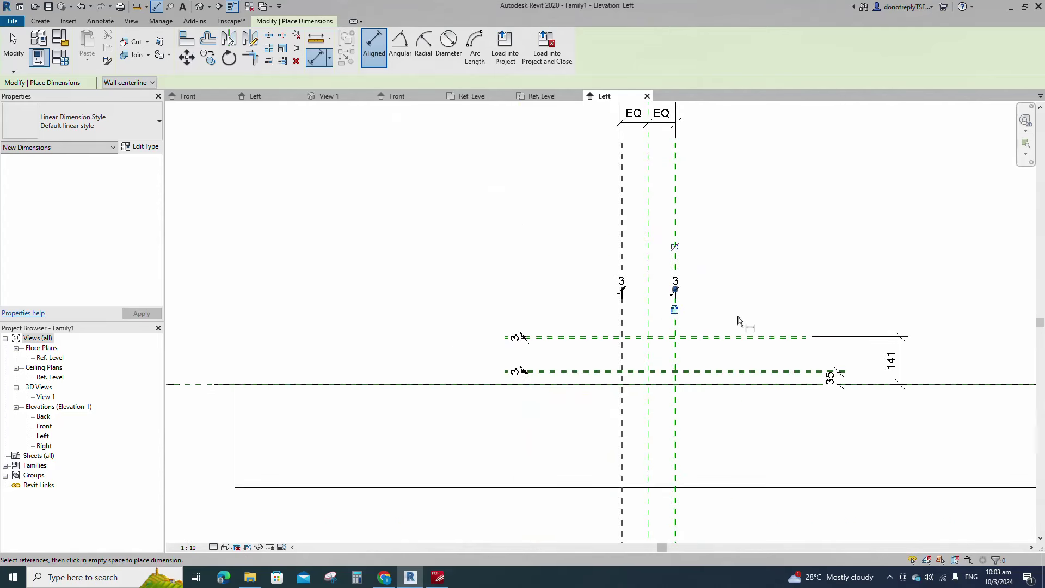
Add two horizontal reference planes below the upper plane group, each offset 35 from the plane above it.
{"action": "key", "text": "Escape"}
{"action": "key", "text": "Escape"}
{"action": "scroll", "coordinate": [793, 422], "scroll_direction": "up", "scroll_amount": 3}
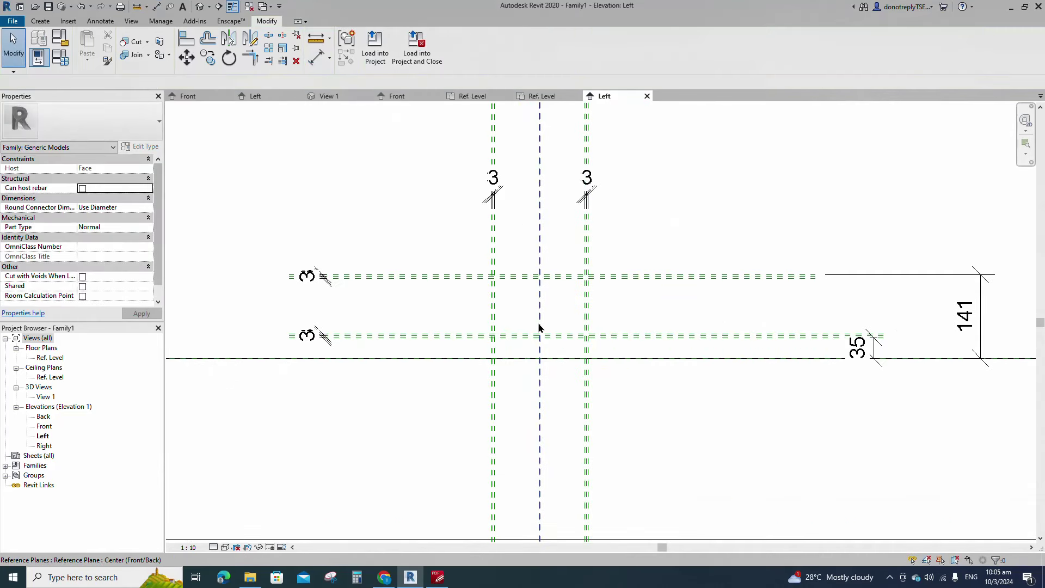
{"action": "left_click", "coordinate": [648, 367]}
{"action": "left_click", "coordinate": [354, 61]}
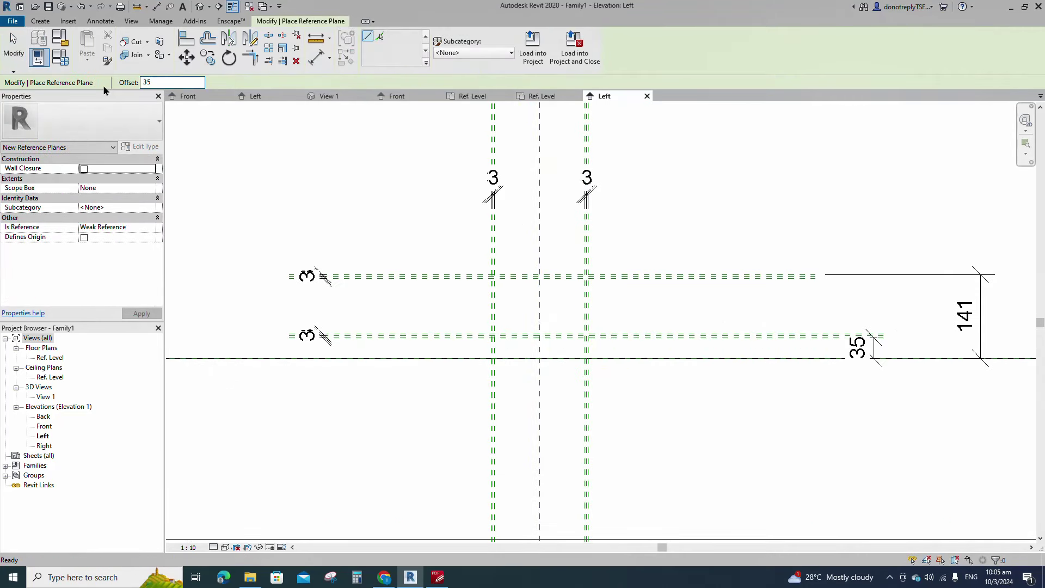
{"action": "left_click", "coordinate": [379, 36]}
{"action": "scroll", "coordinate": [405, 289], "scroll_direction": "up", "scroll_amount": 3}
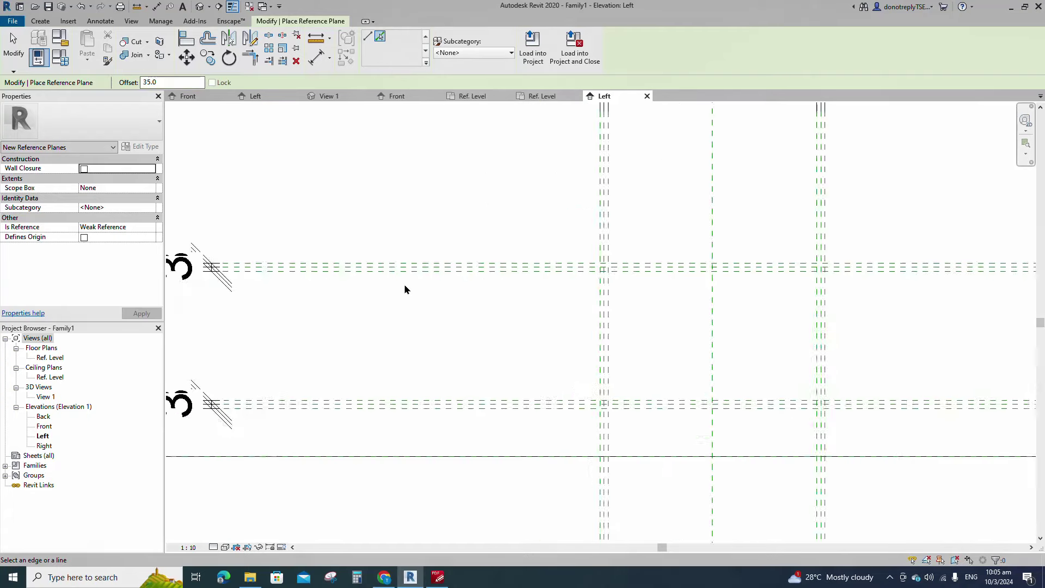
{"action": "scroll", "coordinate": [402, 274], "scroll_direction": "up", "scroll_amount": 5}
{"action": "left_click", "coordinate": [472, 301]}
{"action": "scroll", "coordinate": [413, 323], "scroll_direction": "down", "scroll_amount": 5}
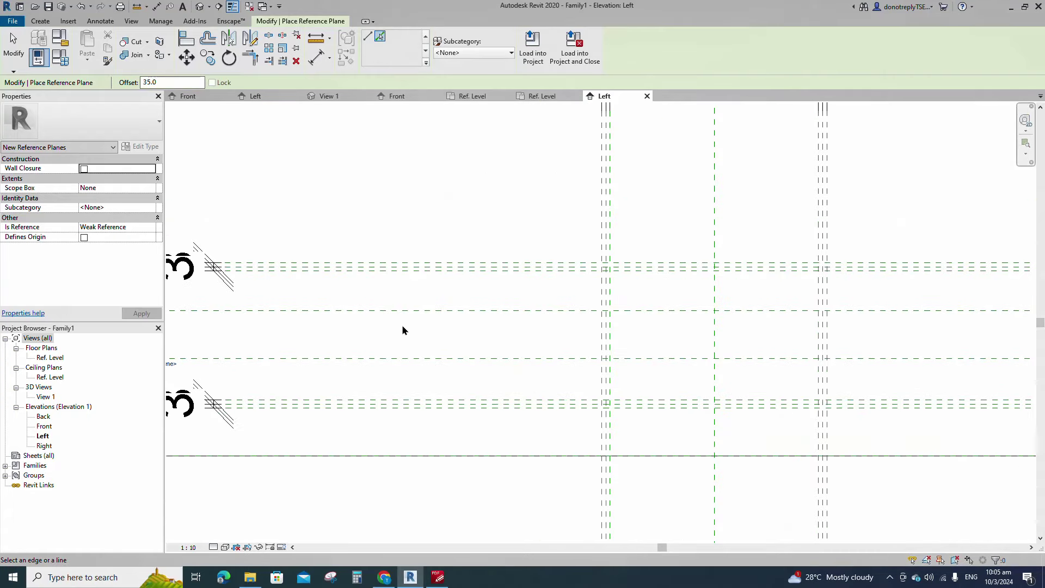
Dimension from the top horizontal plane through the two intermediate planes to the lowest plane of the lower group and make the segments equal.
{"action": "left_click", "coordinate": [315, 59]}
{"action": "scroll", "coordinate": [793, 291], "scroll_direction": "up", "scroll_amount": 2}
{"action": "scroll", "coordinate": [795, 291], "scroll_direction": "up", "scroll_amount": 4}
{"action": "left_click", "coordinate": [789, 291]}
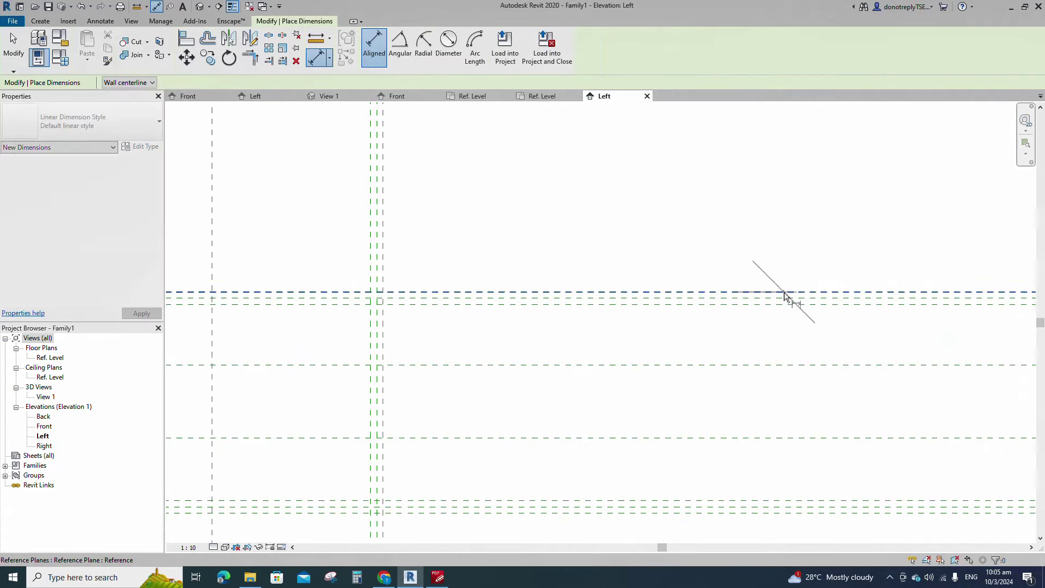
{"action": "left_click", "coordinate": [781, 364]}
{"action": "left_click", "coordinate": [773, 436]}
{"action": "scroll", "coordinate": [744, 341], "scroll_direction": "down", "scroll_amount": 5}
{"action": "scroll", "coordinate": [744, 339], "scroll_direction": "down", "scroll_amount": 1}
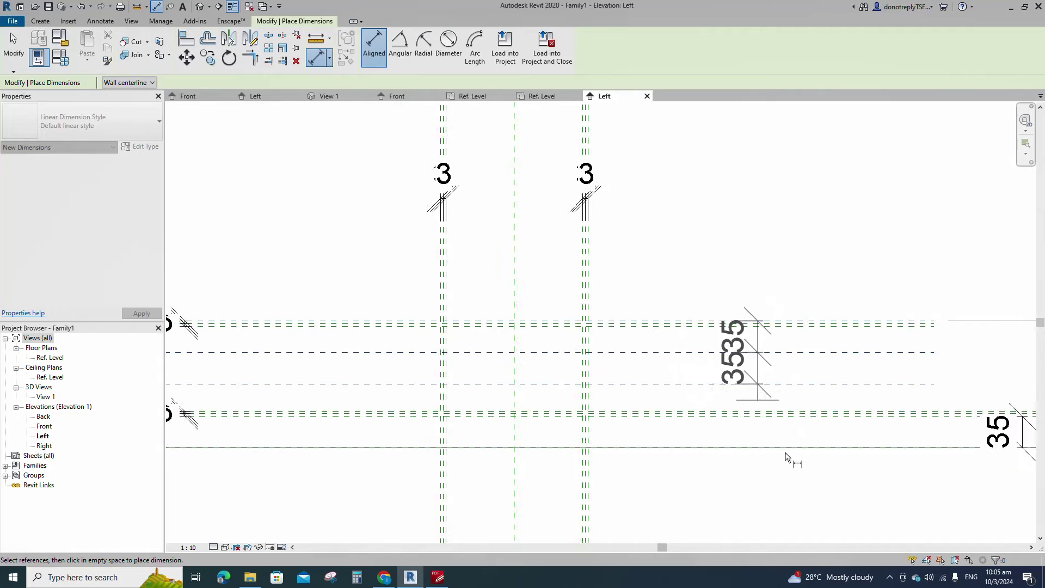
{"action": "scroll", "coordinate": [776, 428], "scroll_direction": "up", "scroll_amount": 4}
{"action": "left_click", "coordinate": [760, 394]}
{"action": "scroll", "coordinate": [673, 388], "scroll_direction": "down", "scroll_amount": 1}
{"action": "scroll", "coordinate": [671, 386], "scroll_direction": "down", "scroll_amount": 1}
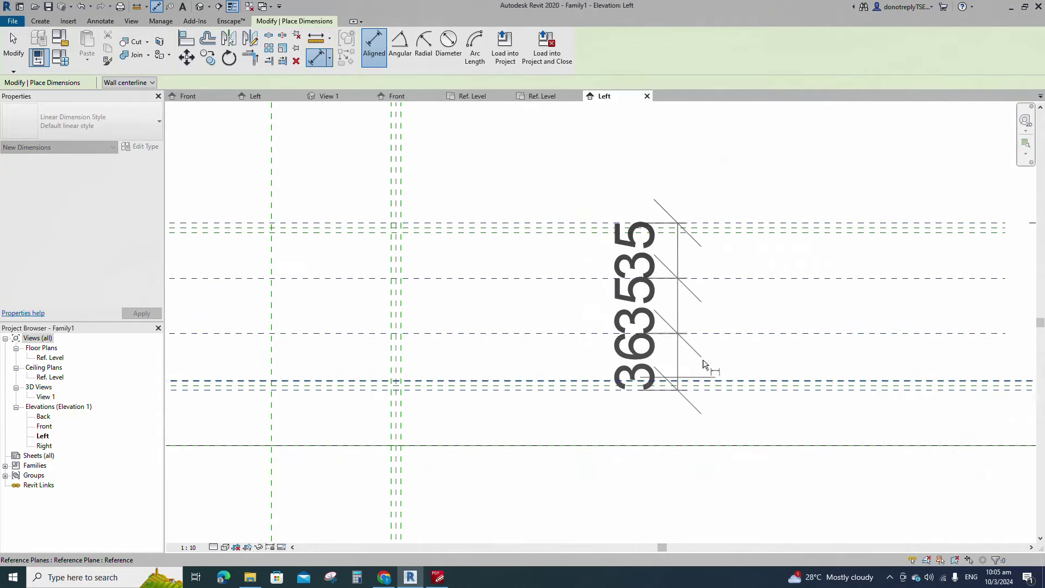
{"action": "left_click", "coordinate": [706, 359]}
{"action": "scroll", "coordinate": [749, 356], "scroll_direction": "down", "scroll_amount": 3}
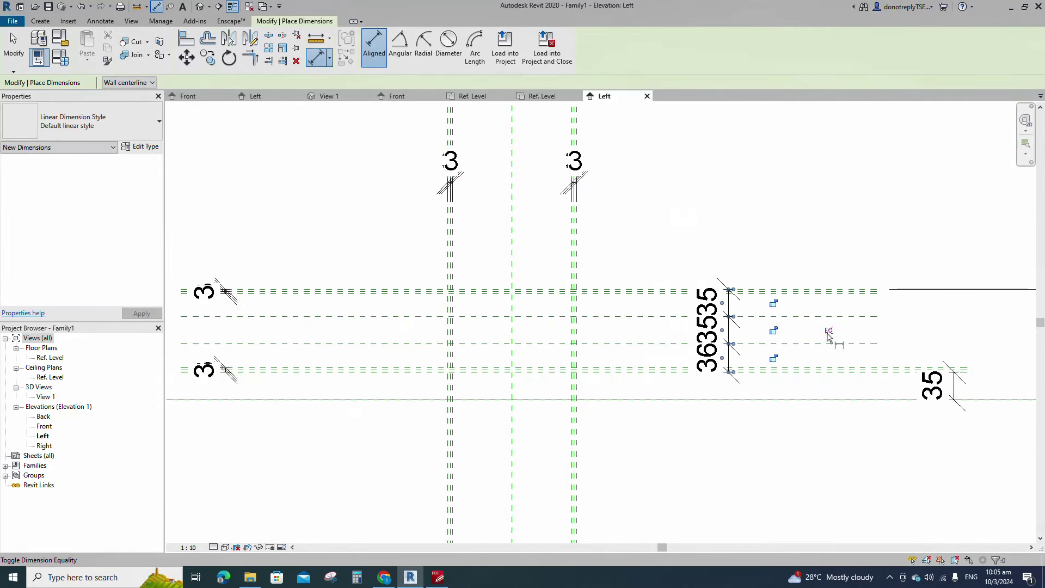
{"action": "left_click", "coordinate": [827, 332]}
{"action": "key", "text": "Escape"}
Place two horizontal reference planes, one offset 18 above each of the two intermediate planes.
{"action": "scroll", "coordinate": [893, 401], "scroll_direction": "down", "scroll_amount": 1}
{"action": "key", "text": "r"}
{"action": "key", "text": "p"}
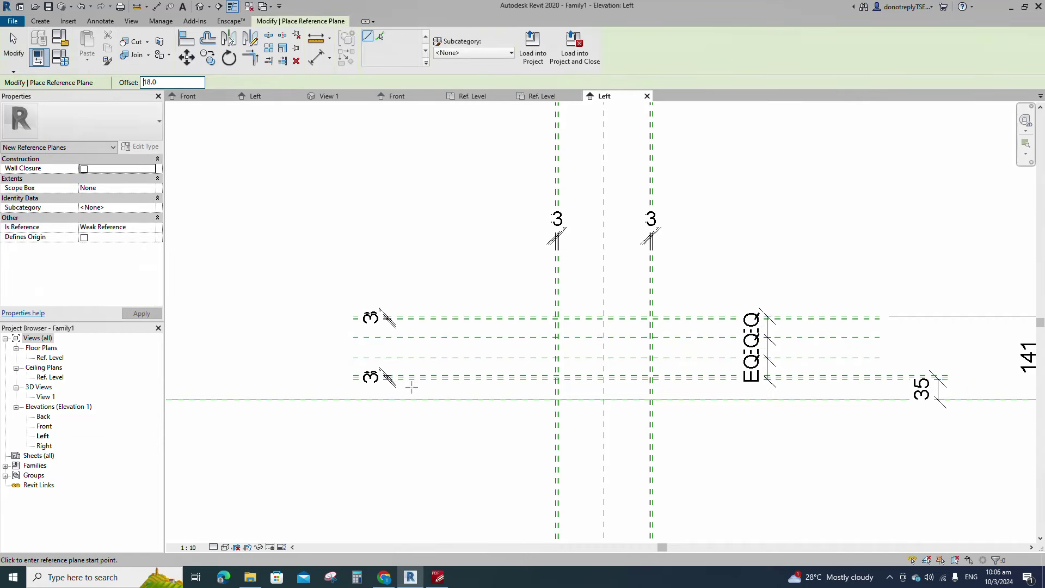
{"action": "scroll", "coordinate": [463, 367], "scroll_direction": "up", "scroll_amount": 2}
{"action": "left_click", "coordinate": [383, 321]}
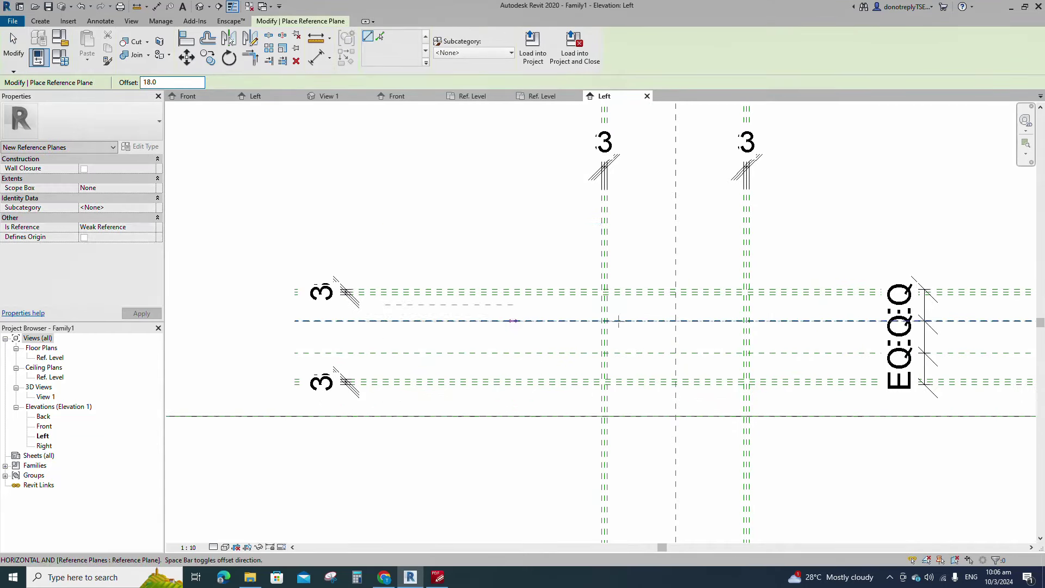
{"action": "left_click", "coordinate": [850, 320]}
{"action": "left_click", "coordinate": [850, 353]}
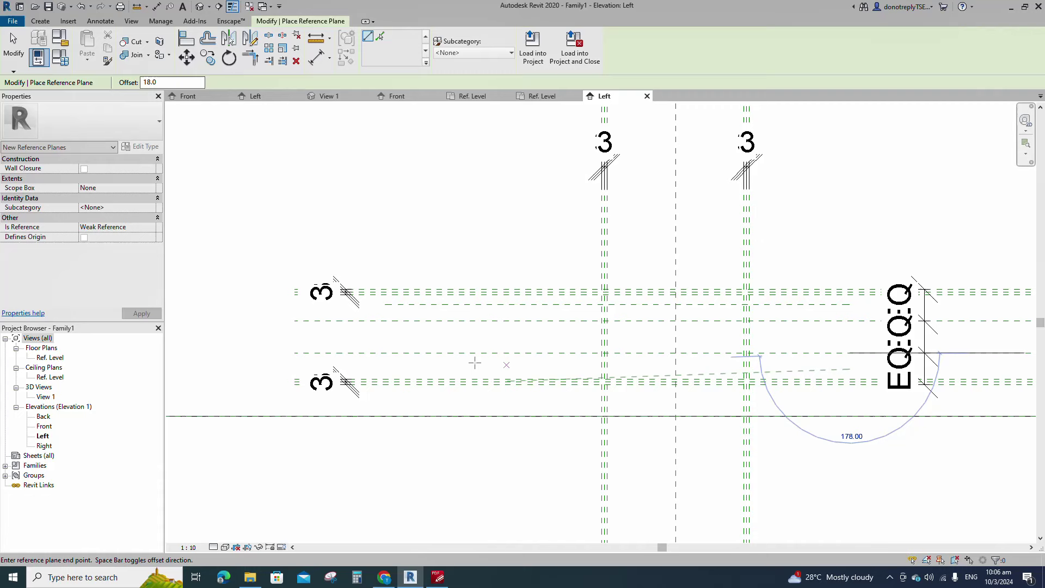
{"action": "left_click", "coordinate": [385, 353]}
Dimension the two intermediate planes and the plane between them, and make both segments equal.
{"action": "key", "text": "d"}
{"action": "key", "text": "i"}
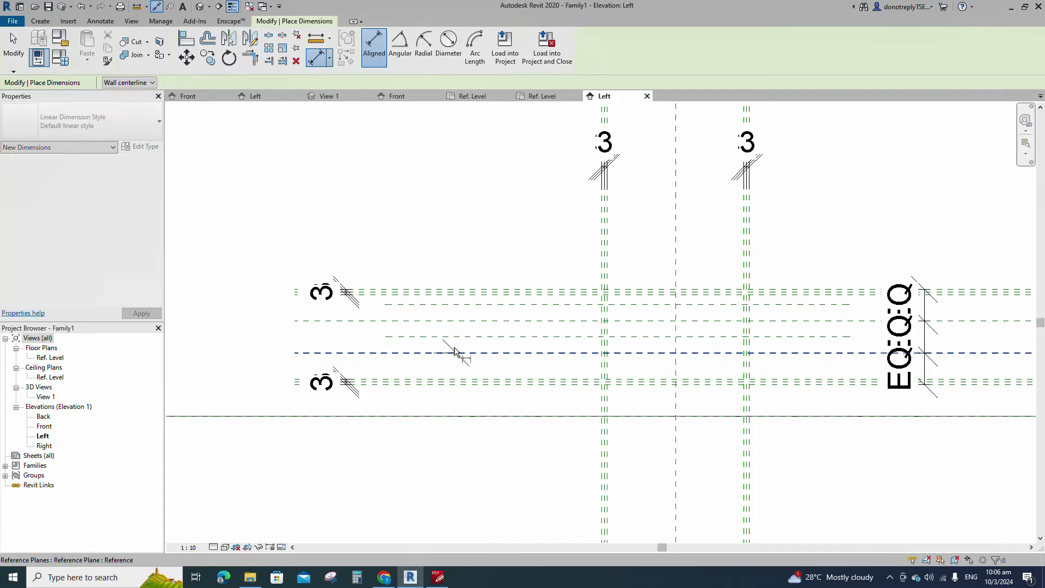
{"action": "scroll", "coordinate": [411, 329], "scroll_direction": "up", "scroll_amount": 2}
{"action": "scroll", "coordinate": [369, 331], "scroll_direction": "up", "scroll_amount": 1}
{"action": "left_click", "coordinate": [342, 338]}
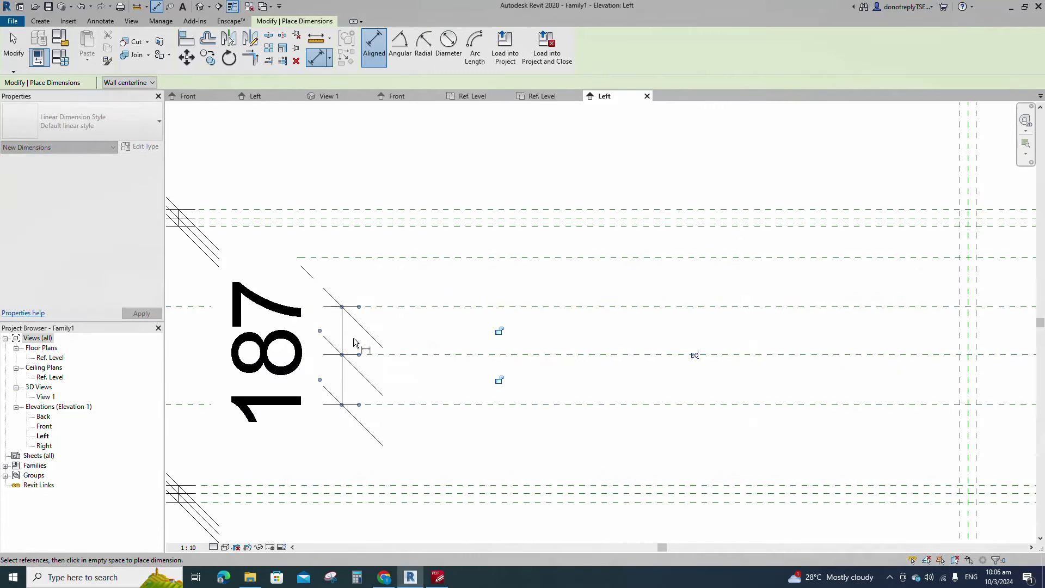
{"action": "left_click", "coordinate": [694, 355]}
Dimension the upper intermediate plane, the offset plane above it and the top plane, and make both segments equal.
{"action": "left_click", "coordinate": [487, 306]}
{"action": "left_click", "coordinate": [484, 256]}
{"action": "left_click", "coordinate": [485, 212]}
{"action": "left_click", "coordinate": [546, 237]}
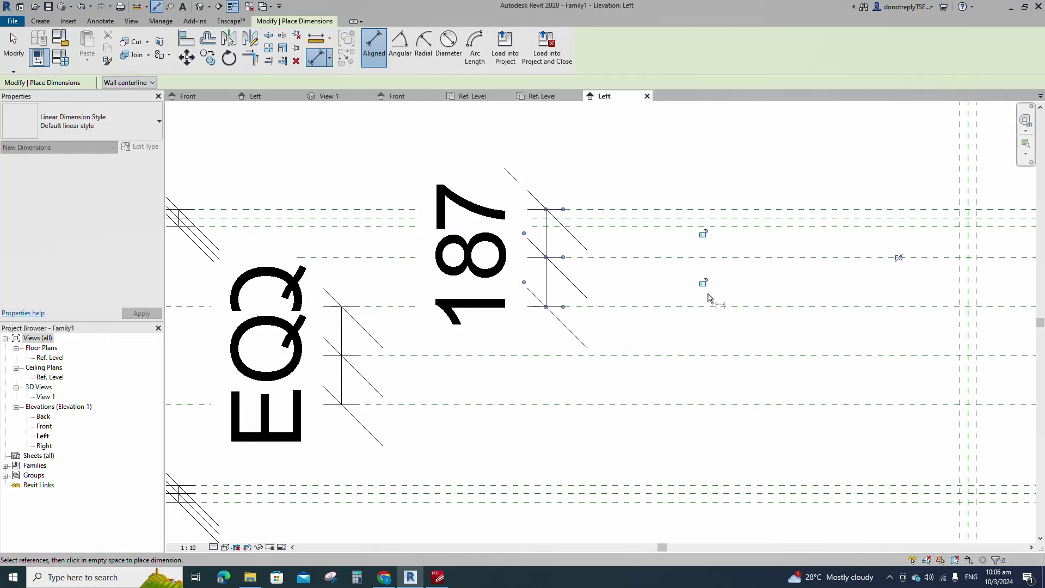
{"action": "left_click", "coordinate": [898, 257]}
{"action": "scroll", "coordinate": [543, 326], "scroll_direction": "down", "scroll_amount": 5}
{"action": "key", "text": "Escape"}
{"action": "key", "text": "Escape"}
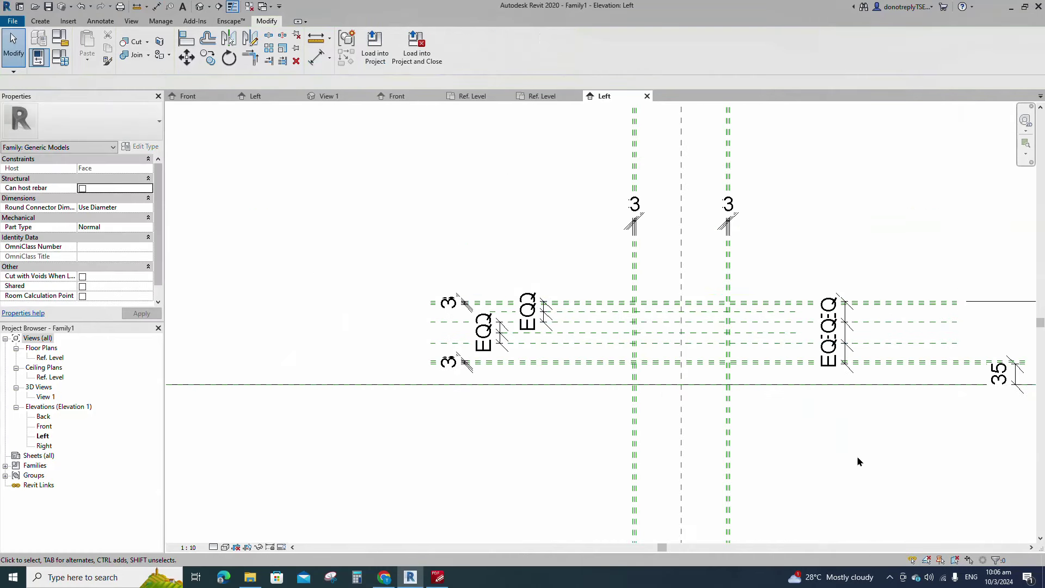
Start an extrusion and sketch a half-ellipse arch between the outermost vertical planes, rising from the lower offset plane to the top plane.
{"action": "middle_click_drag", "start_coordinate": [789, 422], "coordinate": [675, 412]}
{"action": "scroll", "coordinate": [676, 412], "scroll_direction": "down", "scroll_amount": 2}
{"action": "scroll", "coordinate": [674, 414], "scroll_direction": "up", "scroll_amount": 1}
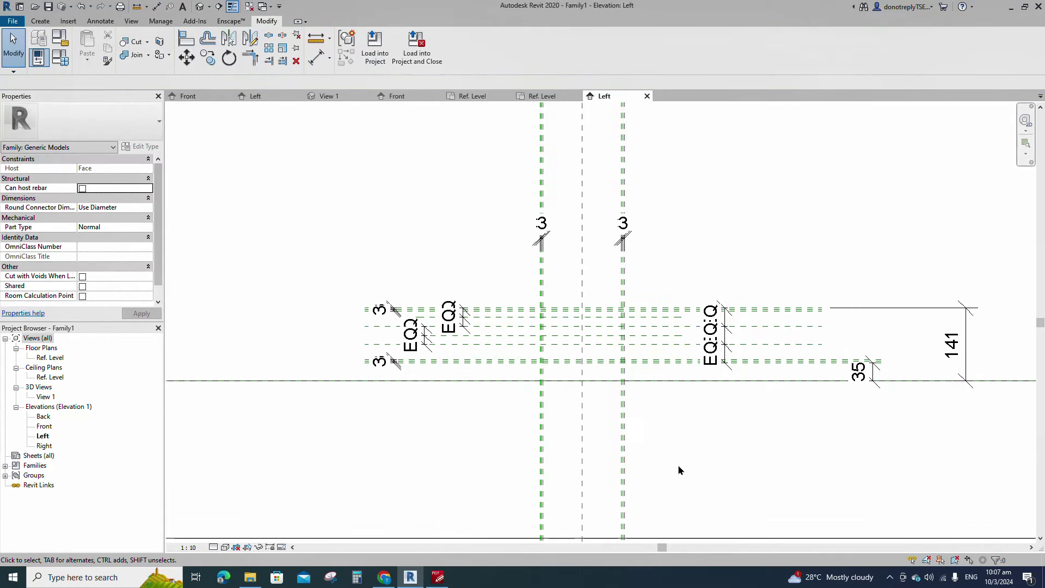
{"action": "left_click", "coordinate": [40, 22]}
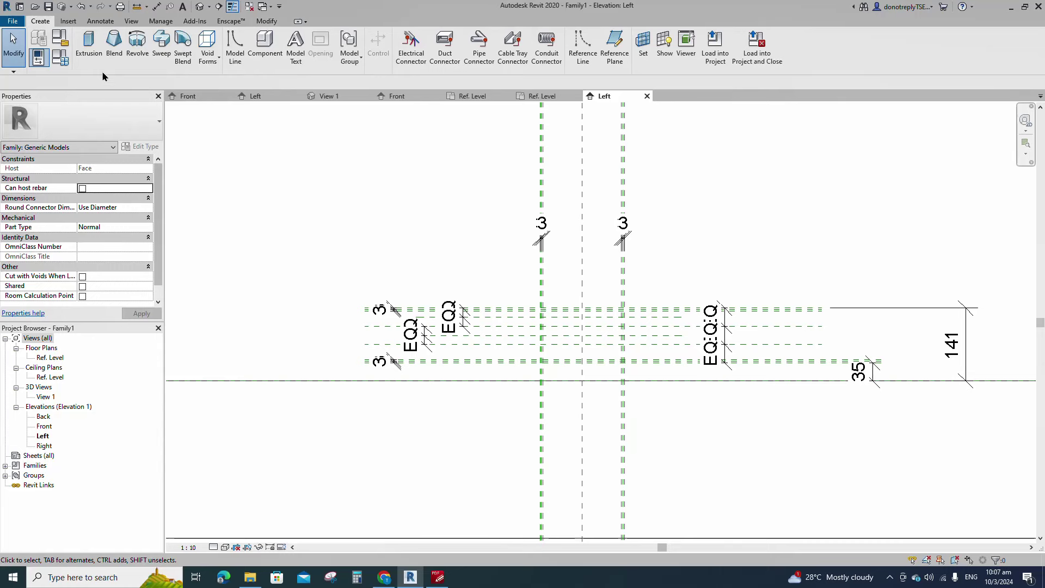
{"action": "left_click", "coordinate": [89, 46]}
{"action": "scroll", "coordinate": [536, 410], "scroll_direction": "up", "scroll_amount": 2}
{"action": "left_click", "coordinate": [403, 59]}
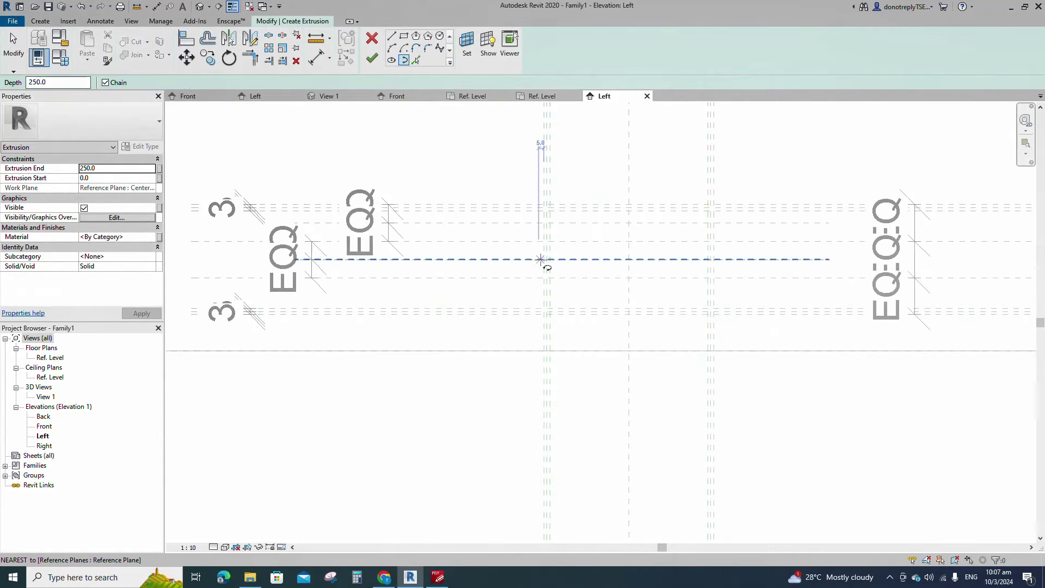
{"action": "scroll", "coordinate": [541, 284], "scroll_direction": "up", "scroll_amount": 2}
{"action": "left_click", "coordinate": [543, 245]}
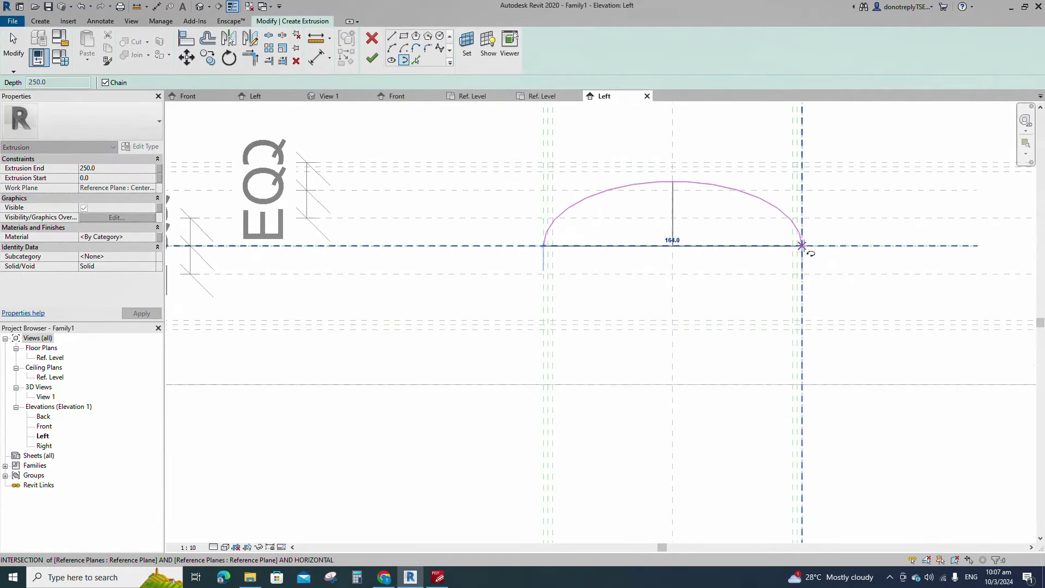
{"action": "left_click", "coordinate": [802, 245]}
{"action": "left_click", "coordinate": [676, 164]}
{"action": "key", "text": "Escape"}
{"action": "key", "text": "Escape"}
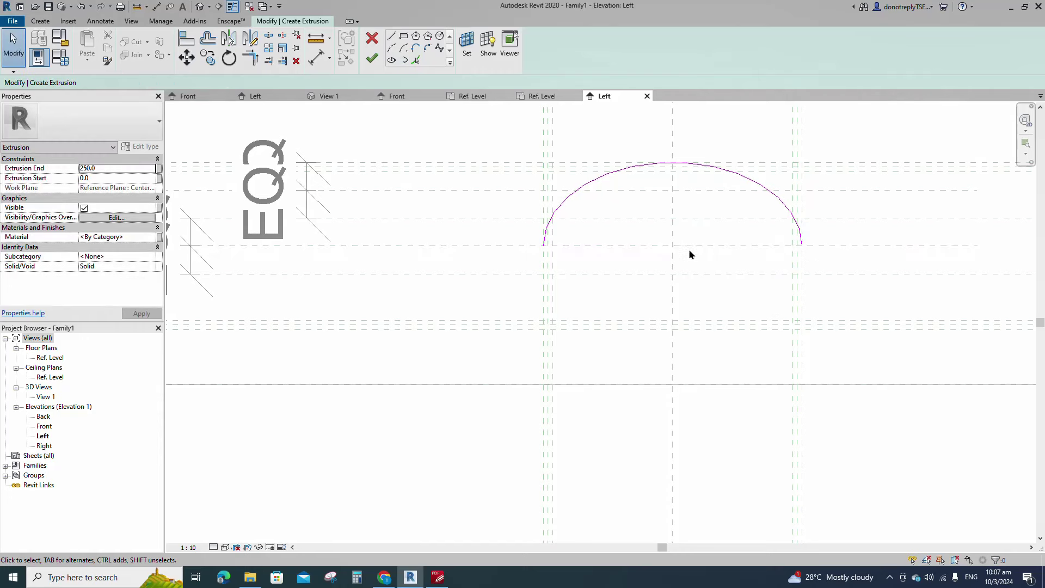
Align the outer arch's geometry to its surrounding reference planes.
{"action": "key", "text": "a"}
{"action": "key", "text": "l"}
{"action": "left_click", "coordinate": [544, 145]}
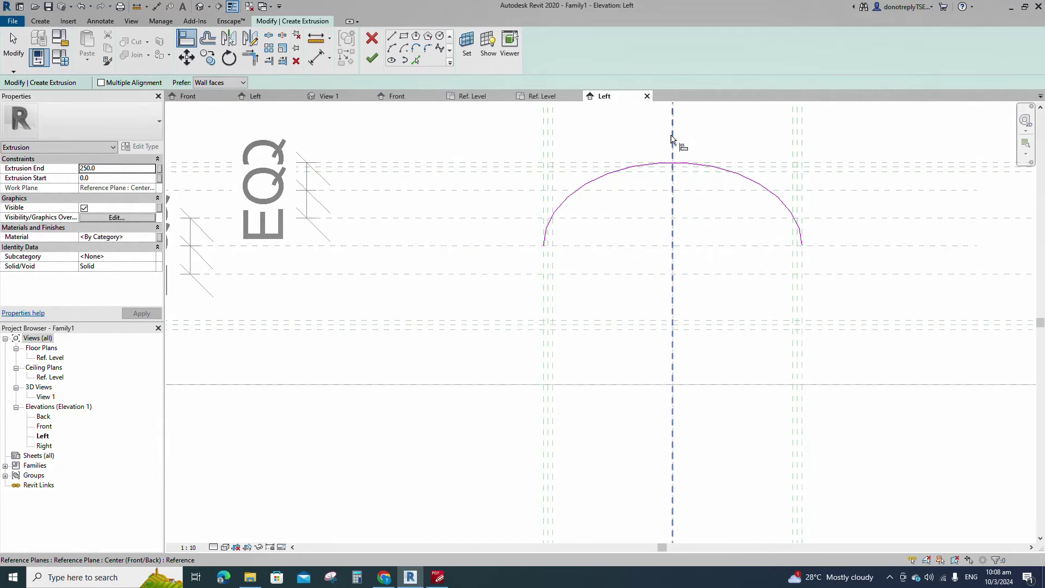
{"action": "scroll", "coordinate": [783, 162], "scroll_direction": "up", "scroll_amount": 2}
{"action": "left_click", "coordinate": [772, 163]}
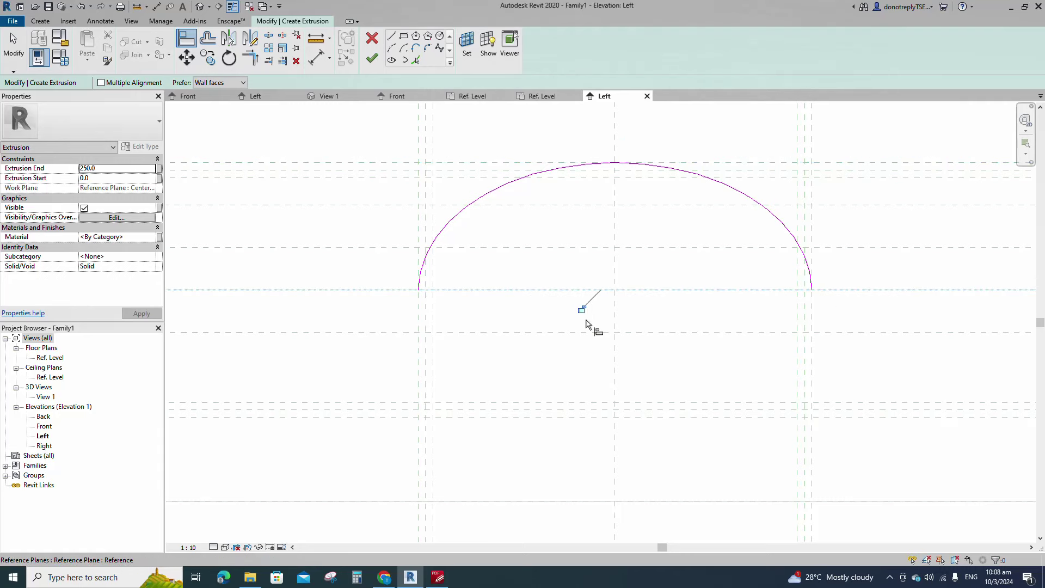
{"action": "key", "text": "Escape"}
{"action": "key", "text": "Escape"}
Sketch a second half-ellipse inside the first, spanning the middle planes of both vertical groups and peaking at the middle upper plane.
{"action": "scroll", "coordinate": [586, 323], "scroll_direction": "down", "scroll_amount": 3}
{"action": "scroll", "coordinate": [591, 273], "scroll_direction": "up", "scroll_amount": 1}
{"action": "left_click", "coordinate": [404, 61]}
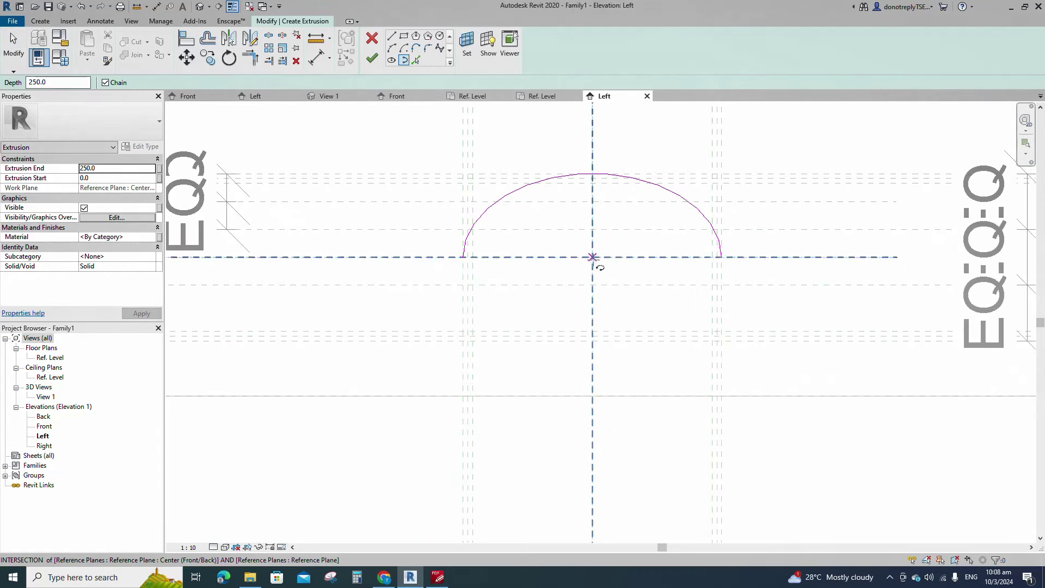
{"action": "left_click", "coordinate": [468, 257]}
{"action": "scroll", "coordinate": [709, 264], "scroll_direction": "up", "scroll_amount": 3}
{"action": "left_click", "coordinate": [730, 245]}
{"action": "scroll", "coordinate": [572, 291], "scroll_direction": "down", "scroll_amount": 2}
{"action": "scroll", "coordinate": [486, 179], "scroll_direction": "up", "scroll_amount": 2}
{"action": "left_click", "coordinate": [484, 161]}
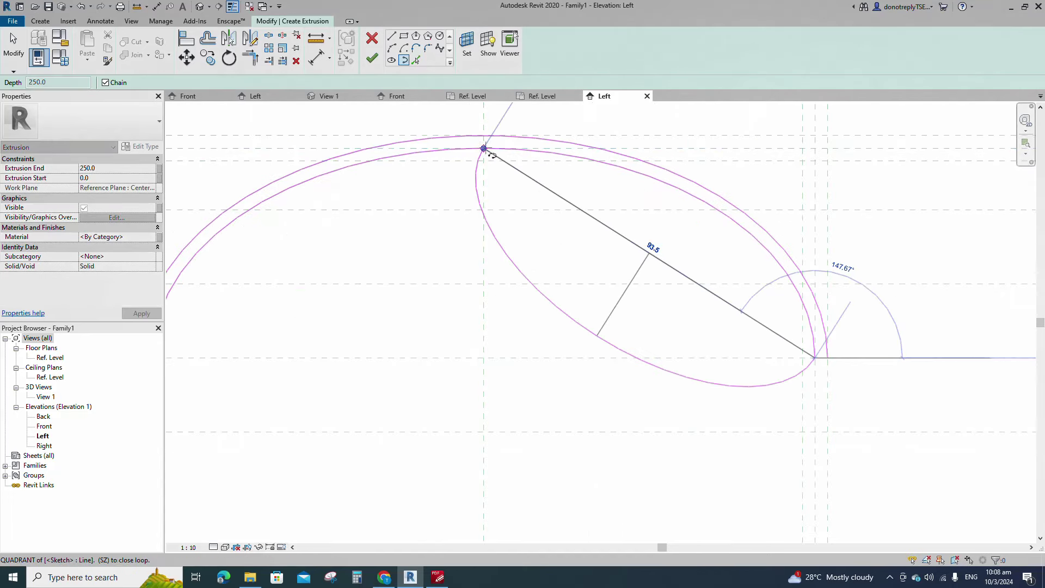
{"action": "key", "text": "Escape"}
{"action": "key", "text": "Escape"}
{"action": "scroll", "coordinate": [582, 236], "scroll_direction": "down", "scroll_amount": 2}
Align the inner arch's geometry to its matching reference planes.
{"action": "left_click", "coordinate": [194, 39]}
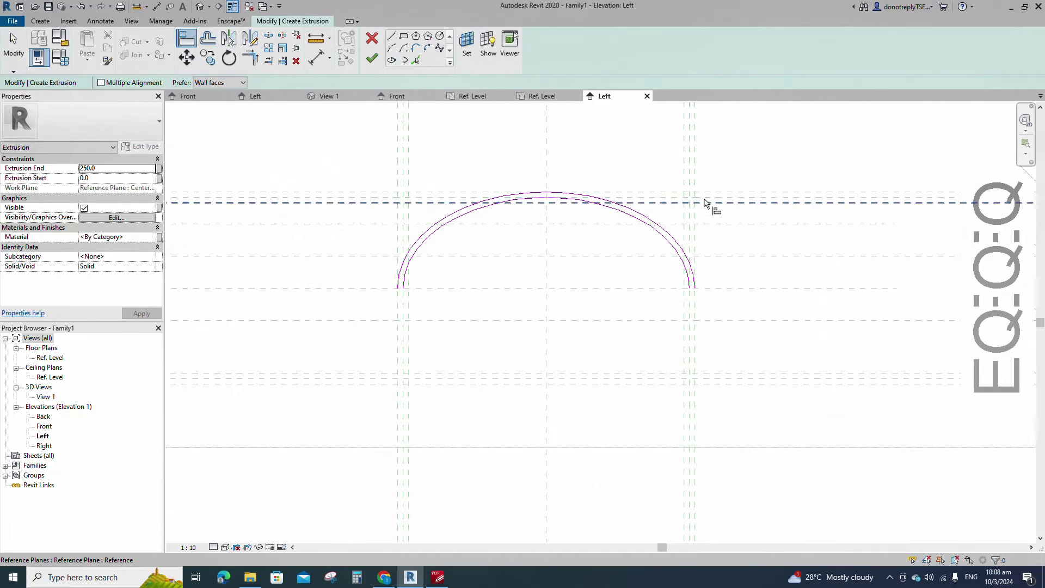
{"action": "left_click", "coordinate": [545, 197]}
{"action": "left_click", "coordinate": [603, 195]}
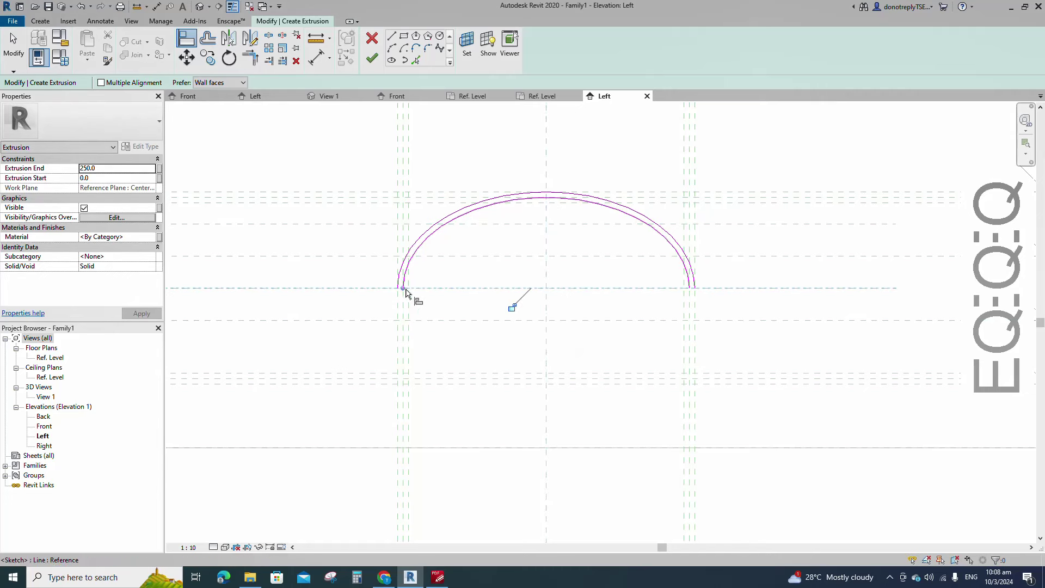
{"action": "left_click", "coordinate": [689, 302]}
Close the arch profile with short lines joining the two curves at both ends and finish the extrusion at depth 250.
{"action": "left_click", "coordinate": [391, 36]}
{"action": "scroll", "coordinate": [400, 299], "scroll_direction": "up", "scroll_amount": 8}
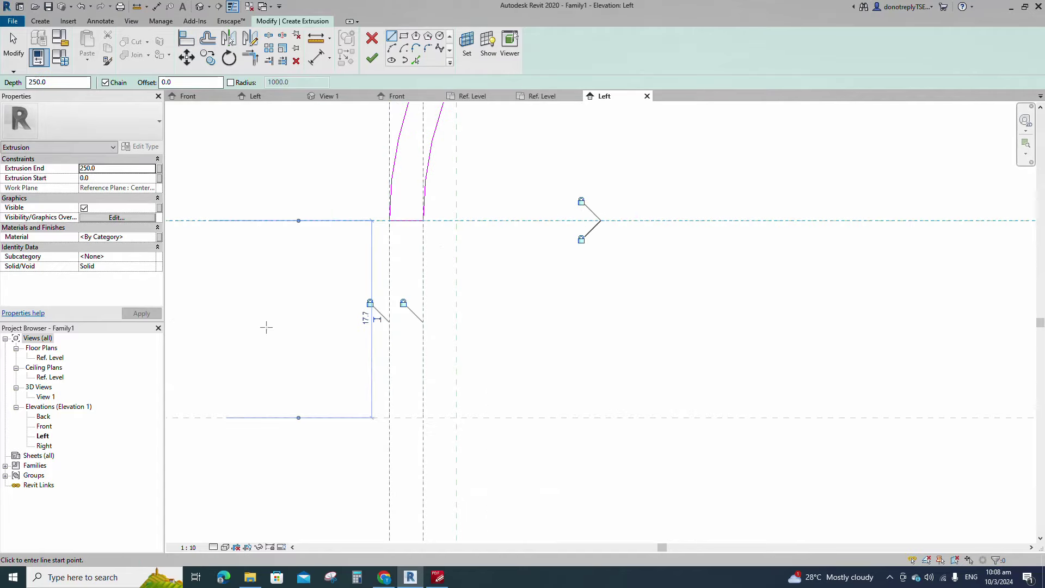
{"action": "scroll", "coordinate": [277, 337], "scroll_direction": "down", "scroll_amount": 5}
{"action": "scroll", "coordinate": [749, 283], "scroll_direction": "up", "scroll_amount": 5}
{"action": "scroll", "coordinate": [748, 283], "scroll_direction": "down", "scroll_amount": 6}
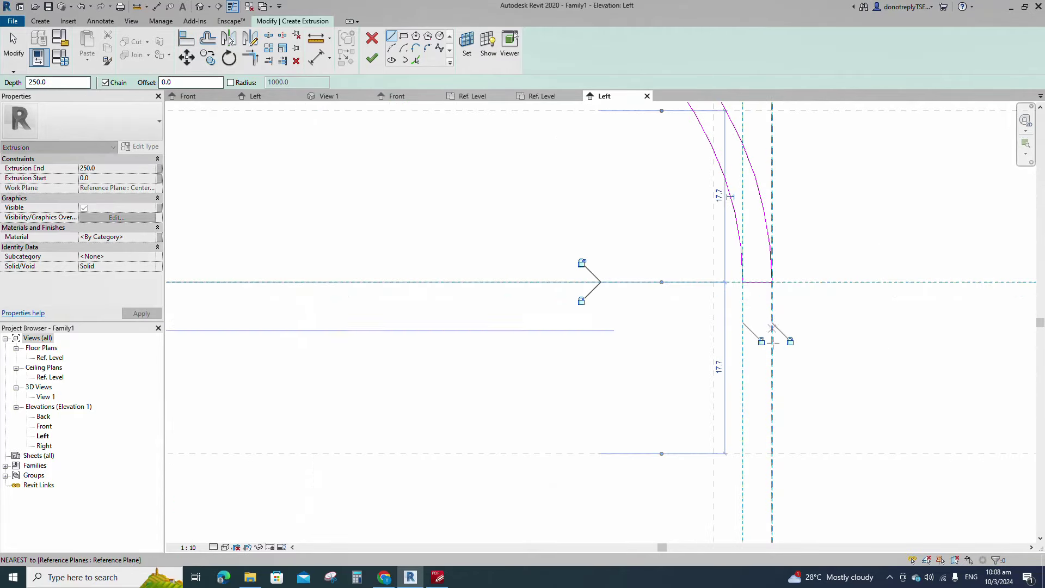
{"action": "key", "text": "Escape"}
{"action": "key", "text": "Escape"}
{"action": "left_click", "coordinate": [372, 58]}
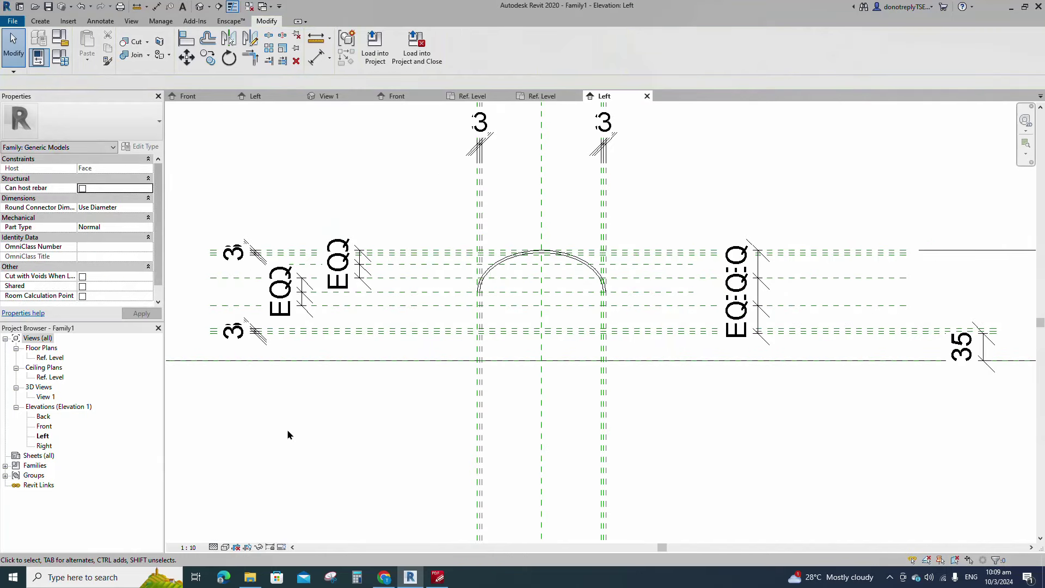
Open the Front elevation and add vertical reference planes offset 215 on both sides of the centre plane.
{"action": "double_click", "coordinate": [44, 426]}
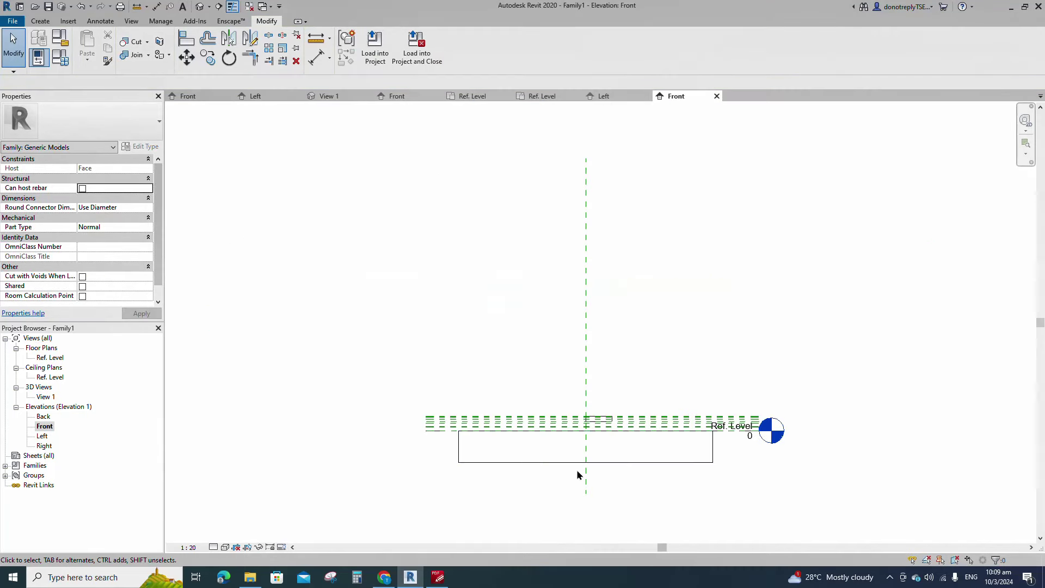
{"action": "scroll", "coordinate": [657, 296], "scroll_direction": "up", "scroll_amount": 4}
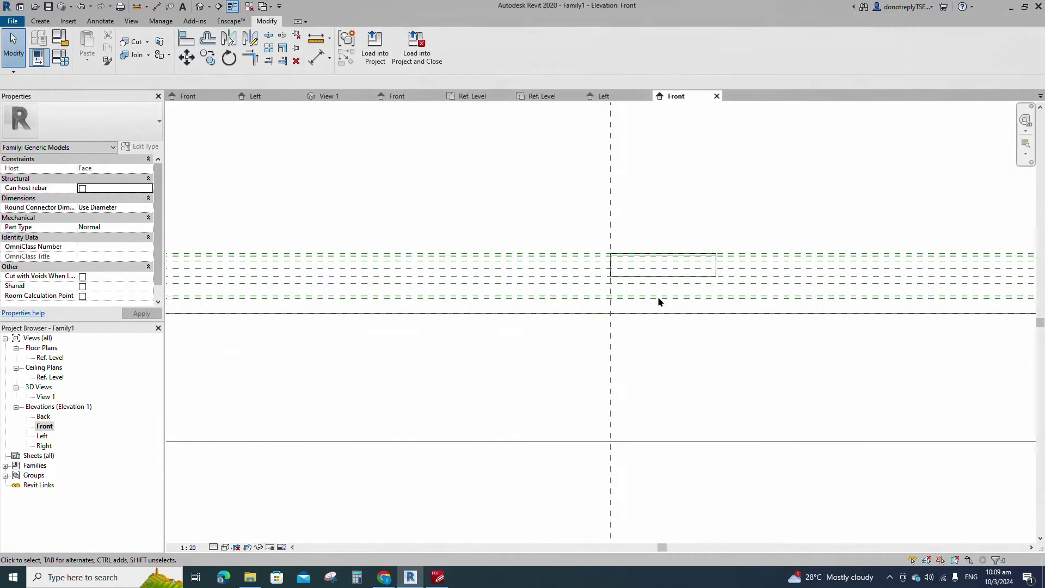
{"action": "key", "text": "r"}
{"action": "key", "text": "p"}
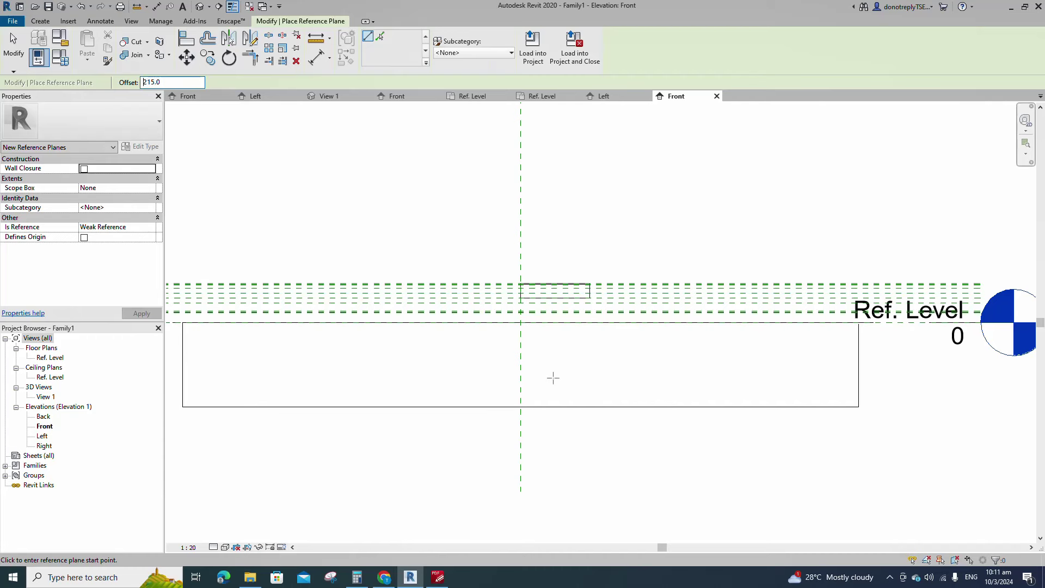
{"action": "left_click", "coordinate": [520, 227]}
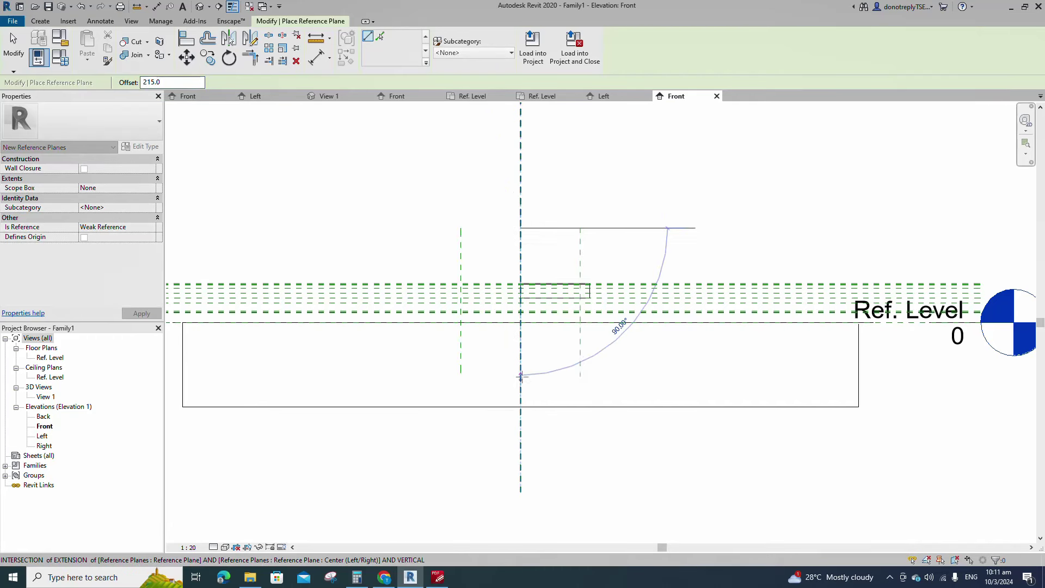
{"action": "left_click", "coordinate": [520, 376]}
Dimension the two new vertical planes against the centre plane in one continuous string above the arch.
{"action": "left_click", "coordinate": [318, 58]}
{"action": "left_click", "coordinate": [460, 239]}
{"action": "left_click", "coordinate": [521, 235]}
{"action": "left_click", "coordinate": [580, 239]}
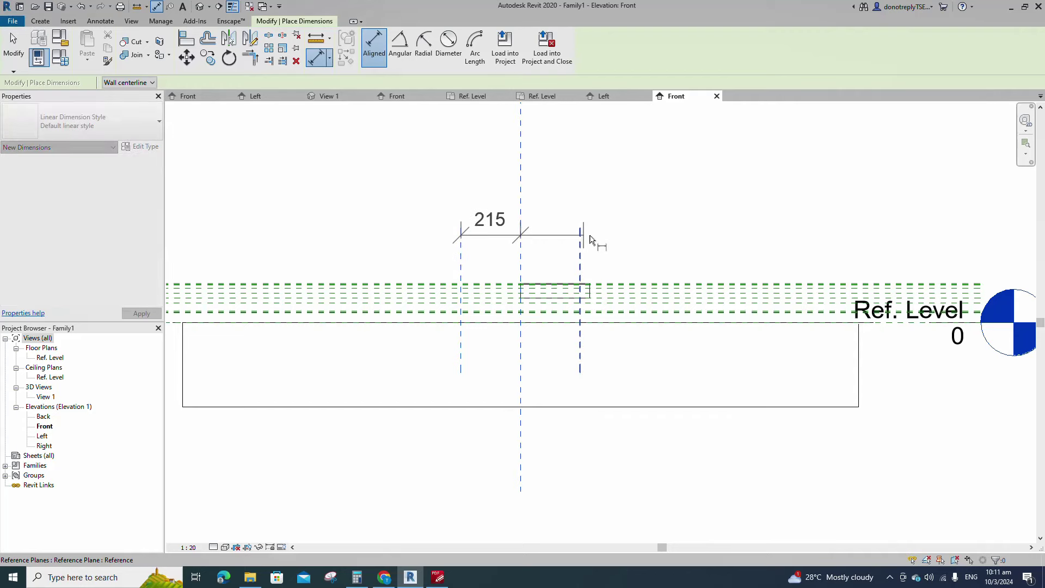
{"action": "left_click", "coordinate": [596, 207]}
{"action": "scroll", "coordinate": [598, 217], "scroll_direction": "down", "scroll_amount": 1}
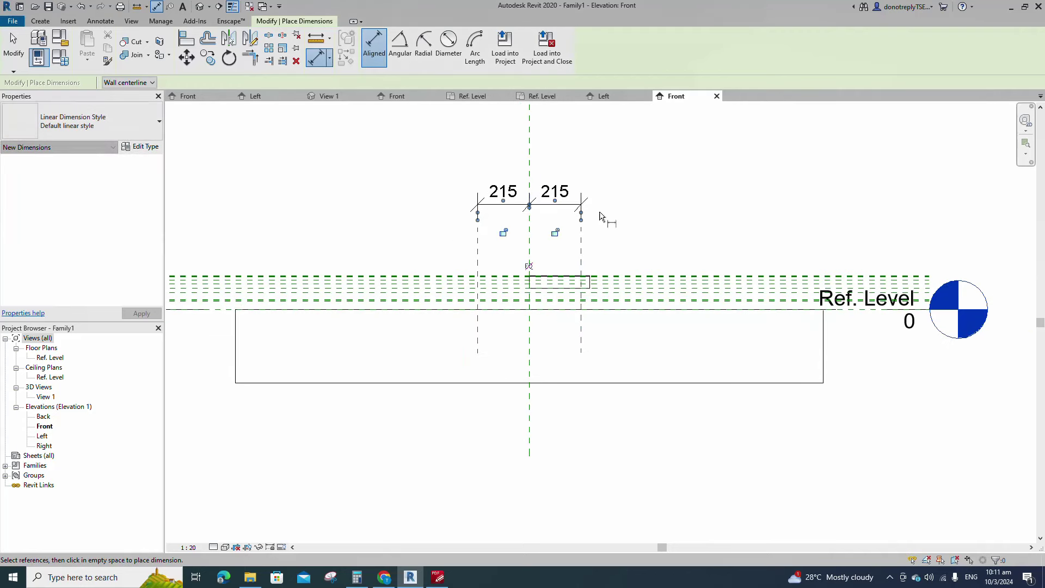
Equalize the dimension string about the centre plane and add an overall dimension between the two outer vertical planes above it.
{"action": "left_click", "coordinate": [477, 264]}
{"action": "left_click", "coordinate": [581, 248]}
{"action": "left_click", "coordinate": [630, 154]}
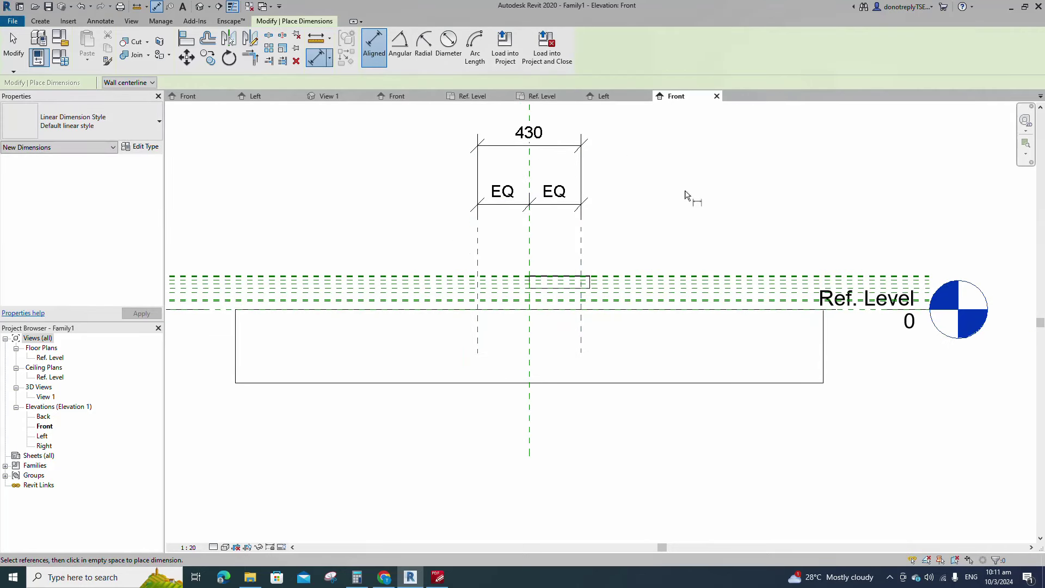
{"action": "key", "text": "Escape"}
Display the Front elevation in the Shaded visual style.
{"action": "scroll", "coordinate": [470, 360], "scroll_direction": "up", "scroll_amount": 1}
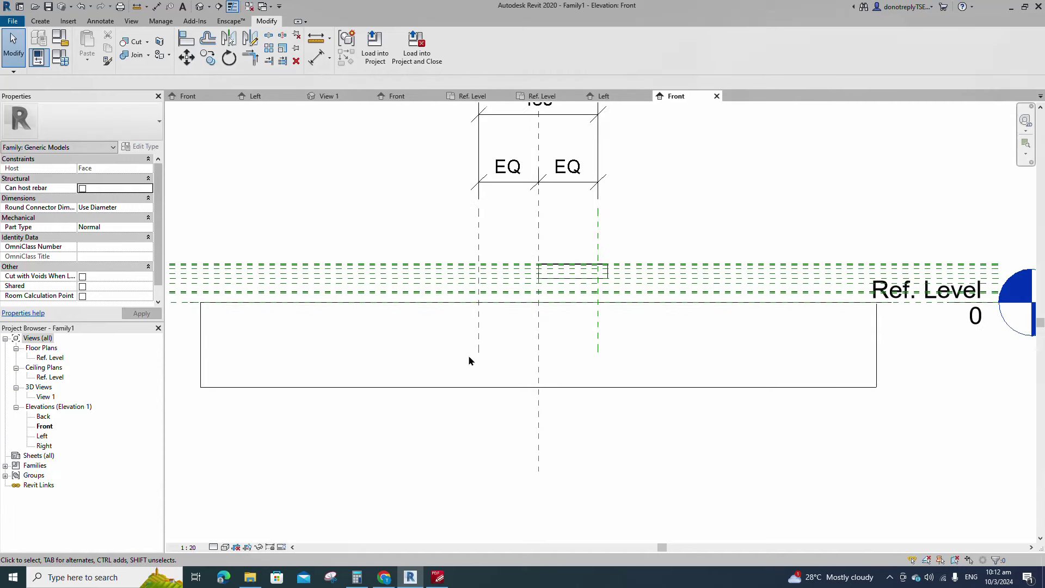
{"action": "left_click", "coordinate": [563, 279]}
{"action": "scroll", "coordinate": [518, 281], "scroll_direction": "up", "scroll_amount": 4}
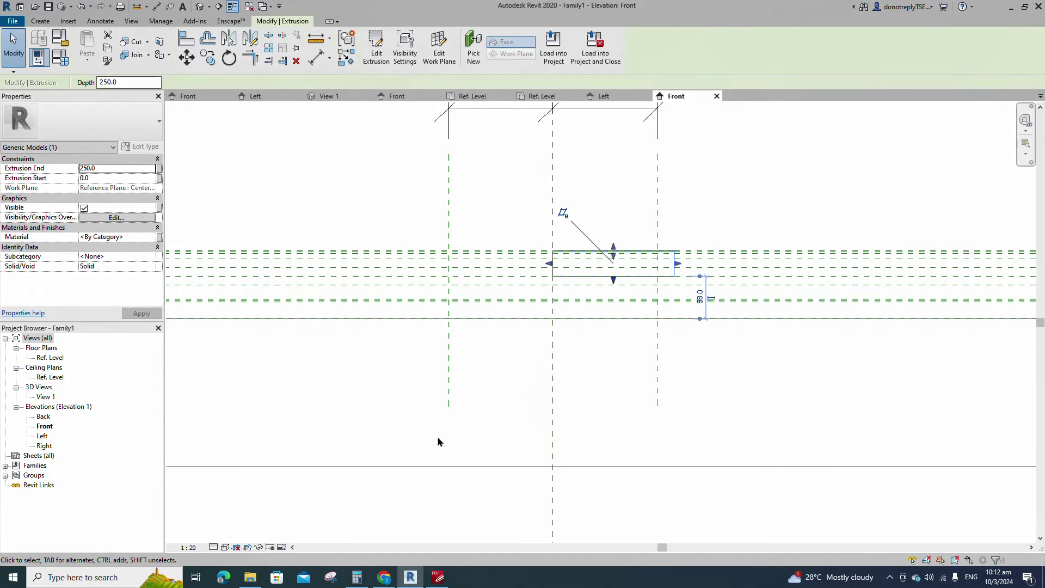
{"action": "left_click", "coordinate": [213, 547]}
{"action": "left_click", "coordinate": [225, 547]}
{"action": "left_click", "coordinate": [245, 503]}
{"action": "scroll", "coordinate": [684, 290], "scroll_direction": "down", "scroll_amount": 4}
{"action": "key", "text": "Escape"}
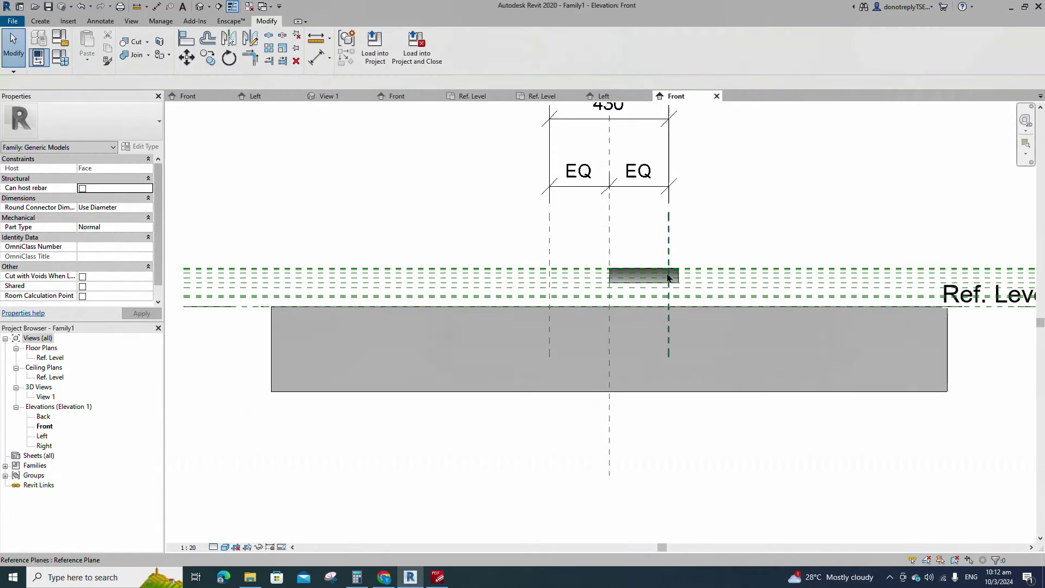
Stretch both ends of the arched extrusion to the two outer vertical reference planes.
{"action": "scroll", "coordinate": [668, 277], "scroll_direction": "up", "scroll_amount": 5}
{"action": "left_click", "coordinate": [620, 281]}
{"action": "left_click_drag", "start_coordinate": [538, 281], "coordinate": [405, 283]}
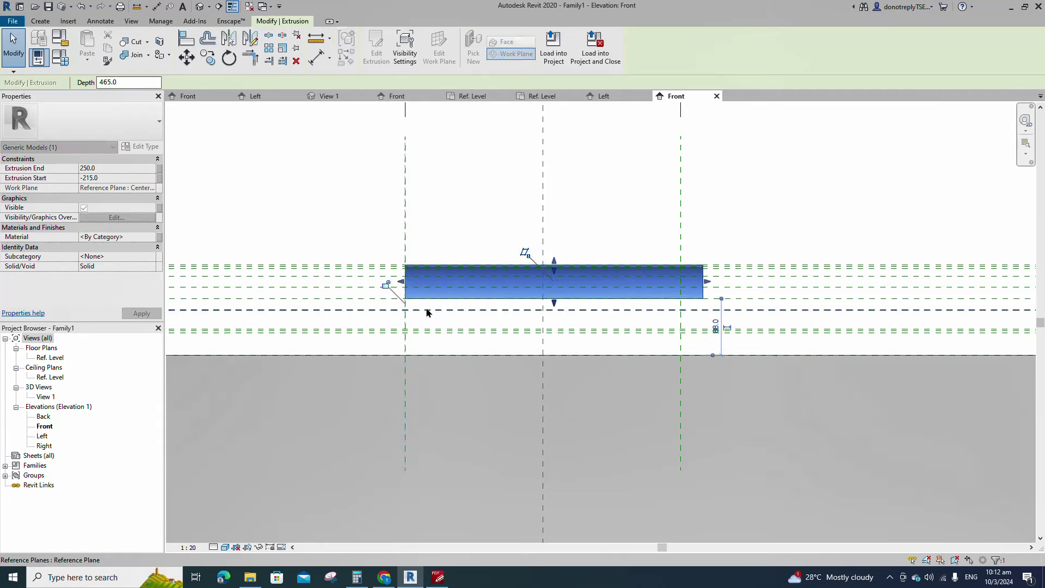
{"action": "left_click", "coordinate": [478, 192]}
{"action": "scroll", "coordinate": [471, 209], "scroll_direction": "down", "scroll_amount": 3}
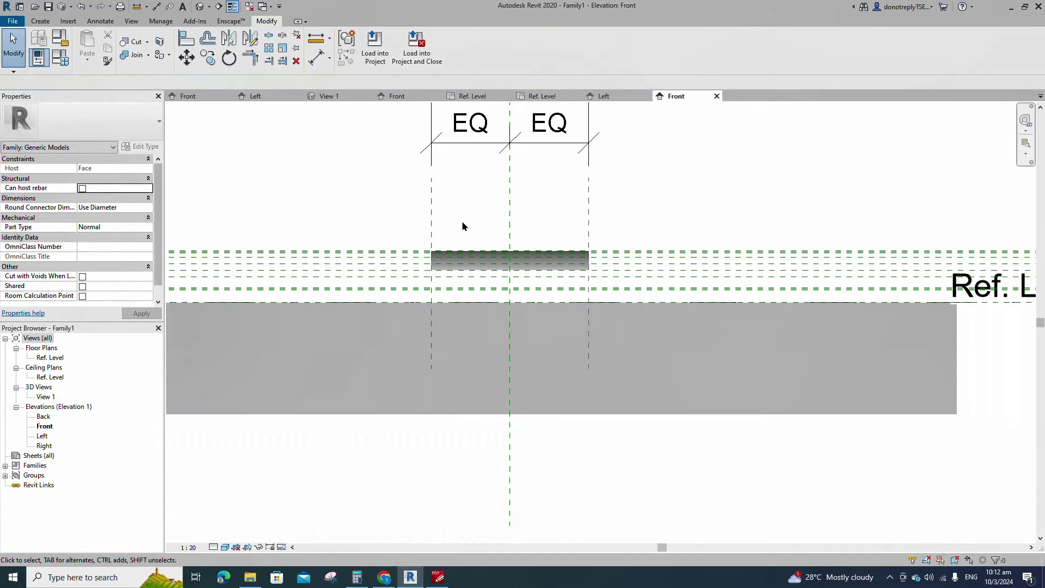
Add two vertical reference planes between the centre plane and each outer plane, spaced with a 72 offset from picked planes.
{"action": "scroll", "coordinate": [462, 226], "scroll_direction": "down", "scroll_amount": 1}
{"action": "key", "text": "r"}
{"action": "key", "text": "p"}
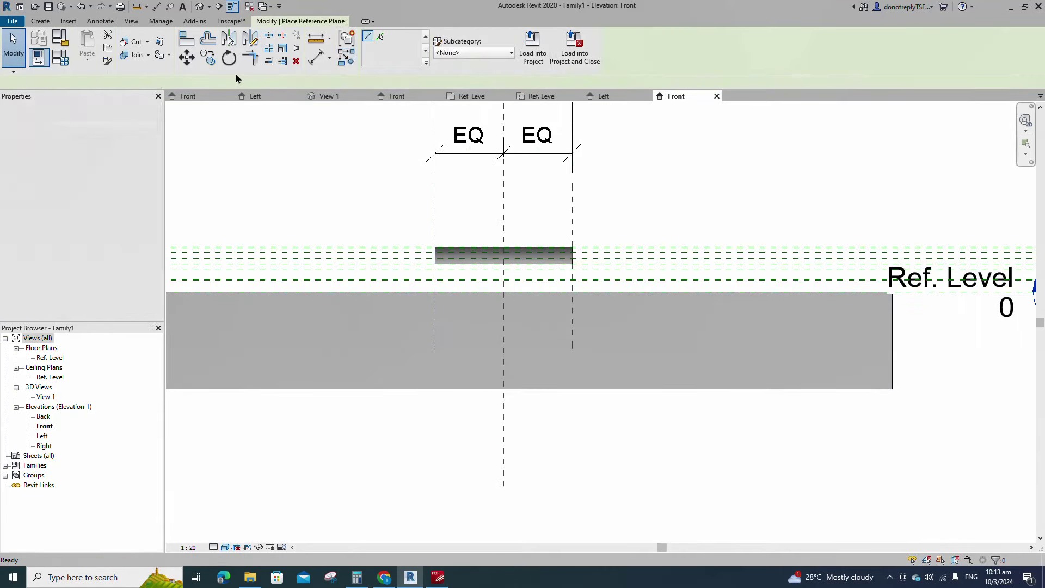
{"action": "left_click", "coordinate": [380, 35]}
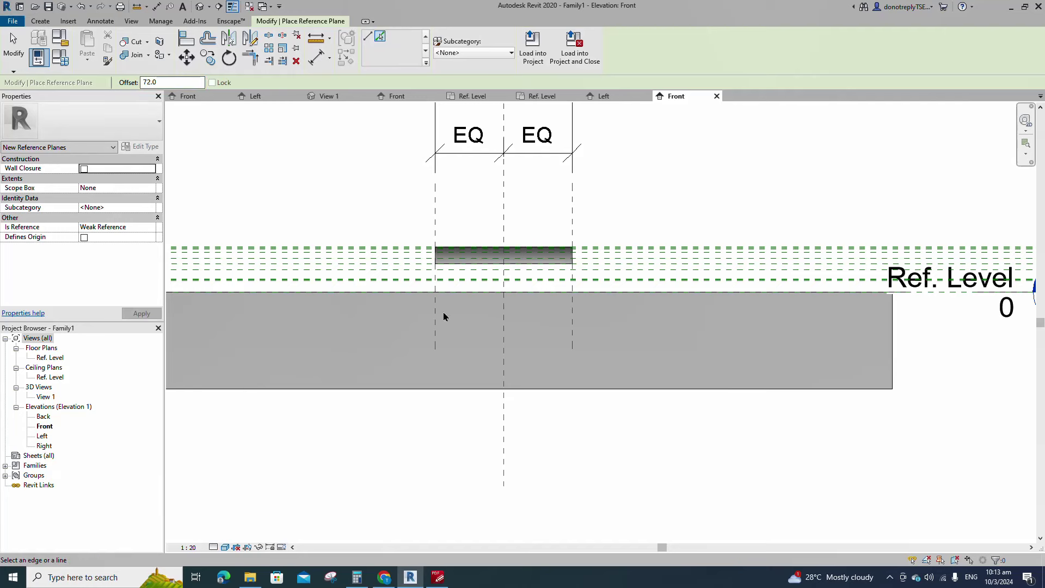
{"action": "left_click", "coordinate": [441, 314]}
{"action": "scroll", "coordinate": [442, 207], "scroll_direction": "up", "scroll_amount": 3}
{"action": "left_click", "coordinate": [442, 260]}
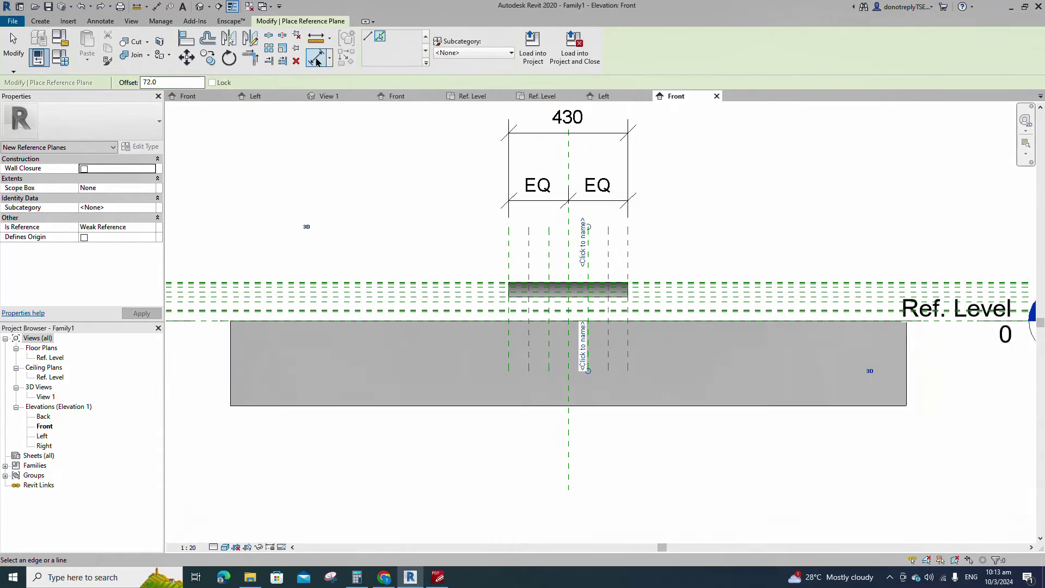
Dimension the planes from the left outer plane to the centre plane in one string below the host and make it equal.
{"action": "key", "text": "d"}
{"action": "key", "text": "i"}
{"action": "left_click", "coordinate": [528, 352]}
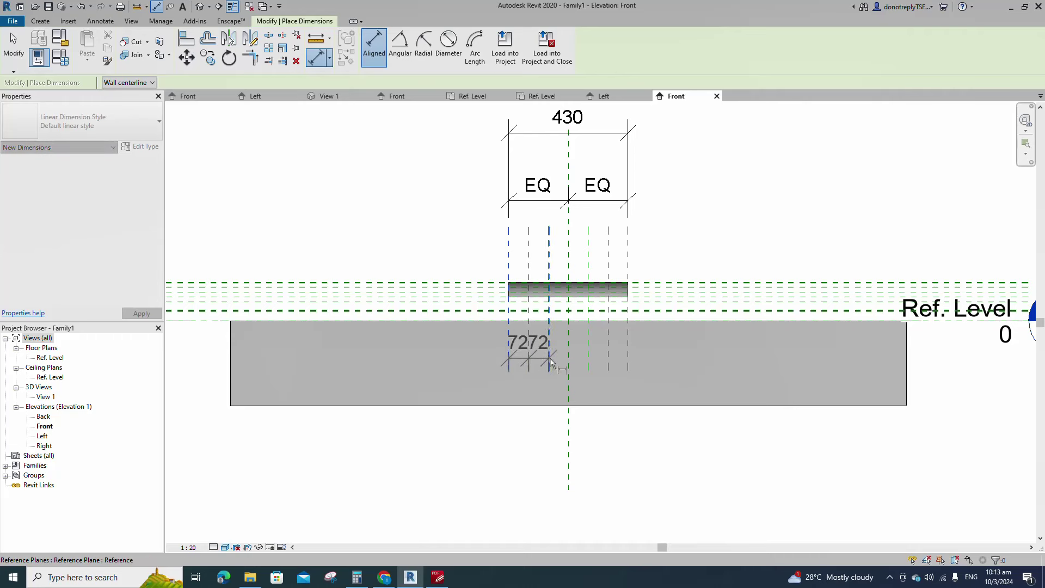
{"action": "left_click", "coordinate": [549, 362]}
{"action": "left_click", "coordinate": [568, 361]}
{"action": "left_click", "coordinate": [543, 443]}
{"action": "left_click", "coordinate": [537, 373]}
Dimension the planes from the centre plane to the right outer plane in one string and make the spacing equal.
{"action": "left_click", "coordinate": [570, 360]}
{"action": "left_click", "coordinate": [588, 362]}
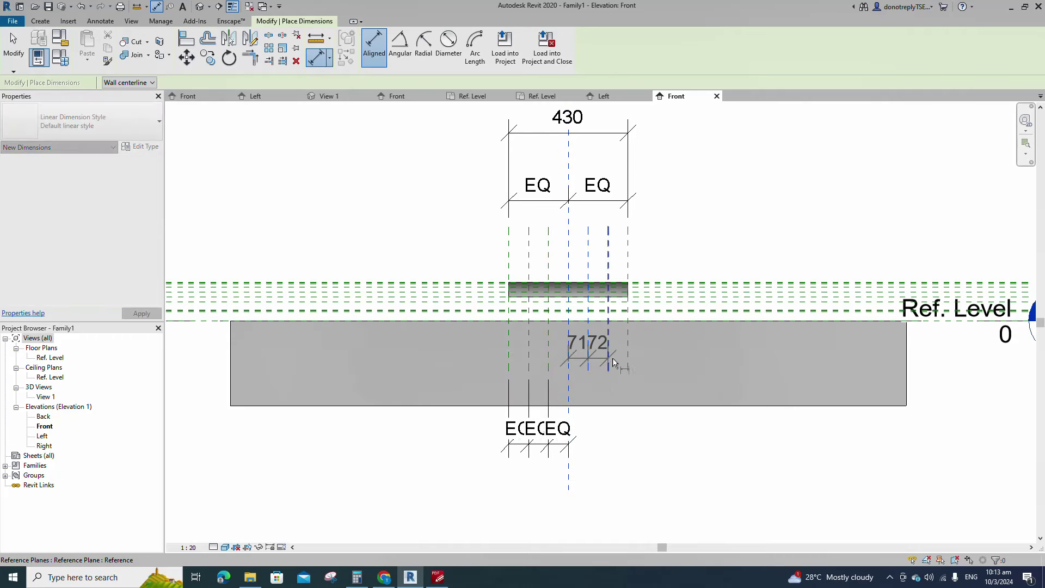
{"action": "left_click", "coordinate": [608, 362]}
{"action": "left_click", "coordinate": [627, 366]}
{"action": "left_click", "coordinate": [715, 445]}
{"action": "left_click", "coordinate": [600, 516]}
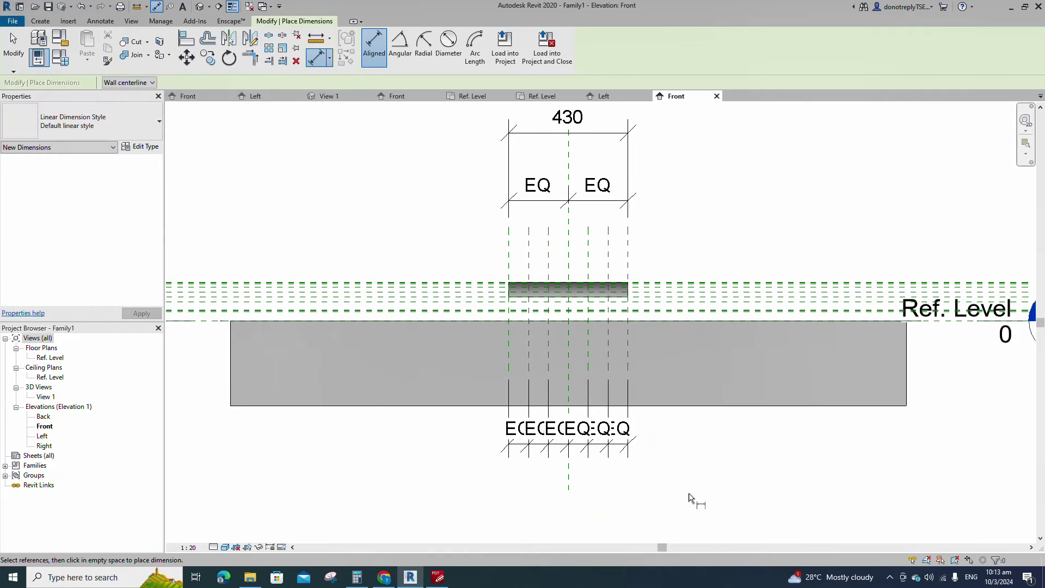
{"action": "key", "text": "Escape"}
{"action": "key", "text": "Escape"}
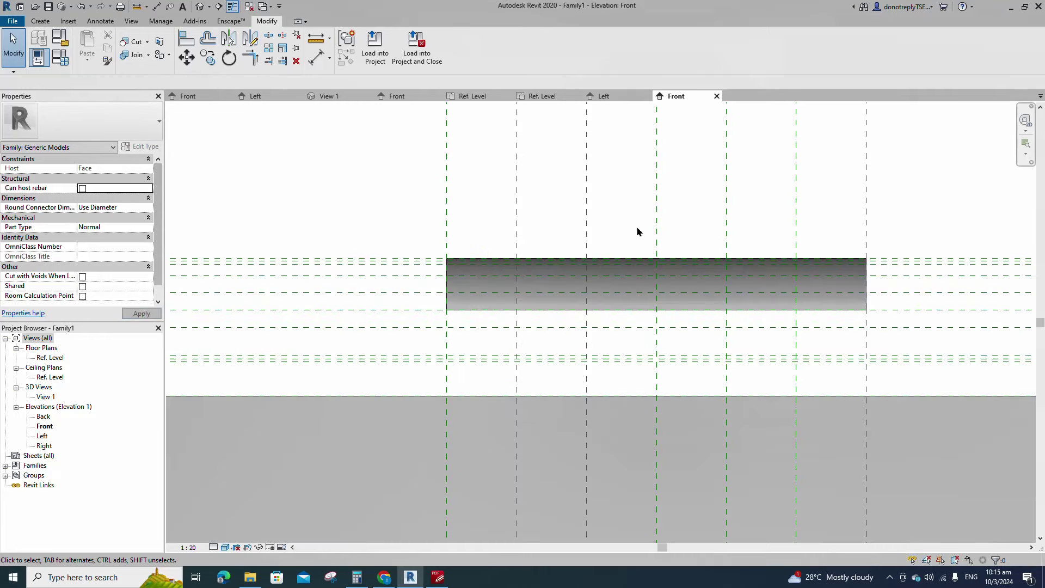
Start a void extrusion and sketch a concave arc from the arched body's left end down to the next vertical plane at its lower edge.
{"action": "left_click", "coordinate": [40, 21]}
{"action": "left_click", "coordinate": [220, 60]}
{"action": "left_click", "coordinate": [226, 79]}
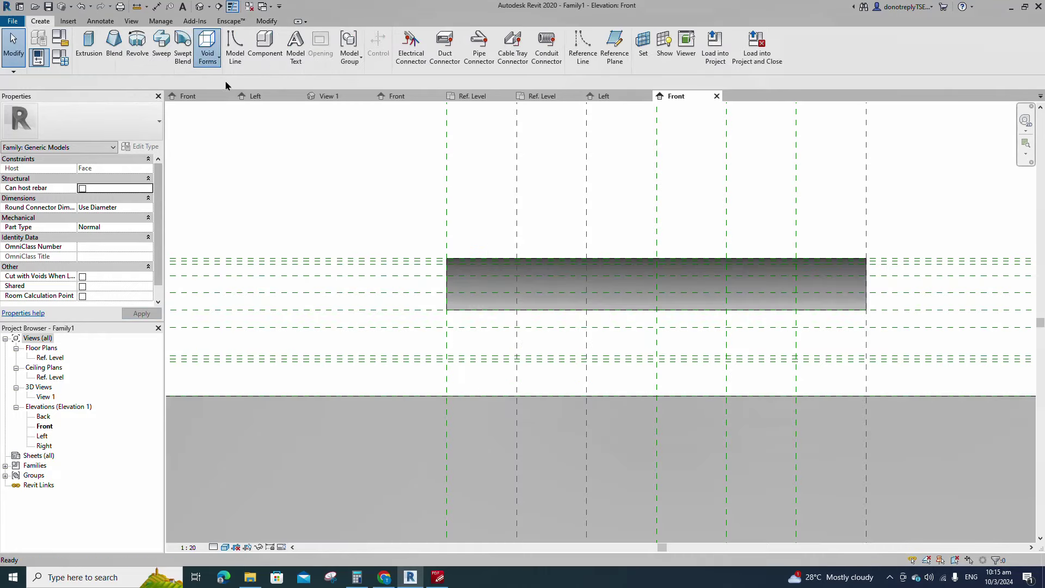
{"action": "scroll", "coordinate": [501, 378], "scroll_direction": "up", "scroll_amount": 2}
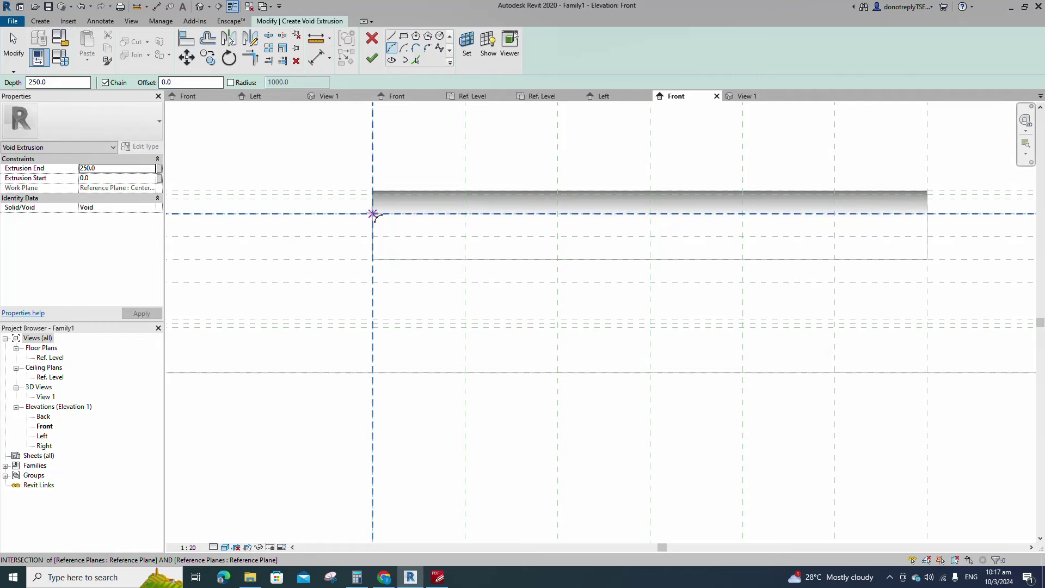
{"action": "left_click", "coordinate": [373, 215]}
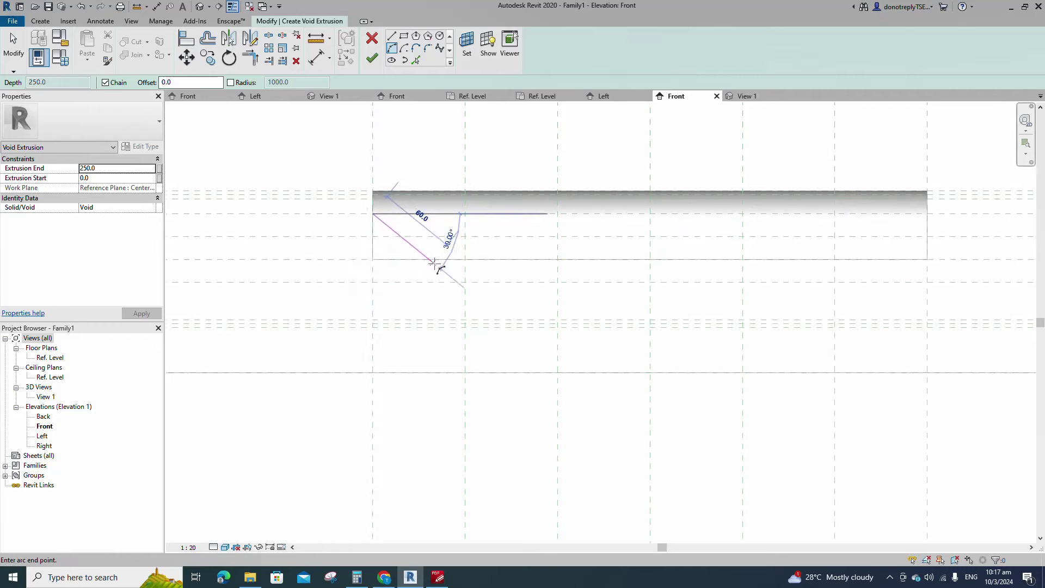
{"action": "scroll", "coordinate": [473, 262], "scroll_direction": "up", "scroll_amount": 1}
{"action": "left_click", "coordinate": [465, 250]}
{"action": "scroll", "coordinate": [452, 252], "scroll_direction": "up", "scroll_amount": 3}
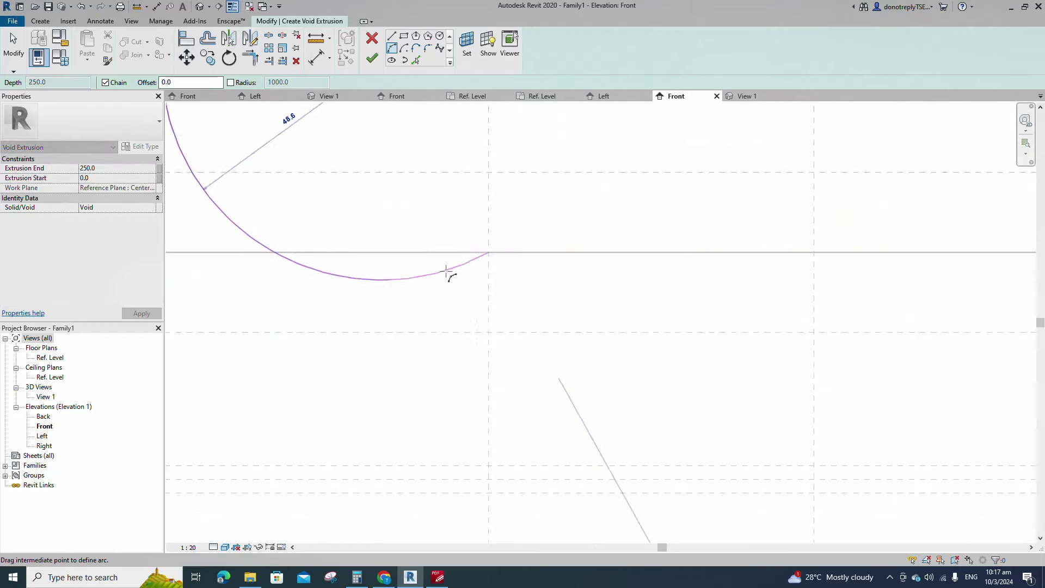
{"action": "left_click", "coordinate": [450, 252]}
{"action": "scroll", "coordinate": [456, 280], "scroll_direction": "down", "scroll_amount": 3}
{"action": "scroll", "coordinate": [453, 289], "scroll_direction": "down", "scroll_amount": 1}
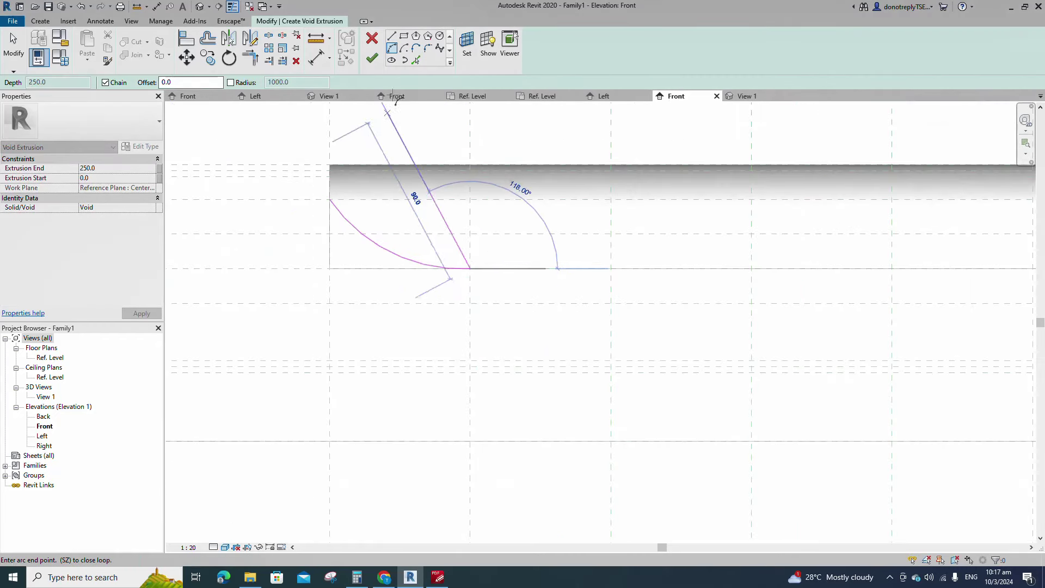
Close the void profile with straight lines down to the plane below the arched body, across to its left end and back up.
{"action": "left_click", "coordinate": [392, 36]}
{"action": "left_click", "coordinate": [471, 303]}
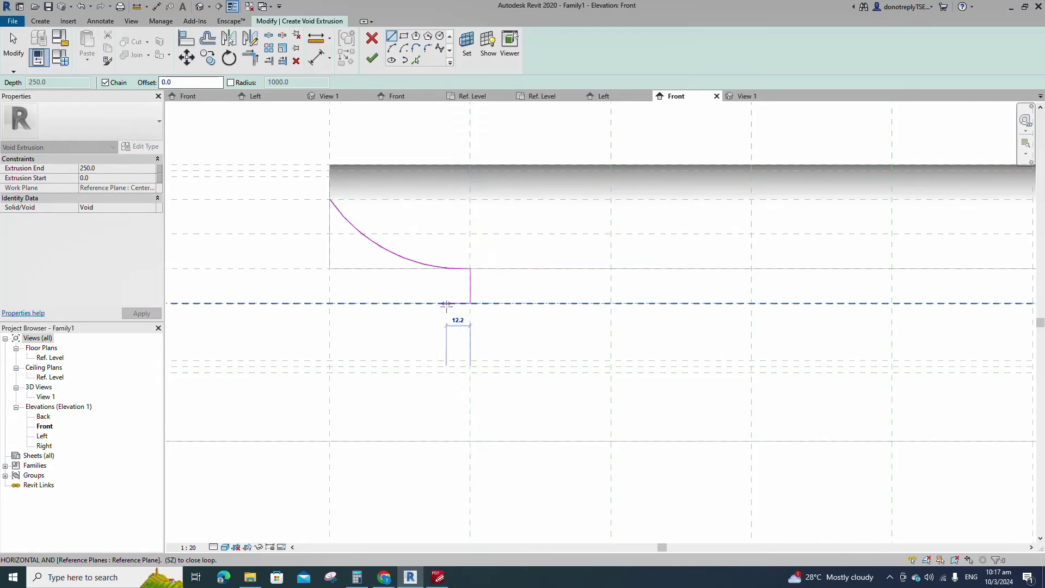
{"action": "left_click", "coordinate": [329, 303]}
{"action": "left_click", "coordinate": [330, 199]}
Align and lock the left void profile's edges and arc endpoints to their matching reference planes.
{"action": "key", "text": "a"}
{"action": "key", "text": "l"}
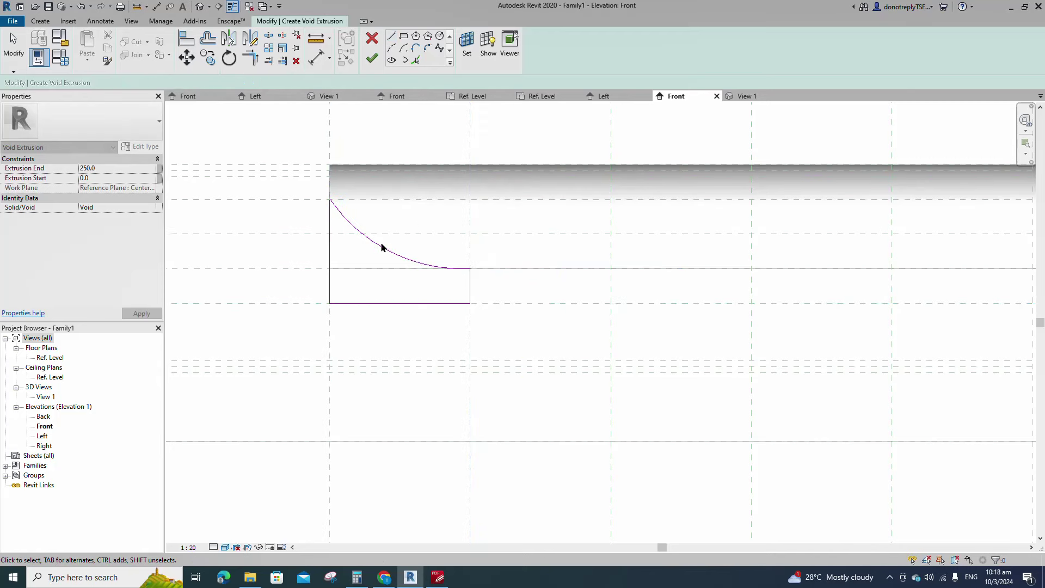
{"action": "scroll", "coordinate": [480, 262], "scroll_direction": "down", "scroll_amount": 2}
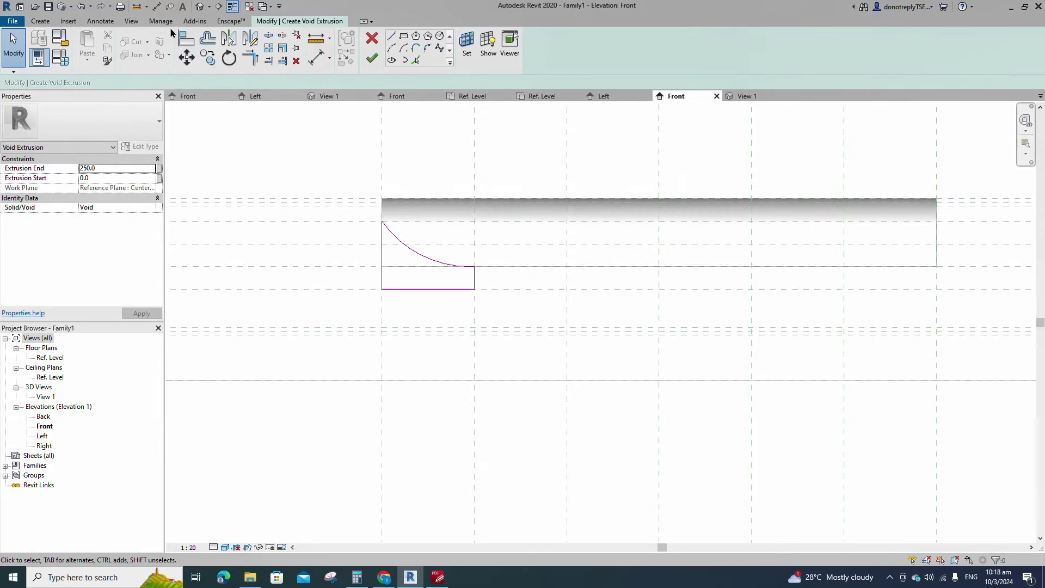
{"action": "left_click", "coordinate": [589, 266]}
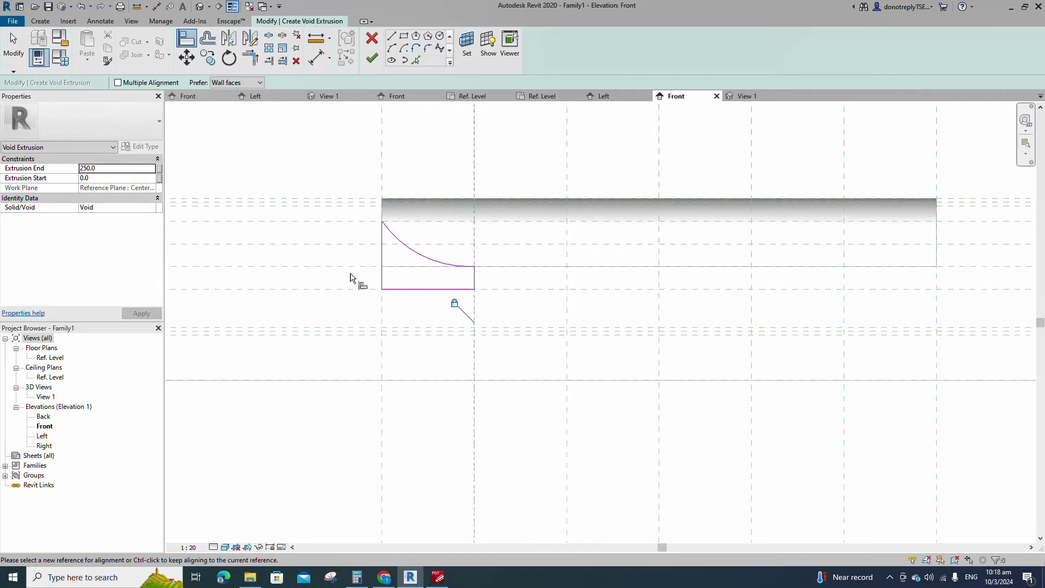
{"action": "key", "text": "Escape"}
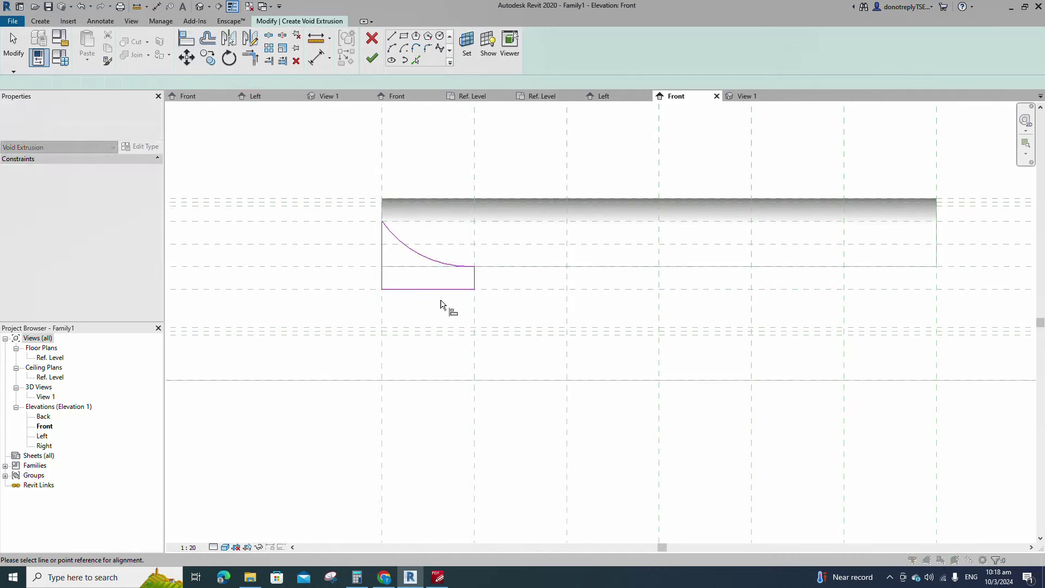
{"action": "left_click", "coordinate": [396, 220]}
{"action": "key", "text": "Escape"}
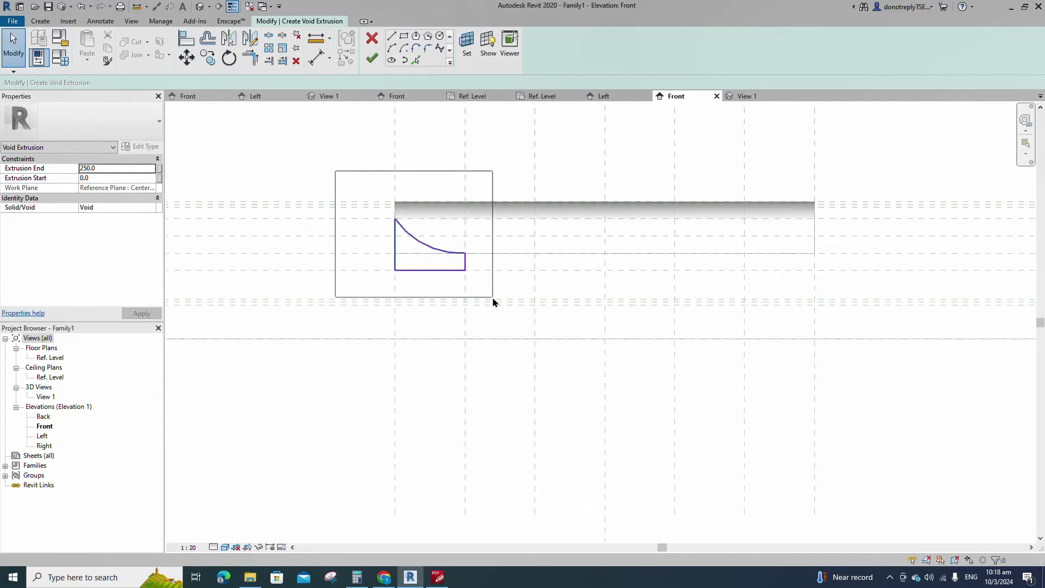
Mirror the complete left void profile about the vertical centre plane.
{"action": "left_click_drag", "start_coordinate": [333, 170], "coordinate": [491, 298]}
{"action": "scroll", "coordinate": [309, 306], "scroll_direction": "down", "scroll_amount": 2}
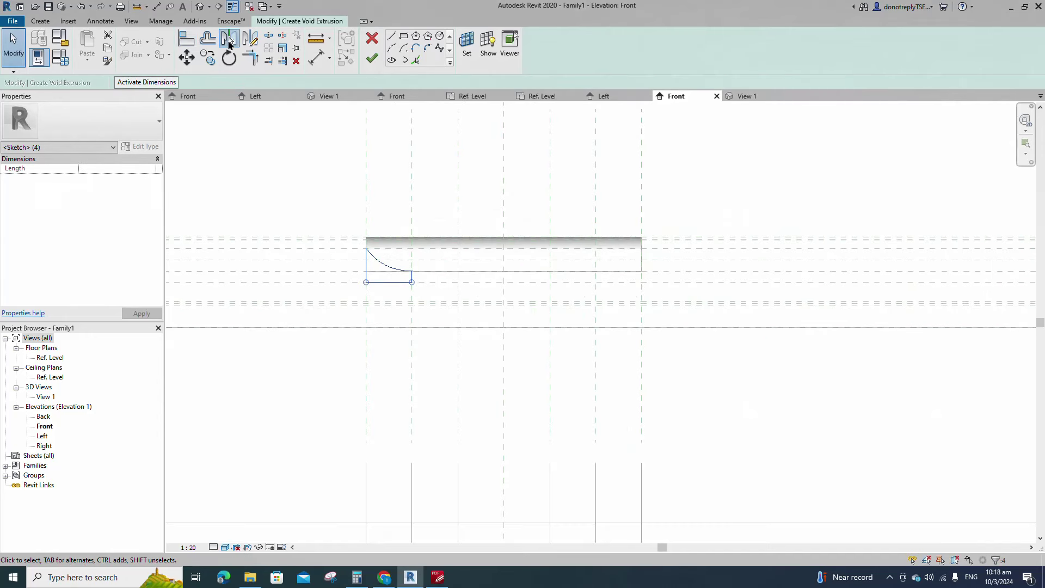
{"action": "left_click", "coordinate": [230, 41]}
Align and lock the mirrored profile to its reference planes and finish the void extrusion.
{"action": "key", "text": "a"}
{"action": "key", "text": "l"}
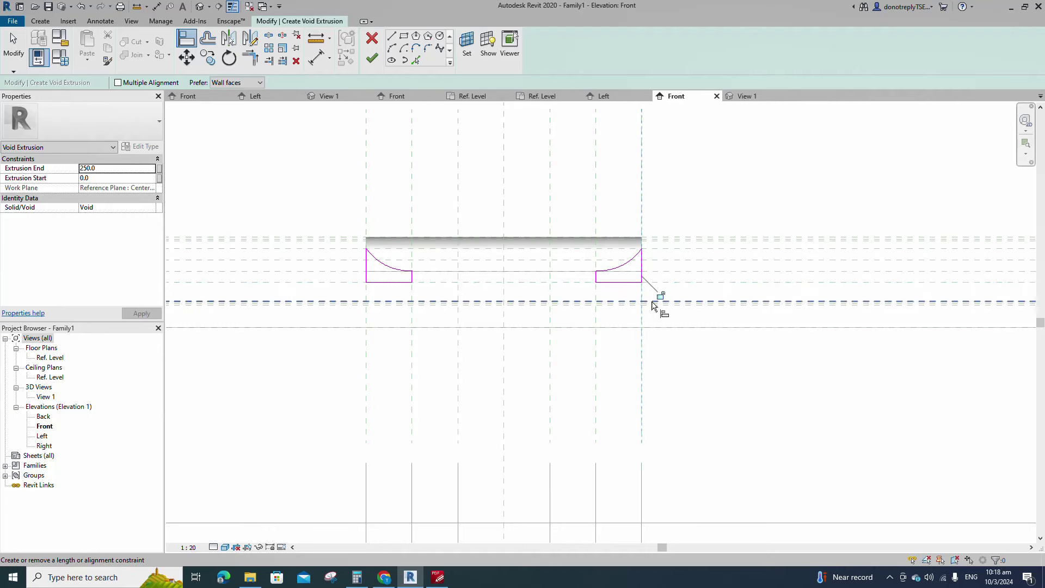
{"action": "scroll", "coordinate": [667, 294], "scroll_direction": "up", "scroll_amount": 2}
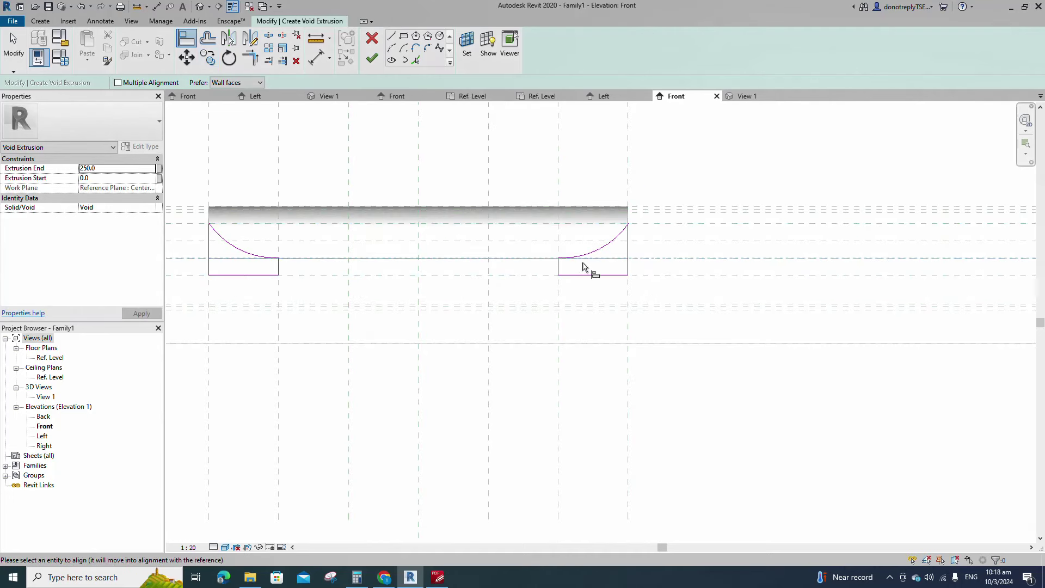
{"action": "scroll", "coordinate": [631, 289], "scroll_direction": "down", "scroll_amount": 4}
{"action": "key", "text": "Escape"}
{"action": "left_click", "coordinate": [372, 58]}
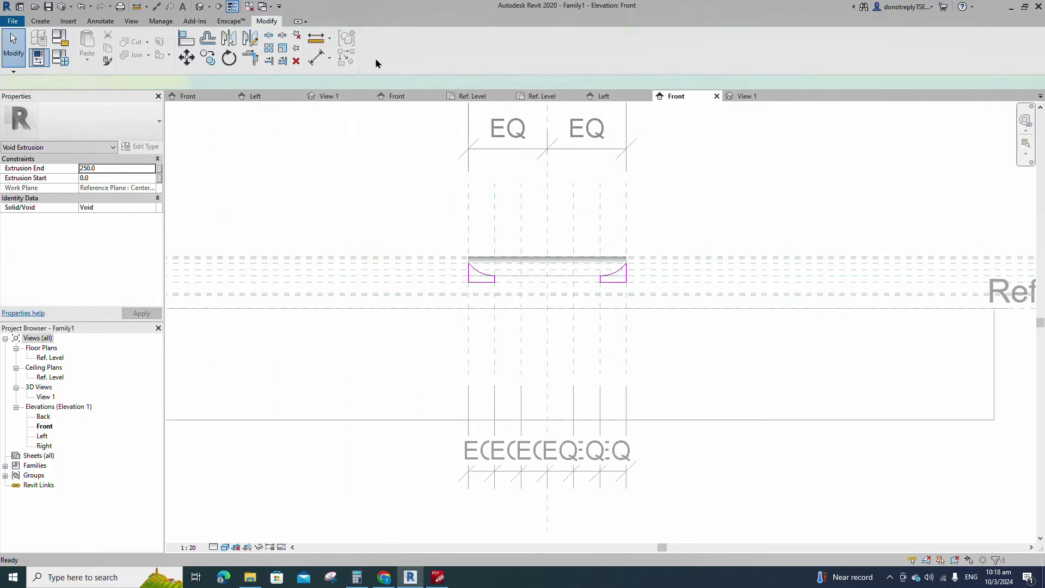
{"action": "left_click", "coordinate": [384, 139]}
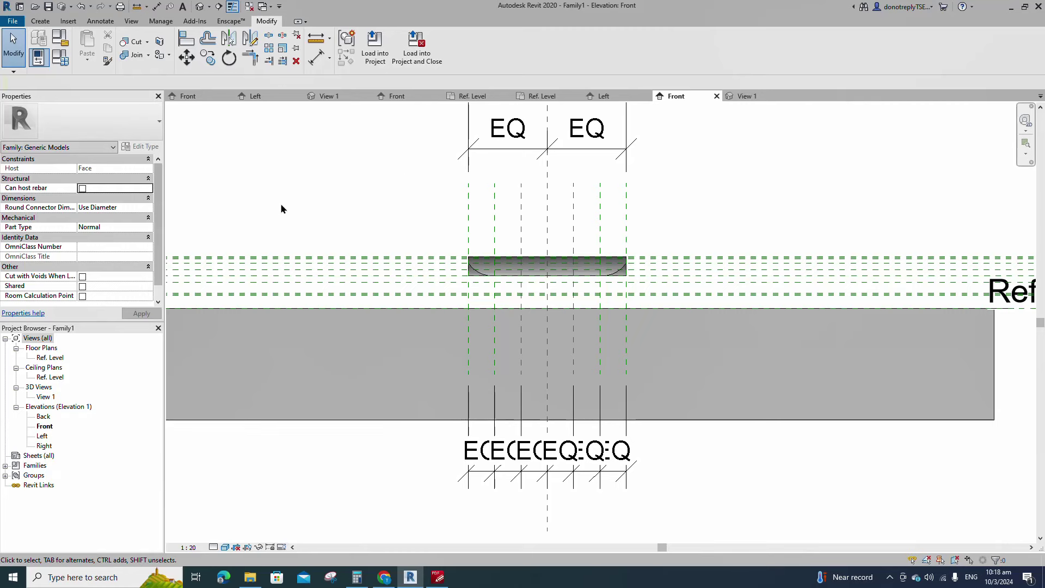
In the Left elevation, stretch both ends of the void extrusion to the outermost vertical planes on either side of the arch.
{"action": "double_click", "coordinate": [43, 436]}
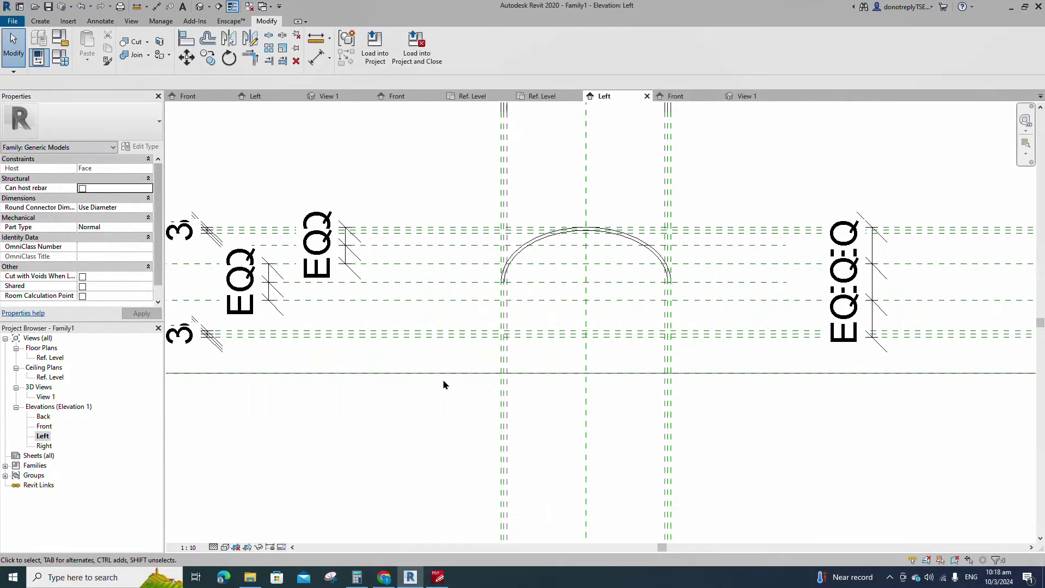
{"action": "left_click", "coordinate": [666, 270]}
{"action": "left_click", "coordinate": [702, 301]}
{"action": "left_click_drag", "start_coordinate": [585, 273], "coordinate": [501, 273]}
{"action": "left_click_drag", "start_coordinate": [779, 278], "coordinate": [670, 278]}
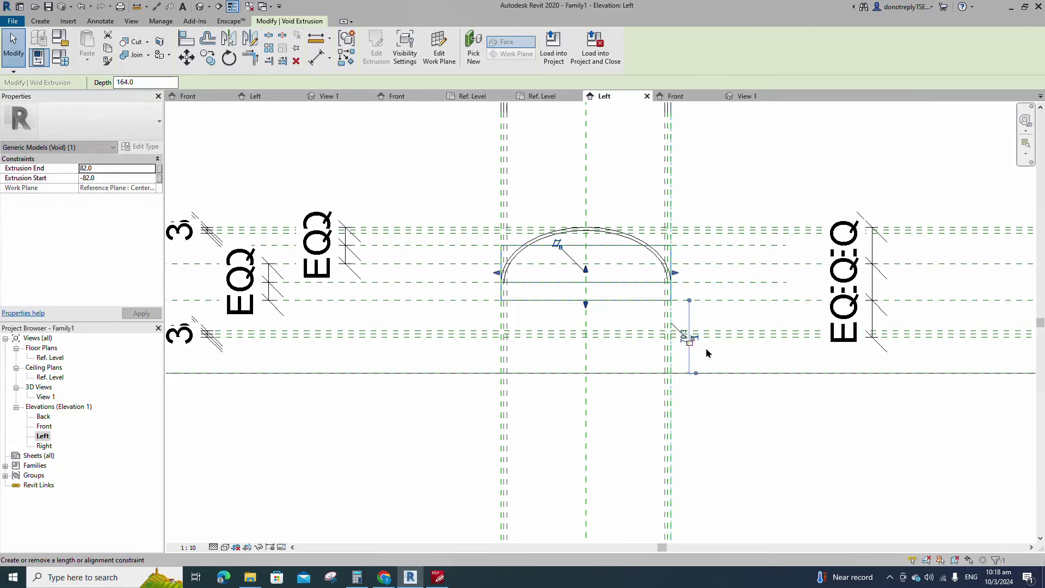
{"action": "scroll", "coordinate": [697, 348], "scroll_direction": "up", "scroll_amount": 3}
{"action": "left_click", "coordinate": [726, 361]}
{"action": "scroll", "coordinate": [726, 361], "scroll_direction": "down", "scroll_amount": 2}
{"action": "scroll", "coordinate": [716, 357], "scroll_direction": "down", "scroll_amount": 2}
{"action": "scroll", "coordinate": [617, 306], "scroll_direction": "down", "scroll_amount": 2}
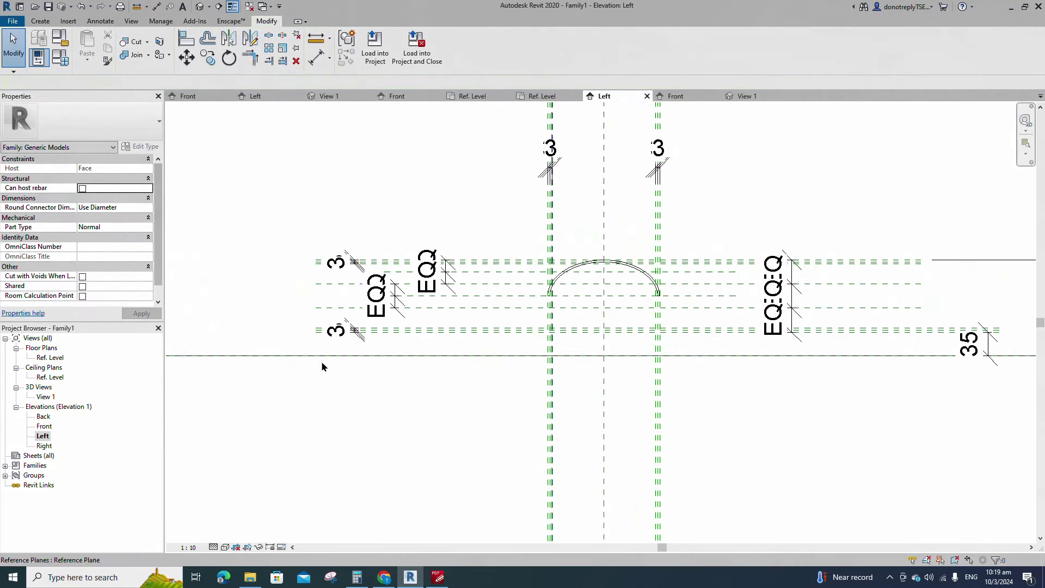
Open the 3D view and display it at Fine detail in the Shaded visual style.
{"action": "double_click", "coordinate": [45, 396]}
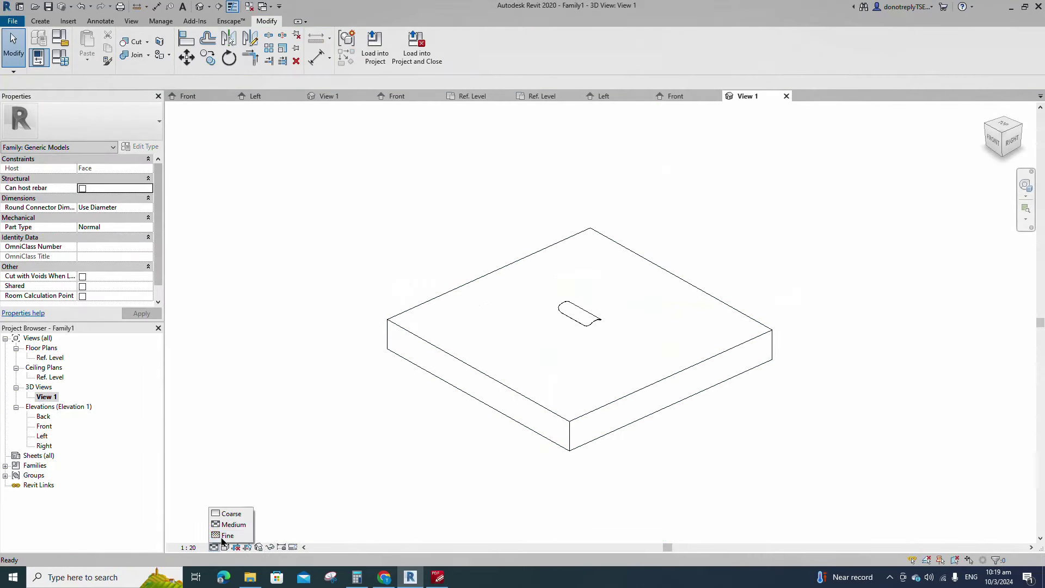
{"action": "left_click", "coordinate": [213, 547]}
{"action": "left_click", "coordinate": [242, 503]}
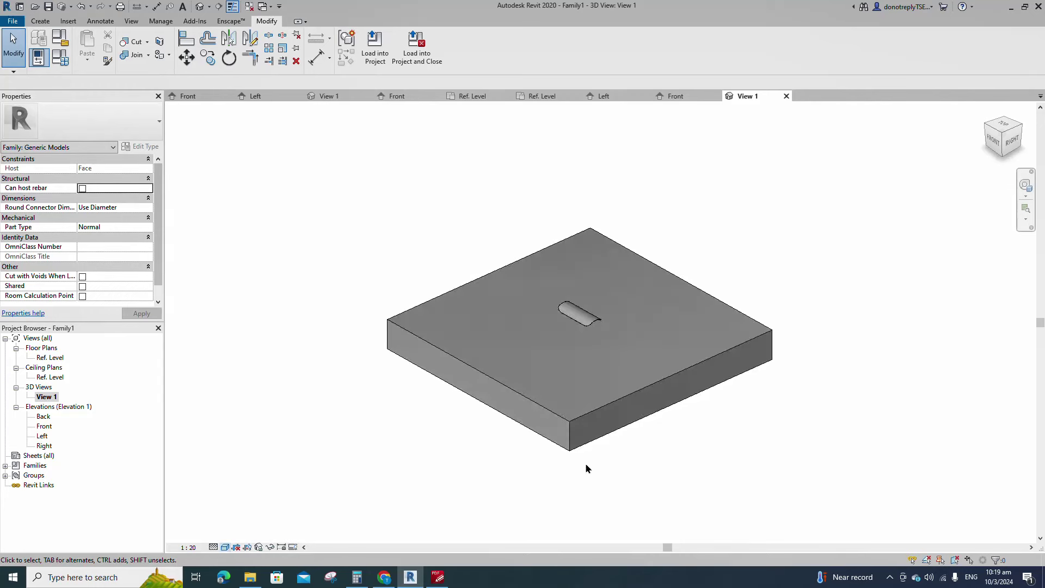
Temporarily hide the host slab in the 3D view to isolate the arched bracket.
{"action": "scroll", "coordinate": [585, 462], "scroll_direction": "up", "scroll_amount": 2}
{"action": "left_click", "coordinate": [561, 425]}
{"action": "left_click", "coordinate": [269, 547]}
{"action": "left_click", "coordinate": [301, 525]}
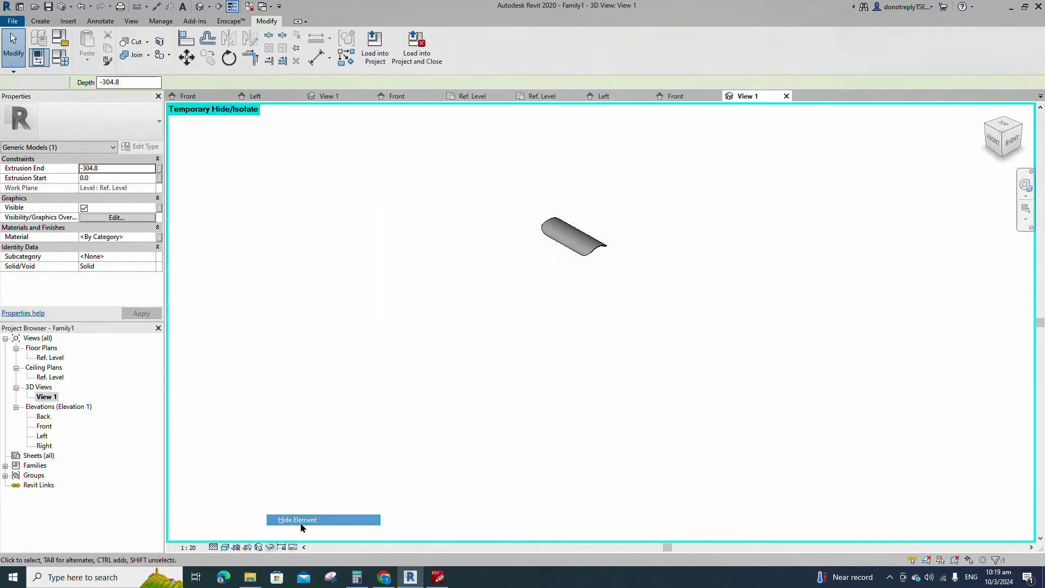
Associate the arched extrusion's material with a new type parameter named Body, grouped under Materials and Finishes.
{"action": "scroll", "coordinate": [566, 435], "scroll_direction": "up", "scroll_amount": 4}
{"action": "scroll", "coordinate": [606, 430], "scroll_direction": "down", "scroll_amount": 2}
{"action": "middle_click_drag", "start_coordinate": [606, 426], "coordinate": [751, 378], "text": "shift"}
{"action": "scroll", "coordinate": [756, 377], "scroll_direction": "down", "scroll_amount": 2}
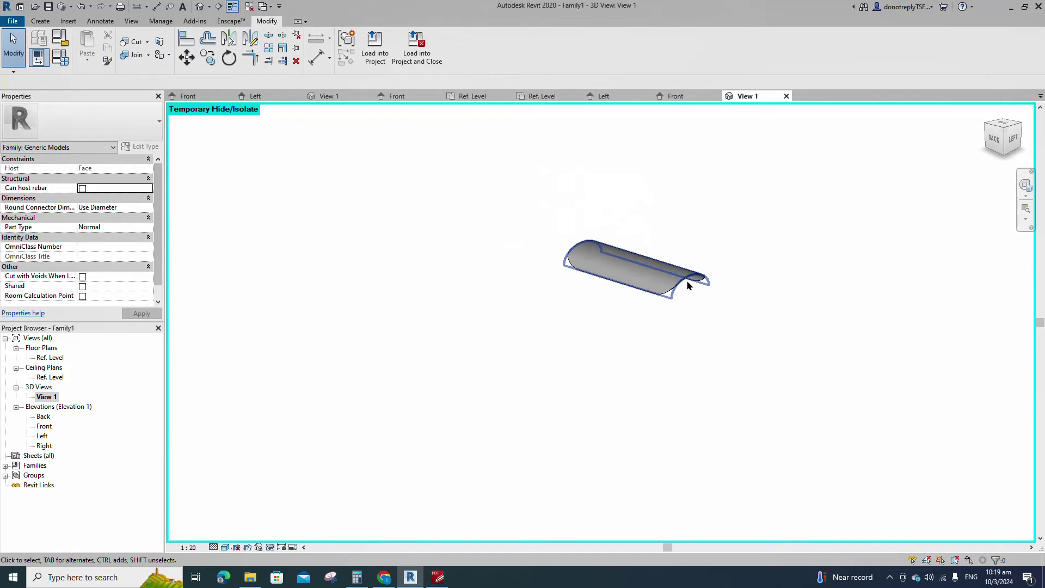
{"action": "left_click", "coordinate": [688, 283]}
{"action": "left_click", "coordinate": [160, 237]}
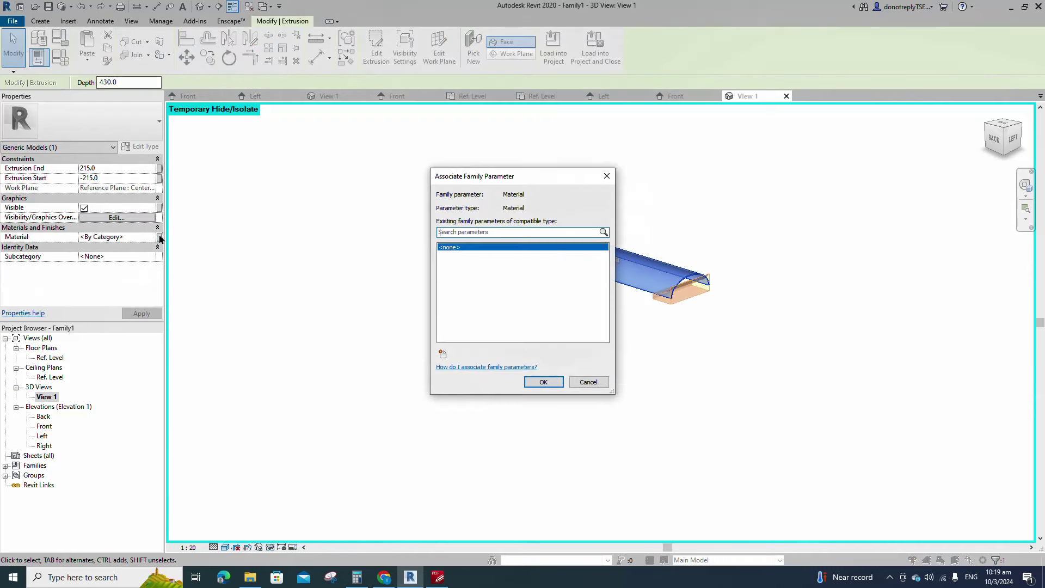
{"action": "left_click", "coordinate": [443, 355]}
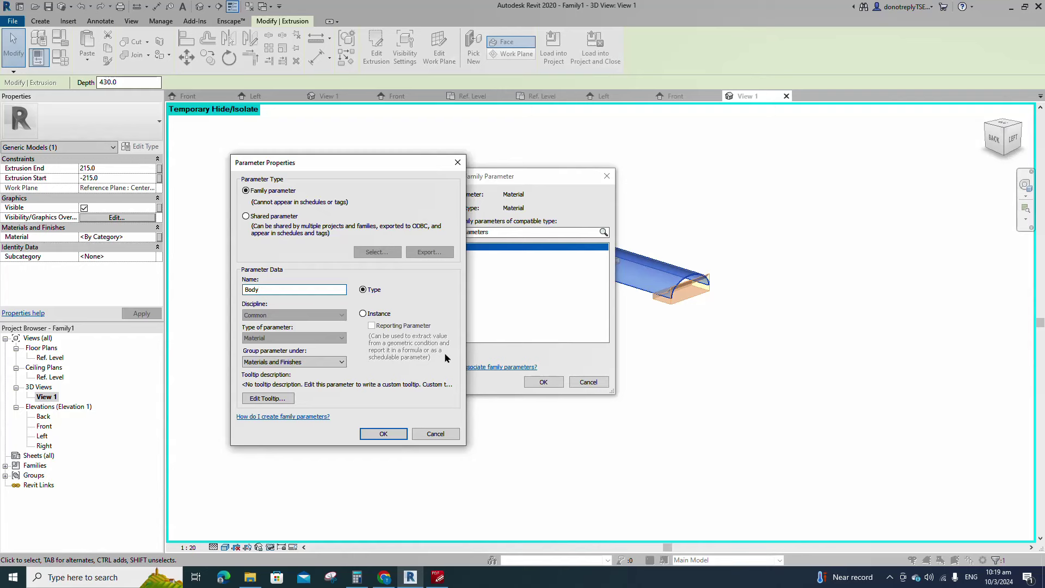
{"action": "left_click", "coordinate": [383, 434]}
{"action": "left_click", "coordinate": [543, 381]}
{"action": "left_click", "coordinate": [526, 422]}
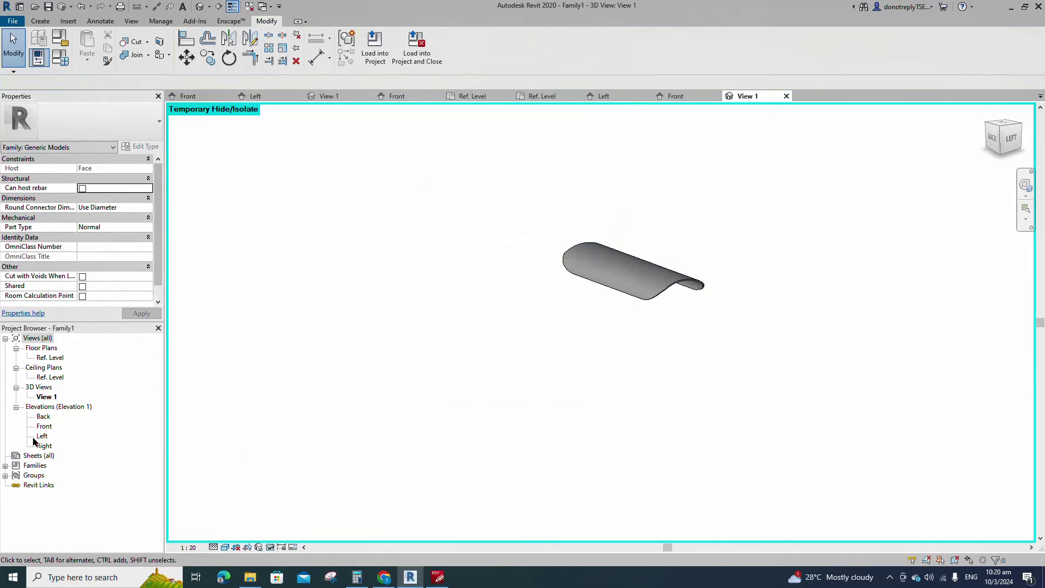
In the Left elevation, start a solid extrusion and sketch an ellipse inside the arch with 79 mm horizontal and 50 mm vertical radii.
{"action": "double_click", "coordinate": [39, 437]}
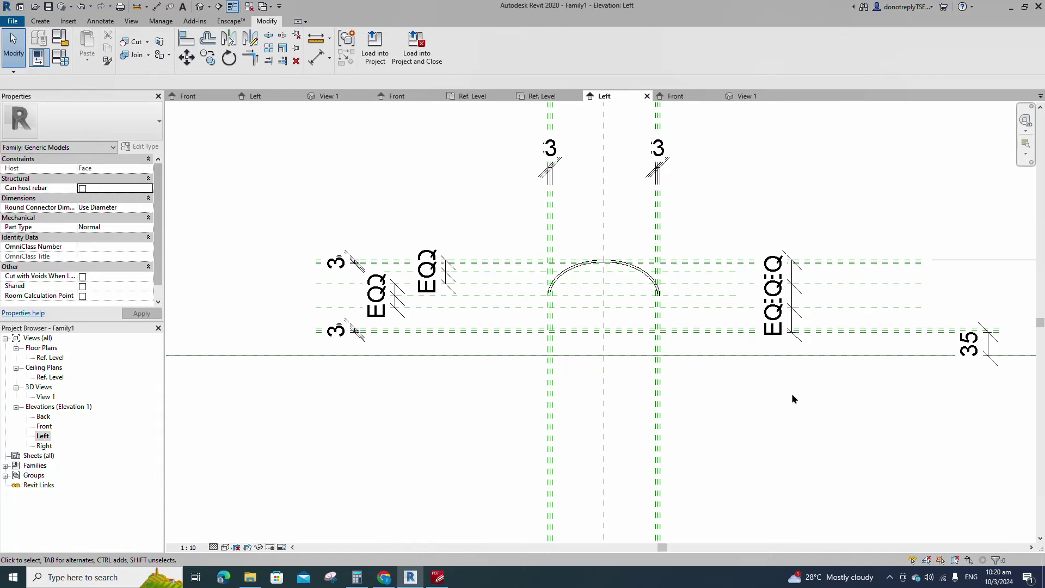
{"action": "left_click", "coordinate": [40, 21]}
{"action": "left_click", "coordinate": [88, 49]}
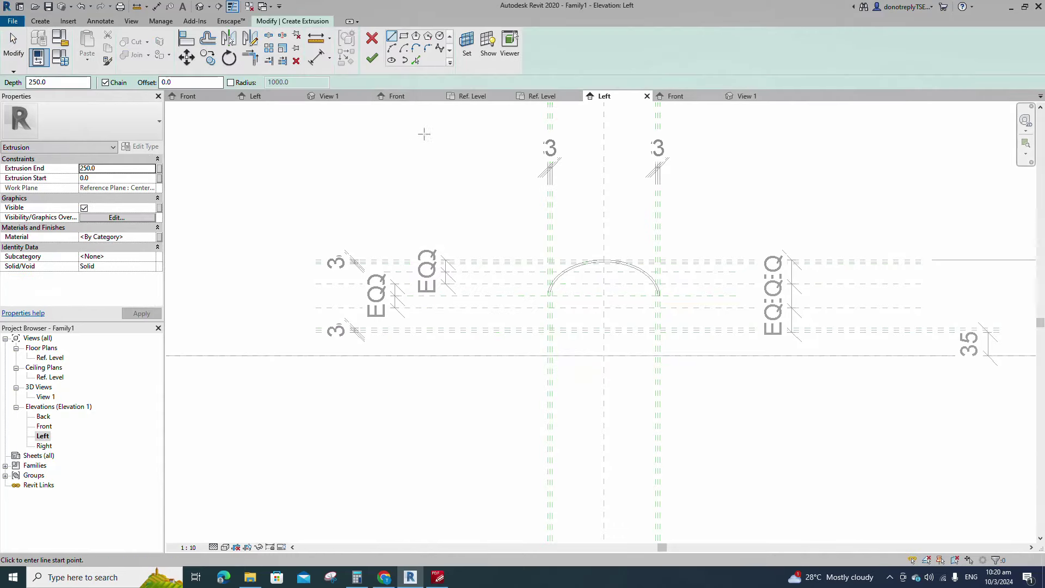
{"action": "left_click", "coordinate": [392, 59]}
{"action": "left_click", "coordinate": [603, 295]}
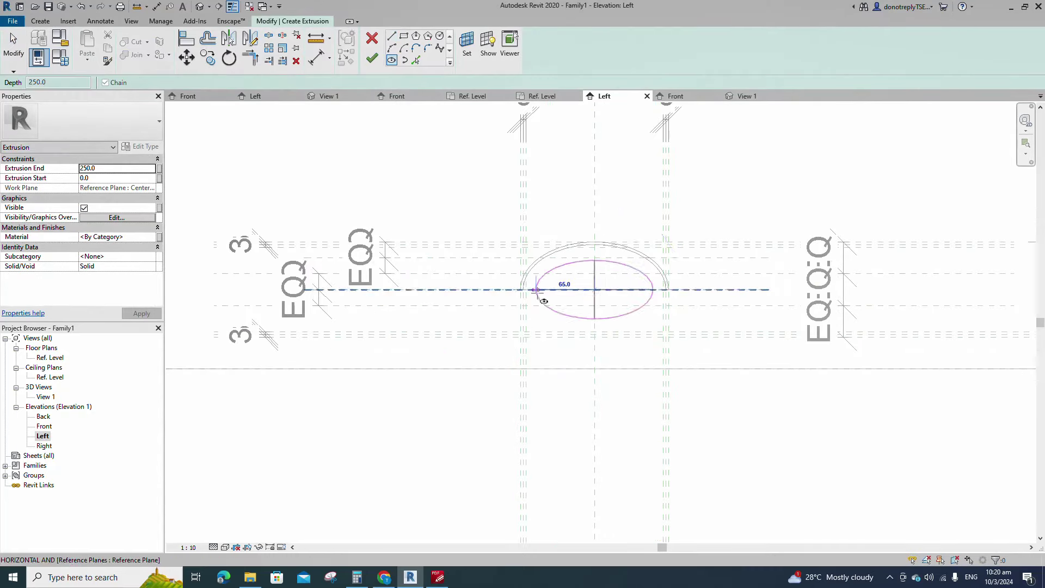
{"action": "scroll", "coordinate": [571, 300], "scroll_direction": "up", "scroll_amount": 3}
{"action": "left_click", "coordinate": [505, 285]}
{"action": "scroll", "coordinate": [671, 188], "scroll_direction": "up", "scroll_amount": 4}
{"action": "left_click", "coordinate": [667, 177]}
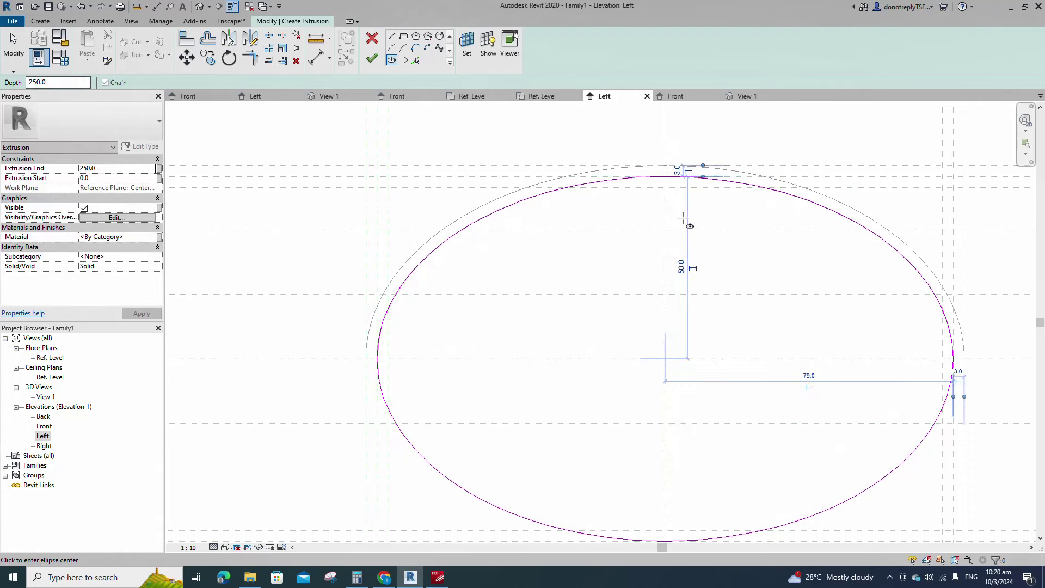
{"action": "scroll", "coordinate": [679, 222], "scroll_direction": "down", "scroll_amount": 3}
{"action": "scroll", "coordinate": [626, 263], "scroll_direction": "down", "scroll_amount": 2}
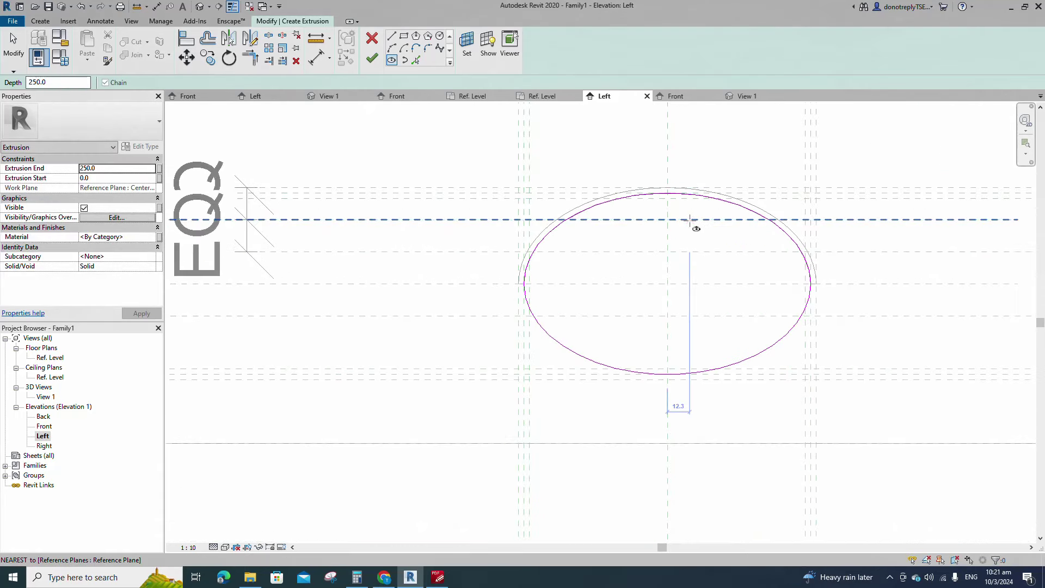
Align and lock the ellipse's quadrants to the surrounding reference planes.
{"action": "key", "text": "a"}
{"action": "key", "text": "l"}
{"action": "left_click", "coordinate": [464, 193]}
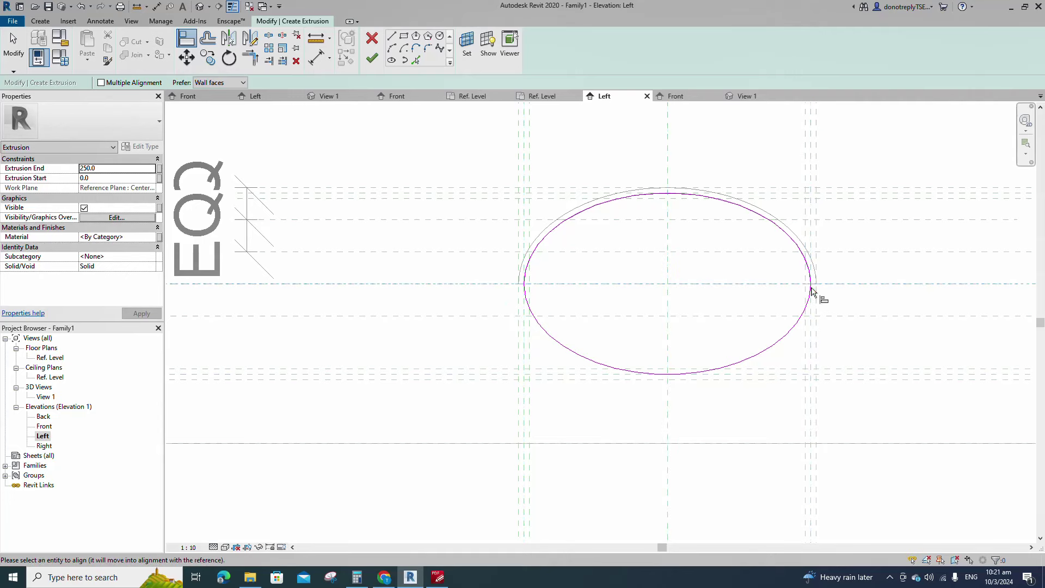
{"action": "key", "text": "Escape"}
{"action": "key", "text": "Escape"}
{"action": "scroll", "coordinate": [538, 296], "scroll_direction": "down", "scroll_amount": 2}
Sketch a concentric inner ellipse with a 47 mm vertical radius, snapped to the innermost reference planes.
{"action": "left_click", "coordinate": [392, 60]}
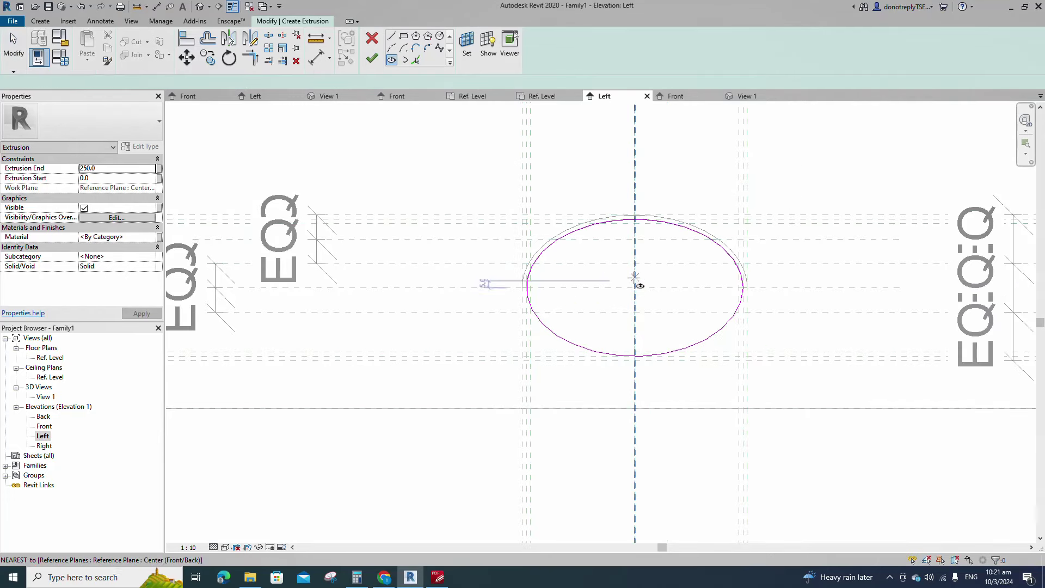
{"action": "left_click", "coordinate": [634, 288]}
{"action": "scroll", "coordinate": [546, 289], "scroll_direction": "up", "scroll_amount": 2}
{"action": "left_click", "coordinate": [519, 289]}
{"action": "left_click", "coordinate": [700, 169]}
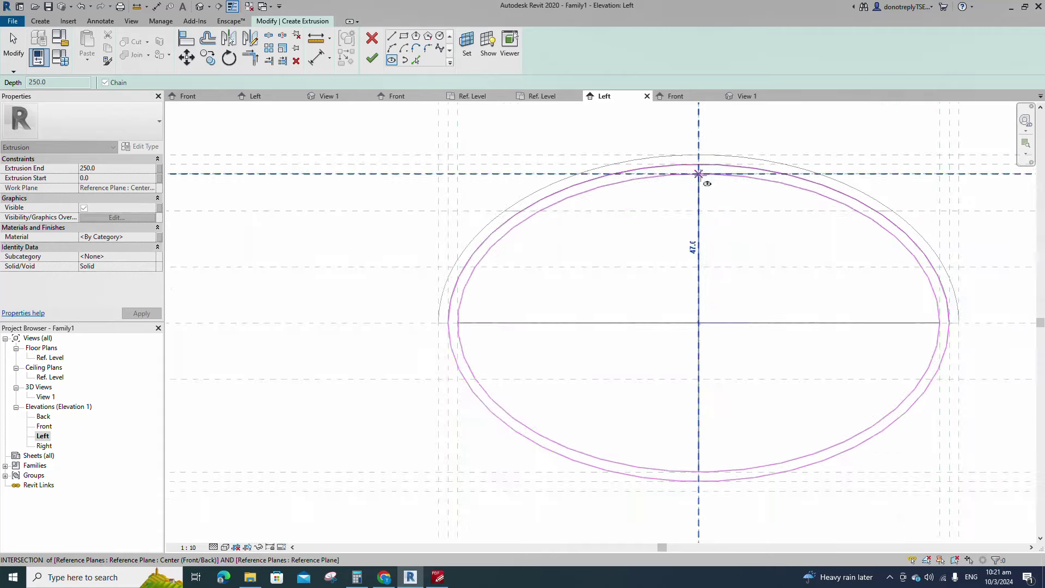
{"action": "scroll", "coordinate": [694, 283], "scroll_direction": "down", "scroll_amount": 3}
{"action": "key", "text": "Escape"}
{"action": "key", "text": "Escape"}
Align and lock the inner ellipse to its reference planes and finish the extrusion.
{"action": "key", "text": "a"}
{"action": "key", "text": "l"}
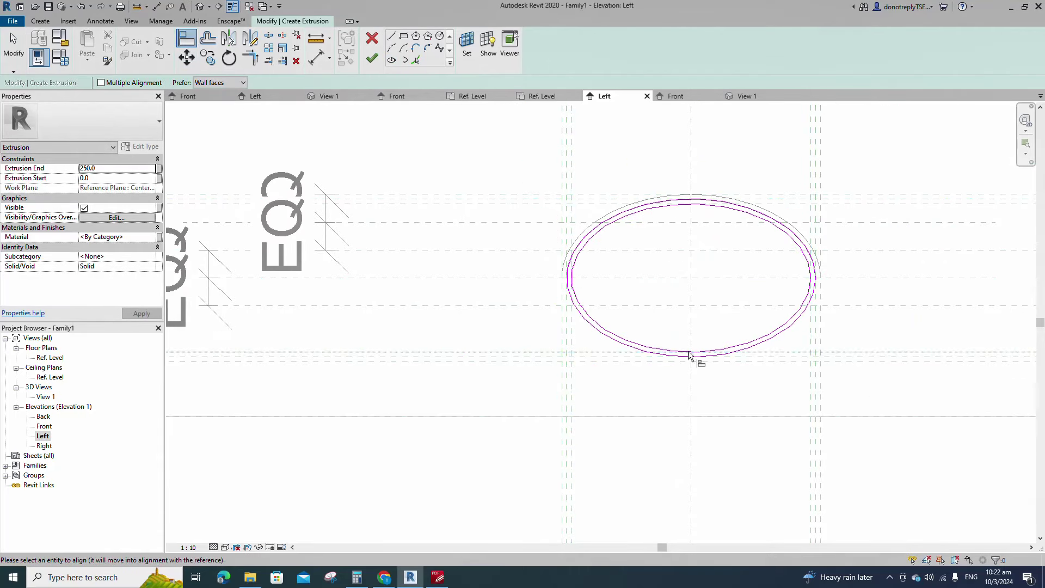
{"action": "left_click", "coordinate": [805, 206]}
{"action": "key", "text": "Escape"}
{"action": "key", "text": "Escape"}
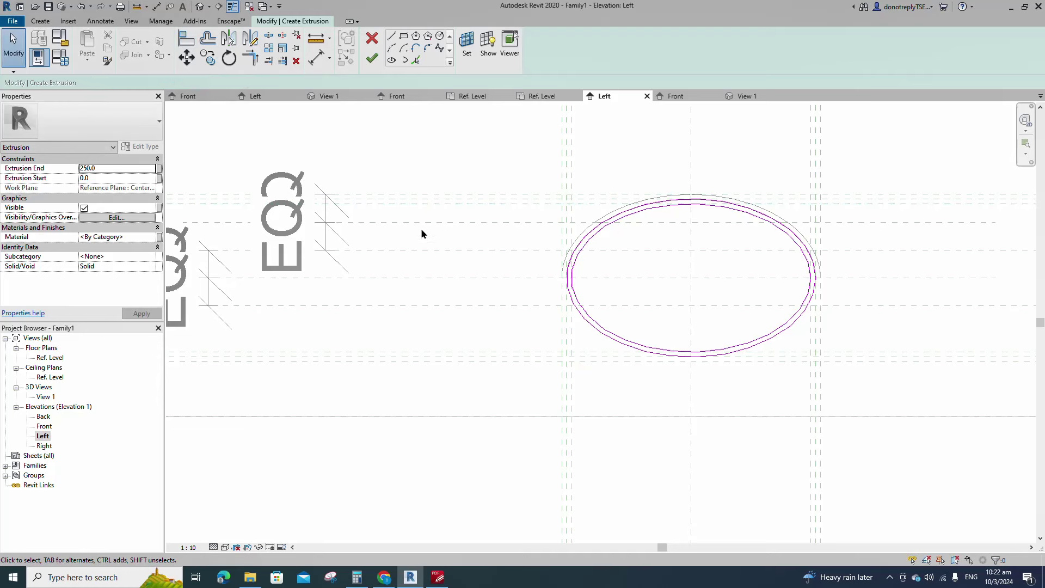
{"action": "left_click", "coordinate": [375, 62]}
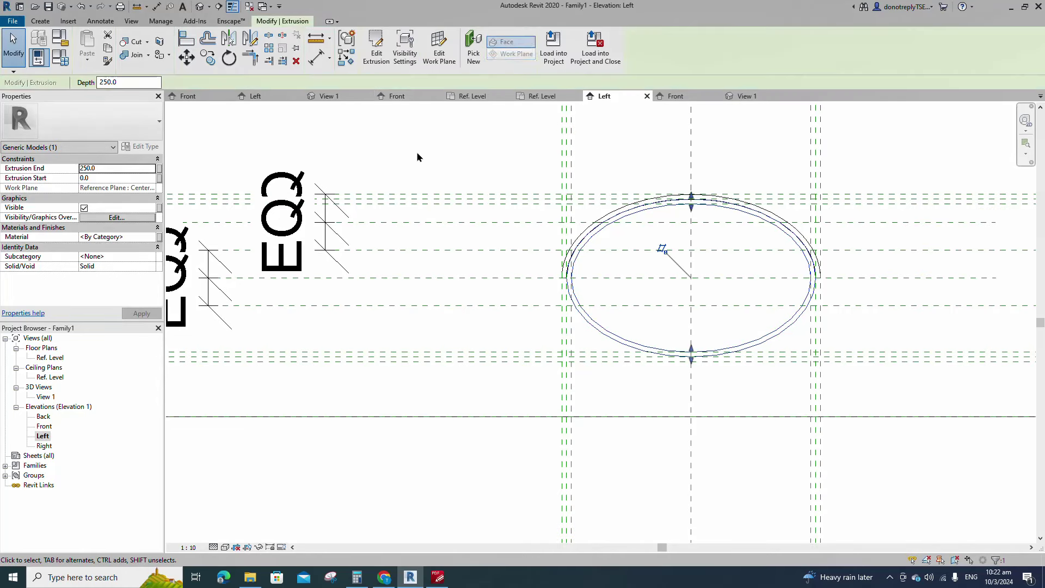
Display the Left elevation in the Shaded visual style.
{"action": "scroll", "coordinate": [457, 342], "scroll_direction": "down", "scroll_amount": 1}
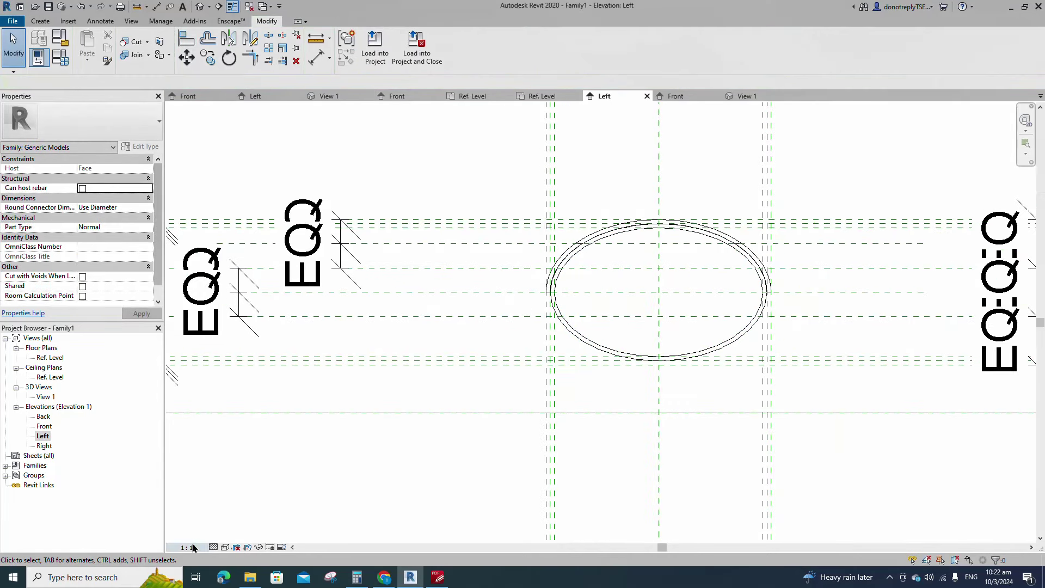
{"action": "left_click", "coordinate": [214, 547]}
{"action": "left_click", "coordinate": [295, 506]}
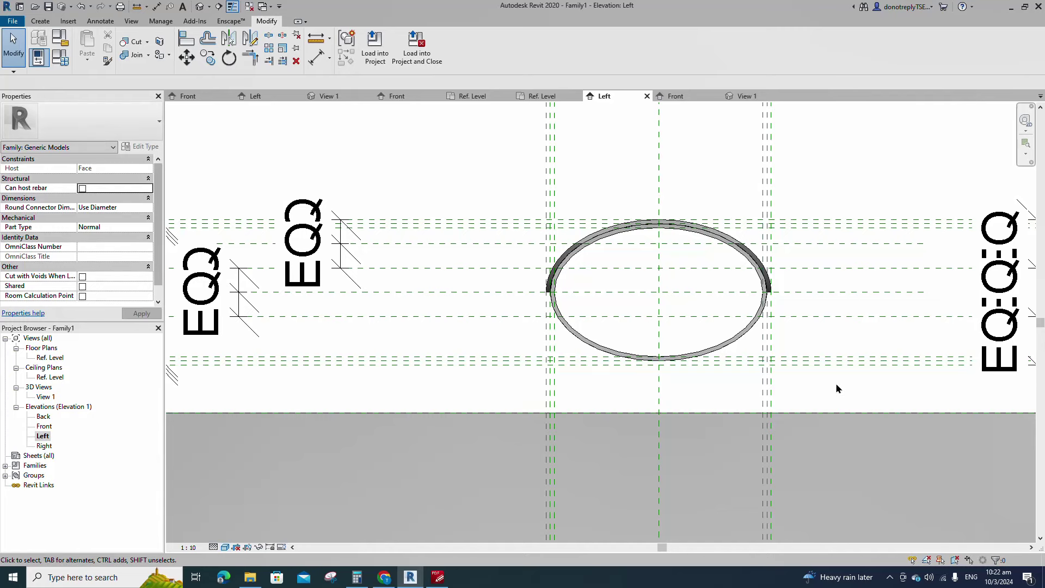
In the Front elevation, add vertical reference planes 15 mm either side of the plane nearest the arch's right end.
{"action": "double_click", "coordinate": [44, 427]}
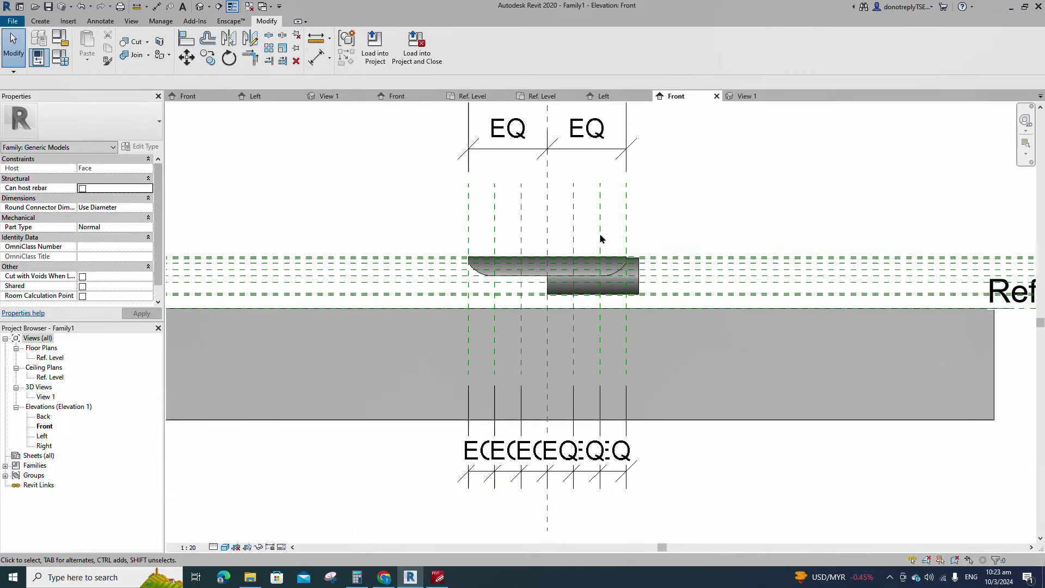
{"action": "key", "text": "r"}
{"action": "key", "text": "p"}
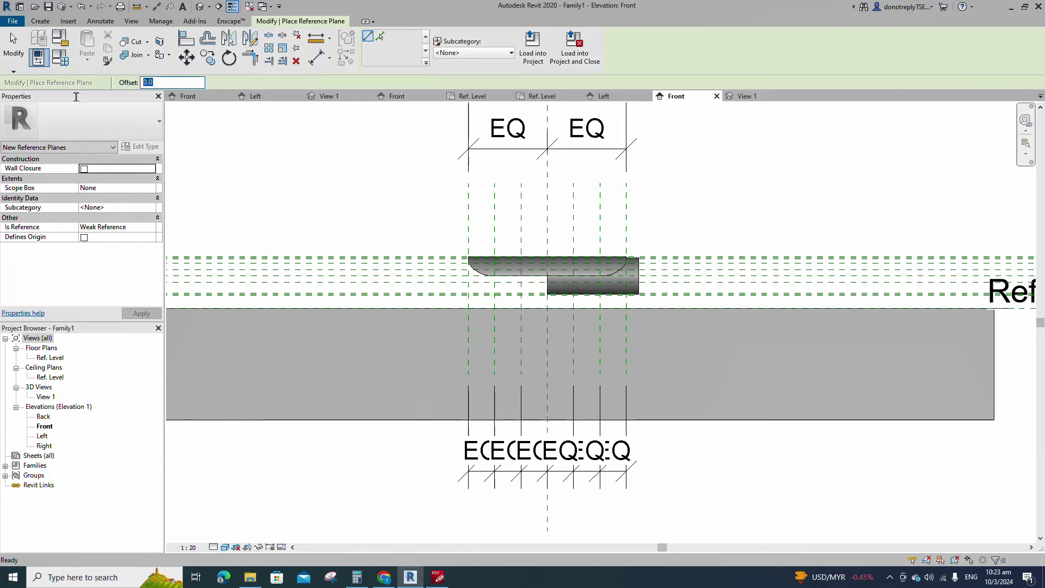
{"action": "left_click", "coordinate": [380, 38]}
{"action": "scroll", "coordinate": [598, 226], "scroll_direction": "up", "scroll_amount": 4}
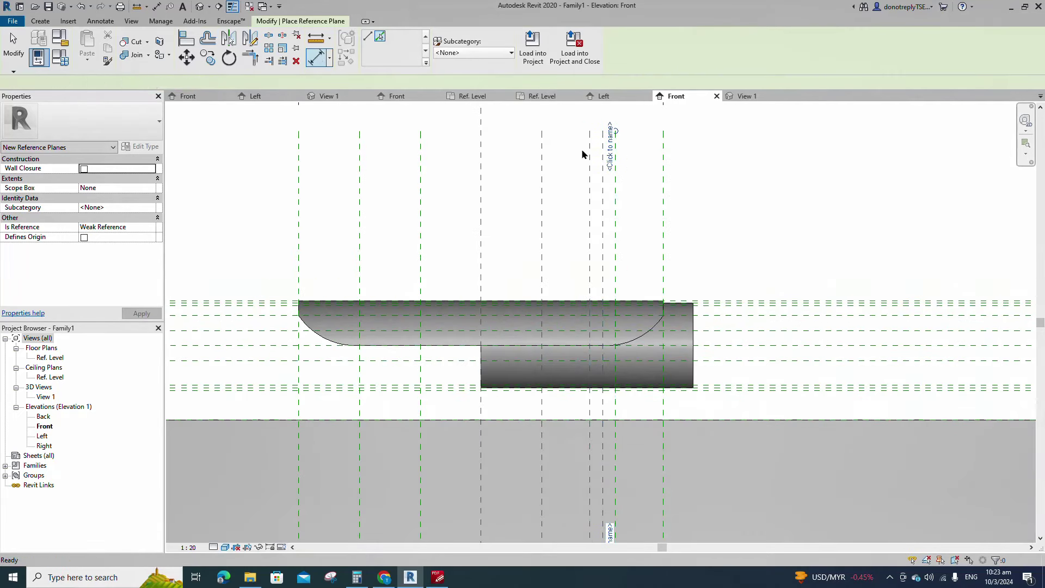
Dimension the two new reference planes from the existing plane between them.
{"action": "key", "text": "d"}
{"action": "key", "text": "i"}
{"action": "scroll", "coordinate": [609, 234], "scroll_direction": "down", "scroll_amount": 3}
{"action": "scroll", "coordinate": [631, 233], "scroll_direction": "up", "scroll_amount": 5}
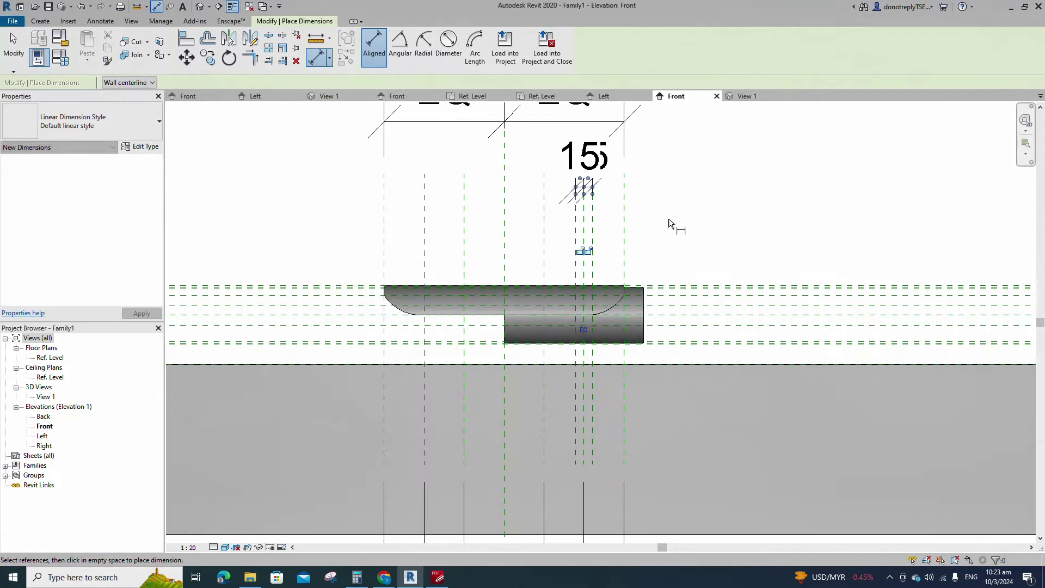
{"action": "scroll", "coordinate": [658, 252], "scroll_direction": "down", "scroll_amount": 5}
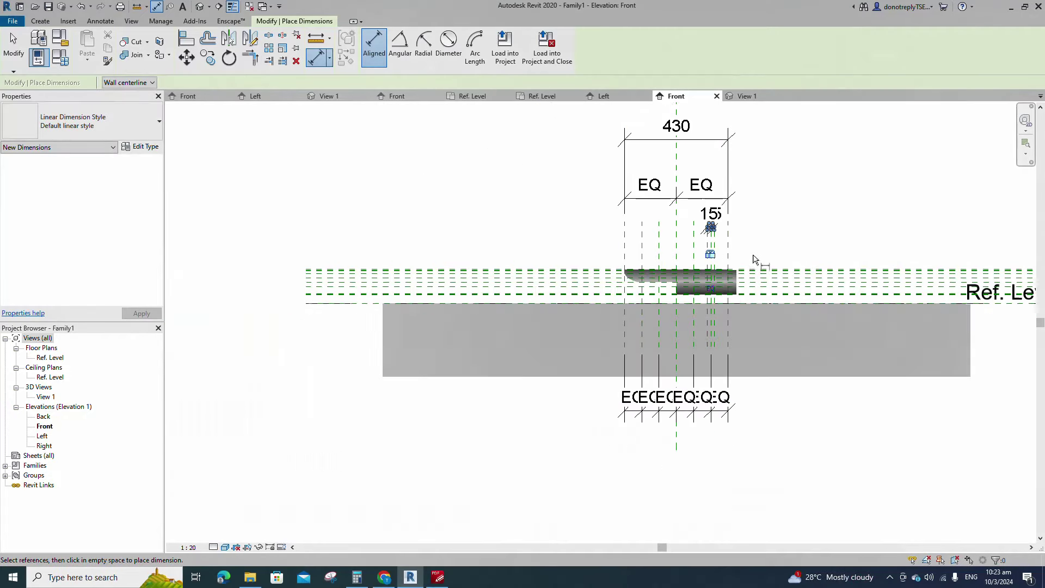
{"action": "key", "text": "Escape"}
{"action": "key", "text": "Escape"}
{"action": "scroll", "coordinate": [794, 310], "scroll_direction": "up", "scroll_amount": 2}
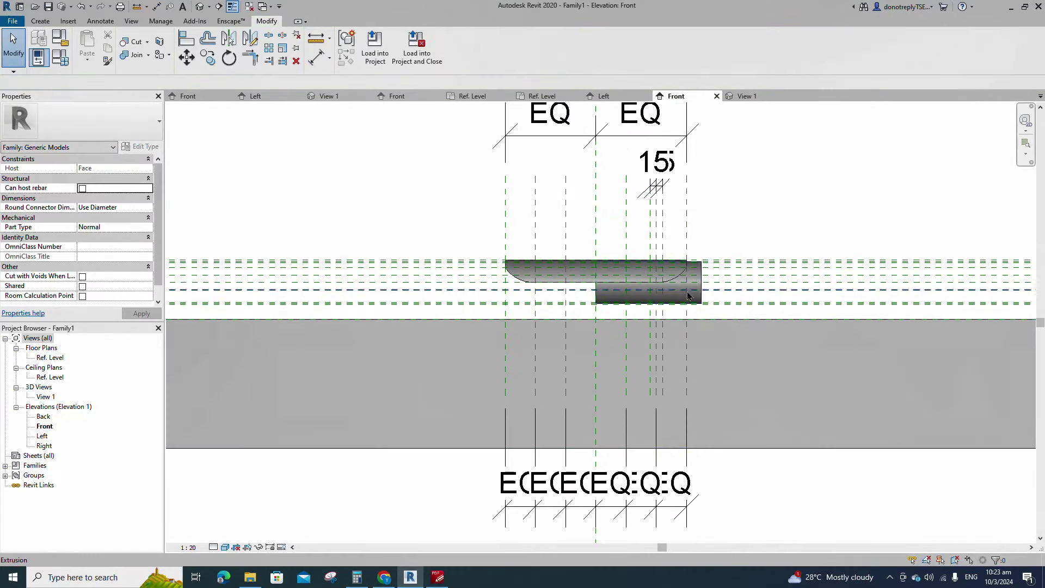
Align and lock the elliptical tube's left end to the plane inside the arch's left end and its right end to the outer new plane.
{"action": "key", "text": "a"}
{"action": "key", "text": "l"}
{"action": "left_click", "coordinate": [595, 297]}
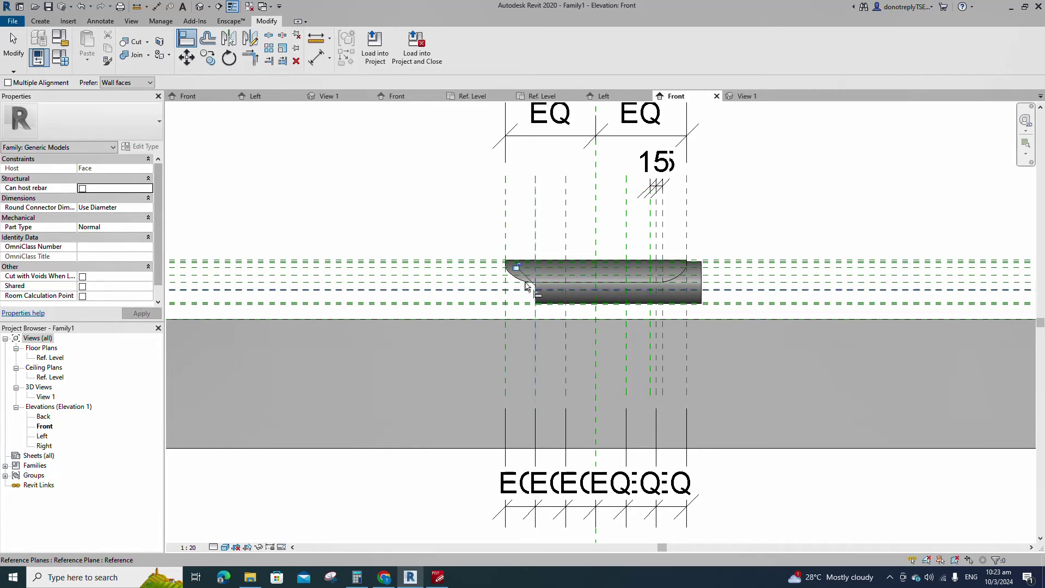
{"action": "left_click", "coordinate": [515, 269]}
{"action": "left_click", "coordinate": [662, 311]}
{"action": "left_click", "coordinate": [701, 294]}
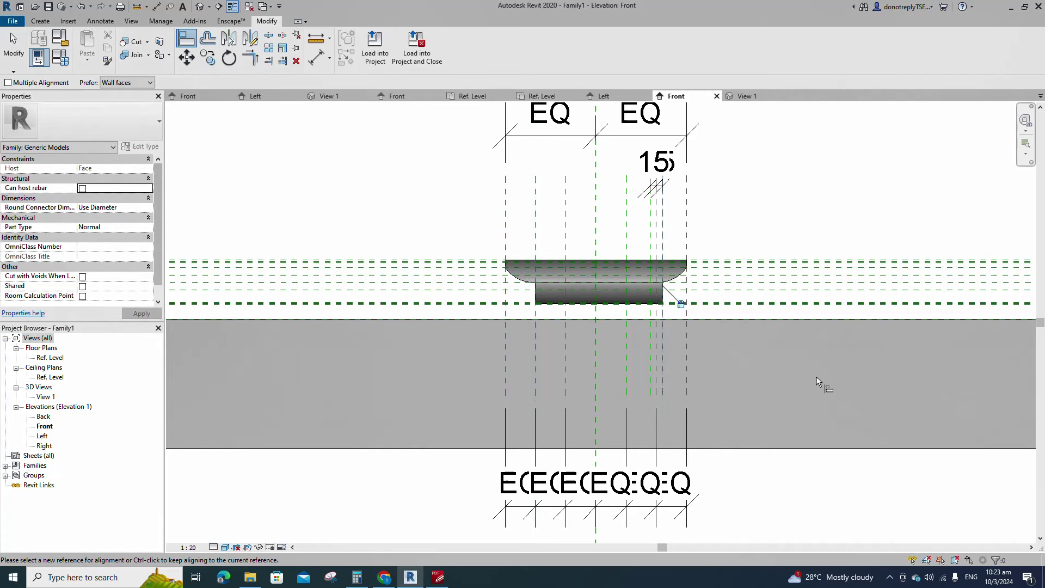
{"action": "key", "text": "Escape"}
{"action": "key", "text": "Escape"}
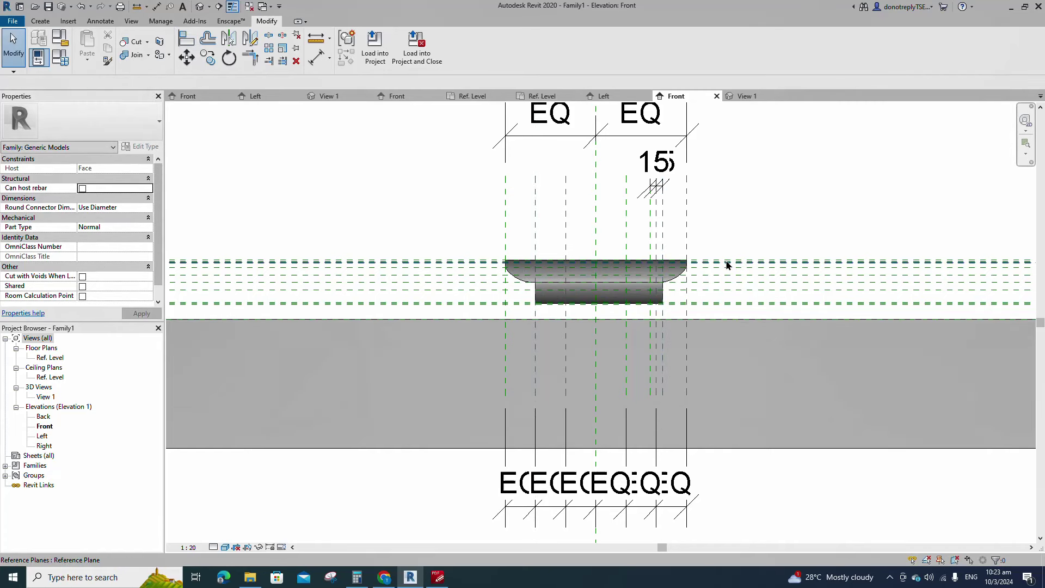
In the 3D view, associate the elliptical tube's material with the existing Body parameter.
{"action": "double_click", "coordinate": [53, 396]}
{"action": "middle_click_drag", "start_coordinate": [686, 431], "coordinate": [647, 294], "text": "shift"}
{"action": "left_click", "coordinate": [646, 292]}
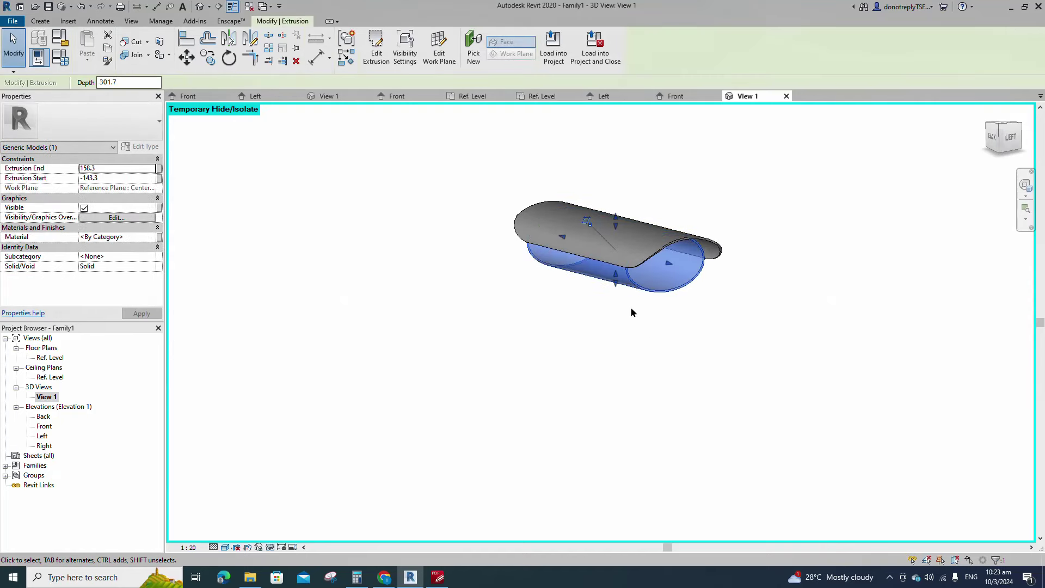
{"action": "left_click", "coordinate": [159, 237]}
{"action": "left_click", "coordinate": [451, 255]}
{"action": "left_click", "coordinate": [536, 384]}
{"action": "left_click", "coordinate": [576, 412]}
{"action": "middle_click_drag", "start_coordinate": [576, 411], "coordinate": [644, 400], "text": "shift"}
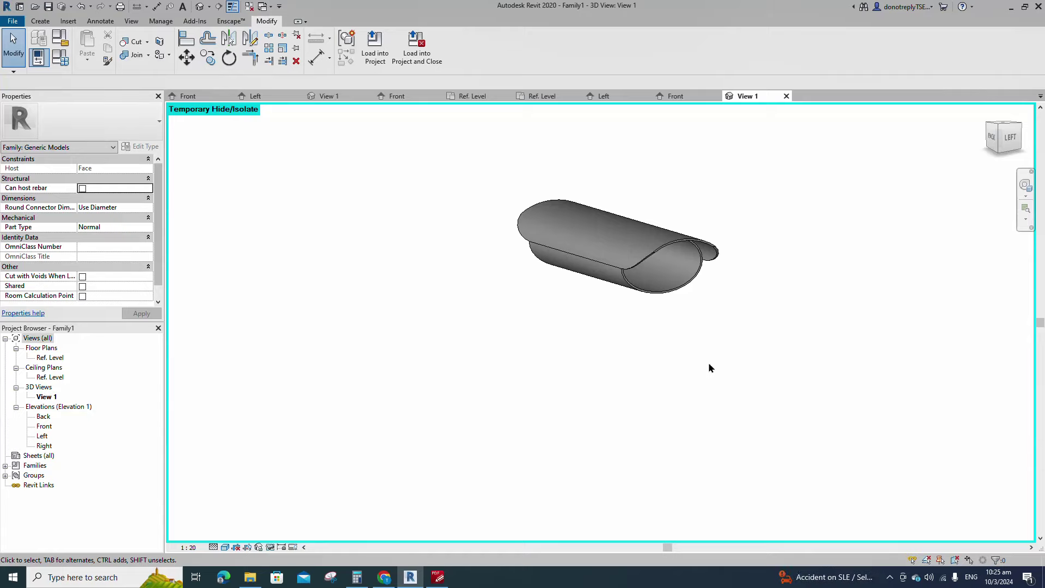
In the Left elevation, start another solid extrusion and sketch an ellipse over the tube's outer edge with 79 mm and 50 mm radii.
{"action": "double_click", "coordinate": [42, 436]}
{"action": "scroll", "coordinate": [901, 374], "scroll_direction": "up", "scroll_amount": 3}
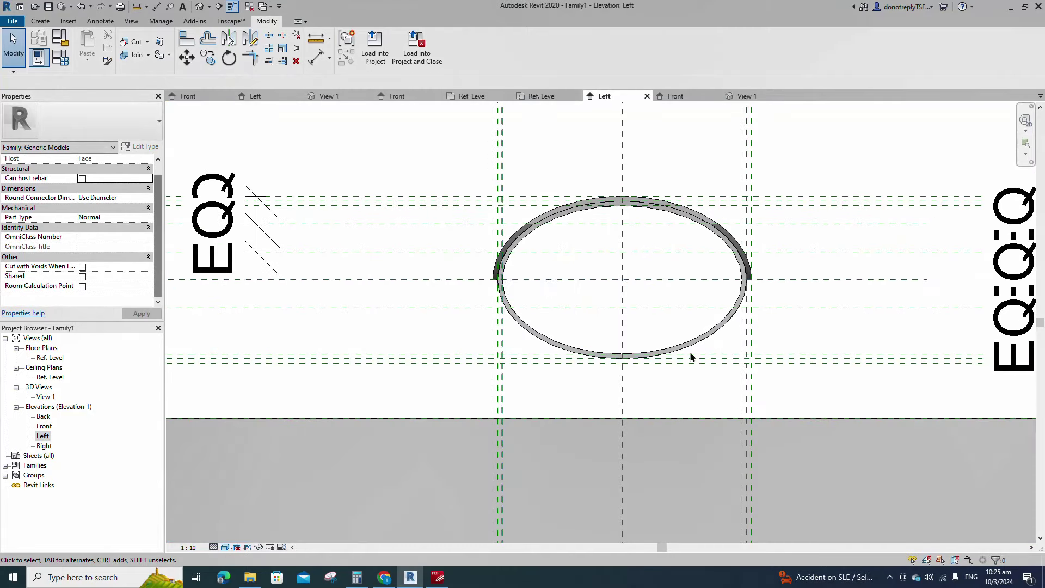
{"action": "left_click", "coordinate": [40, 21]}
{"action": "left_click", "coordinate": [87, 45]}
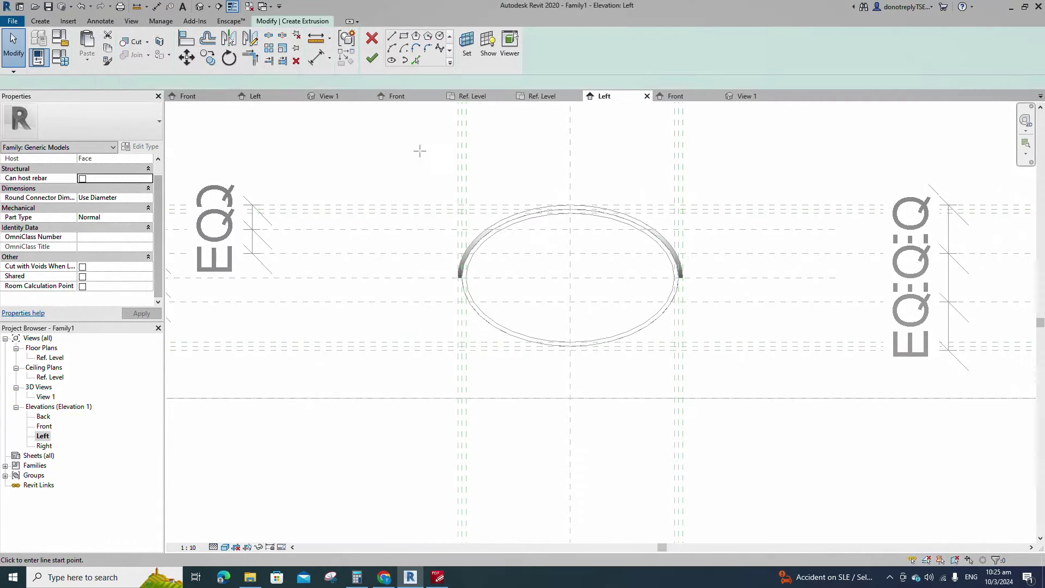
{"action": "left_click", "coordinate": [391, 60]}
{"action": "scroll", "coordinate": [573, 289], "scroll_direction": "up", "scroll_amount": 4}
{"action": "left_click", "coordinate": [572, 267]}
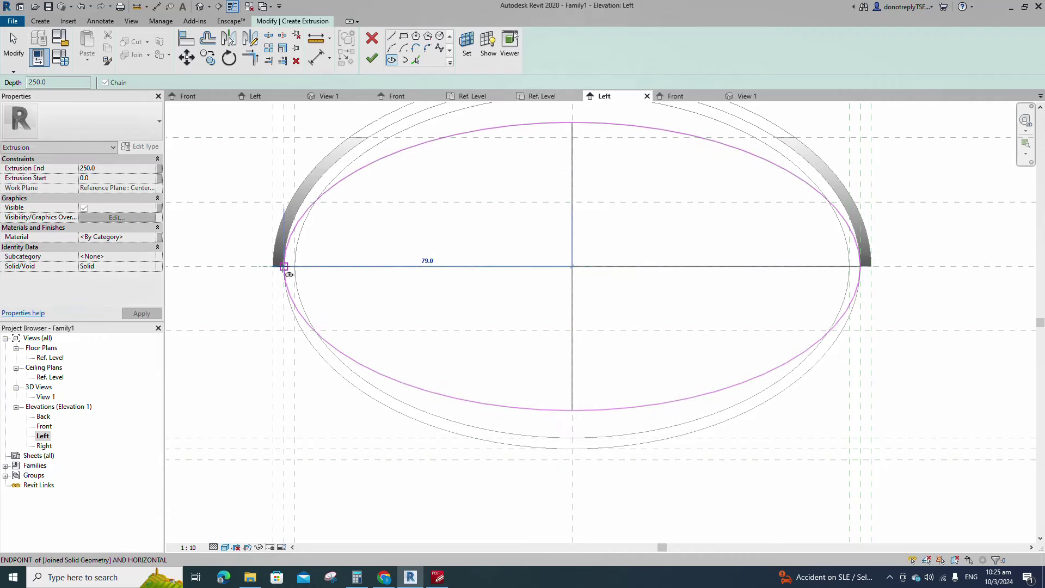
{"action": "left_click", "coordinate": [283, 266]}
{"action": "scroll", "coordinate": [608, 278], "scroll_direction": "down", "scroll_amount": 2}
{"action": "scroll", "coordinate": [603, 190], "scroll_direction": "up", "scroll_amount": 3}
{"action": "left_click", "coordinate": [569, 145]}
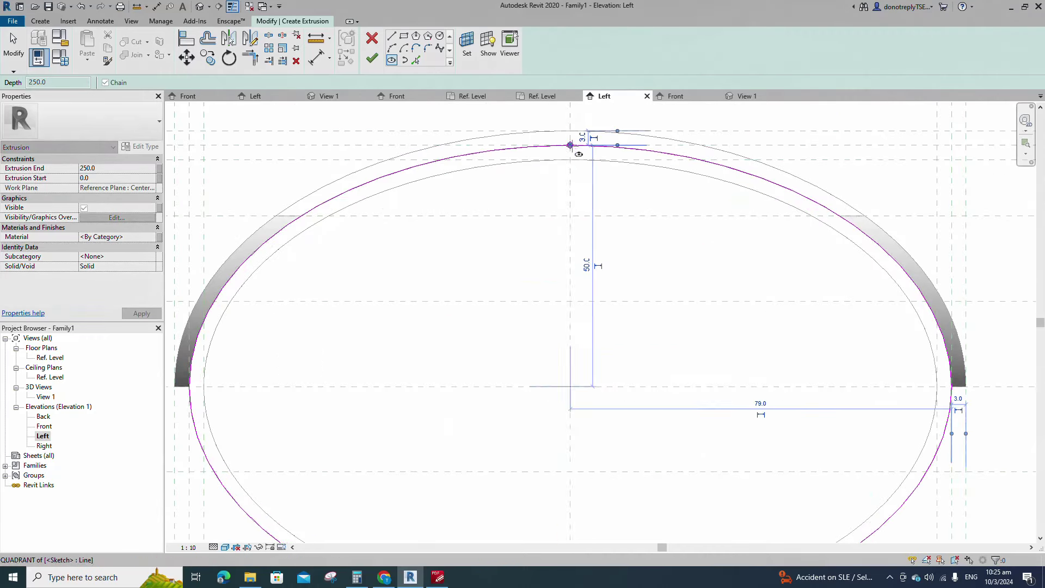
{"action": "scroll", "coordinate": [569, 223], "scroll_direction": "down", "scroll_amount": 3}
{"action": "key", "text": "Escape"}
{"action": "key", "text": "Escape"}
Align and lock the new ellipse to the reference planes at its upper, lower and side quadrants.
{"action": "left_click", "coordinate": [186, 38]}
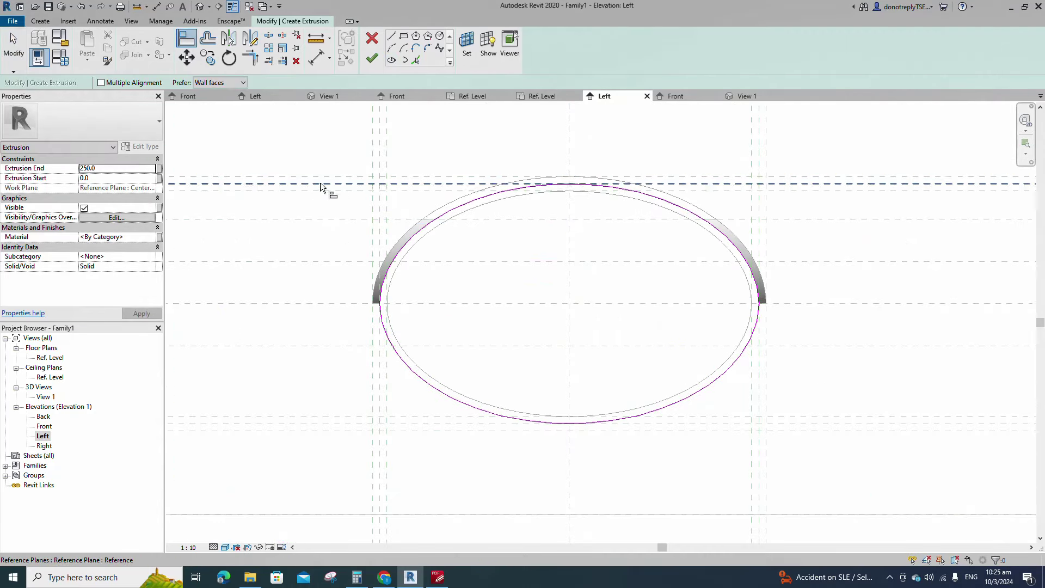
{"action": "left_click", "coordinate": [327, 185]}
{"action": "left_click", "coordinate": [569, 185]}
{"action": "left_click", "coordinate": [742, 423]}
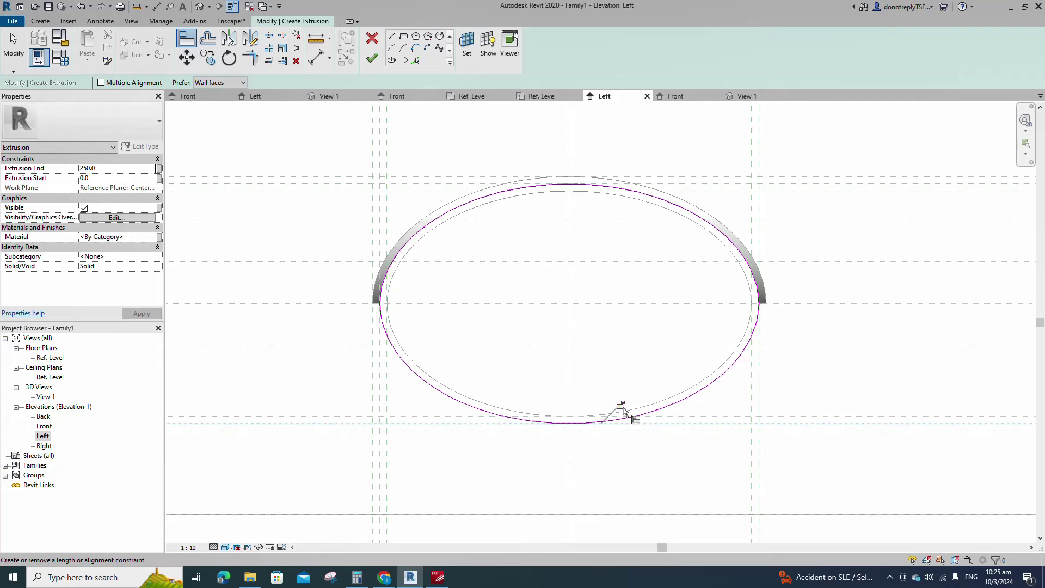
{"action": "left_click", "coordinate": [762, 443]}
{"action": "left_click", "coordinate": [381, 308]}
{"action": "scroll", "coordinate": [388, 318], "scroll_direction": "down", "scroll_amount": 2}
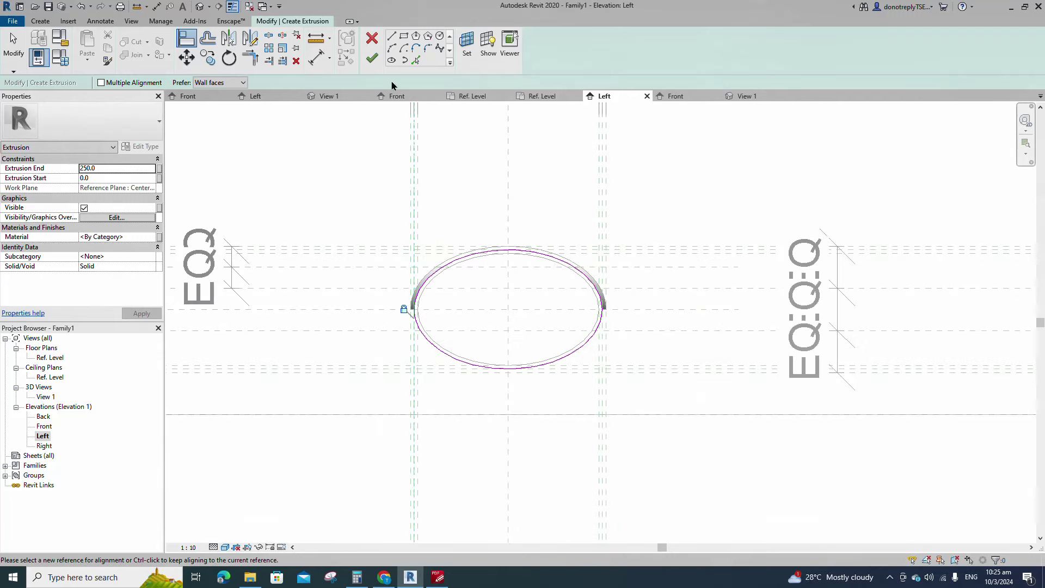
Finish the elliptical extrusion and, in the Front elevation, add a reference plane offset 50 mm outside the tube's left end.
{"action": "left_click", "coordinate": [372, 58]}
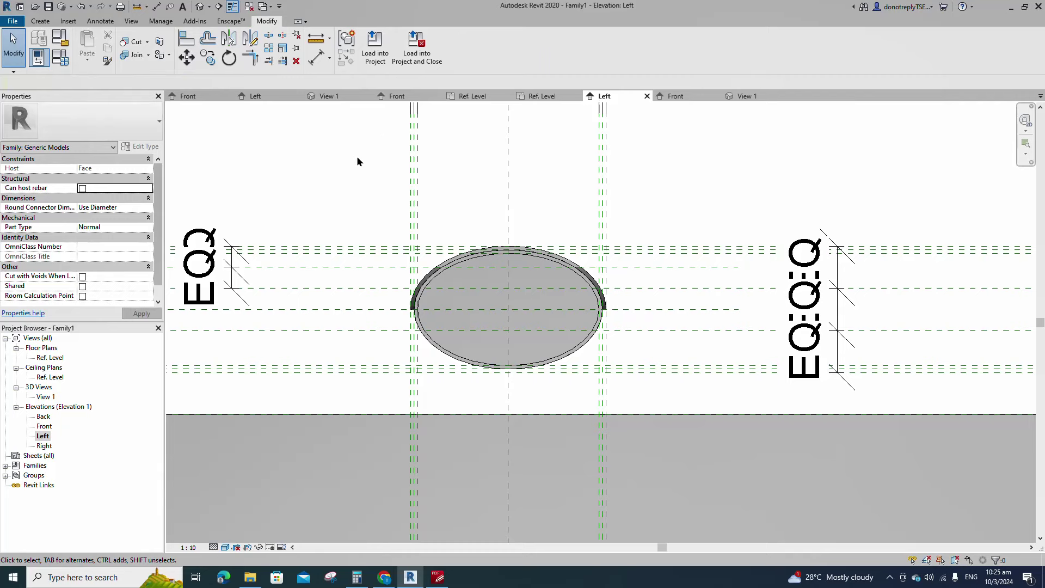
{"action": "double_click", "coordinate": [45, 426]}
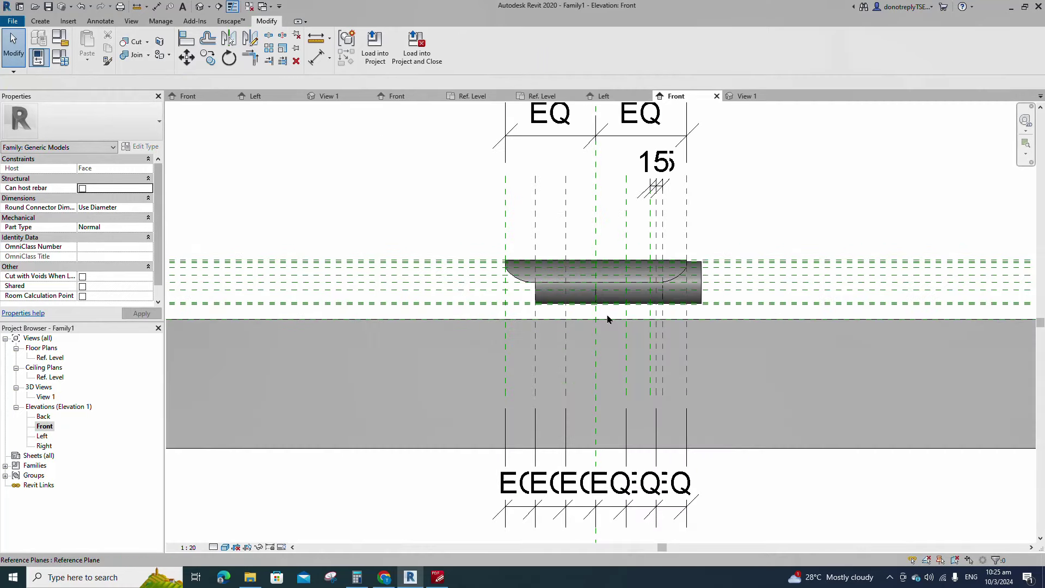
{"action": "scroll", "coordinate": [404, 366], "scroll_direction": "up", "scroll_amount": 2}
{"action": "scroll", "coordinate": [450, 355], "scroll_direction": "down", "scroll_amount": 1}
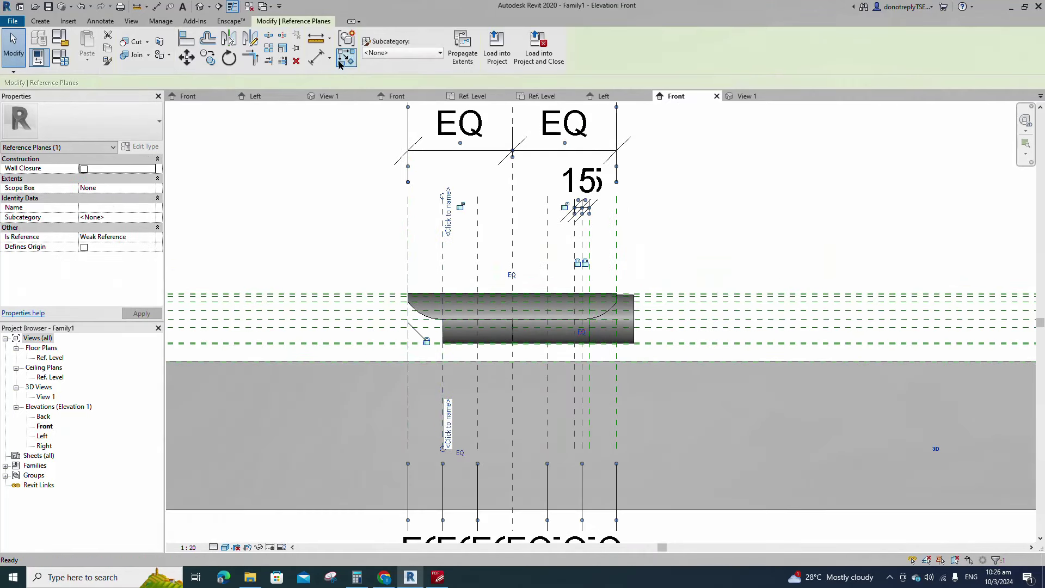
{"action": "key", "text": "r"}
{"action": "key", "text": "p"}
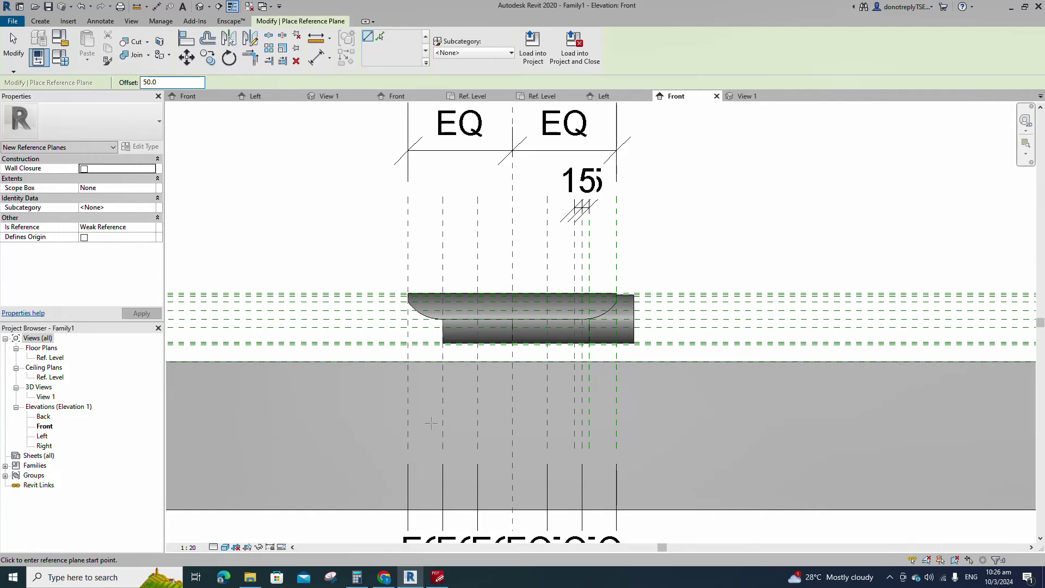
{"action": "key", "text": "p"}
{"action": "key", "text": "k"}
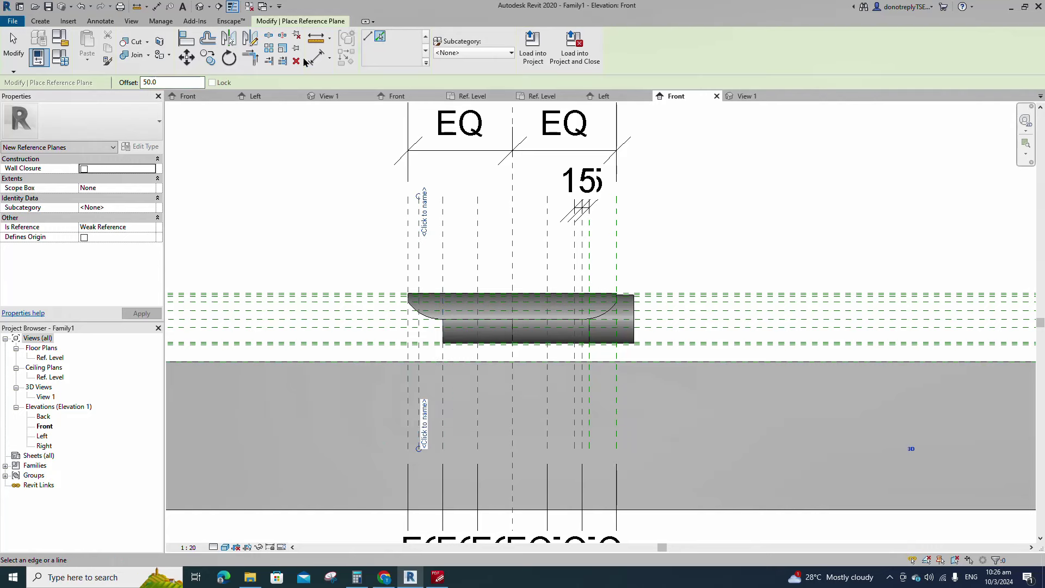
Dimension the distance between the new reference plane and the plane at the tube's left end.
{"action": "key", "text": "d"}
{"action": "key", "text": "i"}
{"action": "left_click", "coordinate": [419, 240]}
{"action": "left_click", "coordinate": [442, 239]}
{"action": "left_click", "coordinate": [431, 204]}
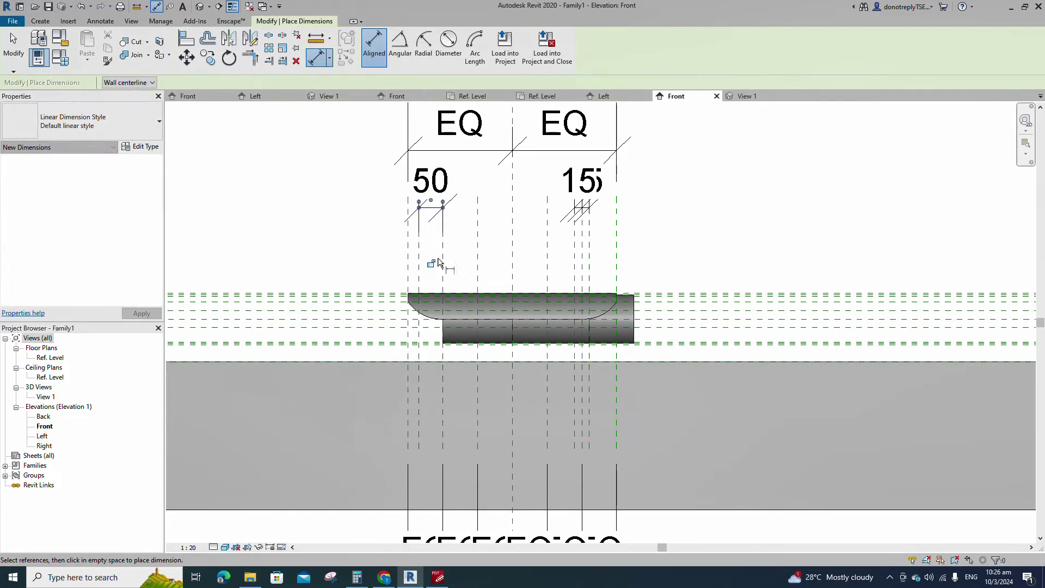
{"action": "key", "text": "Escape"}
{"action": "key", "text": "Escape"}
{"action": "scroll", "coordinate": [444, 341], "scroll_direction": "up", "scroll_amount": 2}
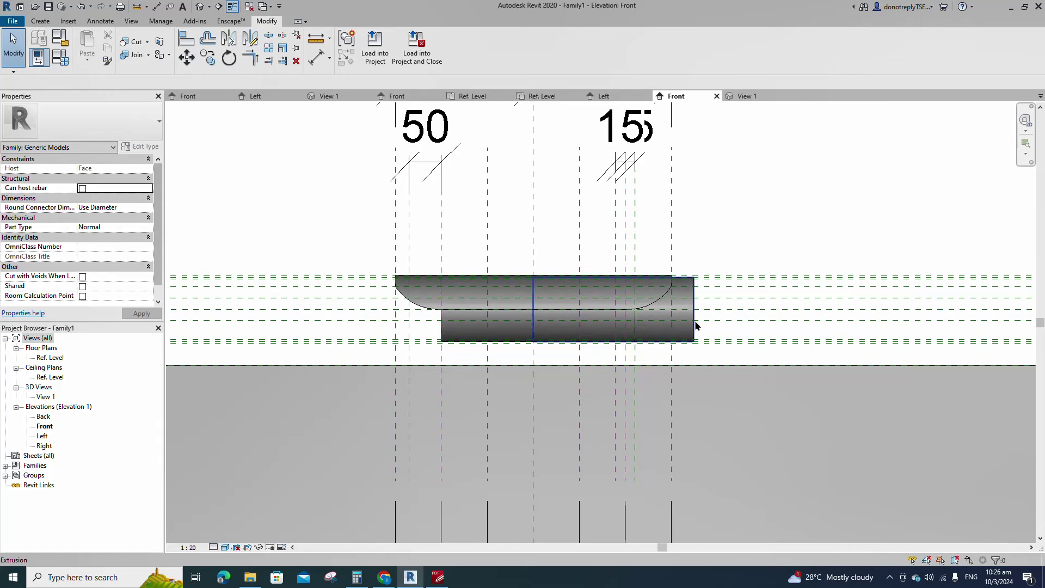
Stretch the new elliptical extrusion to span only from the new plane to the tube's left end, and inspect it in 3D.
{"action": "left_click", "coordinate": [695, 325]}
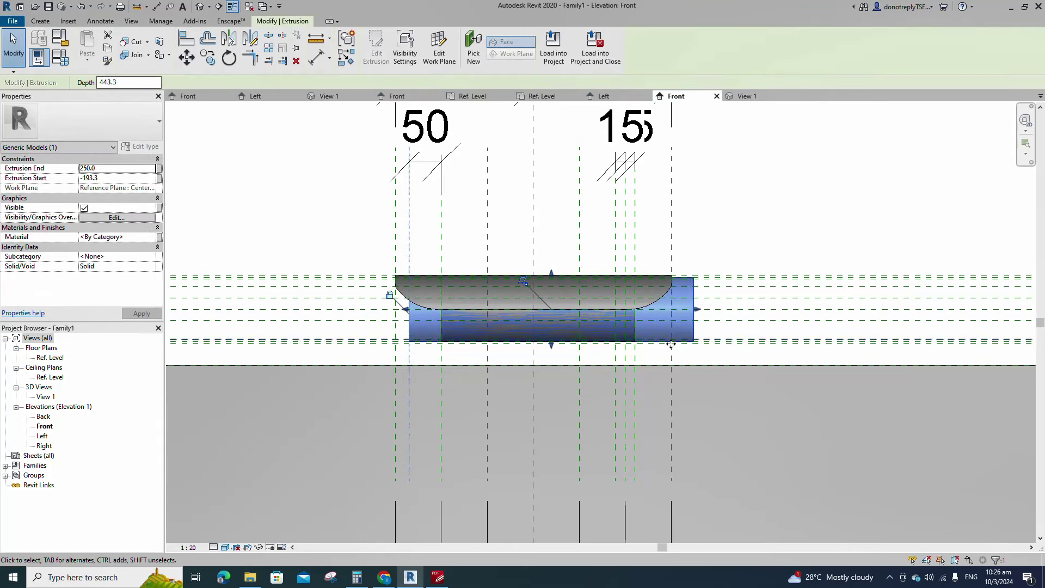
{"action": "left_click", "coordinate": [478, 358]}
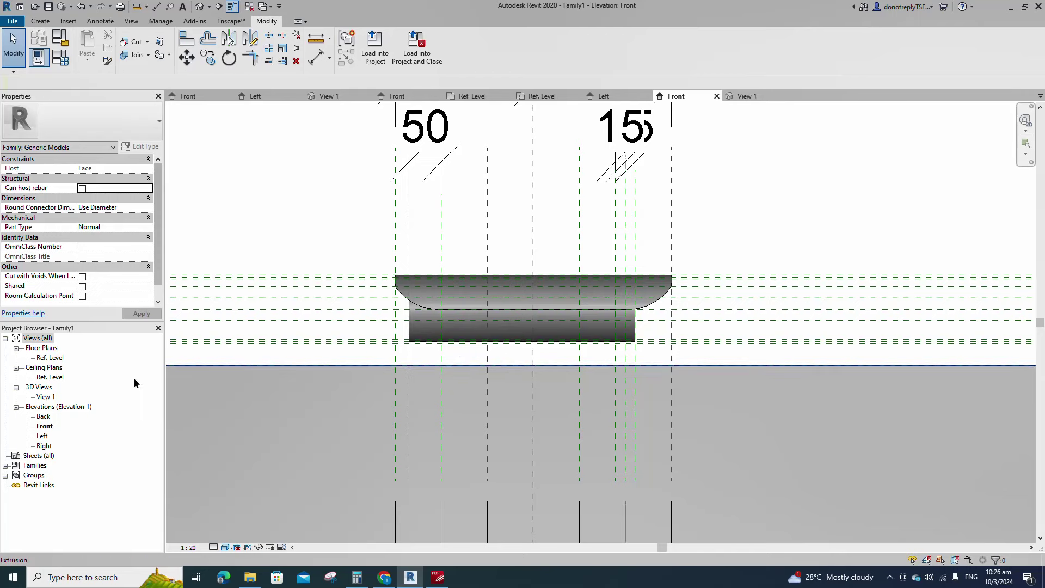
{"action": "double_click", "coordinate": [46, 397]}
{"action": "middle_click_drag", "start_coordinate": [517, 419], "coordinate": [640, 401], "text": "shift"}
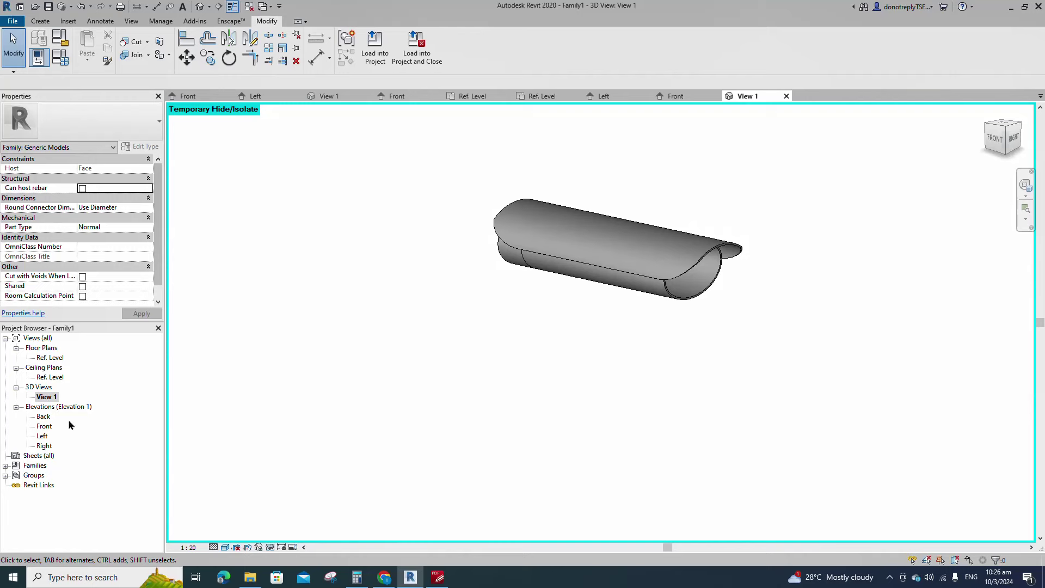
In the Front elevation, start a void extrusion and sketch a triangle over the left end solid's lower corner, with a 70.7 mm diagonal at 45°.
{"action": "double_click", "coordinate": [43, 427]}
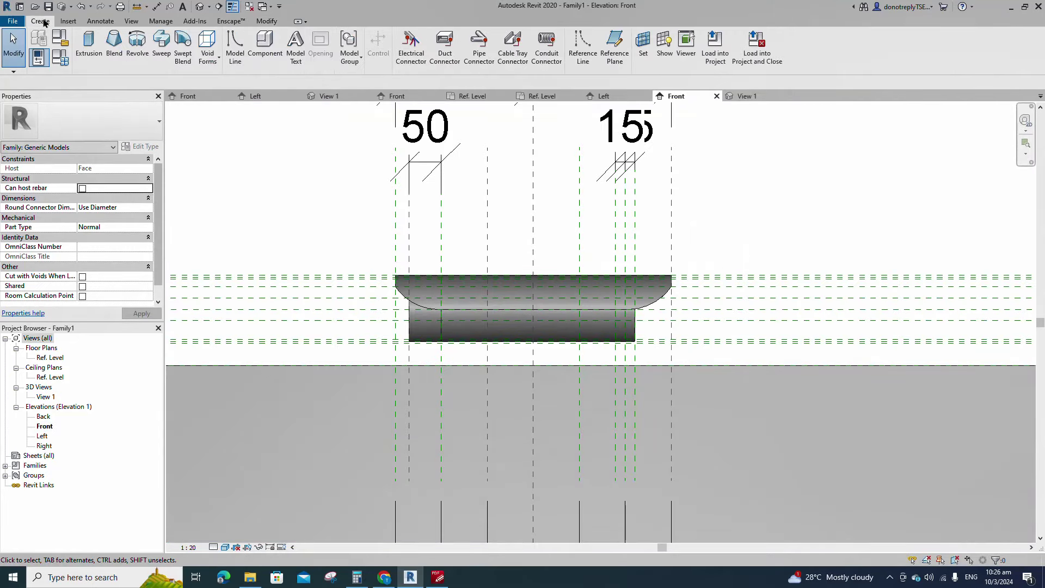
{"action": "left_click", "coordinate": [207, 54]}
{"action": "left_click", "coordinate": [233, 76]}
{"action": "scroll", "coordinate": [395, 334], "scroll_direction": "up", "scroll_amount": 5}
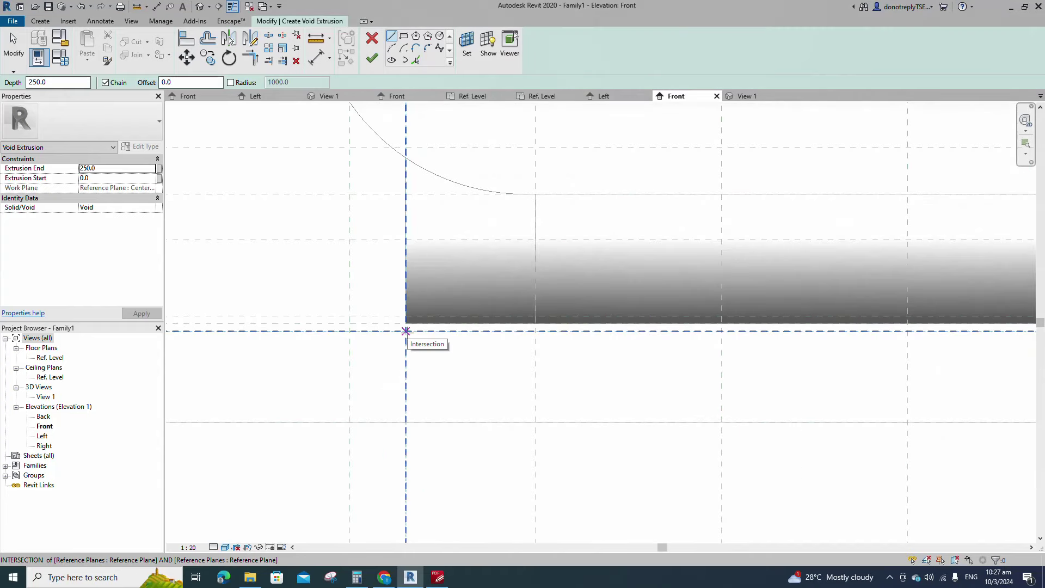
{"action": "left_click", "coordinate": [405, 331]}
{"action": "left_click", "coordinate": [406, 194]}
{"action": "scroll", "coordinate": [544, 348], "scroll_direction": "up", "scroll_amount": 2}
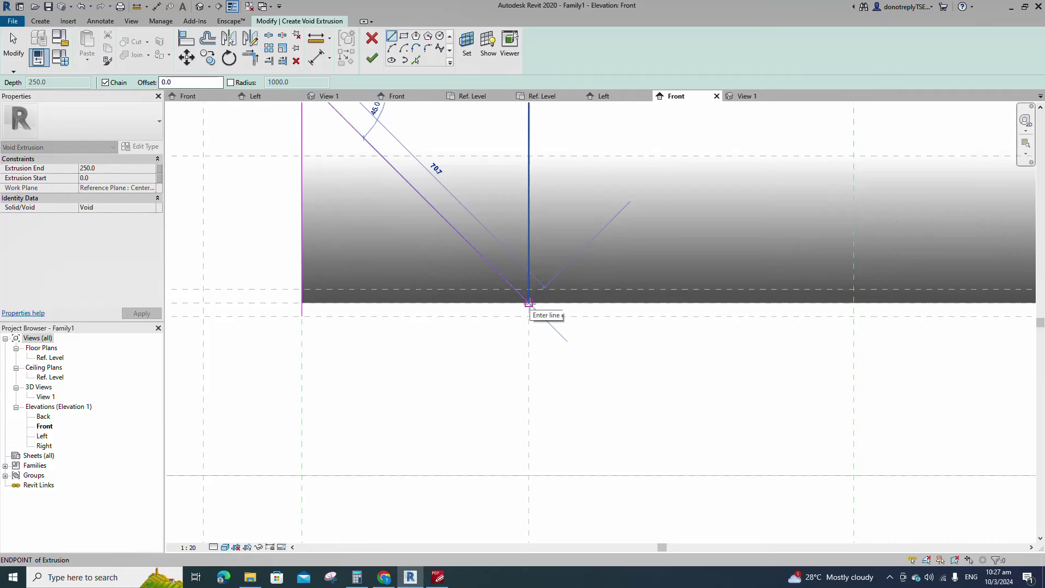
{"action": "left_click", "coordinate": [528, 303]}
{"action": "left_click", "coordinate": [302, 303]}
{"action": "key", "text": "Escape"}
{"action": "key", "text": "Escape"}
{"action": "scroll", "coordinate": [466, 362], "scroll_direction": "down", "scroll_amount": 2}
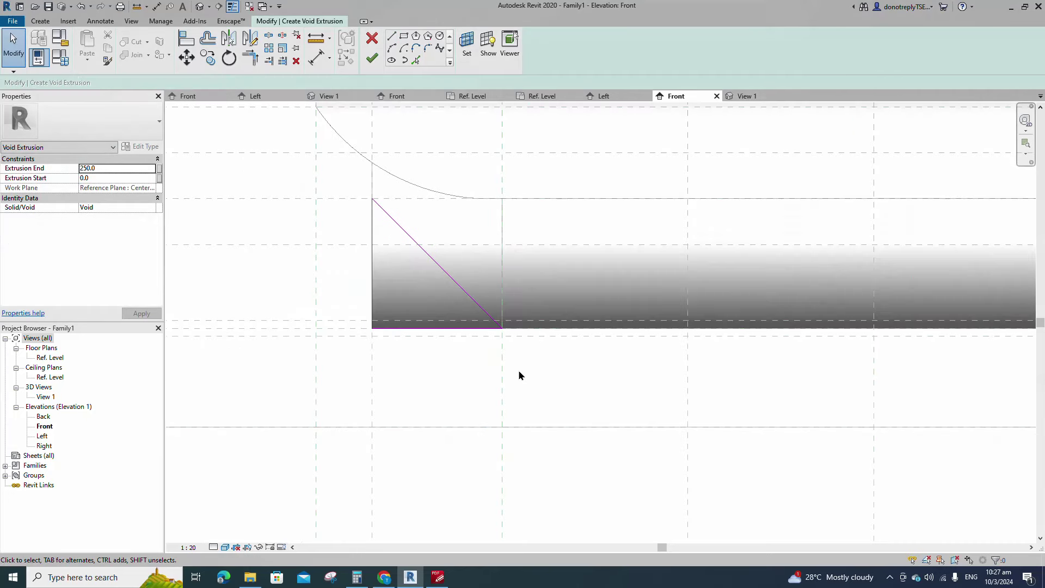
Align and lock the triangular void sketch to the surrounding reference planes and finish the void extrusion.
{"action": "left_click", "coordinate": [184, 40]}
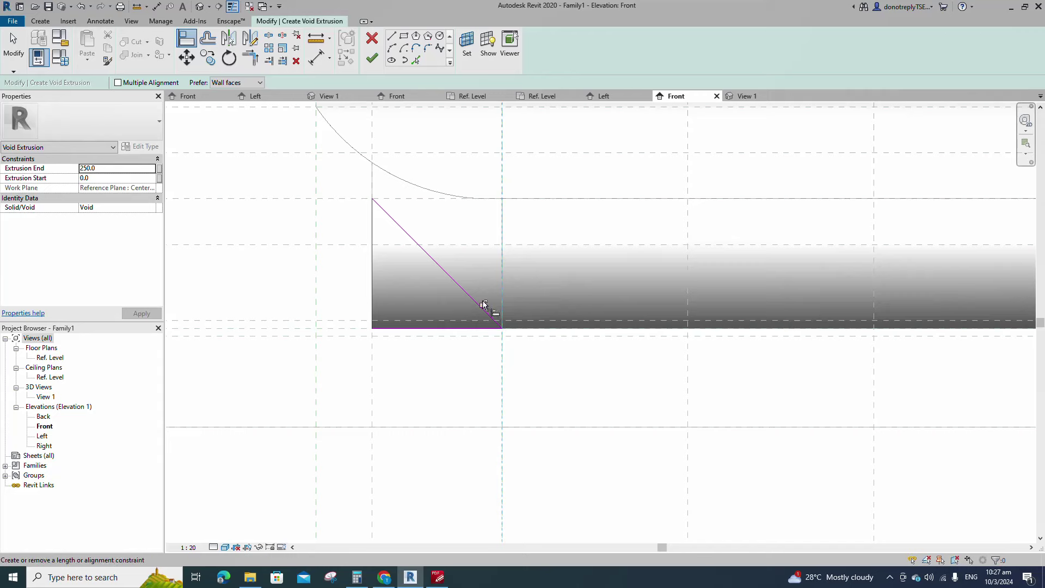
{"action": "scroll", "coordinate": [460, 345], "scroll_direction": "down", "scroll_amount": 3}
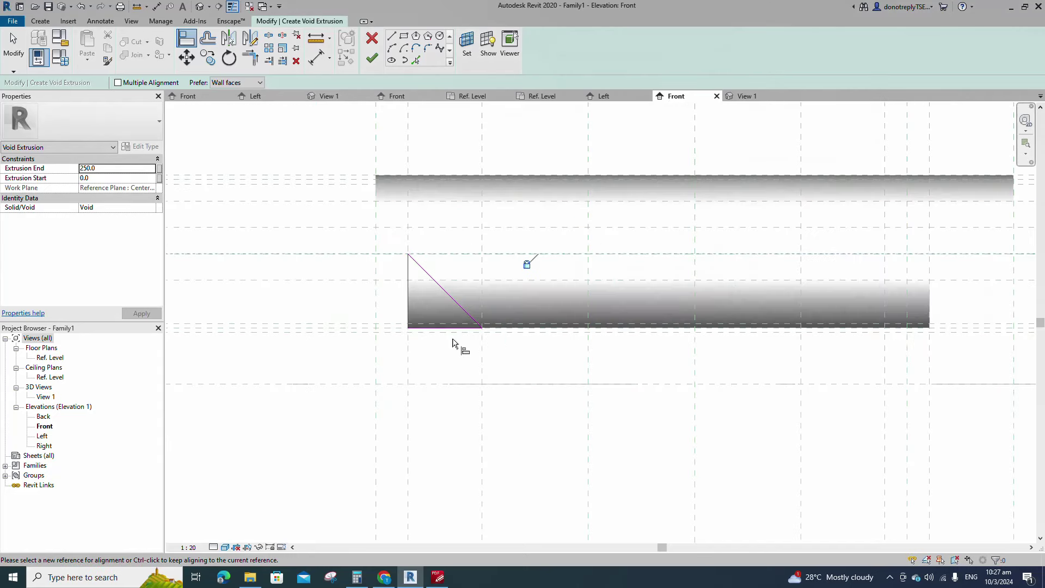
{"action": "key", "text": "Escape"}
{"action": "left_click", "coordinate": [371, 59]}
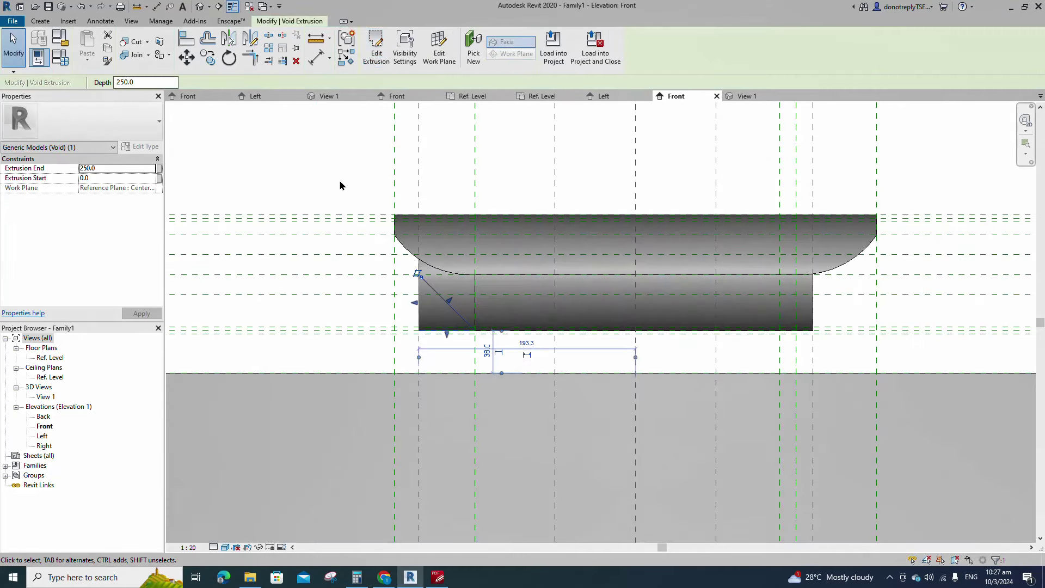
{"action": "key", "text": "Escape"}
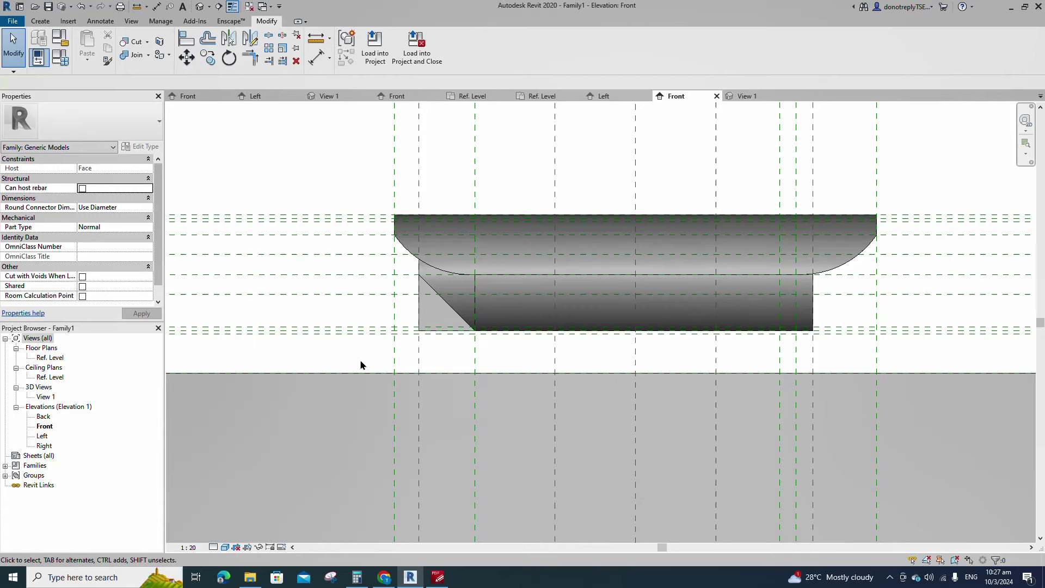
In the Left elevation, stretch the void to span the full width between the arch's outer side reference planes.
{"action": "double_click", "coordinate": [43, 436]}
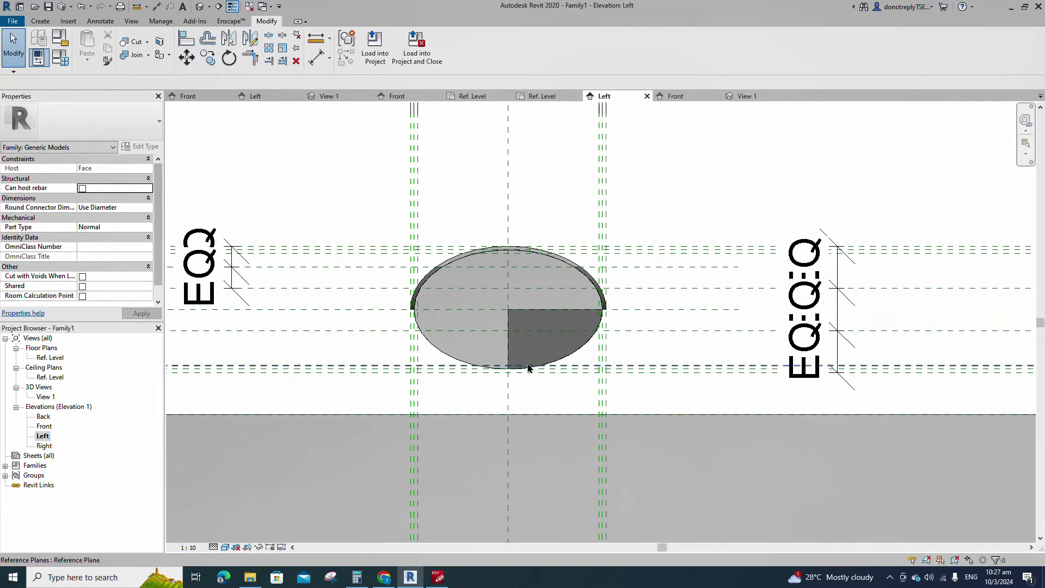
{"action": "left_click", "coordinate": [507, 341]}
{"action": "left_click_drag", "start_coordinate": [507, 341], "coordinate": [406, 339]}
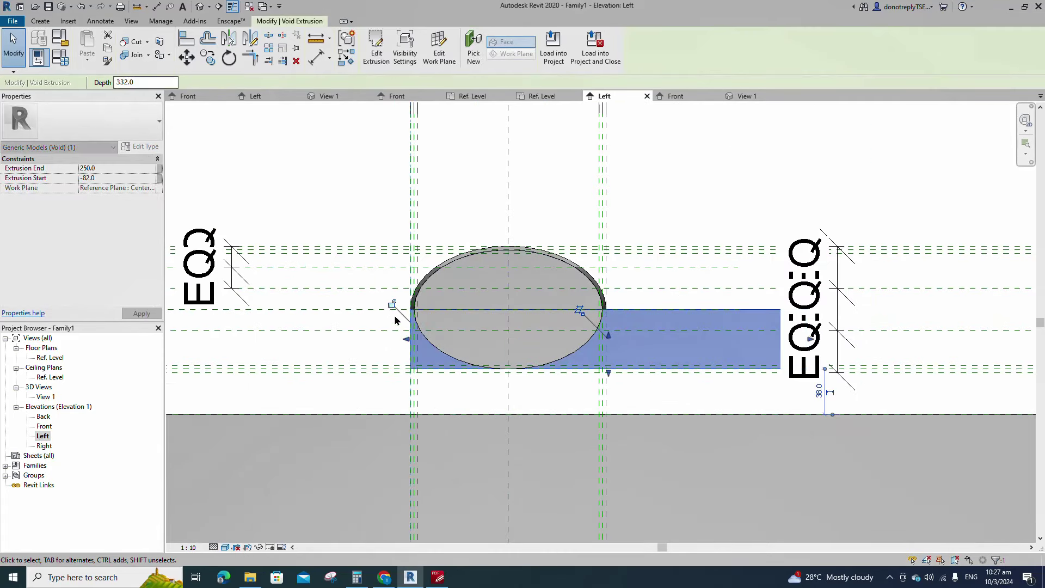
{"action": "left_click_drag", "start_coordinate": [810, 339], "coordinate": [606, 339]}
{"action": "left_click", "coordinate": [734, 390]}
In the 3D view, associate the cut left end solid's material with the existing Body parameter.
{"action": "double_click", "coordinate": [46, 397]}
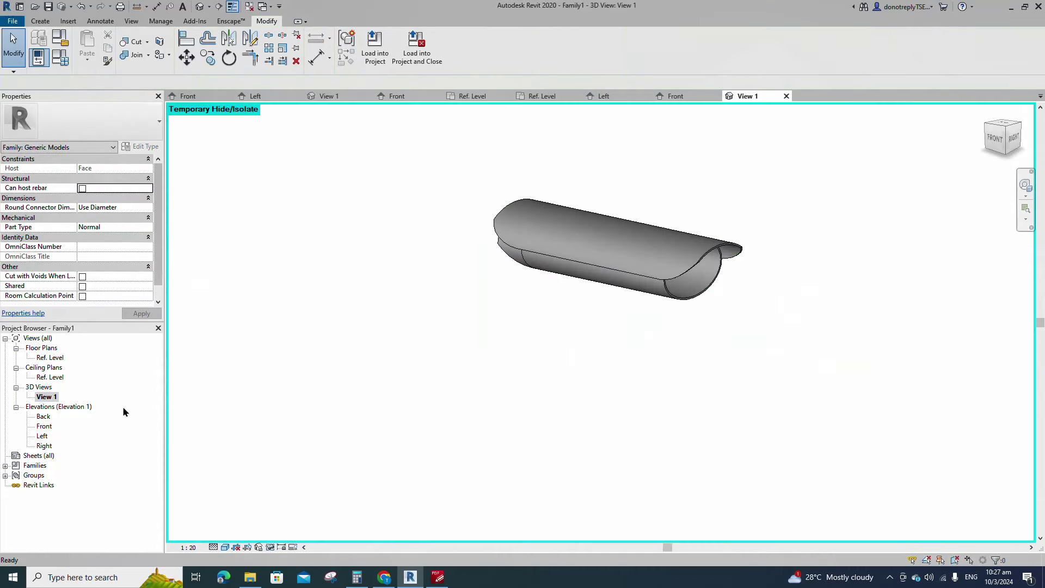
{"action": "middle_click_drag", "start_coordinate": [492, 427], "coordinate": [518, 219], "text": "shift"}
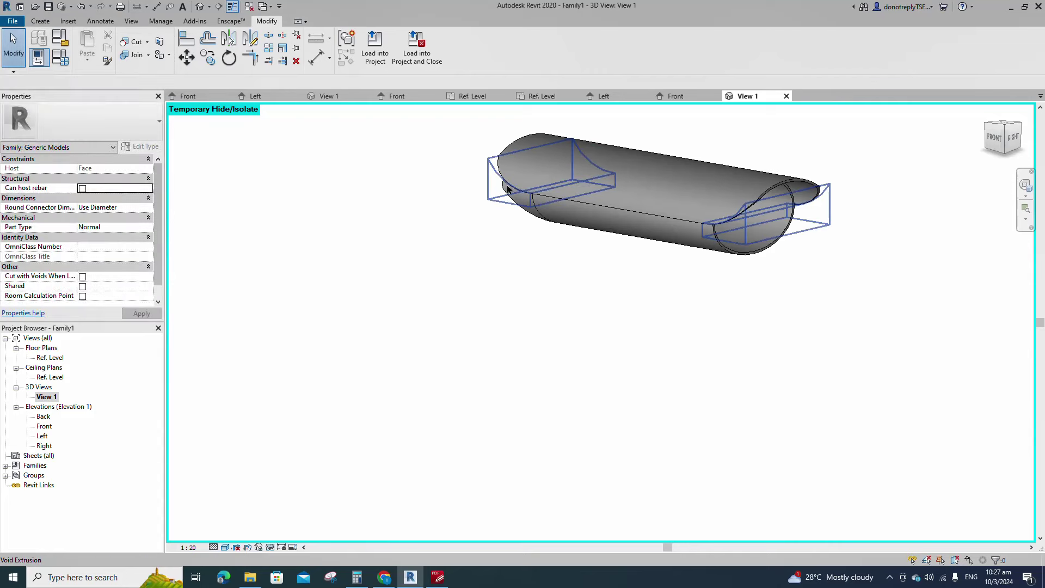
{"action": "scroll", "coordinate": [553, 216], "scroll_direction": "up", "scroll_amount": 3}
{"action": "left_click", "coordinate": [516, 193]}
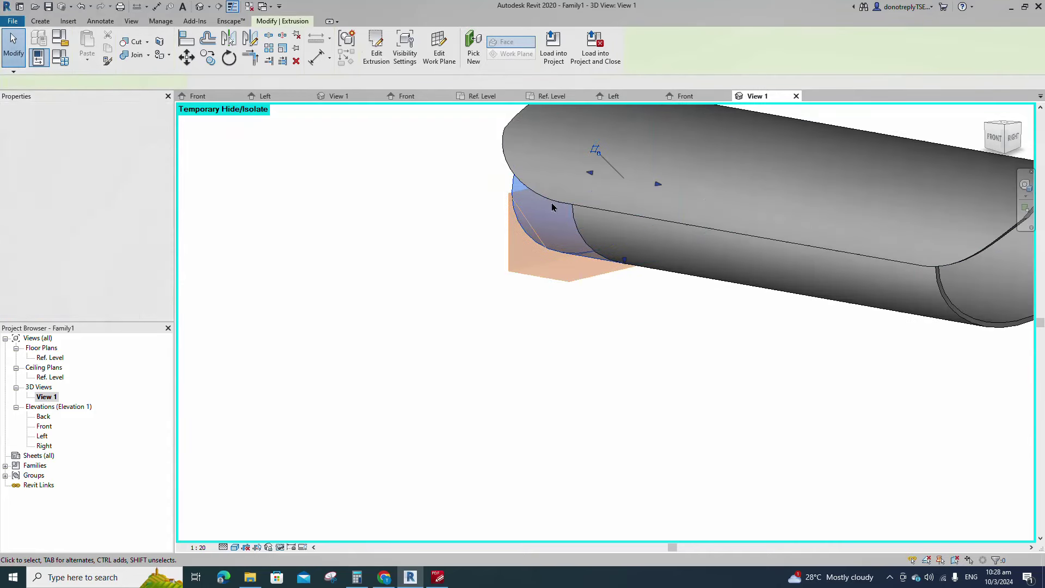
{"action": "left_click", "coordinate": [170, 240]}
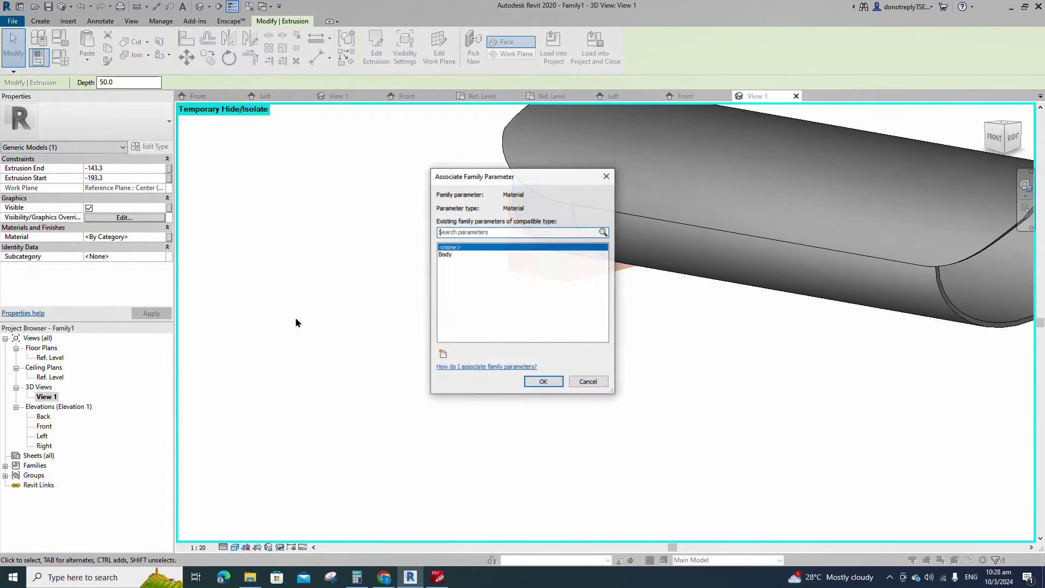
{"action": "left_click", "coordinate": [446, 254]}
{"action": "left_click", "coordinate": [542, 382]}
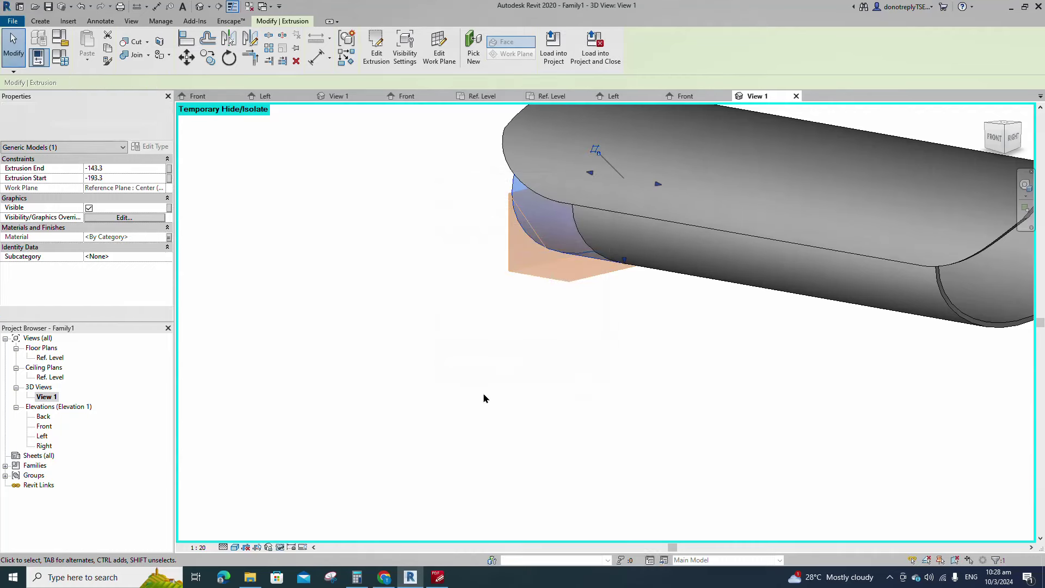
{"action": "left_click", "coordinate": [459, 377]}
{"action": "scroll", "coordinate": [461, 380], "scroll_direction": "down", "scroll_amount": 4}
{"action": "middle_click_drag", "start_coordinate": [567, 400], "coordinate": [551, 377], "text": "shift"}
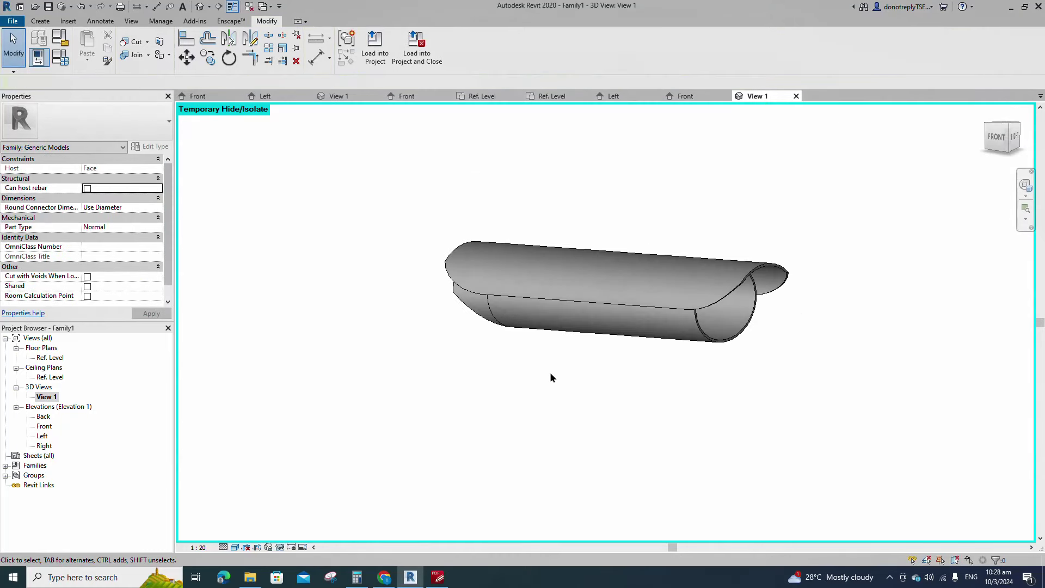
In the Front elevation, create a triangular void extrusion over the tube's lower right corner, with a 52.2 mm slanted side at 73.30°.
{"action": "double_click", "coordinate": [44, 426]}
{"action": "scroll", "coordinate": [643, 276], "scroll_direction": "down", "scroll_amount": 4}
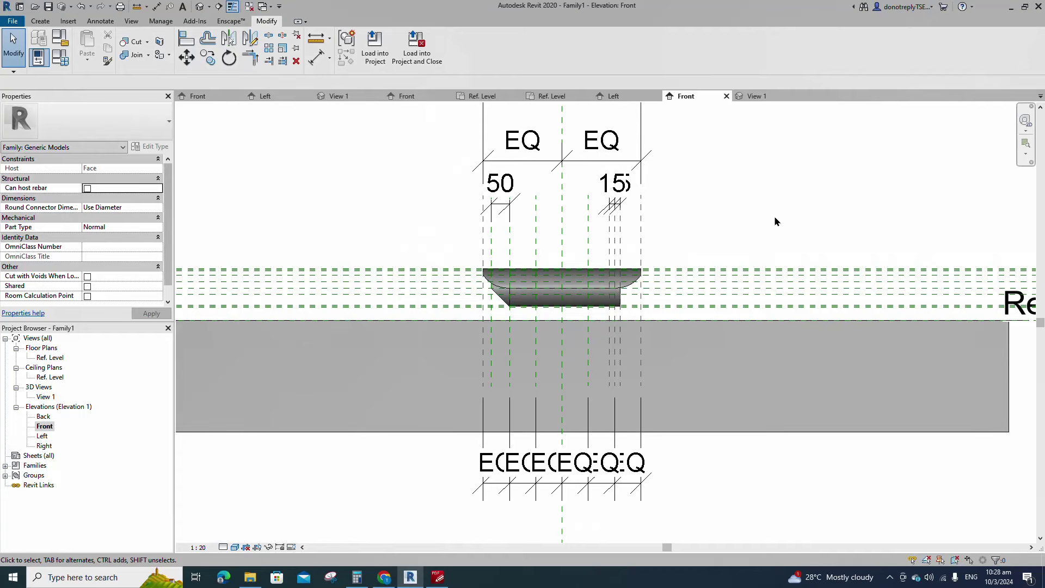
{"action": "scroll", "coordinate": [617, 298], "scroll_direction": "up", "scroll_amount": 5}
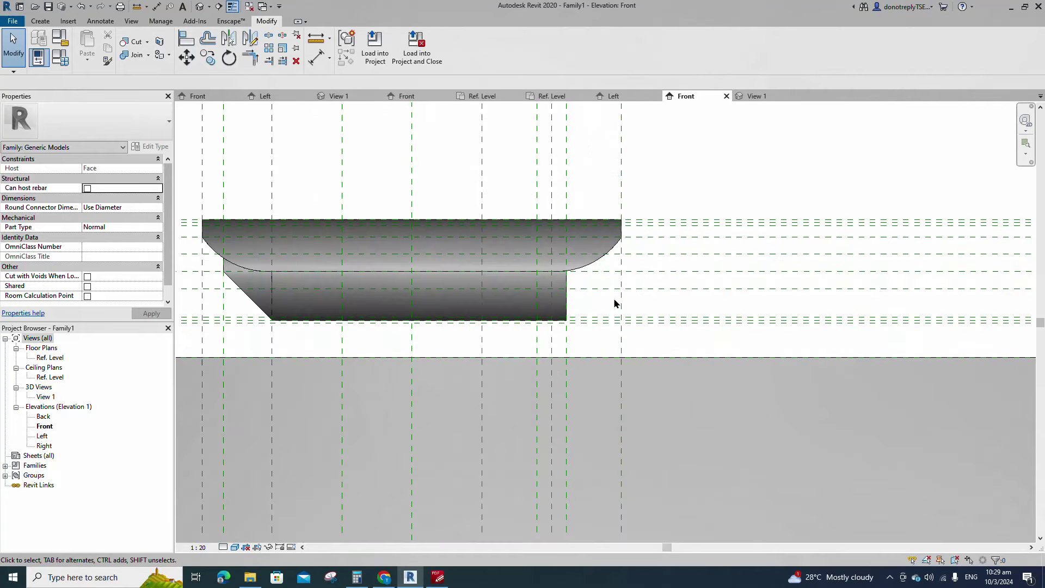
{"action": "left_click", "coordinate": [40, 21]}
{"action": "left_click", "coordinate": [209, 45]}
{"action": "left_click", "coordinate": [217, 80]}
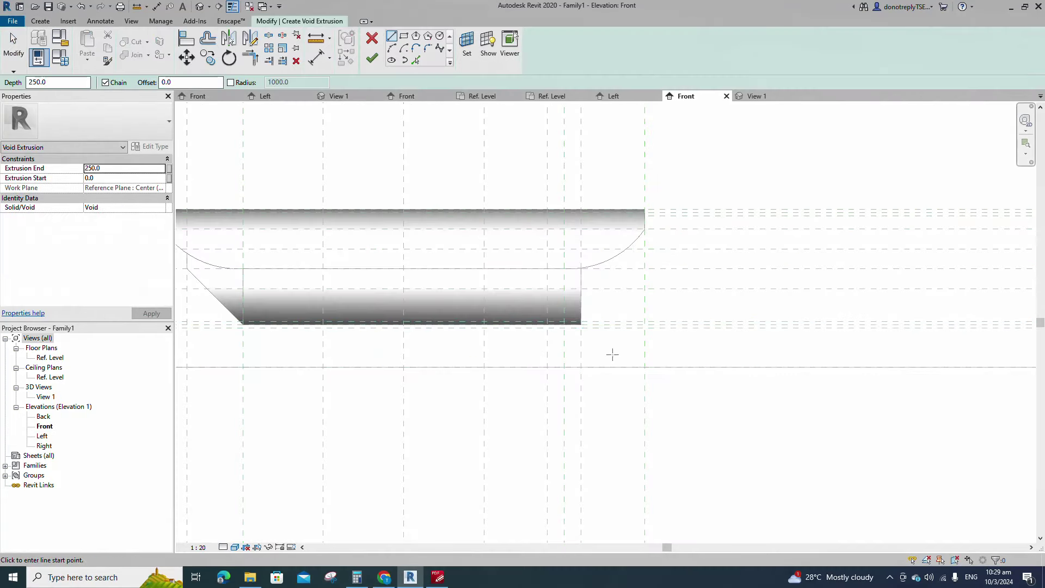
{"action": "scroll", "coordinate": [612, 354], "scroll_direction": "up", "scroll_amount": 2}
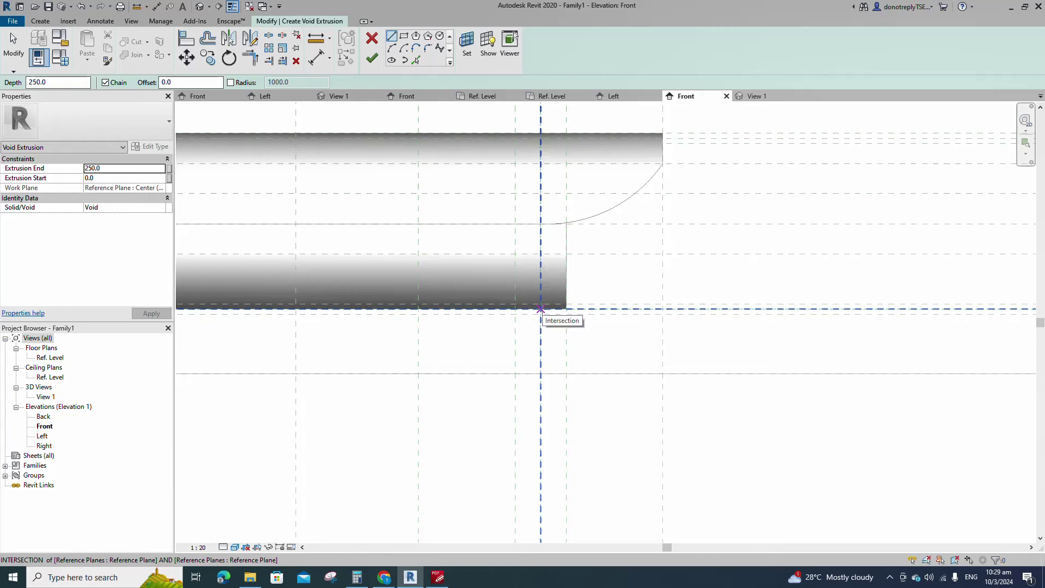
{"action": "left_click", "coordinate": [541, 309]}
{"action": "scroll", "coordinate": [563, 232], "scroll_direction": "up", "scroll_amount": 3}
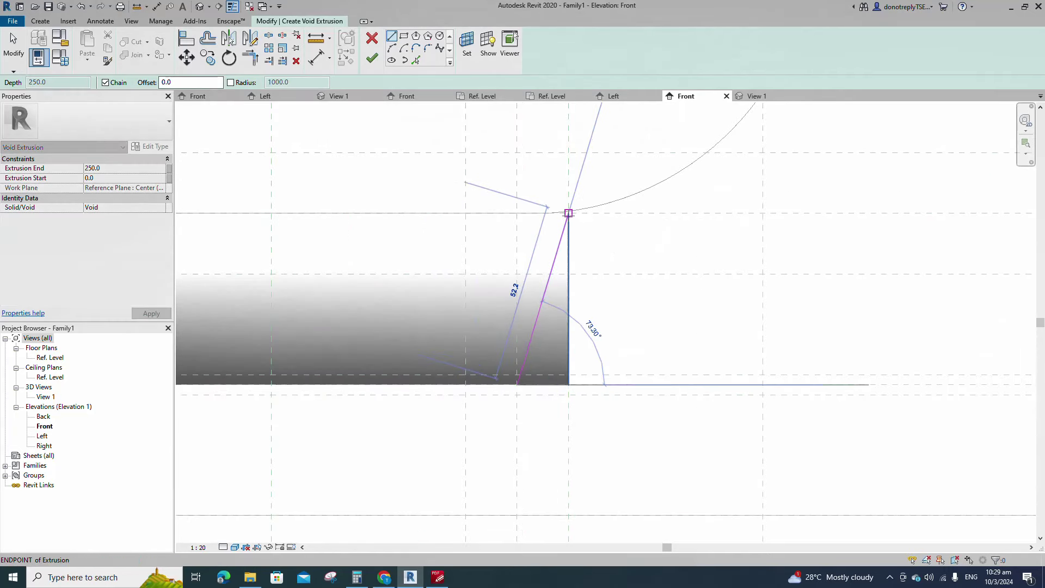
{"action": "left_click", "coordinate": [568, 213]}
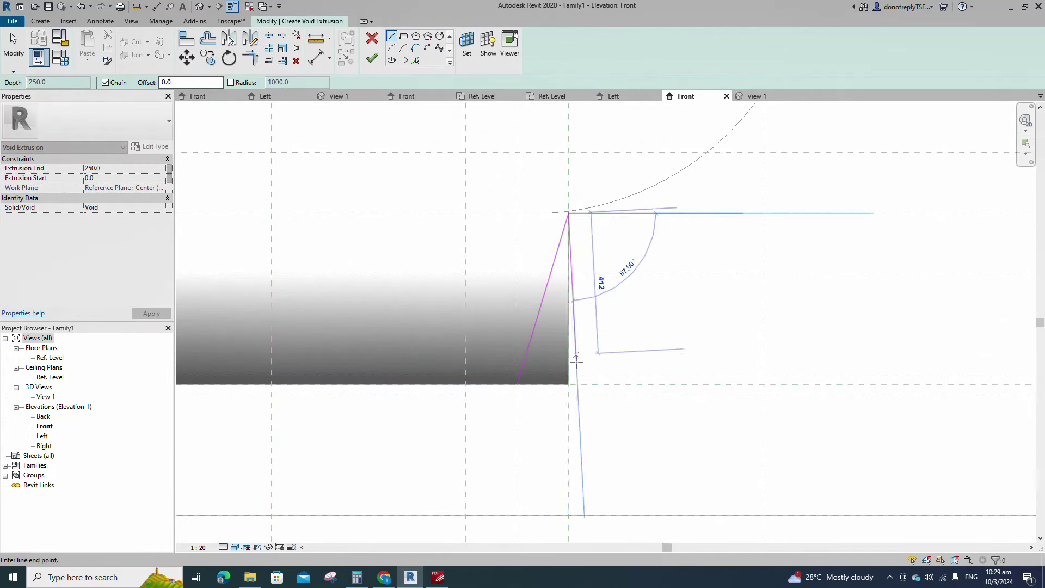
{"action": "left_click", "coordinate": [568, 384]}
{"action": "left_click", "coordinate": [516, 384]}
{"action": "scroll", "coordinate": [639, 325], "scroll_direction": "down", "scroll_amount": 4}
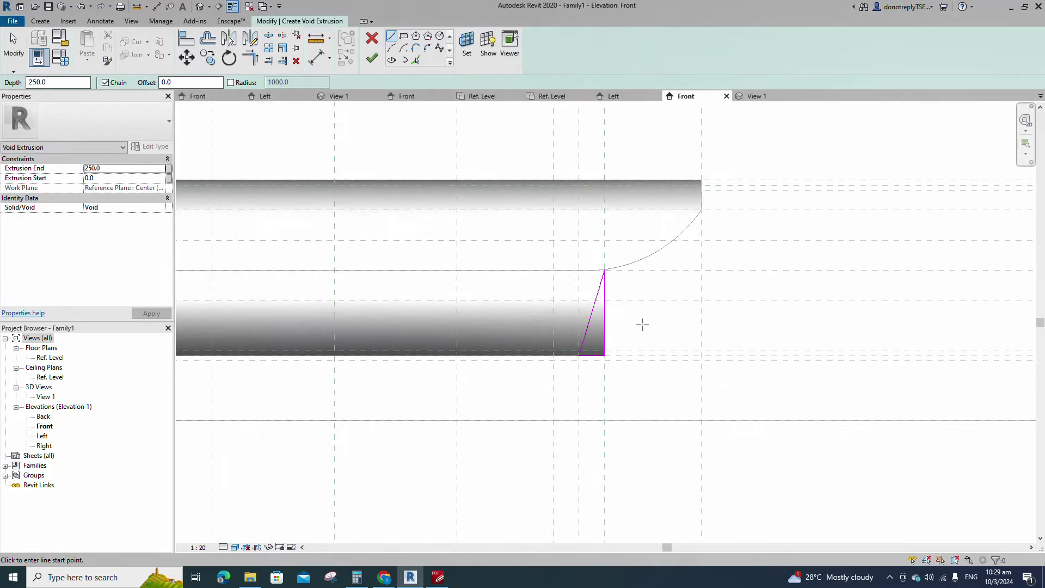
{"action": "key", "text": "Escape"}
{"action": "left_click", "coordinate": [371, 57]}
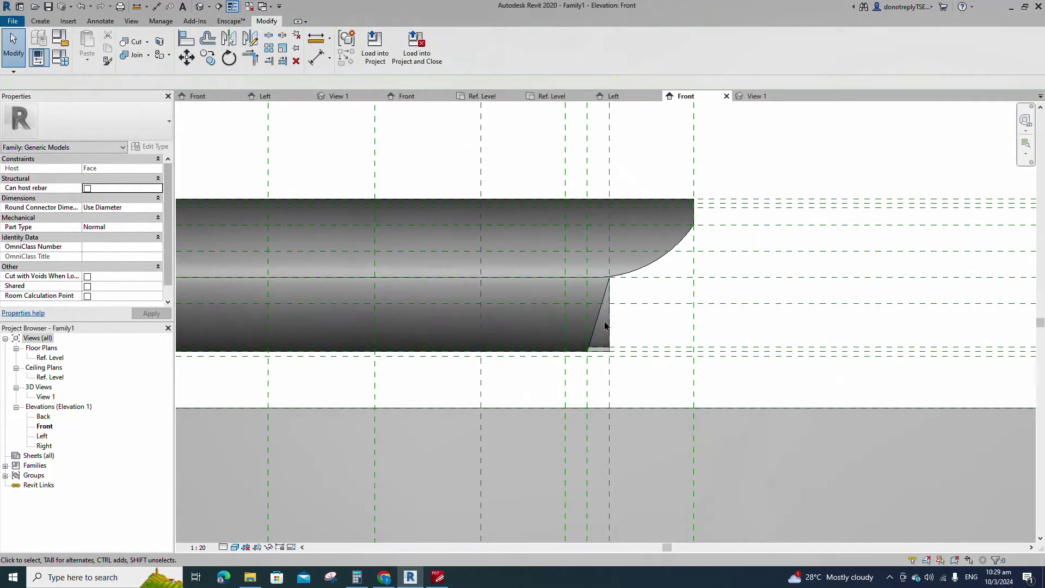
{"action": "scroll", "coordinate": [673, 334], "scroll_direction": "down", "scroll_amount": 3}
{"action": "scroll", "coordinate": [661, 361], "scroll_direction": "up", "scroll_amount": 1}
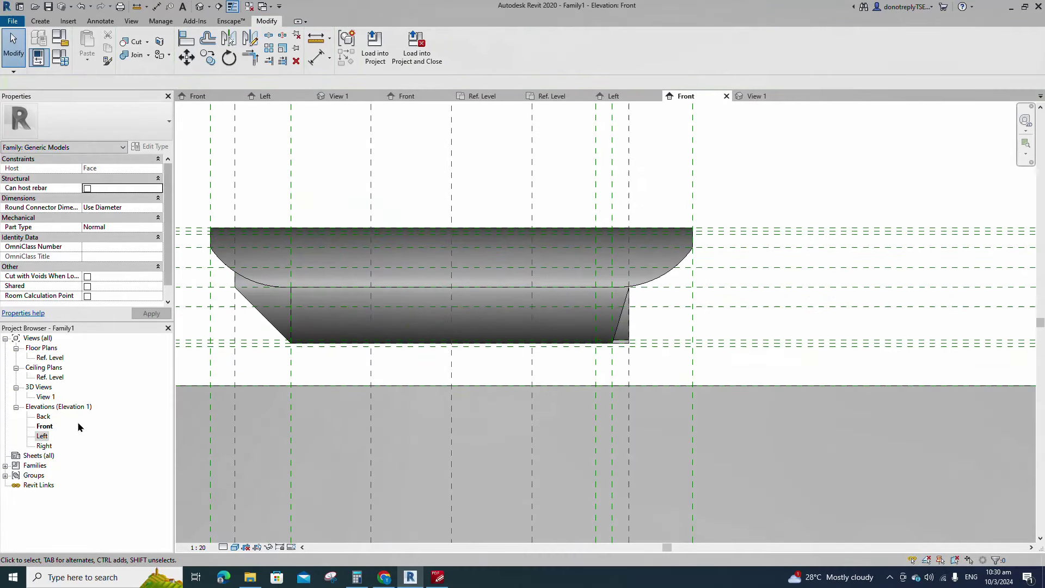
In the Right elevation, stretch the triangular void to span the body's full width, from -79 to 79 mm.
{"action": "double_click", "coordinate": [43, 447]}
{"action": "scroll", "coordinate": [573, 410], "scroll_direction": "up", "scroll_amount": 4}
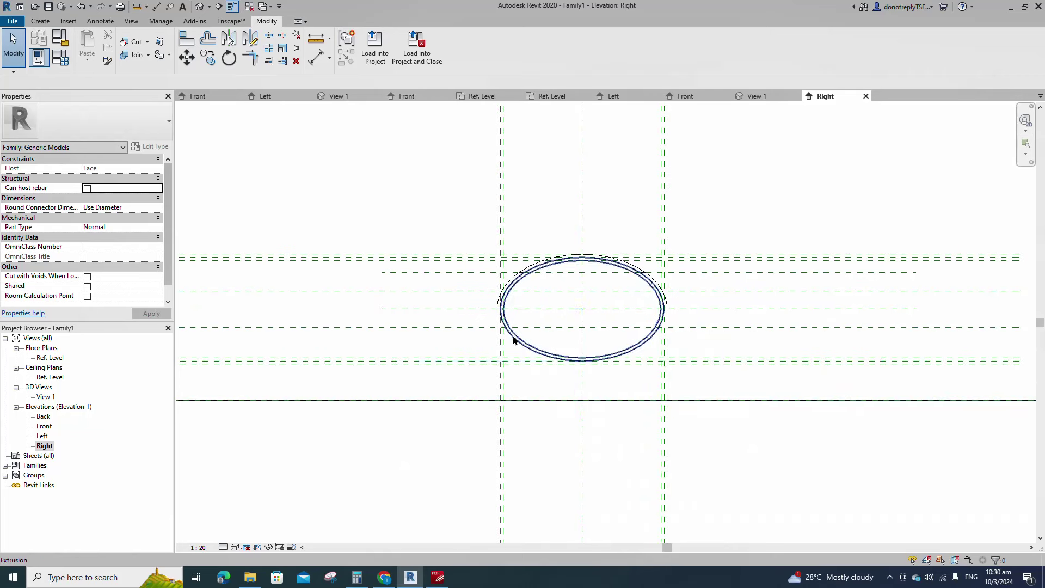
{"action": "left_click", "coordinate": [506, 338]}
{"action": "left_click_drag", "start_coordinate": [592, 341], "coordinate": [664, 339]}
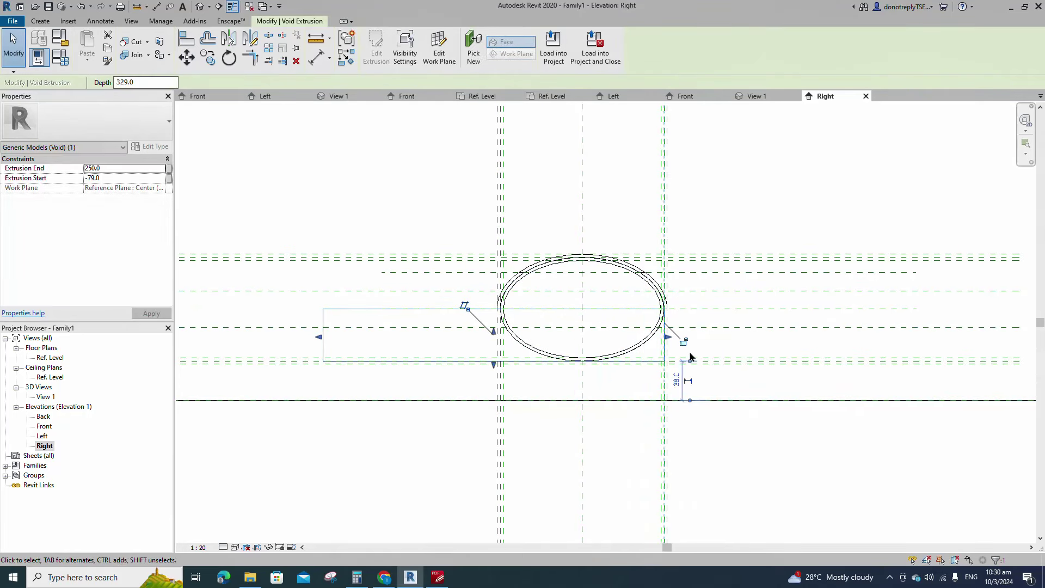
{"action": "left_click_drag", "start_coordinate": [317, 340], "coordinate": [500, 341]}
{"action": "left_click", "coordinate": [481, 306]}
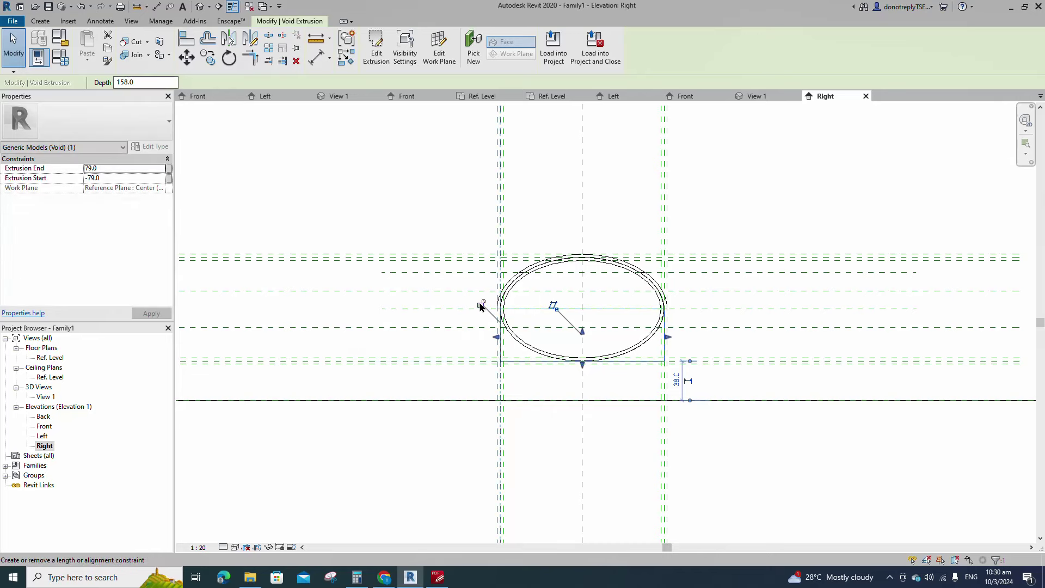
{"action": "left_click", "coordinate": [428, 344]}
{"action": "double_click", "coordinate": [46, 397]}
{"action": "middle_click_drag", "start_coordinate": [653, 376], "coordinate": [693, 359], "text": "shift"}
{"action": "middle_click_drag", "start_coordinate": [786, 372], "coordinate": [697, 386], "text": "shift"}
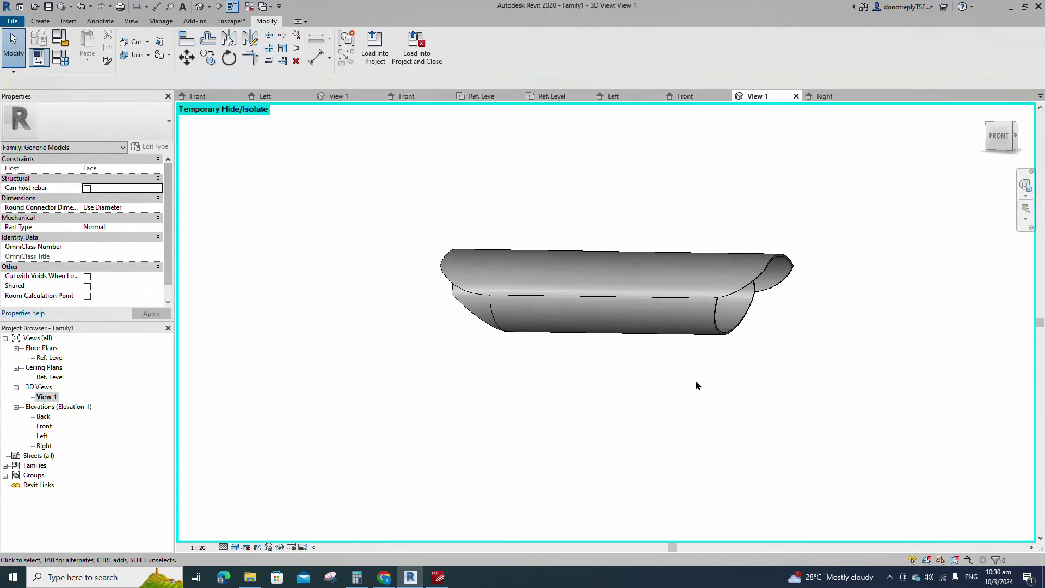
In the Front elevation, edit the void's sketch and extend its slanted side up to the body's top reference plane.
{"action": "double_click", "coordinate": [44, 426]}
{"action": "left_click", "coordinate": [622, 315]}
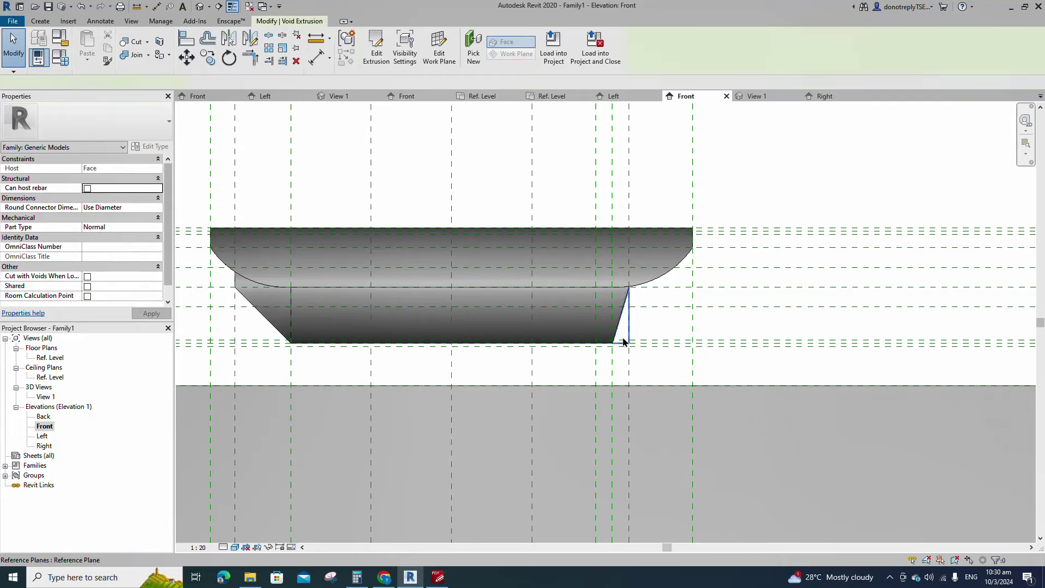
{"action": "left_click", "coordinate": [376, 46]}
{"action": "left_click", "coordinate": [624, 317]}
{"action": "scroll", "coordinate": [628, 286], "scroll_direction": "up", "scroll_amount": 2}
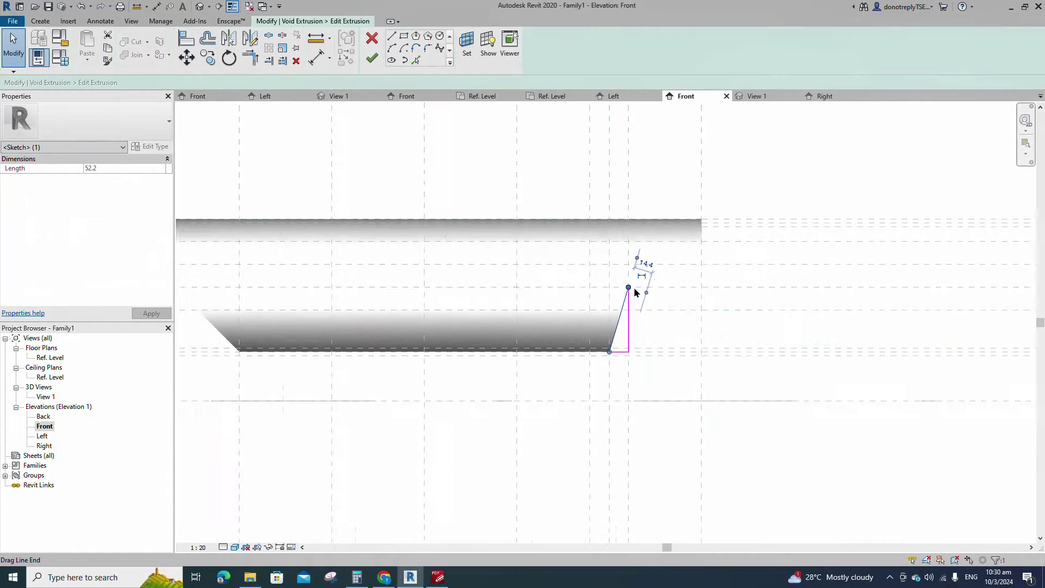
{"action": "left_click_drag", "start_coordinate": [627, 286], "coordinate": [627, 213]}
{"action": "left_click", "coordinate": [644, 343]}
{"action": "scroll", "coordinate": [617, 309], "scroll_direction": "up", "scroll_amount": 2}
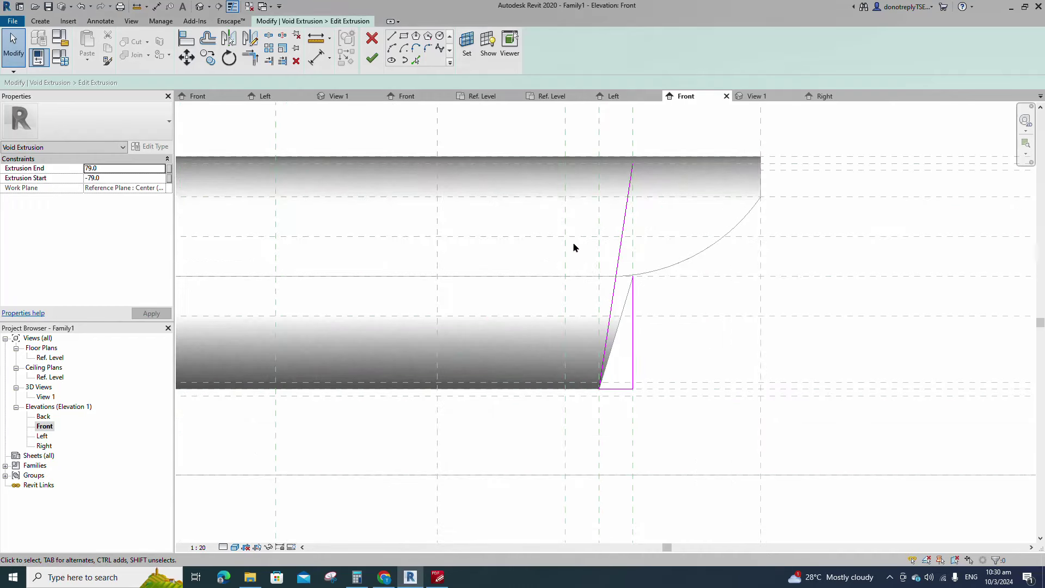
Join the sketch's vertical side to the extended slanted line with Trim/Extend to Corner and finish the void edit.
{"action": "left_click", "coordinate": [248, 58]}
{"action": "scroll", "coordinate": [653, 307], "scroll_direction": "down", "scroll_amount": 1}
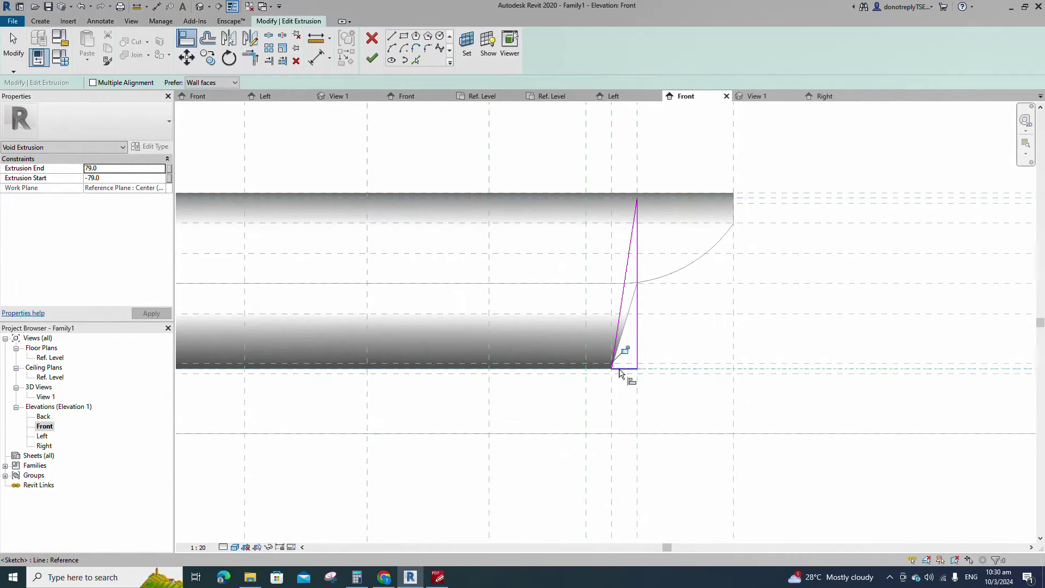
{"action": "key", "text": "Escape"}
{"action": "key", "text": "Escape"}
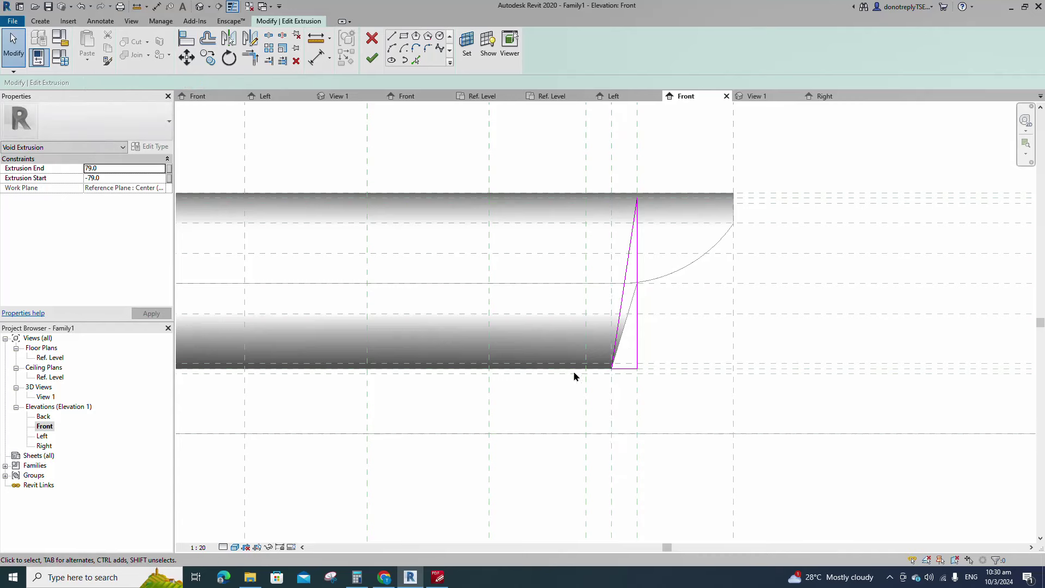
{"action": "left_click", "coordinate": [371, 66]}
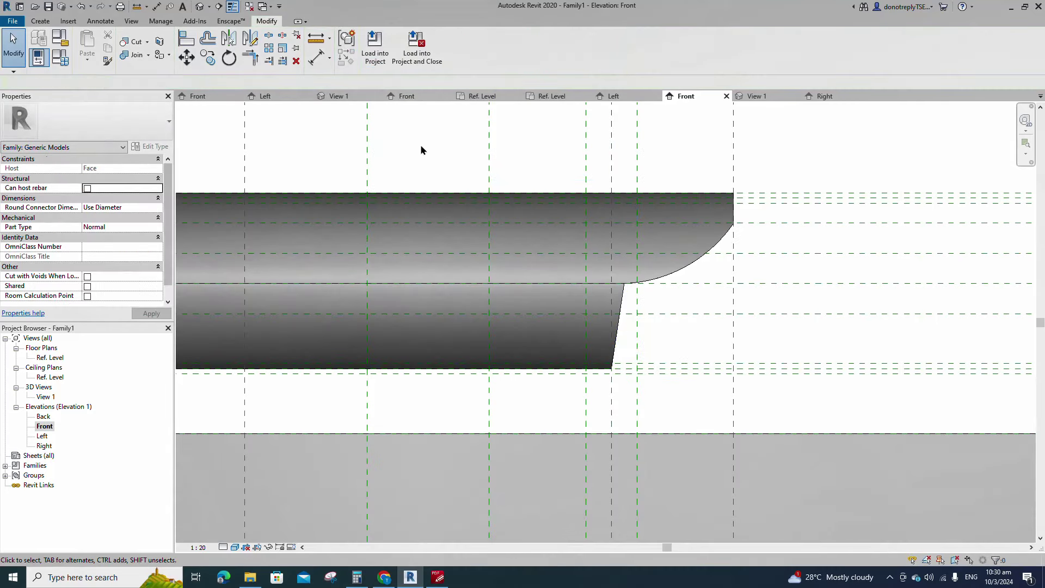
{"action": "scroll", "coordinate": [796, 344], "scroll_direction": "down", "scroll_amount": 1}
{"action": "double_click", "coordinate": [46, 397]}
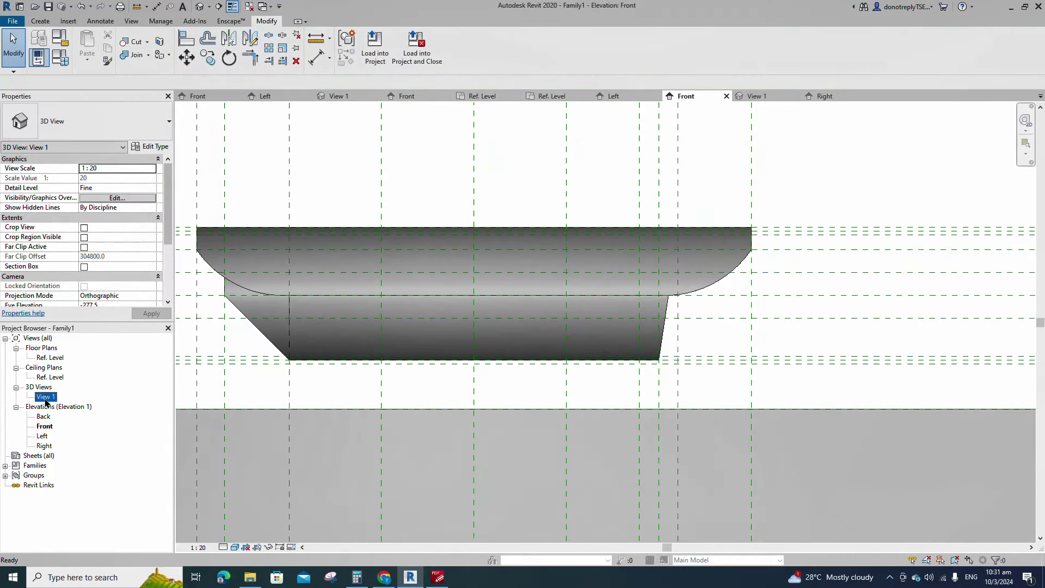
{"action": "middle_click_drag", "start_coordinate": [653, 297], "coordinate": [719, 416], "text": "shift"}
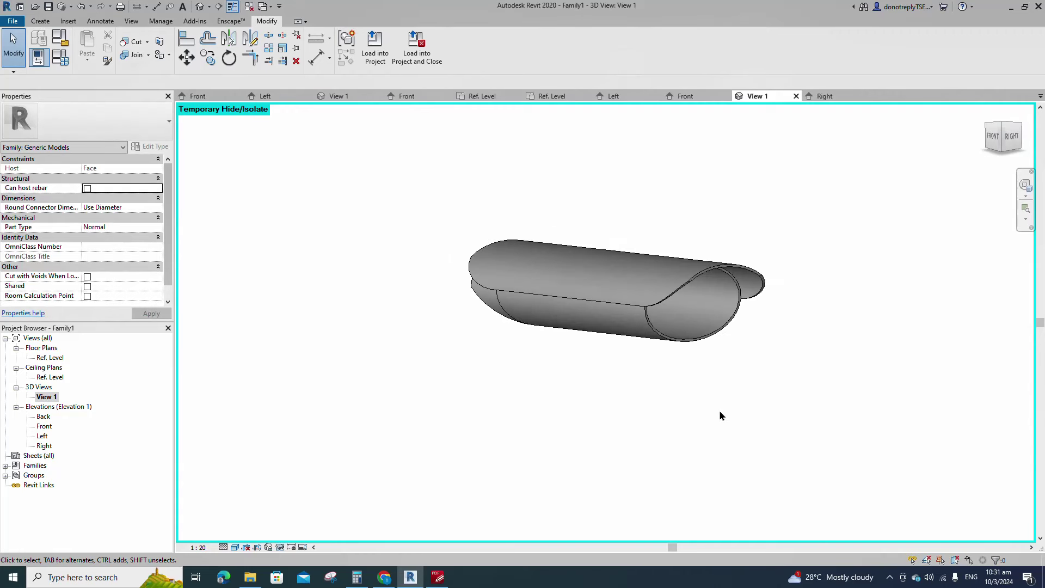
Set the Left elevation's visual style to Wireframe.
{"action": "double_click", "coordinate": [44, 437]}
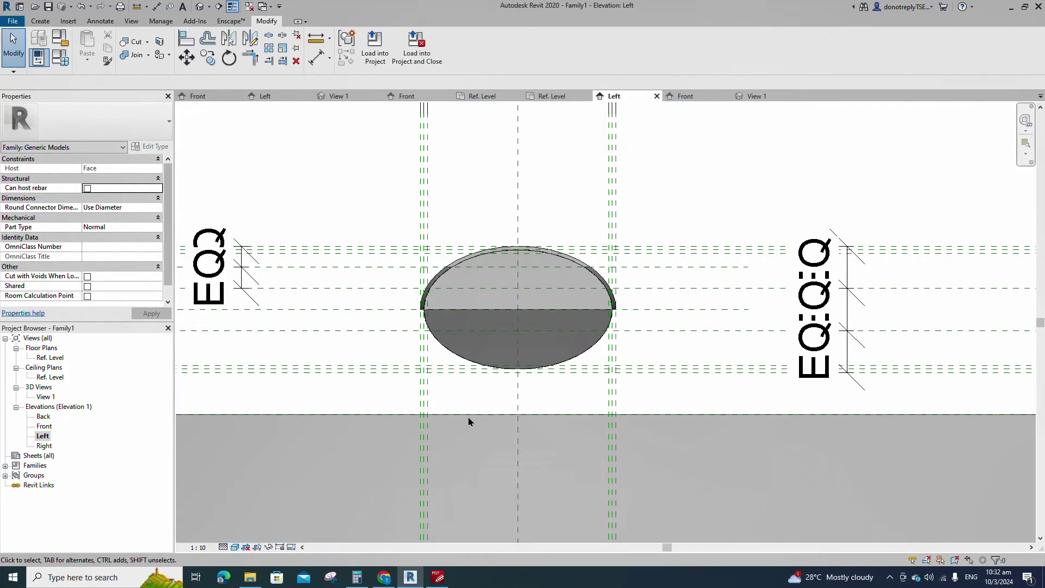
{"action": "left_click", "coordinate": [233, 547]}
{"action": "left_click", "coordinate": [255, 480]}
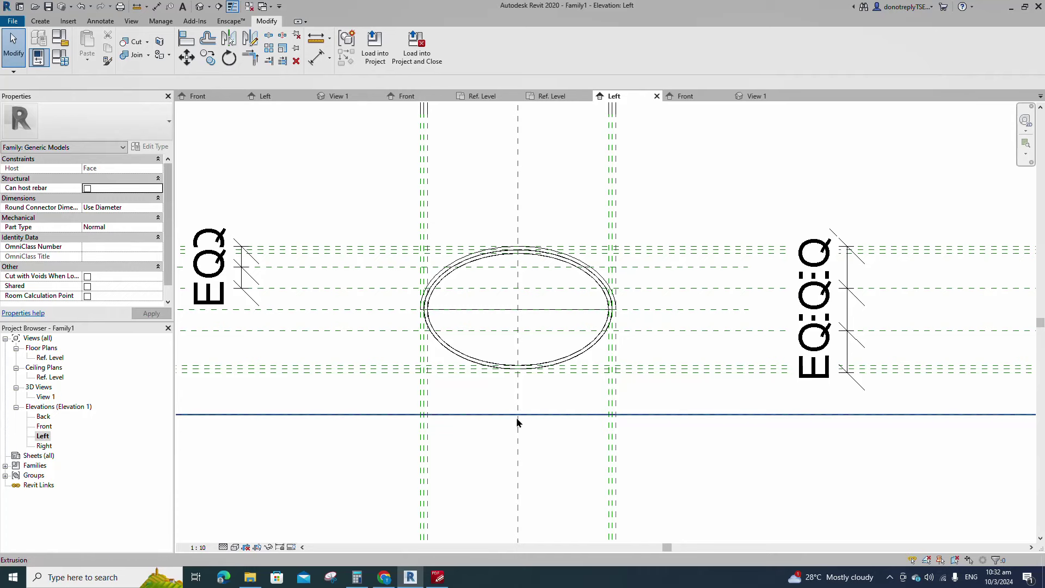
{"action": "left_click", "coordinate": [209, 267]}
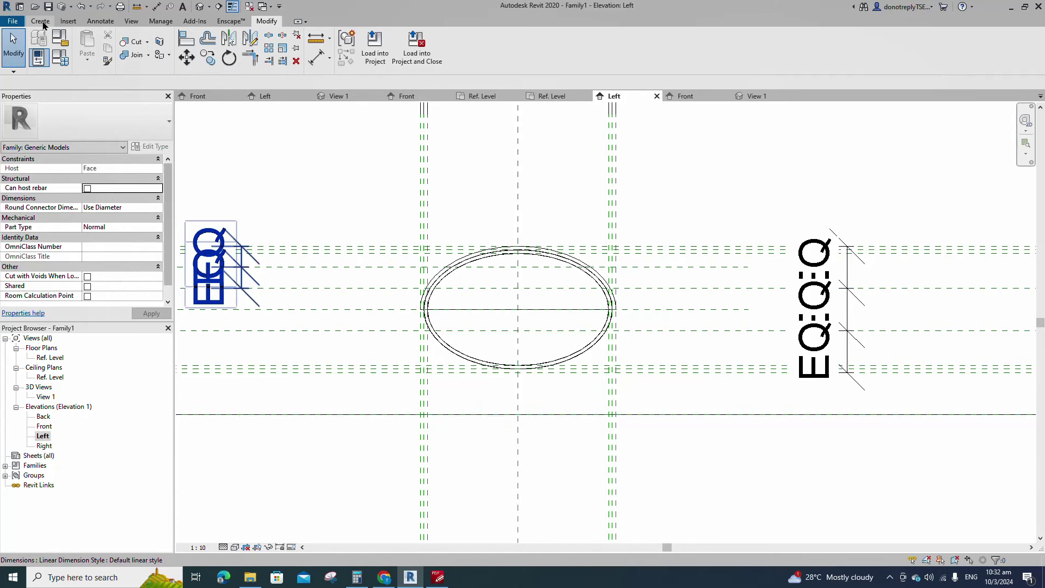
{"action": "key", "text": "Escape"}
Start a solid extrusion and sketch an ellipse along the body's outer outline, with half-axes of 79 mm and 50 mm.
{"action": "left_click", "coordinate": [42, 22]}
{"action": "left_click", "coordinate": [88, 44]}
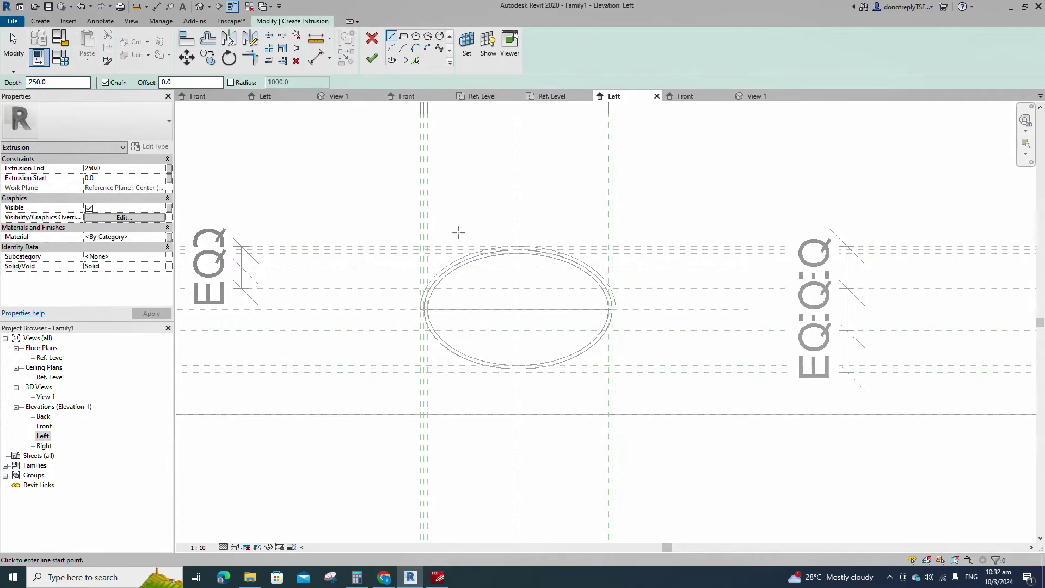
{"action": "left_click", "coordinate": [518, 309]}
{"action": "scroll", "coordinate": [455, 314], "scroll_direction": "up", "scroll_amount": 3}
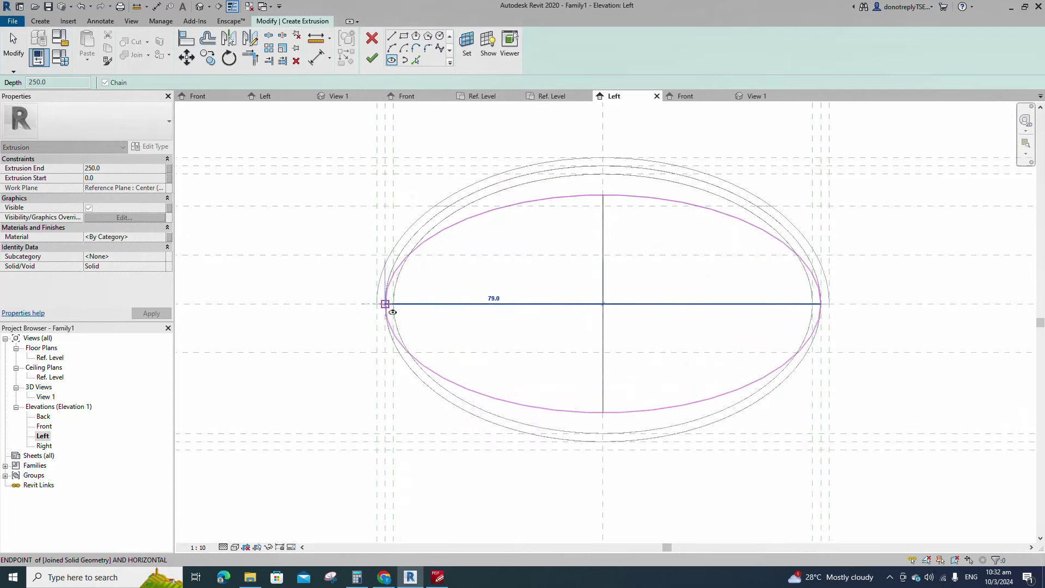
{"action": "left_click", "coordinate": [385, 304]}
{"action": "left_click", "coordinate": [603, 165]}
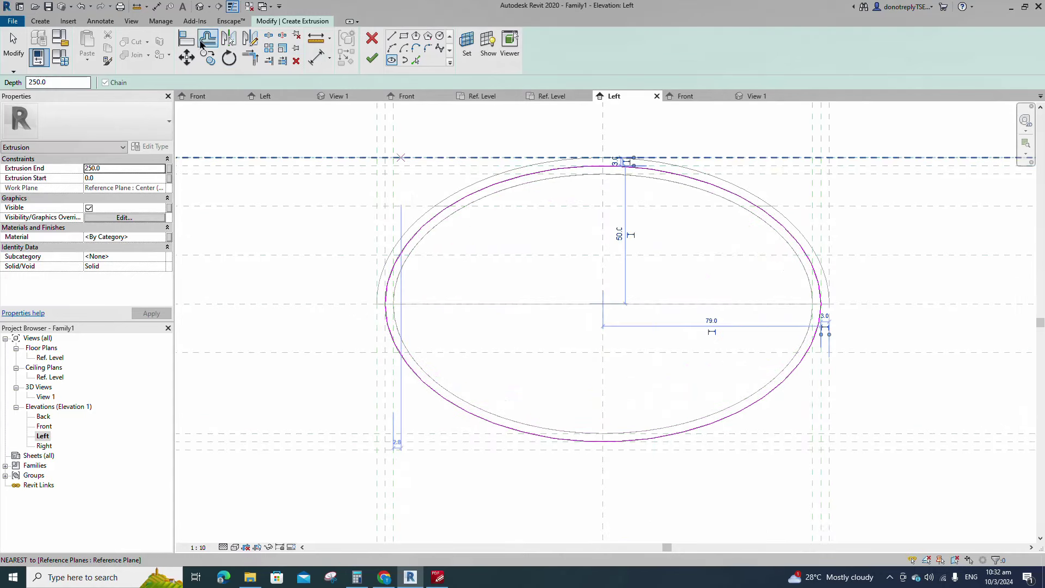
Align and lock the ellipse to the reference planes around the body's outer edge.
{"action": "key", "text": "a"}
{"action": "key", "text": "l"}
{"action": "left_click", "coordinate": [625, 146]}
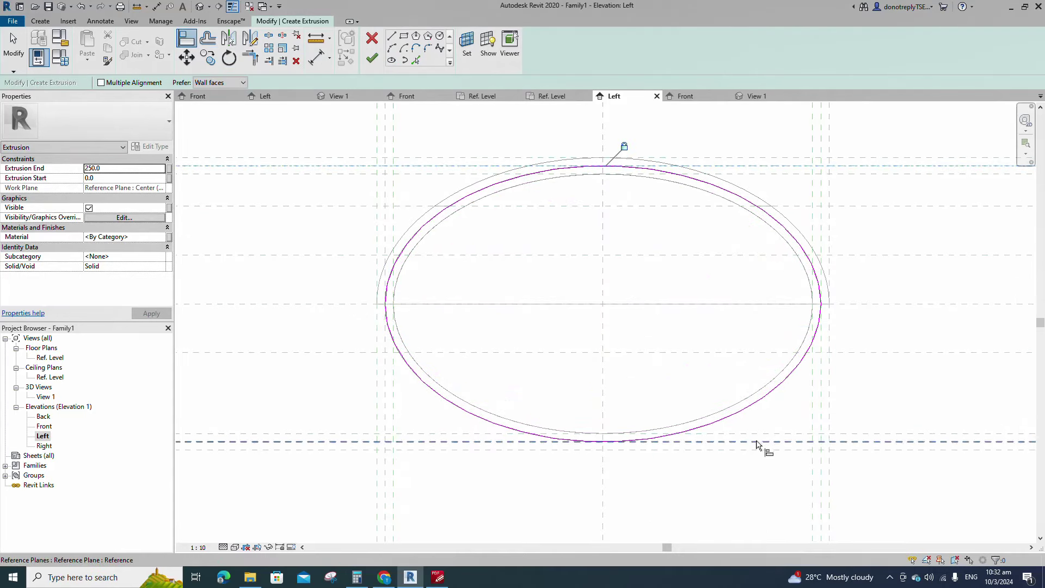
{"action": "left_click", "coordinate": [821, 429]}
{"action": "left_click", "coordinate": [821, 313]}
{"action": "left_click", "coordinate": [384, 310]}
{"action": "scroll", "coordinate": [501, 307], "scroll_direction": "down", "scroll_amount": 3}
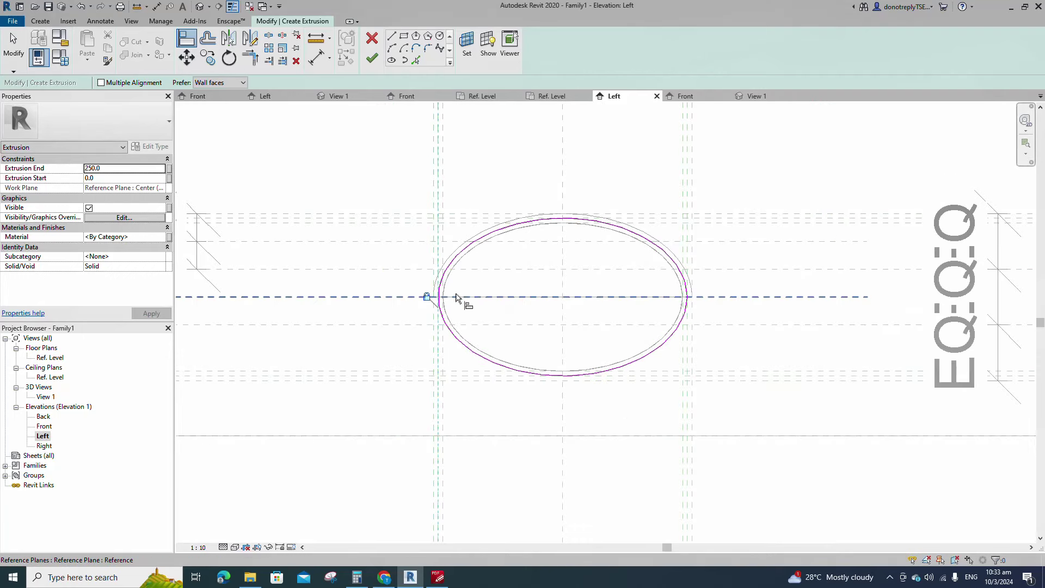
{"action": "key", "text": "Escape"}
Sketch a circle at the ellipse's center reaching the upper inner reference plane, and finish the extrusion.
{"action": "scroll", "coordinate": [560, 271], "scroll_direction": "up", "scroll_amount": 2}
{"action": "left_click", "coordinate": [440, 36]}
{"action": "left_click", "coordinate": [563, 310]}
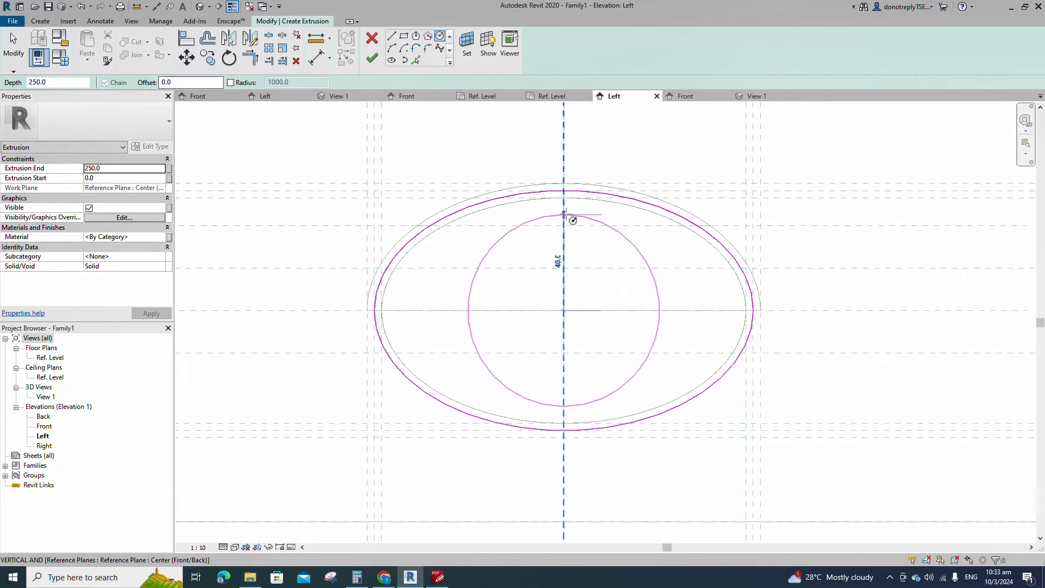
{"action": "left_click", "coordinate": [563, 198]}
{"action": "key", "text": "Escape"}
{"action": "key", "text": "Escape"}
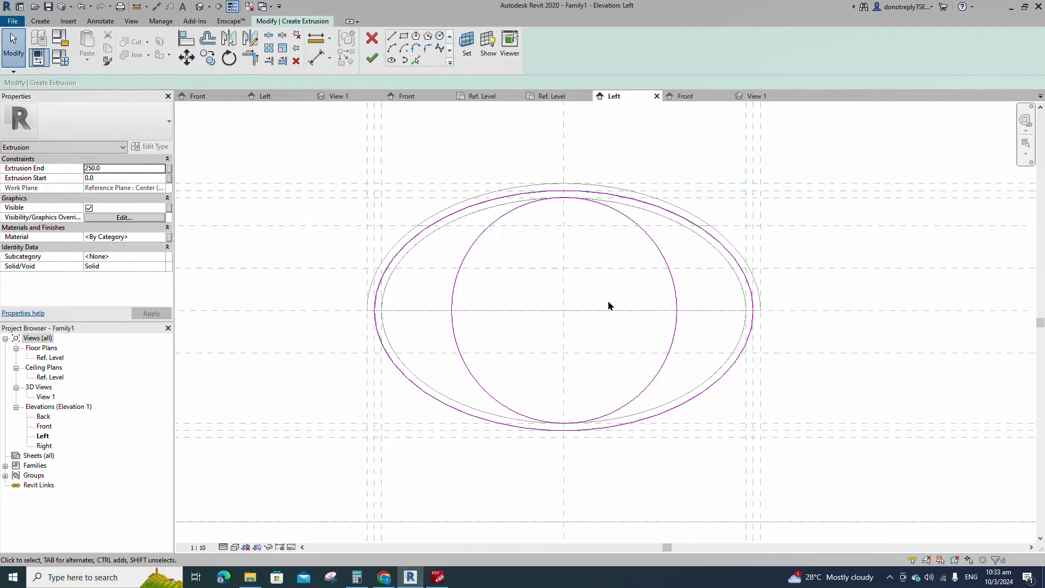
{"action": "scroll", "coordinate": [589, 298], "scroll_direction": "down", "scroll_amount": 2}
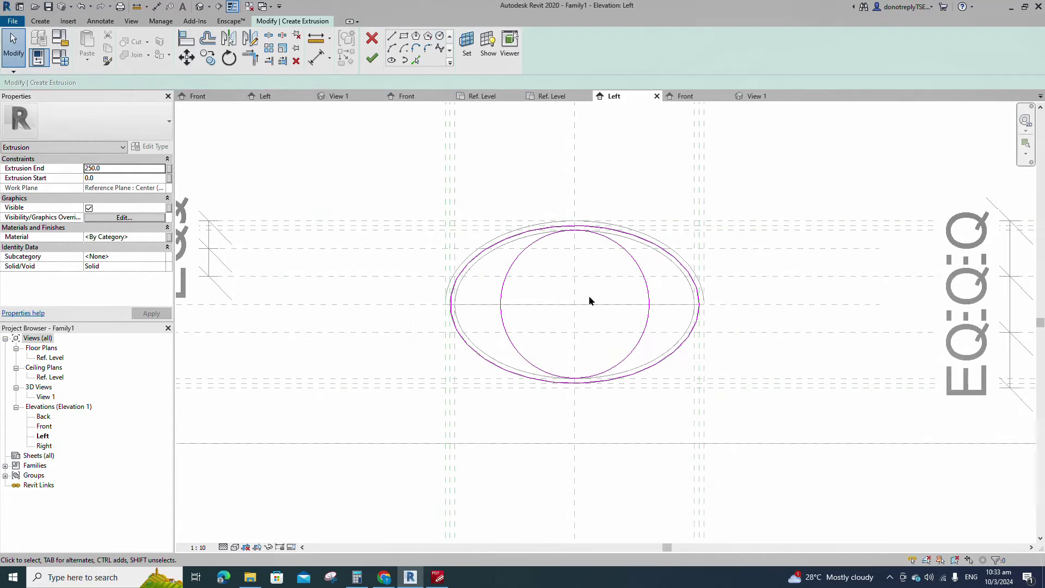
{"action": "left_click", "coordinate": [370, 62]}
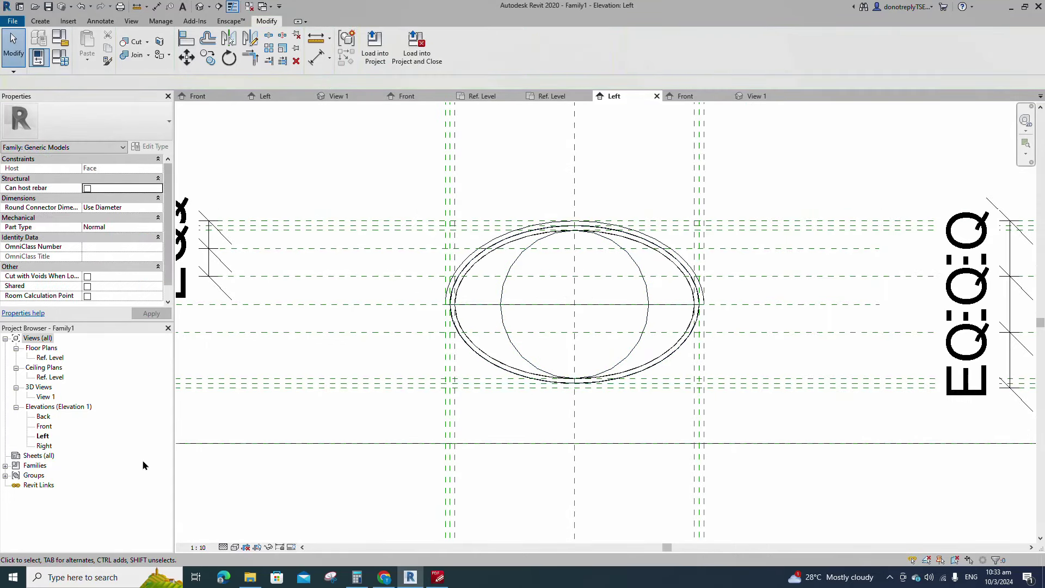
In the Front elevation, stretch the ring extrusion's ends to the two reference planes 15 mm apart near the body's right end.
{"action": "double_click", "coordinate": [44, 426]}
{"action": "scroll", "coordinate": [481, 310], "scroll_direction": "down", "scroll_amount": 2}
{"action": "left_click", "coordinate": [686, 309]}
{"action": "left_click_drag", "start_coordinate": [690, 301], "coordinate": [599, 301]}
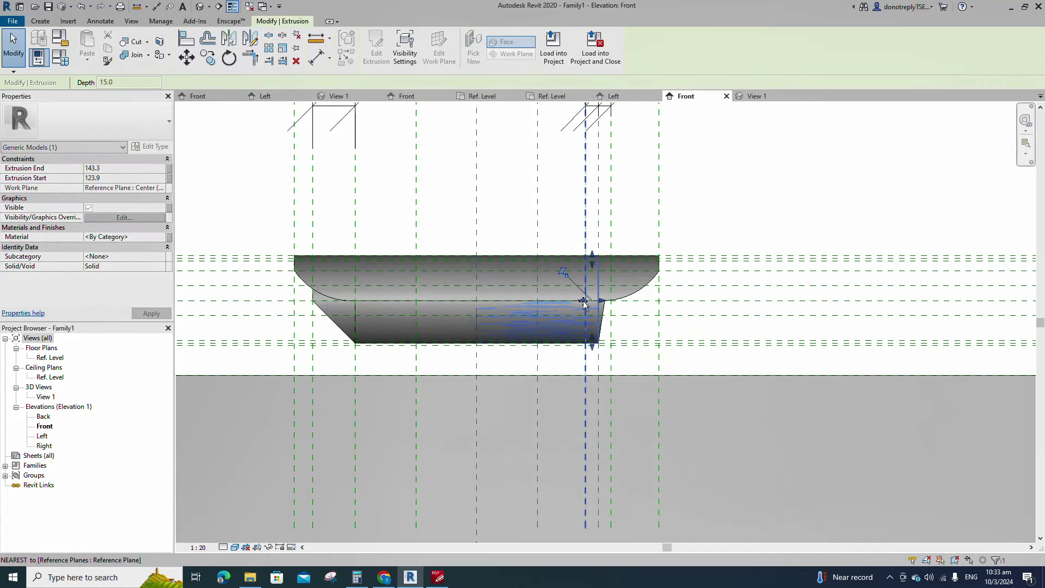
{"action": "key", "text": "Escape"}
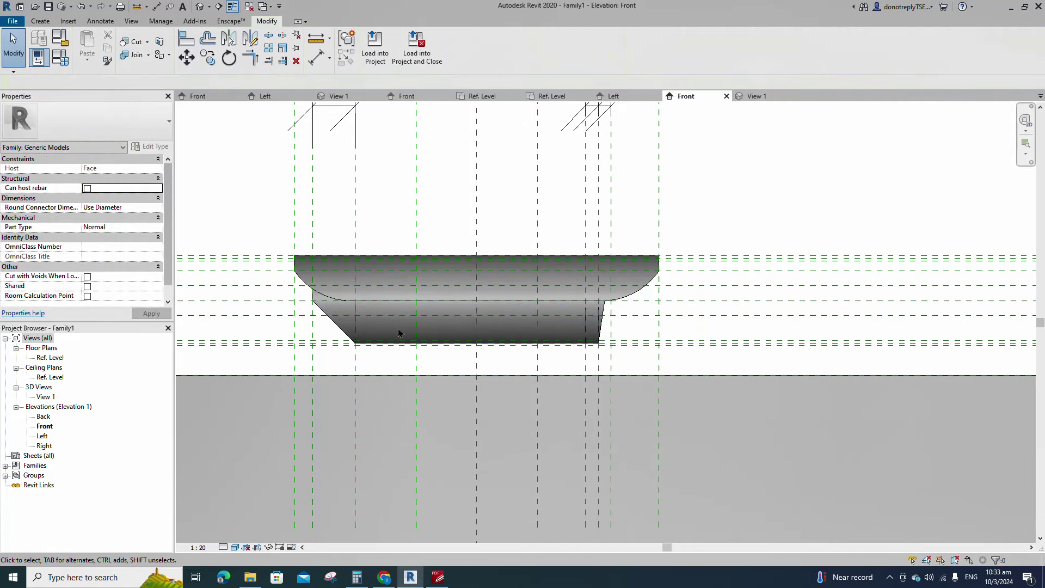
In the 3D view, join the ring extrusion to the elliptical body with Join Geometry.
{"action": "double_click", "coordinate": [45, 397]}
{"action": "middle_click_drag", "start_coordinate": [718, 413], "coordinate": [804, 410], "text": "shift"}
{"action": "key", "text": "j"}
{"action": "key", "text": "g"}
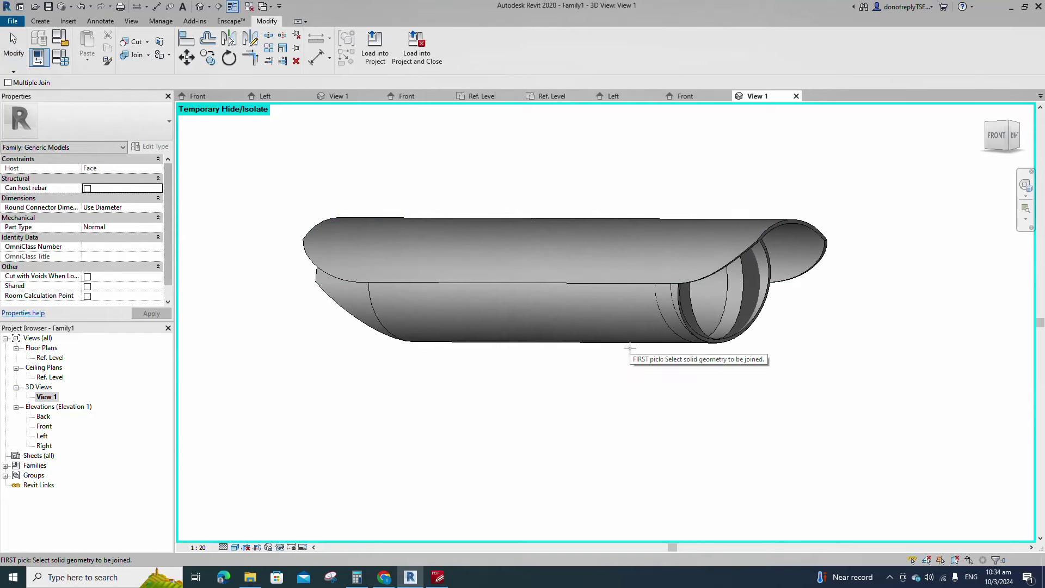
{"action": "left_click", "coordinate": [665, 332]}
{"action": "left_click", "coordinate": [664, 320]}
{"action": "scroll", "coordinate": [672, 380], "scroll_direction": "down", "scroll_amount": 3}
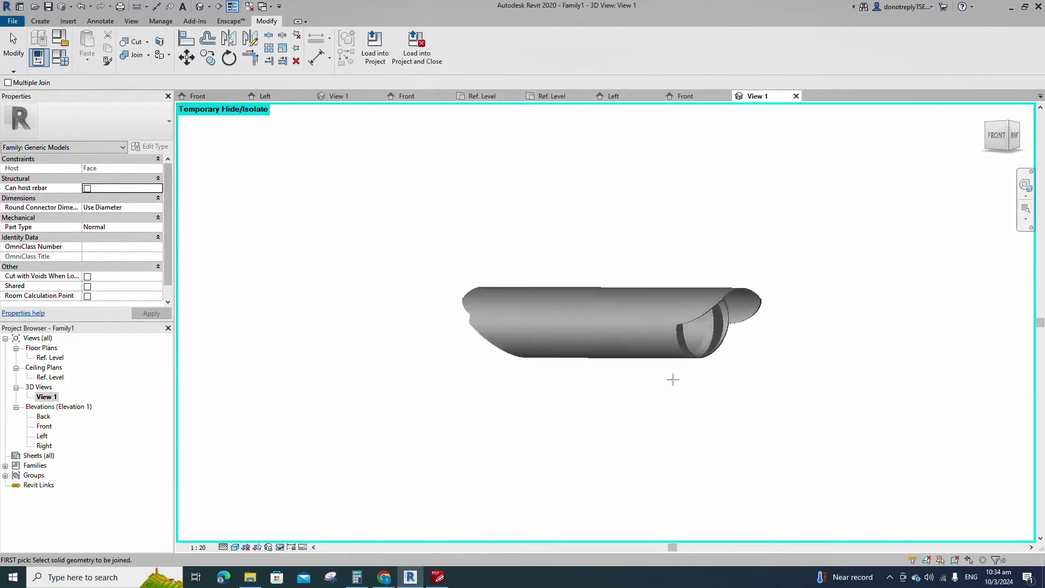
{"action": "key", "text": "Escape"}
{"action": "middle_click_drag", "start_coordinate": [676, 389], "coordinate": [688, 443], "text": "shift"}
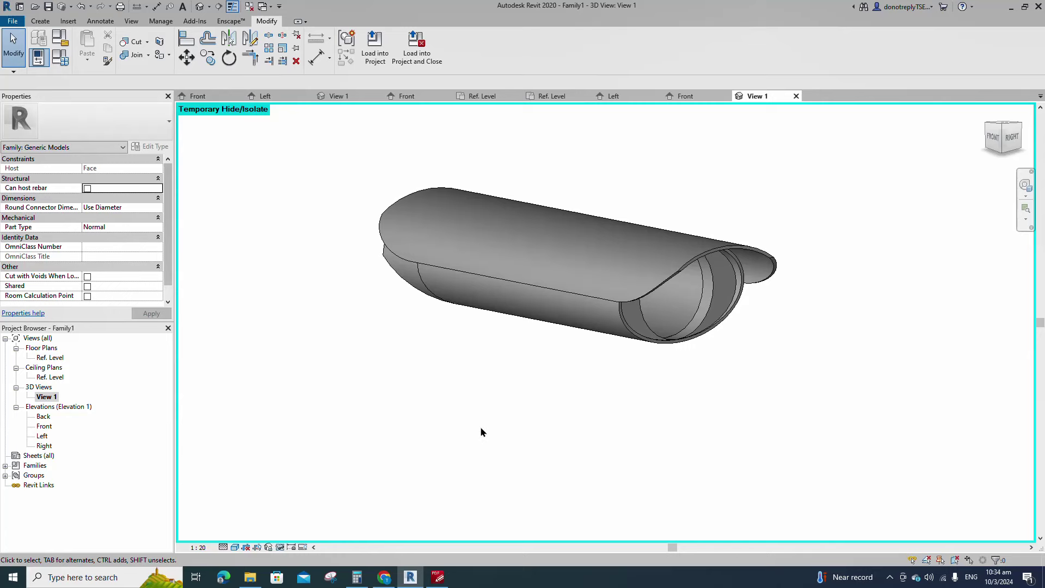
In the Front elevation's revolve sketch, draw a right-triangle boundary with 15 mm legs and a 45° slant near the body's upper right end.
{"action": "double_click", "coordinate": [43, 426]}
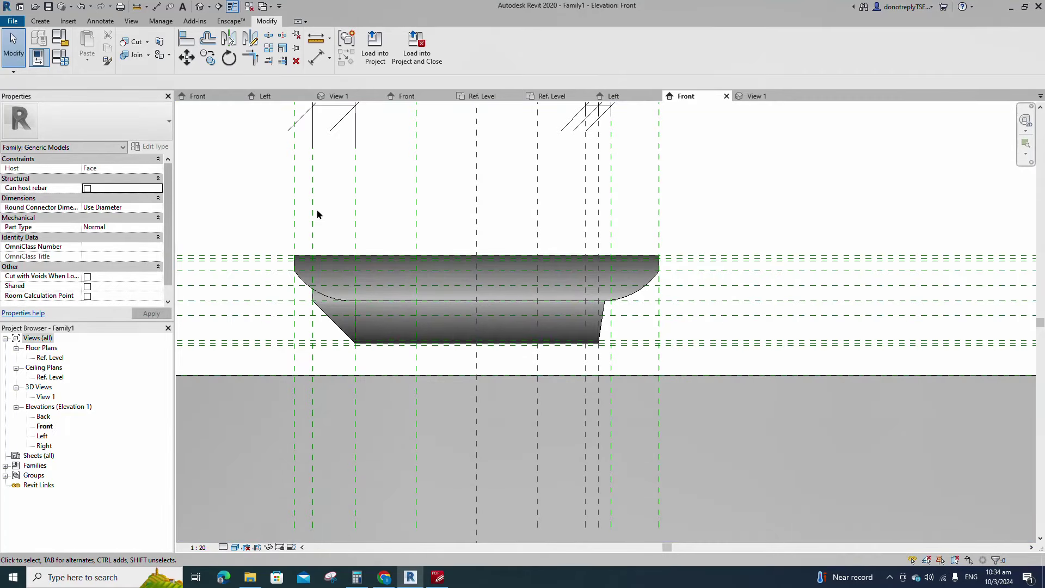
{"action": "left_click", "coordinate": [41, 21]}
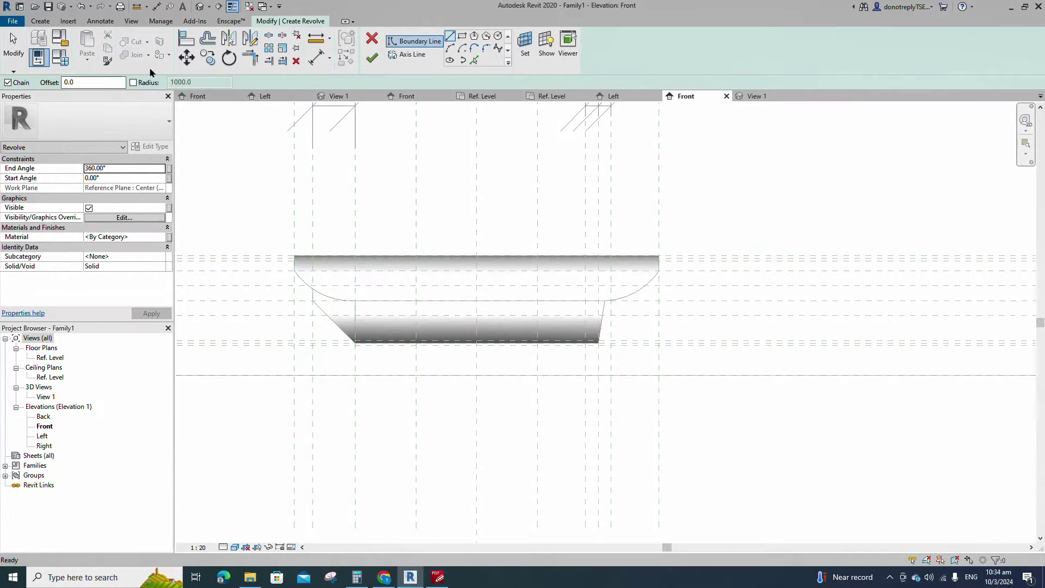
{"action": "left_click", "coordinate": [450, 37]}
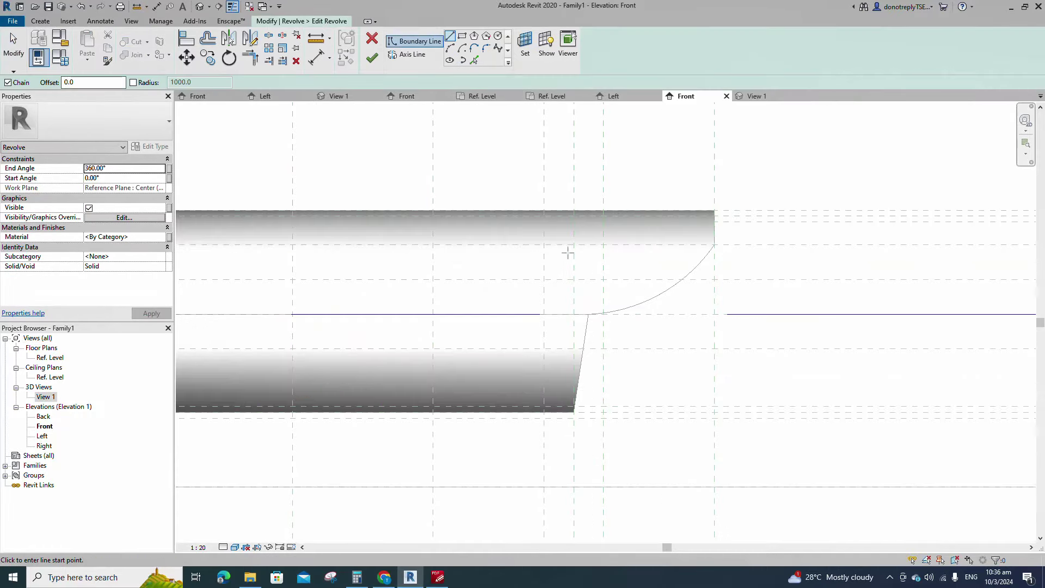
{"action": "scroll", "coordinate": [566, 250], "scroll_direction": "up", "scroll_amount": 5}
{"action": "left_click", "coordinate": [496, 231]}
{"action": "left_click", "coordinate": [586, 140]}
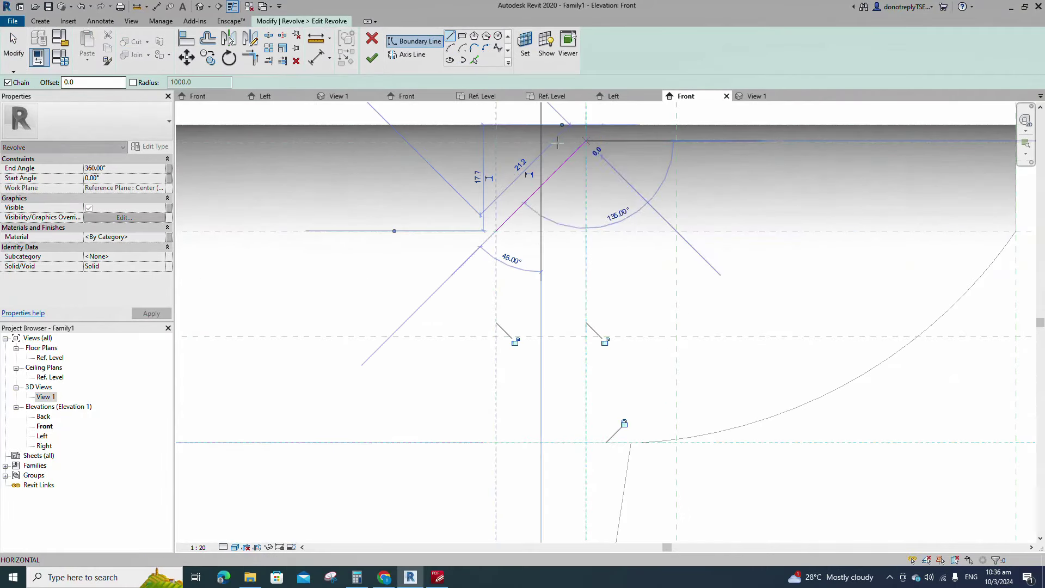
{"action": "left_click", "coordinate": [496, 141]}
{"action": "left_click", "coordinate": [495, 230]}
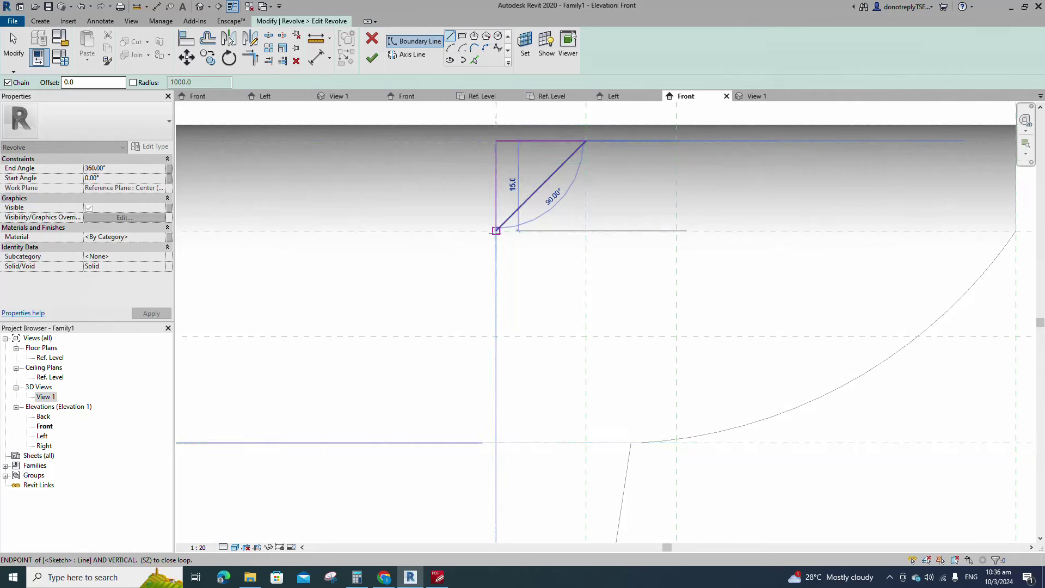
{"action": "key", "text": "Escape"}
{"action": "key", "text": "Escape"}
Add a horizontal axis line along the body's center reference plane for the triangular profile and finish the revolve.
{"action": "scroll", "coordinate": [564, 245], "scroll_direction": "down", "scroll_amount": 3}
{"action": "key", "text": "a"}
{"action": "key", "text": "l"}
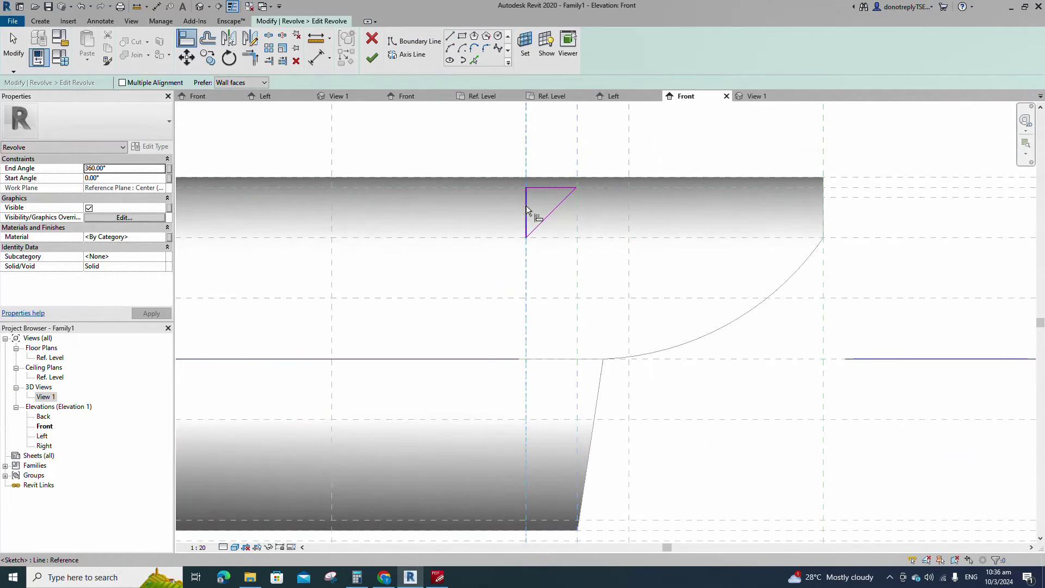
{"action": "key", "text": "Escape"}
{"action": "scroll", "coordinate": [602, 257], "scroll_direction": "down", "scroll_amount": 2}
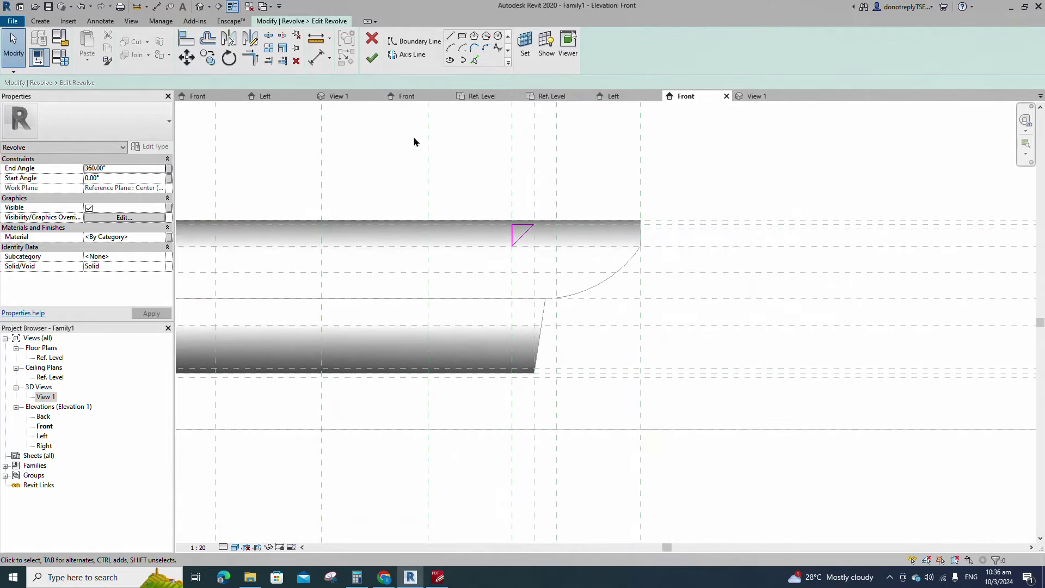
{"action": "left_click", "coordinate": [408, 54]}
{"action": "left_click", "coordinate": [719, 298]}
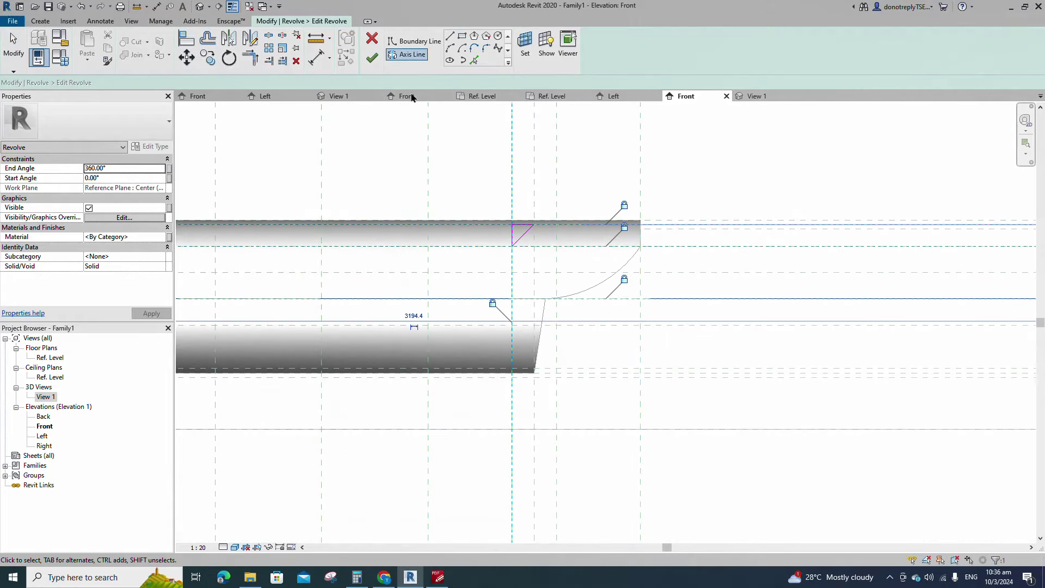
{"action": "left_click", "coordinate": [371, 58]}
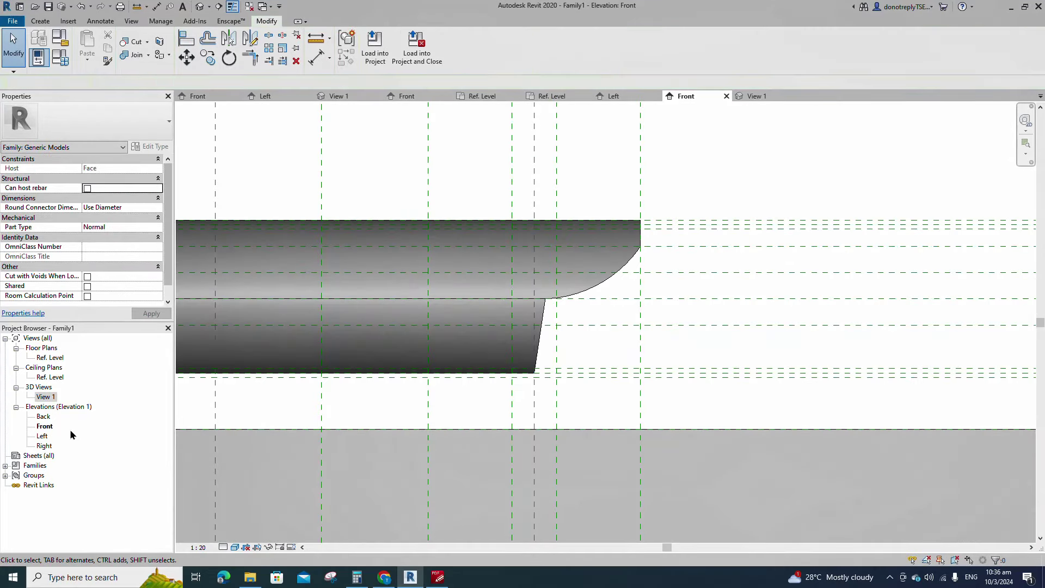
In the 3D view, create a new material named M_Black for the revolved ring at the body's open end.
{"action": "double_click", "coordinate": [46, 396]}
{"action": "middle_click_drag", "start_coordinate": [411, 403], "coordinate": [785, 329], "text": "shift"}
{"action": "left_click", "coordinate": [785, 331]}
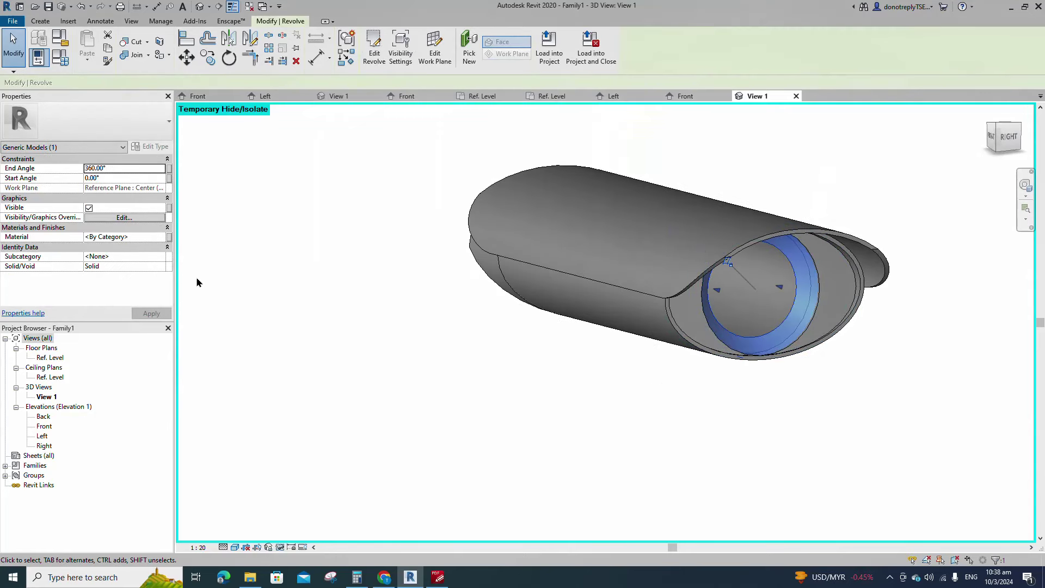
{"action": "left_click", "coordinate": [162, 237]}
{"action": "left_click", "coordinate": [163, 237]}
{"action": "scroll", "coordinate": [207, 305], "scroll_direction": "down", "scroll_amount": 1}
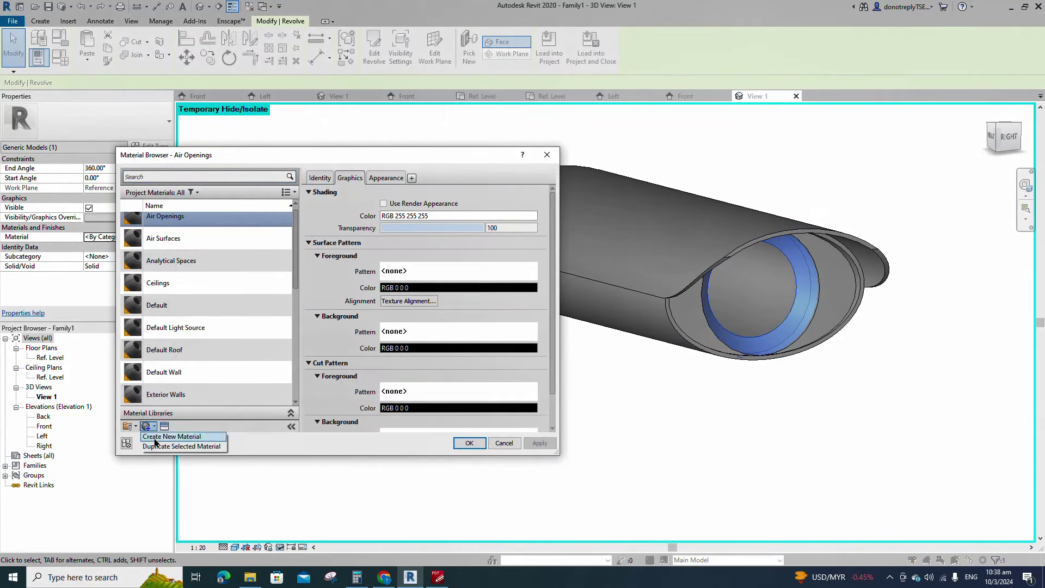
{"action": "left_click", "coordinate": [154, 438]}
{"action": "right_click", "coordinate": [177, 309]}
{"action": "left_click", "coordinate": [205, 341]}
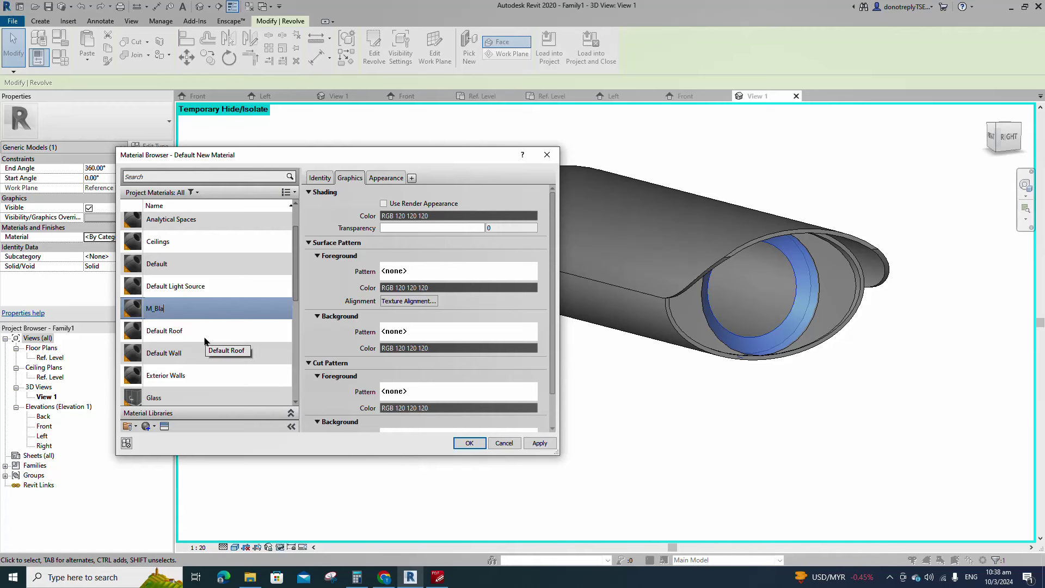
{"action": "left_click", "coordinate": [541, 445]}
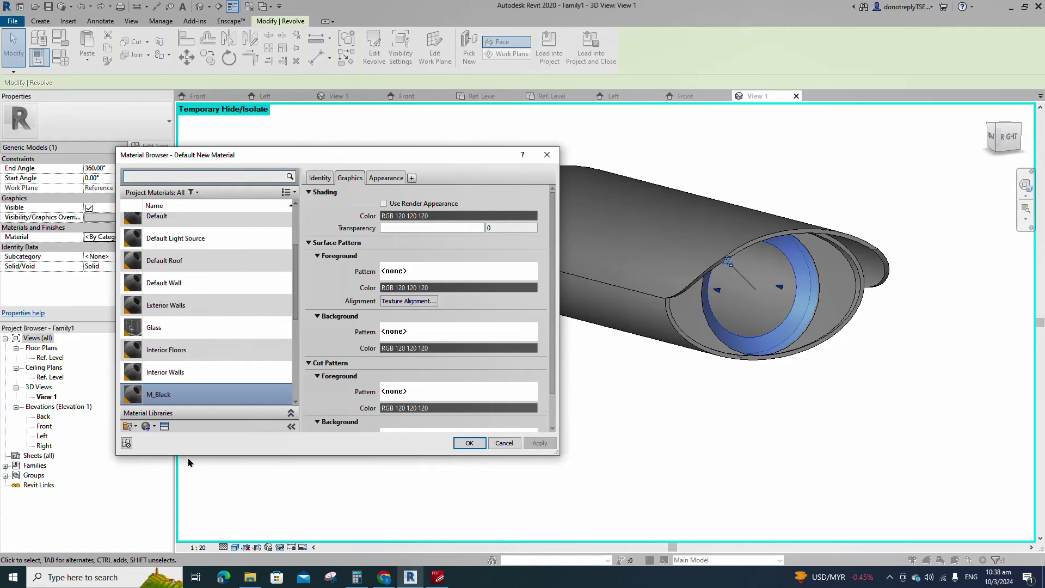
Replace M_Black's appearance with the Glossy - Black asset from the Metallic Paint appearance library.
{"action": "left_click", "coordinate": [164, 425]}
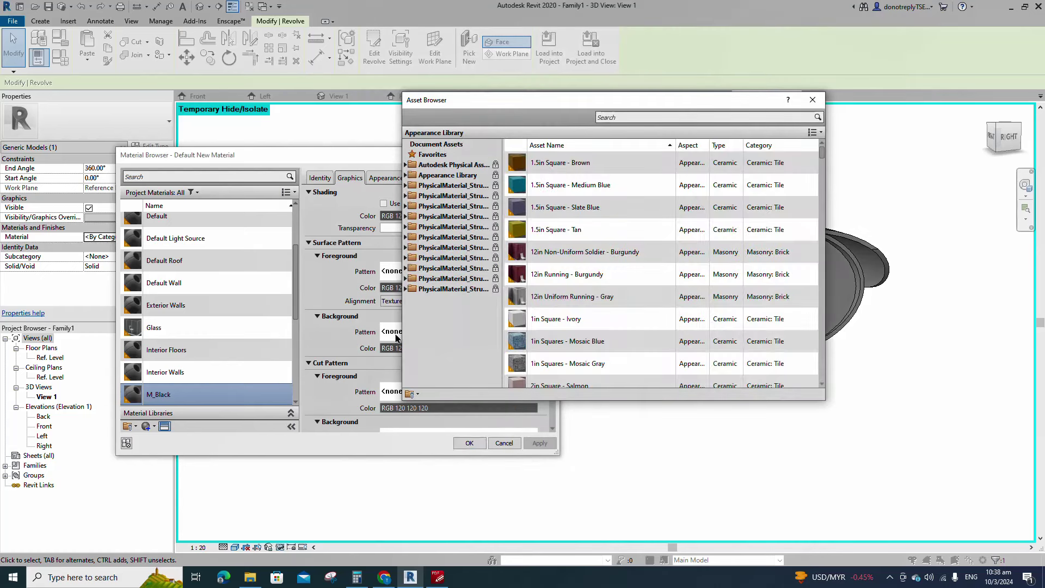
{"action": "left_click", "coordinate": [405, 175]}
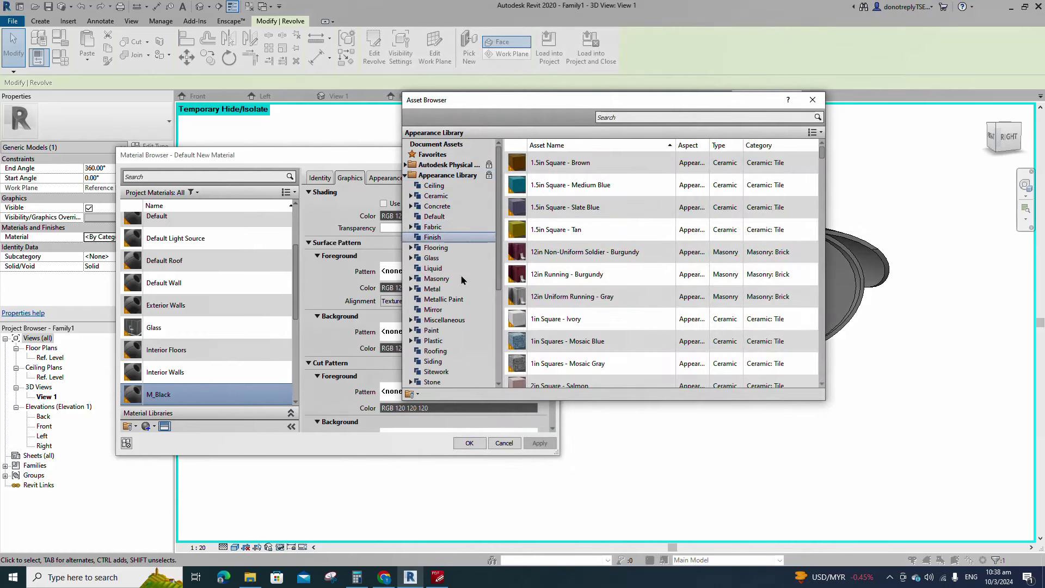
{"action": "left_click", "coordinate": [444, 299]}
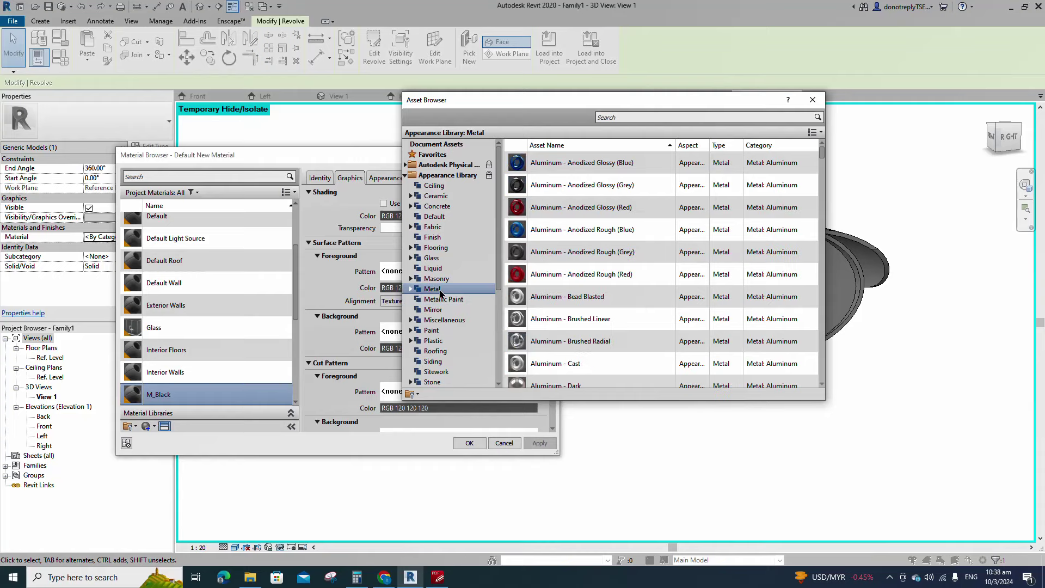
{"action": "scroll", "coordinate": [571, 359], "scroll_direction": "down", "scroll_amount": 5}
{"action": "left_click", "coordinate": [810, 354]}
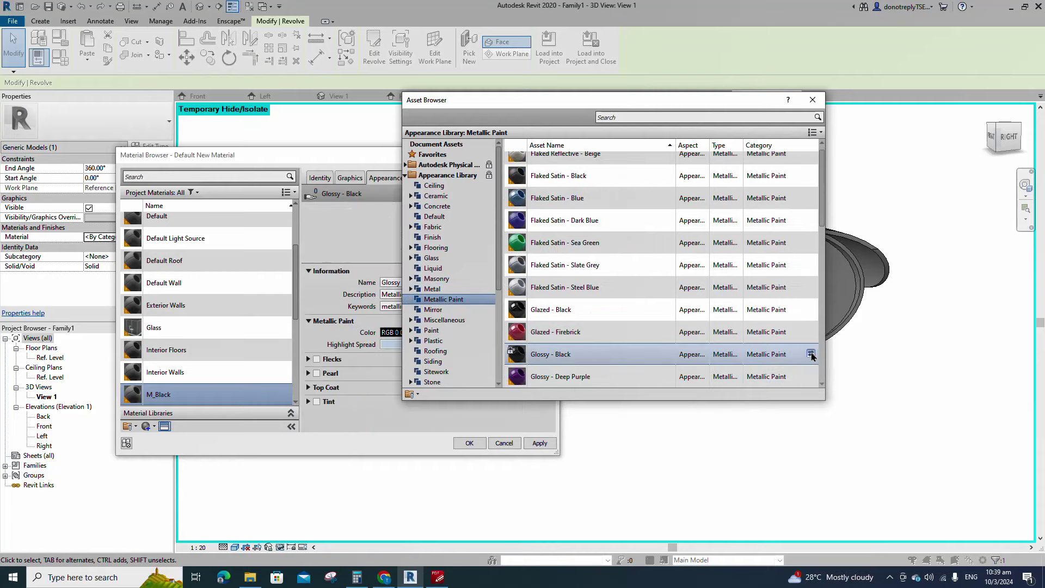
{"action": "left_click", "coordinate": [812, 100]}
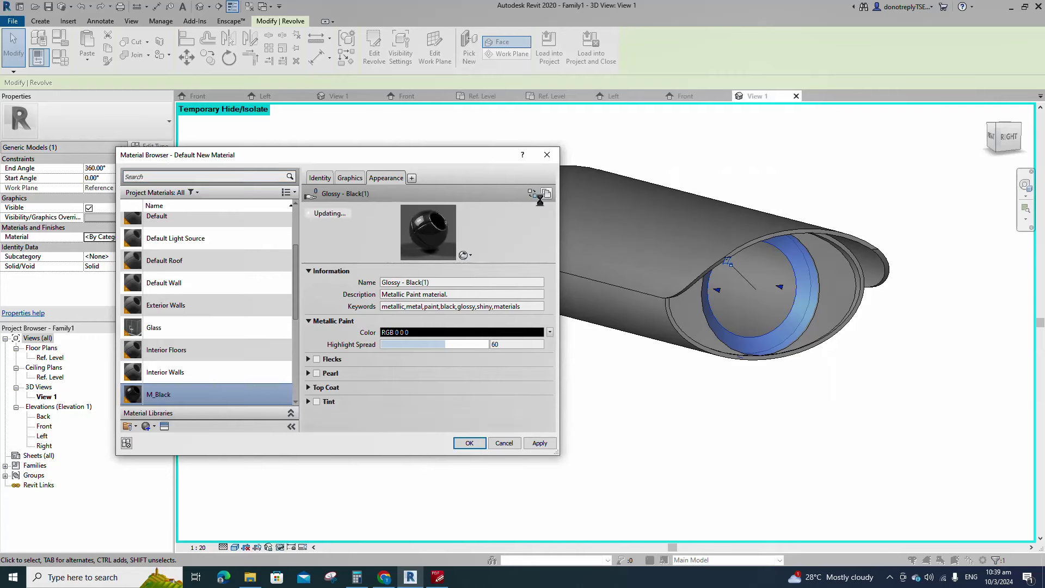
Set M_Black's shading to use its render appearance and assign the material to the revolved ring.
{"action": "left_click", "coordinate": [348, 178]}
{"action": "left_click", "coordinate": [383, 203]}
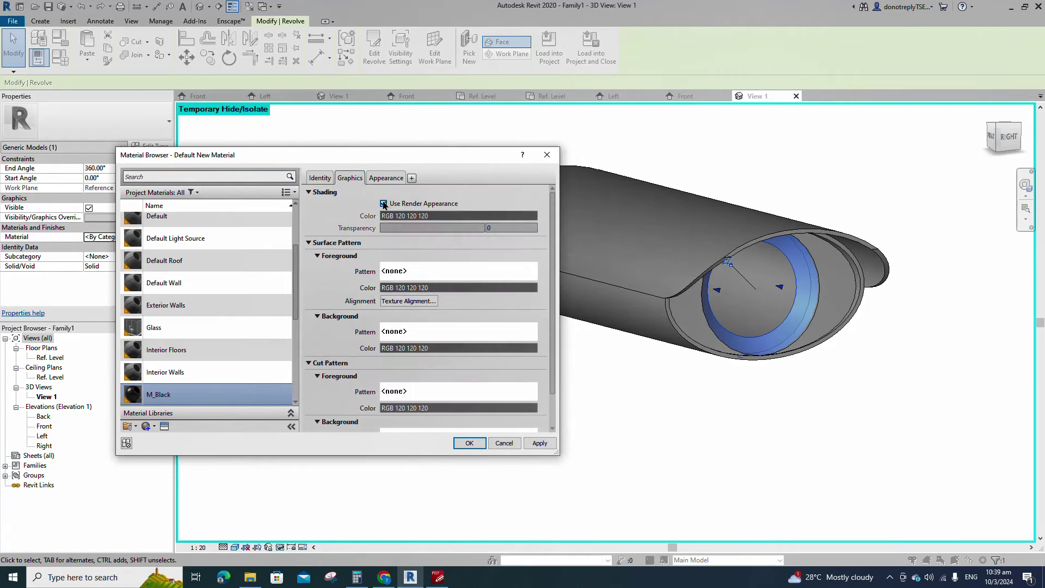
{"action": "left_click", "coordinate": [471, 445]}
{"action": "left_click", "coordinate": [649, 448]}
In the Front elevation, draw a vertical reference plane offset 3 mm inward from the revolved ring's inner vertical reference plane.
{"action": "scroll", "coordinate": [685, 450], "scroll_direction": "up", "scroll_amount": 2}
{"action": "middle_click_drag", "start_coordinate": [704, 435], "coordinate": [820, 396], "text": "shift"}
{"action": "scroll", "coordinate": [719, 426], "scroll_direction": "down", "scroll_amount": 1}
{"action": "scroll", "coordinate": [819, 395], "scroll_direction": "down", "scroll_amount": 2}
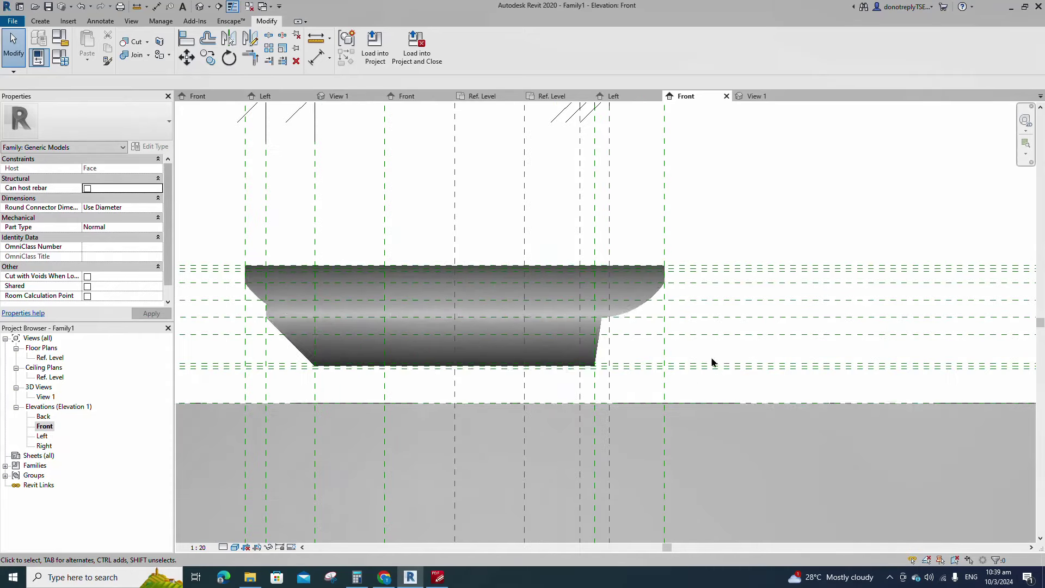
{"action": "scroll", "coordinate": [557, 234], "scroll_direction": "down", "scroll_amount": 2}
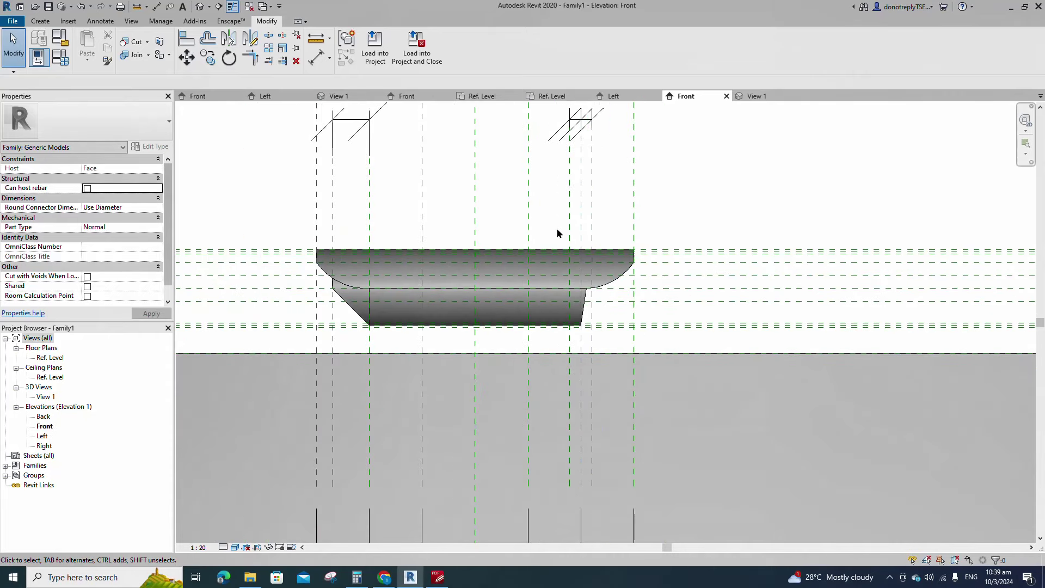
{"action": "key", "text": "r"}
{"action": "key", "text": "p"}
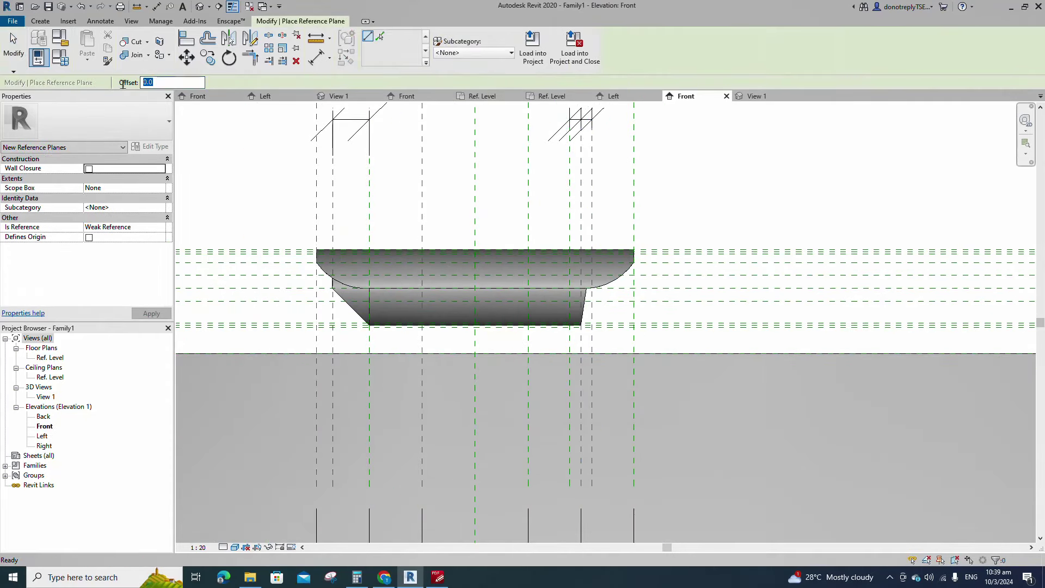
{"action": "left_click", "coordinate": [570, 419]}
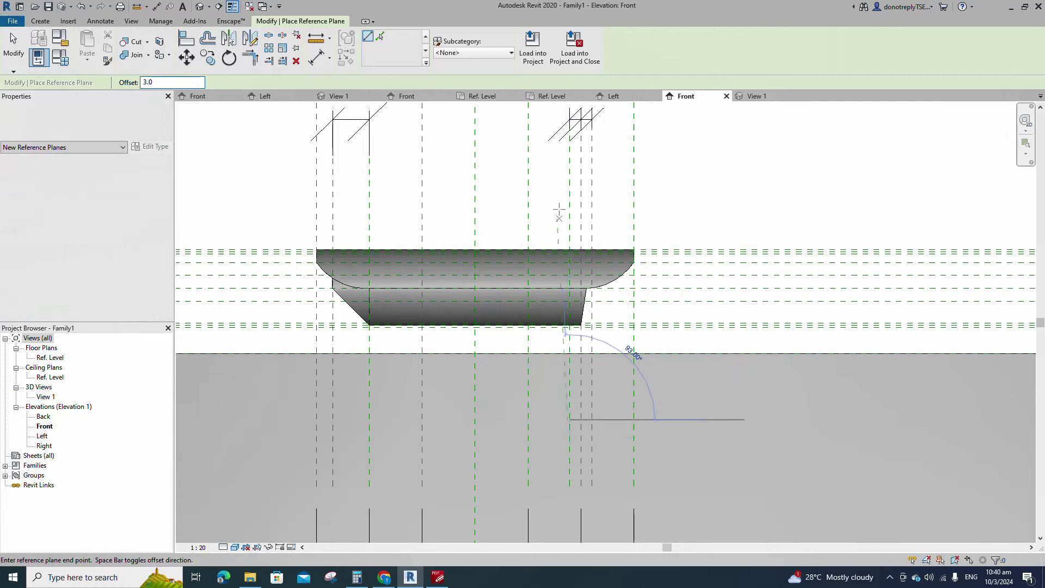
{"action": "left_click", "coordinate": [569, 181]}
Place an aligned dimension between the new vertical reference plane and the neighboring plane at the revolved ring's inner end.
{"action": "left_click", "coordinate": [316, 57]}
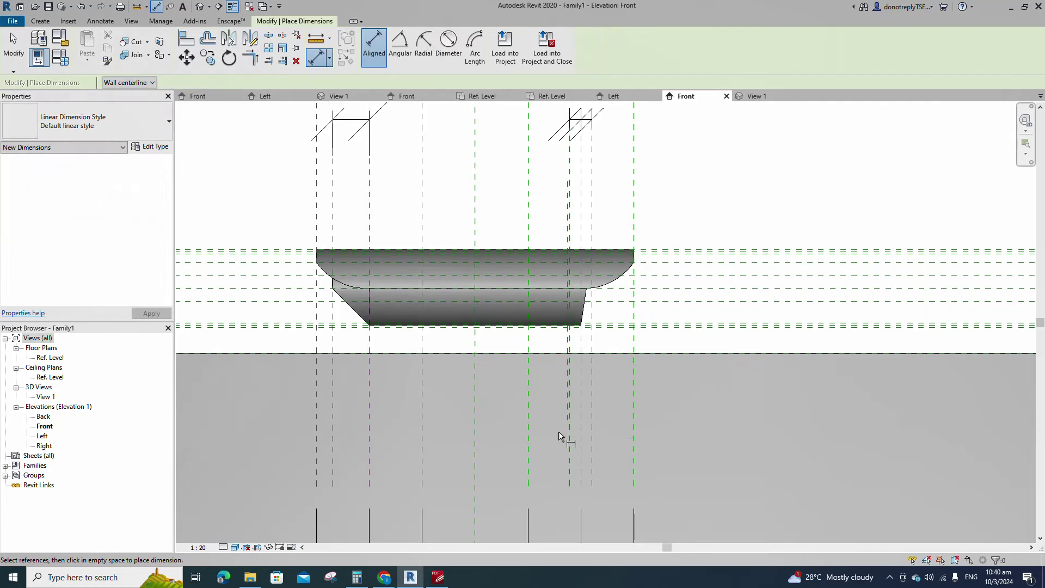
{"action": "left_click", "coordinate": [566, 410]}
{"action": "left_click", "coordinate": [570, 404]}
{"action": "left_click", "coordinate": [772, 438]}
{"action": "scroll", "coordinate": [581, 398], "scroll_direction": "down", "scroll_amount": 1}
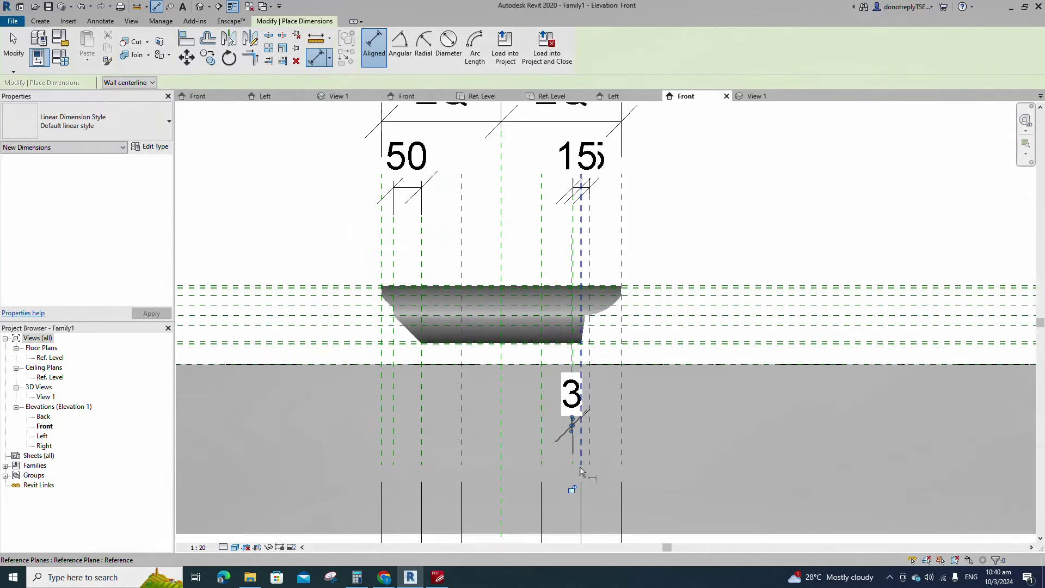
{"action": "scroll", "coordinate": [575, 326], "scroll_direction": "up", "scroll_amount": 3}
{"action": "key", "text": "Escape"}
{"action": "key", "text": "Escape"}
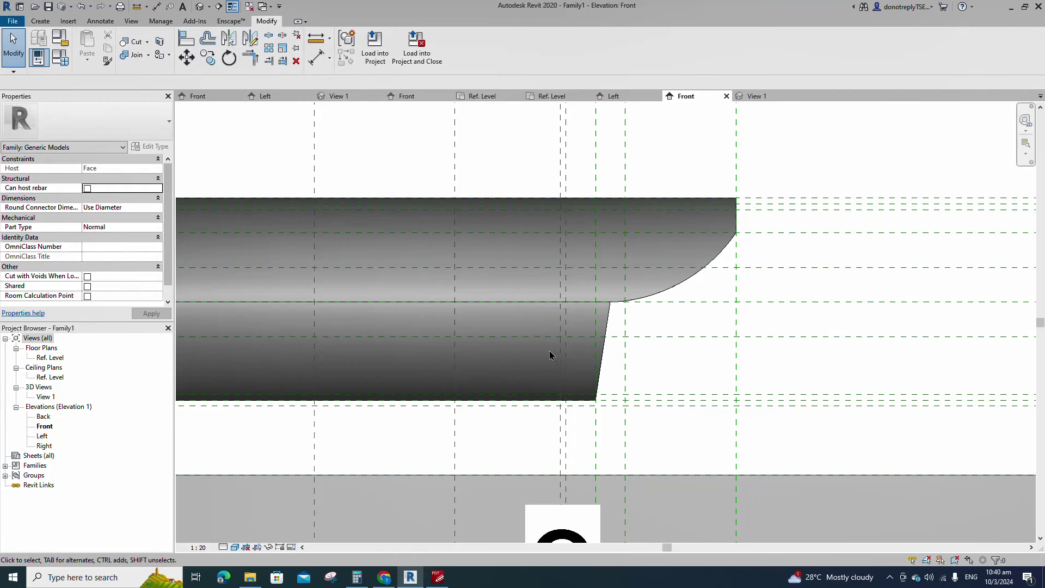
Start a revolve and sketch a thin rectangle between the 3 mm-spaced planes, from the body's centerline up to the ring's inner-edge reference plane.
{"action": "left_click", "coordinate": [41, 20]}
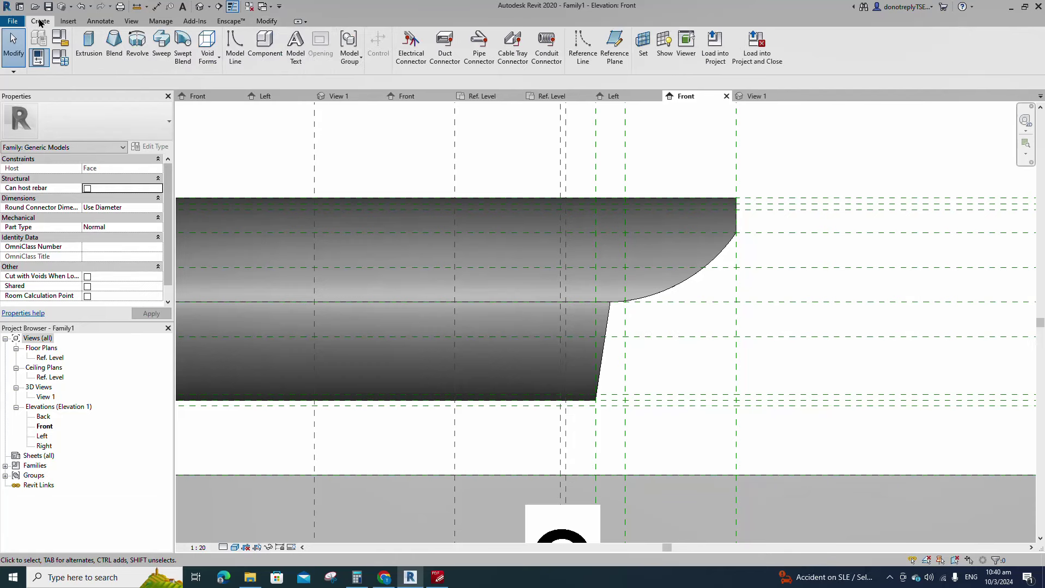
{"action": "left_click", "coordinate": [137, 47]}
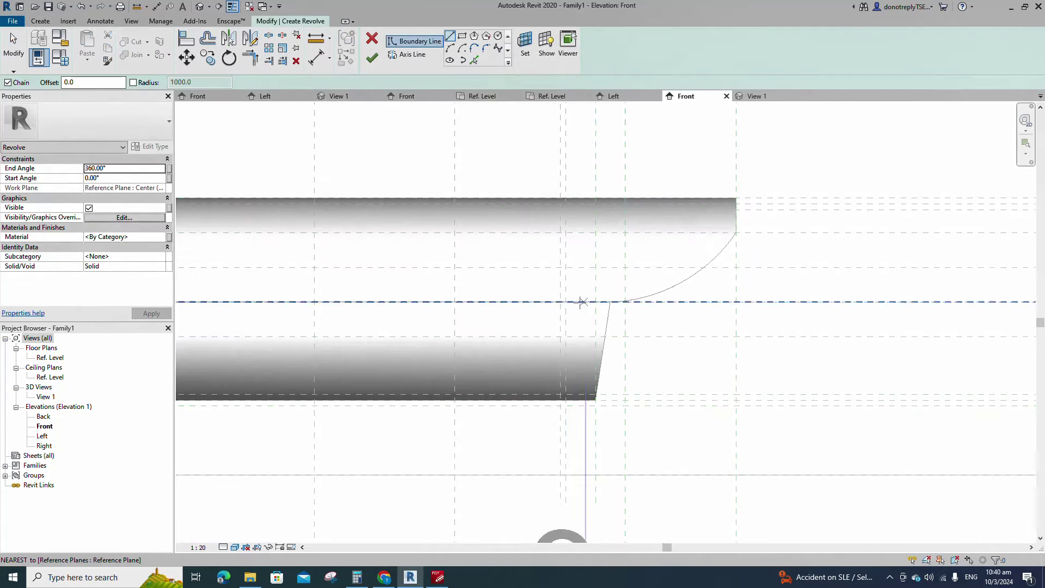
{"action": "left_click", "coordinate": [462, 36]}
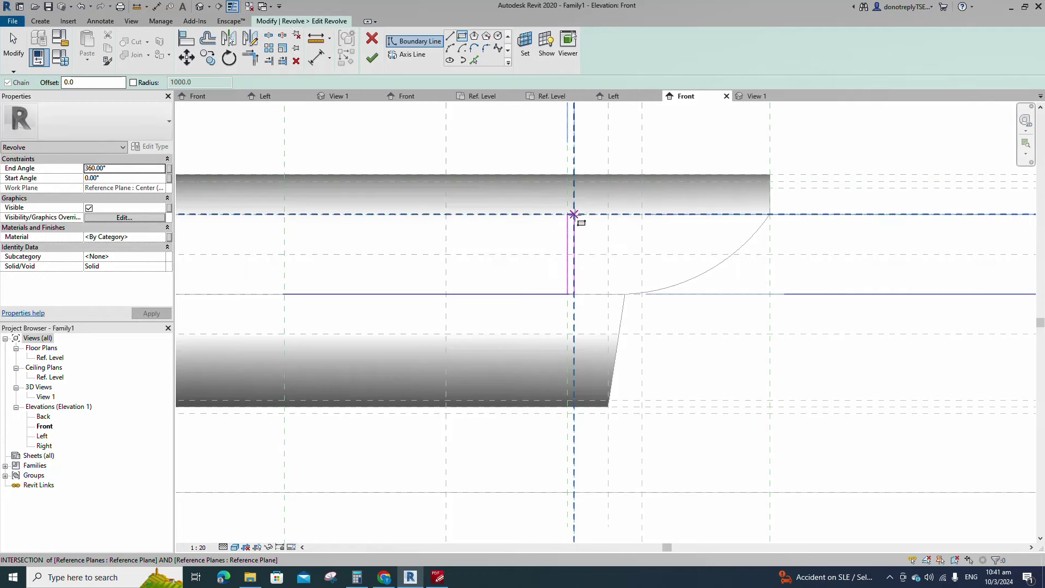
{"action": "left_click", "coordinate": [573, 214]}
{"action": "key", "text": "Escape"}
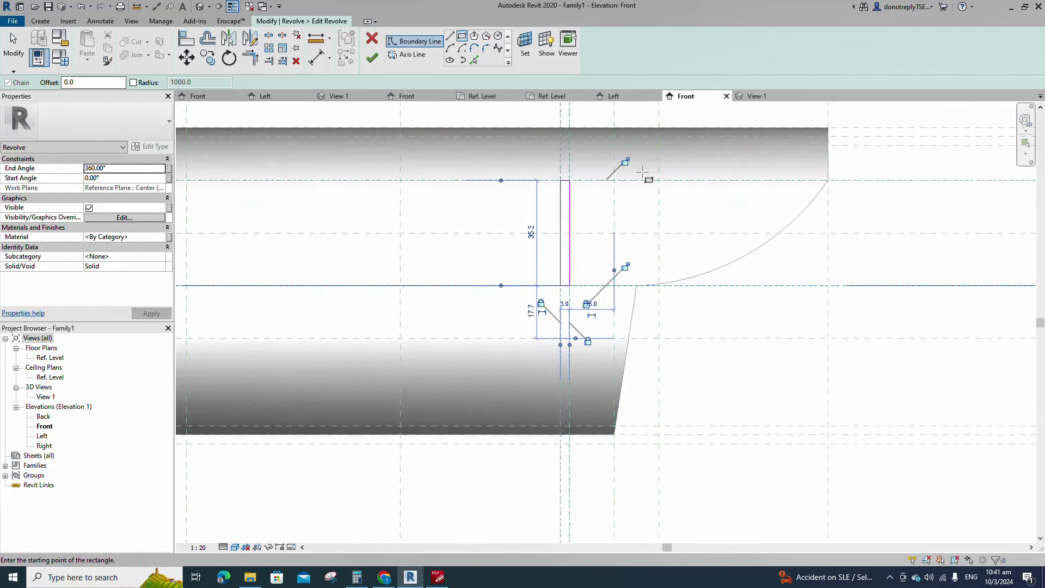
{"action": "scroll", "coordinate": [462, 245], "scroll_direction": "down", "scroll_amount": 3}
{"action": "key", "text": "Escape"}
Add an axis line along the horizontal center reference plane for the thin rectangle and finish the revolve.
{"action": "left_click", "coordinate": [407, 54]}
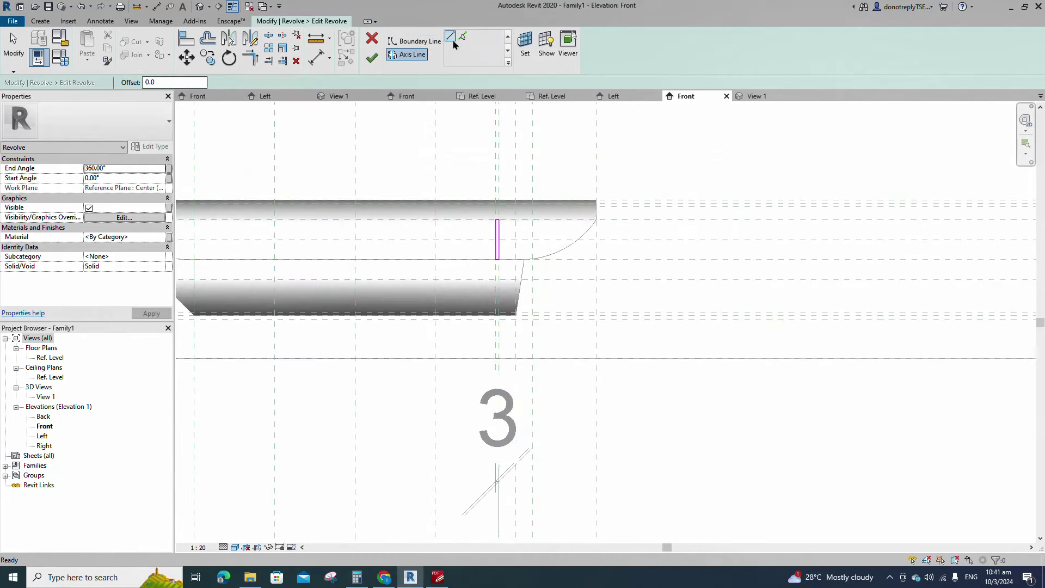
{"action": "left_click", "coordinate": [665, 261]}
{"action": "left_click", "coordinate": [371, 58]}
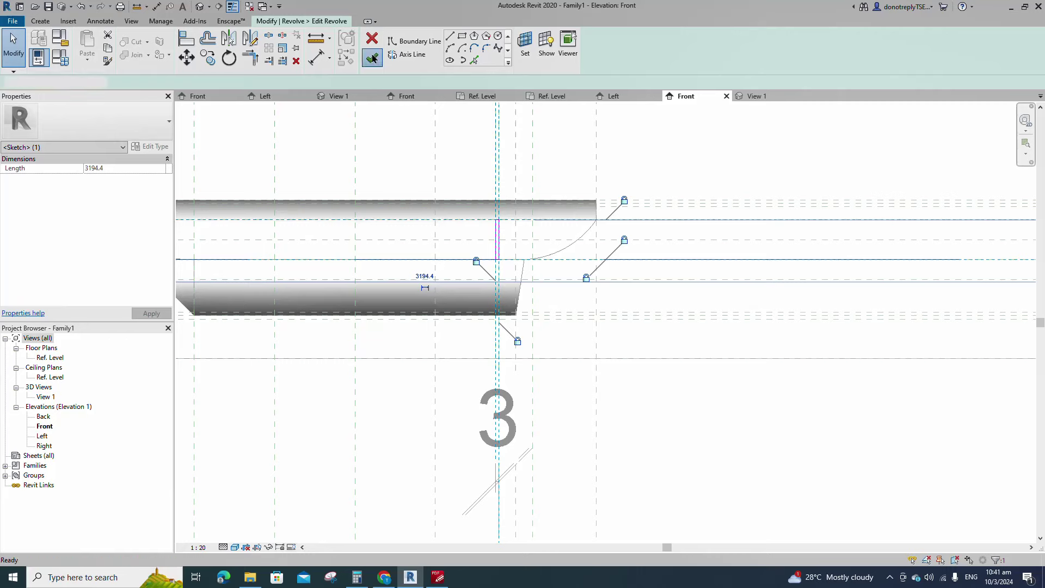
Switch the Front elevation to Wireframe display and inspect the thin revolved disc by selecting it.
{"action": "left_click", "coordinate": [224, 547]}
{"action": "left_click", "coordinate": [235, 547]}
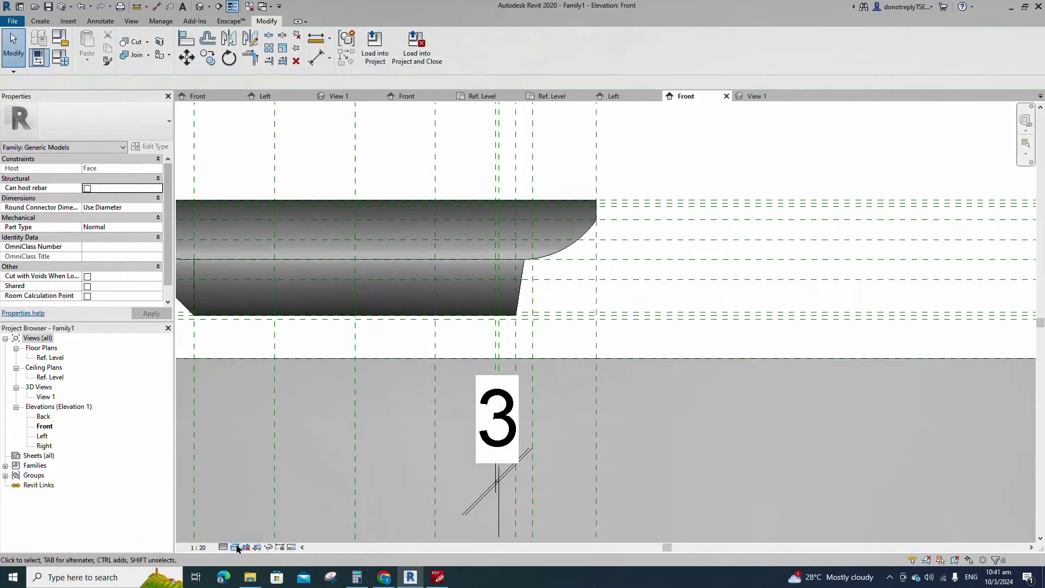
{"action": "left_click", "coordinate": [259, 483]}
{"action": "scroll", "coordinate": [498, 303], "scroll_direction": "up", "scroll_amount": 1}
{"action": "left_click", "coordinate": [497, 229]}
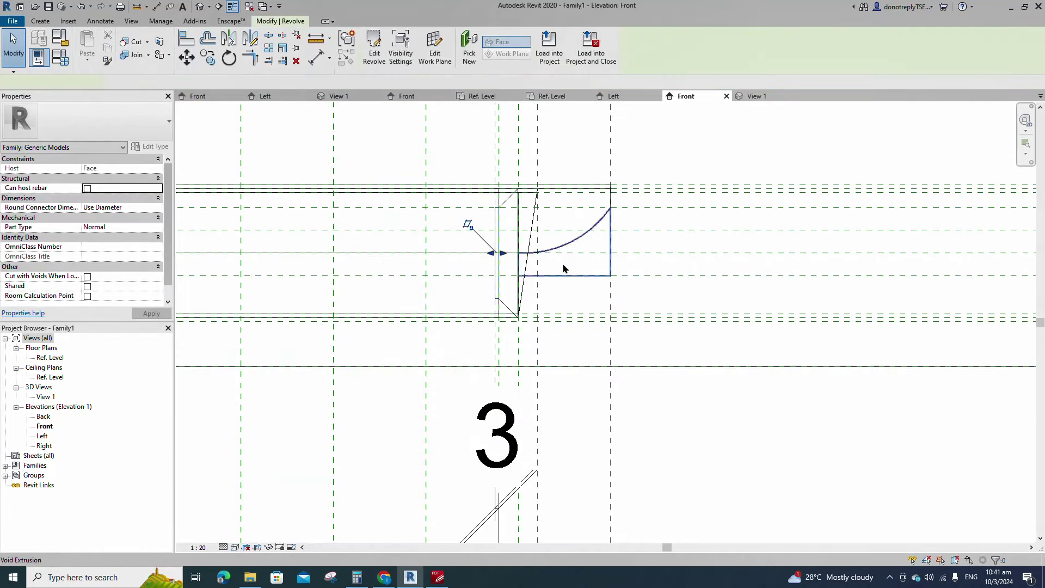
{"action": "left_click", "coordinate": [650, 286]}
{"action": "scroll", "coordinate": [602, 322], "scroll_direction": "down", "scroll_amount": 3}
In the 3D view, select the revolved disc and create a new material for it named M_Glazy Black.
{"action": "double_click", "coordinate": [50, 399]}
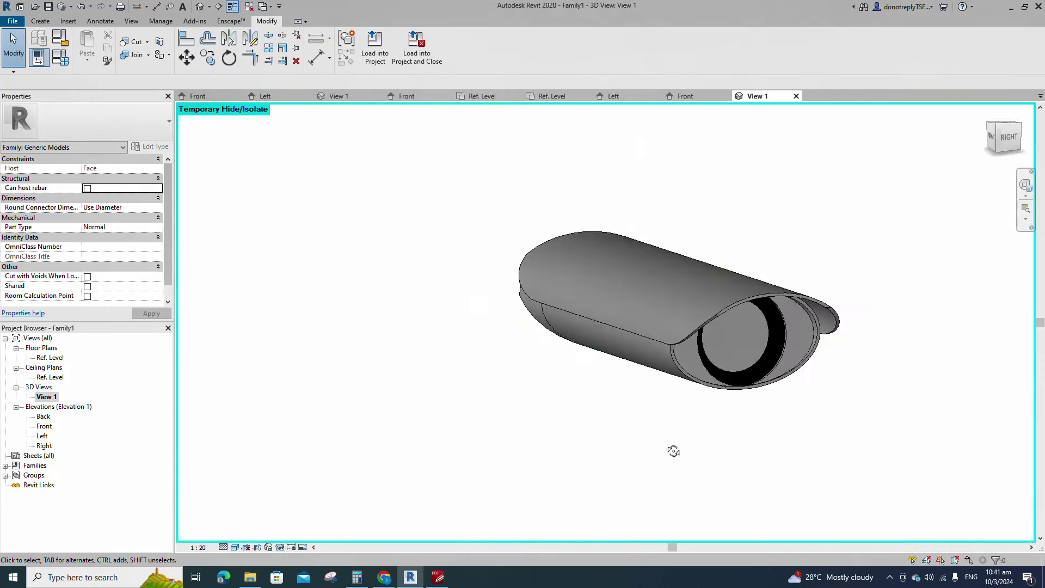
{"action": "middle_click_drag", "start_coordinate": [674, 450], "coordinate": [716, 462], "text": "shift"}
{"action": "scroll", "coordinate": [782, 424], "scroll_direction": "up", "scroll_amount": 2}
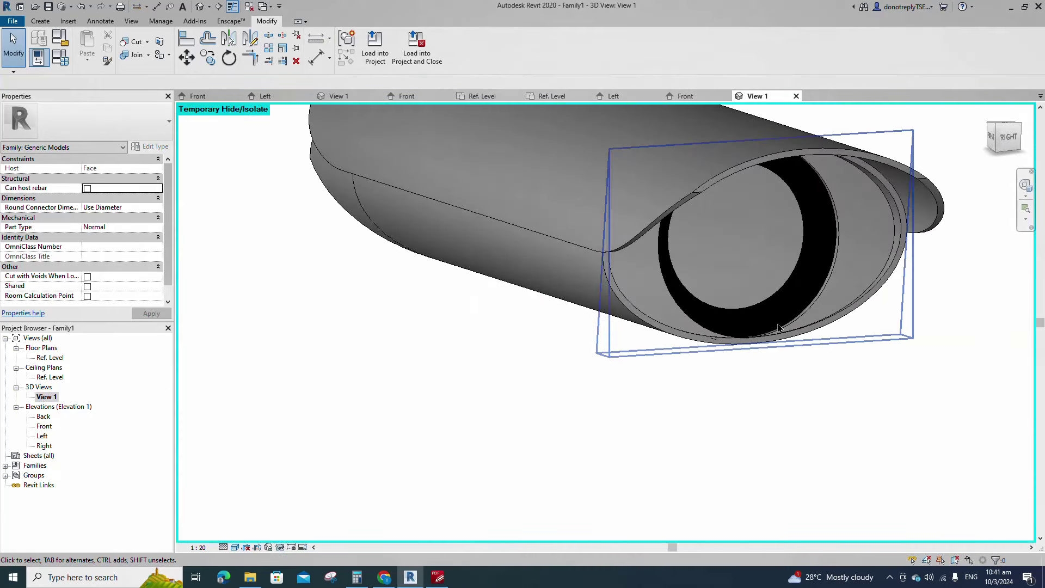
{"action": "left_click", "coordinate": [815, 250]}
{"action": "scroll", "coordinate": [846, 375], "scroll_direction": "down", "scroll_amount": 3}
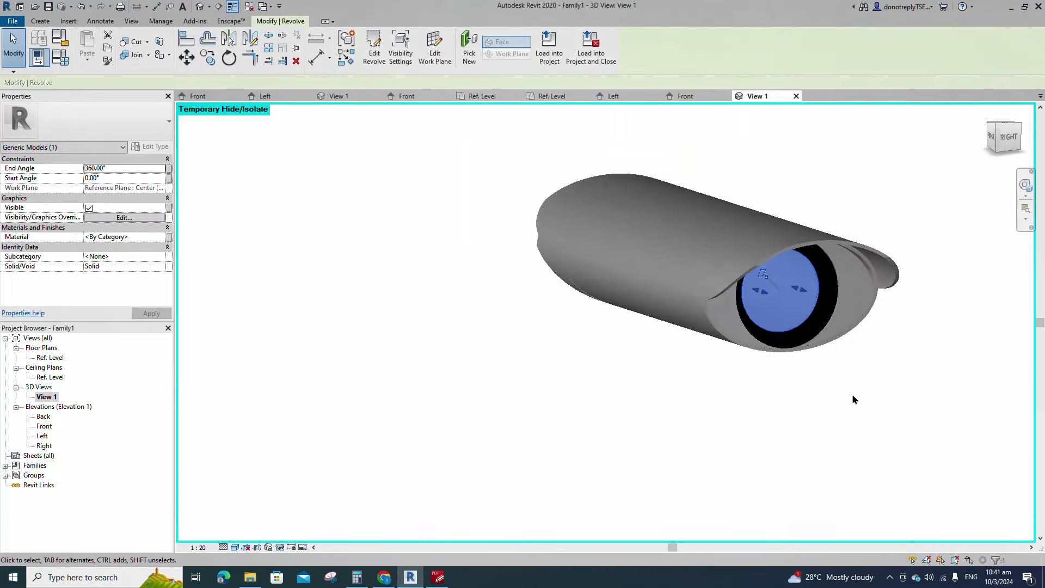
{"action": "left_click", "coordinate": [161, 237]}
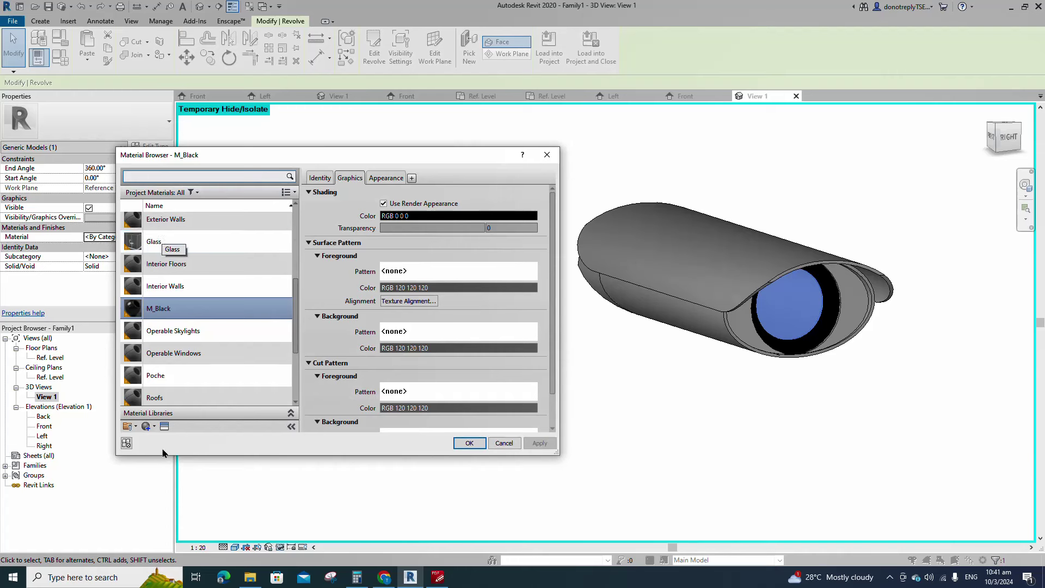
{"action": "right_click", "coordinate": [178, 305]}
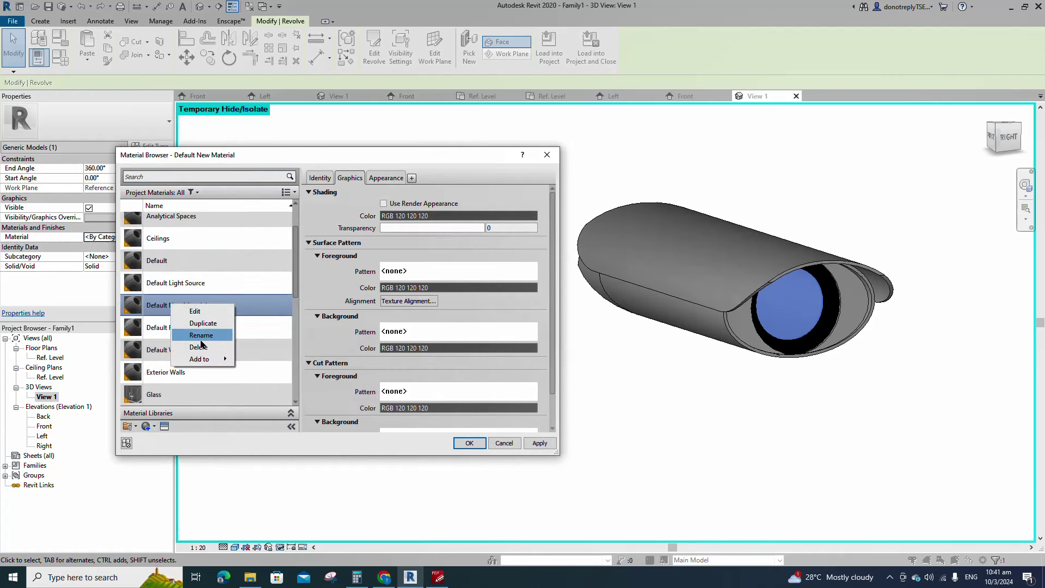
{"action": "left_click", "coordinate": [202, 341]}
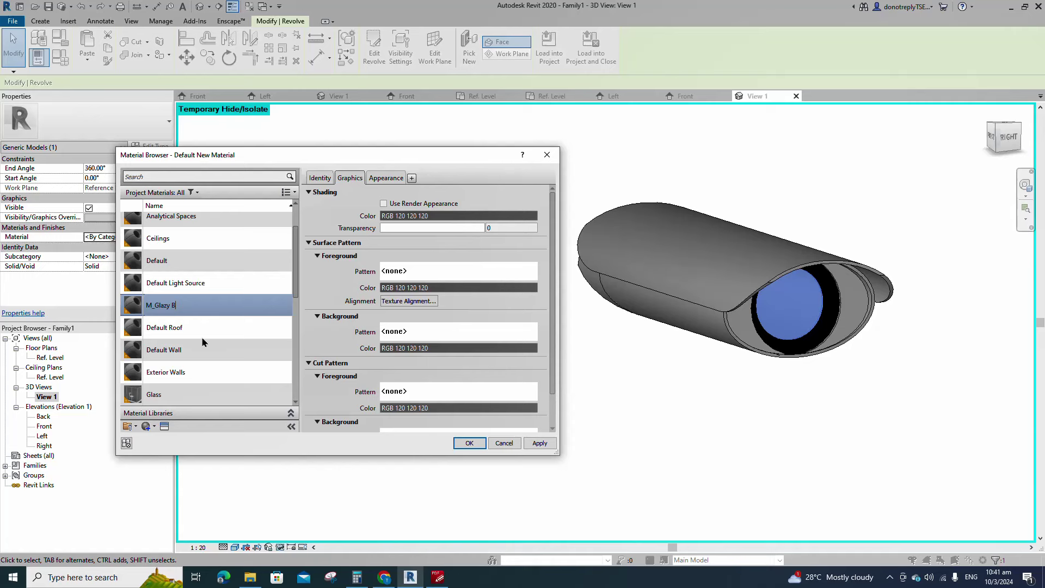
{"action": "type", "text": "M_Glazy Black"}
{"action": "left_click", "coordinate": [536, 444]}
Give M_Glazy Black the Glazed - Black appearance from the Metallic Paint category of the Appearance Library.
{"action": "left_click", "coordinate": [165, 426]}
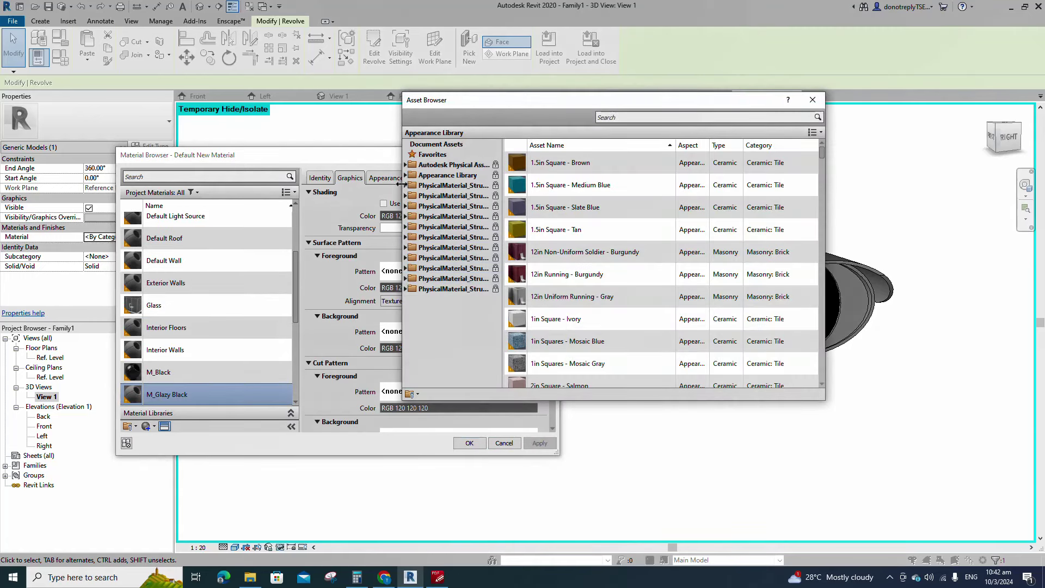
{"action": "left_click", "coordinate": [404, 176]}
{"action": "left_click", "coordinate": [447, 302]}
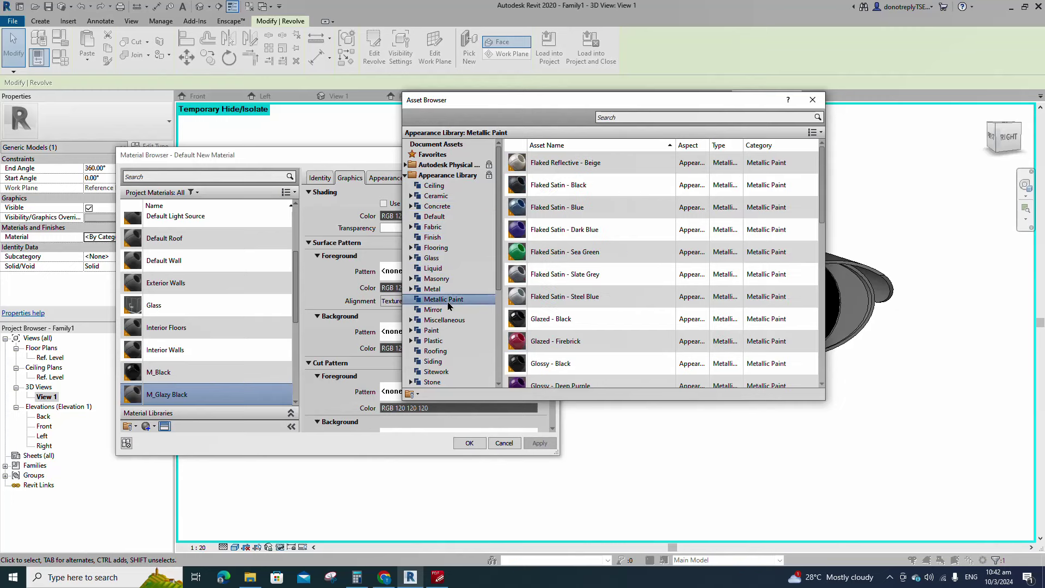
{"action": "left_click", "coordinate": [810, 319]}
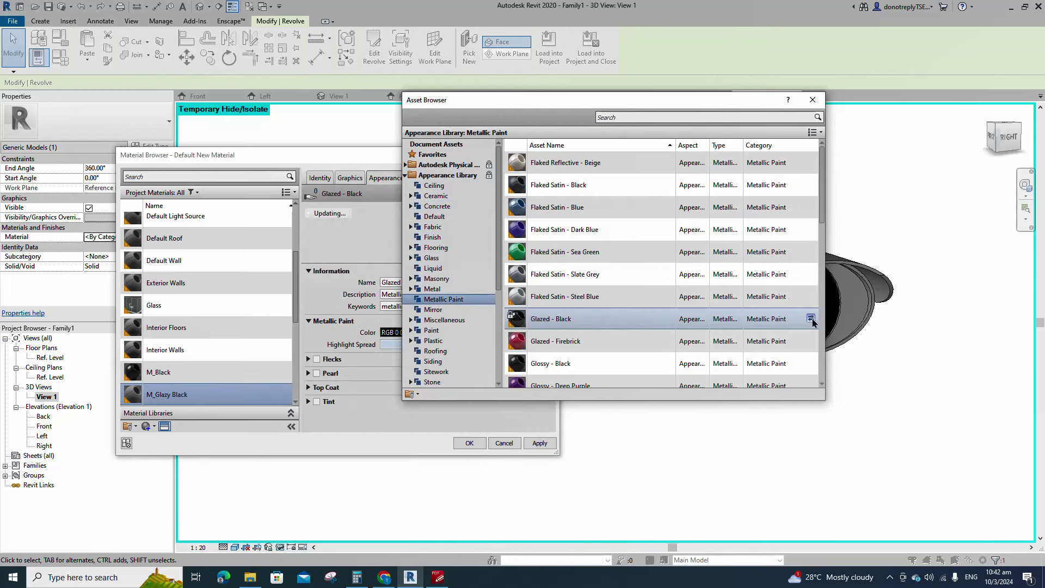
{"action": "left_click", "coordinate": [812, 100]}
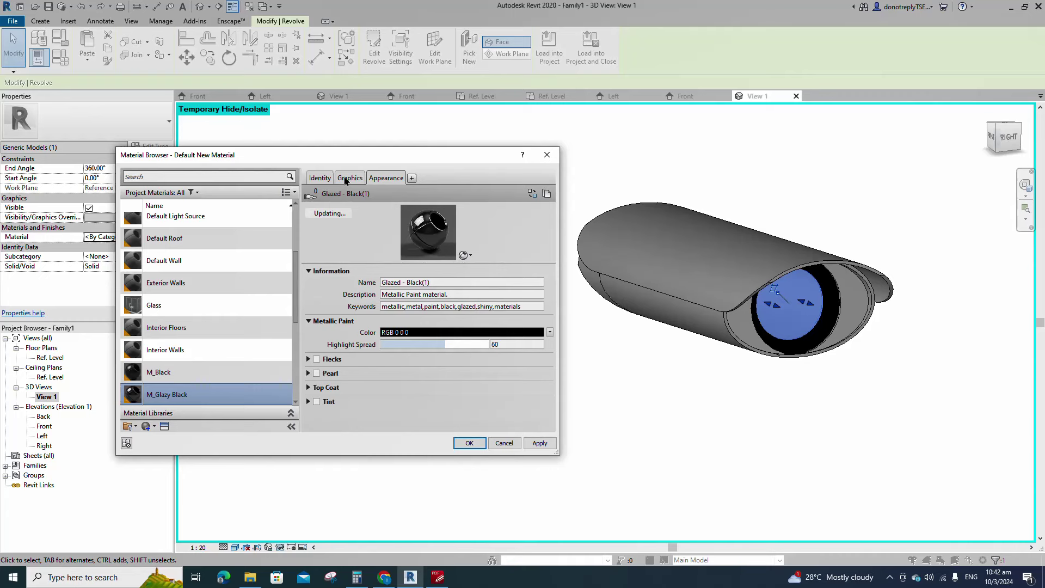
Set M_Glazy Black's shading to use its render appearance and assign the material to the disc.
{"action": "left_click", "coordinate": [346, 180]}
{"action": "left_click", "coordinate": [384, 204]}
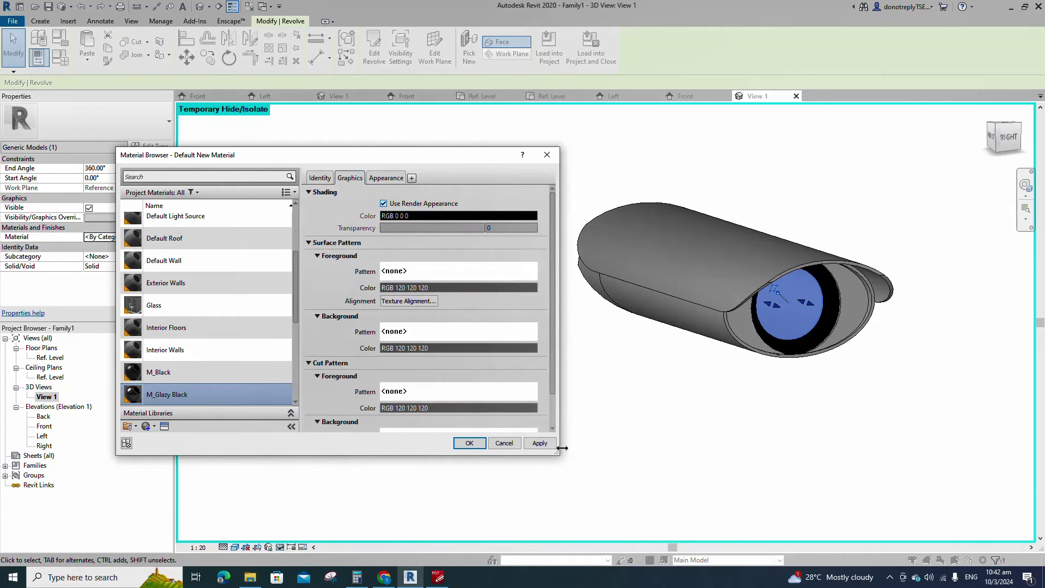
{"action": "left_click", "coordinate": [469, 443]}
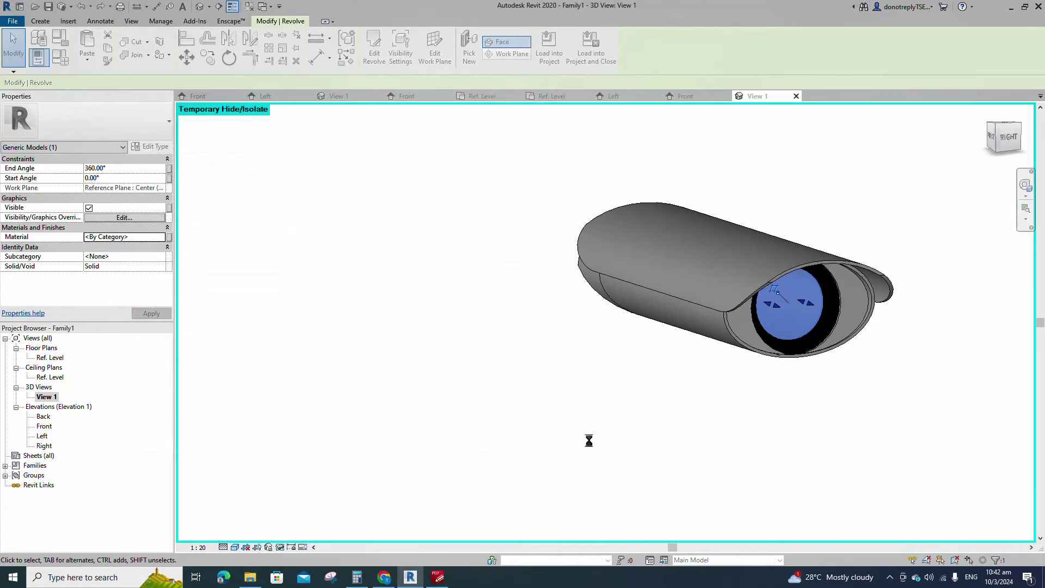
{"action": "left_click", "coordinate": [589, 440]}
Switch the 3D view to the Realistic visual style and examine the black ring and disc.
{"action": "scroll", "coordinate": [857, 366], "scroll_direction": "up", "scroll_amount": 3}
{"action": "left_click", "coordinate": [268, 547]}
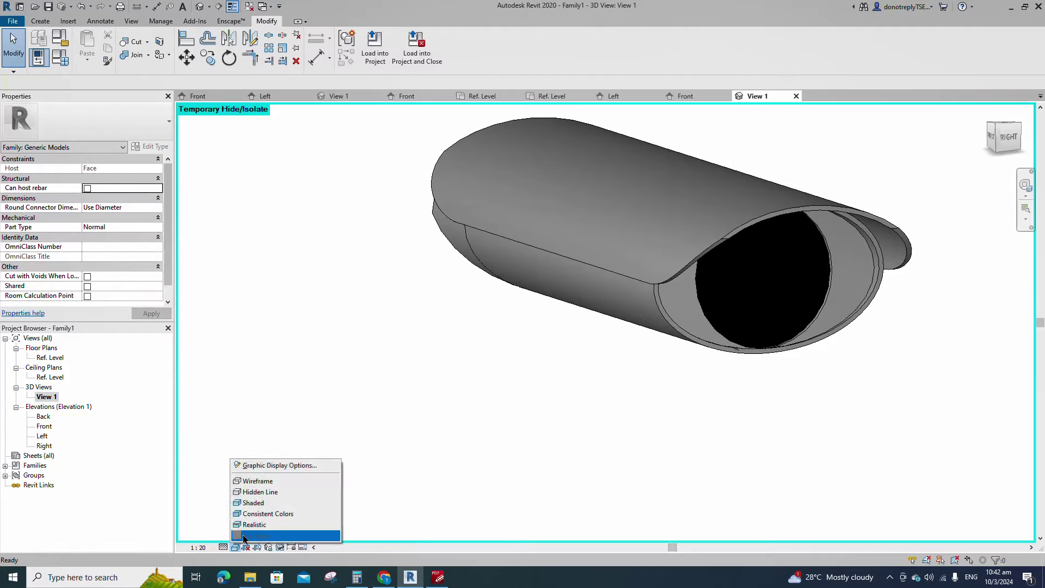
{"action": "left_click", "coordinate": [262, 527]}
{"action": "middle_click_drag", "start_coordinate": [814, 373], "coordinate": [797, 445], "text": "shift"}
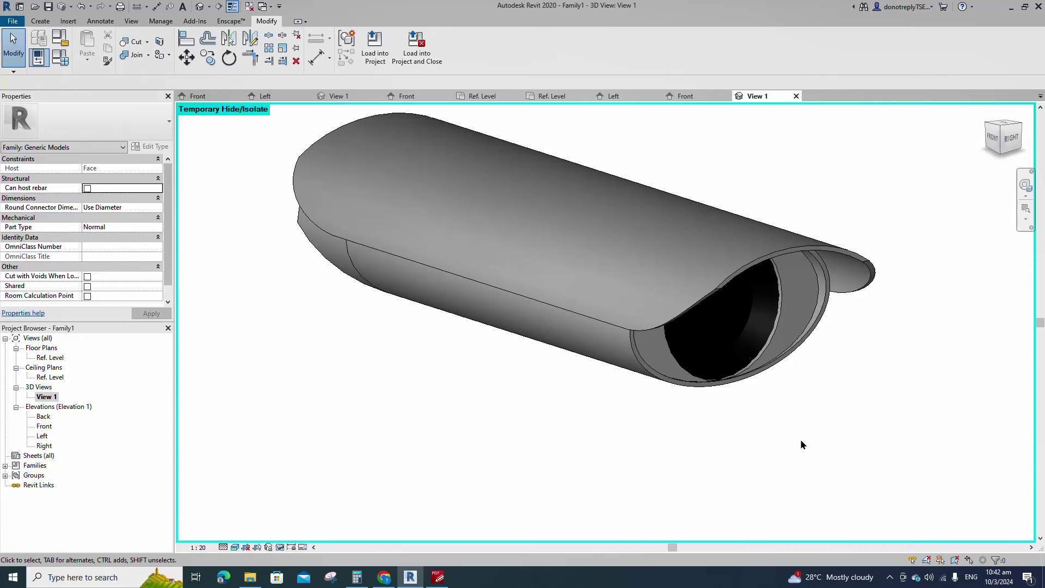
{"action": "scroll", "coordinate": [804, 440], "scroll_direction": "down", "scroll_amount": 1}
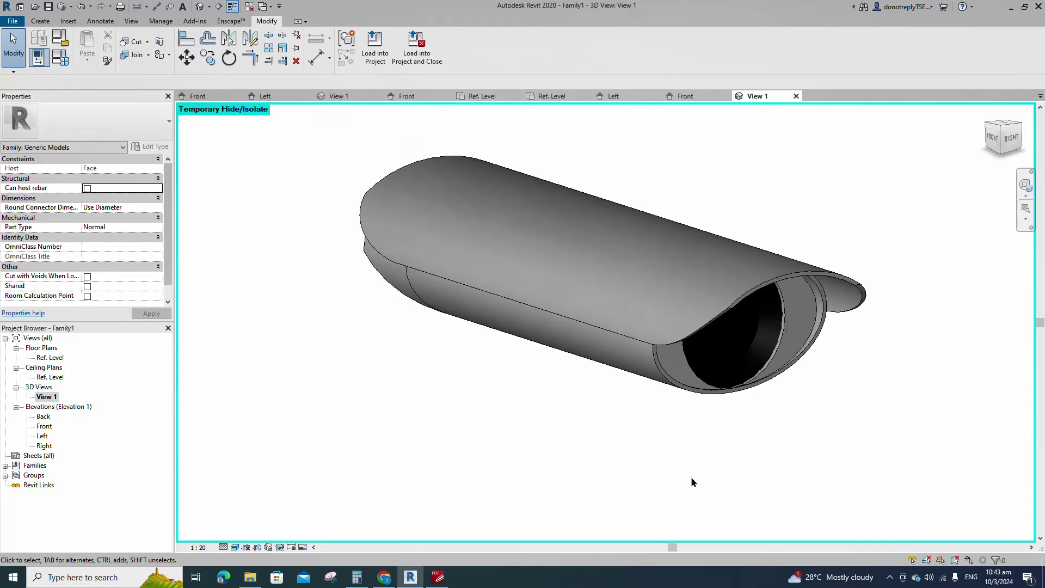
In the Front elevation, add vertical reference planes offset 35 mm either side of the center plane and mirror the left one about its outer neighbor.
{"action": "double_click", "coordinate": [44, 426]}
{"action": "left_click", "coordinate": [552, 261]}
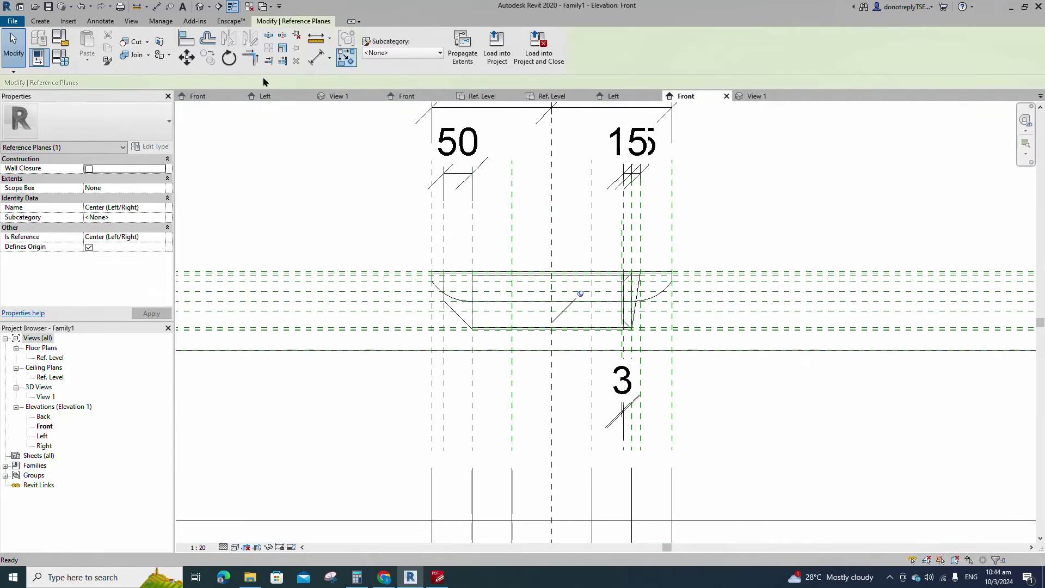
{"action": "key", "text": "r"}
{"action": "key", "text": "p"}
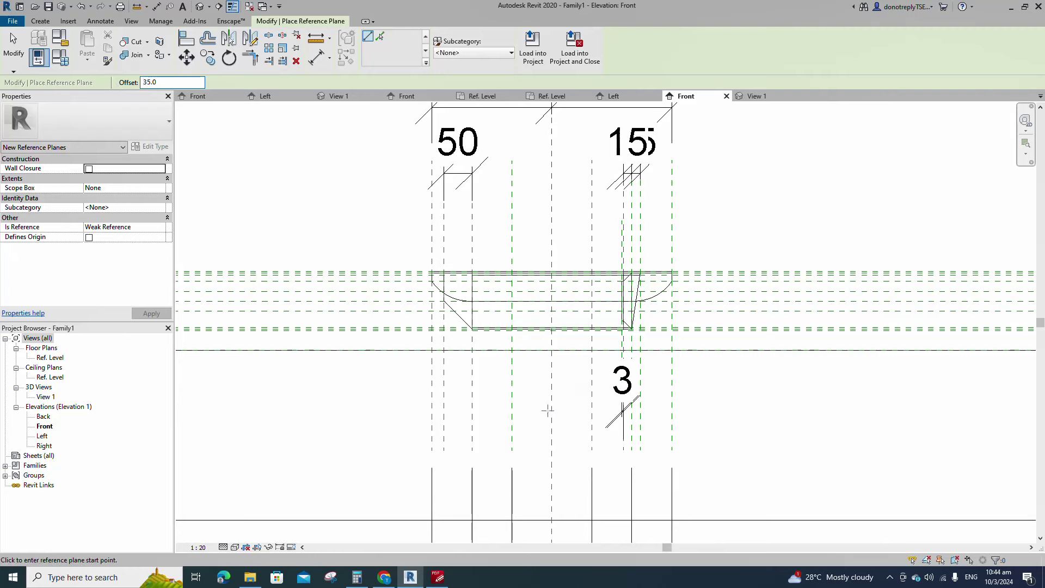
{"action": "left_click", "coordinate": [550, 400]}
{"action": "left_click", "coordinate": [551, 223]}
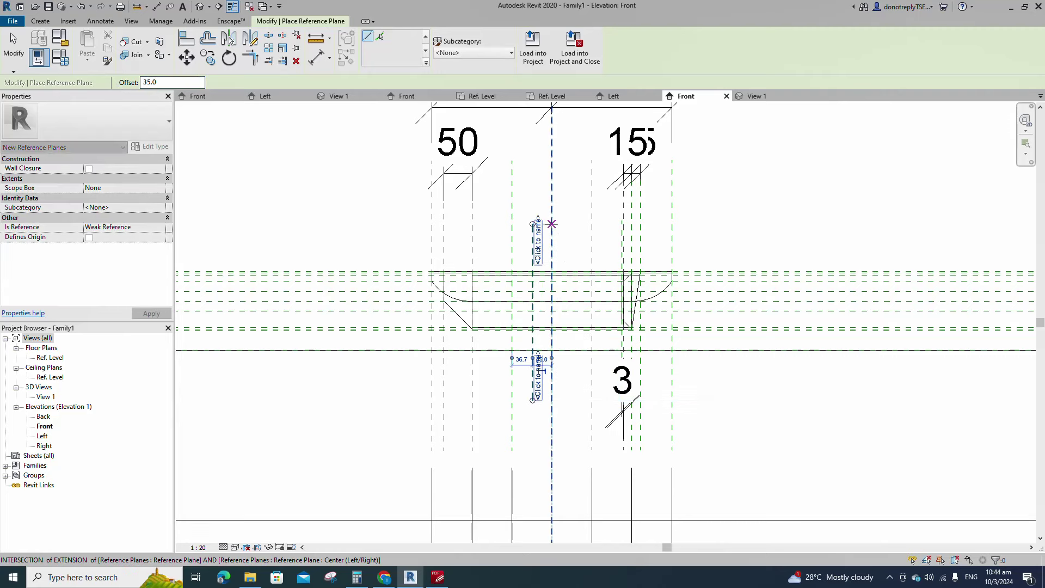
{"action": "left_click", "coordinate": [552, 220]}
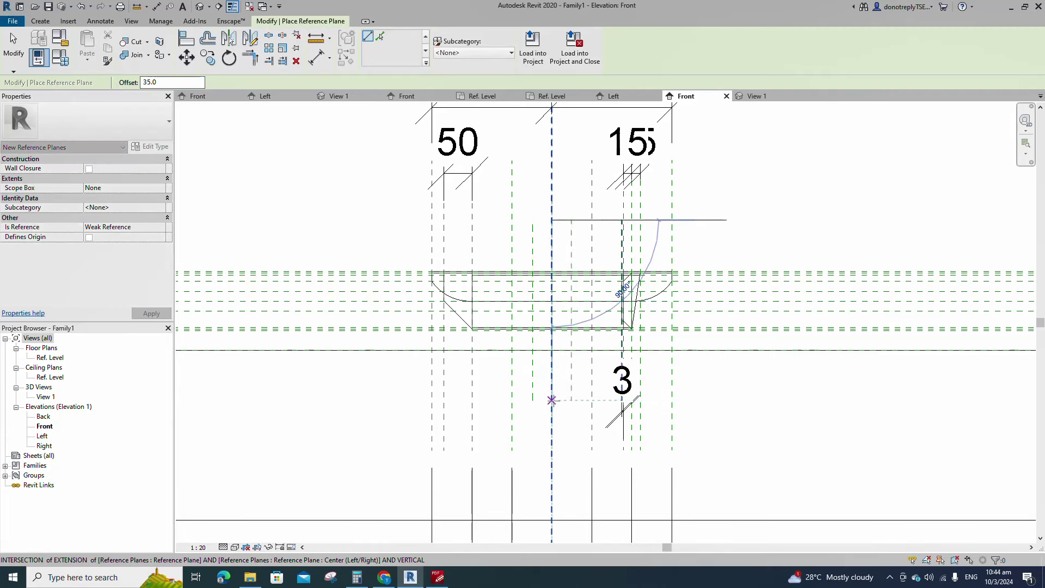
{"action": "left_click", "coordinate": [551, 399]}
{"action": "key", "text": "Escape"}
{"action": "left_click", "coordinate": [228, 38]}
{"action": "left_click", "coordinate": [511, 234]}
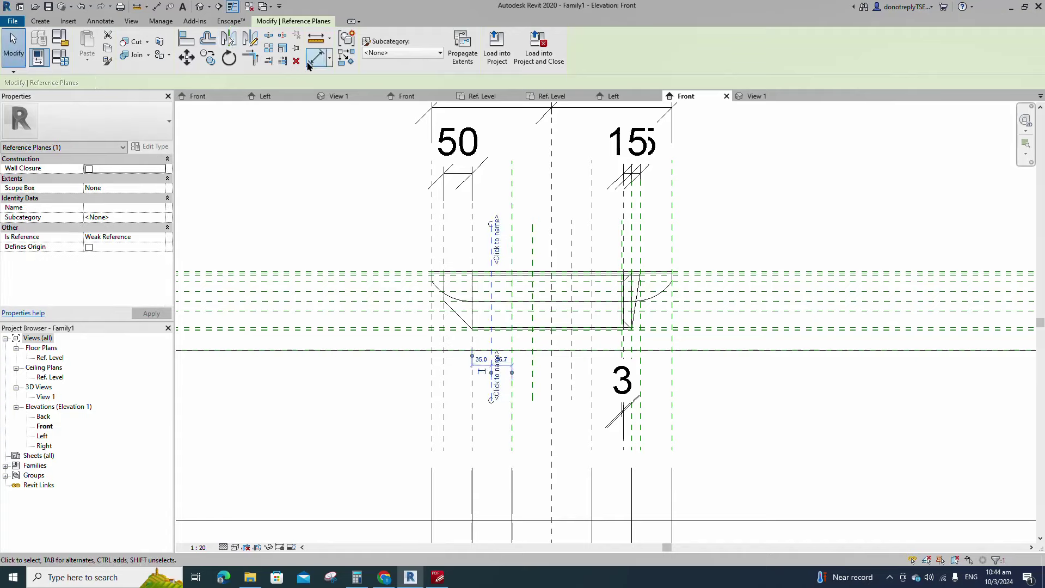
Add an equalized aligned dimension across the mirrored reference plane and its two neighboring planes.
{"action": "left_click", "coordinate": [315, 59]}
{"action": "left_click", "coordinate": [472, 379]}
{"action": "left_click", "coordinate": [491, 388]}
{"action": "left_click", "coordinate": [511, 390]}
{"action": "scroll", "coordinate": [492, 318], "scroll_direction": "down", "scroll_amount": 2}
{"action": "scroll", "coordinate": [469, 408], "scroll_direction": "up", "scroll_amount": 2}
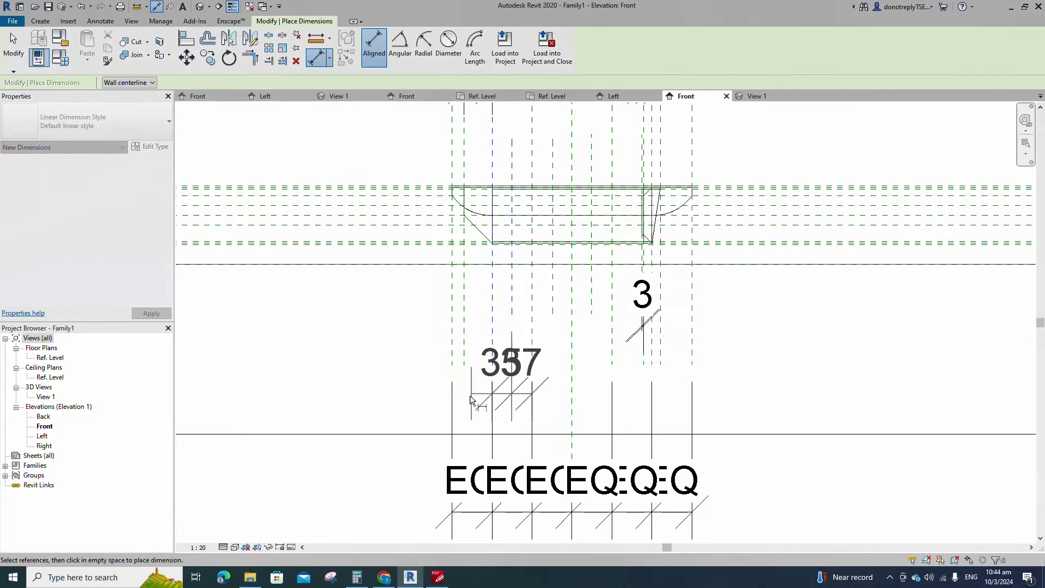
{"action": "left_click", "coordinate": [473, 397]}
{"action": "left_click", "coordinate": [511, 261]}
Add an equalized aligned dimension across the new plane left of center, its outer neighbor and the center plane.
{"action": "left_click", "coordinate": [532, 294]}
{"action": "left_click", "coordinate": [555, 296]}
{"action": "left_click", "coordinate": [570, 295]}
{"action": "scroll", "coordinate": [567, 343], "scroll_direction": "down", "scroll_amount": 2}
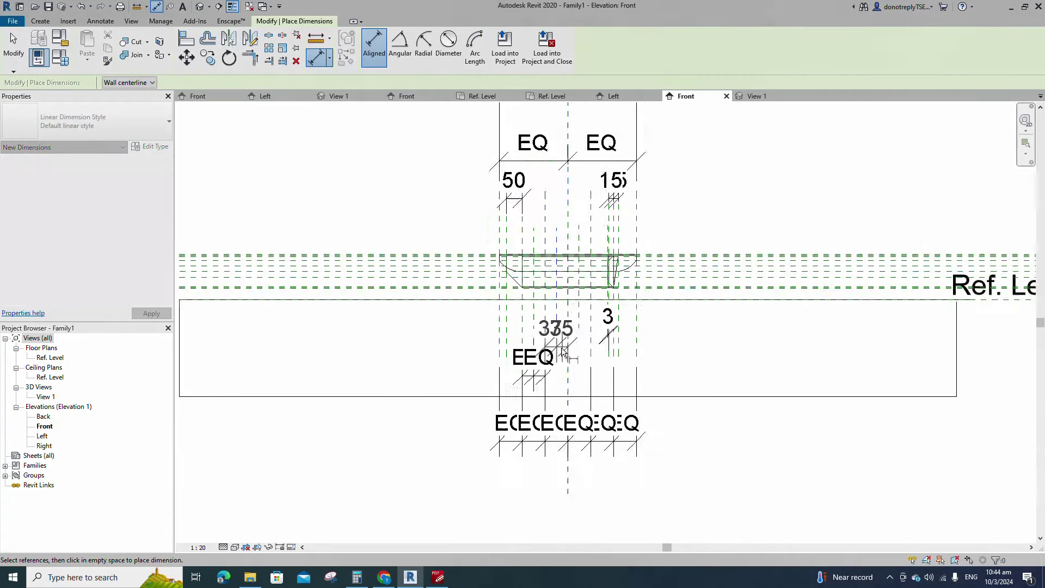
{"action": "scroll", "coordinate": [575, 350], "scroll_direction": "up", "scroll_amount": 3}
{"action": "scroll", "coordinate": [587, 382], "scroll_direction": "down", "scroll_amount": 1}
{"action": "scroll", "coordinate": [594, 392], "scroll_direction": "down", "scroll_amount": 3}
{"action": "scroll", "coordinate": [602, 403], "scroll_direction": "up", "scroll_amount": 3}
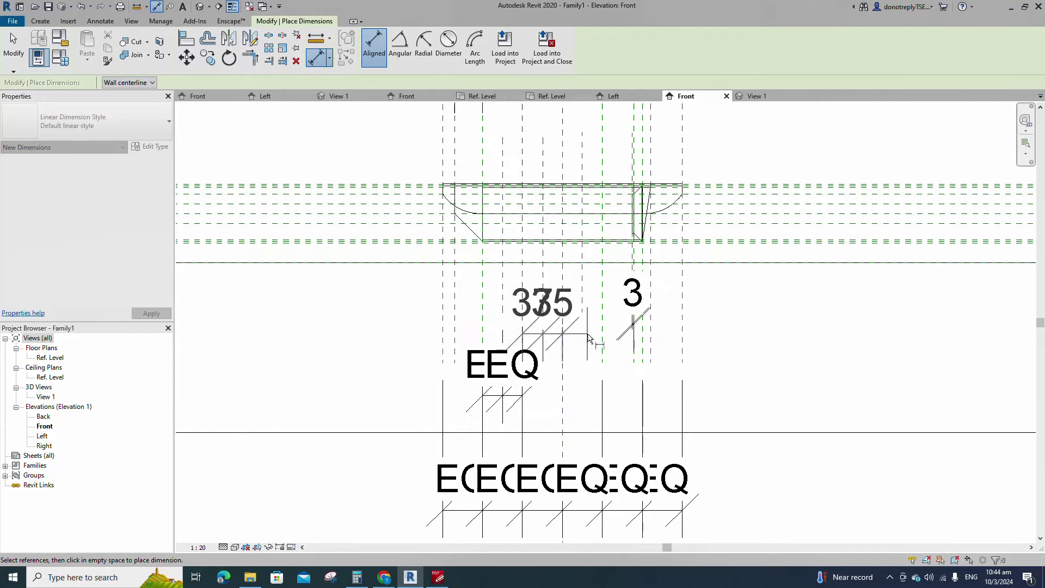
{"action": "left_click", "coordinate": [587, 333]}
{"action": "left_click", "coordinate": [542, 191]}
Add an equalized aligned dimension across the center plane, the new plane right of it and its outer neighbor.
{"action": "left_click", "coordinate": [563, 267]}
{"action": "left_click", "coordinate": [581, 270]}
{"action": "left_click", "coordinate": [602, 292]}
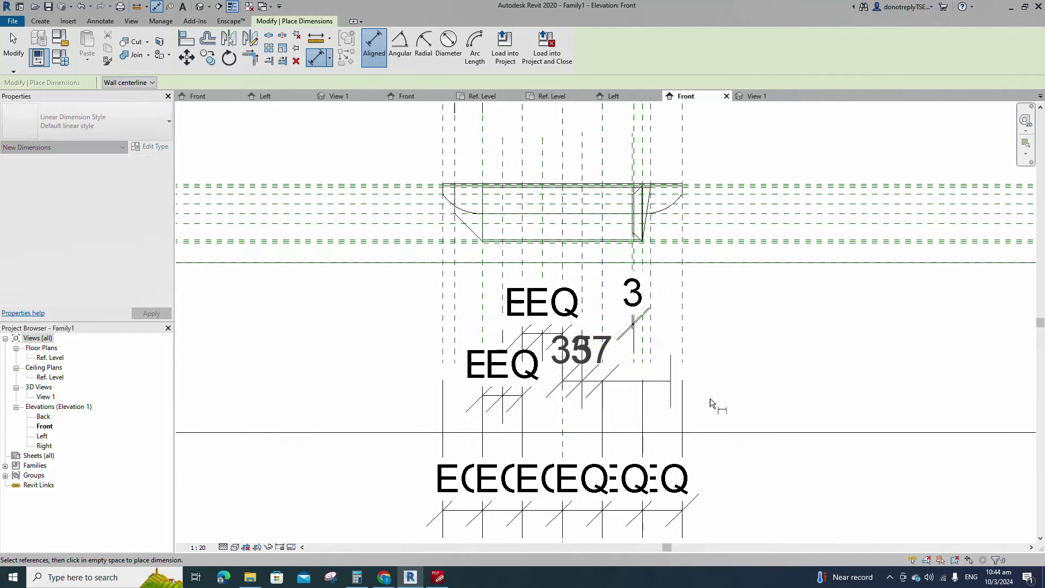
{"action": "left_click", "coordinate": [710, 397]}
{"action": "left_click", "coordinate": [583, 539]}
{"action": "scroll", "coordinate": [497, 420], "scroll_direction": "down", "scroll_amount": 1}
{"action": "key", "text": "Escape"}
Set the Front elevation's view scale to 1:10.
{"action": "left_click", "coordinate": [198, 547]}
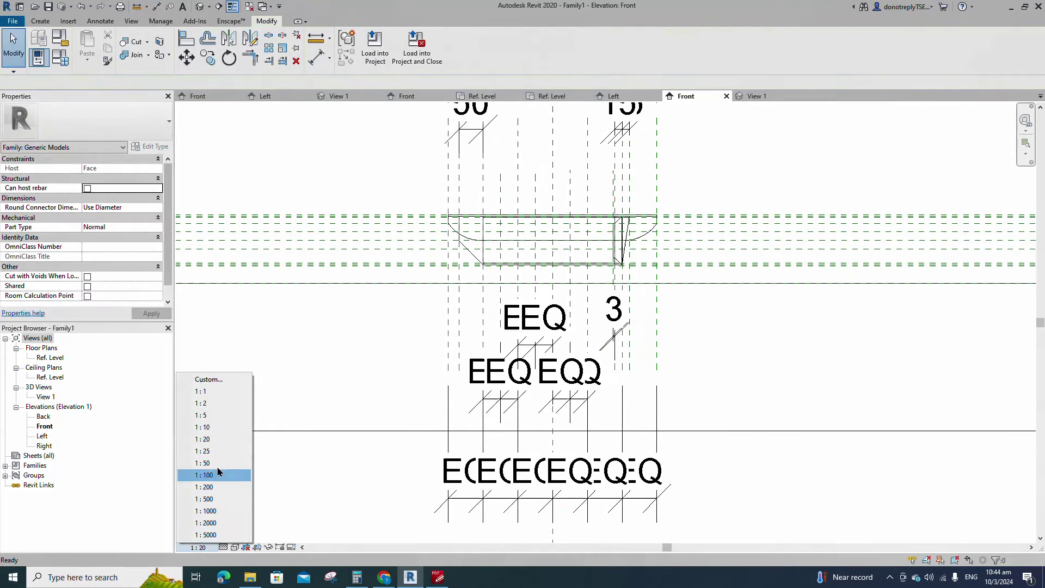
{"action": "left_click", "coordinate": [213, 427]}
{"action": "scroll", "coordinate": [653, 405], "scroll_direction": "down", "scroll_amount": 2}
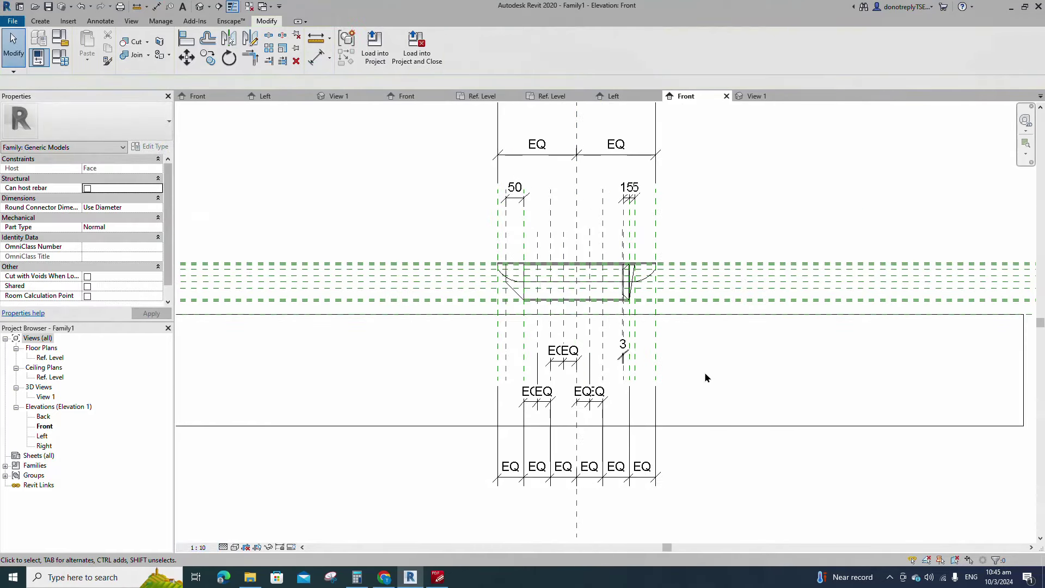
In the Ref. Level floor plan, place horizontal reference planes offset 30 mm on both sides of the Center (Front/Back) plane.
{"action": "double_click", "coordinate": [47, 358]}
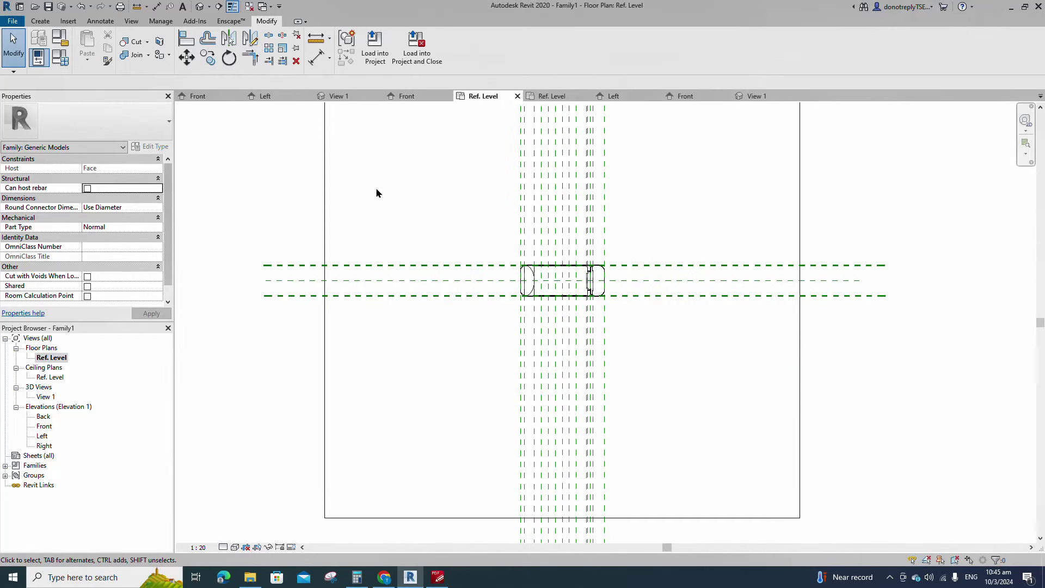
{"action": "scroll", "coordinate": [507, 219], "scroll_direction": "up", "scroll_amount": 5}
{"action": "key", "text": "r"}
{"action": "key", "text": "p"}
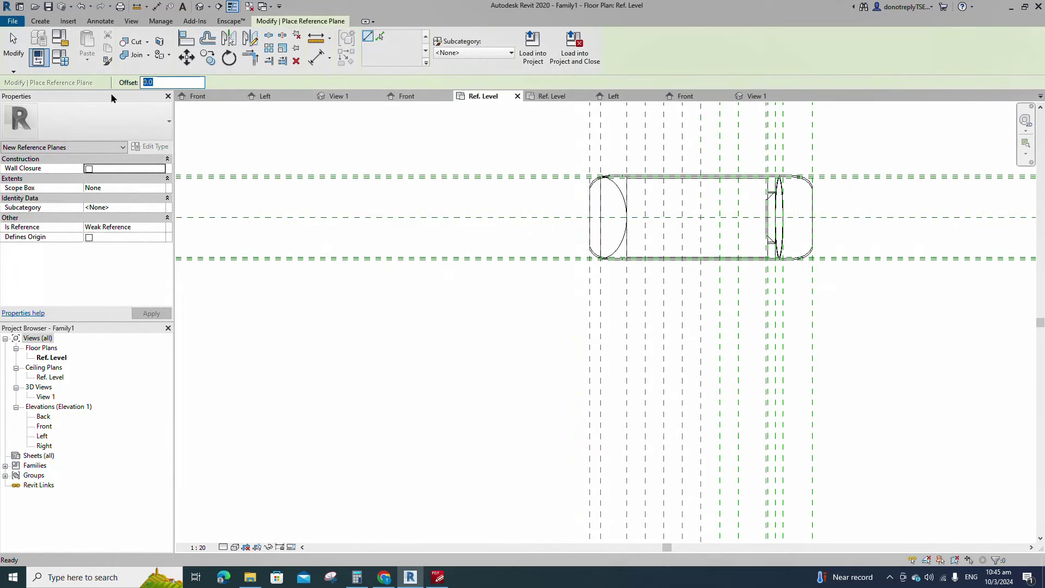
{"action": "left_click", "coordinate": [534, 219]}
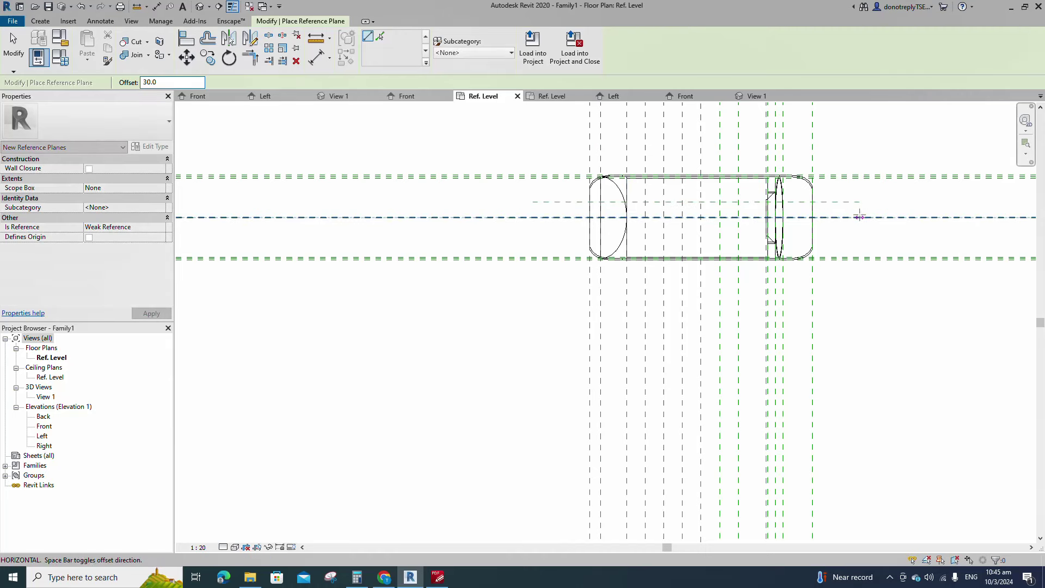
{"action": "left_click", "coordinate": [859, 217]}
Add an aligned dimension string across the two new horizontal reference planes and the Center (Front/Back) plane.
{"action": "left_click", "coordinate": [316, 57]}
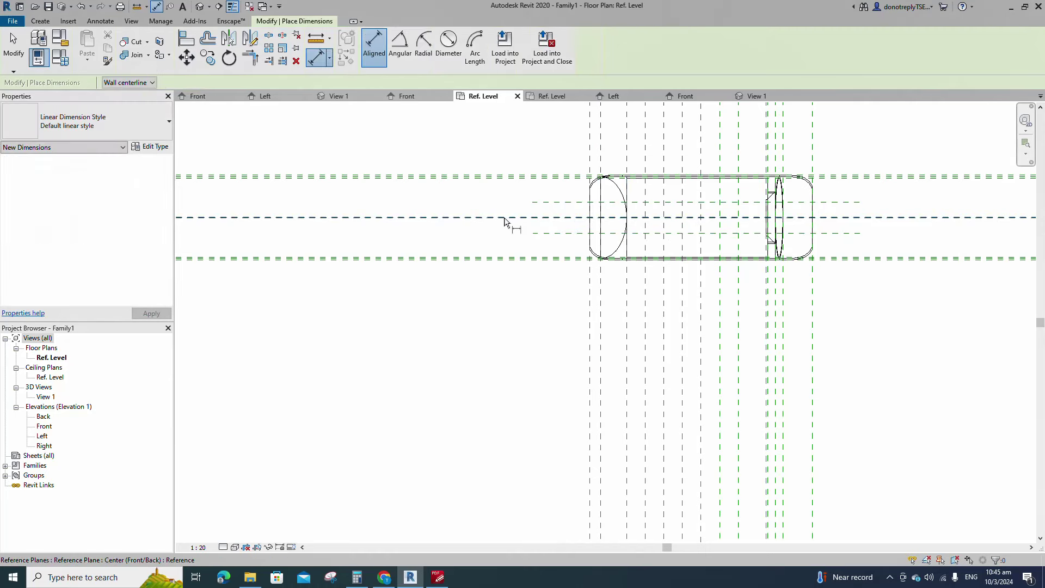
{"action": "left_click", "coordinate": [539, 201]}
{"action": "left_click", "coordinate": [541, 217]}
{"action": "left_click", "coordinate": [544, 233]}
{"action": "left_click", "coordinate": [451, 242]}
{"action": "scroll", "coordinate": [490, 228], "scroll_direction": "down", "scroll_amount": 3}
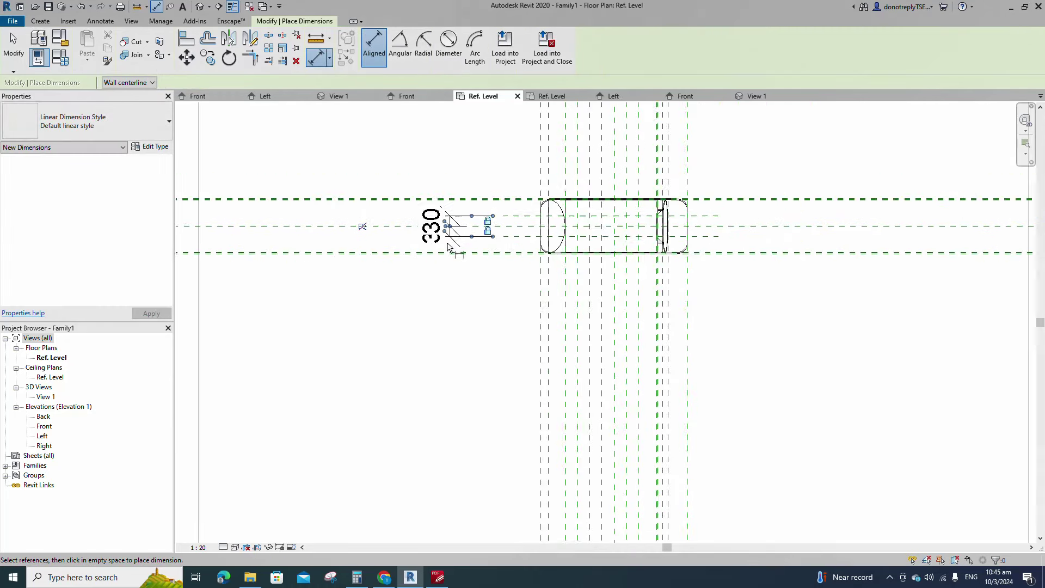
{"action": "key", "text": "Escape"}
{"action": "key", "text": "Escape"}
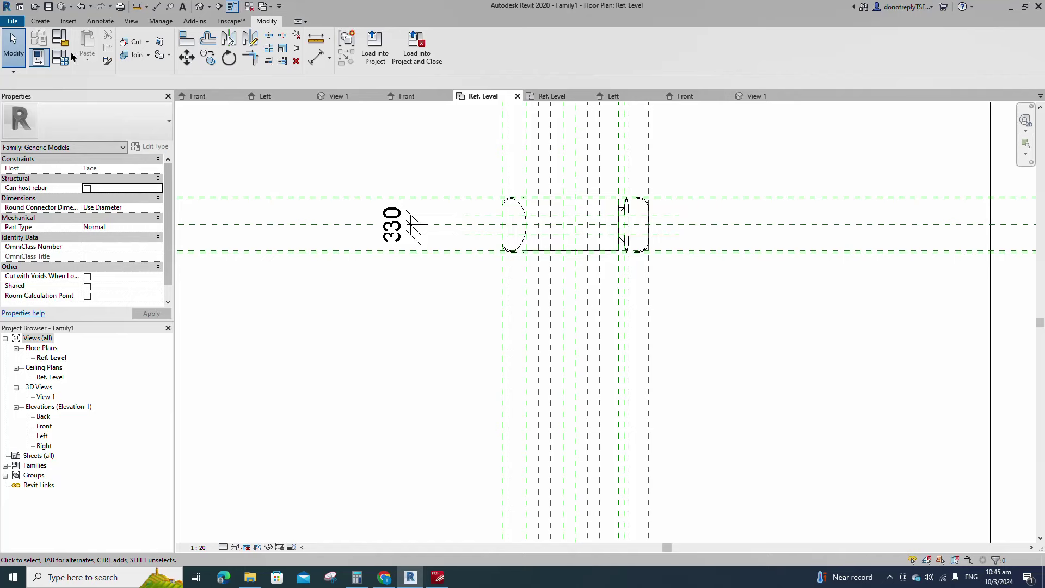
Start an extrusion and sketch a rectangle about 72 by 60 mm between the reference planes surrounding the body's center.
{"action": "left_click", "coordinate": [40, 20]}
{"action": "left_click", "coordinate": [89, 48]}
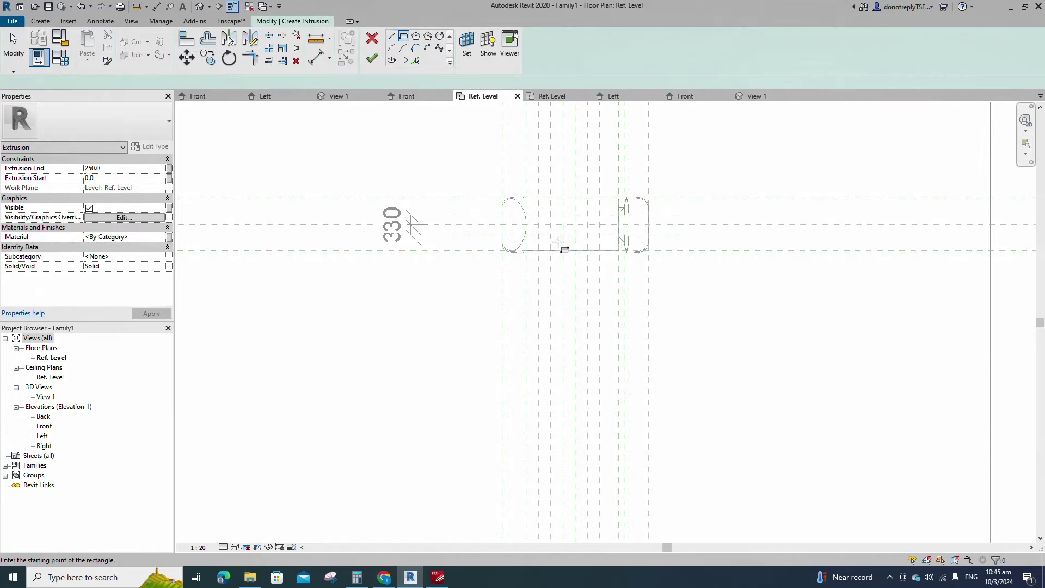
{"action": "scroll", "coordinate": [558, 242], "scroll_direction": "up", "scroll_amount": 4}
{"action": "left_click", "coordinate": [527, 156]}
{"action": "left_click", "coordinate": [593, 210]}
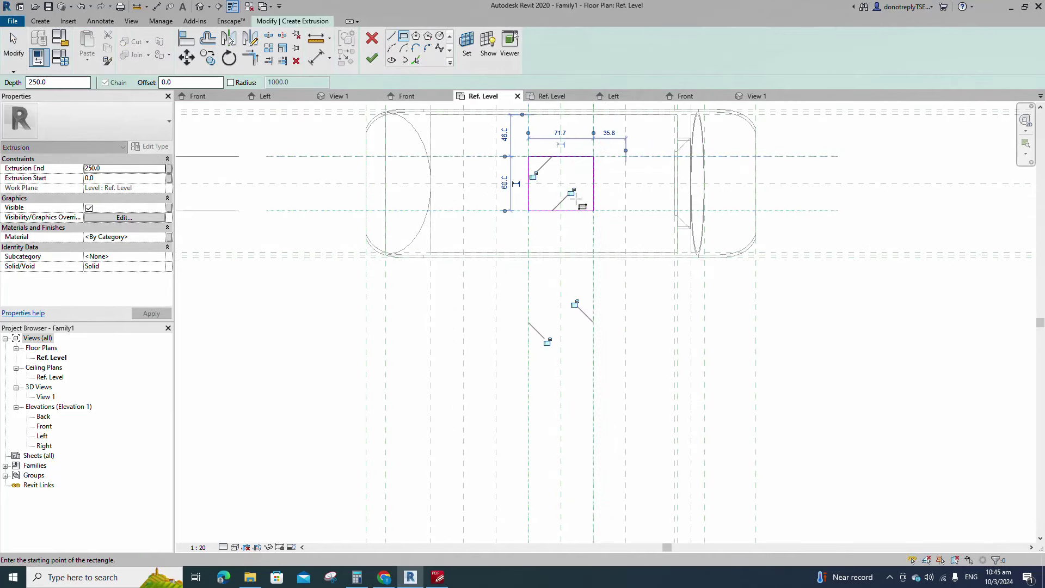
{"action": "key", "text": "Escape"}
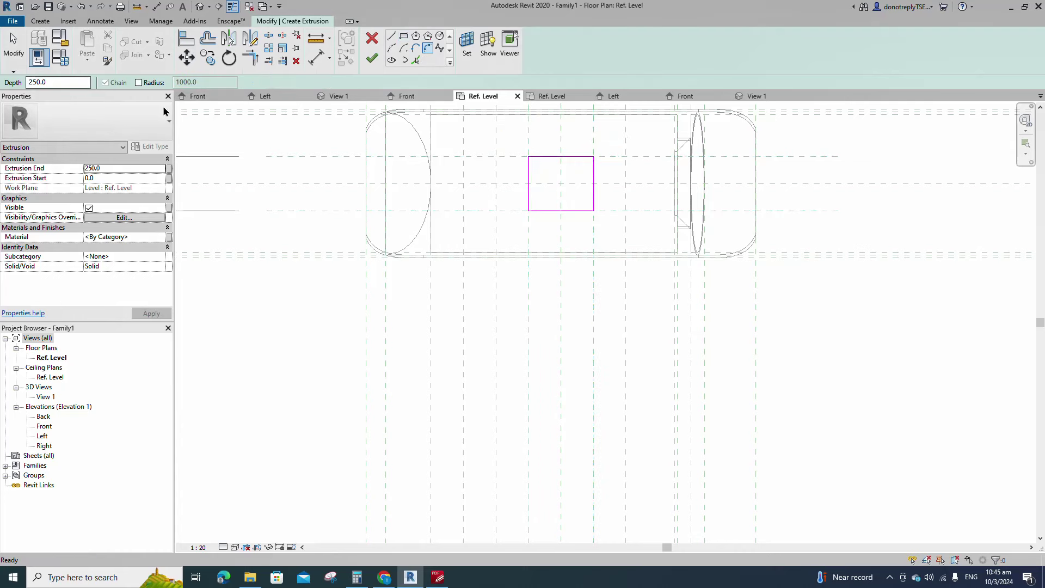
Fillet all four corners of the rectangle sketch with a 10 mm radius and finish the extrusion.
{"action": "scroll", "coordinate": [531, 172], "scroll_direction": "up", "scroll_amount": 1}
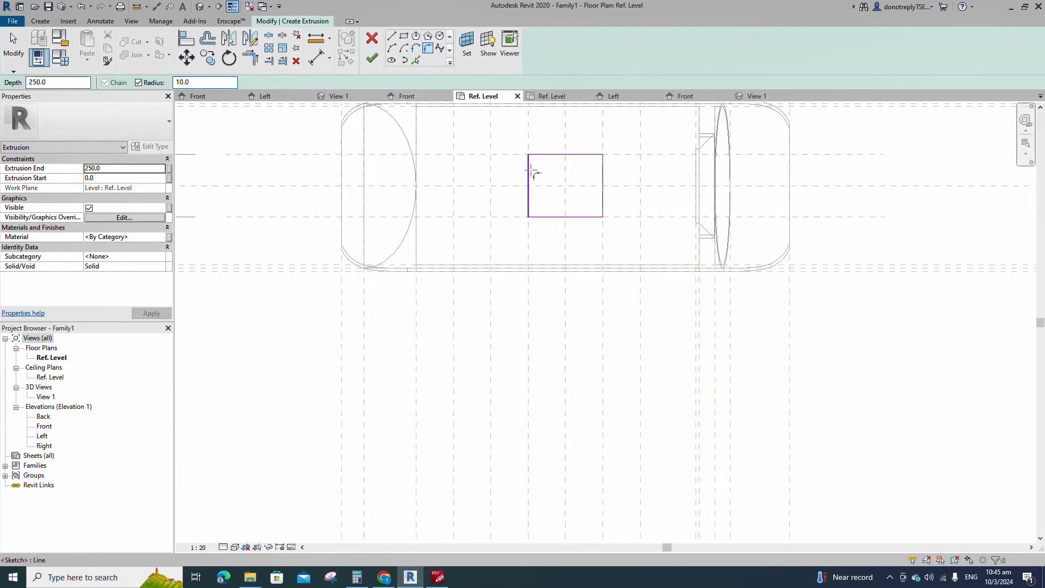
{"action": "left_click", "coordinate": [546, 159]}
{"action": "left_click", "coordinate": [528, 173]}
{"action": "left_click", "coordinate": [581, 154]}
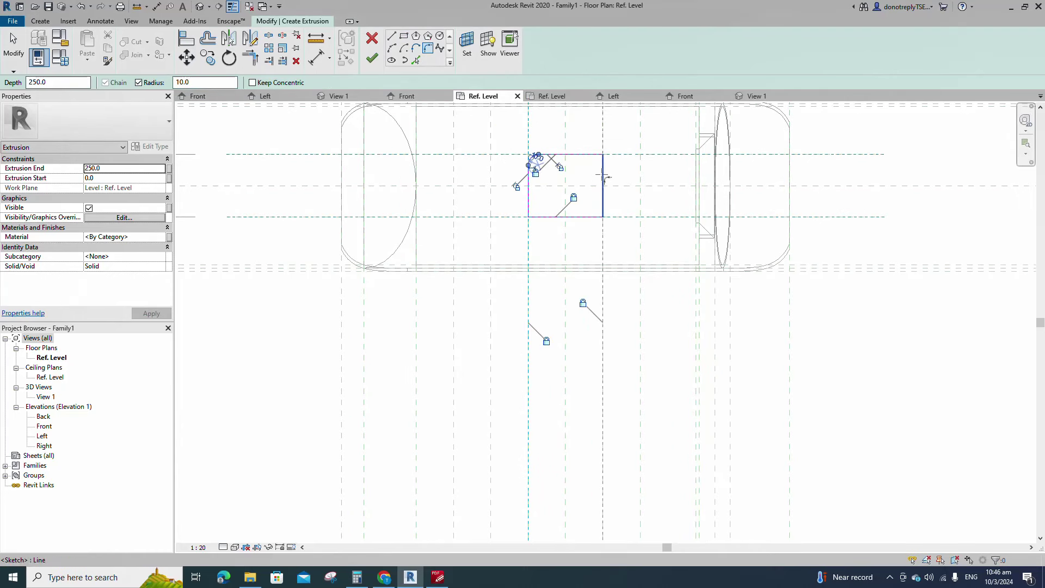
{"action": "left_click", "coordinate": [602, 174]}
{"action": "left_click", "coordinate": [592, 217]}
{"action": "left_click", "coordinate": [601, 205]}
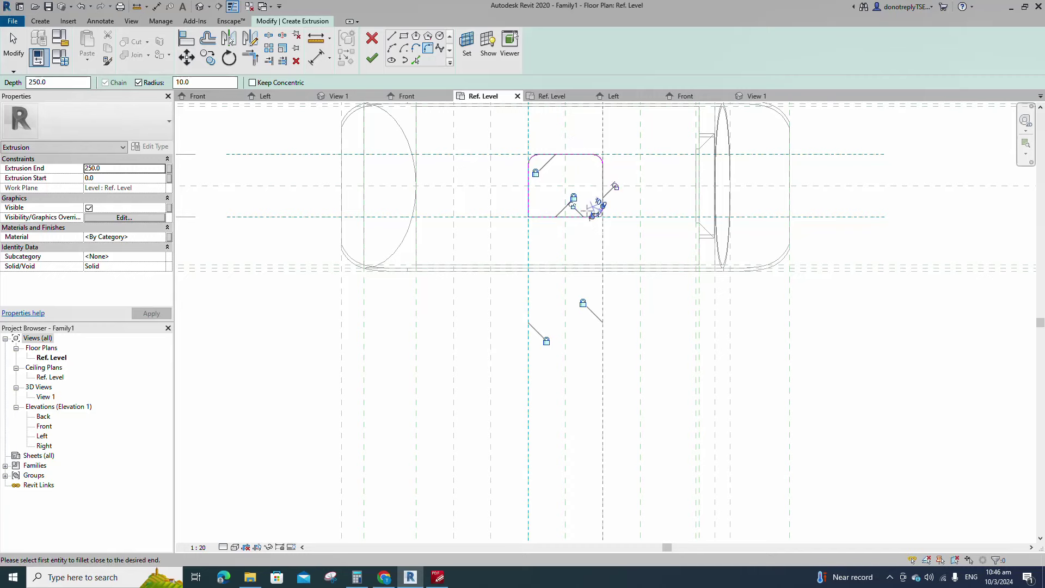
{"action": "left_click", "coordinate": [528, 199]}
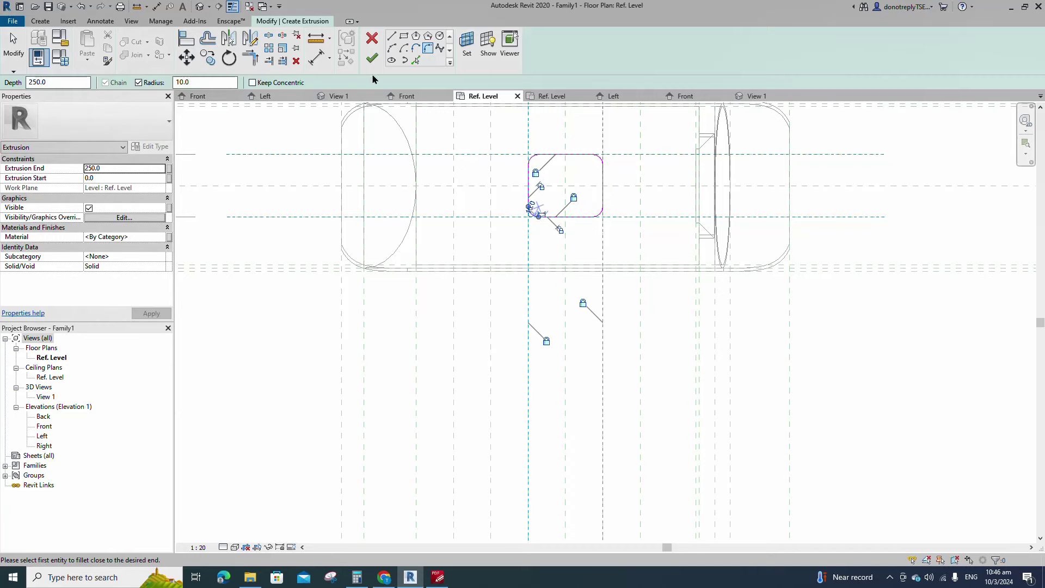
{"action": "left_click", "coordinate": [372, 58]}
In the Front elevation, align the new extrusion's lower face with the reference plane 35 mm above Ref. Level.
{"action": "scroll", "coordinate": [450, 256], "scroll_direction": "down", "scroll_amount": 2}
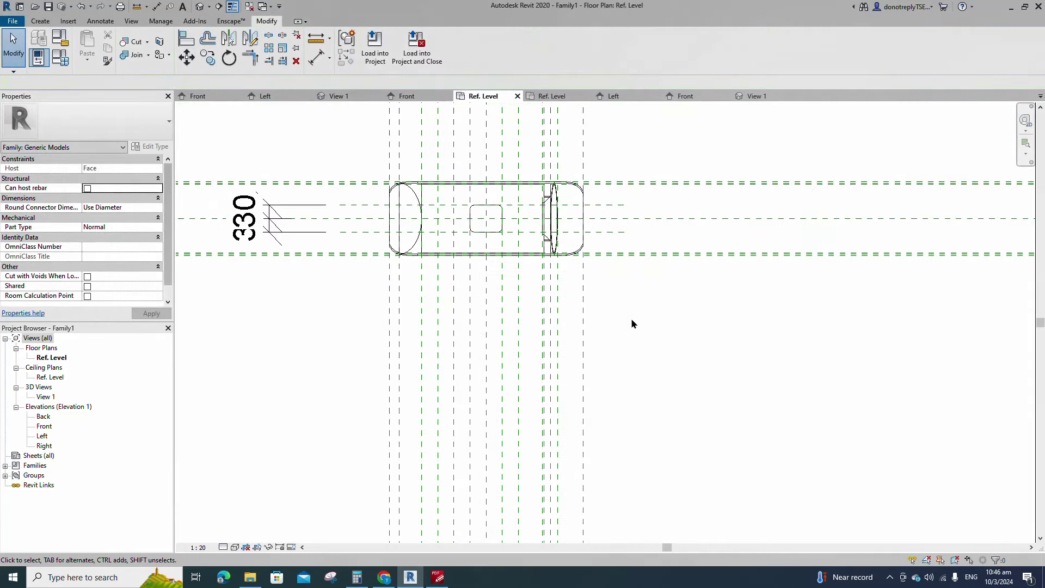
{"action": "double_click", "coordinate": [44, 426]}
{"action": "scroll", "coordinate": [560, 272], "scroll_direction": "up", "scroll_amount": 3}
{"action": "left_click", "coordinate": [564, 304]}
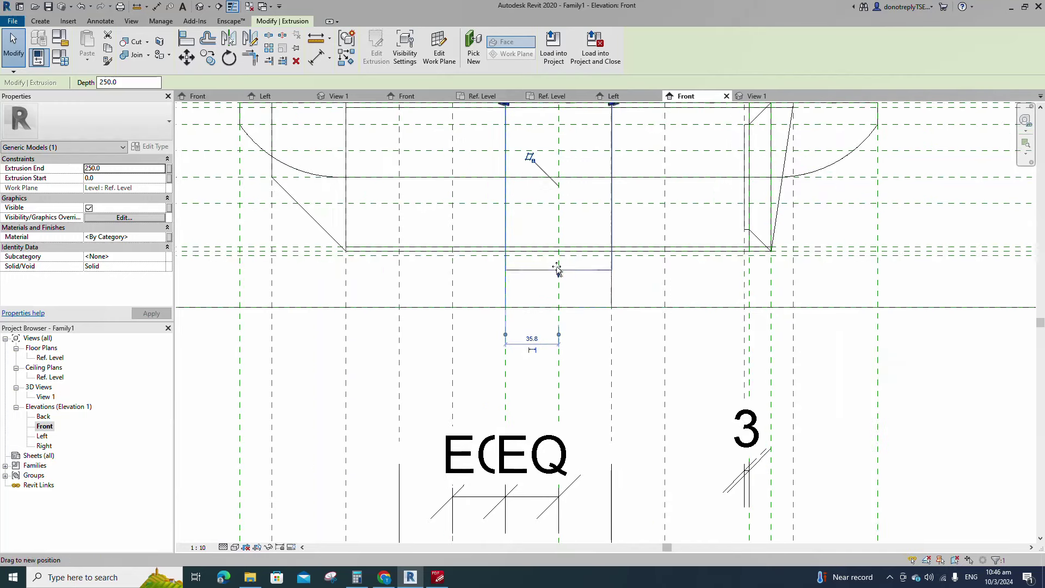
{"action": "left_click_drag", "start_coordinate": [557, 267], "coordinate": [558, 255]}
{"action": "scroll", "coordinate": [540, 328], "scroll_direction": "down", "scroll_amount": 2}
{"action": "key", "text": "a"}
{"action": "key", "text": "l"}
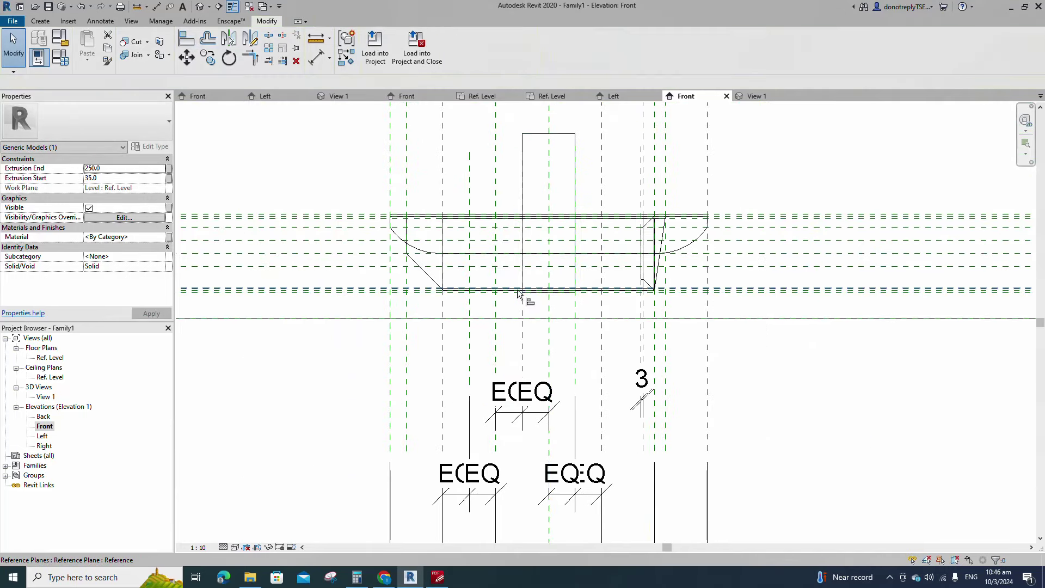
Align the new extrusion's upper face with the reference plane 41 mm above Ref. Level.
{"action": "key", "text": "a"}
{"action": "key", "text": "l"}
{"action": "scroll", "coordinate": [642, 288], "scroll_direction": "up", "scroll_amount": 2}
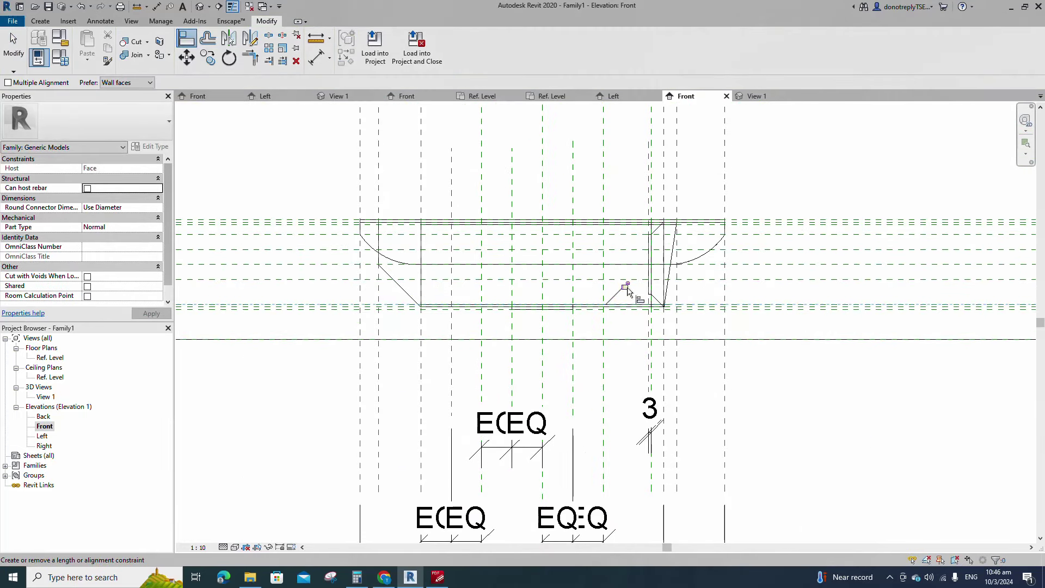
{"action": "scroll", "coordinate": [625, 291], "scroll_direction": "down", "scroll_amount": 3}
{"action": "key", "text": "Escape"}
In the 3D view, select the small rounded plate beneath the body and edit its material assignment.
{"action": "double_click", "coordinate": [46, 397]}
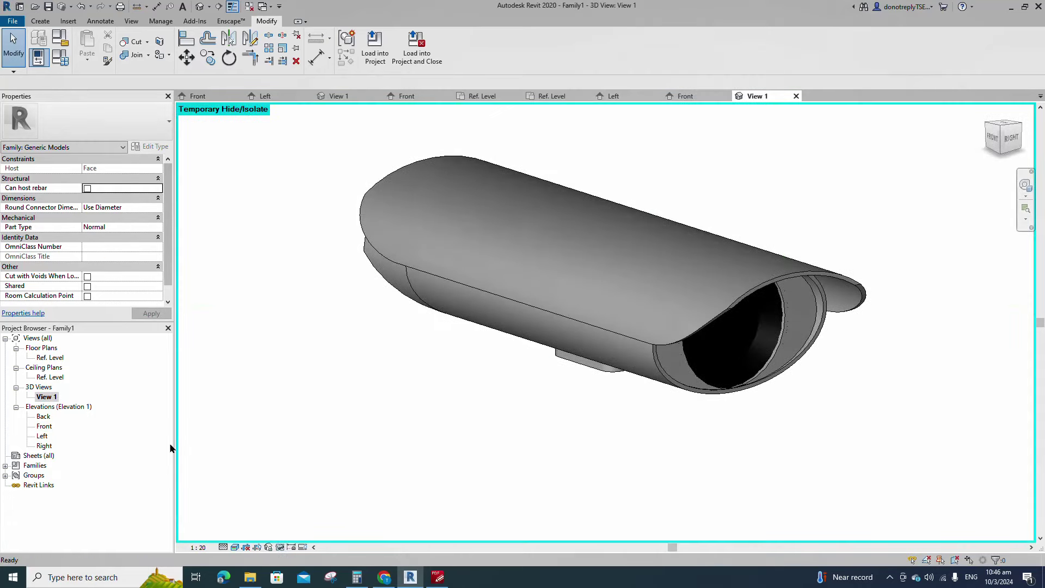
{"action": "middle_click_drag", "start_coordinate": [599, 381], "coordinate": [671, 455], "text": "shift"}
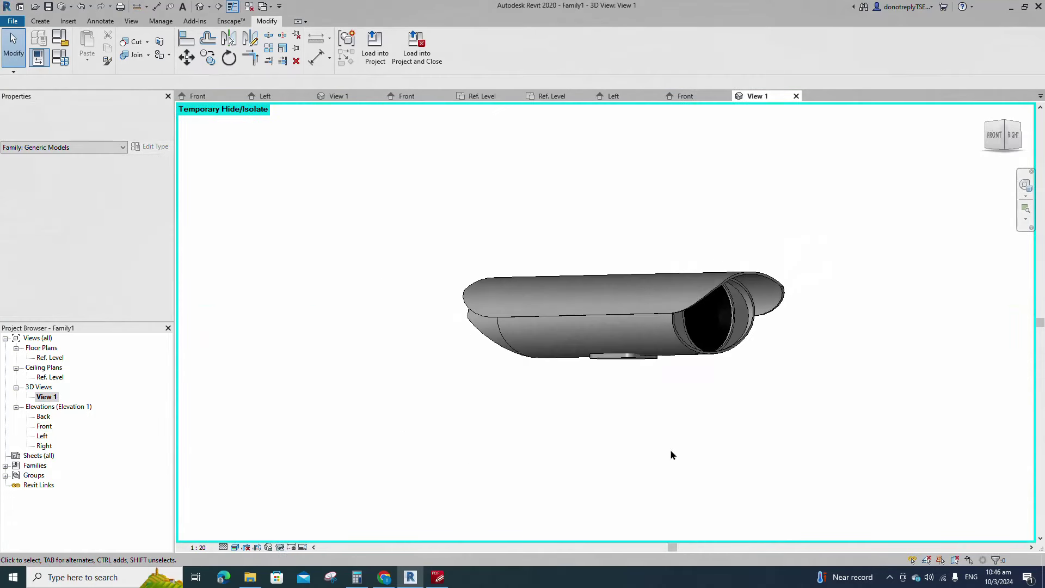
{"action": "scroll", "coordinate": [552, 389], "scroll_direction": "up", "scroll_amount": 2}
{"action": "left_click", "coordinate": [645, 347]}
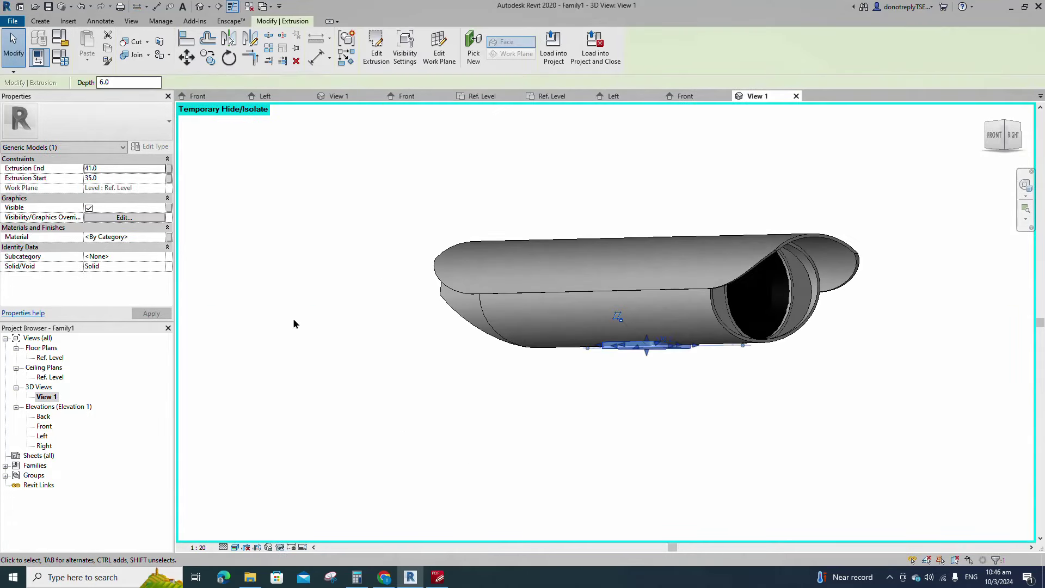
{"action": "left_click", "coordinate": [169, 238]}
{"action": "left_click", "coordinate": [446, 254]}
{"action": "left_click", "coordinate": [544, 381]}
{"action": "left_click", "coordinate": [674, 426]}
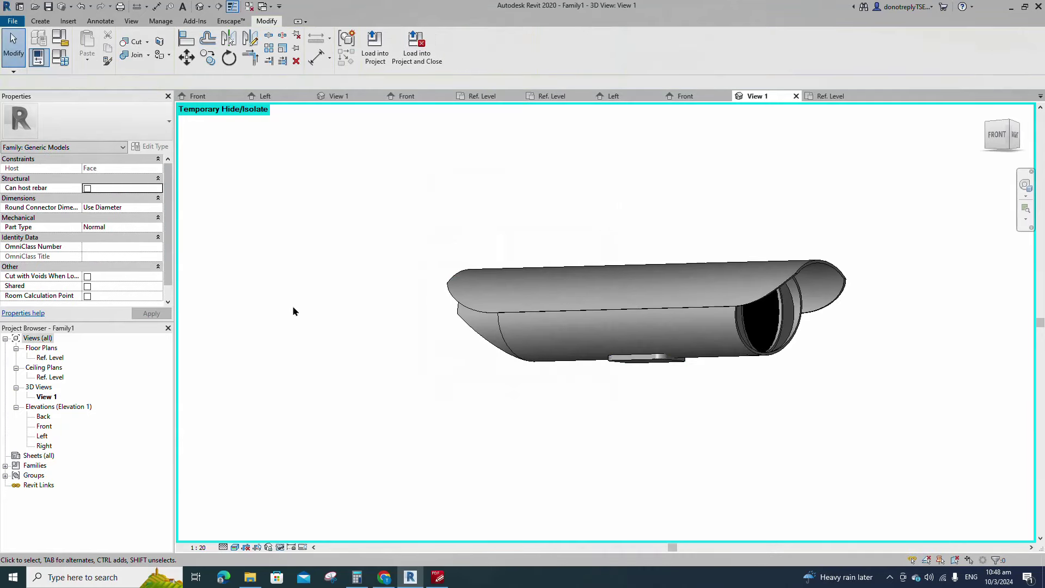
In the Left elevation, place vertical reference planes offset 25 mm on both sides of the Center (Front/Back) plane.
{"action": "double_click", "coordinate": [43, 437]}
{"action": "scroll", "coordinate": [591, 474], "scroll_direction": "down", "scroll_amount": 3}
{"action": "scroll", "coordinate": [495, 315], "scroll_direction": "up", "scroll_amount": 4}
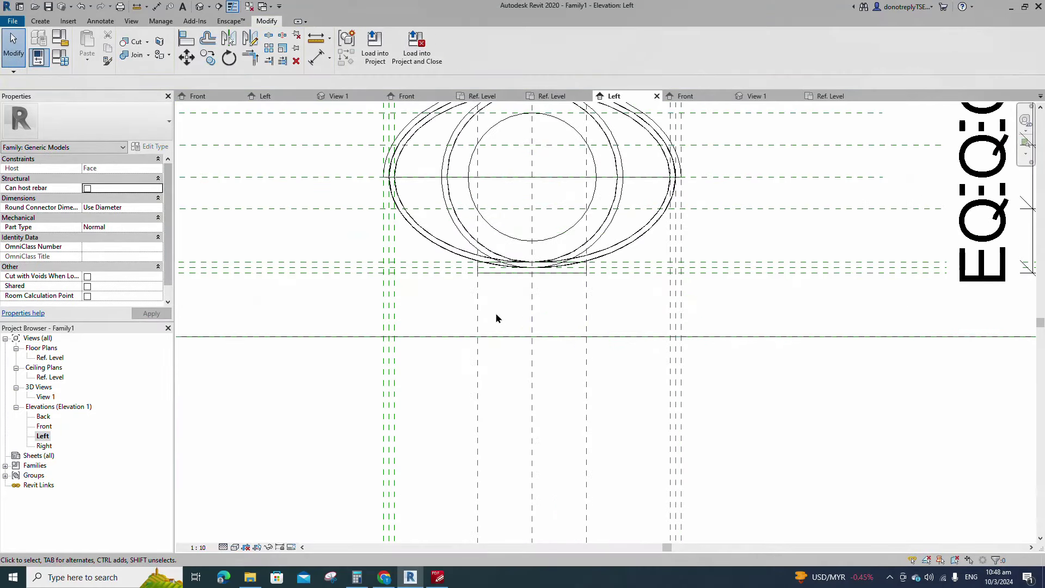
{"action": "left_click", "coordinate": [476, 281]}
{"action": "key", "text": "r"}
{"action": "key", "text": "p"}
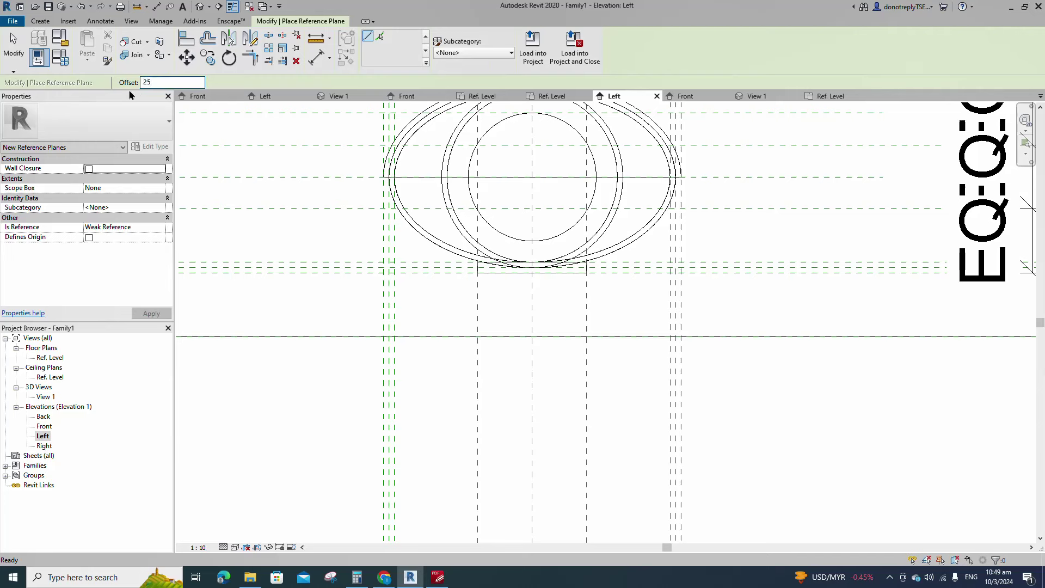
{"action": "left_click", "coordinate": [533, 165]}
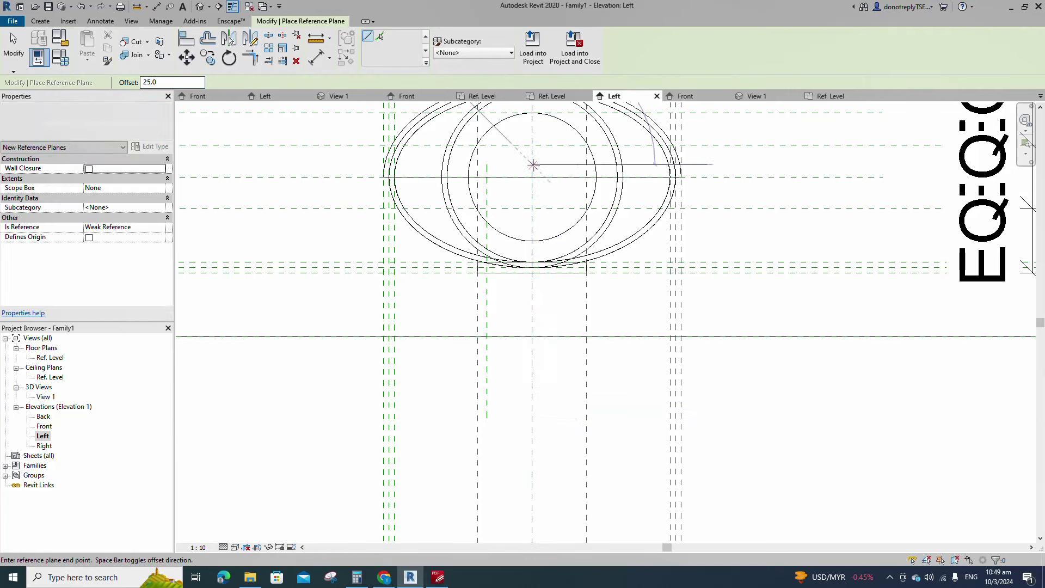
{"action": "left_click", "coordinate": [532, 417]}
Add an aligned dimension string across the two 25 mm offset planes and the center plane, placed below Ref. Level.
{"action": "left_click", "coordinate": [316, 58]}
{"action": "scroll", "coordinate": [469, 283], "scroll_direction": "down", "scroll_amount": 1}
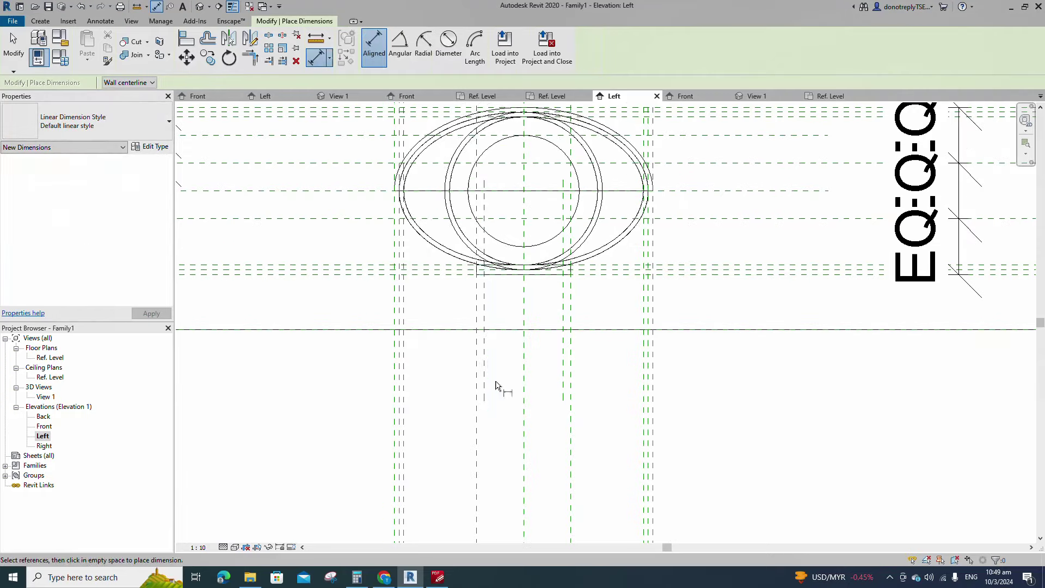
{"action": "left_click", "coordinate": [484, 383]}
{"action": "left_click", "coordinate": [524, 381]}
{"action": "left_click", "coordinate": [563, 386]}
{"action": "scroll", "coordinate": [536, 338], "scroll_direction": "down", "scroll_amount": 3}
{"action": "scroll", "coordinate": [603, 428], "scroll_direction": "up", "scroll_amount": 1}
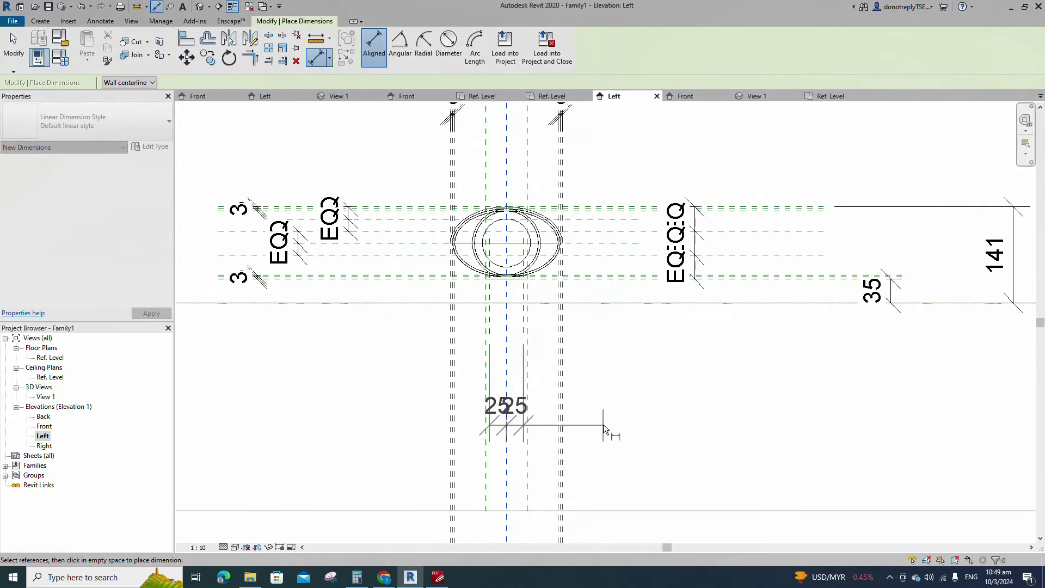
{"action": "left_click", "coordinate": [604, 430]}
{"action": "key", "text": "Escape"}
Start an extrusion and sketch a 50 by 35 mm rectangle from the plate's underside down to Ref. Level.
{"action": "scroll", "coordinate": [532, 303], "scroll_direction": "up", "scroll_amount": 5}
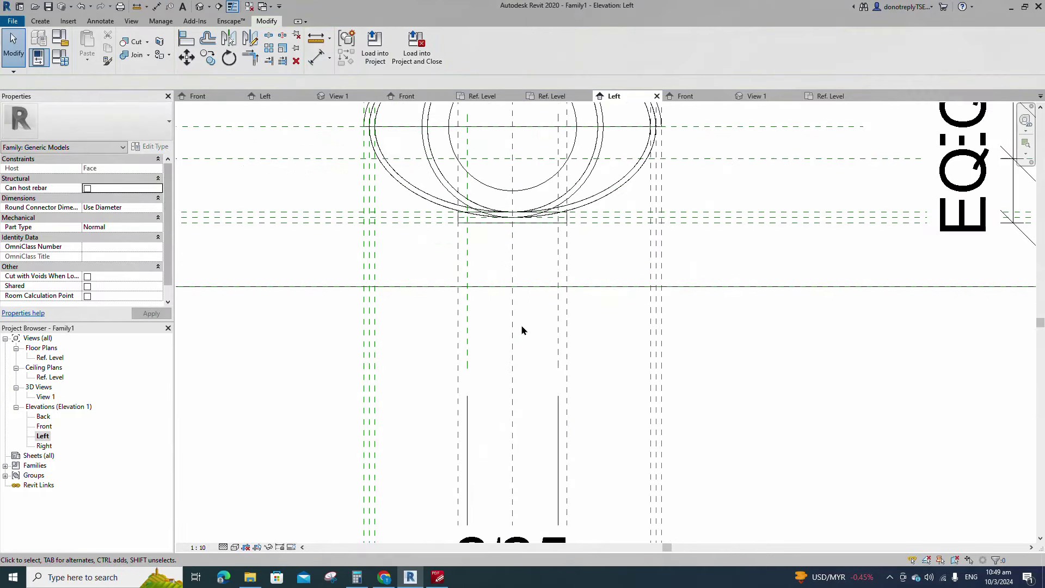
{"action": "scroll", "coordinate": [495, 250], "scroll_direction": "up", "scroll_amount": 1}
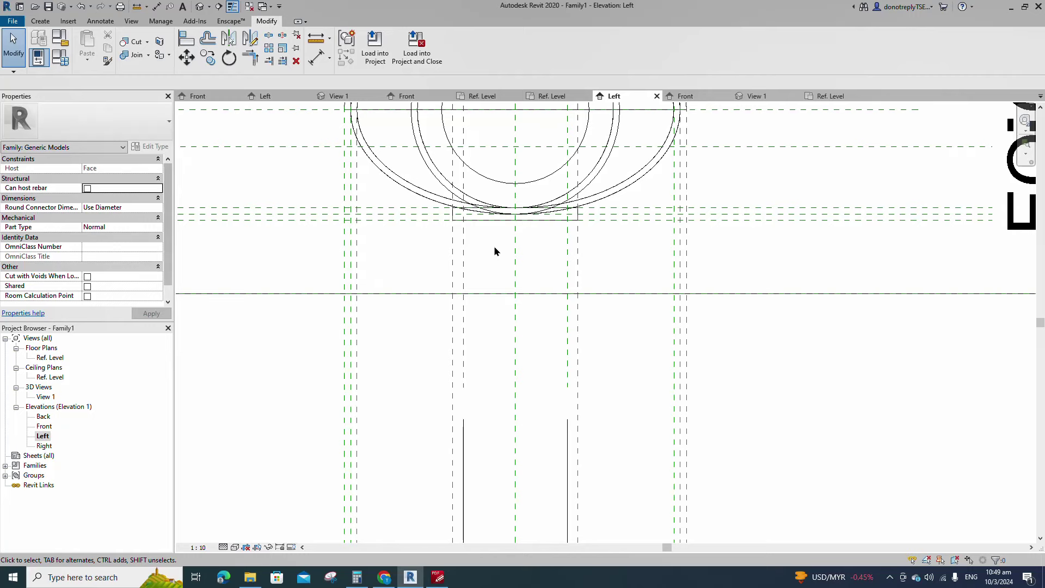
{"action": "left_click", "coordinate": [41, 21]}
{"action": "left_click", "coordinate": [89, 44]}
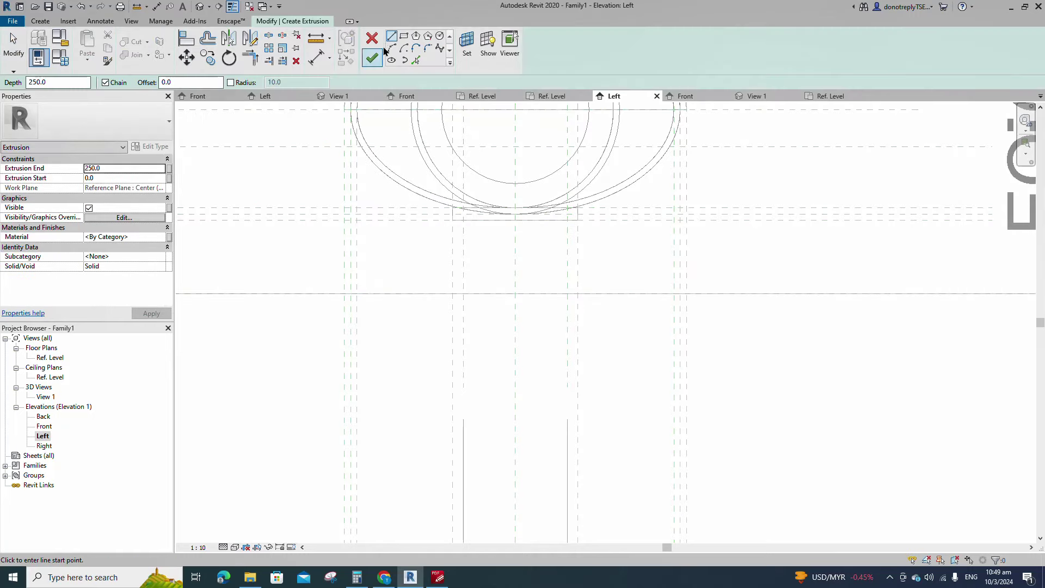
{"action": "scroll", "coordinate": [471, 206], "scroll_direction": "up", "scroll_amount": 1}
{"action": "left_click", "coordinate": [447, 206]}
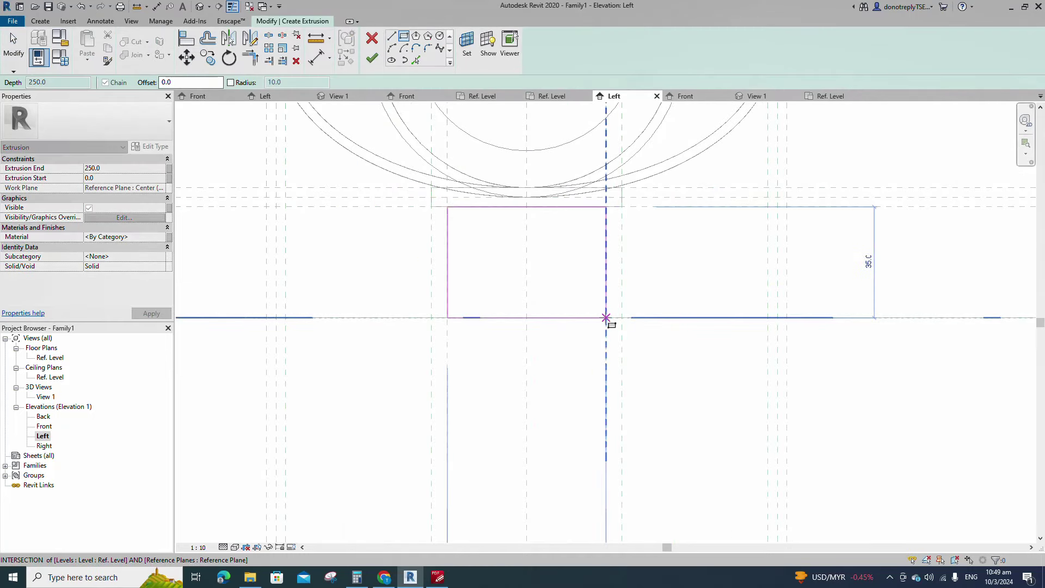
{"action": "left_click", "coordinate": [606, 318]}
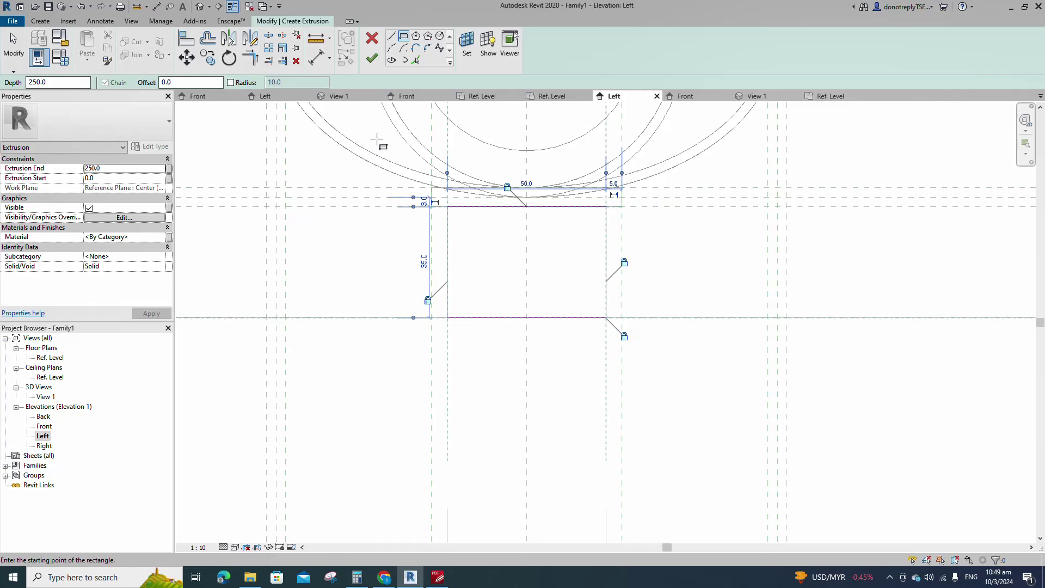
Offset the rectangle's two sides and upper edge 4 mm inward and trim the lines into an inverted U profile.
{"action": "left_click_drag", "start_coordinate": [154, 82], "coordinate": [112, 90]}
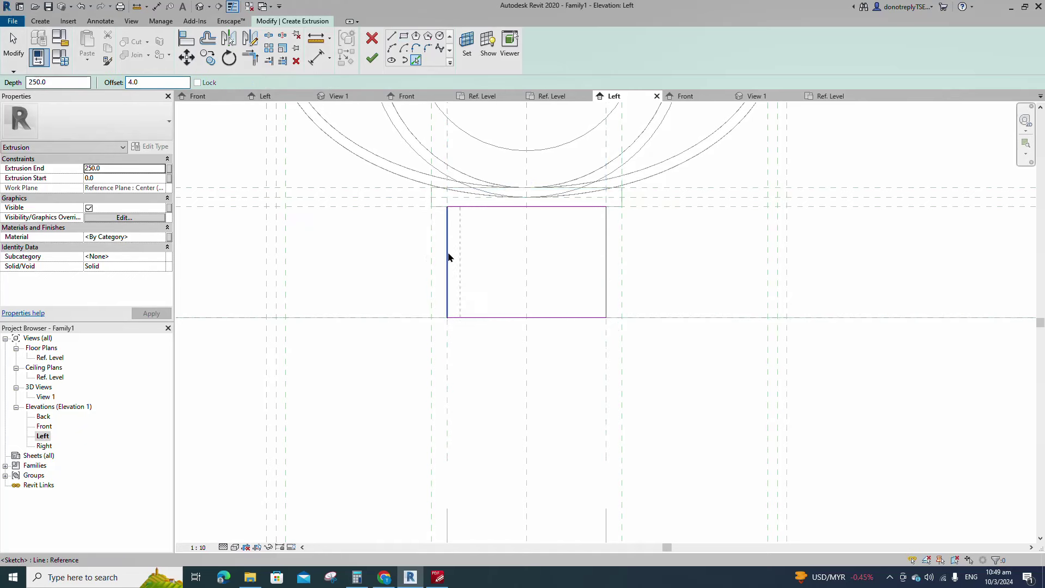
{"action": "left_click", "coordinate": [448, 257]}
{"action": "left_click", "coordinate": [485, 208]}
{"action": "left_click", "coordinate": [605, 267]}
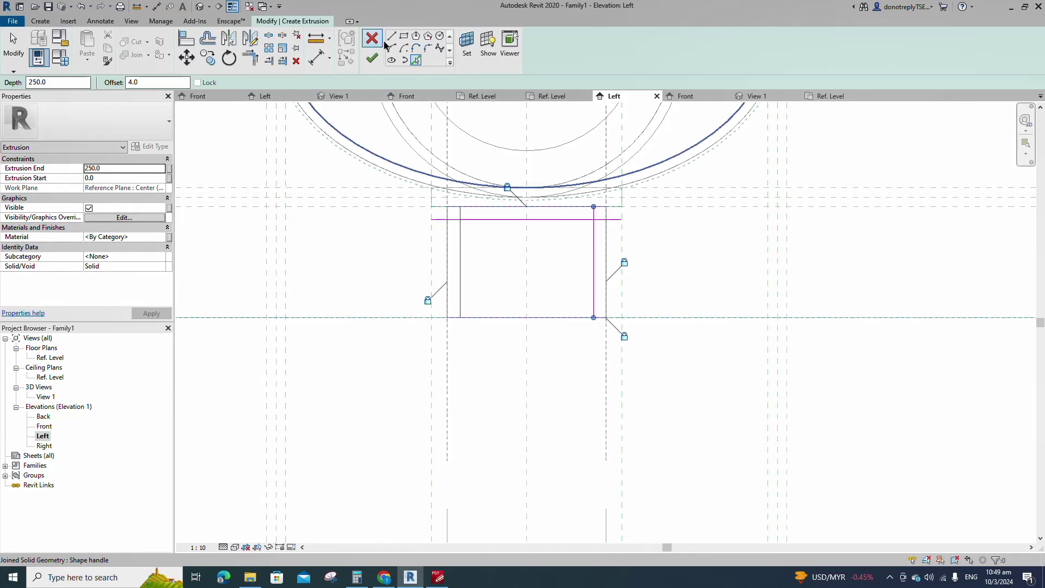
{"action": "left_click", "coordinate": [268, 35]}
{"action": "left_click", "coordinate": [511, 317]}
{"action": "left_click", "coordinate": [250, 57]}
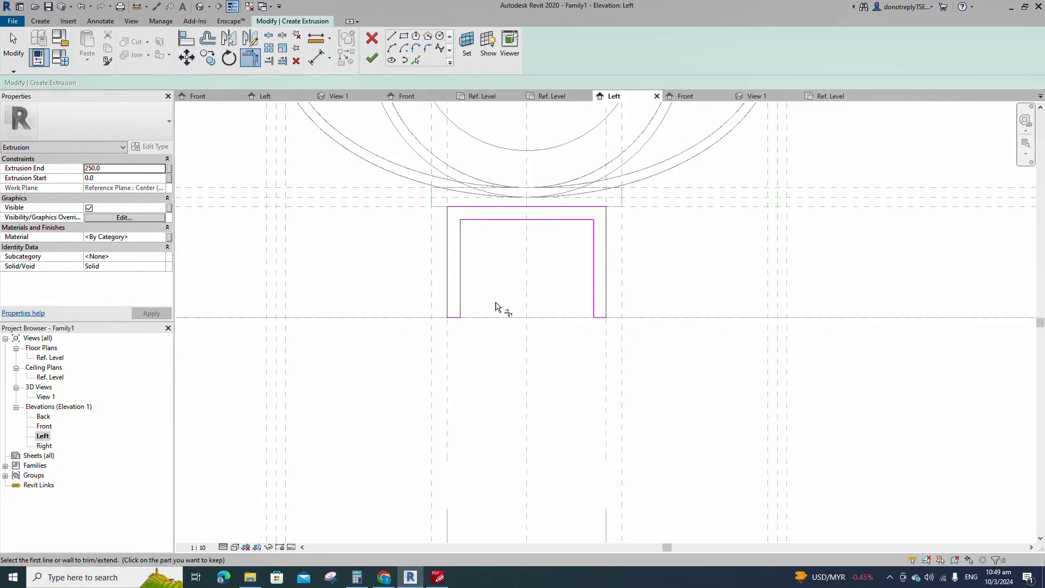
Add aligned dimensions for the wall thickness of both vertical legs of the U profile.
{"action": "key", "text": "d"}
{"action": "key", "text": "i"}
{"action": "scroll", "coordinate": [459, 323], "scroll_direction": "down", "scroll_amount": 2}
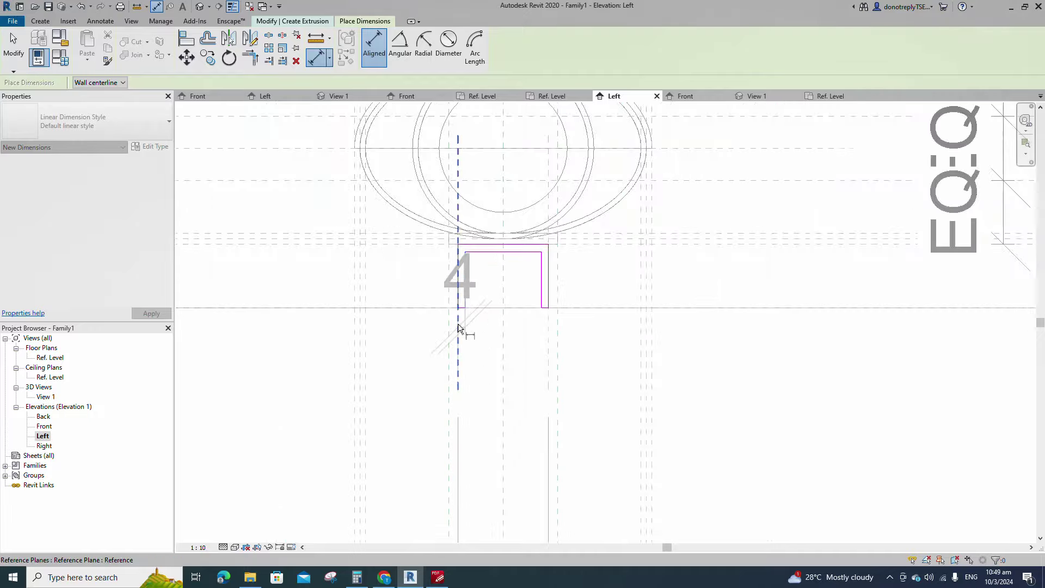
{"action": "scroll", "coordinate": [458, 328], "scroll_direction": "down", "scroll_amount": 5}
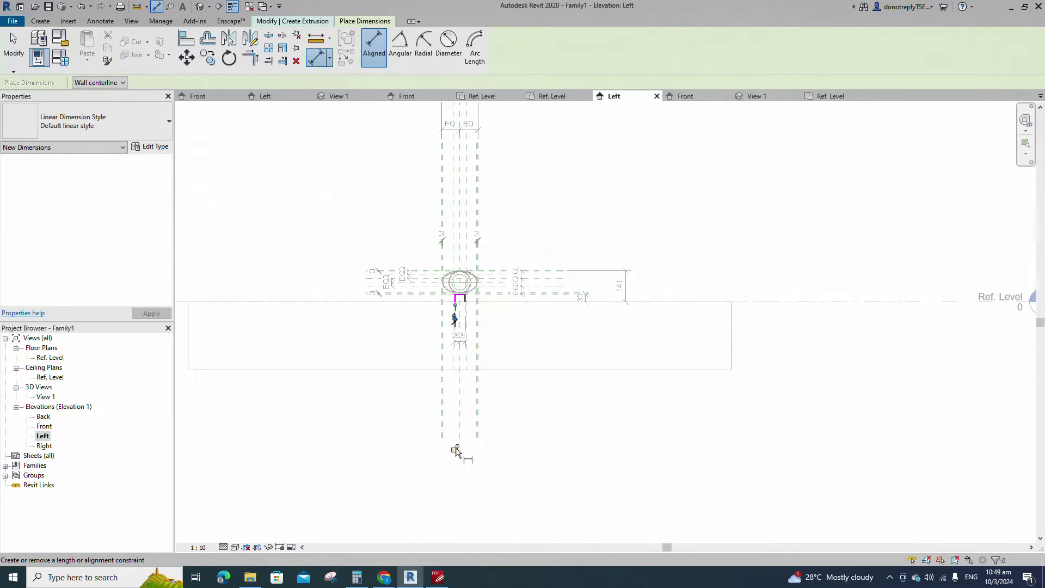
{"action": "scroll", "coordinate": [463, 306], "scroll_direction": "up", "scroll_amount": 7}
{"action": "left_click", "coordinate": [476, 244]}
{"action": "left_click", "coordinate": [482, 246]}
{"action": "scroll", "coordinate": [484, 254], "scroll_direction": "down", "scroll_amount": 3}
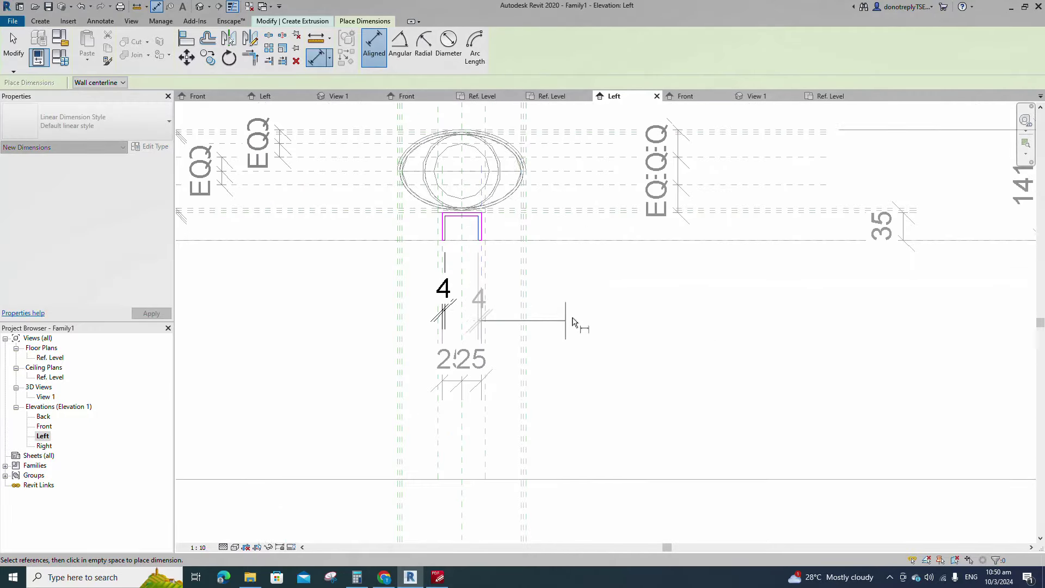
{"action": "left_click", "coordinate": [581, 317]}
Add an aligned dimension for the thickness of the U profile's upper wall, placed beside the body.
{"action": "scroll", "coordinate": [532, 479], "scroll_direction": "down", "scroll_amount": 2}
{"action": "scroll", "coordinate": [501, 303], "scroll_direction": "up", "scroll_amount": 6}
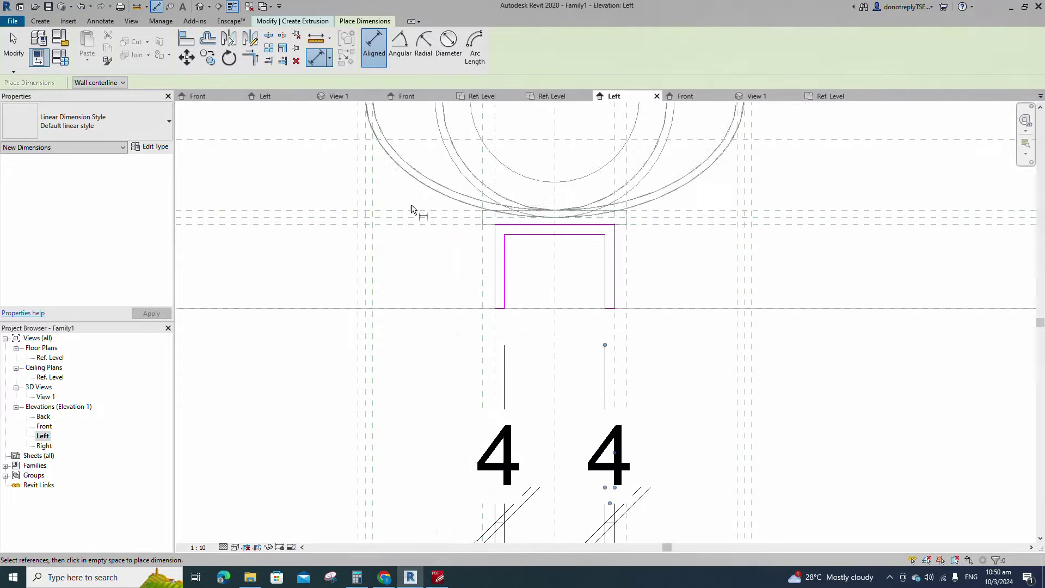
{"action": "left_click", "coordinate": [476, 244]}
{"action": "left_click", "coordinate": [517, 240]}
{"action": "scroll", "coordinate": [518, 240], "scroll_direction": "down", "scroll_amount": 3}
{"action": "left_click", "coordinate": [327, 240]}
{"action": "scroll", "coordinate": [441, 289], "scroll_direction": "down", "scroll_amount": 2}
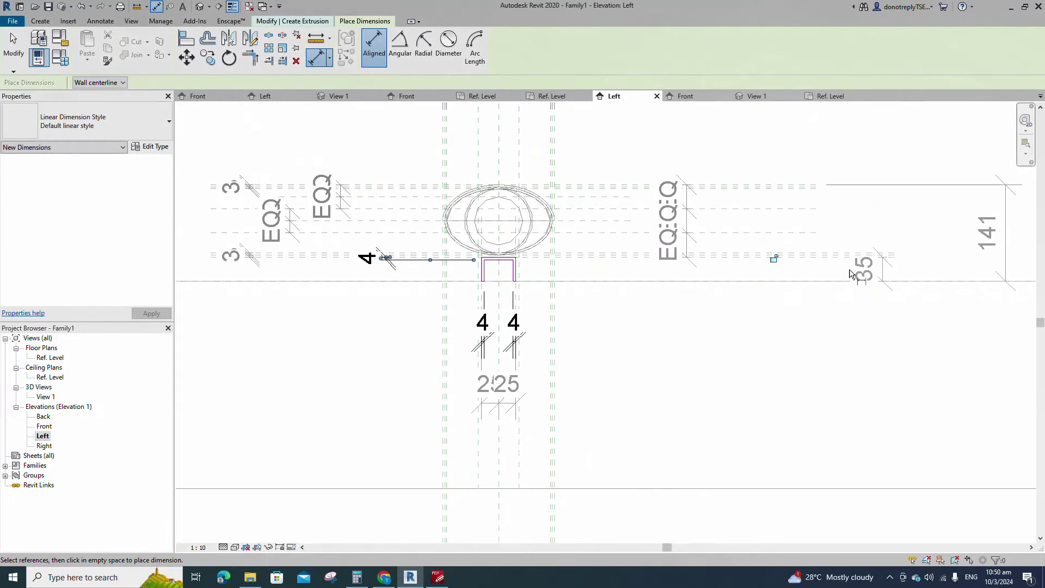
{"action": "key", "text": "Escape"}
{"action": "scroll", "coordinate": [483, 268], "scroll_direction": "up", "scroll_amount": 5}
{"action": "left_click", "coordinate": [186, 38]}
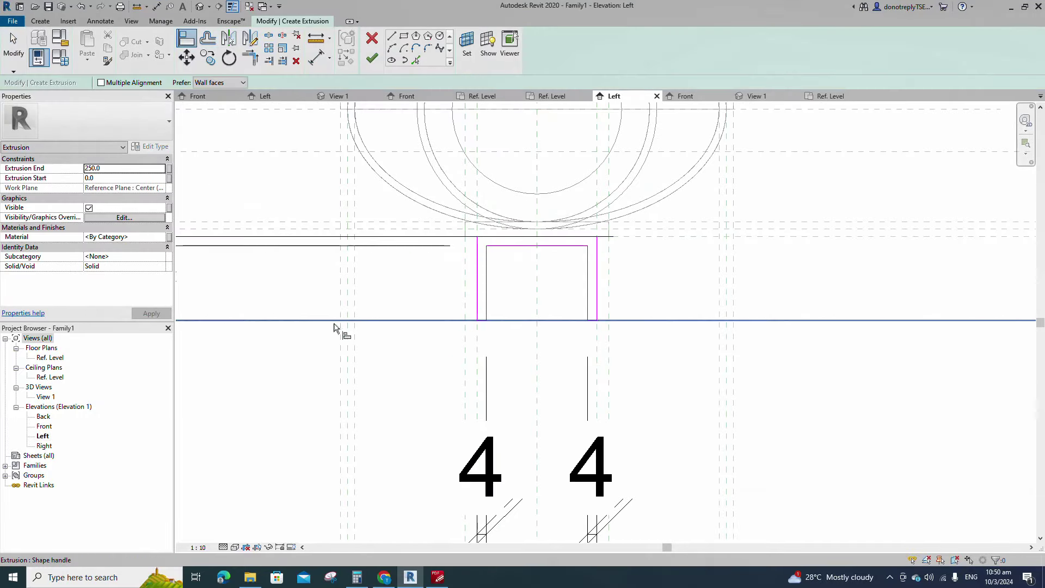
{"action": "key", "text": "Escape"}
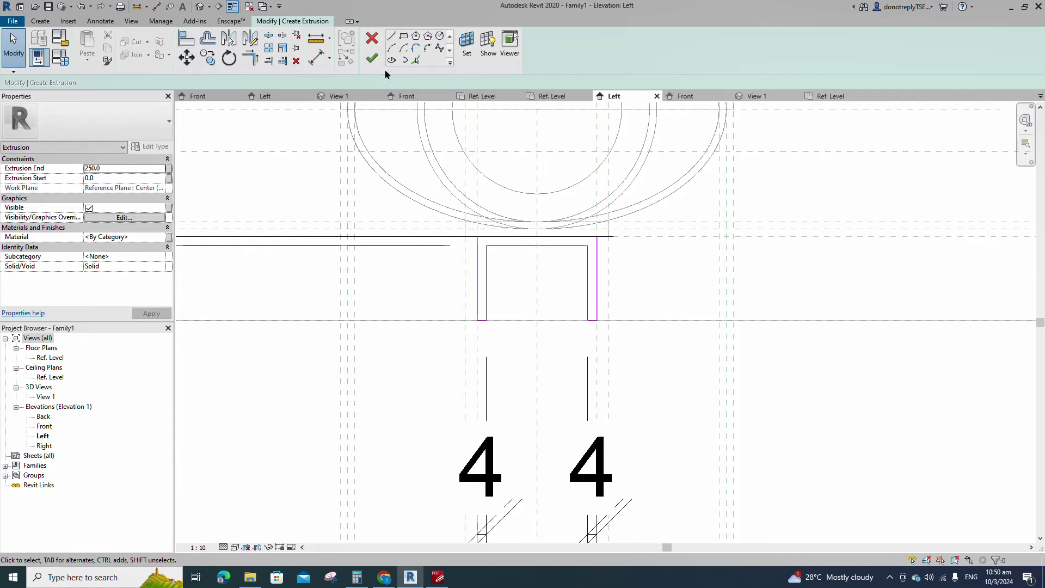
Fillet the two outer upper corners of the U profile with a 5 mm radius.
{"action": "left_click", "coordinate": [429, 49]}
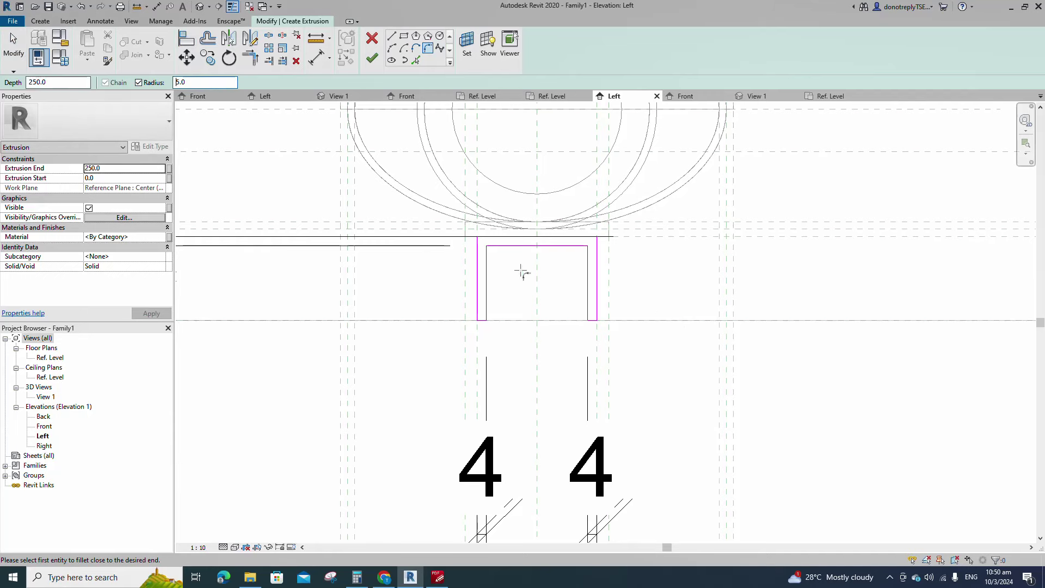
{"action": "scroll", "coordinate": [522, 272], "scroll_direction": "up", "scroll_amount": 5}
{"action": "left_click", "coordinate": [442, 193]}
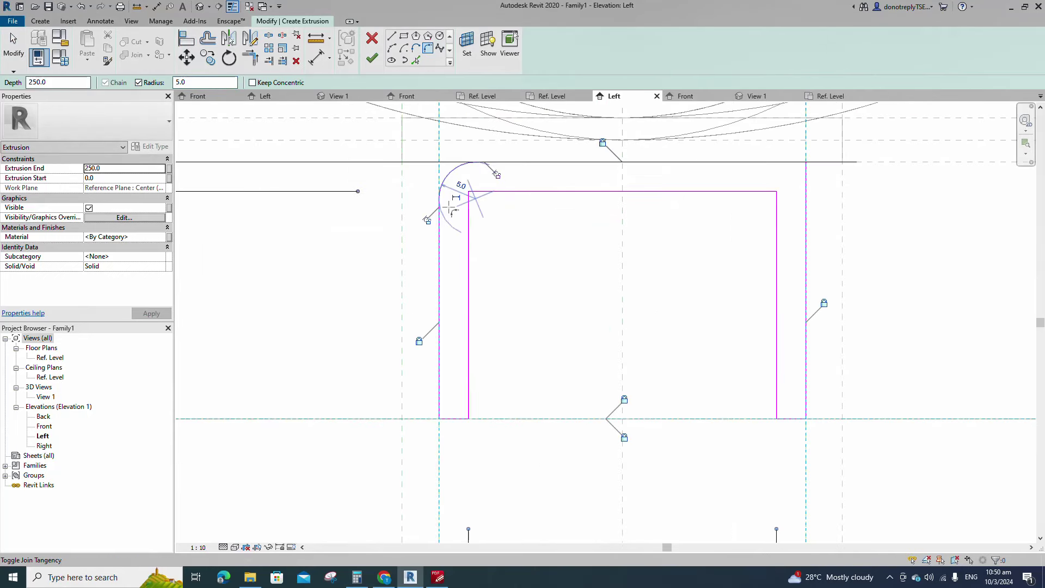
{"action": "left_click", "coordinate": [807, 199]}
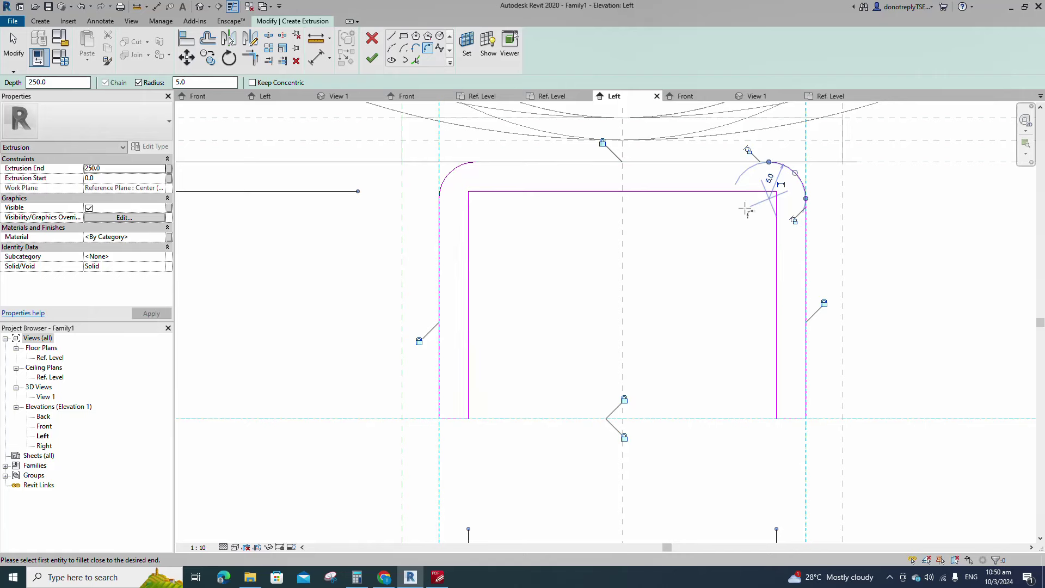
Offset the two outer corner arcs of the U profile inward to create matching arcs at its inner corners.
{"action": "left_click", "coordinate": [416, 61]}
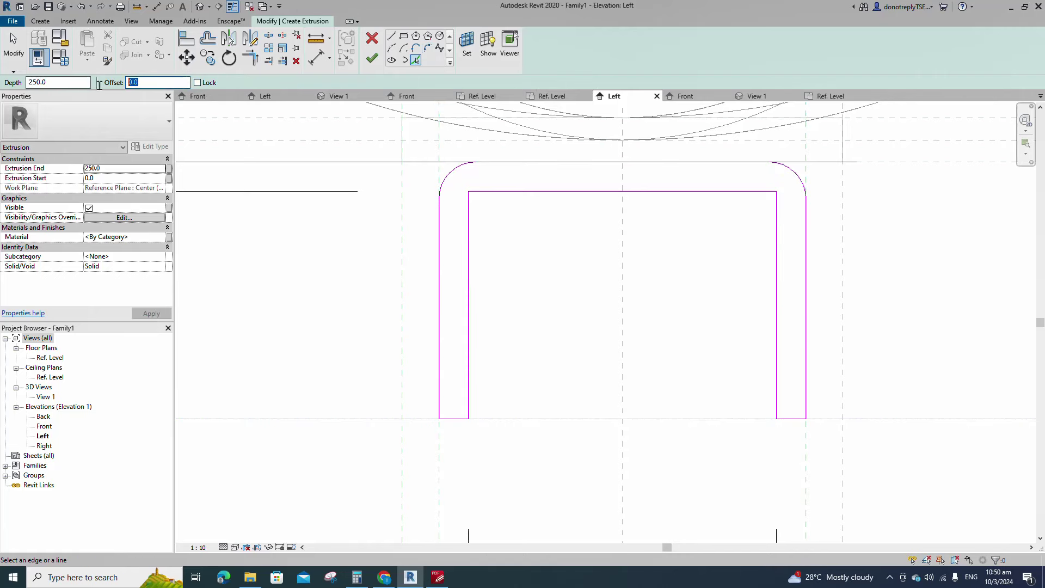
{"action": "key", "text": "Return"}
{"action": "scroll", "coordinate": [497, 226], "scroll_direction": "up", "scroll_amount": 3}
{"action": "left_click", "coordinate": [394, 250]}
{"action": "scroll", "coordinate": [373, 228], "scroll_direction": "down", "scroll_amount": 3}
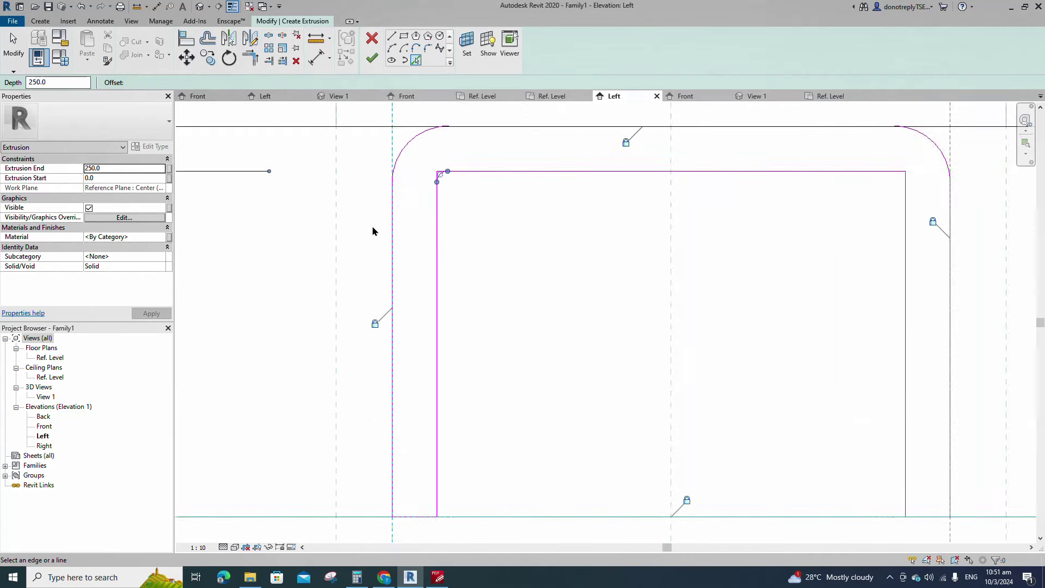
{"action": "left_click", "coordinate": [793, 169]}
Trim the inner lines of the U profile to the small arcs at both inner corners.
{"action": "key", "text": "t"}
{"action": "key", "text": "r"}
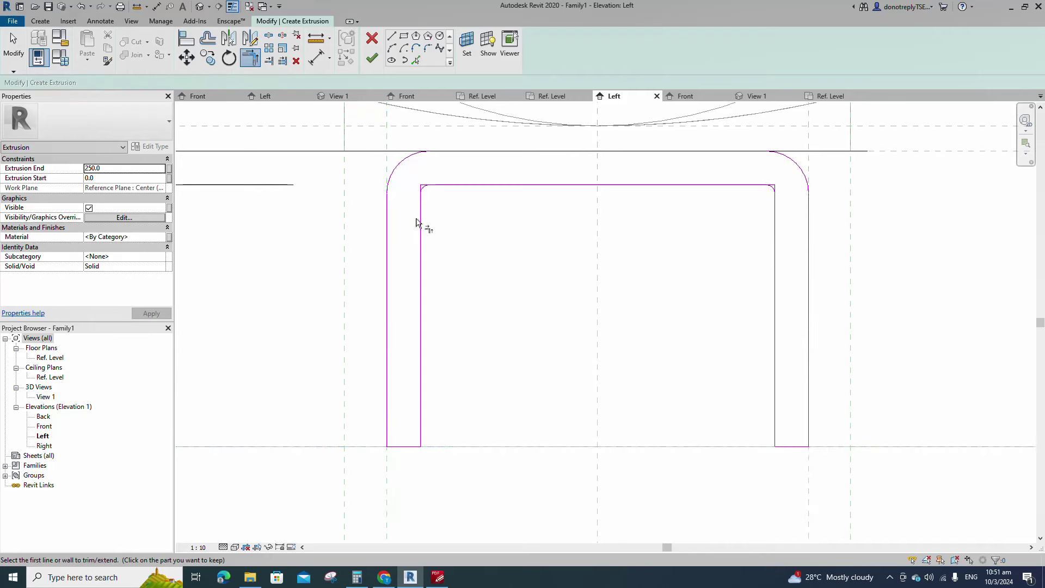
{"action": "scroll", "coordinate": [424, 193], "scroll_direction": "up", "scroll_amount": 2}
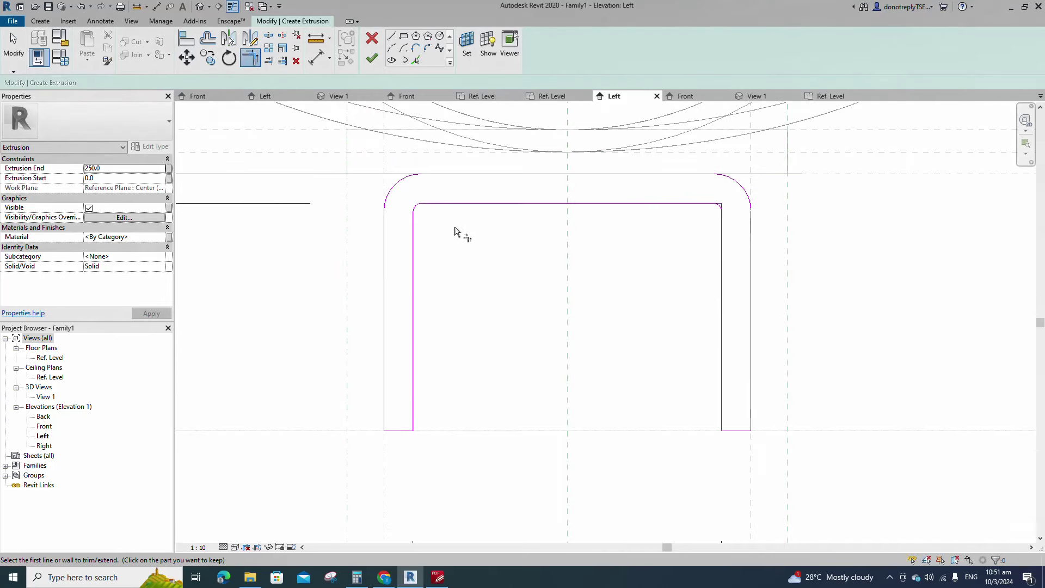
{"action": "scroll", "coordinate": [710, 208], "scroll_direction": "up", "scroll_amount": 3}
{"action": "left_click", "coordinate": [719, 210]}
{"action": "left_click", "coordinate": [724, 224]}
{"action": "scroll", "coordinate": [693, 250], "scroll_direction": "down", "scroll_amount": 3}
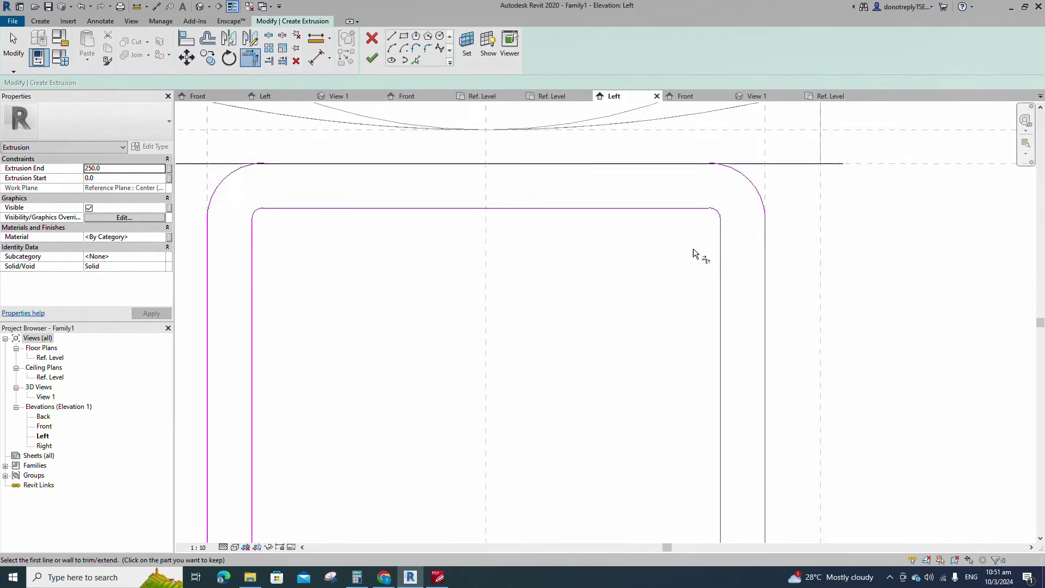
Check the two inner corner arcs and finish the sketch of the U-shaped extrusion.
{"action": "key", "text": "Escape"}
{"action": "scroll", "coordinate": [706, 234], "scroll_direction": "up", "scroll_amount": 1}
{"action": "left_click", "coordinate": [705, 230]}
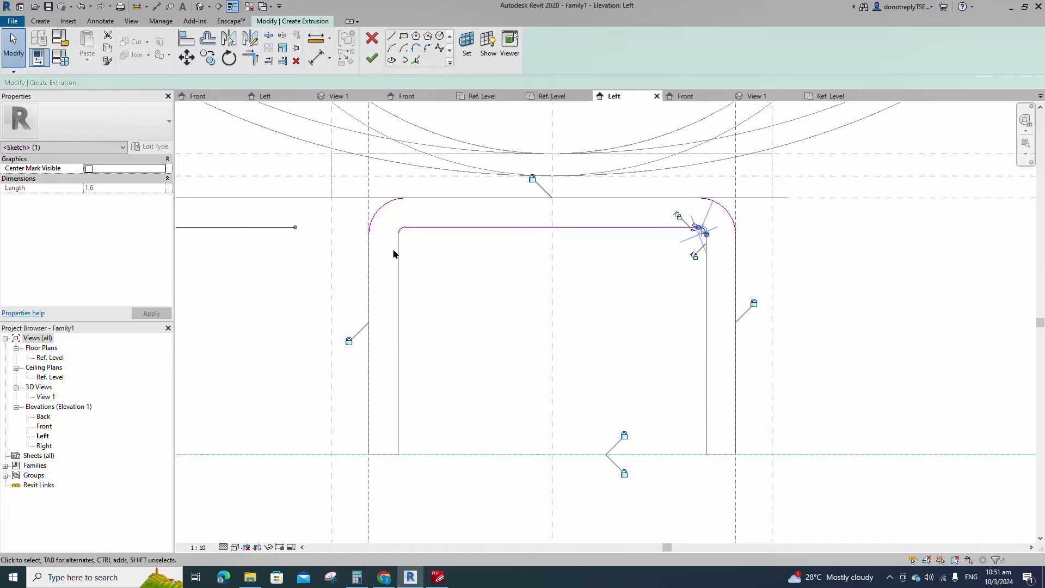
{"action": "left_click", "coordinate": [401, 229]}
{"action": "key", "text": "Escape"}
{"action": "scroll", "coordinate": [466, 286], "scroll_direction": "down", "scroll_amount": 4}
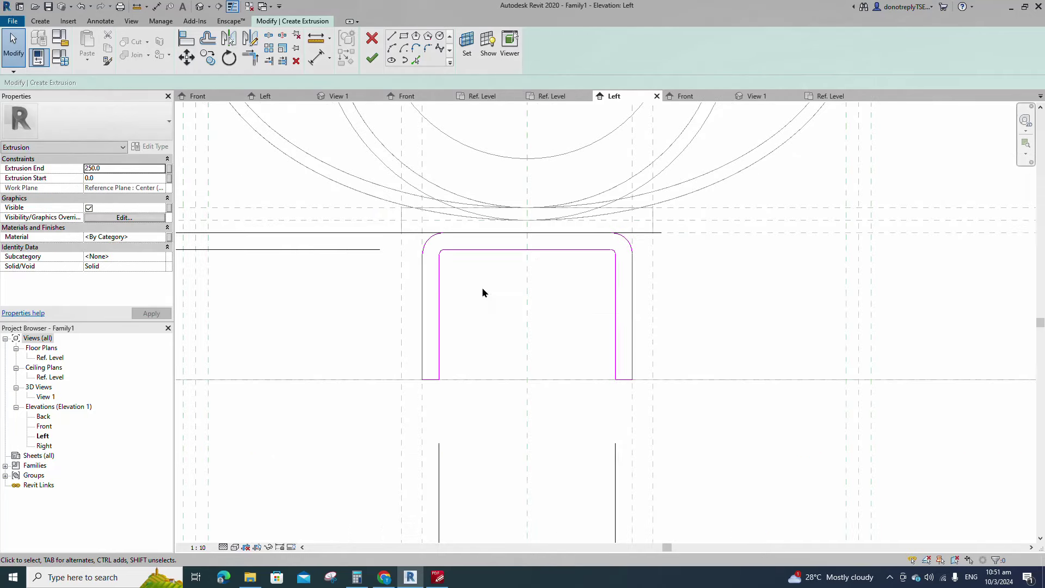
{"action": "left_click", "coordinate": [372, 58]}
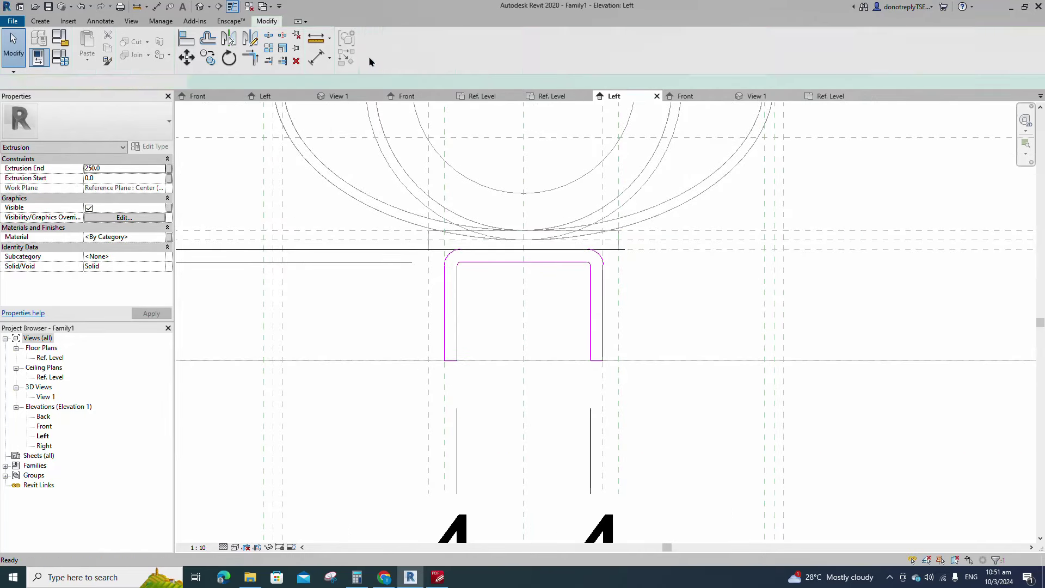
{"action": "key", "text": "Escape"}
In the Front elevation, stretch the bracket extrusion's ends to the reference planes beneath the body, spanning -35.8 to 35.8 mm.
{"action": "scroll", "coordinate": [672, 325], "scroll_direction": "down", "scroll_amount": 1}
{"action": "scroll", "coordinate": [673, 325], "scroll_direction": "down", "scroll_amount": 2}
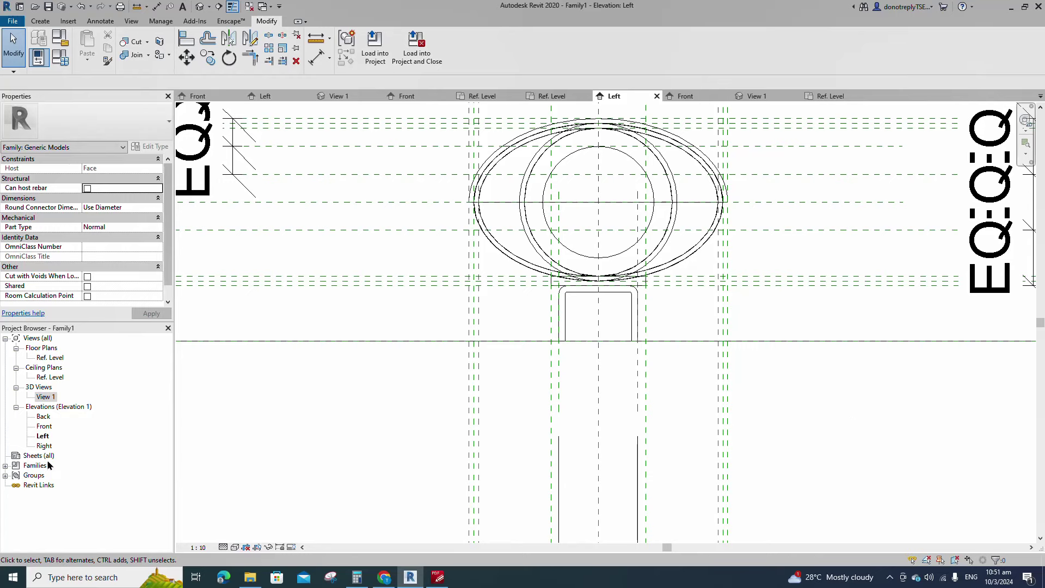
{"action": "double_click", "coordinate": [44, 426]}
{"action": "scroll", "coordinate": [508, 327], "scroll_direction": "up", "scroll_amount": 2}
{"action": "left_click", "coordinate": [486, 271]}
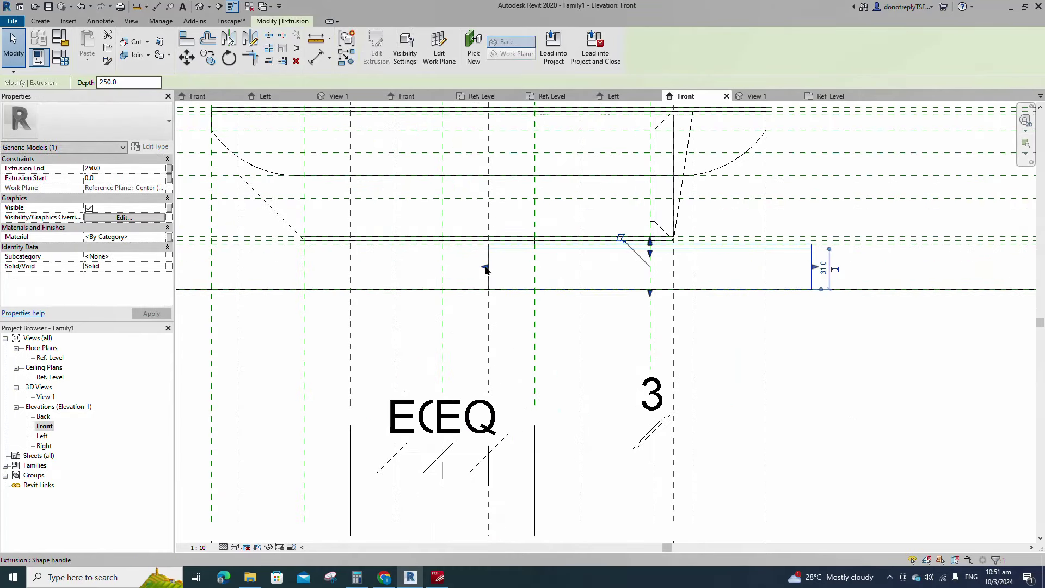
{"action": "left_click_drag", "start_coordinate": [486, 270], "coordinate": [442, 267]}
{"action": "left_click_drag", "start_coordinate": [814, 267], "coordinate": [533, 302]}
{"action": "left_click", "coordinate": [532, 302]}
In the 3D view, associate the bracket extrusion's material with the Body family parameter.
{"action": "double_click", "coordinate": [51, 397]}
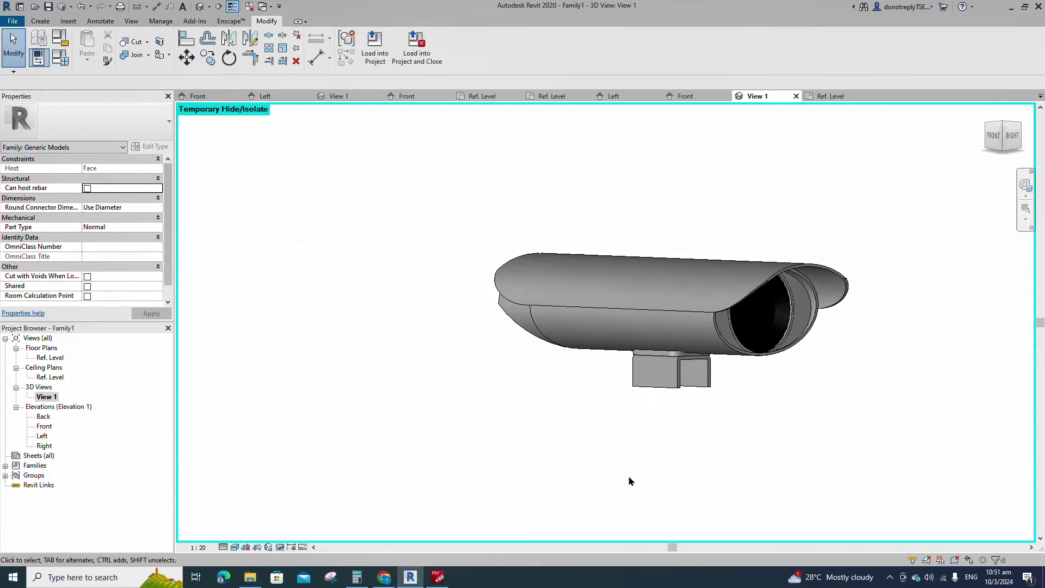
{"action": "middle_click_drag", "start_coordinate": [630, 481], "coordinate": [669, 449], "text": "shift"}
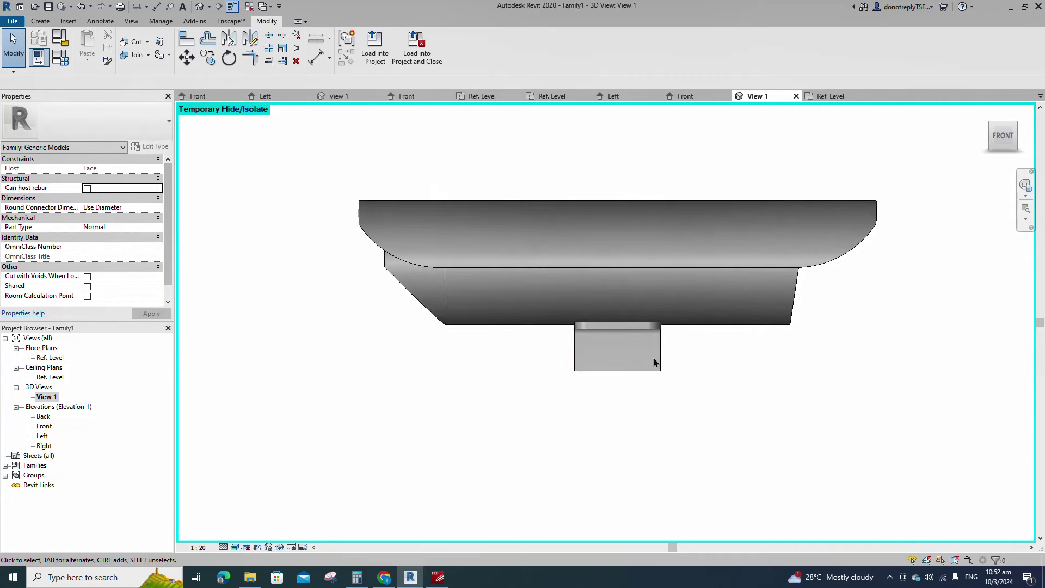
{"action": "left_click", "coordinate": [659, 370]}
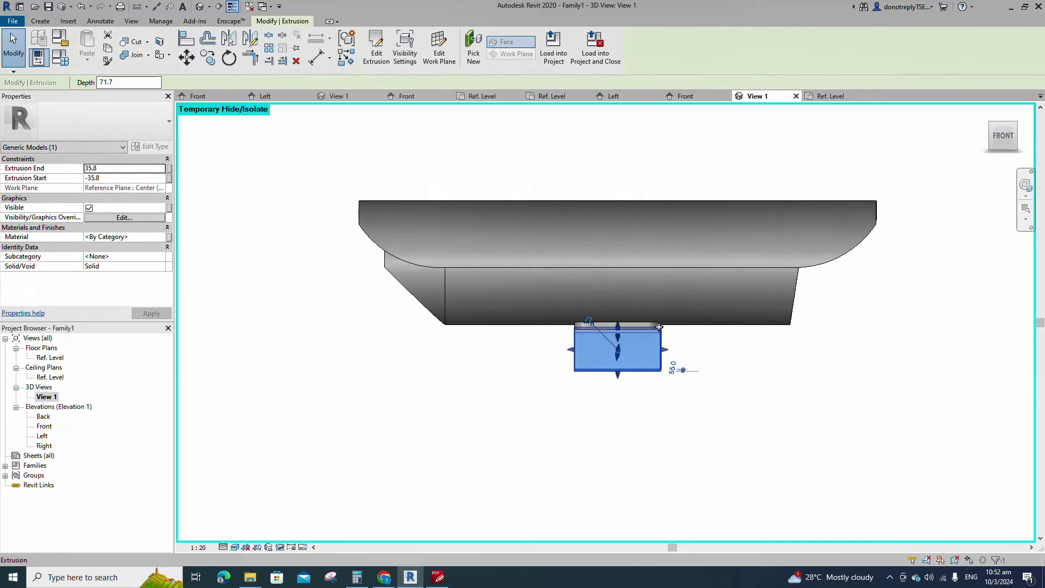
{"action": "left_click", "coordinate": [169, 238]}
{"action": "left_click", "coordinate": [449, 255]}
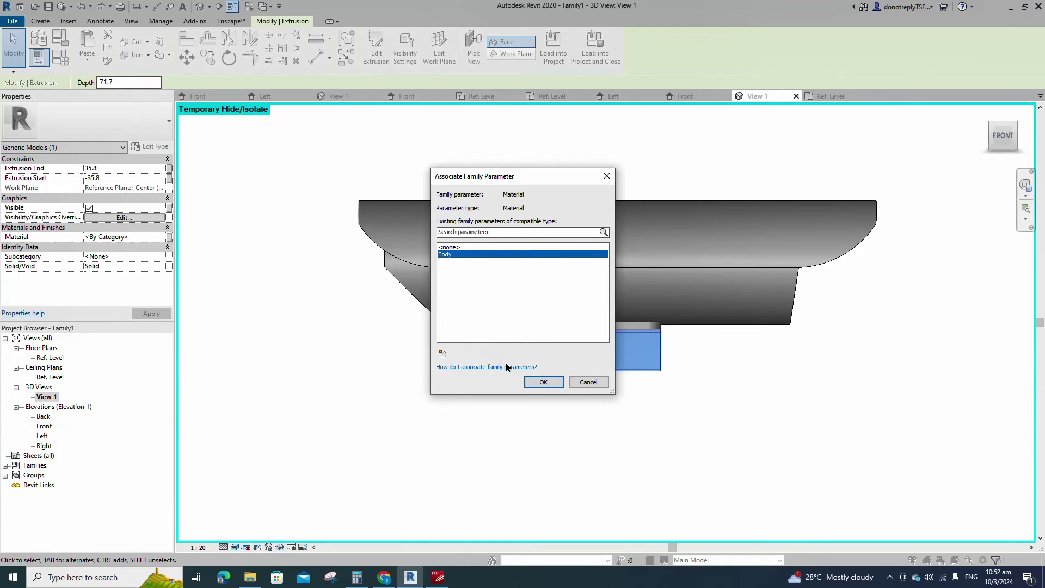
{"action": "left_click", "coordinate": [543, 382]}
{"action": "left_click", "coordinate": [603, 447]}
{"action": "middle_click_drag", "start_coordinate": [602, 447], "coordinate": [765, 474], "text": "shift"}
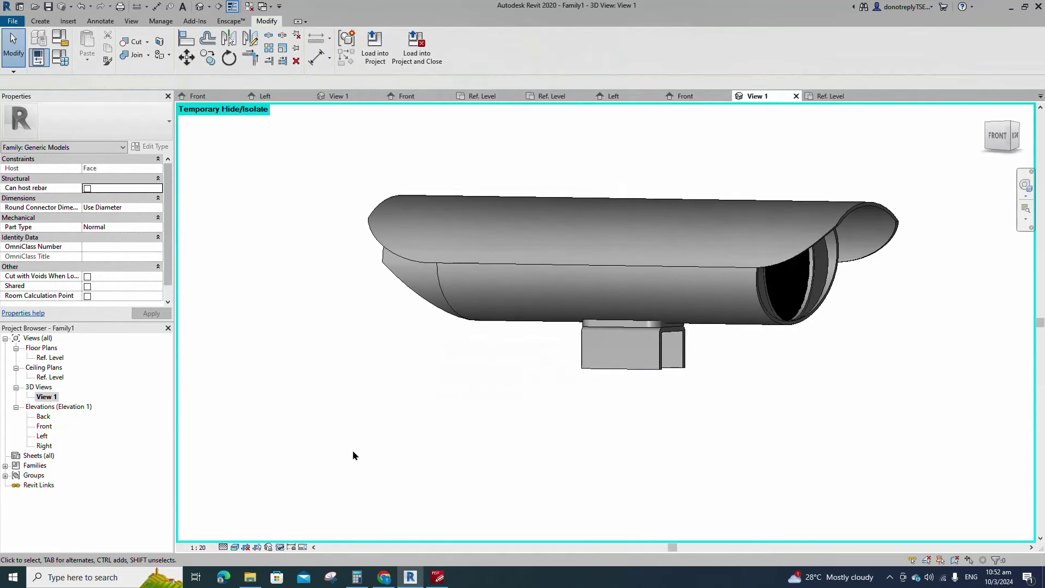
In the Front elevation, draw a horizontal reference plane offset 17 mm above the reference level, across the bracket.
{"action": "double_click", "coordinate": [44, 426]}
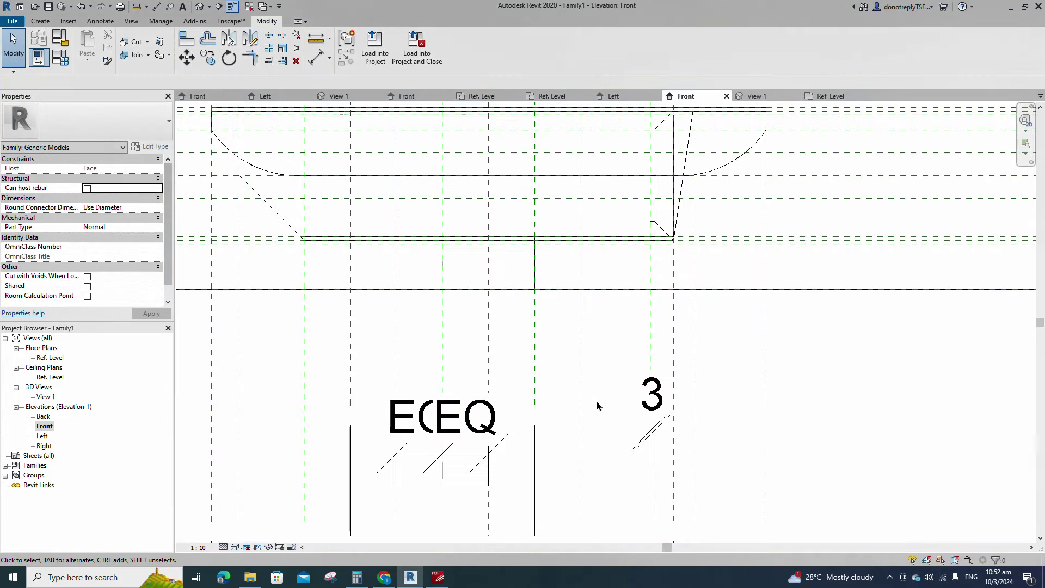
{"action": "scroll", "coordinate": [593, 327], "scroll_direction": "down", "scroll_amount": 3}
{"action": "left_click", "coordinate": [455, 284]}
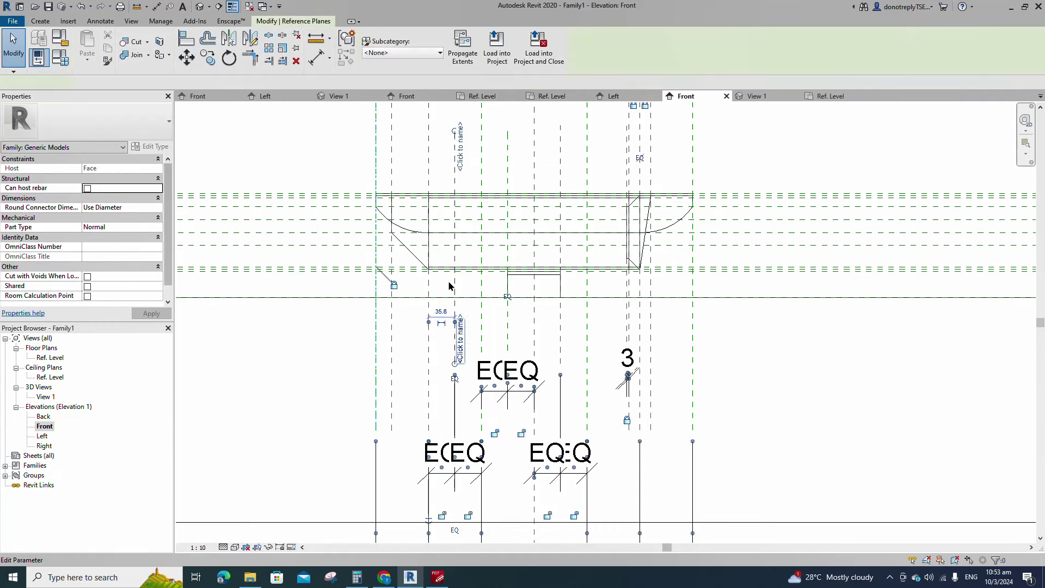
{"action": "key", "text": "r"}
{"action": "key", "text": "p"}
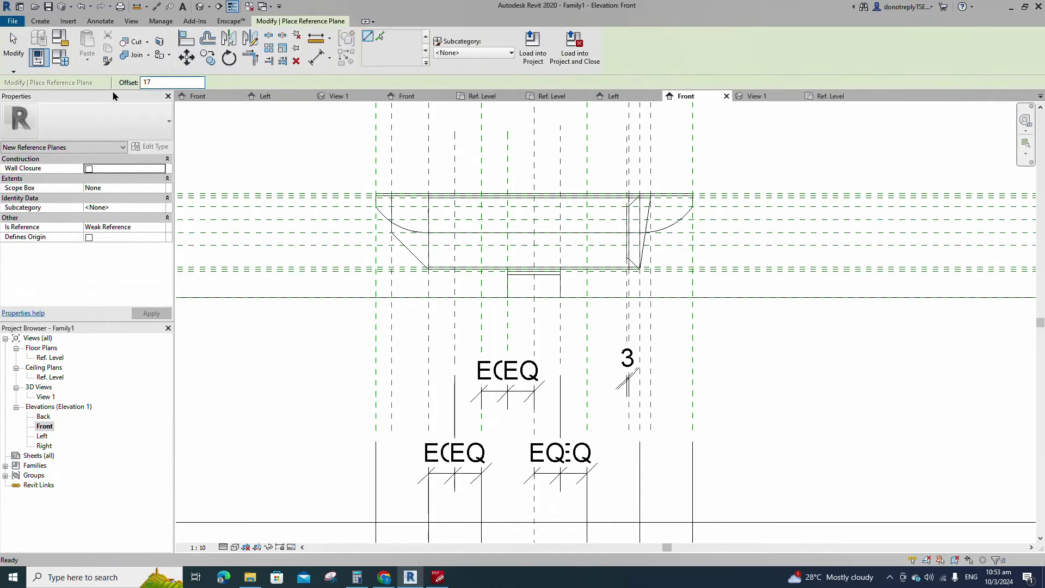
{"action": "left_click", "coordinate": [343, 297]}
{"action": "left_click", "coordinate": [732, 297]}
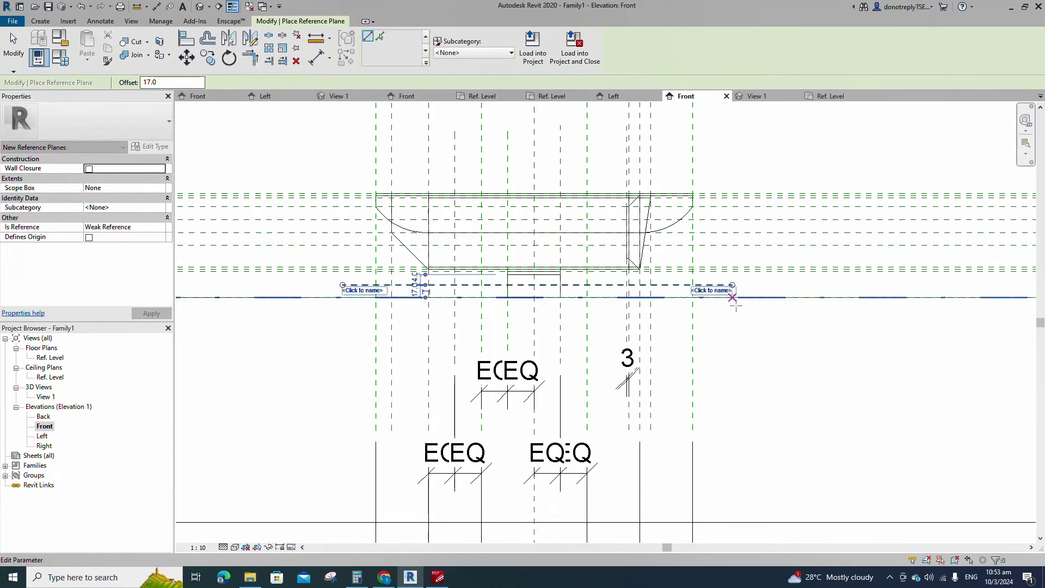
Dimension the bracket's horizontal mid plane against the reference level and the plane at the bracket's upper edge, with equal spacing.
{"action": "key", "text": "d"}
{"action": "key", "text": "i"}
{"action": "scroll", "coordinate": [708, 287], "scroll_direction": "up", "scroll_amount": 2}
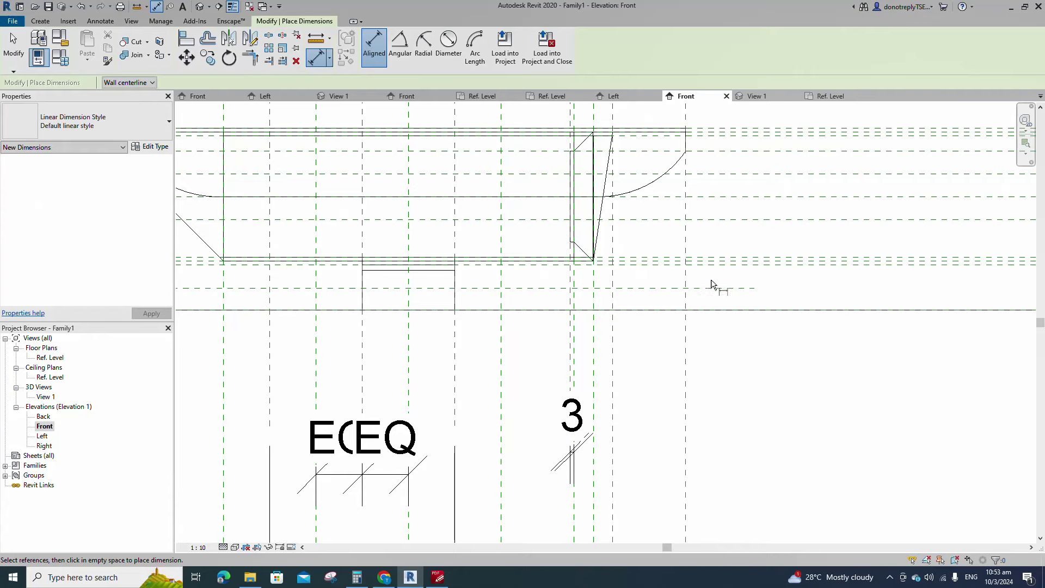
{"action": "scroll", "coordinate": [710, 284], "scroll_direction": "down", "scroll_amount": 3}
{"action": "scroll", "coordinate": [711, 284], "scroll_direction": "up", "scroll_amount": 4}
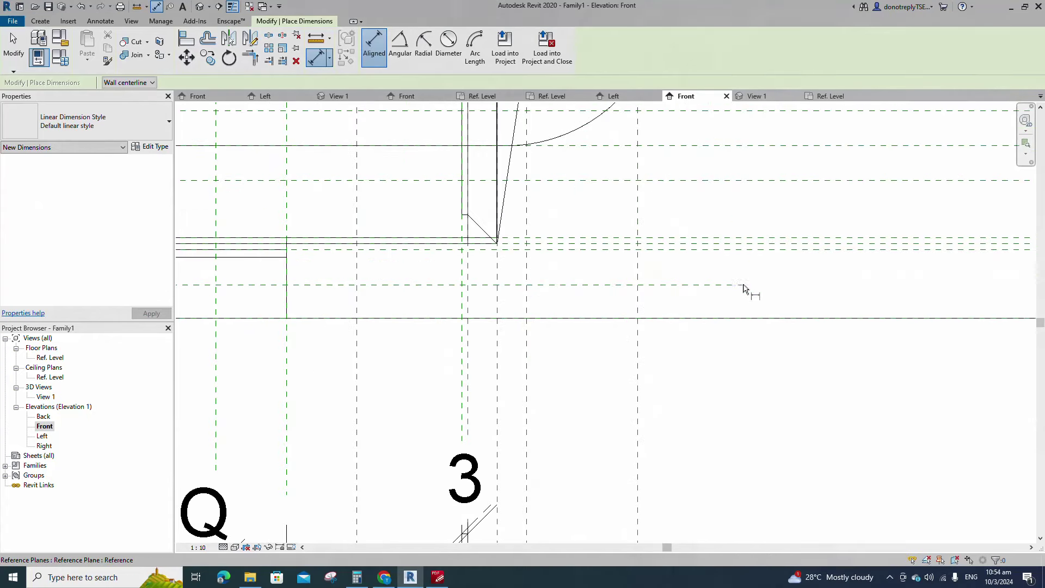
{"action": "left_click", "coordinate": [712, 284]}
{"action": "left_click", "coordinate": [709, 318]}
{"action": "scroll", "coordinate": [707, 319], "scroll_direction": "down", "scroll_amount": 3}
{"action": "left_click", "coordinate": [765, 347]}
{"action": "left_click", "coordinate": [871, 304]}
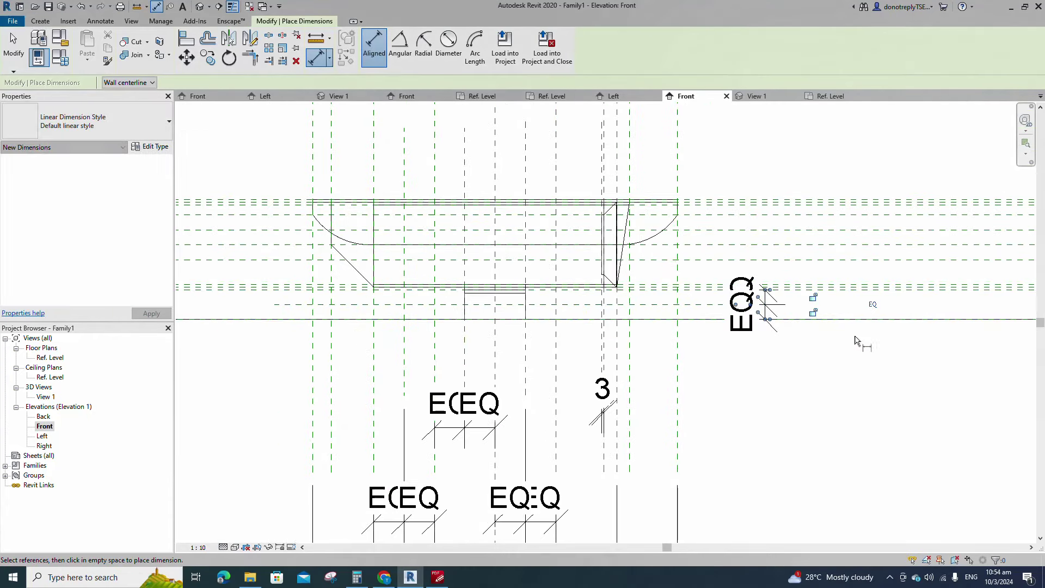
{"action": "key", "text": "Escape"}
{"action": "key", "text": "Escape"}
Create a reference plane offset 9 mm from the bracket's horizontal mid plane by picking that plane.
{"action": "scroll", "coordinate": [505, 338], "scroll_direction": "up", "scroll_amount": 2}
{"action": "scroll", "coordinate": [507, 332], "scroll_direction": "down", "scroll_amount": 2}
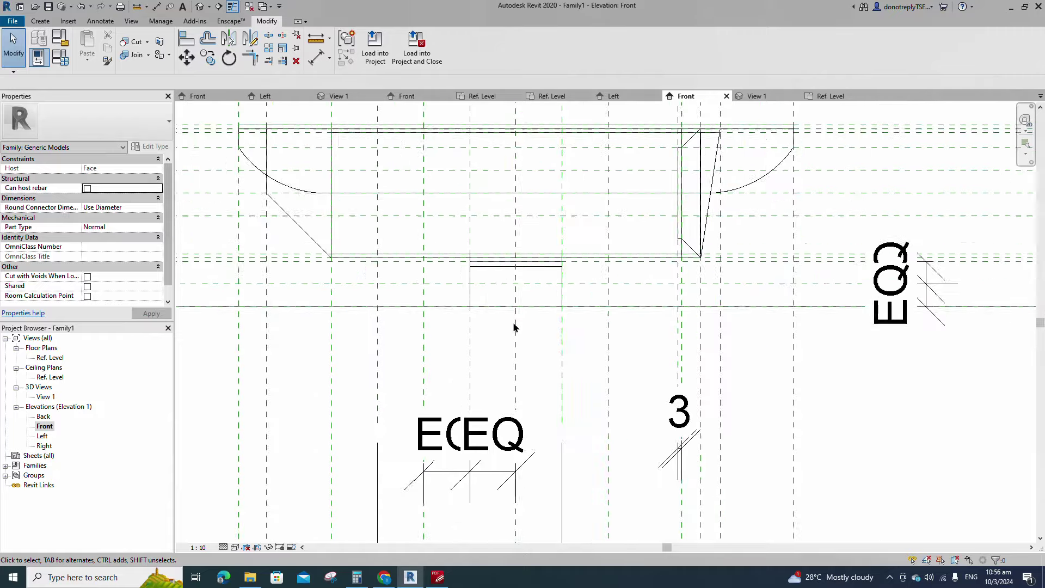
{"action": "scroll", "coordinate": [490, 335], "scroll_direction": "up", "scroll_amount": 1}
{"action": "left_click", "coordinate": [340, 297]}
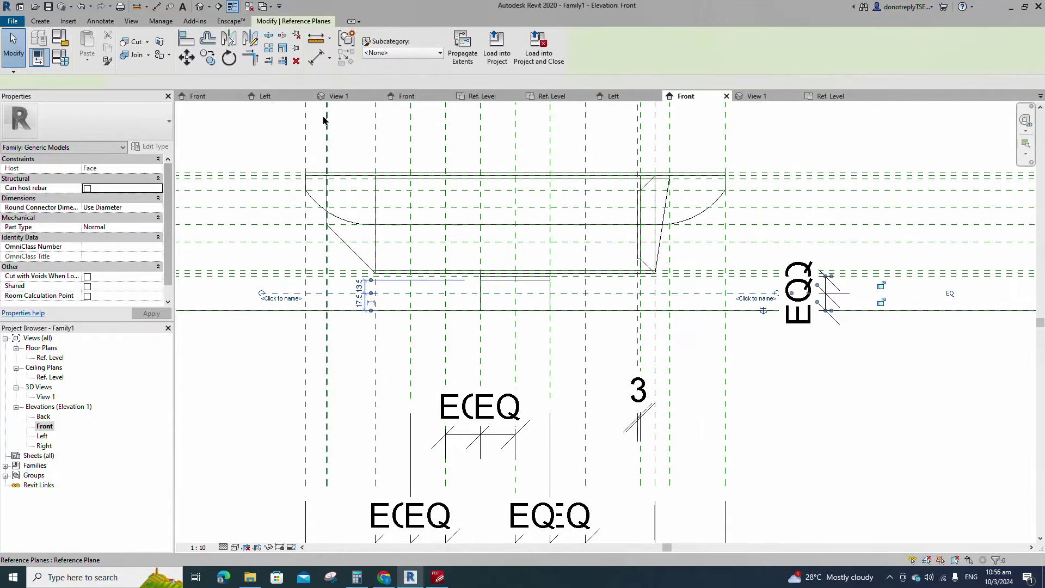
{"action": "key", "text": "r"}
{"action": "key", "text": "p"}
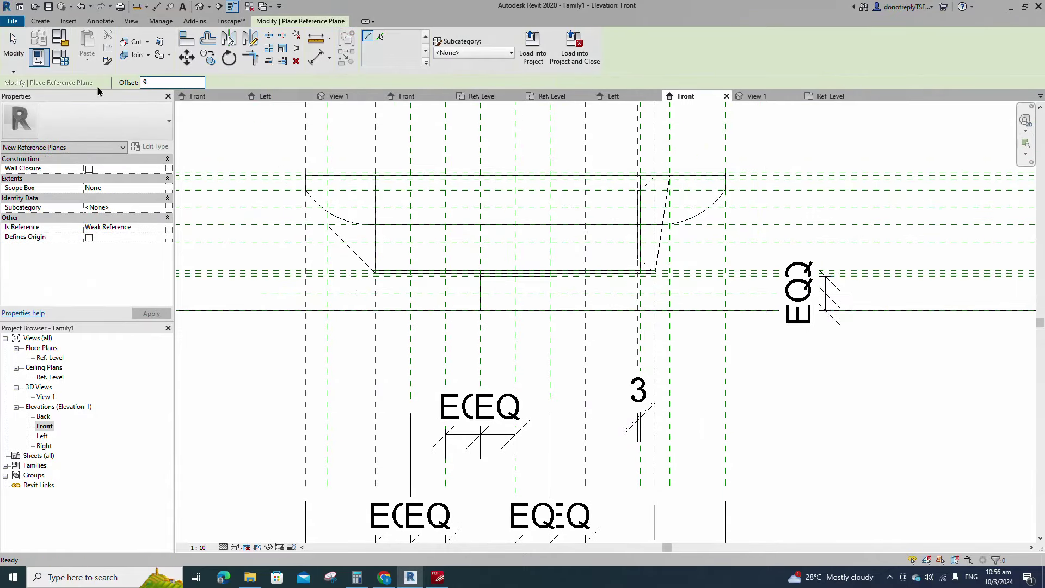
{"action": "key", "text": "Return"}
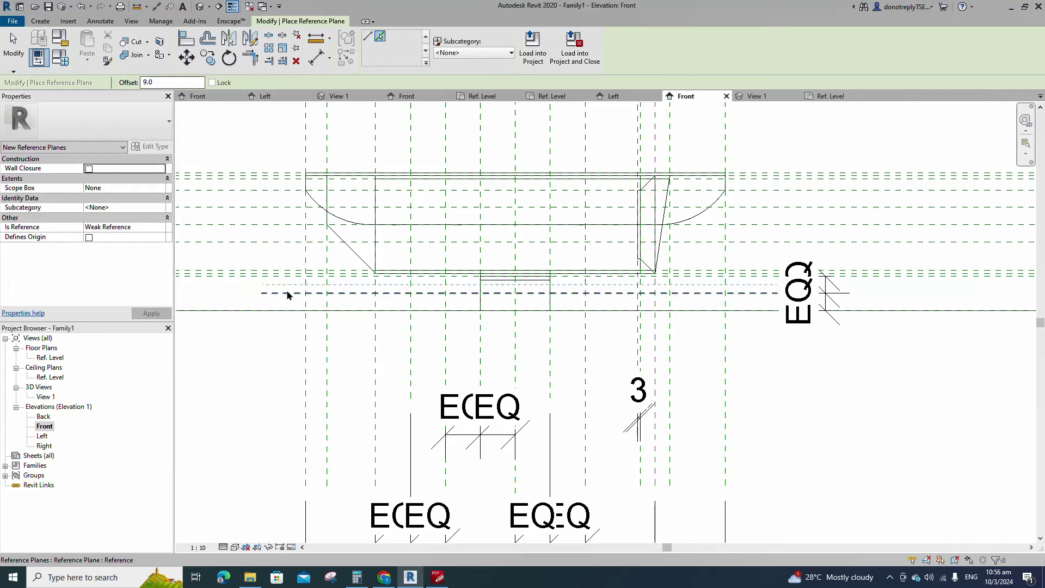
Place the horizontal reference plane at a 9 mm offset below the body and constrain the base planes to equal spacing with an aligned dimension.
{"action": "left_click", "coordinate": [287, 295]}
{"action": "key", "text": "Escape"}
{"action": "scroll", "coordinate": [180, 266], "scroll_direction": "up", "scroll_amount": 2}
{"action": "left_click", "coordinate": [317, 57]}
{"action": "left_click", "coordinate": [317, 303]}
{"action": "left_click", "coordinate": [308, 291]}
{"action": "scroll", "coordinate": [298, 275], "scroll_direction": "up", "scroll_amount": 1}
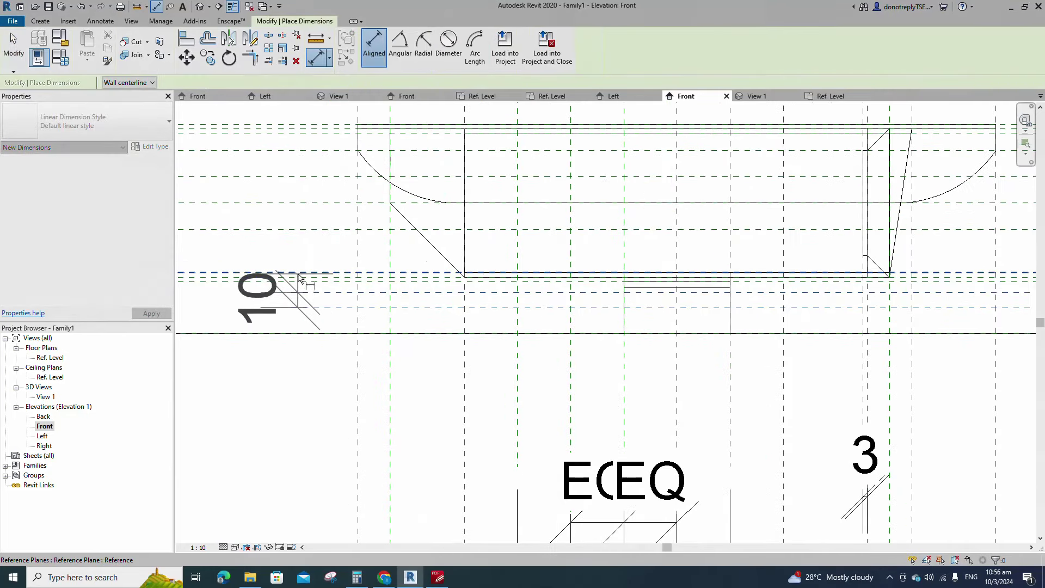
{"action": "left_click", "coordinate": [298, 274]}
{"action": "left_click", "coordinate": [270, 318]}
{"action": "left_click", "coordinate": [459, 289]}
{"action": "scroll", "coordinate": [277, 318], "scroll_direction": "down", "scroll_amount": 1}
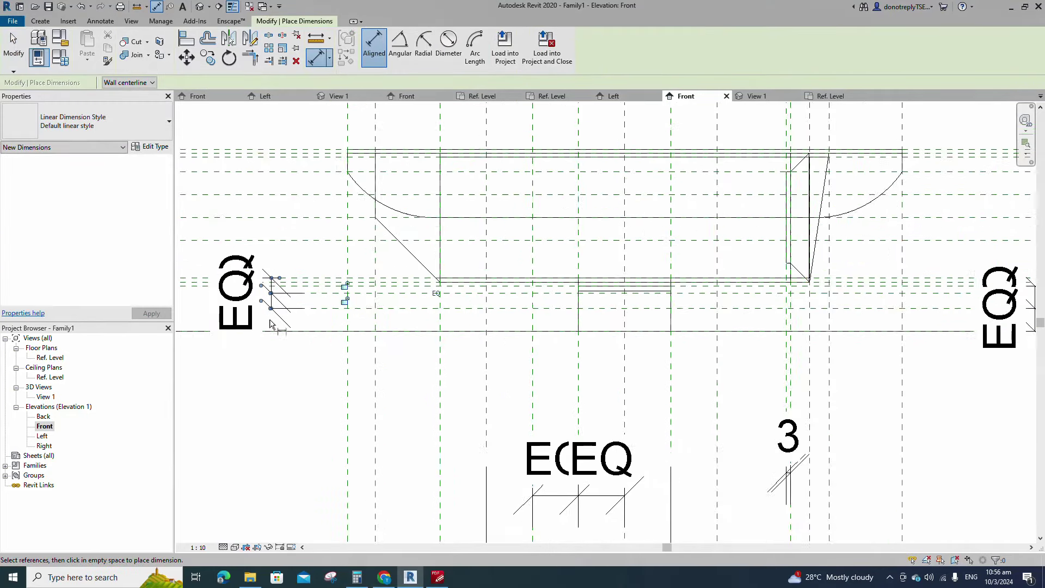
{"action": "scroll", "coordinate": [271, 324], "scroll_direction": "down", "scroll_amount": 1}
{"action": "key", "text": "Escape"}
Start a void extrusion and sketch a half ellipse spanning the bracket's width, with its lowest point on the reference level.
{"action": "left_click", "coordinate": [40, 21]}
{"action": "left_click", "coordinate": [206, 41]}
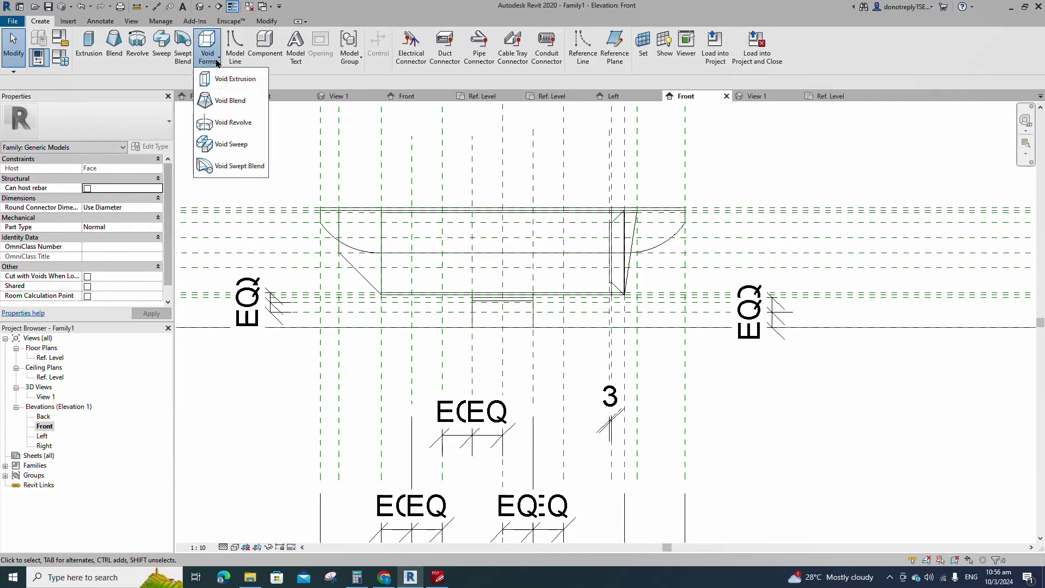
{"action": "left_click", "coordinate": [240, 77]}
{"action": "scroll", "coordinate": [517, 347], "scroll_direction": "up", "scroll_amount": 3}
{"action": "left_click", "coordinate": [404, 60]}
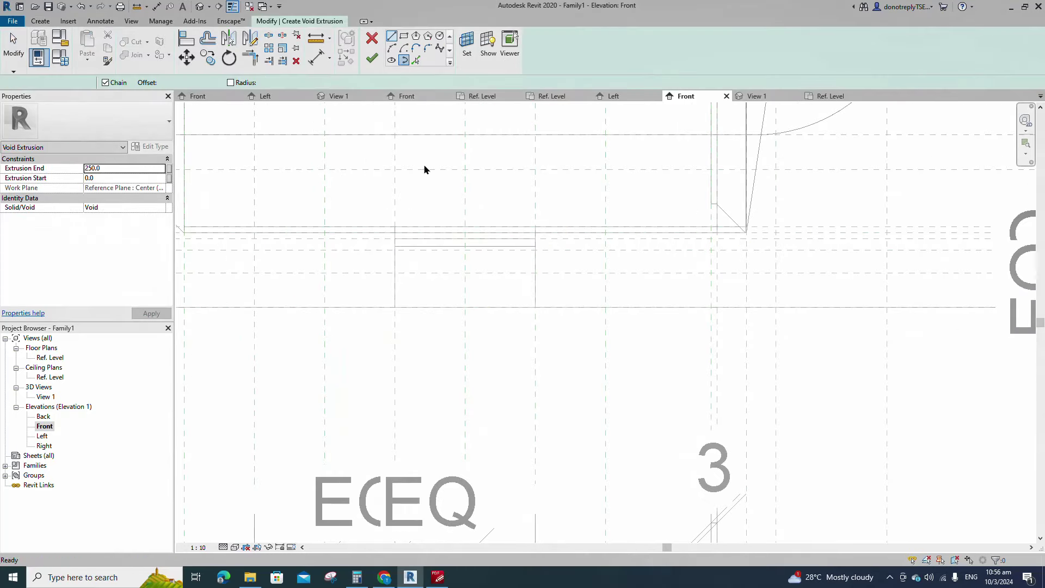
{"action": "left_click", "coordinate": [395, 249]}
{"action": "left_click", "coordinate": [535, 249]}
{"action": "left_click", "coordinate": [475, 304]}
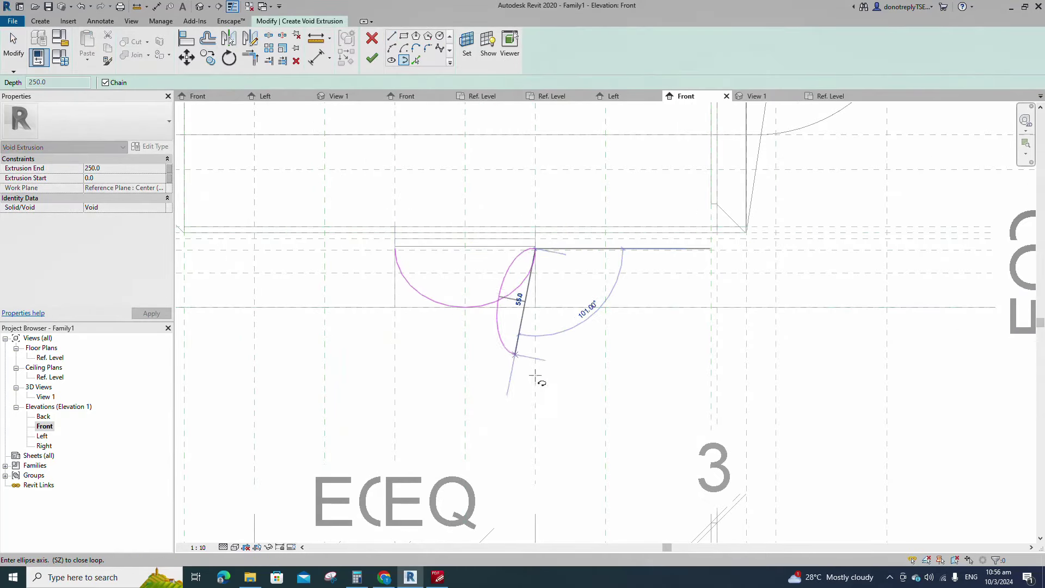
Close the void profile with two vertical lines and a horizontal line about 10 mm below the reference level.
{"action": "left_click", "coordinate": [401, 50]}
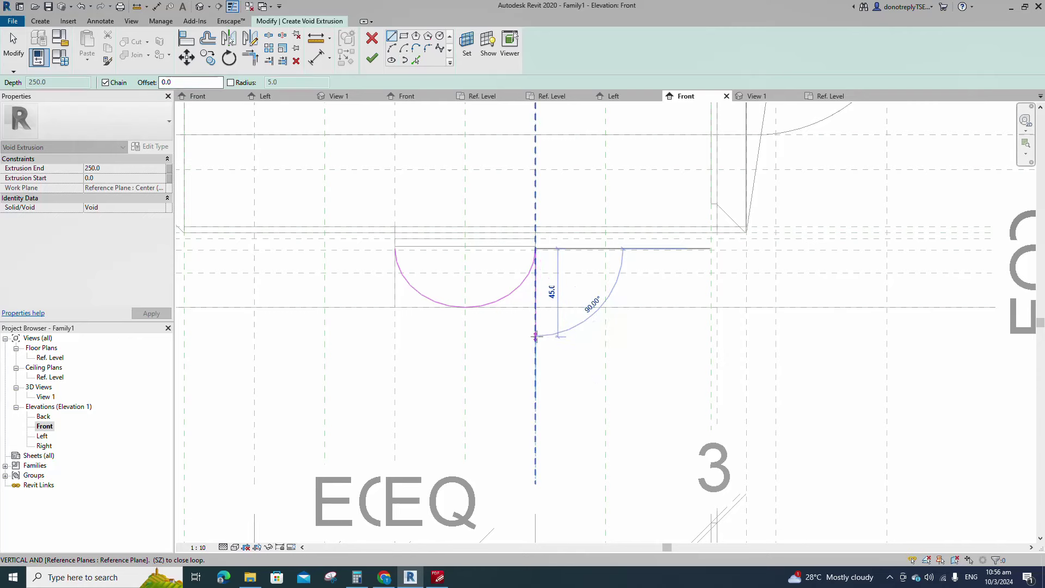
{"action": "left_click", "coordinate": [535, 326]}
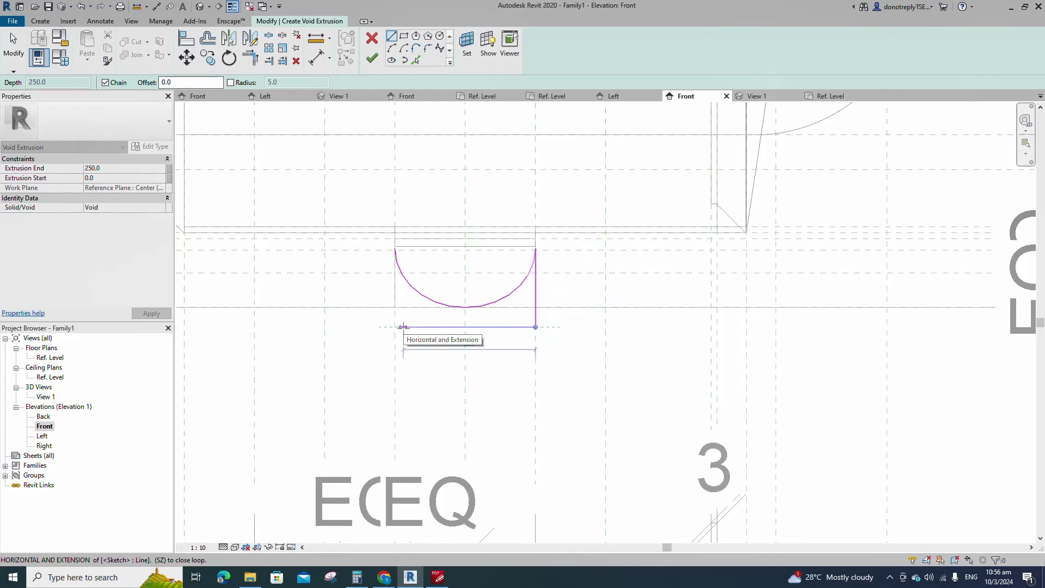
{"action": "left_click", "coordinate": [395, 327]}
{"action": "left_click", "coordinate": [396, 249]}
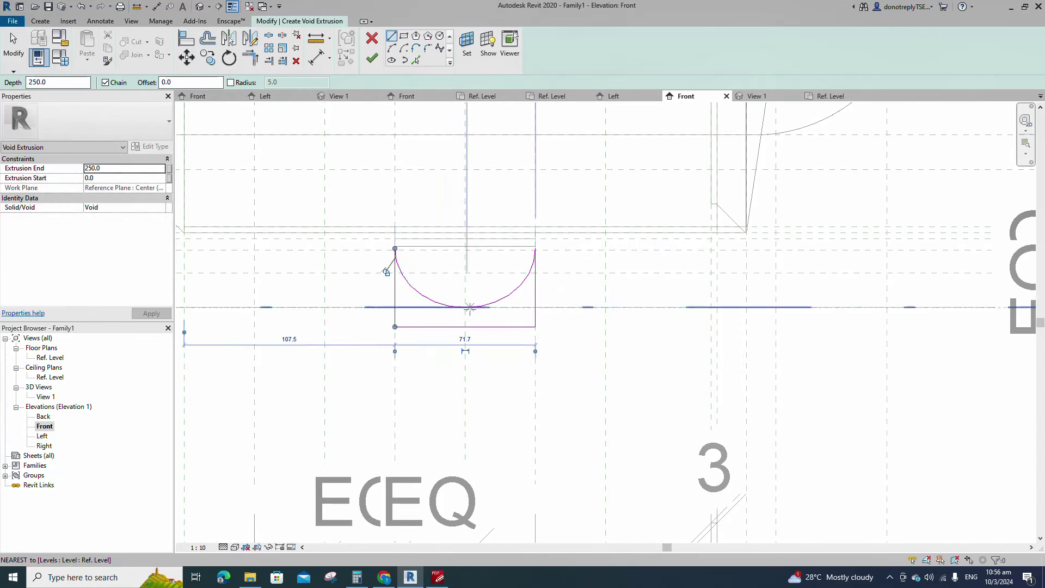
{"action": "key", "text": "Escape"}
Dimension the distance between the reference level and the bottom line of the void sketch.
{"action": "left_click", "coordinate": [316, 57]}
{"action": "scroll", "coordinate": [503, 250], "scroll_direction": "down", "scroll_amount": 2}
{"action": "left_click", "coordinate": [908, 286]}
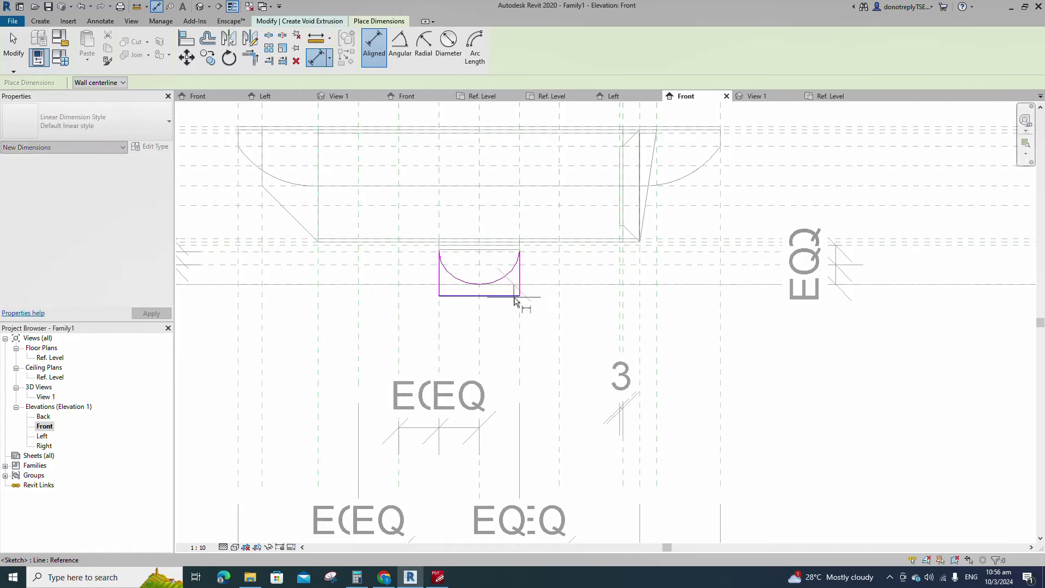
{"action": "left_click", "coordinate": [515, 296]}
{"action": "left_click", "coordinate": [326, 332]}
{"action": "key", "text": "Escape"}
{"action": "key", "text": "Escape"}
{"action": "left_click", "coordinate": [479, 296]}
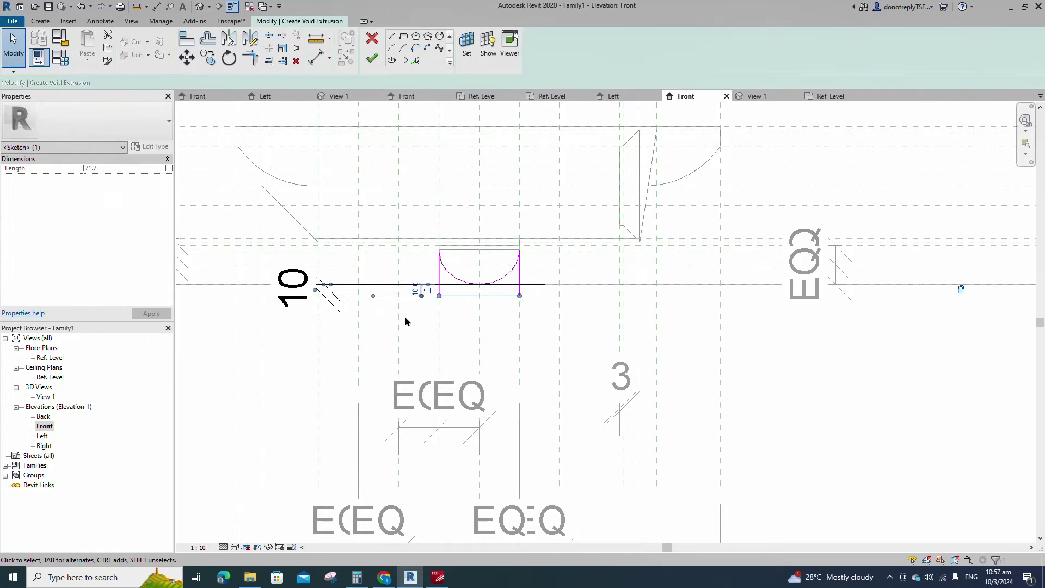
{"action": "key", "text": "Escape"}
Align and lock the void sketch's lines and half ellipse to the bracket's reference planes and the reference level, and finish the void extrusion.
{"action": "scroll", "coordinate": [460, 323], "scroll_direction": "up", "scroll_amount": 2}
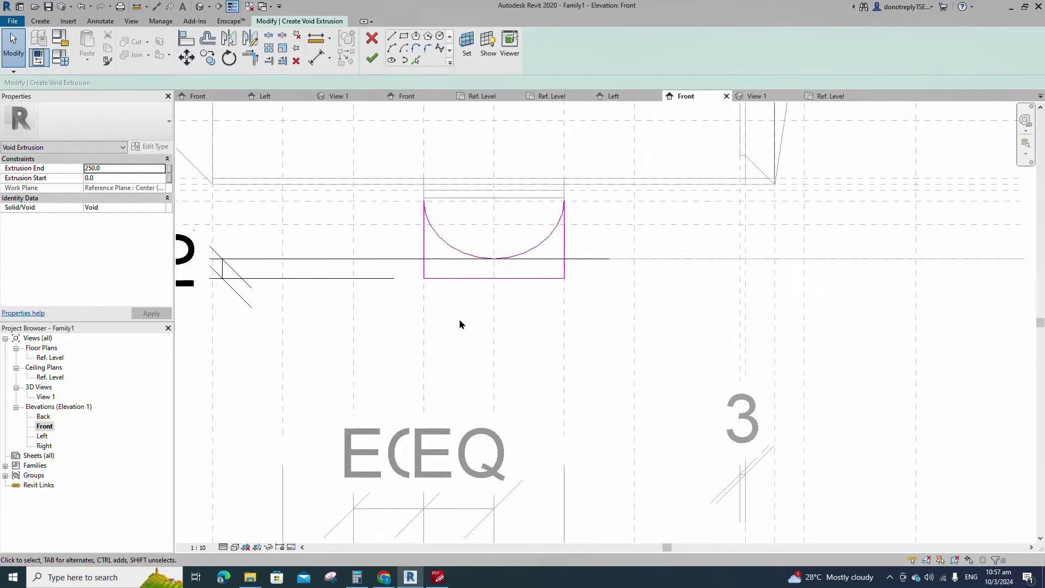
{"action": "key", "text": "a"}
{"action": "key", "text": "l"}
{"action": "left_click", "coordinate": [567, 336]}
{"action": "left_click", "coordinate": [563, 253]}
{"action": "left_click", "coordinate": [543, 249]}
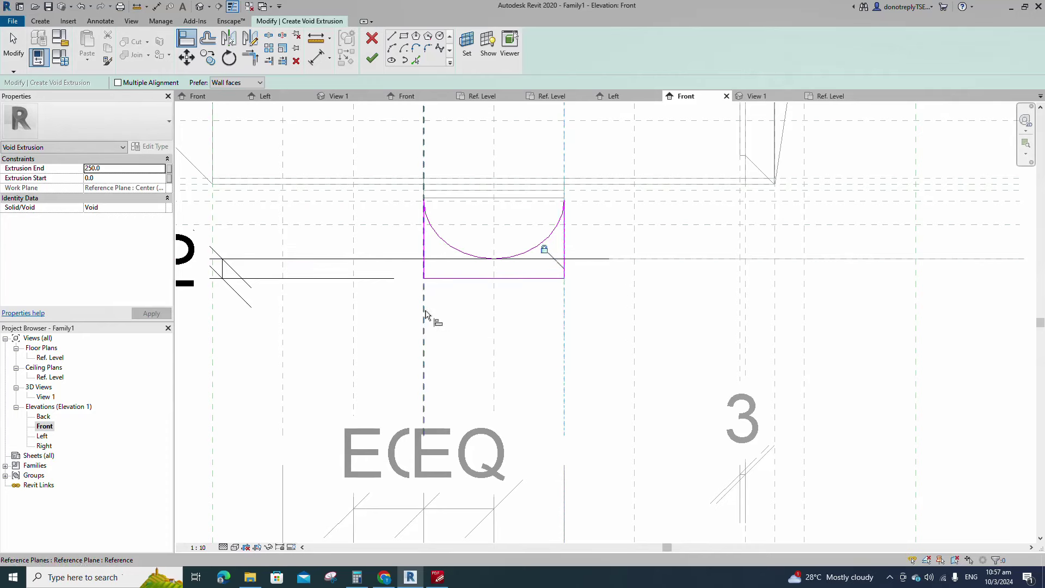
{"action": "left_click", "coordinate": [444, 290]}
{"action": "left_click", "coordinate": [660, 259]}
{"action": "left_click", "coordinate": [494, 258]}
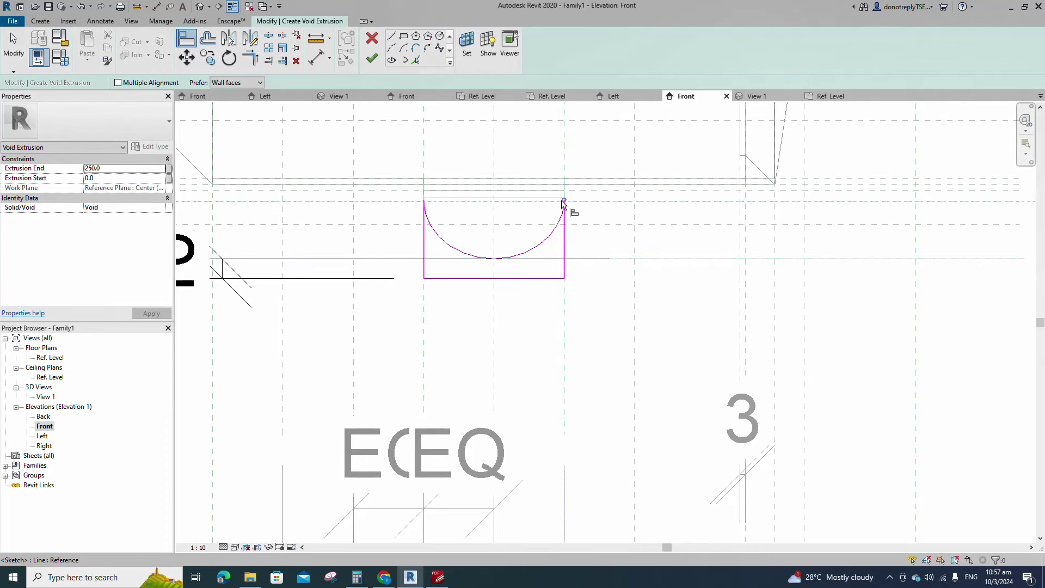
{"action": "scroll", "coordinate": [430, 217], "scroll_direction": "down", "scroll_amount": 4}
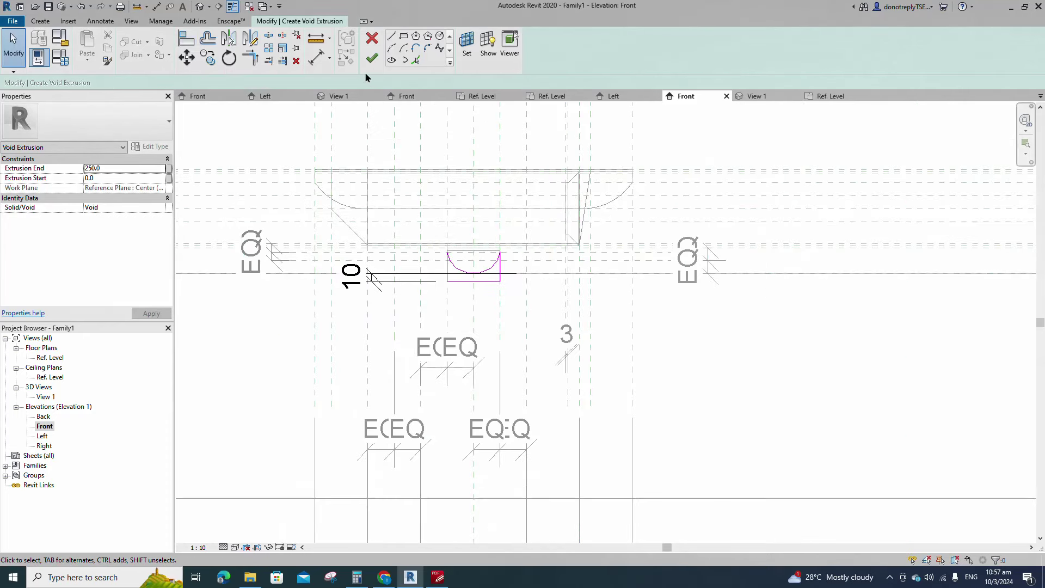
{"action": "left_click", "coordinate": [372, 58]}
{"action": "left_click", "coordinate": [737, 404]}
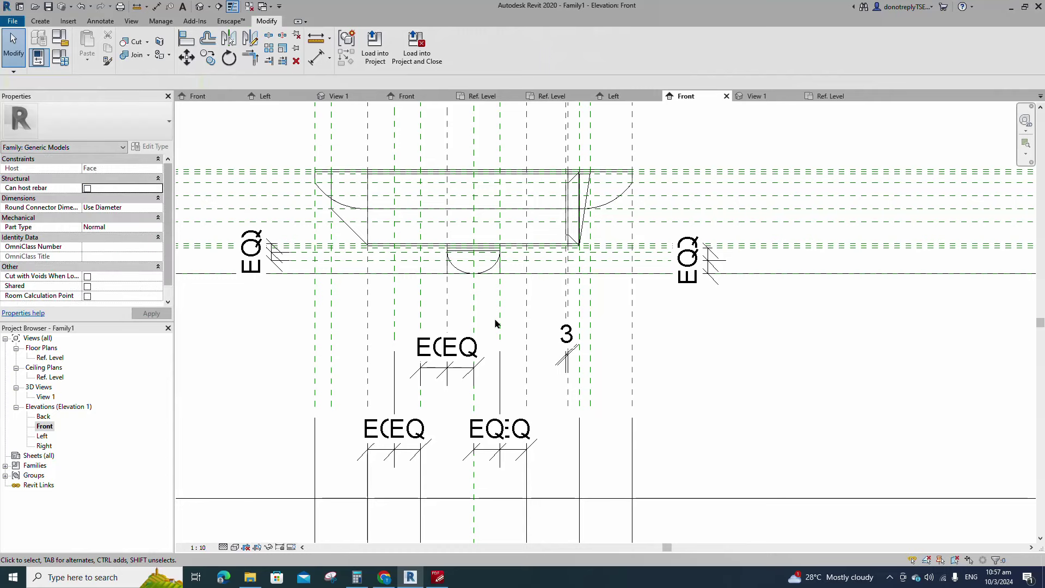
In the Left elevation, stretch the void extrusion from -30 to 30 mm onto the planes flanking the bracket, and inspect the cut in 3D.
{"action": "double_click", "coordinate": [49, 436]}
{"action": "left_click", "coordinate": [637, 340]}
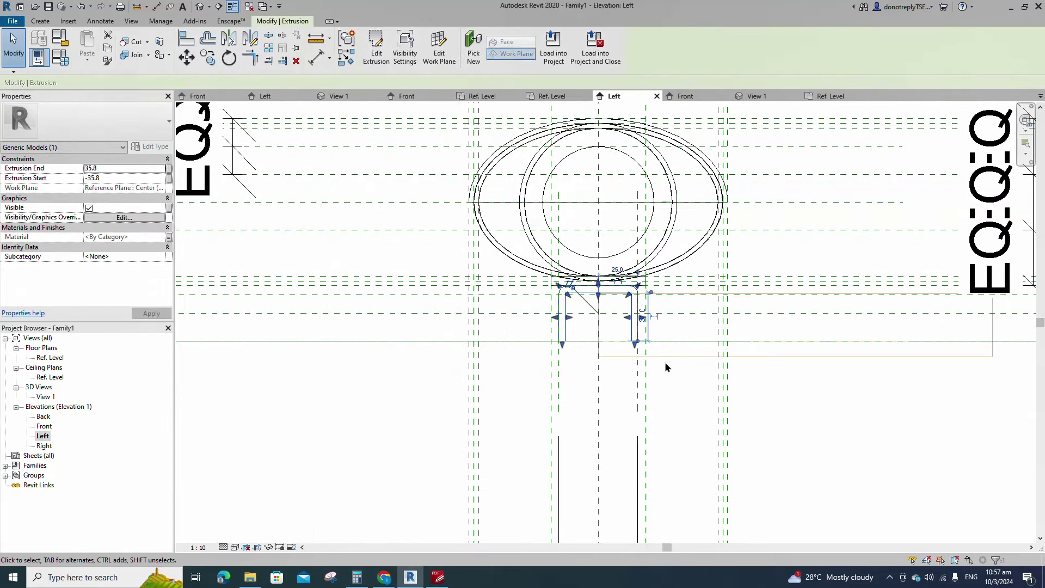
{"action": "left_click", "coordinate": [620, 356]}
{"action": "left_click_drag", "start_coordinate": [595, 325], "coordinate": [550, 332]}
{"action": "left_click", "coordinate": [533, 307]}
{"action": "scroll", "coordinate": [433, 372], "scroll_direction": "down", "scroll_amount": 1}
{"action": "left_click_drag", "start_coordinate": [923, 331], "coordinate": [618, 344]}
{"action": "scroll", "coordinate": [632, 359], "scroll_direction": "up", "scroll_amount": 4}
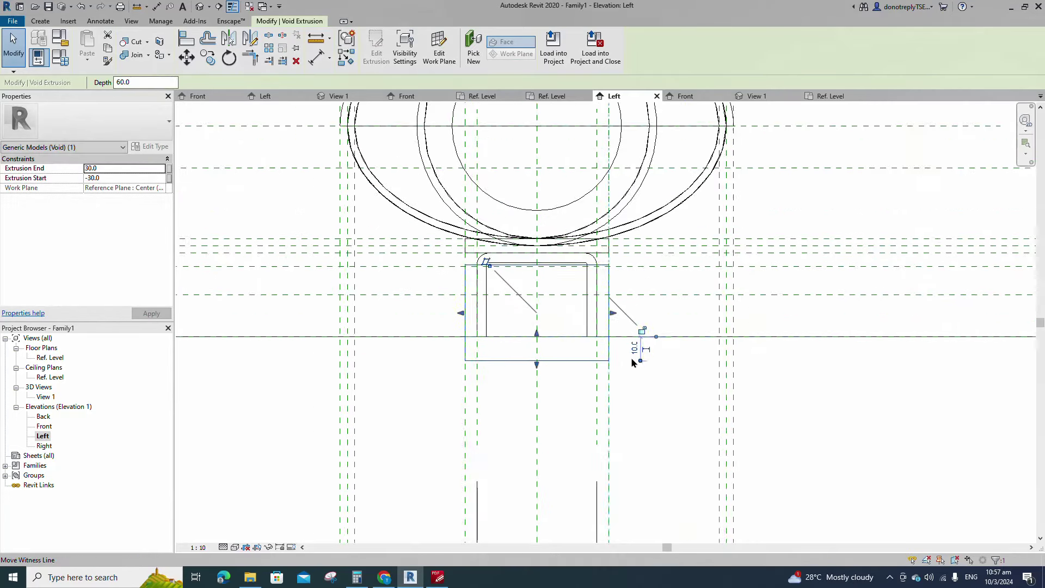
{"action": "left_click", "coordinate": [706, 376]}
{"action": "scroll", "coordinate": [706, 375], "scroll_direction": "down", "scroll_amount": 3}
{"action": "scroll", "coordinate": [710, 381], "scroll_direction": "down", "scroll_amount": 2}
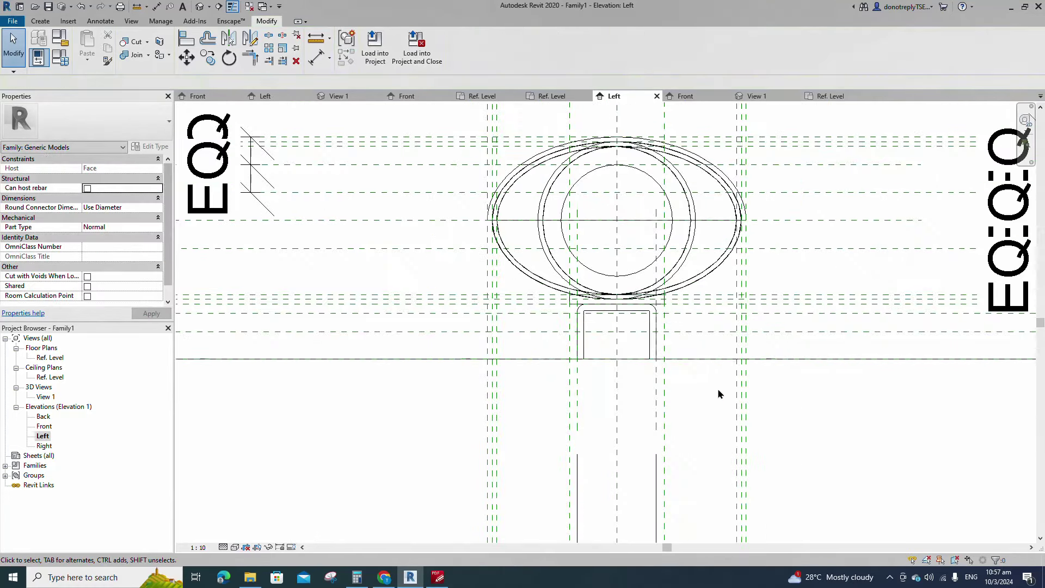
{"action": "double_click", "coordinate": [49, 398]}
{"action": "middle_click_drag", "start_coordinate": [544, 394], "coordinate": [446, 405], "text": "shift"}
In the Front elevation, start a revolve and sketch a rectangle about 8 mm wide and 41 mm tall standing on the reference level.
{"action": "double_click", "coordinate": [44, 428]}
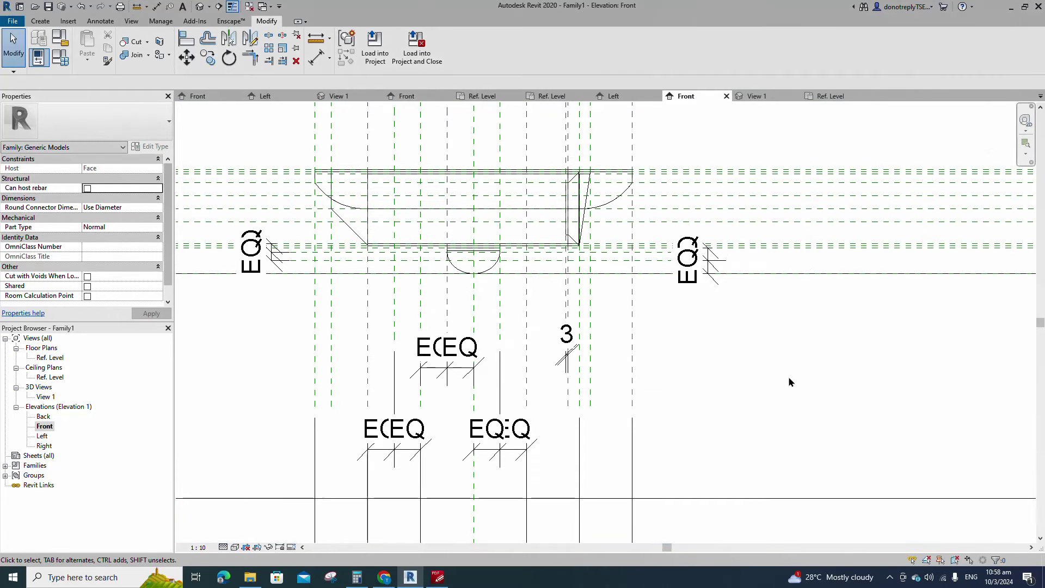
{"action": "left_click", "coordinate": [41, 21]}
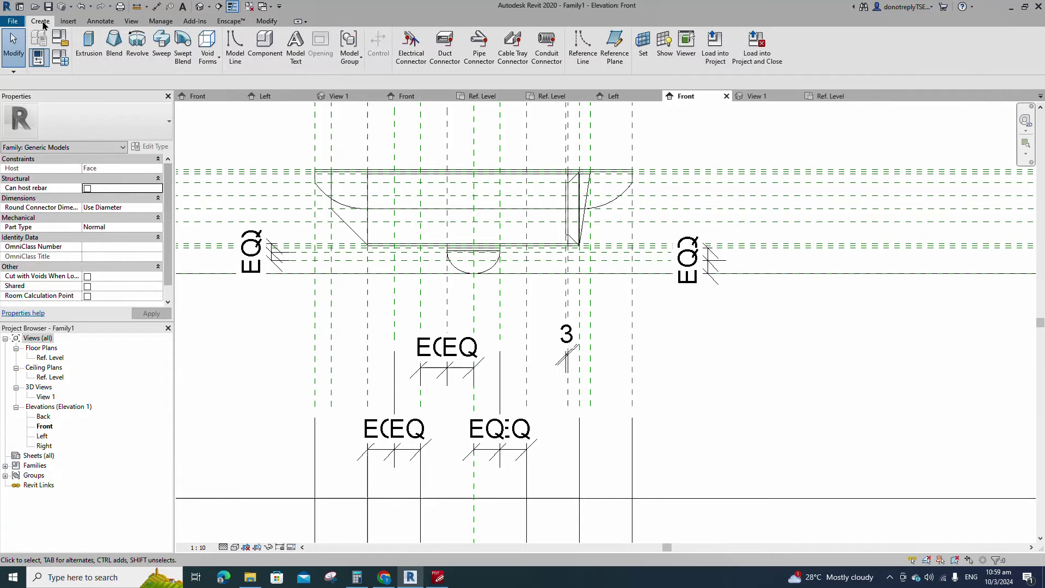
{"action": "left_click", "coordinate": [137, 44]}
{"action": "left_click", "coordinate": [461, 36]}
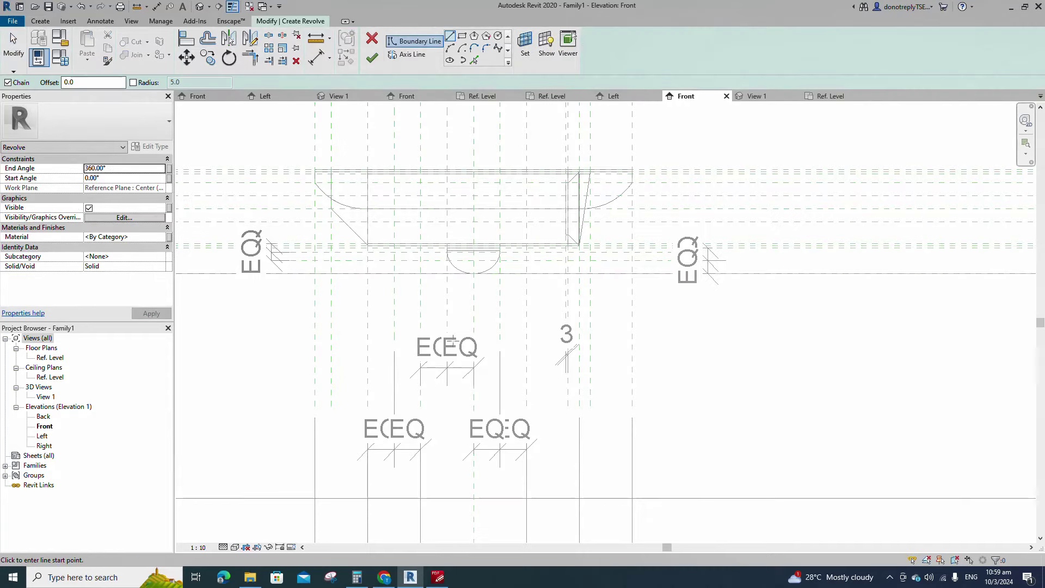
{"action": "scroll", "coordinate": [394, 263], "scroll_direction": "up", "scroll_amount": 5}
{"action": "left_click", "coordinate": [396, 158]}
{"action": "scroll", "coordinate": [366, 319], "scroll_direction": "down", "scroll_amount": 2}
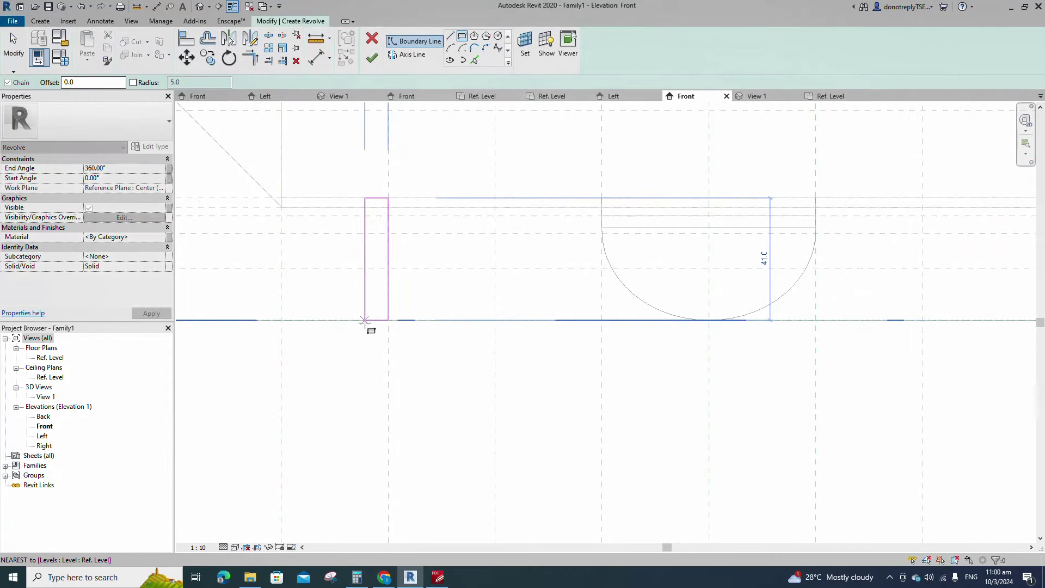
{"action": "left_click", "coordinate": [363, 320]}
{"action": "scroll", "coordinate": [459, 324], "scroll_direction": "down", "scroll_amount": 2}
Align and lock the revolve rectangle's top, bottom and inner side edges to the matching reference planes and reference level.
{"action": "key", "text": "a"}
{"action": "key", "text": "l"}
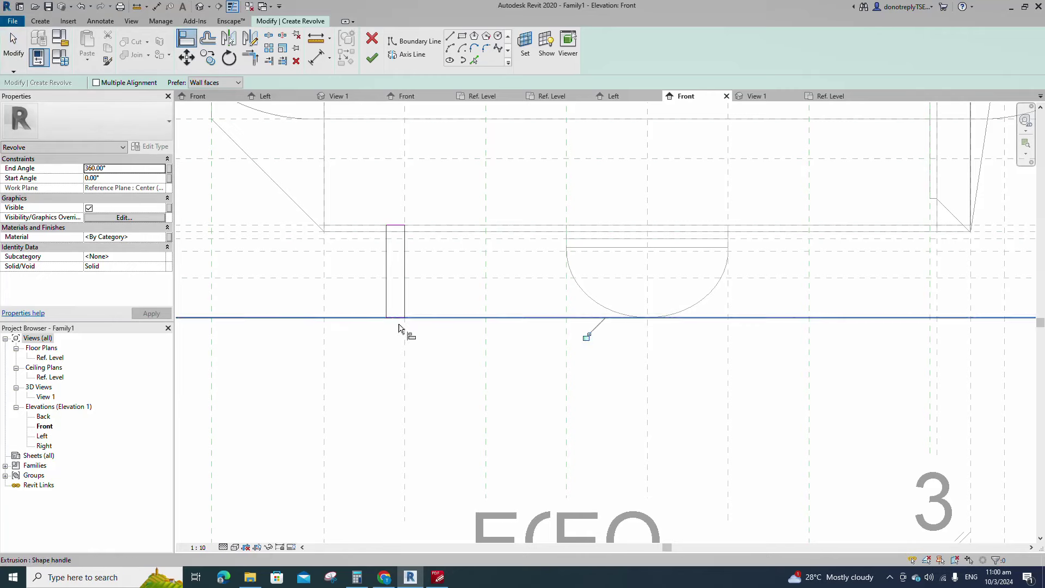
{"action": "left_click", "coordinate": [409, 360]}
{"action": "left_click", "coordinate": [404, 311]}
{"action": "scroll", "coordinate": [584, 228], "scroll_direction": "down", "scroll_amount": 2}
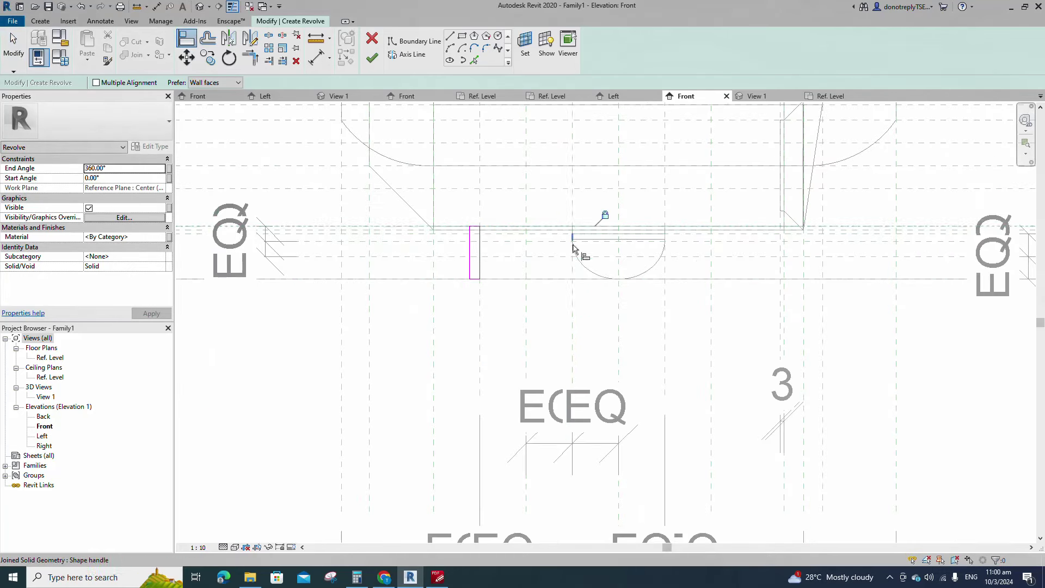
{"action": "key", "text": "Escape"}
{"action": "key", "text": "Escape"}
Sketch a small rectangle on the outer edge of the revolve profile, reaching halfway across its width.
{"action": "left_click", "coordinate": [462, 36]}
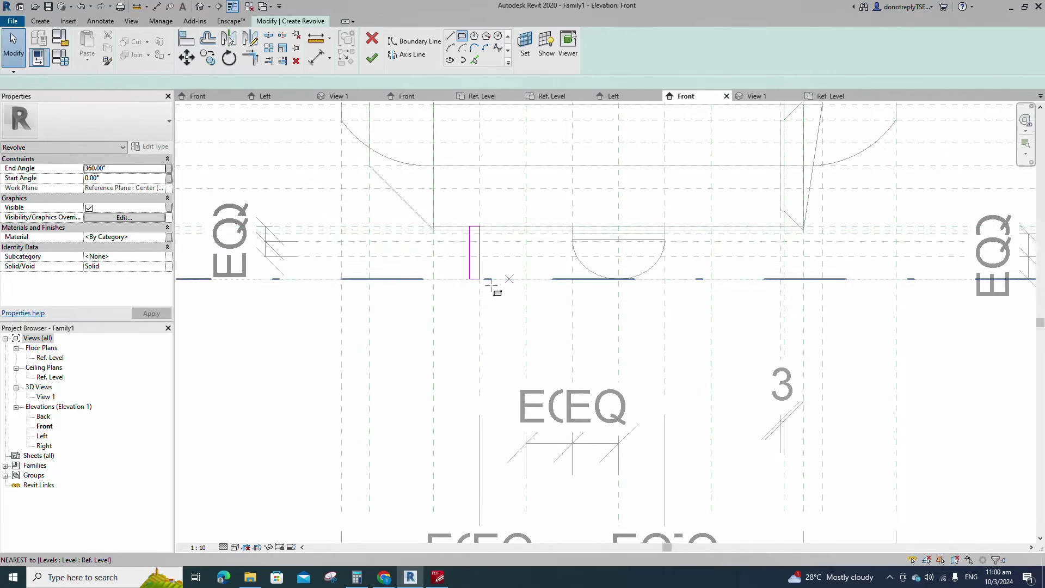
{"action": "scroll", "coordinate": [489, 286], "scroll_direction": "up", "scroll_amount": 5}
{"action": "left_click", "coordinate": [427, 197]}
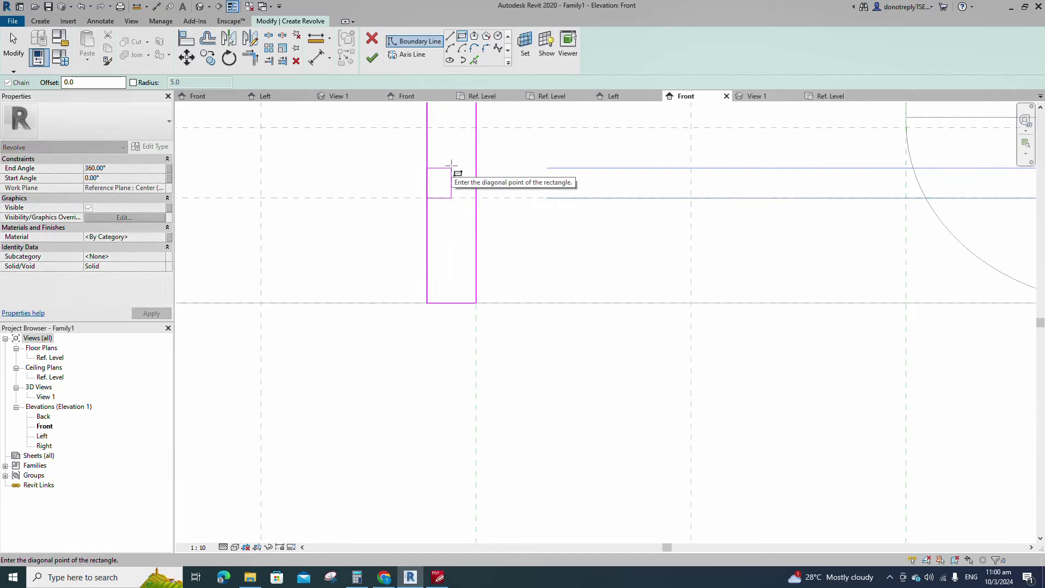
{"action": "left_click", "coordinate": [451, 167]}
{"action": "scroll", "coordinate": [444, 241], "scroll_direction": "down", "scroll_amount": 5}
{"action": "key", "text": "Escape"}
{"action": "key", "text": "Escape"}
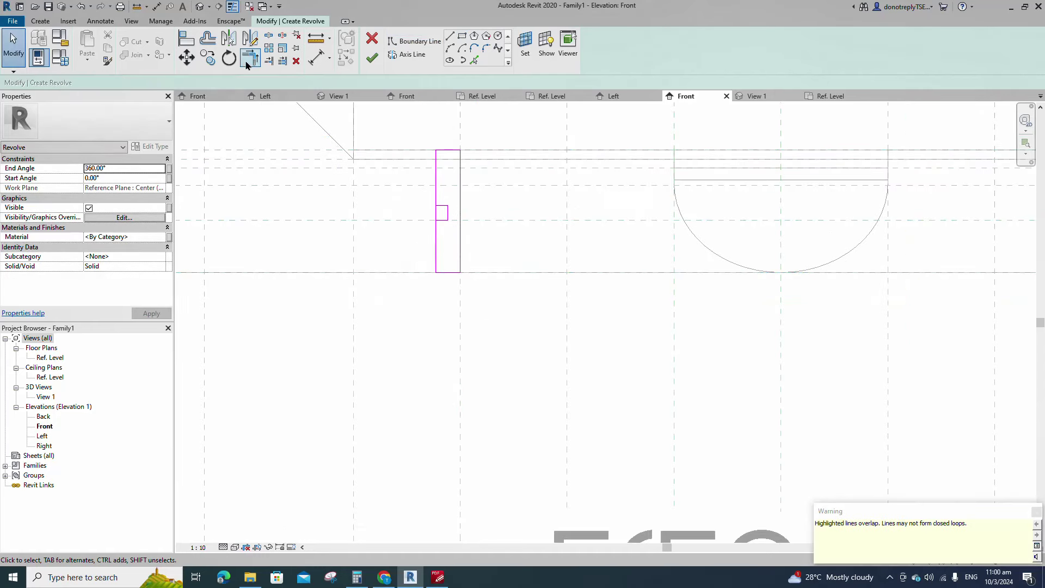
Trim the overlapping lines so the two rectangles form one closed profile with a notch in its outer edge.
{"action": "left_click", "coordinate": [248, 61]}
{"action": "scroll", "coordinate": [442, 223], "scroll_direction": "up", "scroll_amount": 1}
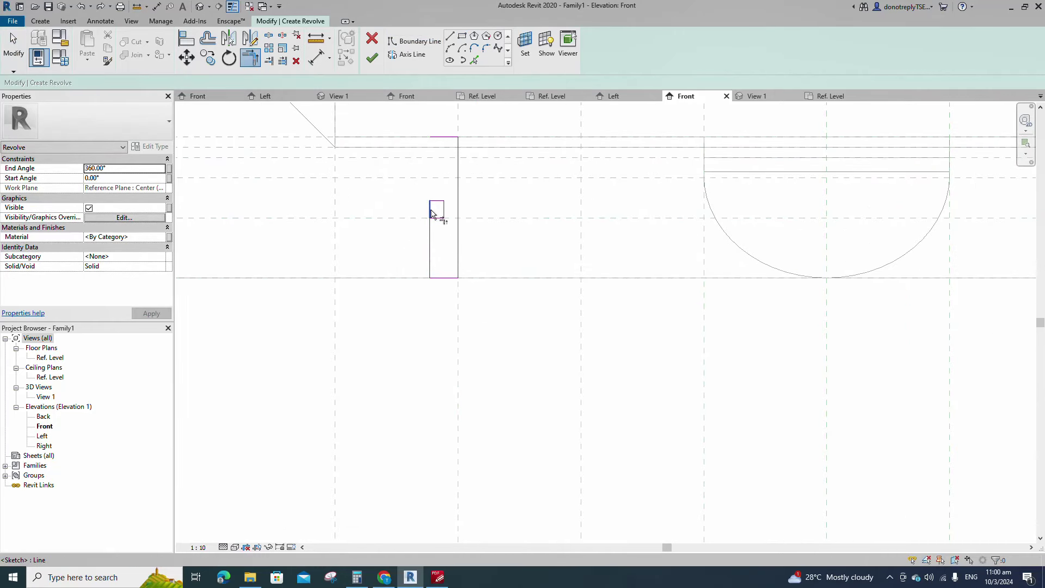
{"action": "left_click", "coordinate": [430, 172]}
{"action": "left_click", "coordinate": [436, 201]}
{"action": "scroll", "coordinate": [452, 230], "scroll_direction": "down", "scroll_amount": 2}
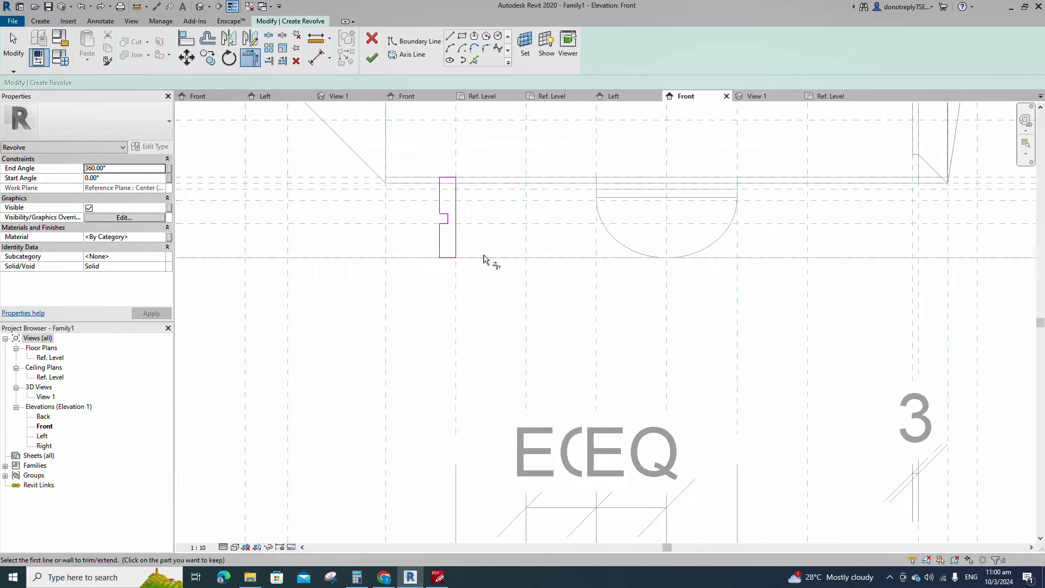
Dimension the revolve profile's lower outer edge from the vertical reference plane and set the distance to 14 mm.
{"action": "left_click", "coordinate": [323, 65]}
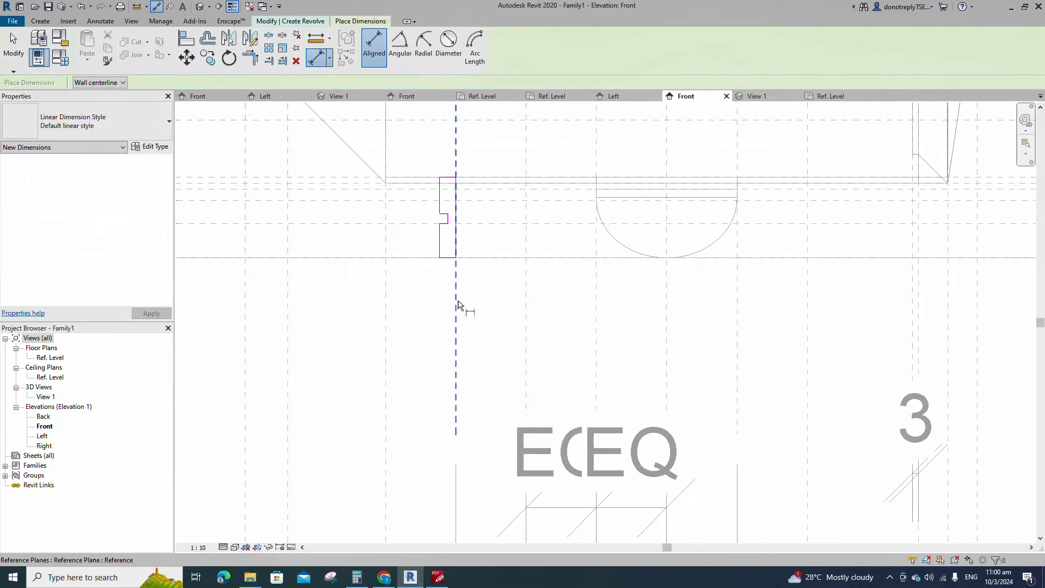
{"action": "scroll", "coordinate": [427, 327], "scroll_direction": "down", "scroll_amount": 3}
{"action": "key", "text": "Escape"}
{"action": "left_click", "coordinate": [446, 217]}
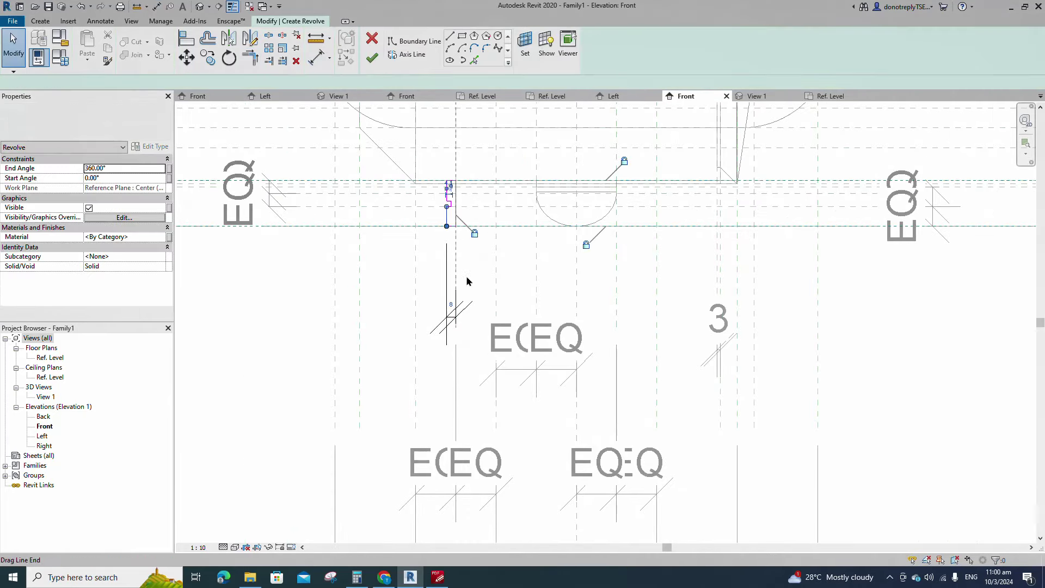
{"action": "left_click", "coordinate": [451, 305]}
{"action": "type", "text": "14"}
{"action": "key", "text": "Return"}
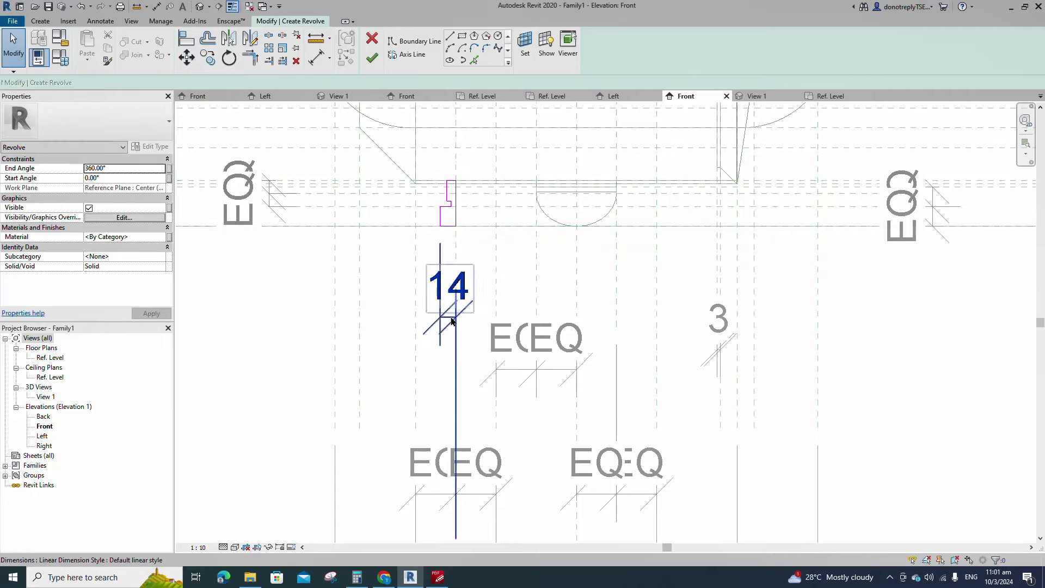
Align the revolve profile's upper outer edge with its lower outer edge, undoing the last unneeded sketch change.
{"action": "scroll", "coordinate": [452, 309], "scroll_direction": "down", "scroll_amount": 2}
{"action": "scroll", "coordinate": [451, 308], "scroll_direction": "down", "scroll_amount": 2}
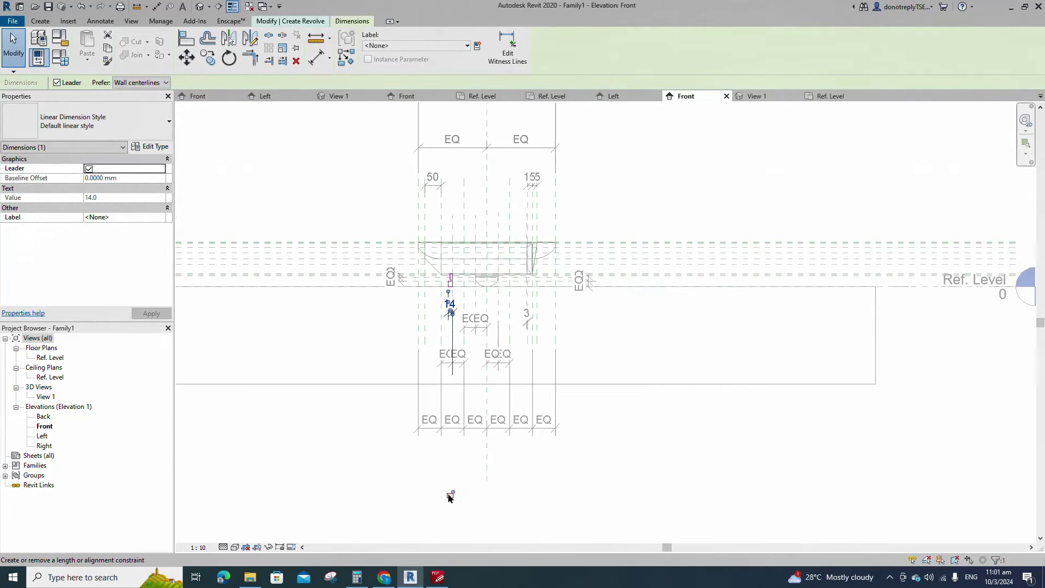
{"action": "scroll", "coordinate": [466, 320], "scroll_direction": "up", "scroll_amount": 4}
{"action": "key", "text": "Escape"}
{"action": "key", "text": "a"}
{"action": "key", "text": "l"}
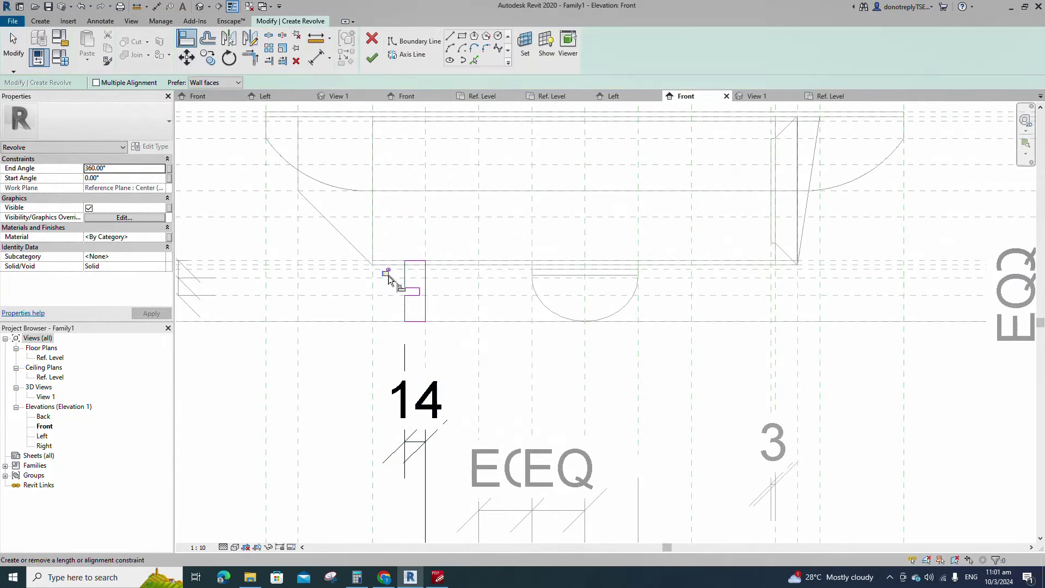
{"action": "key", "text": "ctrl+z"}
Dimension the notch's inner edge from the vertical reference plane and set the distance to 10 mm.
{"action": "middle_click_drag", "start_coordinate": [329, 239], "coordinate": [406, 261]}
{"action": "key", "text": "d"}
{"action": "key", "text": "i"}
{"action": "left_click", "coordinate": [503, 354]}
{"action": "left_click", "coordinate": [496, 317]}
{"action": "middle_click_drag", "start_coordinate": [495, 317], "coordinate": [484, 296]}
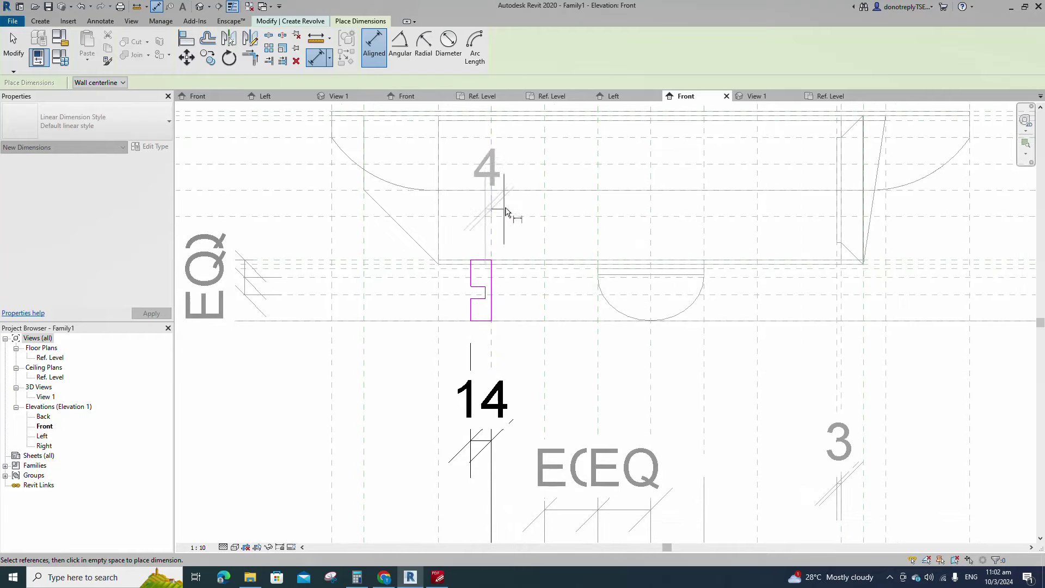
{"action": "left_click", "coordinate": [505, 207]}
{"action": "key", "text": "Escape"}
{"action": "key", "text": "Escape"}
{"action": "left_click", "coordinate": [485, 292]}
{"action": "left_click", "coordinate": [487, 201]}
{"action": "type", "text": "10"}
{"action": "key", "text": "Return"}
{"action": "left_click", "coordinate": [491, 220]}
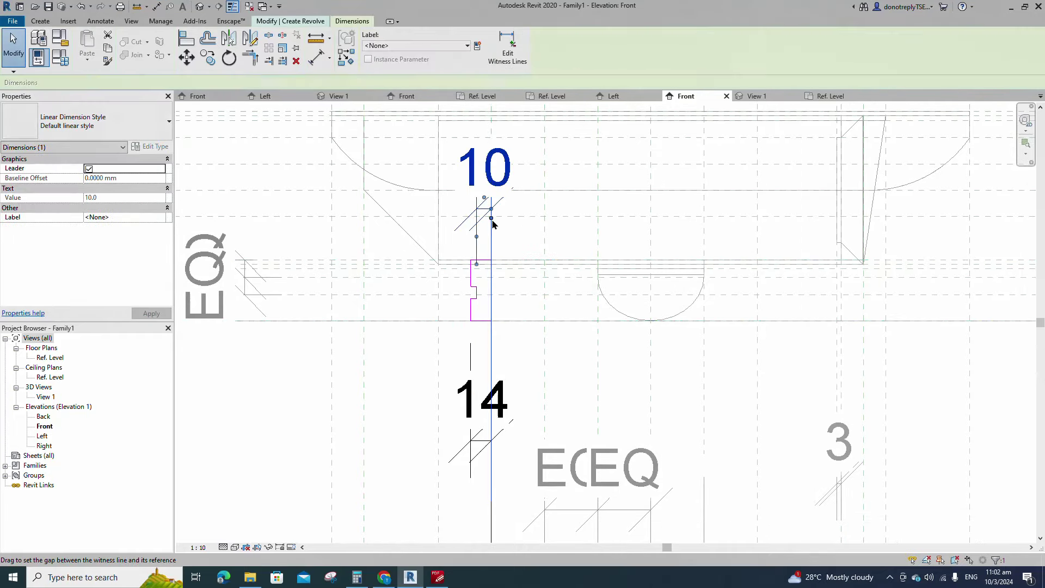
{"action": "scroll", "coordinate": [479, 244], "scroll_direction": "down", "scroll_amount": 2}
{"action": "key", "text": "Escape"}
Dimension the notch's upper edge from the horizontal reference plane above and its lower edge from the profile's bottom edge.
{"action": "scroll", "coordinate": [443, 269], "scroll_direction": "up", "scroll_amount": 3}
{"action": "key", "text": "d"}
{"action": "key", "text": "i"}
{"action": "scroll", "coordinate": [451, 249], "scroll_direction": "up", "scroll_amount": 2}
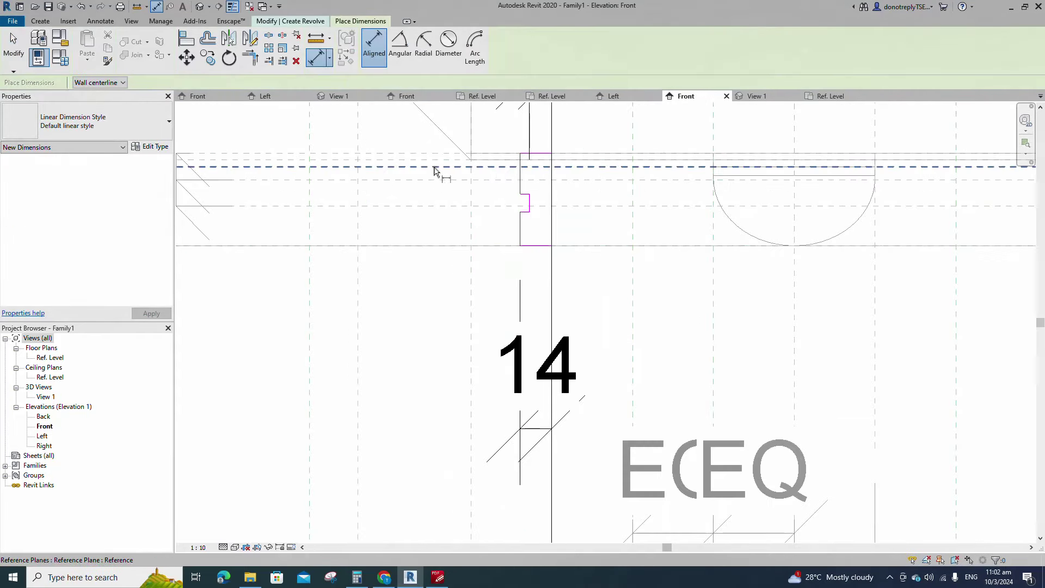
{"action": "scroll", "coordinate": [436, 173], "scroll_direction": "down", "scroll_amount": 2}
{"action": "scroll", "coordinate": [359, 186], "scroll_direction": "up", "scroll_amount": 2}
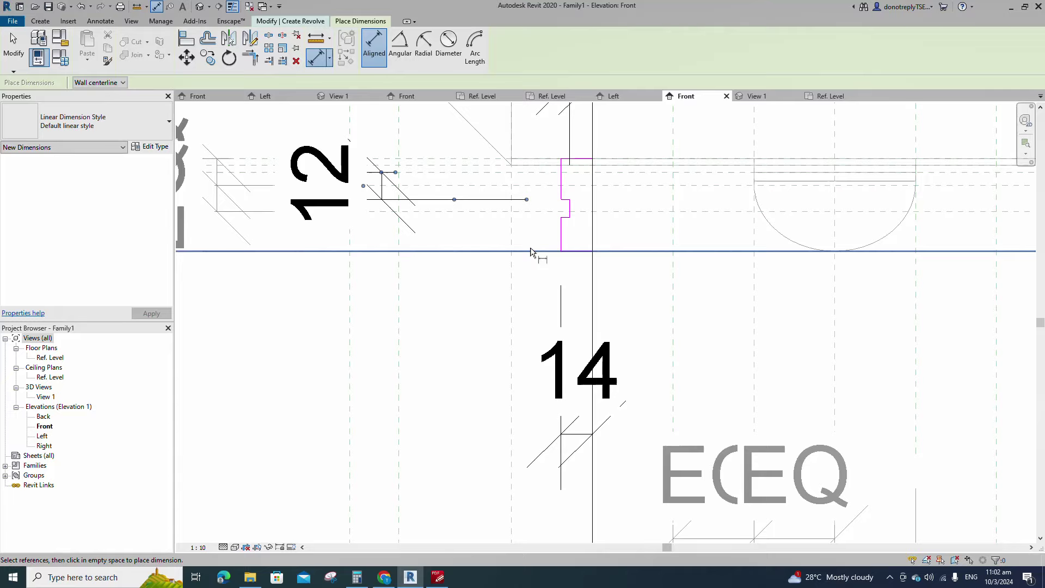
{"action": "left_click", "coordinate": [565, 219]}
{"action": "left_click", "coordinate": [381, 235]}
{"action": "key", "text": "Escape"}
{"action": "key", "text": "Escape"}
Set both vertical distances above and below the notch in the revolve profile to 15 mm.
{"action": "left_click", "coordinate": [413, 251]}
{"action": "scroll", "coordinate": [417, 263], "scroll_direction": "down", "scroll_amount": 5}
{"action": "left_click", "coordinate": [434, 254]}
{"action": "scroll", "coordinate": [451, 248], "scroll_direction": "up", "scroll_amount": 5}
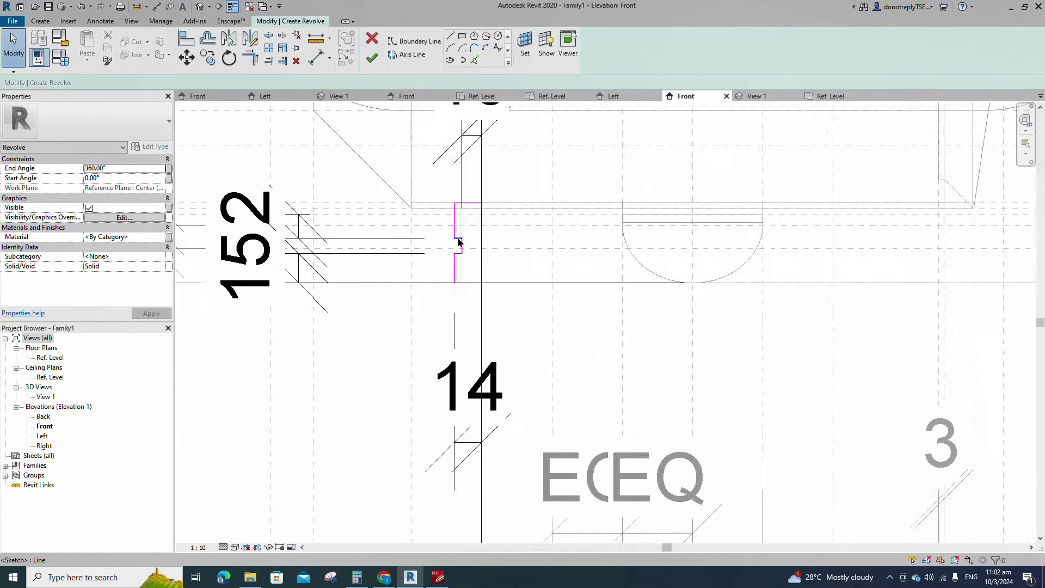
{"action": "left_click", "coordinate": [459, 242]}
{"action": "scroll", "coordinate": [400, 274], "scroll_direction": "down", "scroll_amount": 1}
{"action": "left_click", "coordinate": [273, 226]}
{"action": "key", "text": "Return"}
{"action": "scroll", "coordinate": [383, 272], "scroll_direction": "up", "scroll_amount": 1}
{"action": "scroll", "coordinate": [383, 273], "scroll_direction": "down", "scroll_amount": 5}
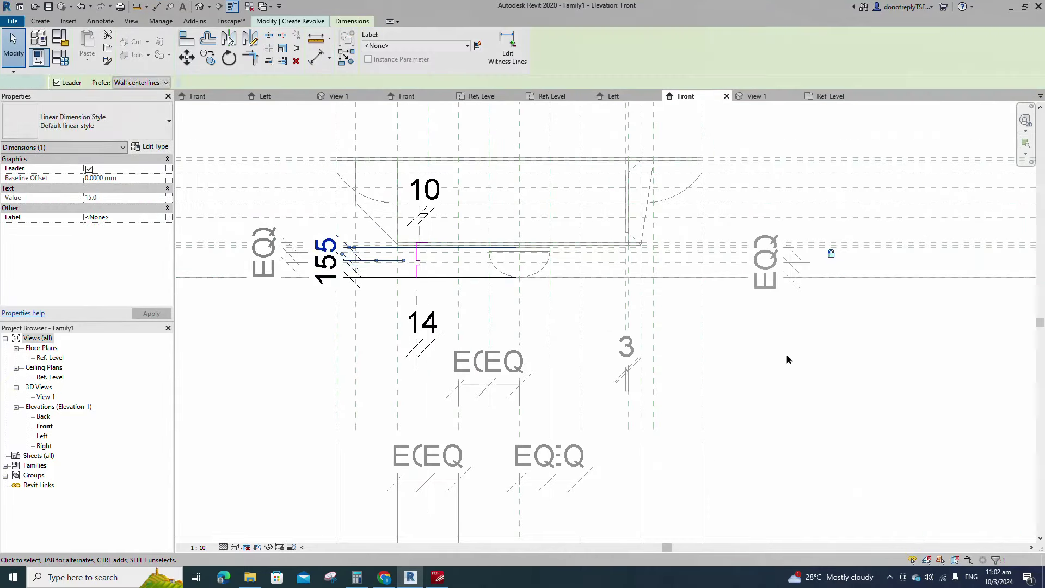
{"action": "left_click", "coordinate": [787, 357]}
Fillet the revolve profile's lower outer corner with a 5 mm radius.
{"action": "middle_click_drag", "start_coordinate": [390, 166], "coordinate": [396, 169]}
{"action": "key", "text": "Return"}
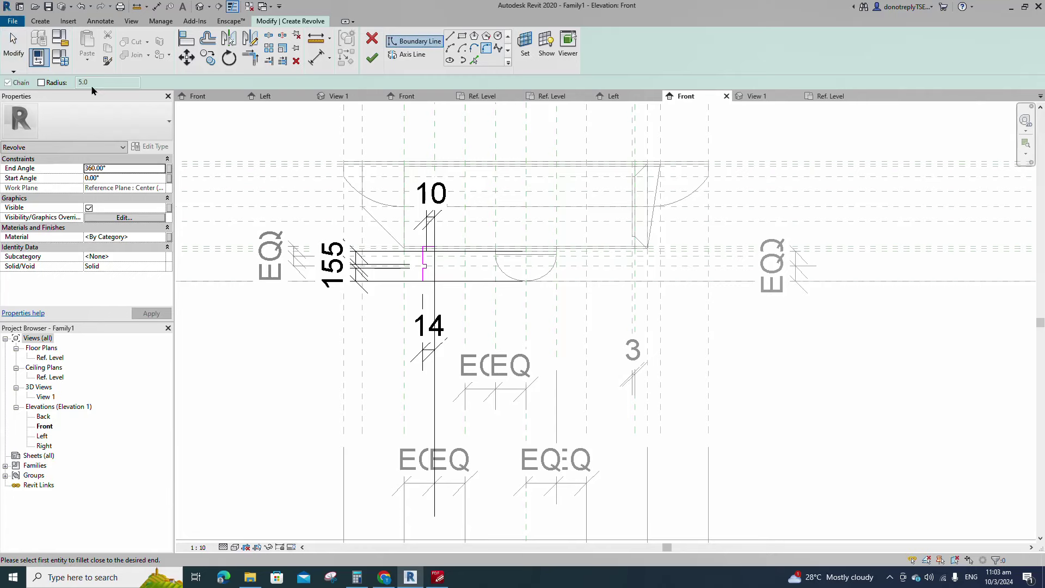
{"action": "scroll", "coordinate": [407, 279], "scroll_direction": "up", "scroll_amount": 2}
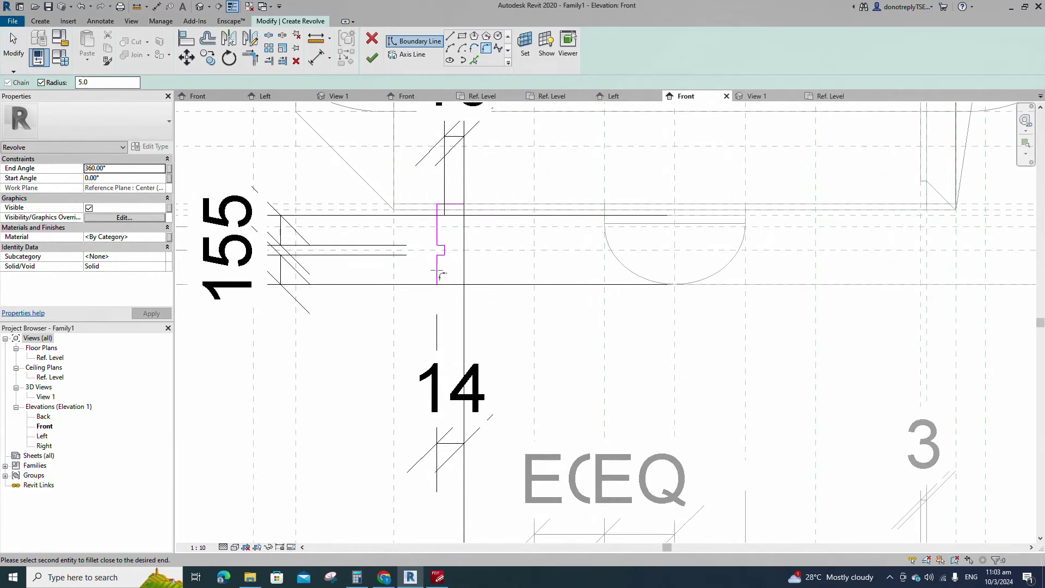
{"action": "left_click", "coordinate": [451, 284]}
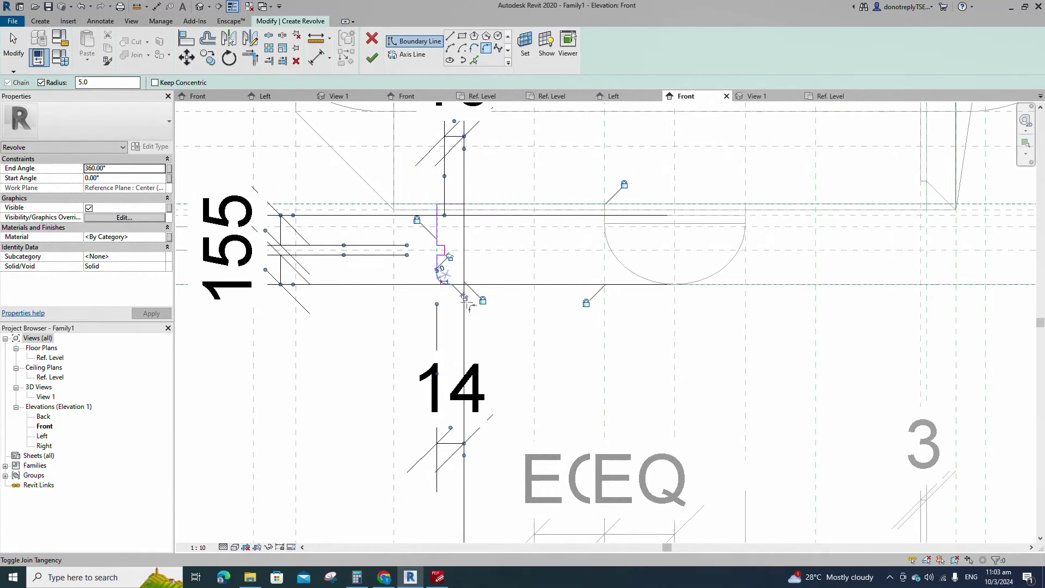
{"action": "scroll", "coordinate": [485, 291], "scroll_direction": "down", "scroll_amount": 2}
Draw the revolve's axis line along the vertical reference plane and finish the revolve sketch.
{"action": "left_click", "coordinate": [407, 54]}
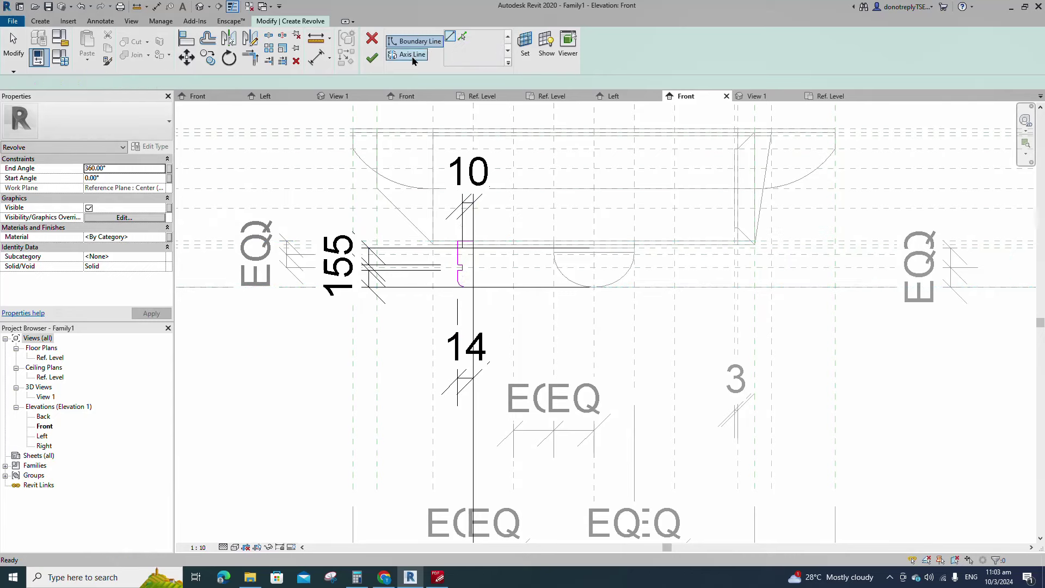
{"action": "left_click", "coordinate": [476, 139]}
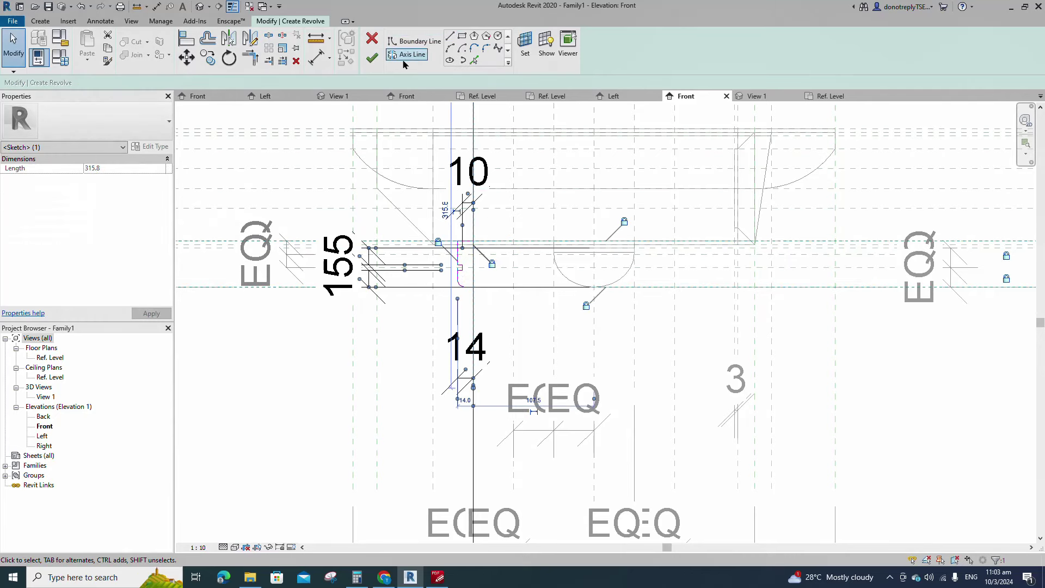
{"action": "left_click", "coordinate": [371, 57]}
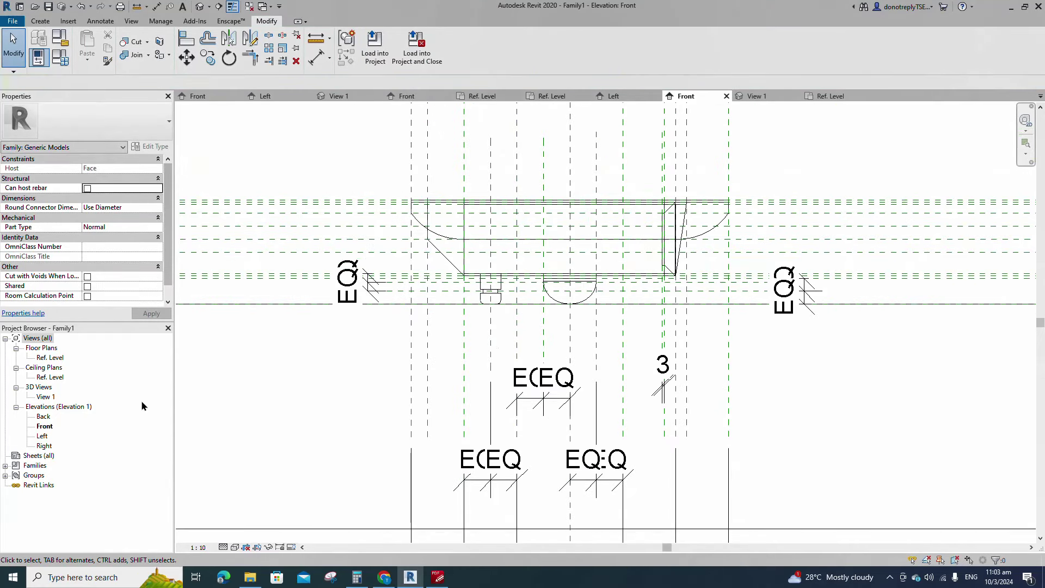
In the 3D view, associate the revolved support's Material property with the Body family parameter.
{"action": "double_click", "coordinate": [46, 397]}
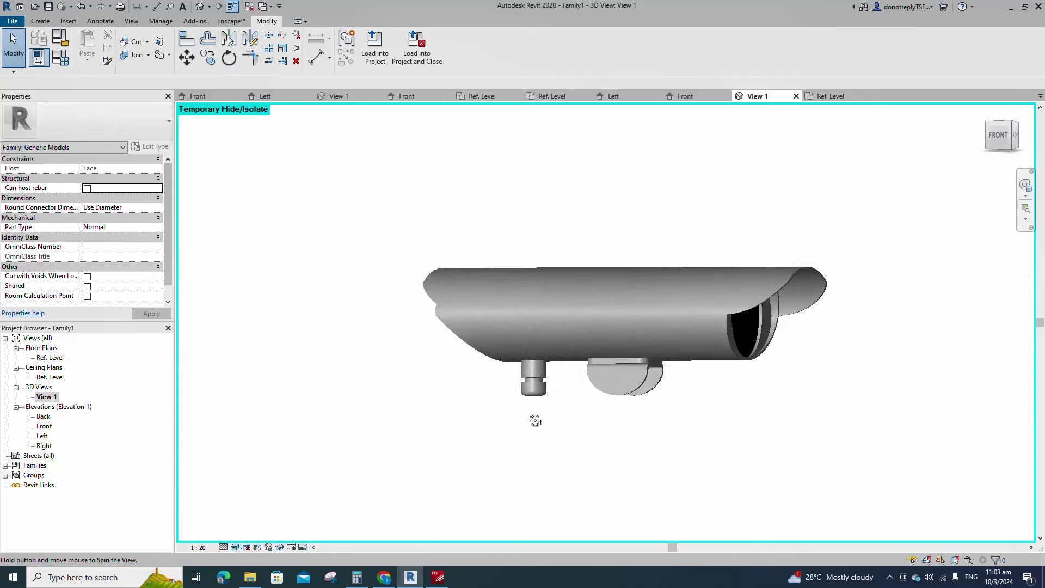
{"action": "middle_click_drag", "start_coordinate": [534, 420], "coordinate": [521, 438], "text": "shift"}
{"action": "left_click", "coordinate": [560, 375]}
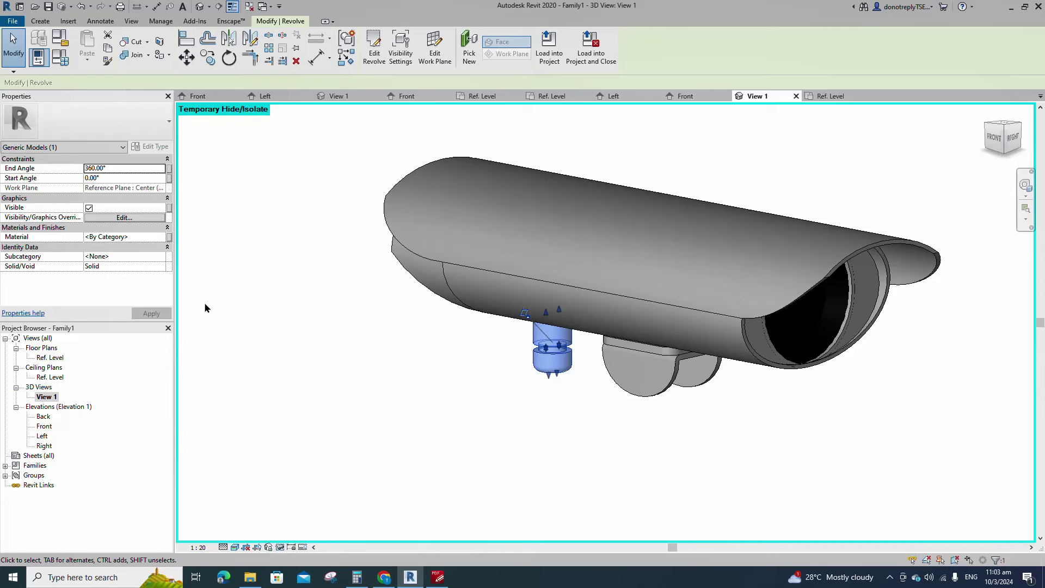
{"action": "left_click", "coordinate": [169, 238]}
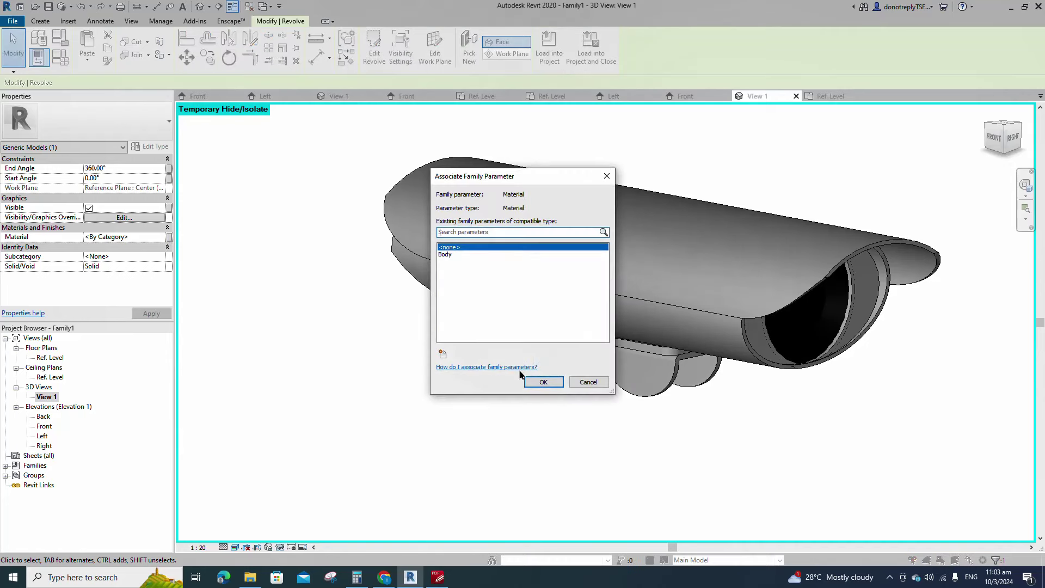
{"action": "left_click", "coordinate": [445, 255]}
{"action": "left_click", "coordinate": [542, 383]}
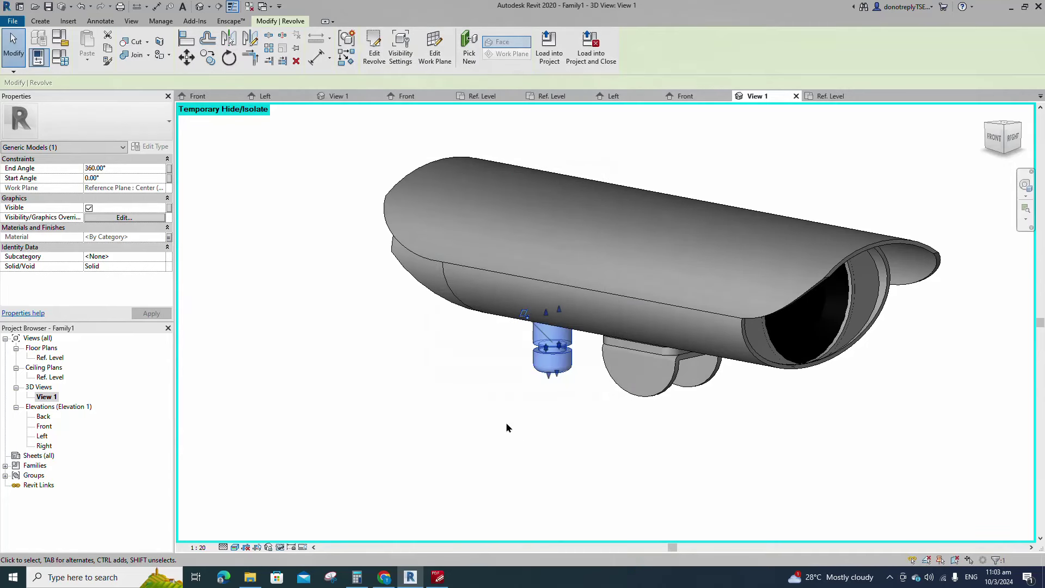
{"action": "left_click", "coordinate": [505, 427]}
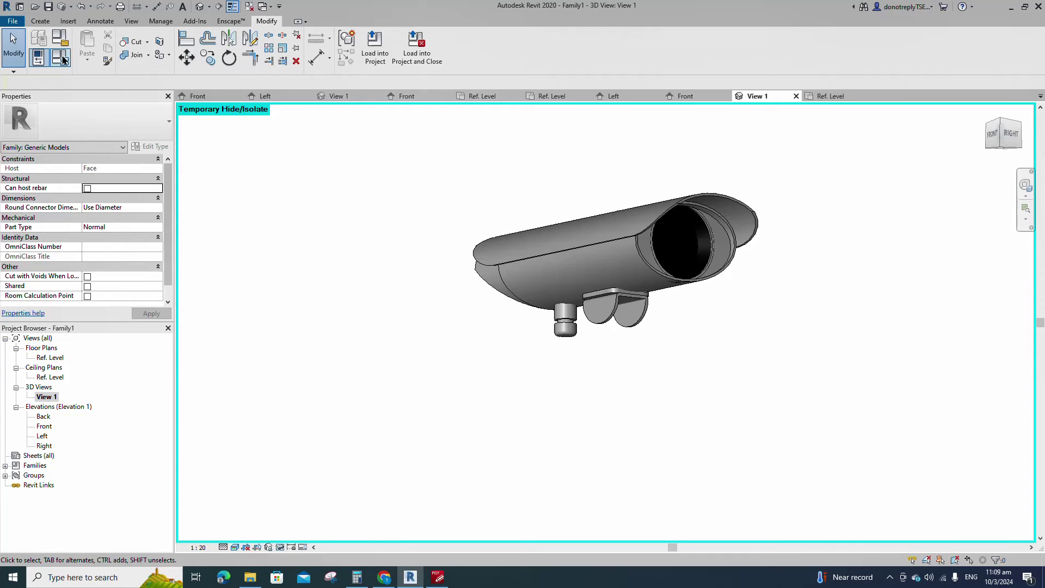
Create a new material named M_White from the value of the Body parameter in the family types.
{"action": "left_click", "coordinate": [64, 59]}
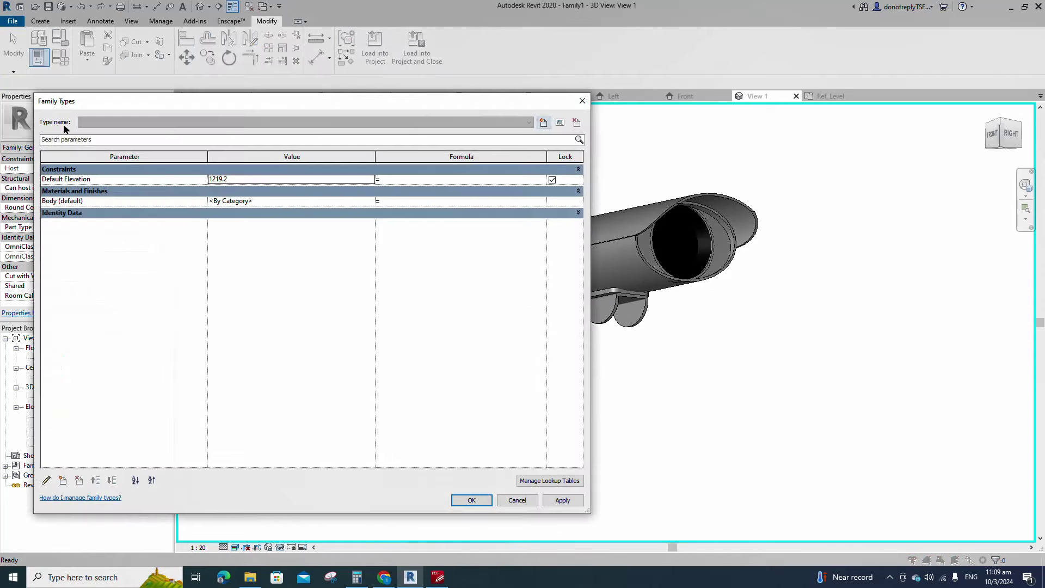
{"action": "left_click_drag", "start_coordinate": [582, 402], "coordinate": [462, 401]}
{"action": "left_click", "coordinate": [290, 204]}
{"action": "left_click", "coordinate": [291, 201]}
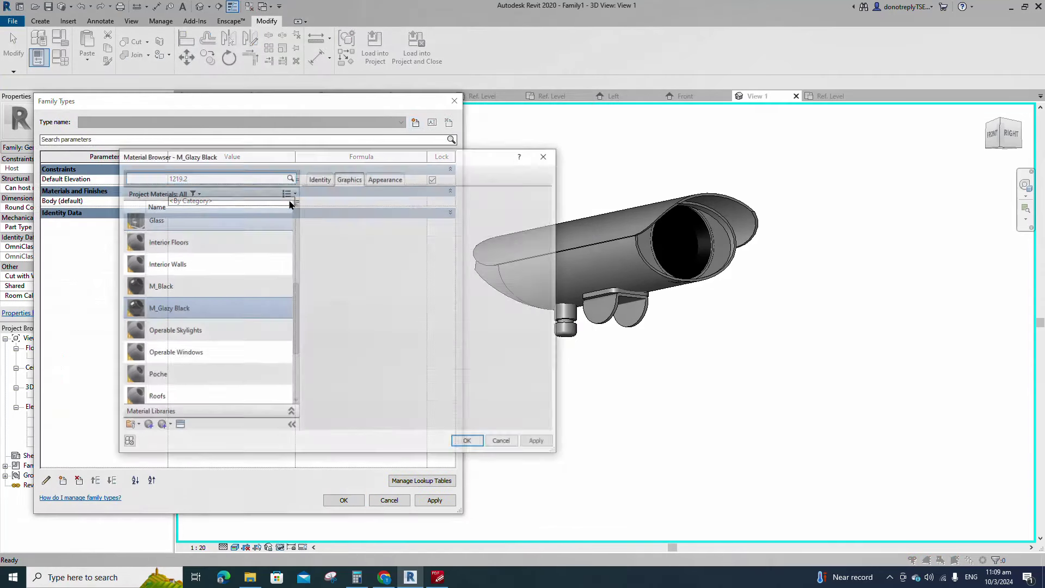
{"action": "left_click", "coordinate": [151, 428]}
{"action": "left_click", "coordinate": [169, 436]}
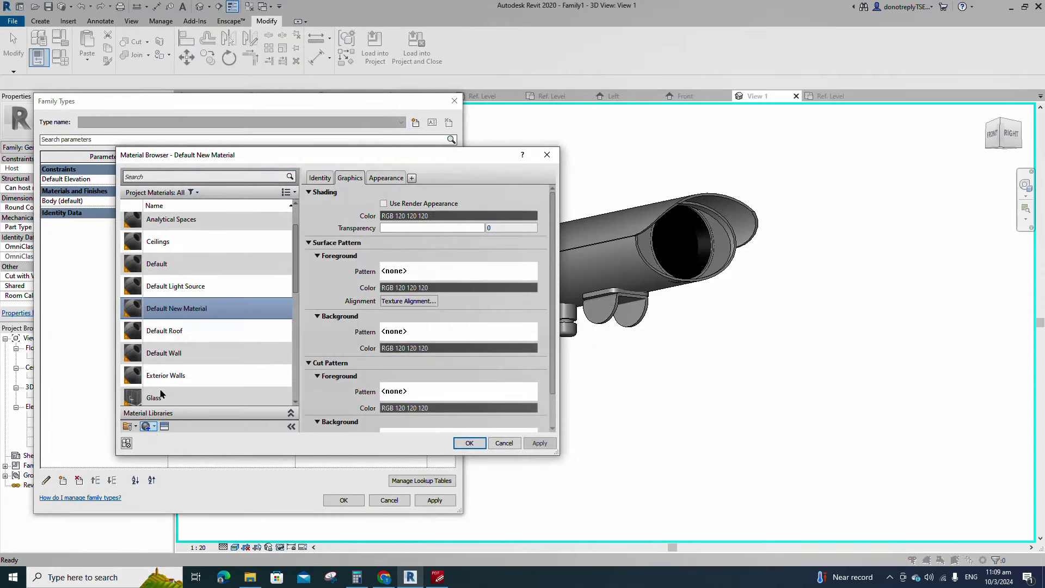
{"action": "right_click", "coordinate": [197, 302]}
{"action": "left_click", "coordinate": [201, 325]}
{"action": "type", "text": "M_"}
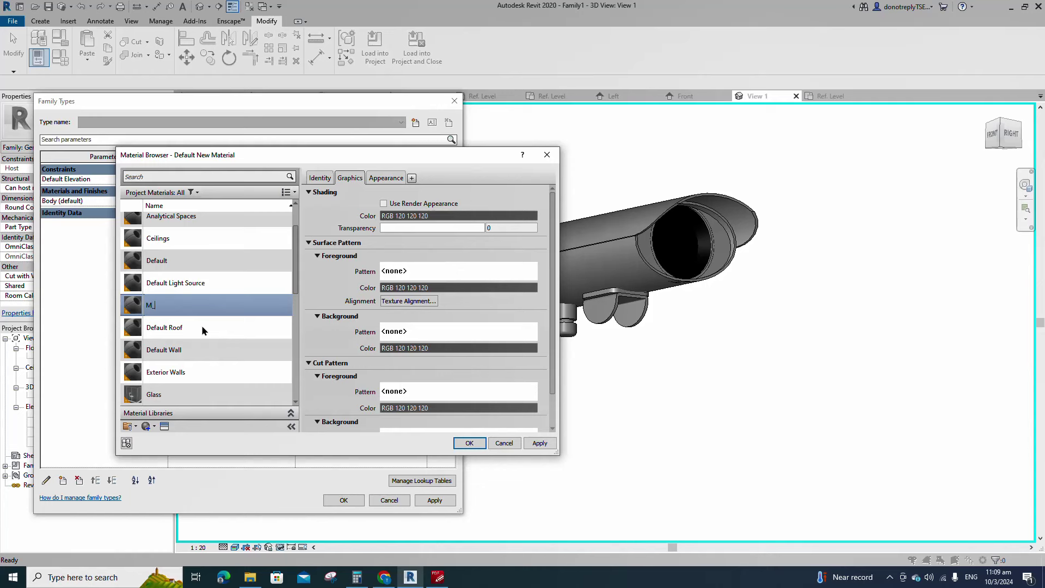
{"action": "type", "text": "White"}
{"action": "left_click", "coordinate": [544, 444]}
Replace M_White's appearance with the Reflective - White asset from the Metallic Paint appearance library.
{"action": "left_click", "coordinate": [165, 427]}
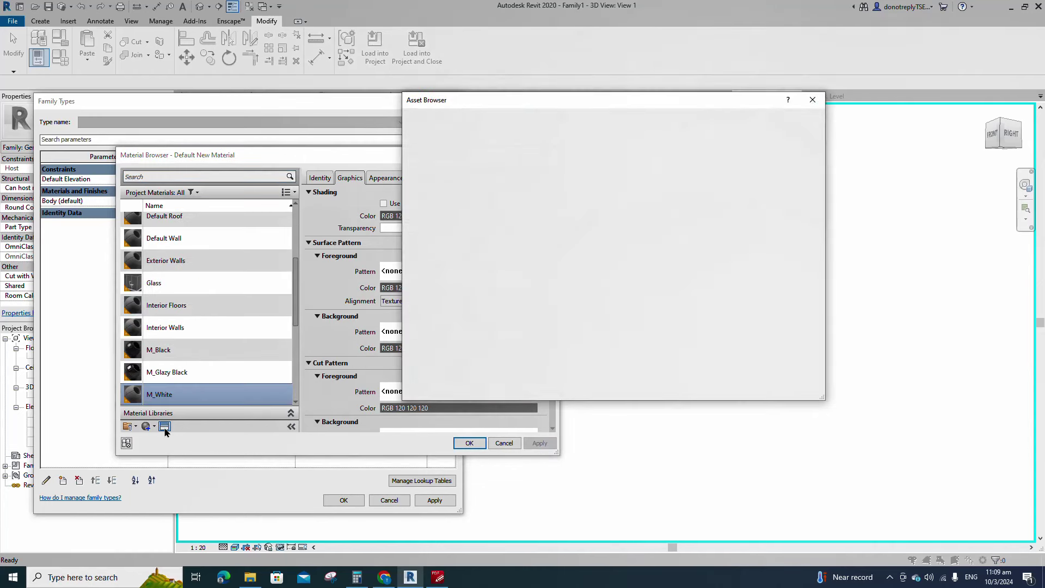
{"action": "left_click", "coordinate": [405, 175]}
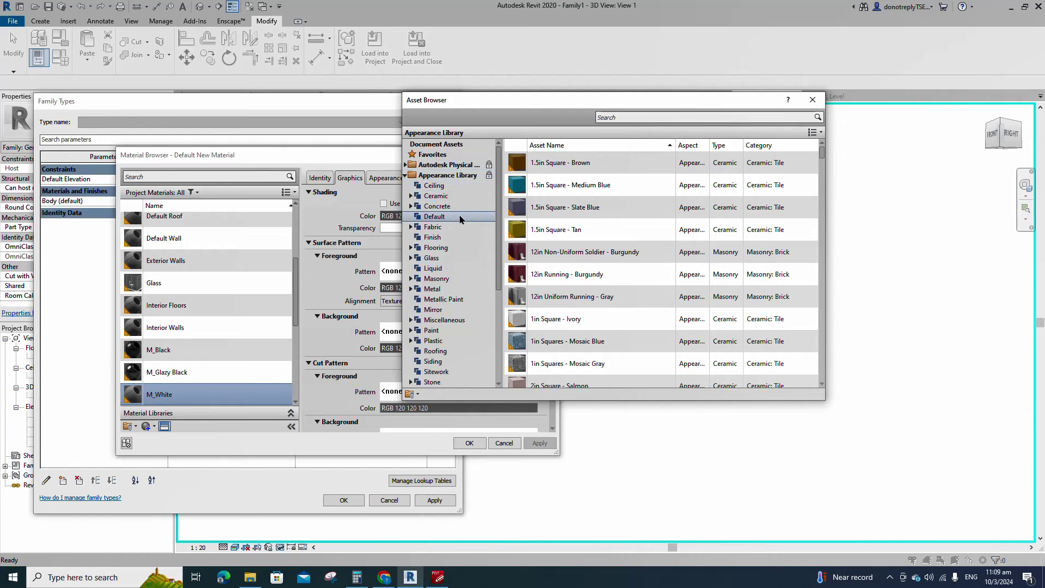
{"action": "left_click", "coordinate": [443, 300]}
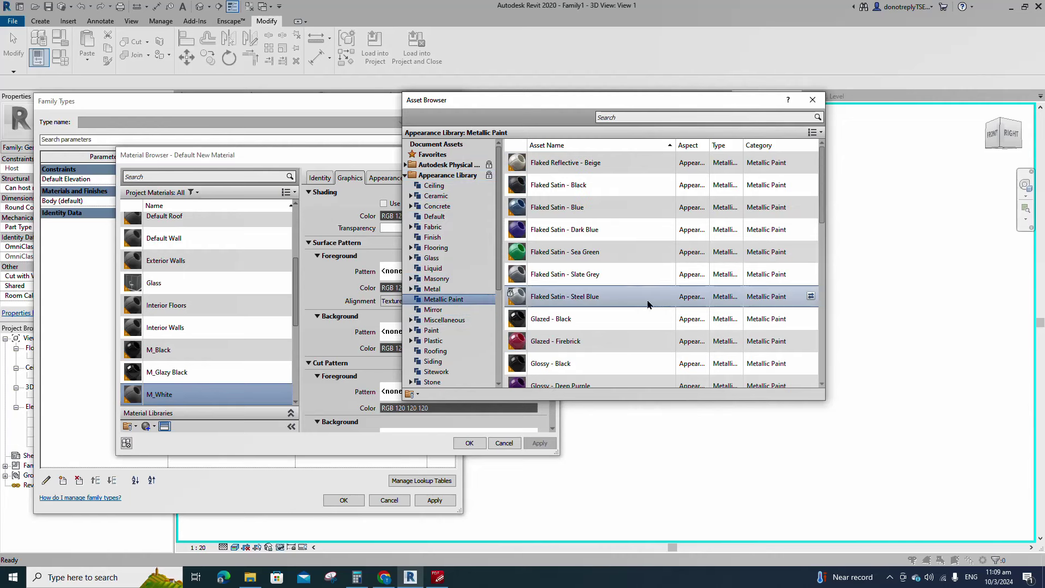
{"action": "scroll", "coordinate": [647, 304], "scroll_direction": "down", "scroll_amount": 5}
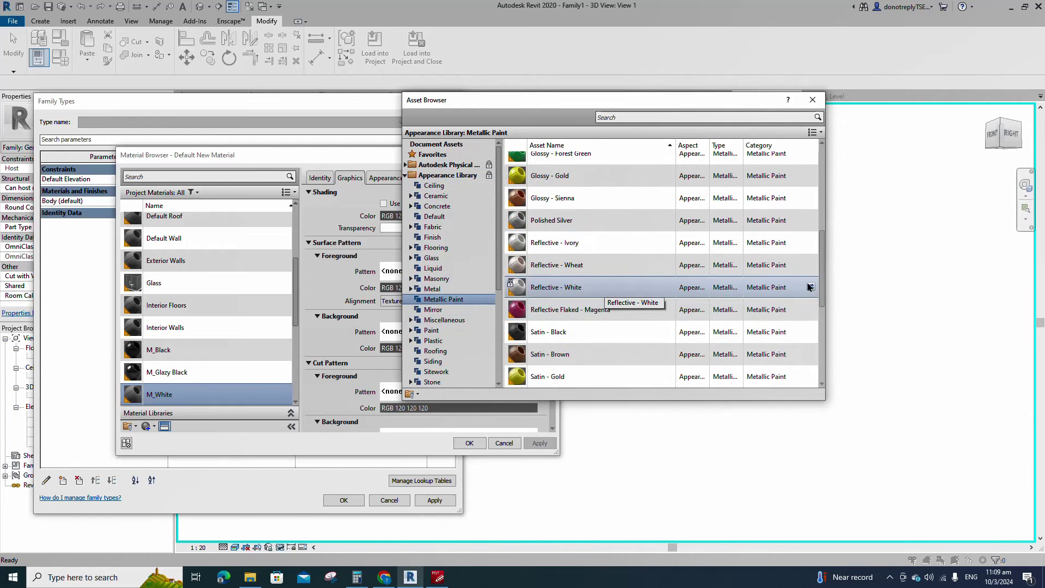
{"action": "left_click", "coordinate": [810, 287]}
{"action": "left_click", "coordinate": [812, 100]}
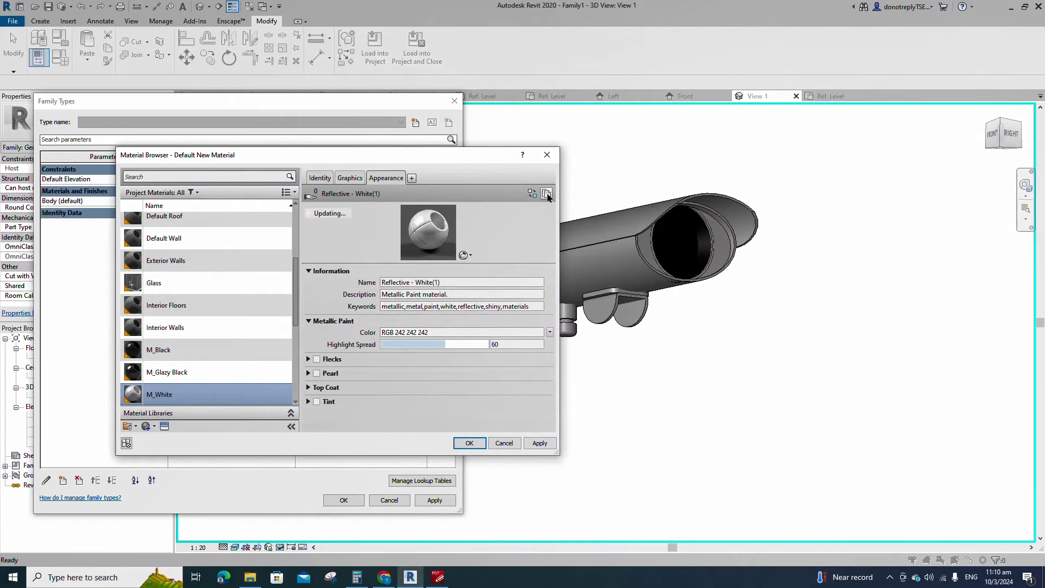
Accept M_White as the Body parameter's material and confirm the family types.
{"action": "left_click", "coordinate": [351, 180]}
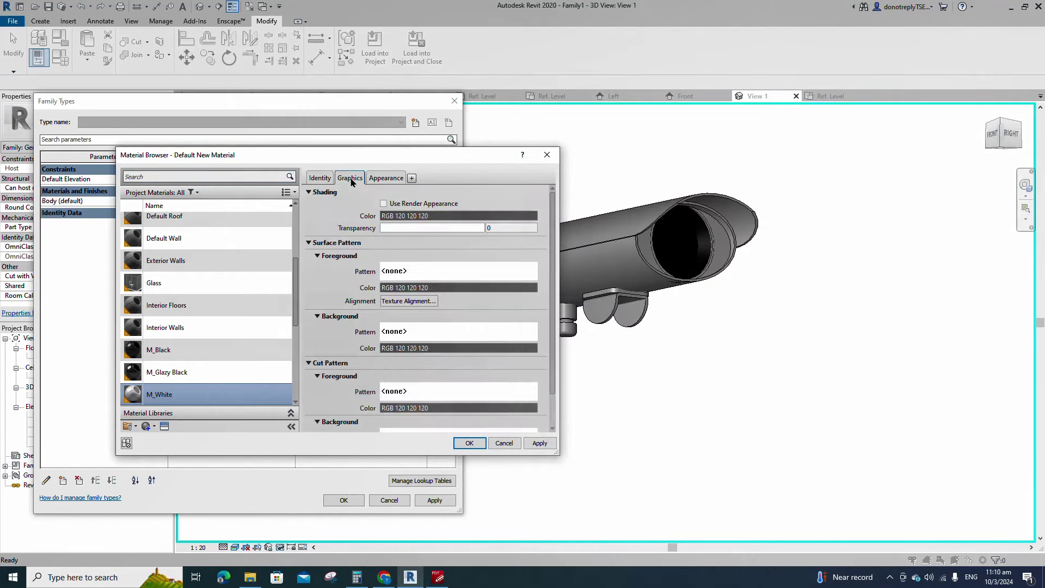
{"action": "left_click", "coordinate": [513, 447]}
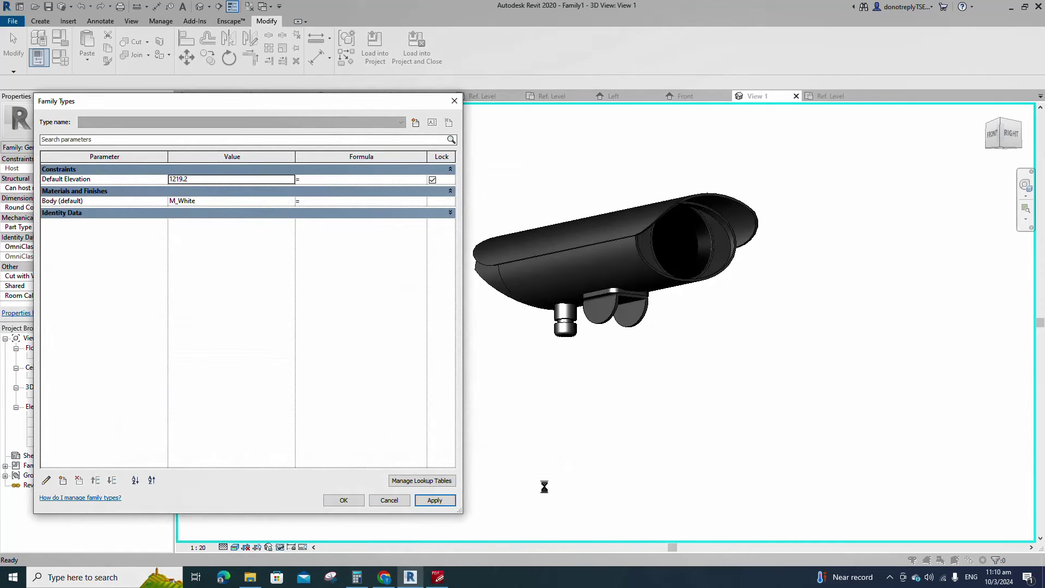
{"action": "left_click", "coordinate": [359, 499]}
Preview the material on the model with another visual style while orbiting it, and return to the shaded display.
{"action": "left_click", "coordinate": [256, 502]}
{"action": "scroll", "coordinate": [511, 377], "scroll_direction": "up", "scroll_amount": 3}
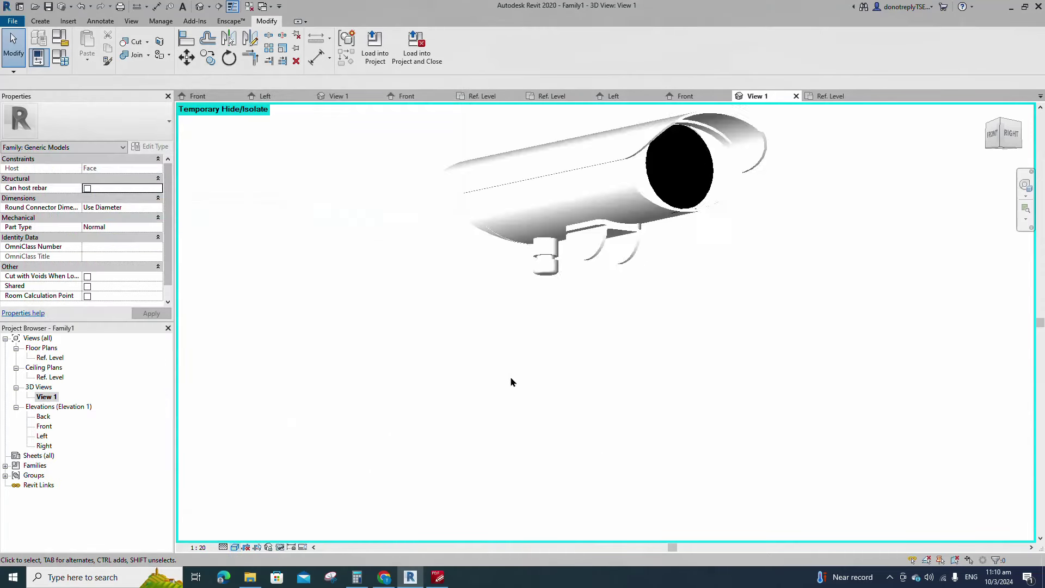
{"action": "scroll", "coordinate": [511, 377], "scroll_direction": "down", "scroll_amount": 1}
{"action": "mouse_move", "coordinate": [511, 377]}
{"action": "middle_mouse_down", "text": "shift"}
{"action": "mouse_move", "coordinate": [625, 352]}
{"action": "mouse_move", "coordinate": [642, 387]}
{"action": "mouse_move", "coordinate": [729, 401]}
{"action": "mouse_move", "coordinate": [757, 465]}
{"action": "mouse_move", "coordinate": [772, 259]}
{"action": "mouse_move", "coordinate": [942, 377]}
{"action": "middle_mouse_up", "text": "shift"}
{"action": "scroll", "coordinate": [642, 387], "scroll_direction": "down", "scroll_amount": 1}
{"action": "left_click", "coordinate": [253, 543]}
{"action": "left_click", "coordinate": [256, 522]}
{"action": "scroll", "coordinate": [772, 259], "scroll_direction": "down", "scroll_amount": 2}
Close the inactive views and save the family as CCTV Camera Body.
{"action": "left_click", "coordinate": [1001, 152]}
{"action": "left_click", "coordinate": [249, 6]}
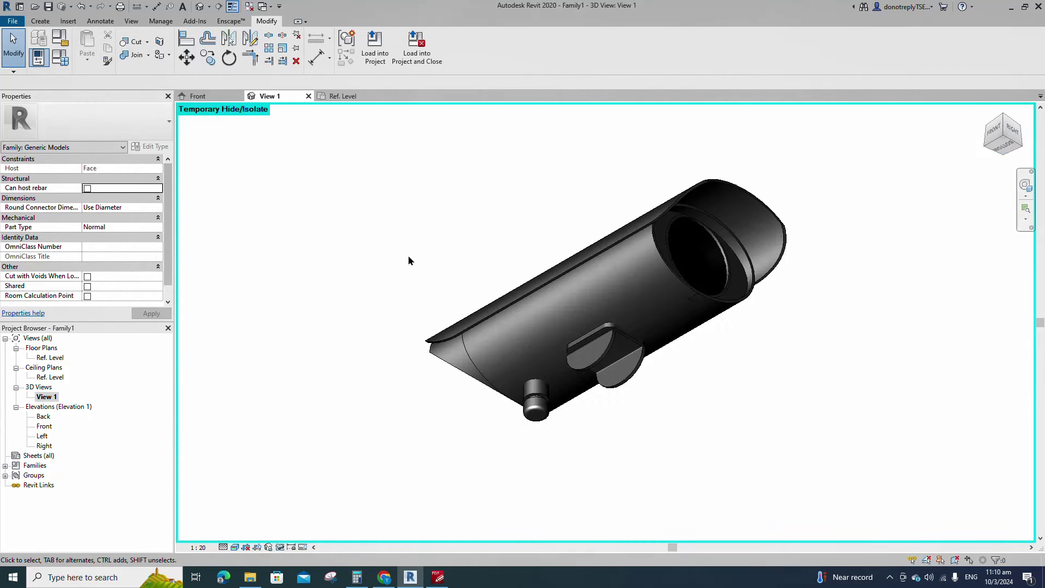
{"action": "left_click", "coordinate": [48, 6]}
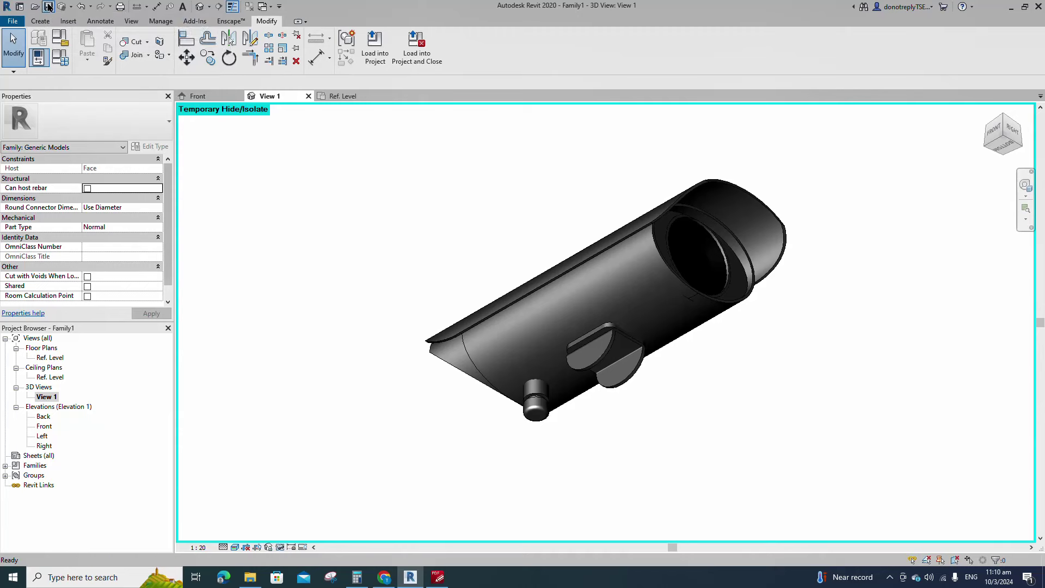
{"action": "type", "text": "CCTV Camera Body"}
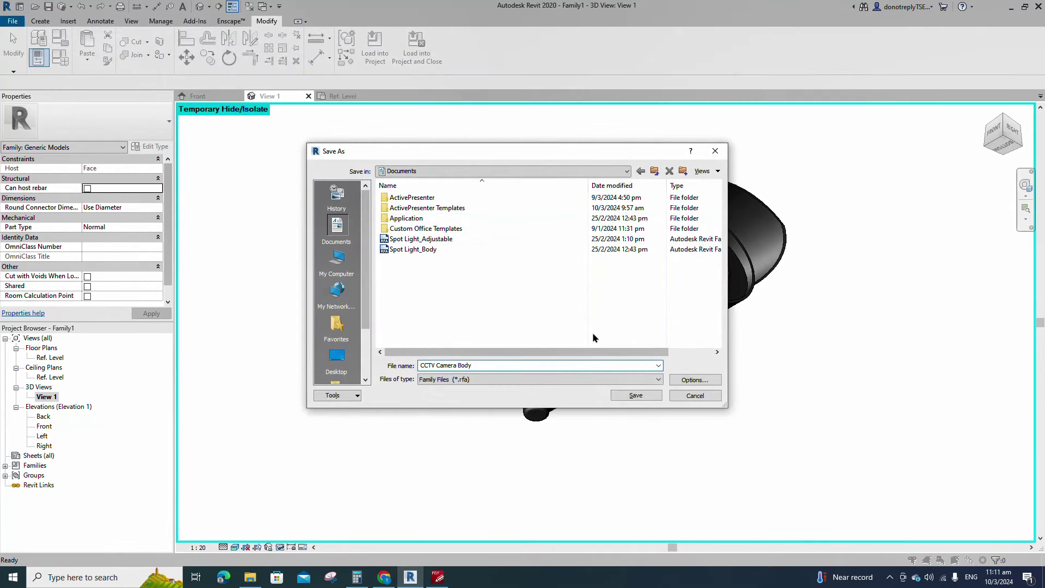
{"action": "left_click", "coordinate": [635, 395]}
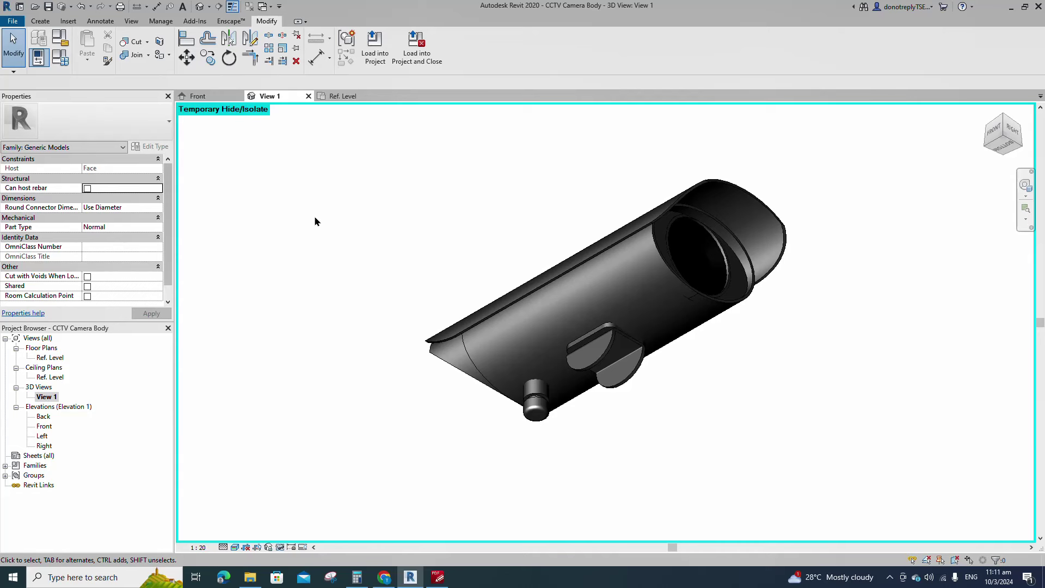
Create a new family from the Metric Generic Model face based template.
{"action": "left_click", "coordinate": [13, 22]}
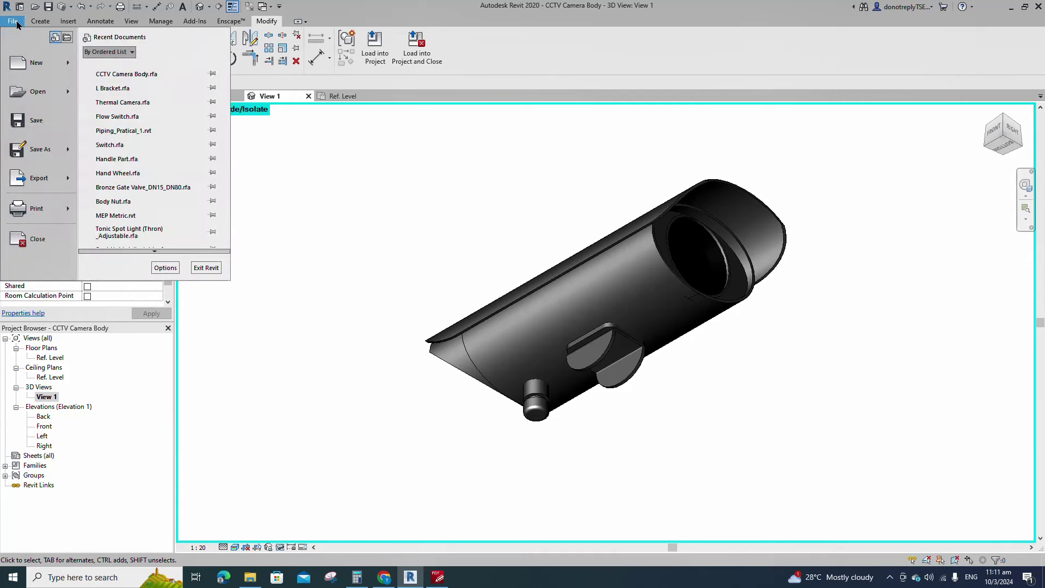
{"action": "mouse_move", "coordinate": [65, 63]}
{"action": "left_click", "coordinate": [117, 95]}
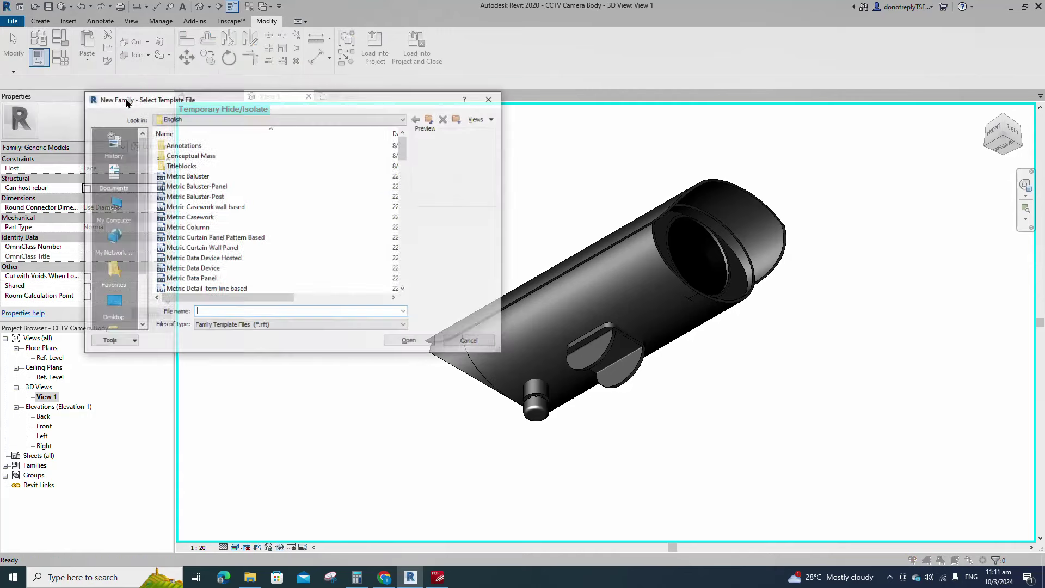
{"action": "scroll", "coordinate": [299, 240], "scroll_direction": "down", "scroll_amount": 10}
{"action": "left_click", "coordinate": [254, 187]}
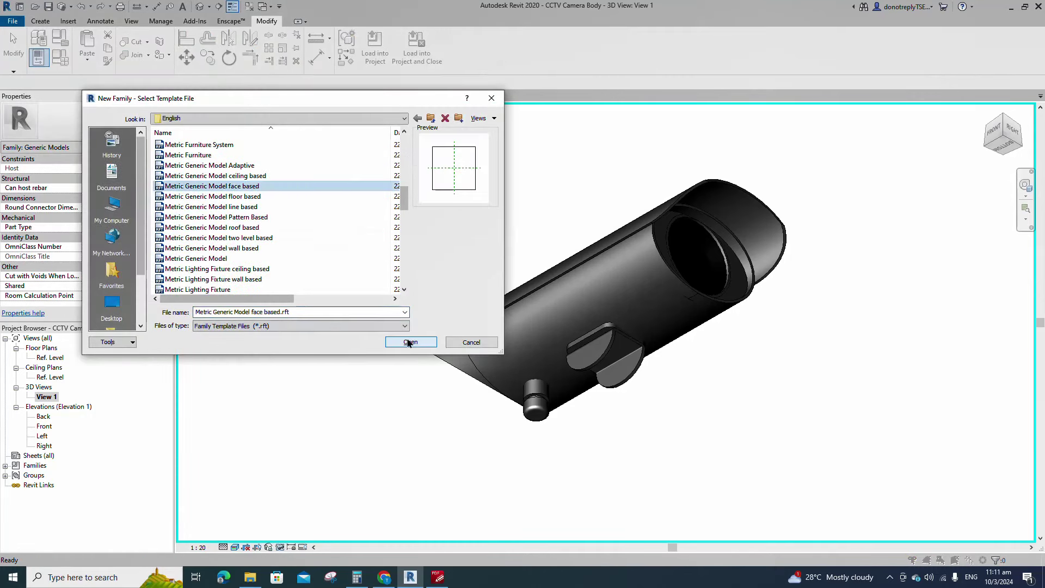
{"action": "left_click", "coordinate": [411, 341]}
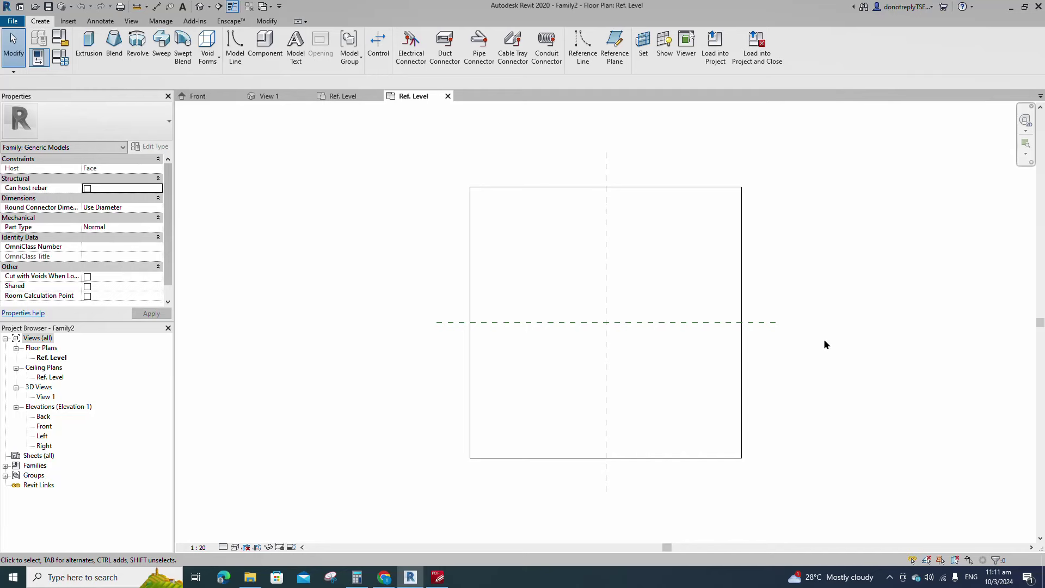
Load the CCTV Camera Body family into the new family and place it at the intersection of the centre reference planes.
{"action": "left_click", "coordinate": [274, 98]}
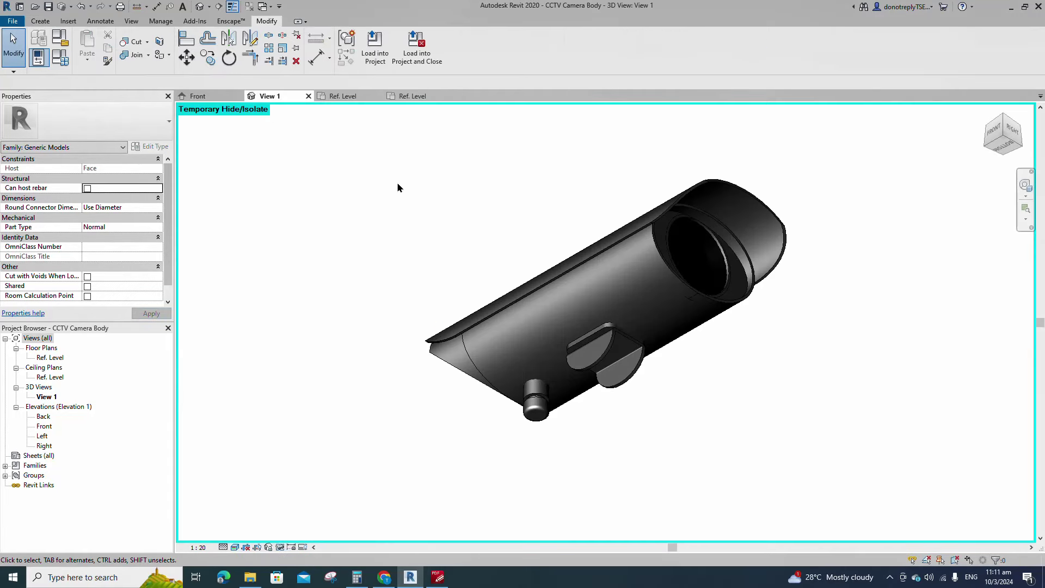
{"action": "left_click", "coordinate": [374, 47]}
{"action": "left_click", "coordinate": [493, 369]}
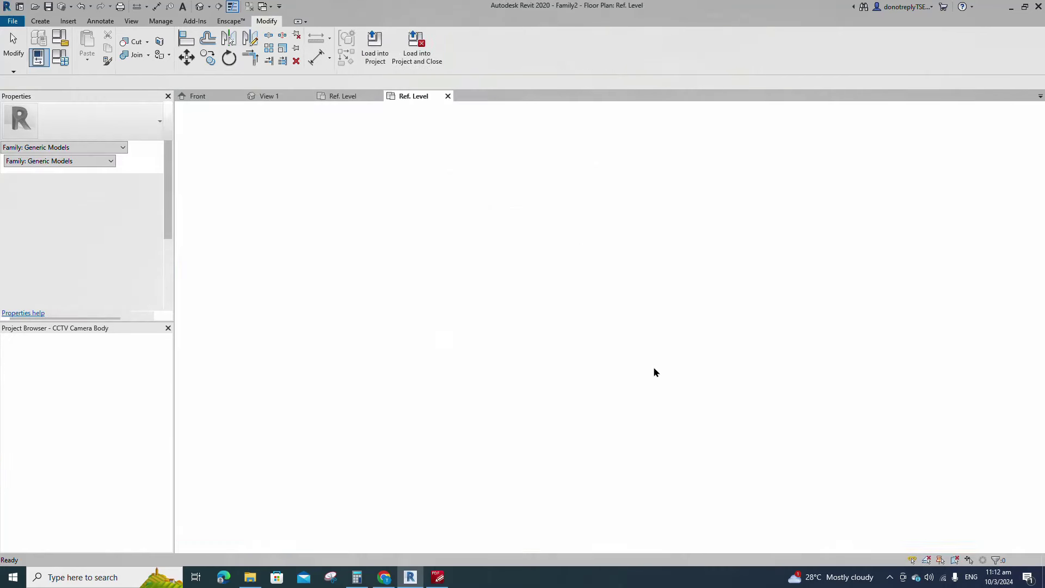
{"action": "scroll", "coordinate": [605, 329], "scroll_direction": "up", "scroll_amount": 5}
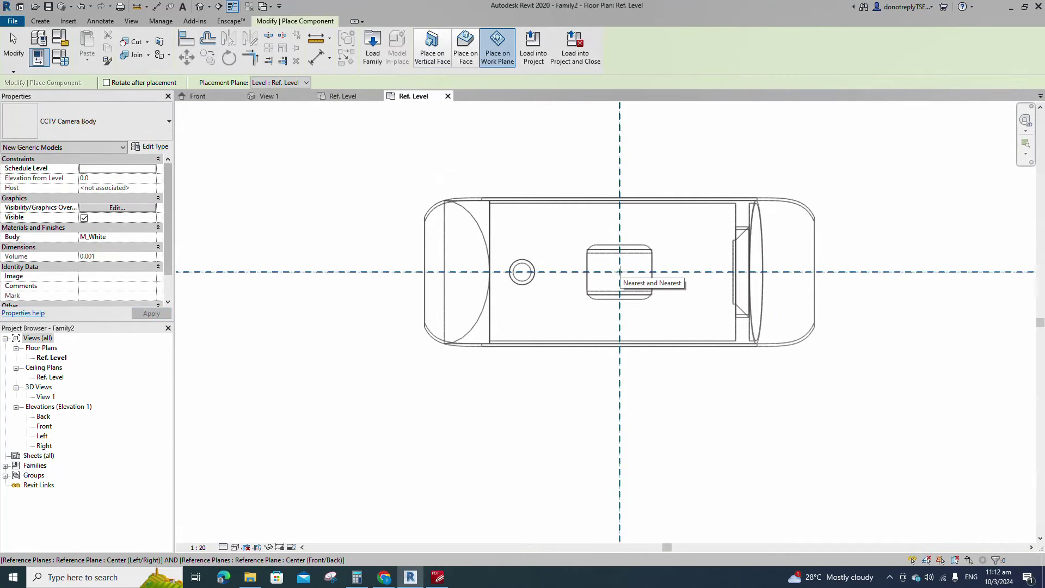
{"action": "left_click", "coordinate": [619, 271]}
{"action": "key", "text": "Escape"}
{"action": "key", "text": "Escape"}
{"action": "scroll", "coordinate": [625, 315], "scroll_direction": "down", "scroll_amount": 4}
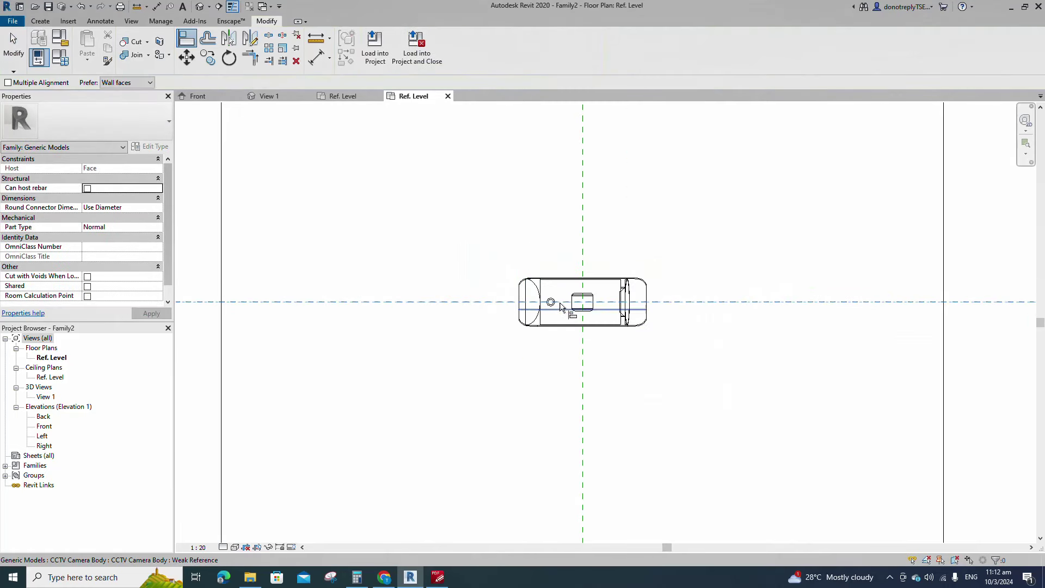
{"action": "key", "text": "Escape"}
{"action": "scroll", "coordinate": [650, 397], "scroll_direction": "down", "scroll_amount": 3}
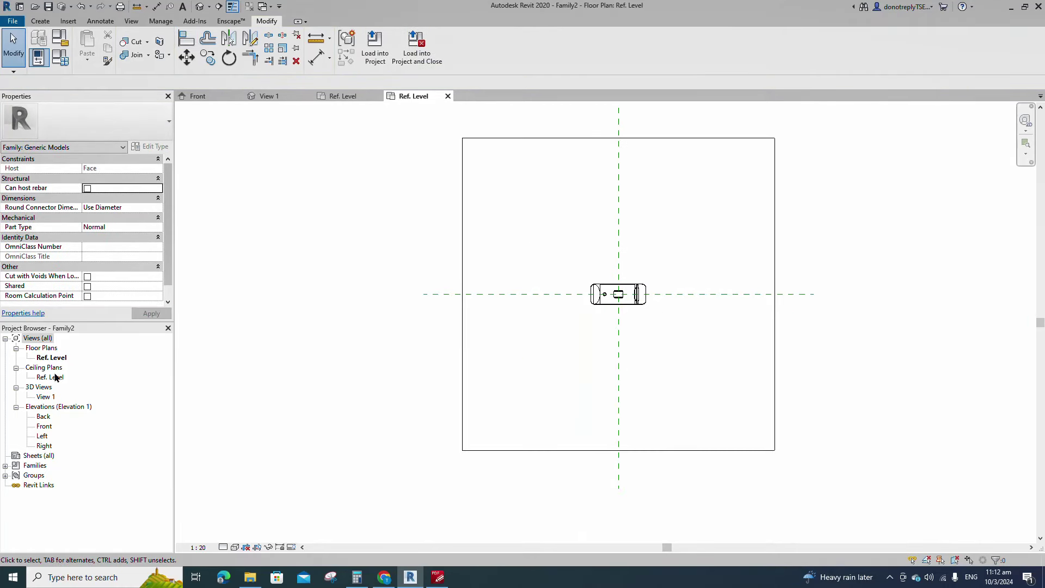
In the Front elevation, draw a reference line from the camera mount's base point on Ref. Level, sloping about 15° downward.
{"action": "double_click", "coordinate": [46, 427]}
{"action": "scroll", "coordinate": [567, 432], "scroll_direction": "up", "scroll_amount": 4}
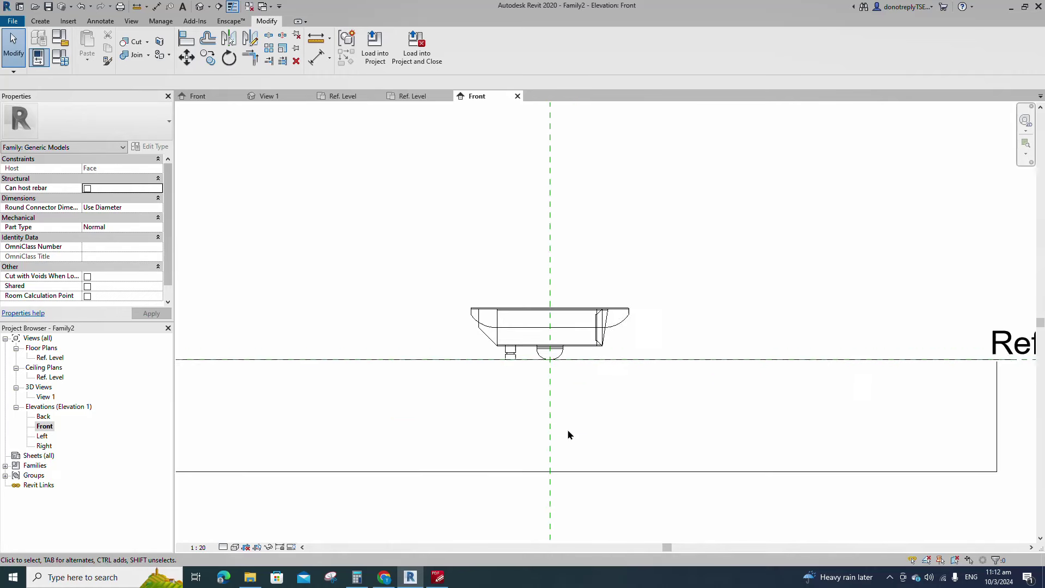
{"action": "scroll", "coordinate": [652, 248], "scroll_direction": "down", "scroll_amount": 1}
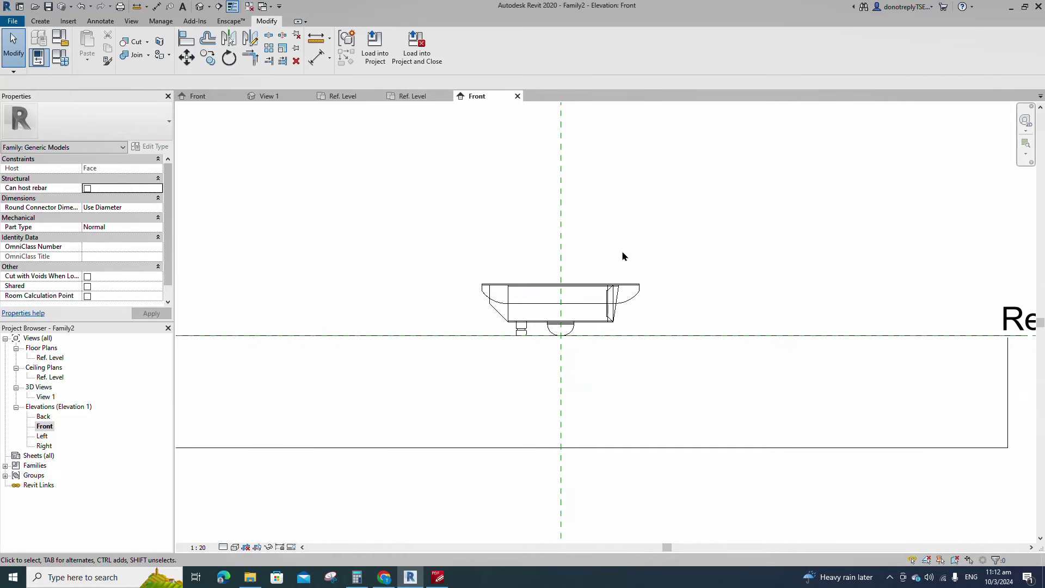
{"action": "scroll", "coordinate": [623, 255], "scroll_direction": "down", "scroll_amount": 1}
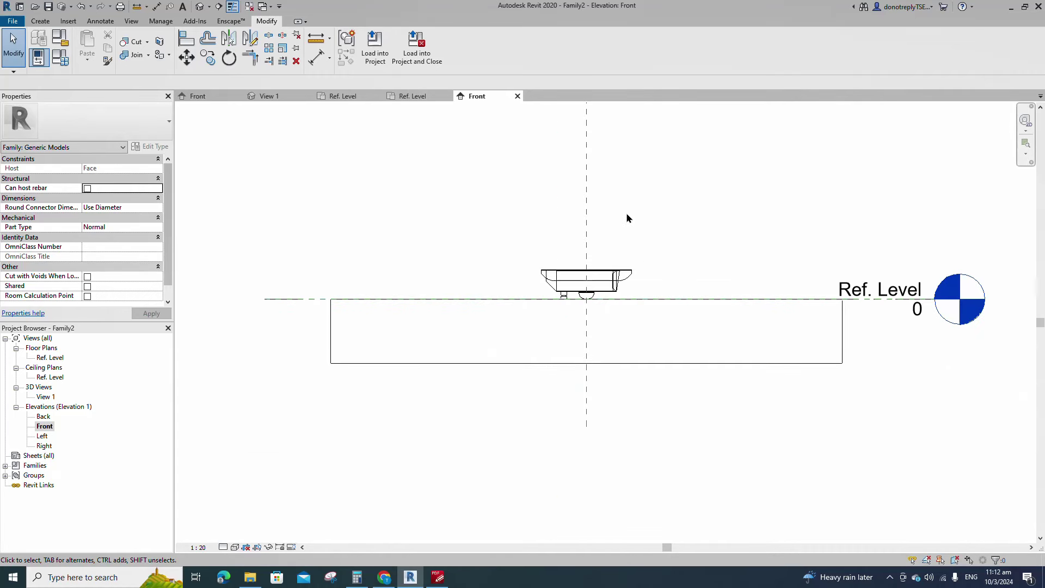
{"action": "left_click", "coordinate": [33, 22]}
{"action": "left_click", "coordinate": [581, 46]}
{"action": "scroll", "coordinate": [572, 294], "scroll_direction": "up", "scroll_amount": 3}
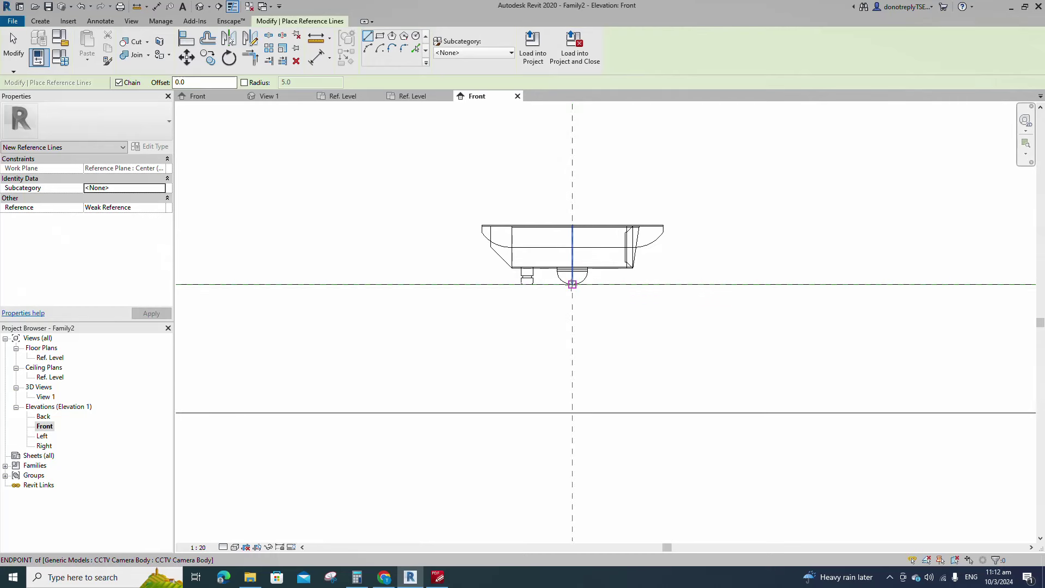
{"action": "left_click", "coordinate": [572, 283]}
{"action": "scroll", "coordinate": [736, 348], "scroll_direction": "down", "scroll_amount": 2}
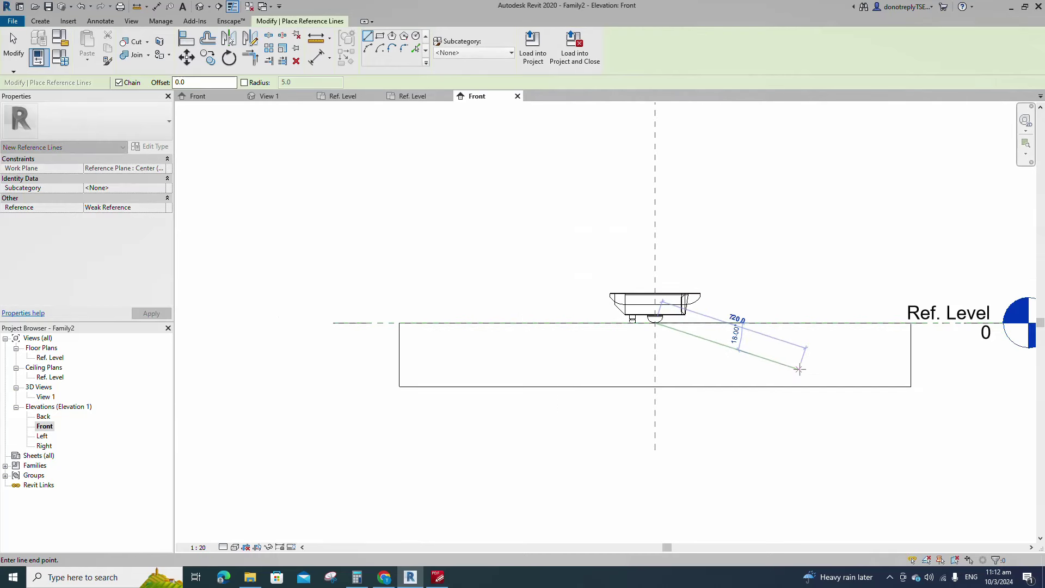
{"action": "left_click", "coordinate": [820, 366]}
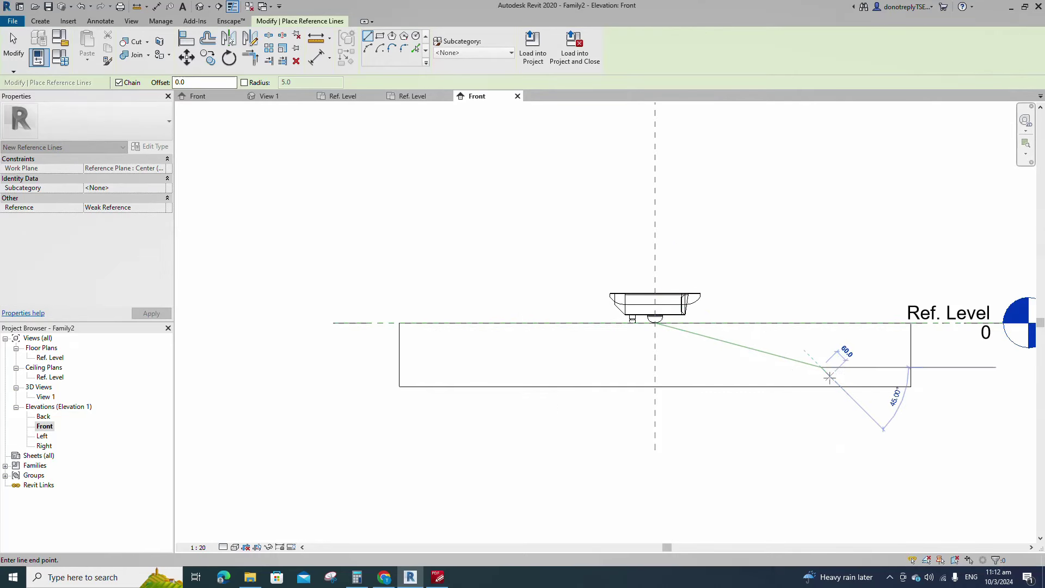
{"action": "key", "text": "Escape"}
{"action": "key", "text": "Escape"}
{"action": "key", "text": "a"}
{"action": "key", "text": "l"}
{"action": "scroll", "coordinate": [674, 336], "scroll_direction": "up", "scroll_amount": 3}
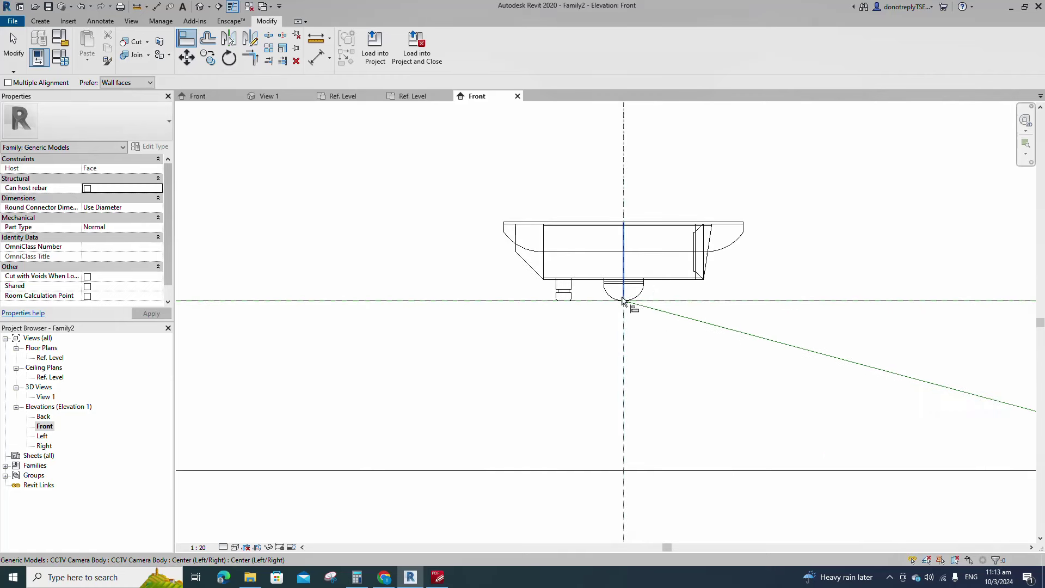
{"action": "left_click", "coordinate": [631, 302]}
{"action": "scroll", "coordinate": [634, 333], "scroll_direction": "down", "scroll_amount": 2}
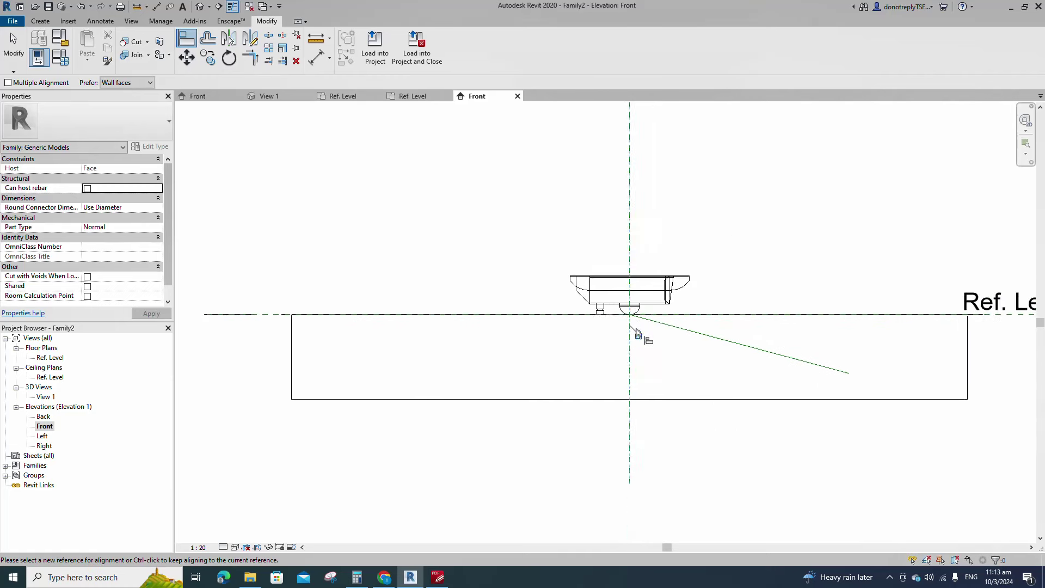
{"action": "scroll", "coordinate": [631, 313], "scroll_direction": "up", "scroll_amount": 3}
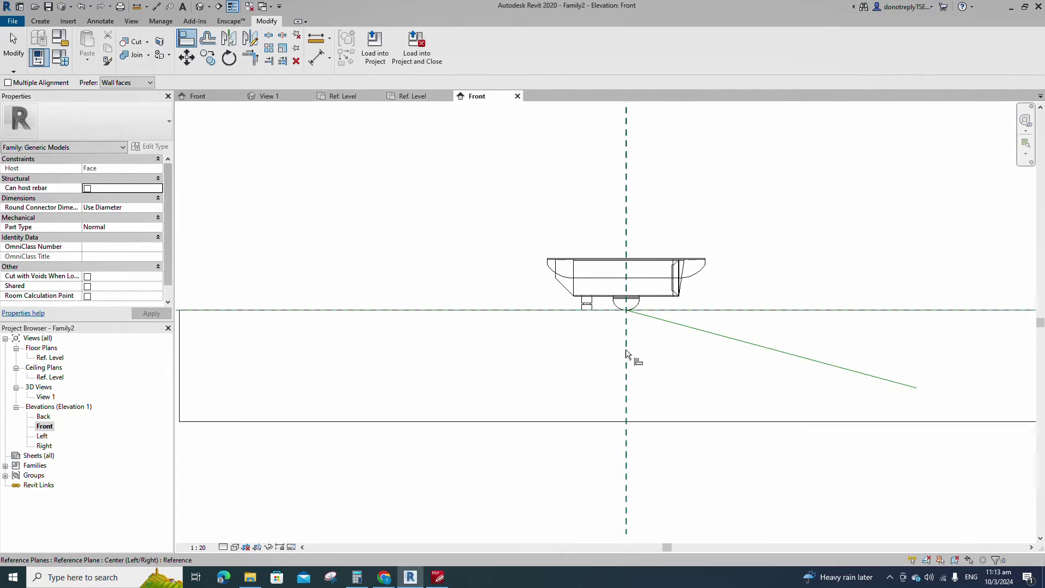
{"action": "key", "text": "Escape"}
Add an angular dimension between Ref. Level and the sloping reference line.
{"action": "scroll", "coordinate": [513, 332], "scroll_direction": "down", "scroll_amount": 3}
{"action": "left_click", "coordinate": [329, 57]}
{"action": "left_click", "coordinate": [339, 101]}
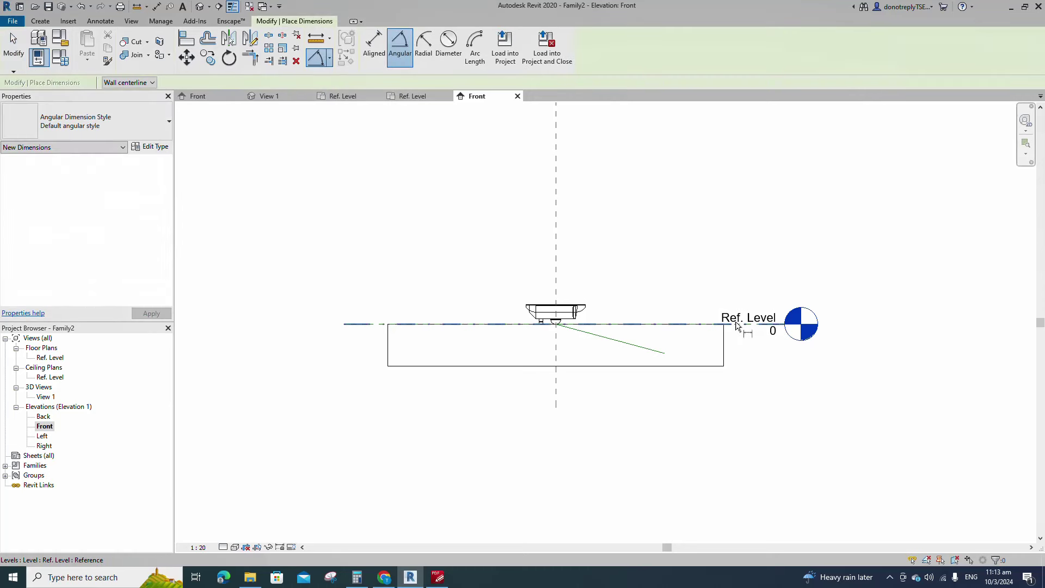
{"action": "left_click", "coordinate": [737, 324]}
{"action": "left_click", "coordinate": [635, 345]}
{"action": "scroll", "coordinate": [694, 348], "scroll_direction": "up", "scroll_amount": 3}
{"action": "left_click", "coordinate": [714, 359]}
{"action": "key", "text": "Escape"}
{"action": "key", "text": "Escape"}
Label the angular dimension with a new instance family parameter named Vertical Adjustment.
{"action": "left_click", "coordinate": [717, 374]}
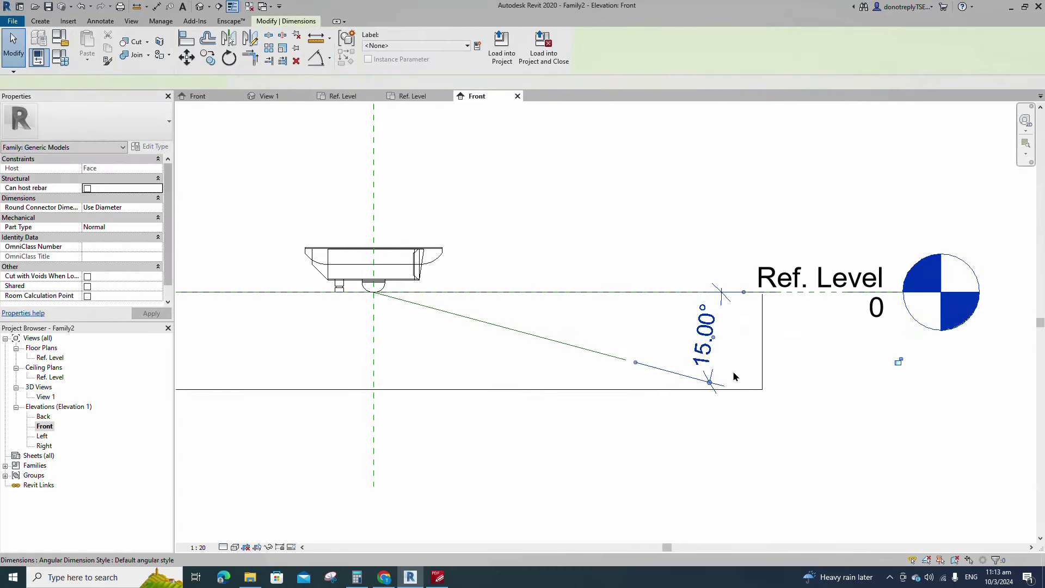
{"action": "left_click", "coordinate": [476, 45]}
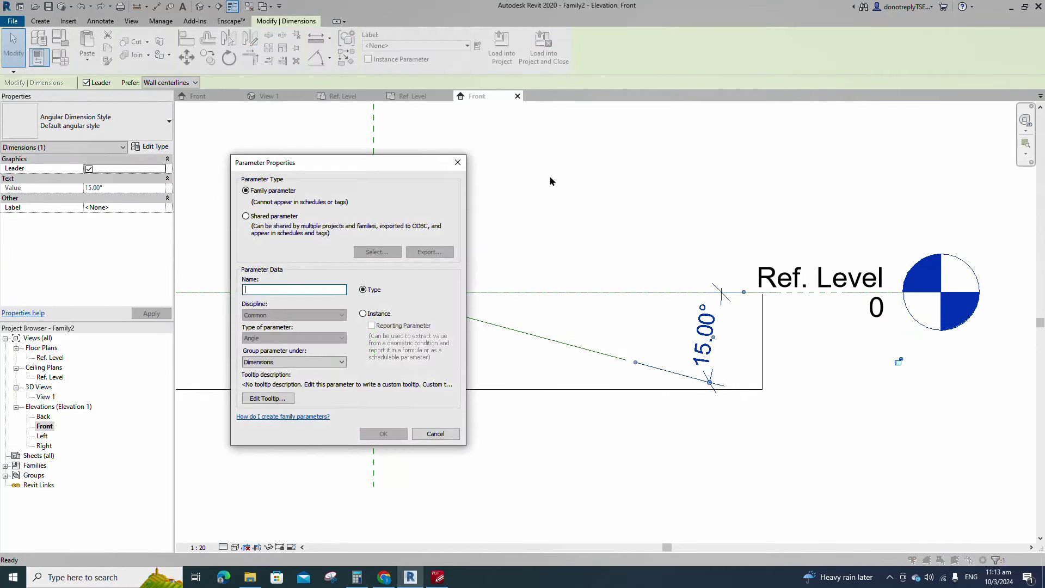
{"action": "type", "text": "Vertical Adjustment"}
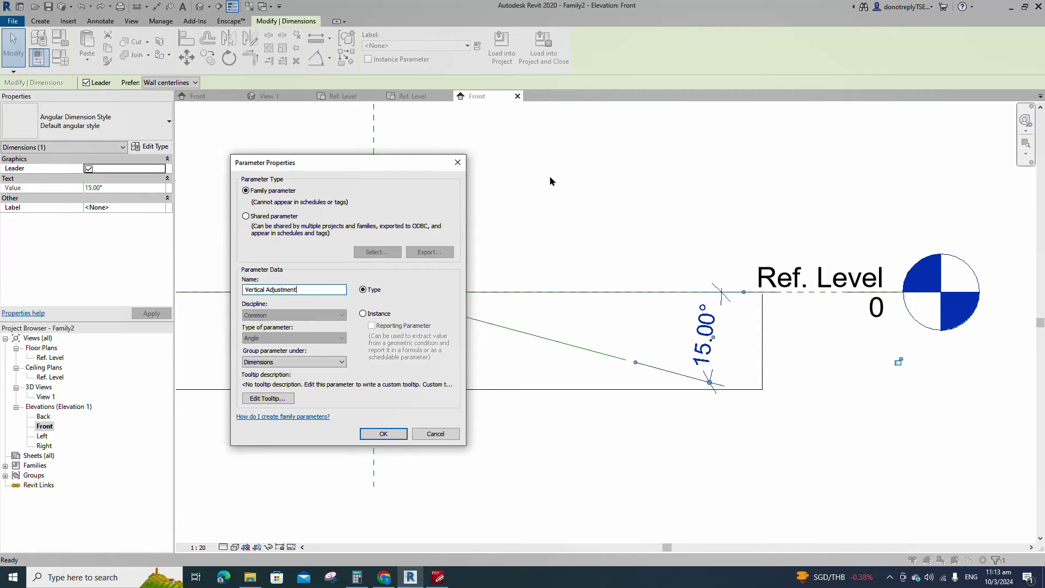
{"action": "left_click", "coordinate": [363, 313]}
{"action": "key", "text": "Return"}
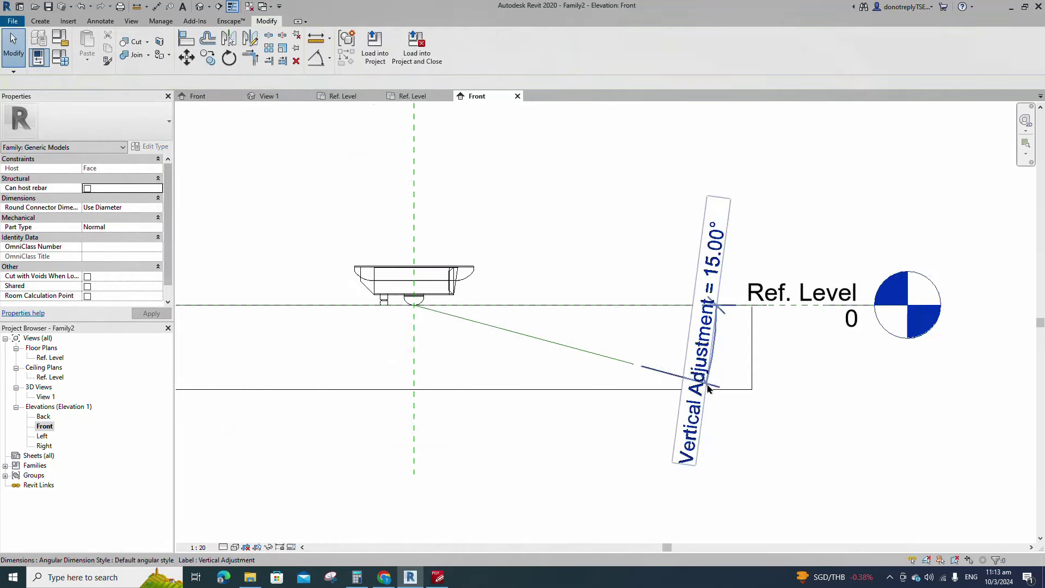
{"action": "scroll", "coordinate": [554, 477], "scroll_direction": "down", "scroll_amount": 2}
{"action": "left_click", "coordinate": [554, 478]}
Flex the Vertical Adjustment parameter with 10°, 8°, 5° and 15°, and finish with it set to 5°.
{"action": "left_click", "coordinate": [60, 57]}
{"action": "left_click", "coordinate": [202, 201]}
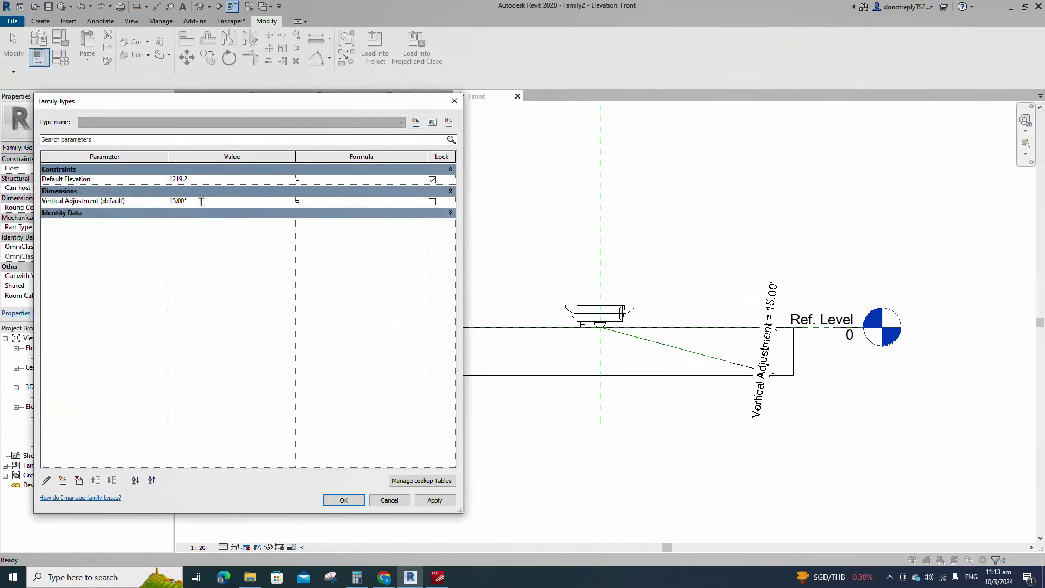
{"action": "type", "text": "10"}
{"action": "left_click", "coordinate": [417, 497]}
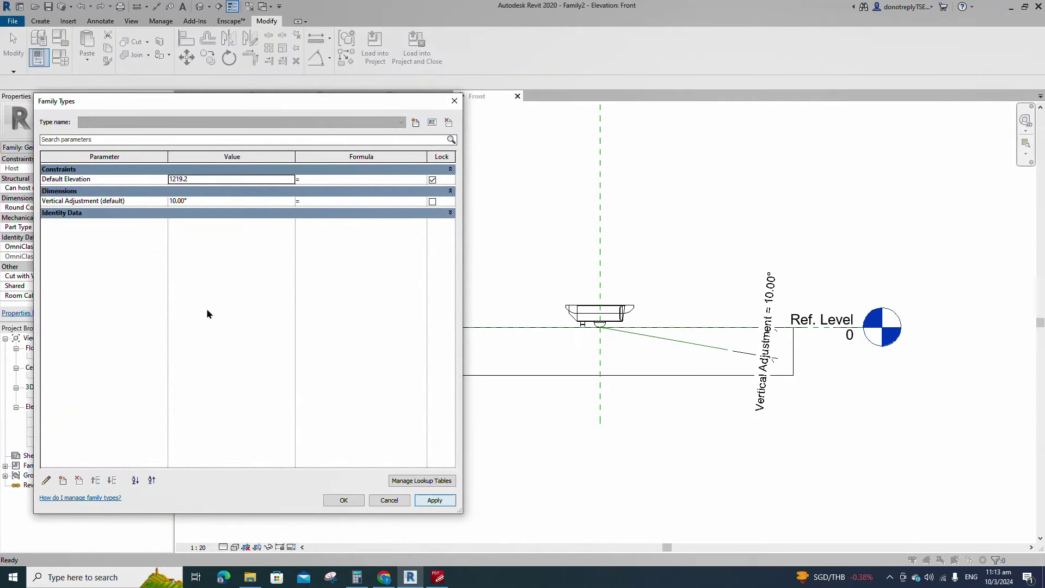
{"action": "type", "text": "8"}
{"action": "left_click", "coordinate": [436, 504]}
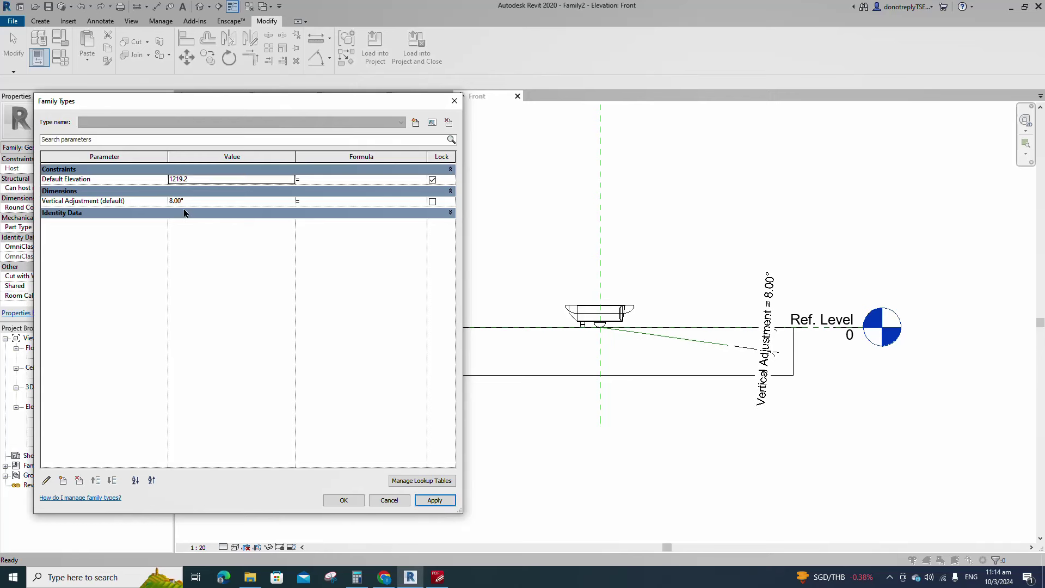
{"action": "type", "text": "5"}
{"action": "left_click", "coordinate": [435, 503]}
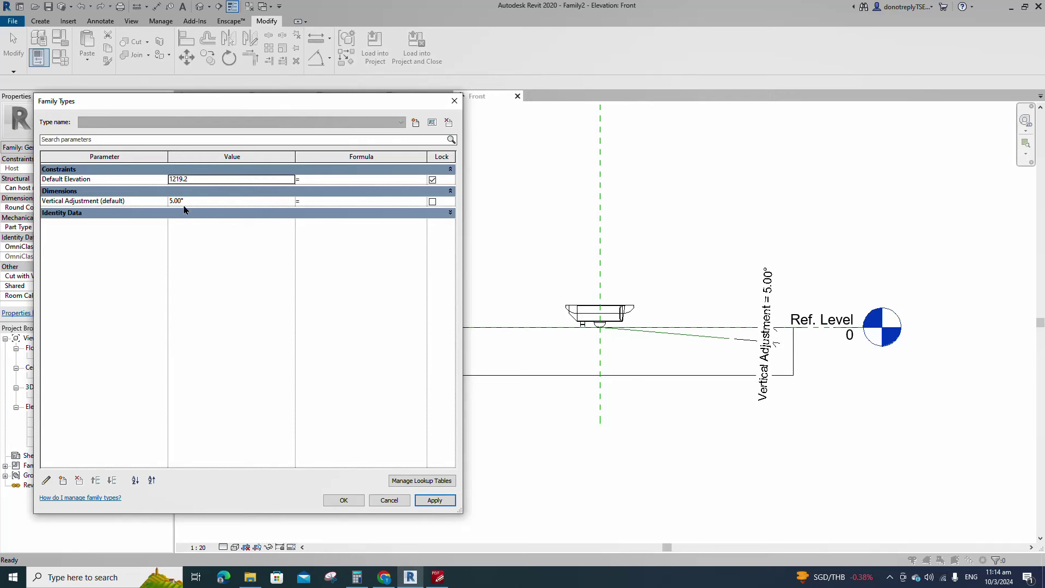
{"action": "left_click", "coordinate": [434, 500]}
{"action": "left_click", "coordinate": [207, 202]}
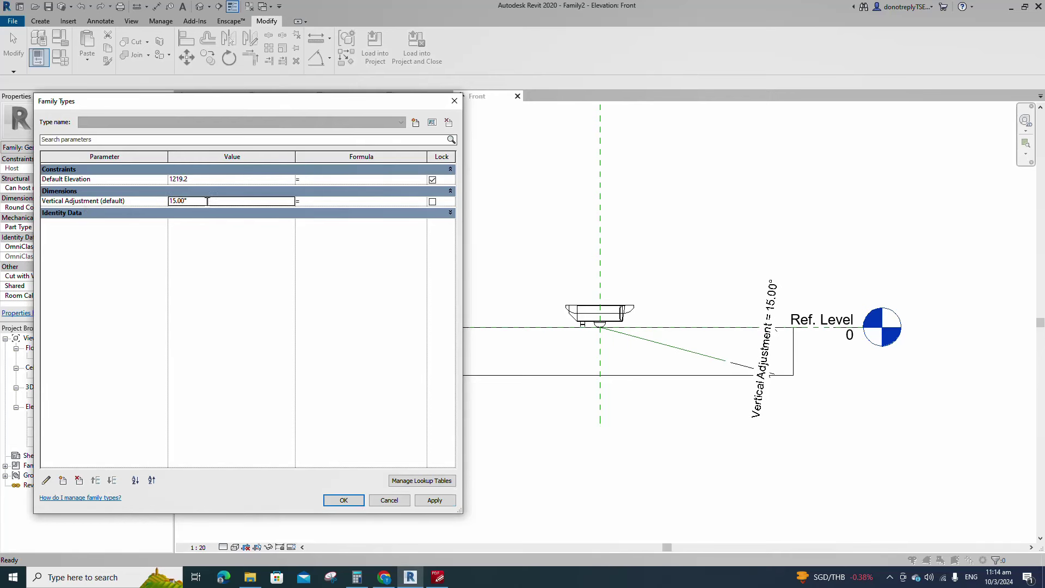
{"action": "left_click", "coordinate": [436, 501]}
{"action": "left_click", "coordinate": [343, 500]}
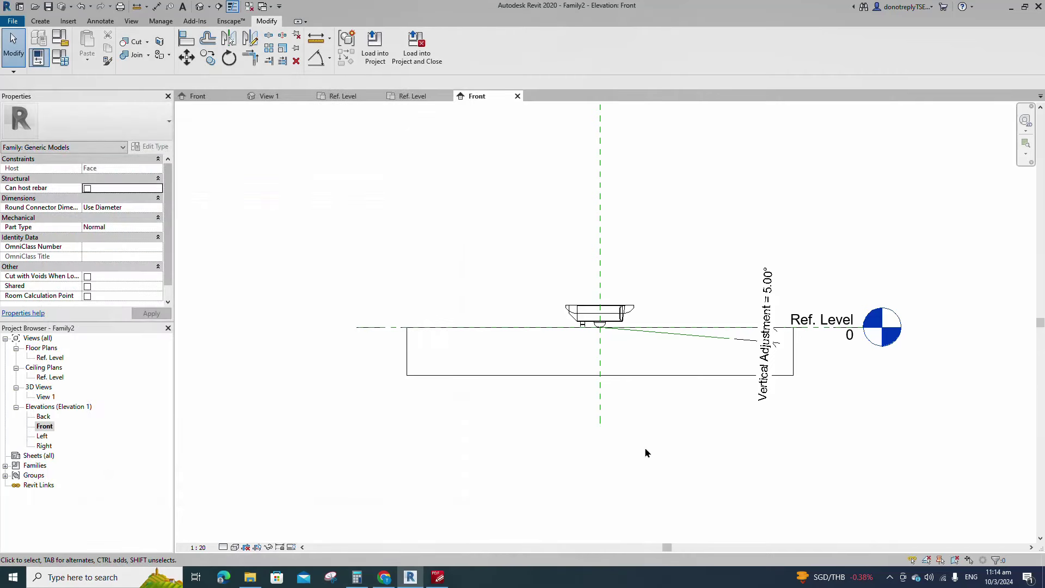
Associate the placed camera's Body material with a new instance family parameter named Body, grouped under Materials and Finishes.
{"action": "scroll", "coordinate": [644, 446], "scroll_direction": "up", "scroll_amount": 3}
{"action": "left_click", "coordinate": [588, 278]}
{"action": "left_click", "coordinate": [159, 236]}
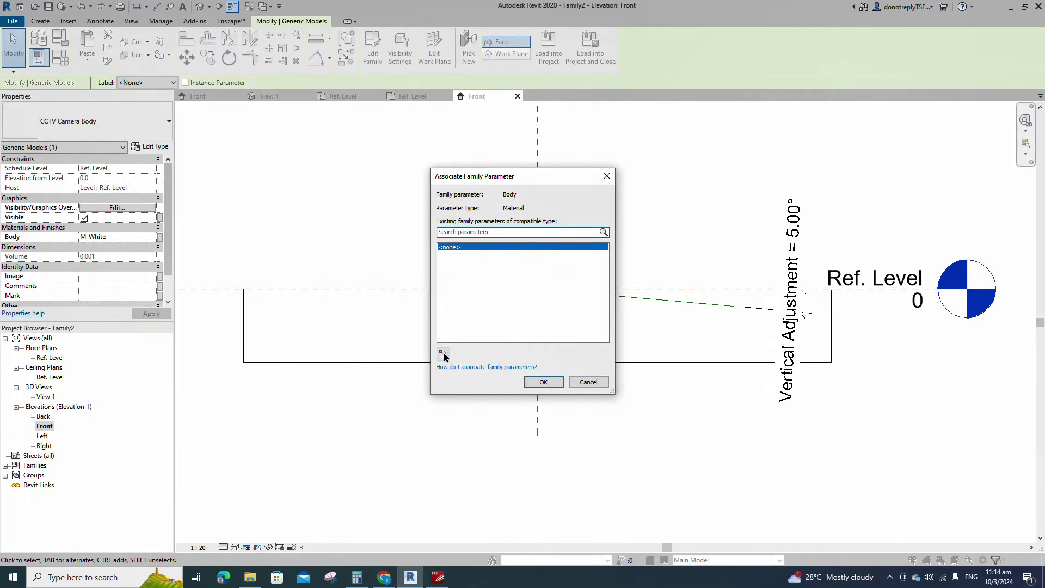
{"action": "left_click", "coordinate": [443, 355]}
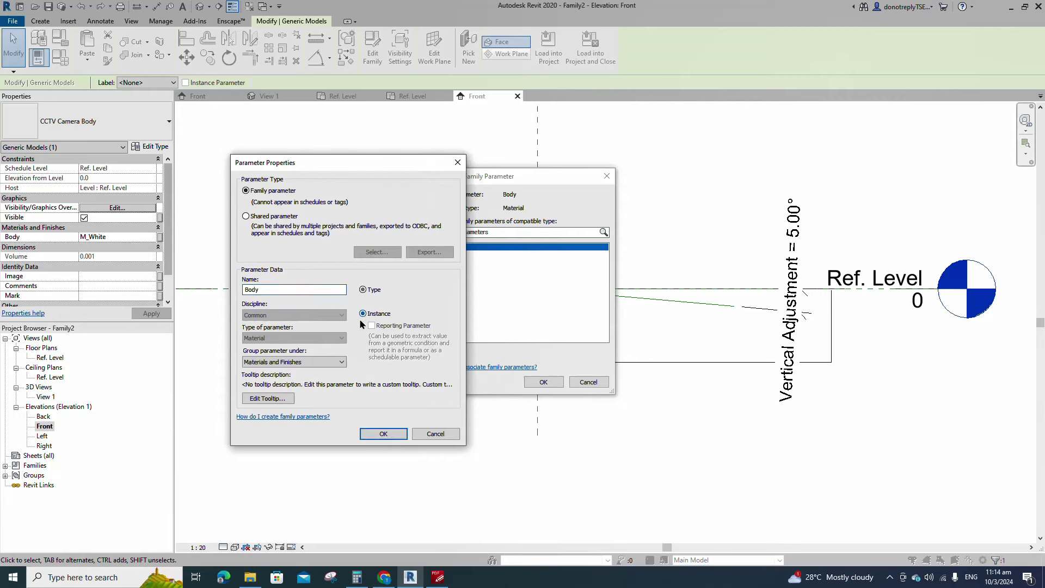
{"action": "left_click", "coordinate": [383, 433]}
{"action": "left_click", "coordinate": [543, 381]}
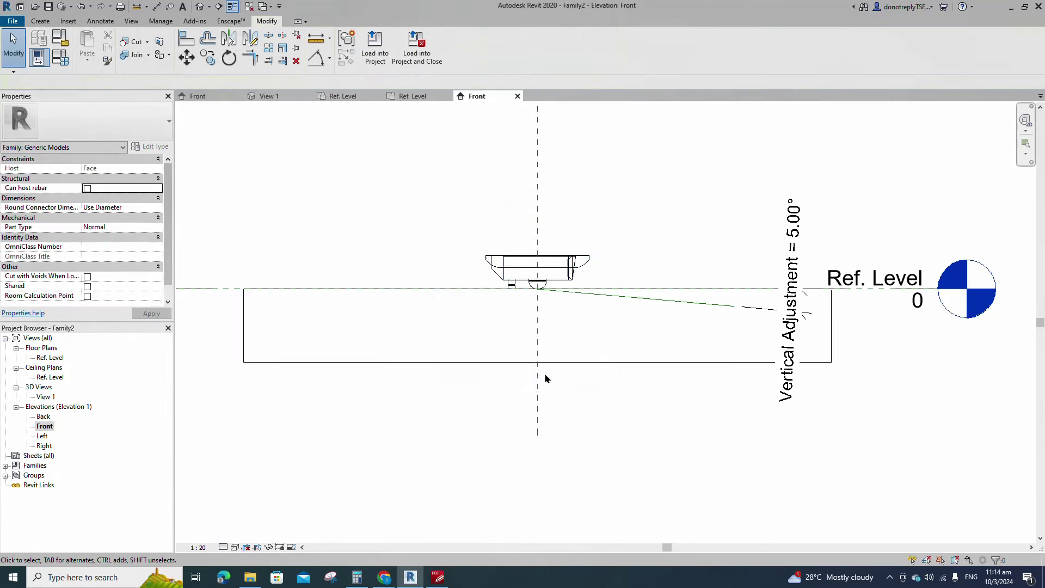
Open the new family's 3D view and display the camera and its host block in the Shaded visual style.
{"action": "double_click", "coordinate": [46, 396]}
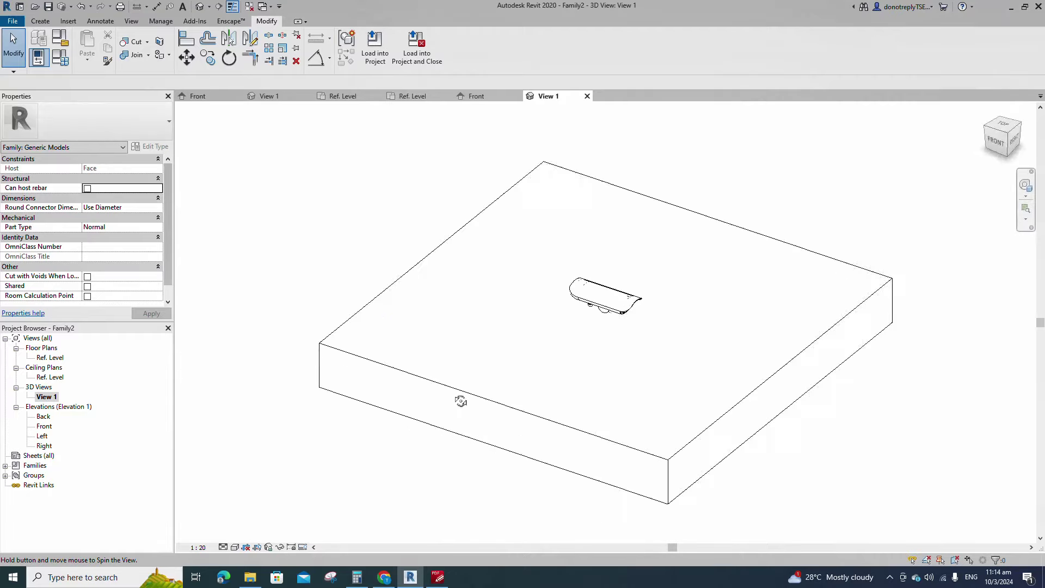
{"action": "middle_click_drag", "start_coordinate": [462, 397], "coordinate": [660, 454], "text": "shift"}
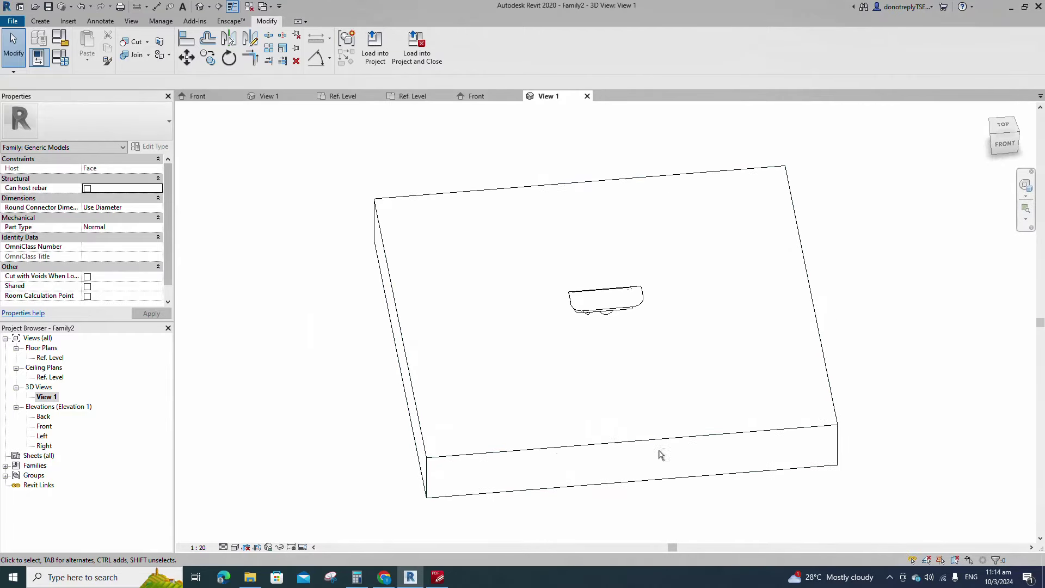
{"action": "left_click", "coordinate": [223, 547]}
{"action": "left_click", "coordinate": [261, 502]}
{"action": "middle_click_drag", "start_coordinate": [506, 413], "coordinate": [589, 396], "text": "shift"}
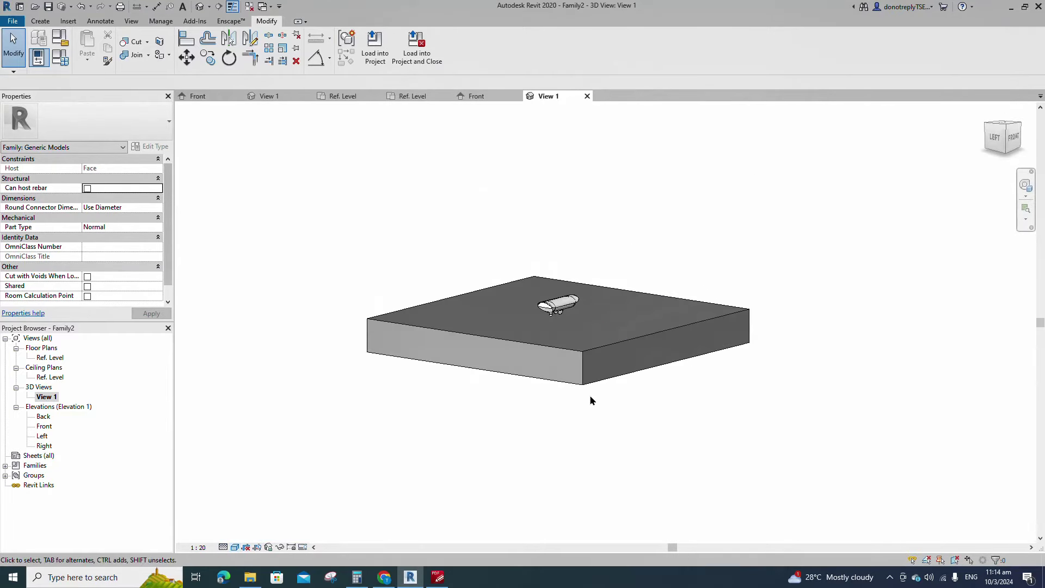
Temporarily hide the host block in the 3D view so only the camera and its reference line are displayed.
{"action": "left_click", "coordinate": [585, 383]}
{"action": "left_click", "coordinate": [281, 547]}
{"action": "left_click", "coordinate": [307, 520]}
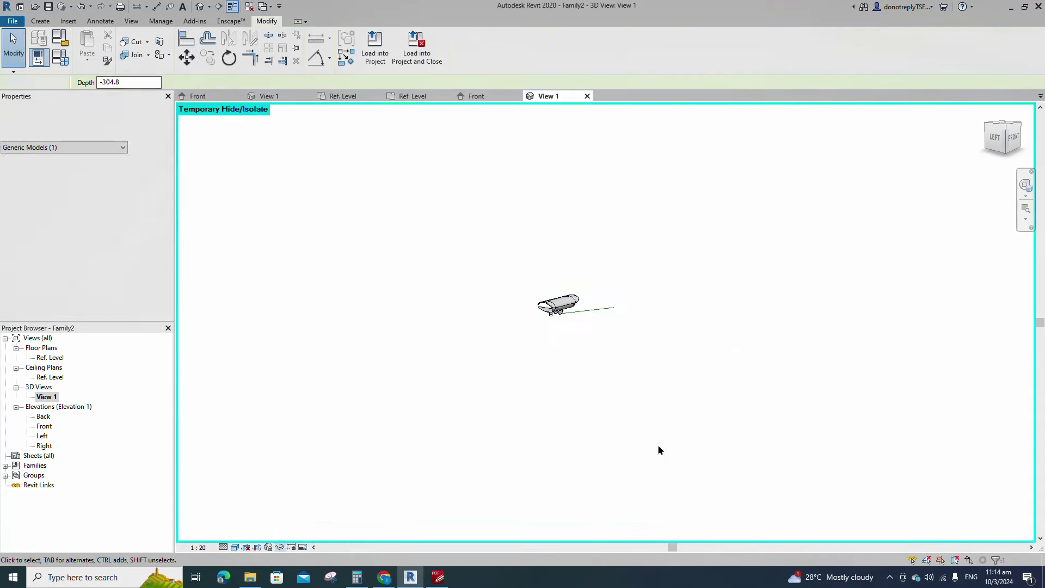
{"action": "middle_click_drag", "start_coordinate": [579, 342], "coordinate": [611, 319], "text": "shift"}
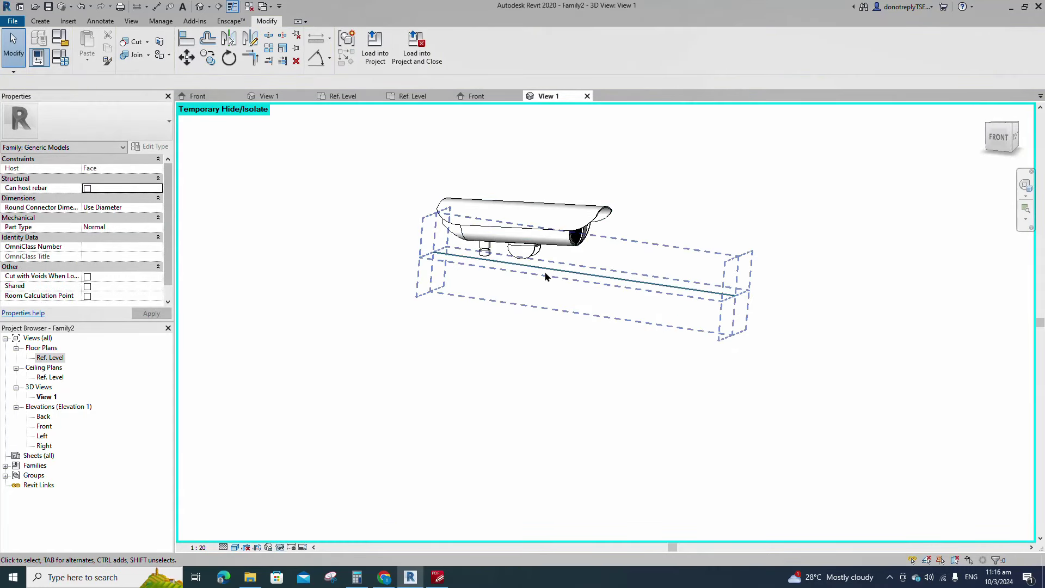
Re-host the nested camera on the angled reference line's work plane, placing it on the line and oriented along it.
{"action": "left_click", "coordinate": [546, 277]}
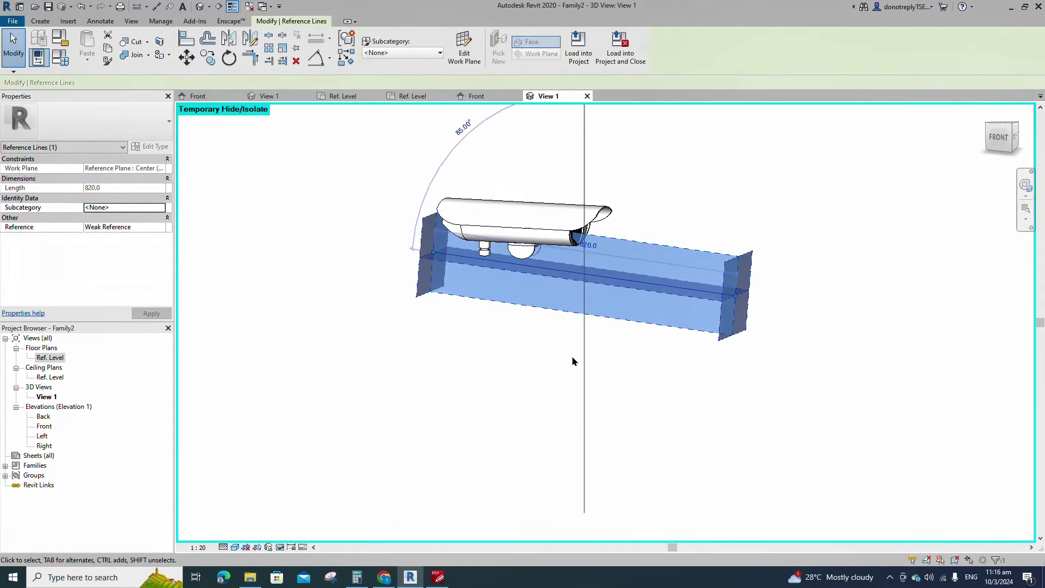
{"action": "middle_click_drag", "start_coordinate": [572, 357], "coordinate": [614, 343], "text": "shift"}
{"action": "left_click", "coordinate": [584, 236]}
{"action": "key", "text": "Escape"}
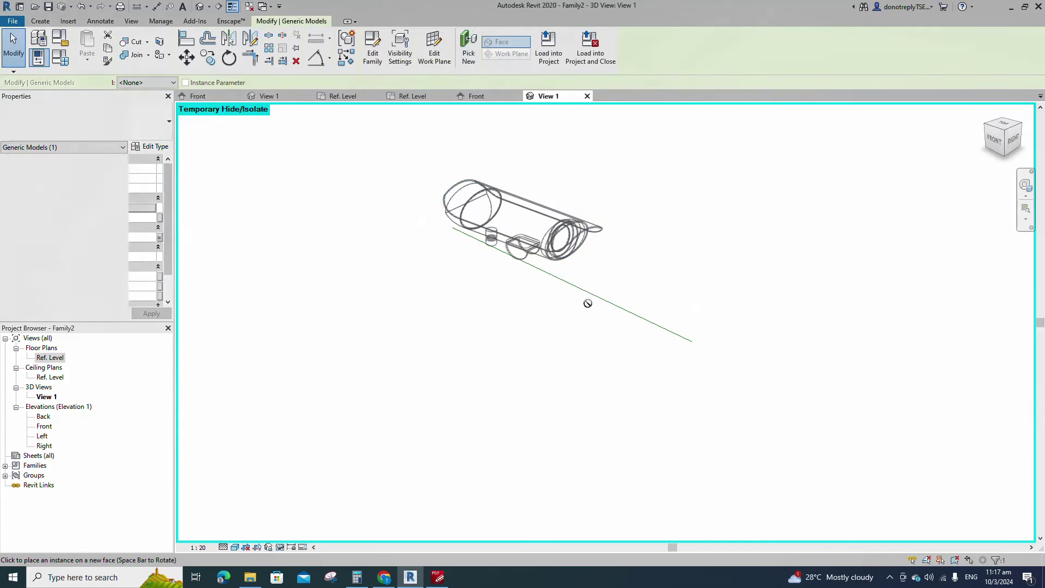
{"action": "middle_click_drag", "start_coordinate": [588, 301], "coordinate": [843, 468], "text": "shift"}
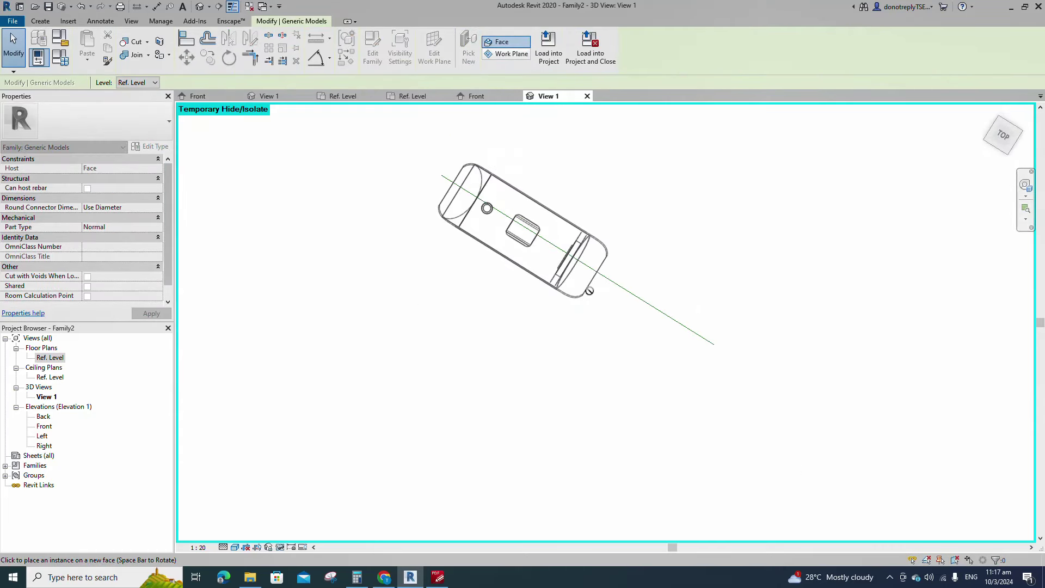
{"action": "left_click", "coordinate": [497, 55]}
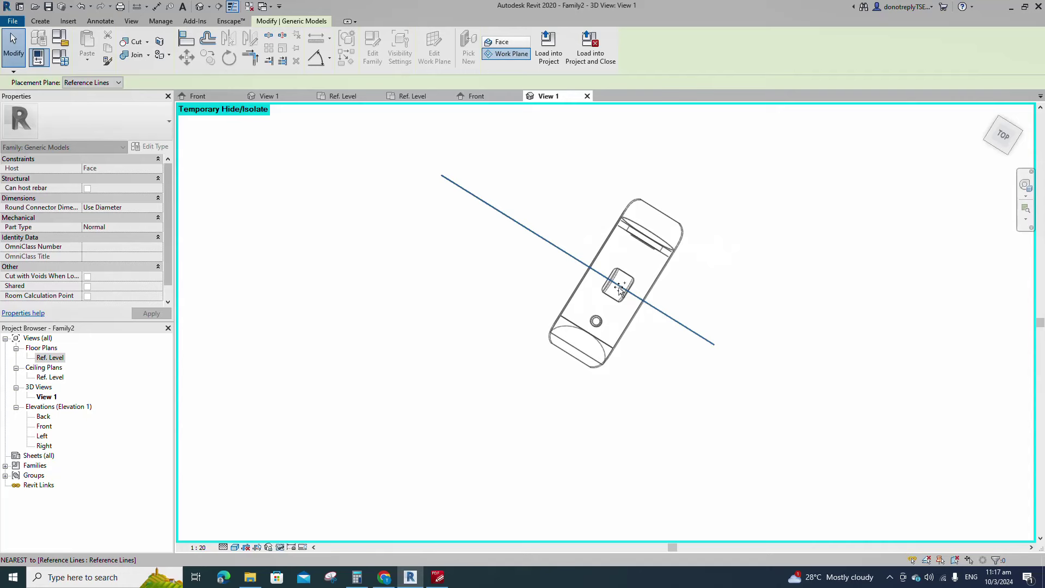
{"action": "left_click", "coordinate": [620, 289]}
{"action": "key", "text": "Escape"}
{"action": "middle_click_drag", "start_coordinate": [659, 366], "coordinate": [687, 433], "text": "shift"}
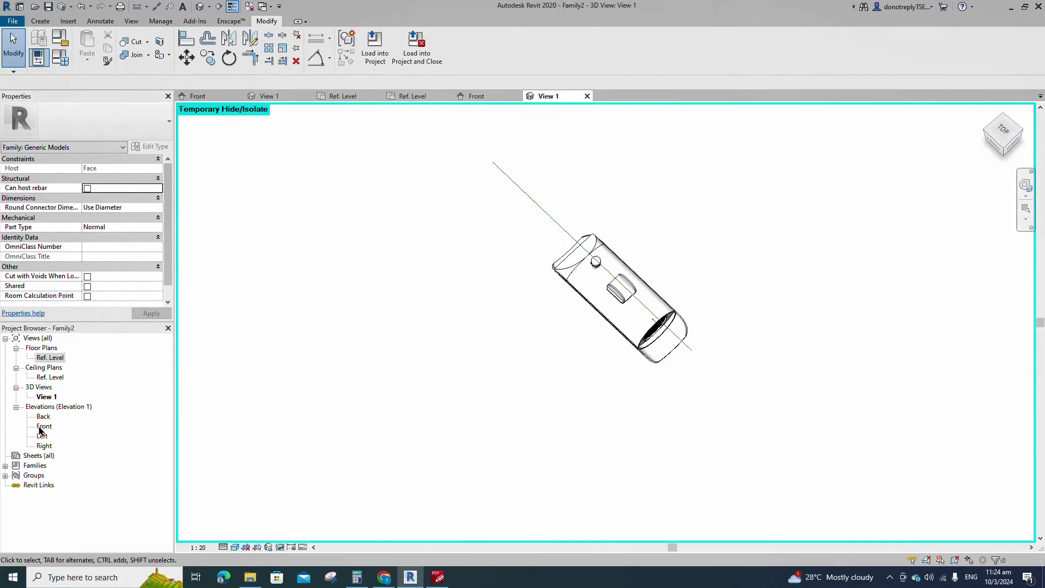
Mirror the camera about the angled reference line in the Front elevation and delete the original below the line.
{"action": "double_click", "coordinate": [44, 426]}
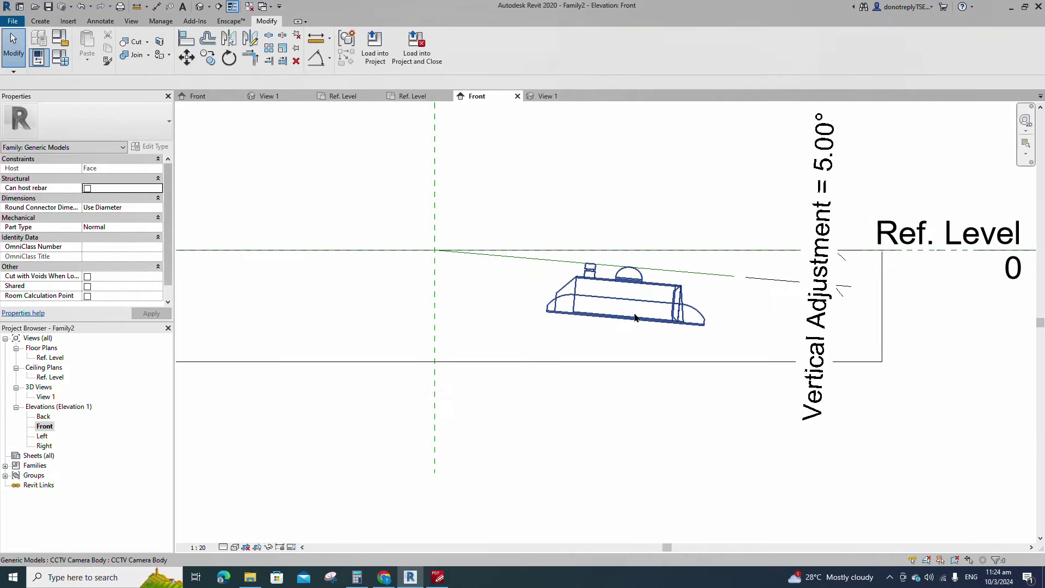
{"action": "left_click", "coordinate": [634, 317]}
{"action": "key", "text": "Escape"}
{"action": "left_click", "coordinate": [596, 318]}
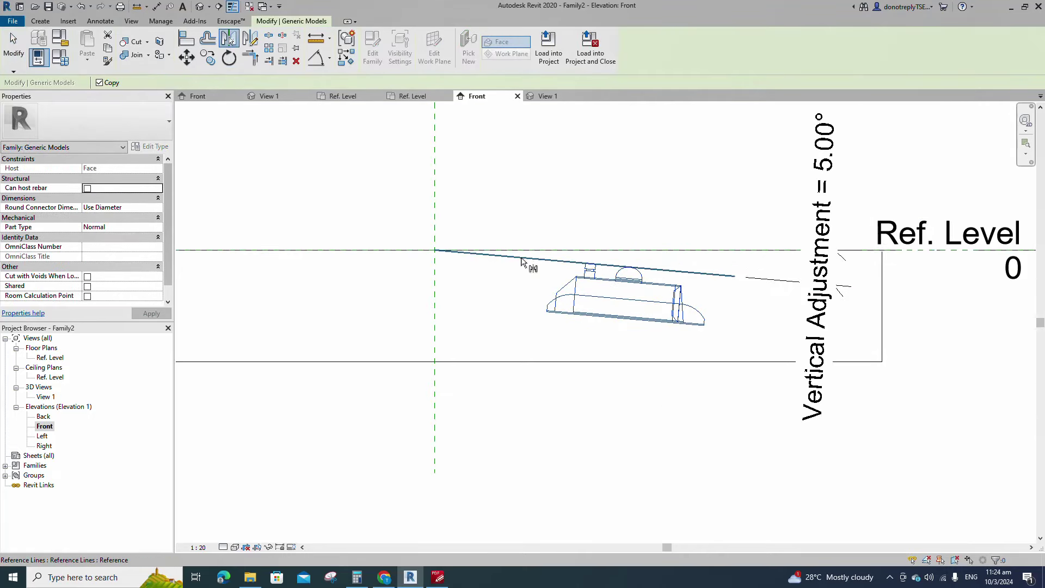
{"action": "left_click", "coordinate": [523, 258]}
{"action": "left_click", "coordinate": [566, 313]}
{"action": "key", "text": "Delete"}
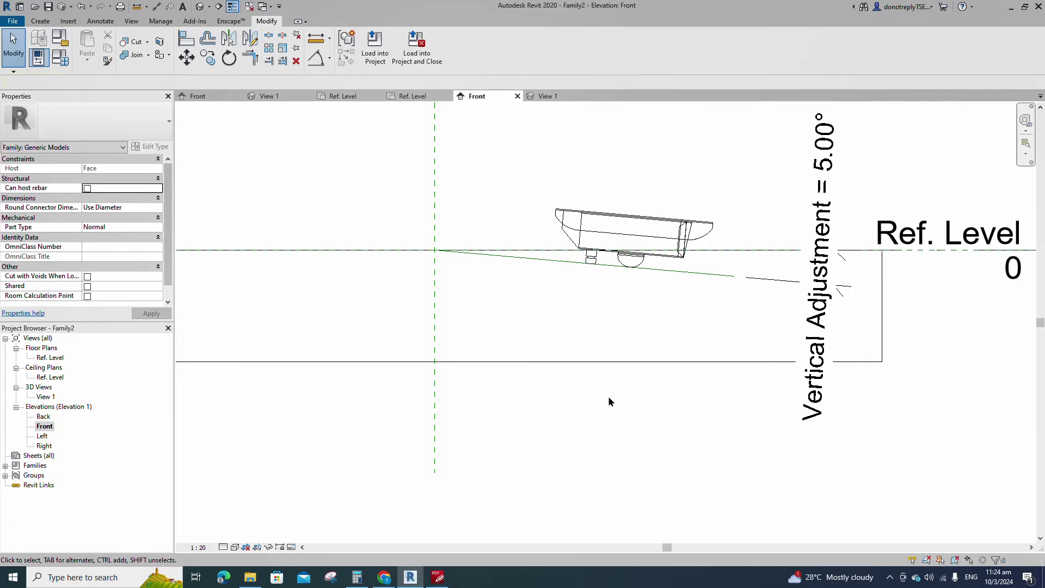
Move the camera from the lowest point of its rounded bracket to the reference line's start point at the centre reference plane.
{"action": "scroll", "coordinate": [603, 388], "scroll_direction": "down", "scroll_amount": 2}
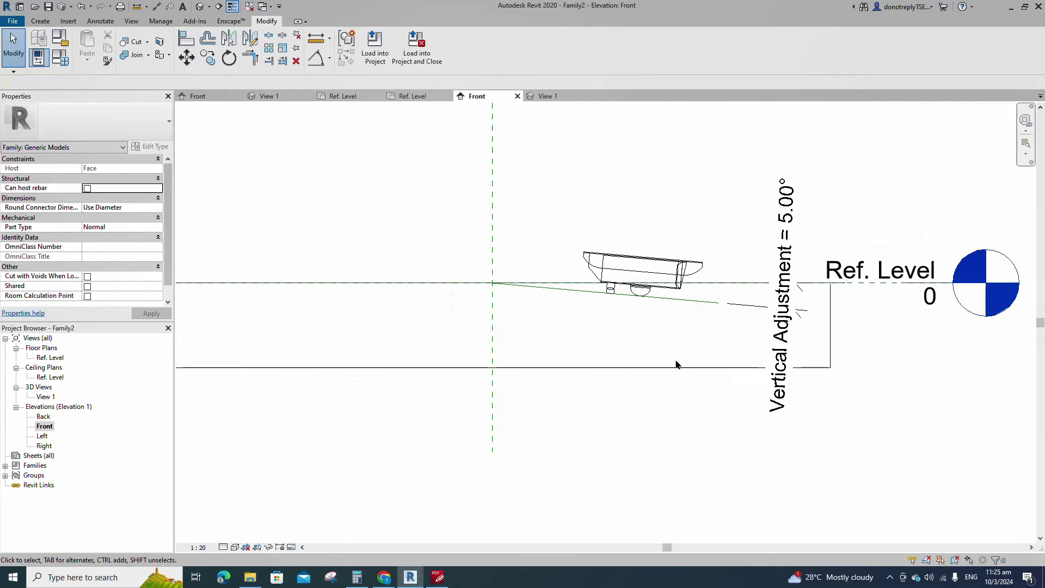
{"action": "left_click", "coordinate": [642, 272]}
{"action": "left_click", "coordinate": [186, 57]}
{"action": "scroll", "coordinate": [642, 297], "scroll_direction": "up", "scroll_amount": 3}
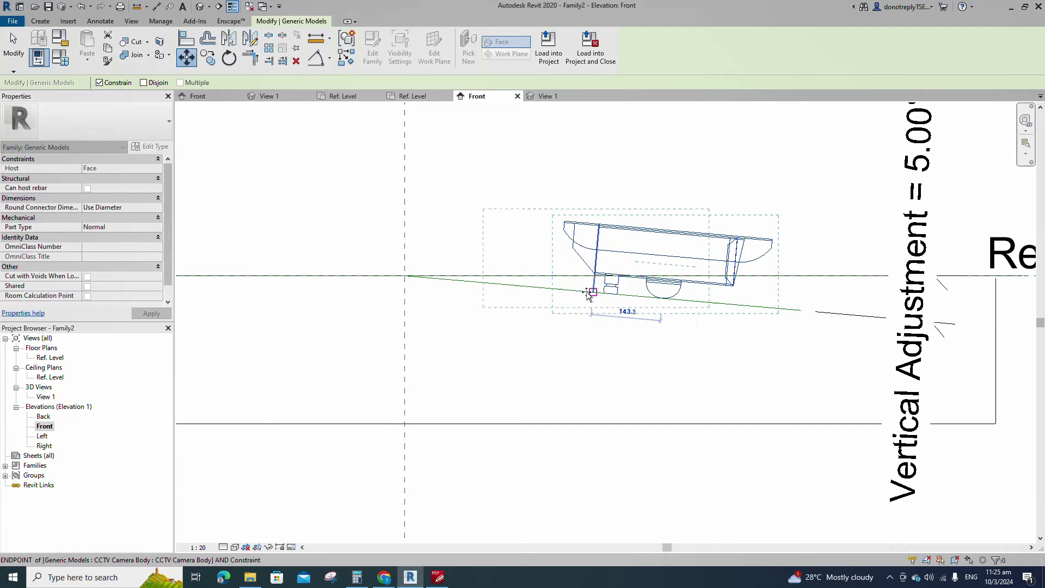
{"action": "left_click", "coordinate": [662, 298]}
{"action": "left_click", "coordinate": [405, 275]}
{"action": "key", "text": "Escape"}
{"action": "left_click", "coordinate": [473, 247]}
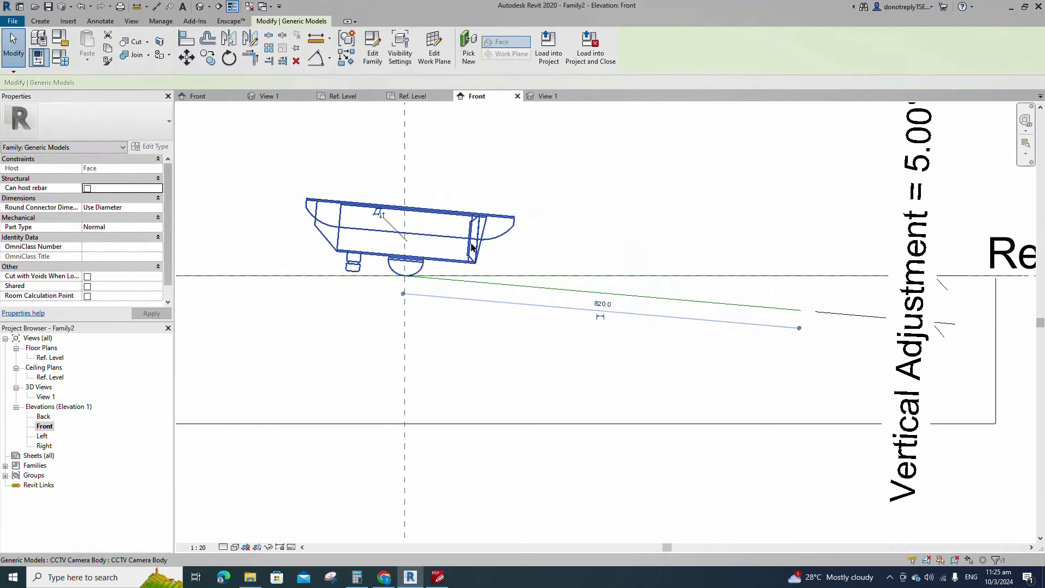
{"action": "key", "text": "Escape"}
{"action": "scroll", "coordinate": [556, 242], "scroll_direction": "down", "scroll_amount": 2}
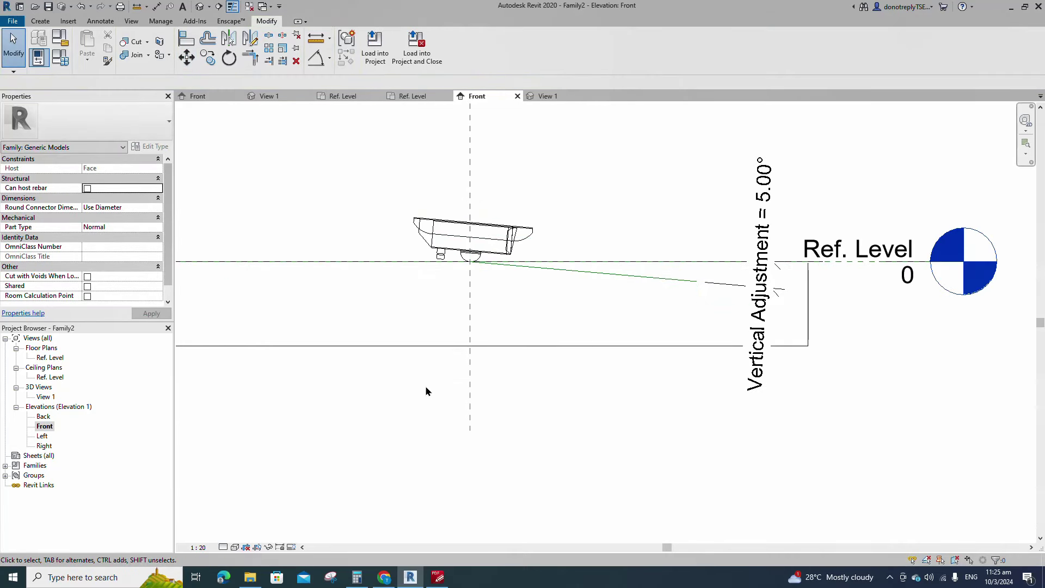
Check the camera's alignment with the centre reference planes in the Ref. Level floor plan.
{"action": "double_click", "coordinate": [49, 359]}
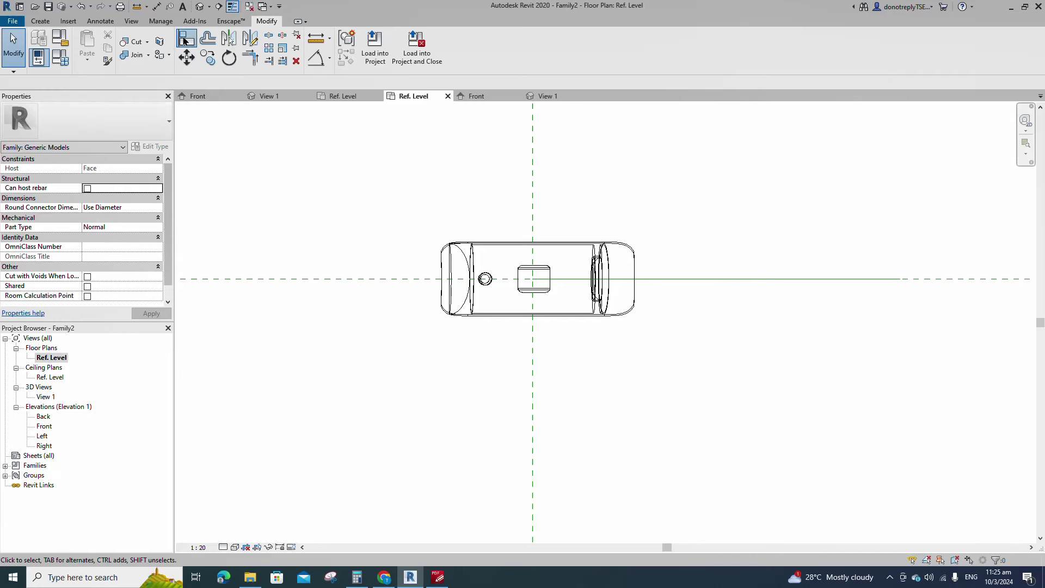
{"action": "left_click", "coordinate": [185, 40]}
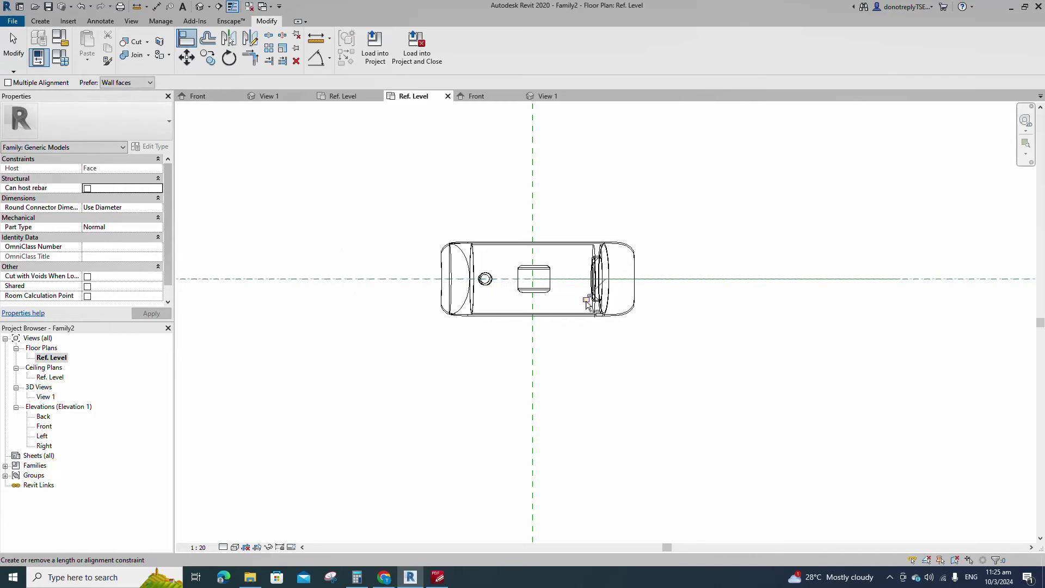
{"action": "key", "text": "Escape"}
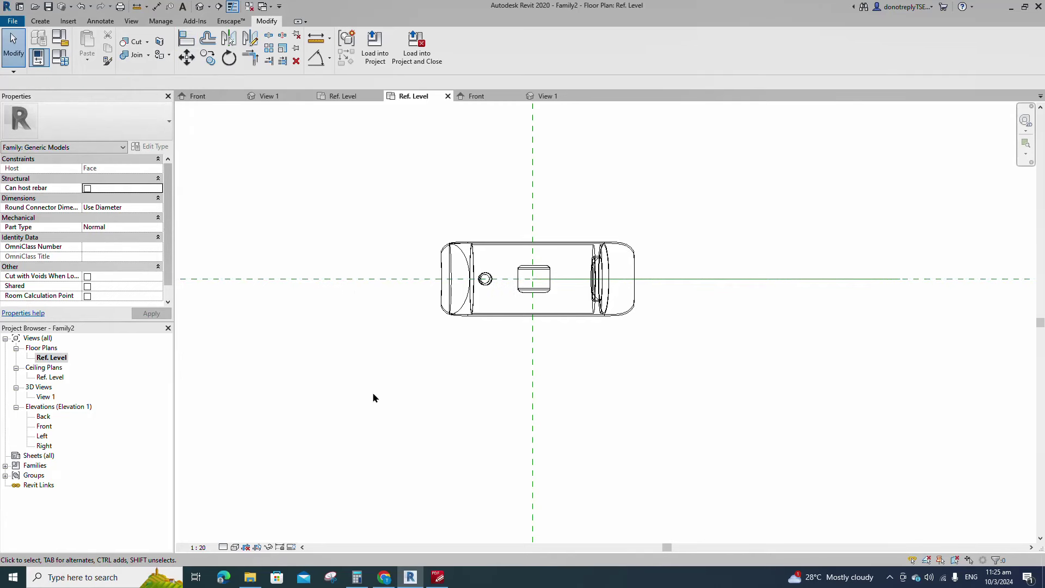
Flex the moved camera in the Front elevation with Vertical Adjustment values of 8°, 10° and 15°, and finish with 5°.
{"action": "double_click", "coordinate": [44, 427]}
{"action": "left_click", "coordinate": [70, 55]}
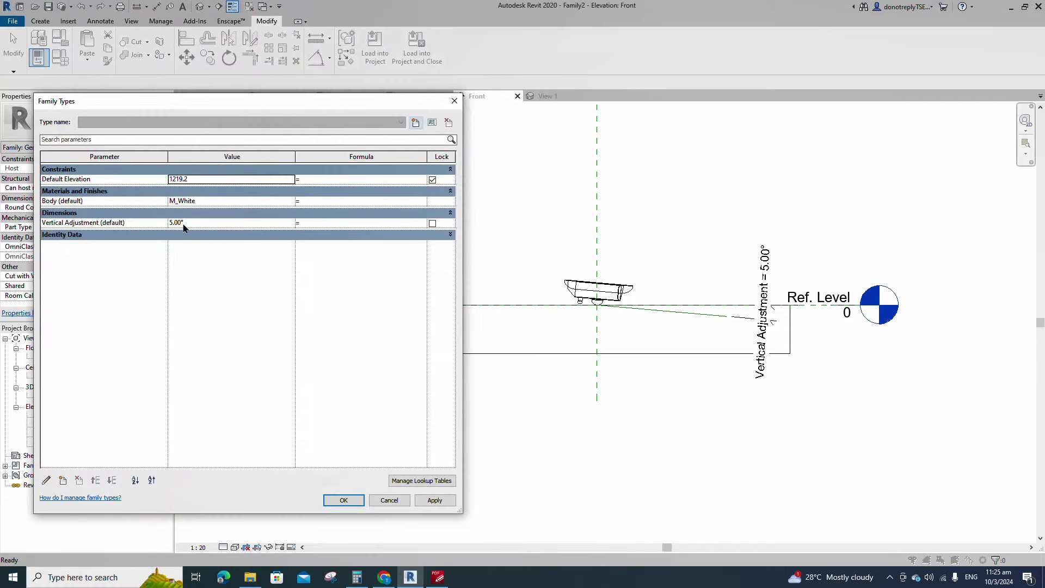
{"action": "left_click", "coordinate": [112, 229]}
{"action": "type", "text": "8"}
{"action": "left_click", "coordinate": [434, 500]}
{"action": "left_click", "coordinate": [175, 223]}
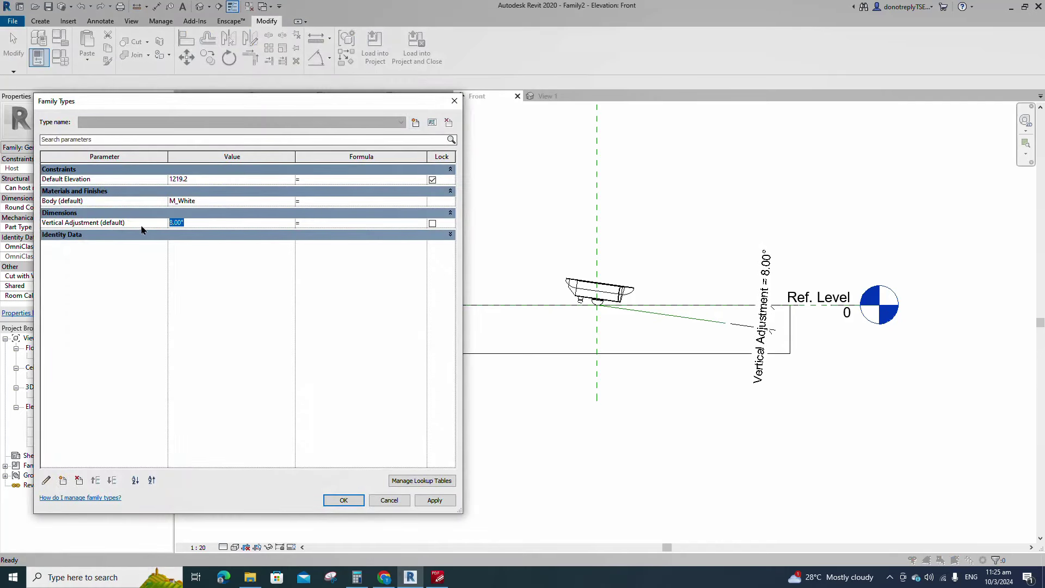
{"action": "type", "text": "10"}
{"action": "left_click", "coordinate": [434, 500]}
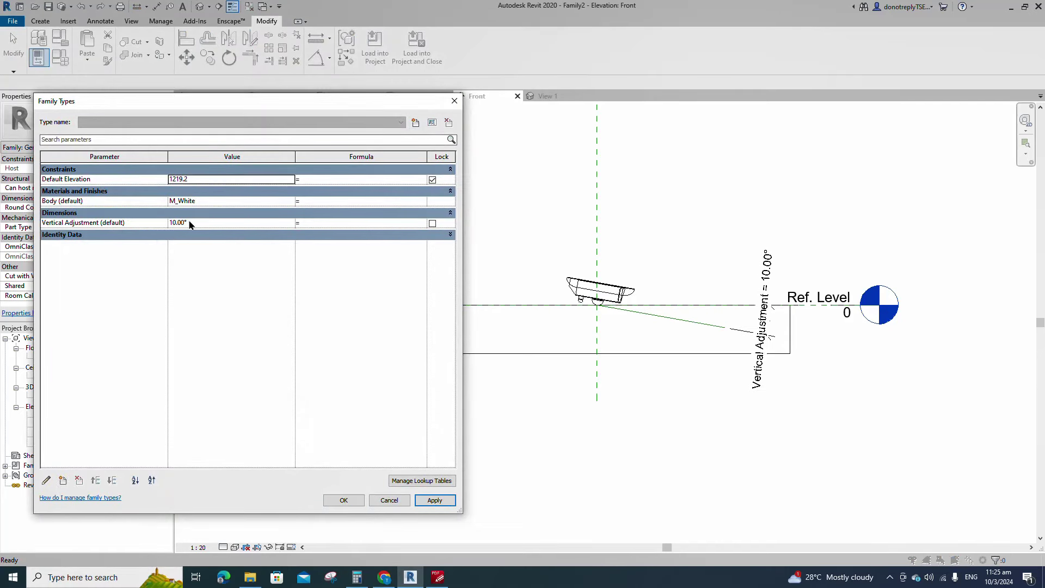
{"action": "left_click", "coordinate": [197, 223]}
{"action": "left_click", "coordinate": [440, 504]}
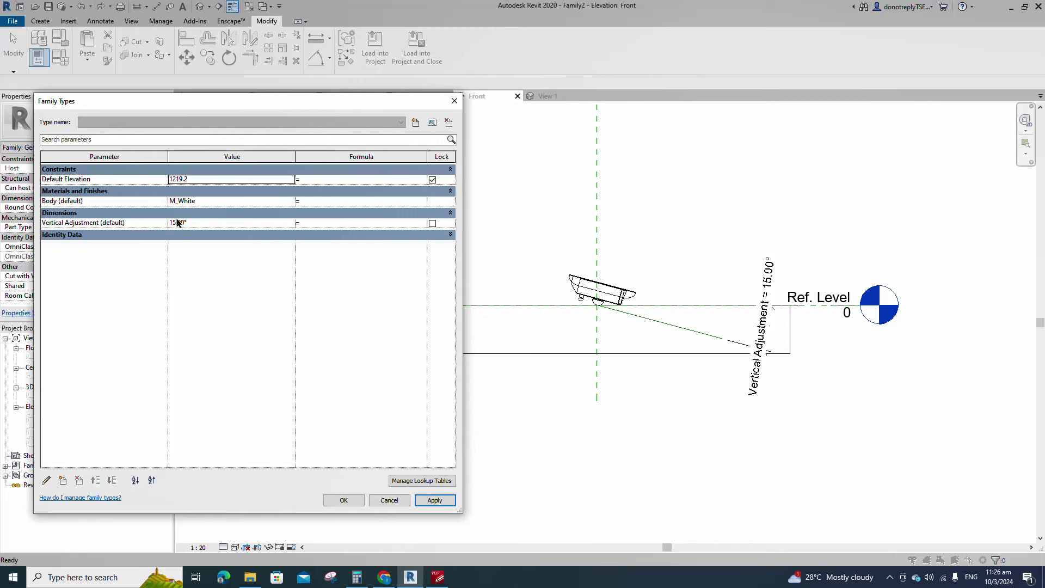
{"action": "left_click", "coordinate": [177, 222]}
{"action": "type", "text": "5"}
{"action": "left_click", "coordinate": [435, 500]}
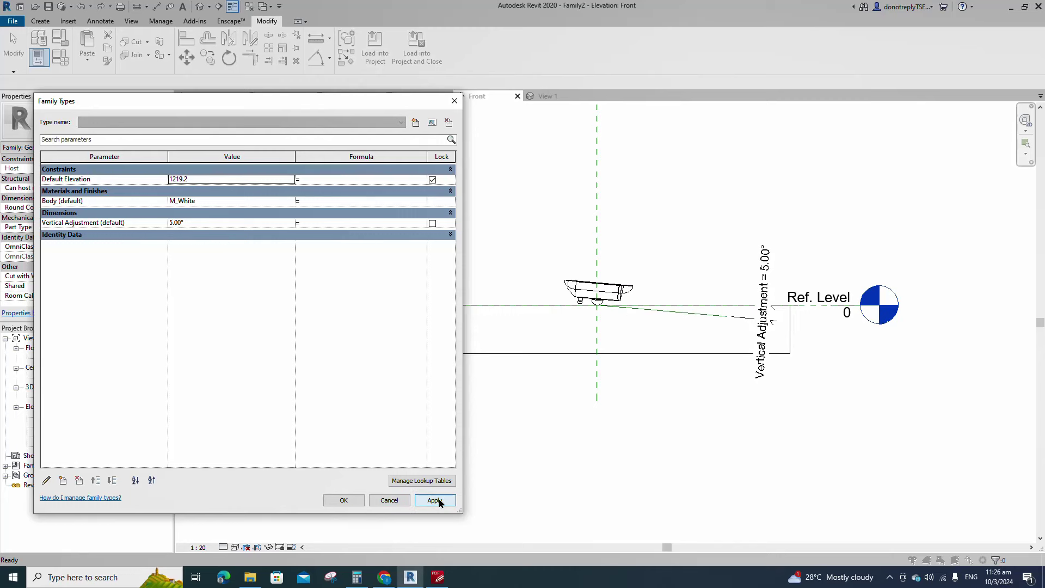
{"action": "left_click", "coordinate": [348, 501]}
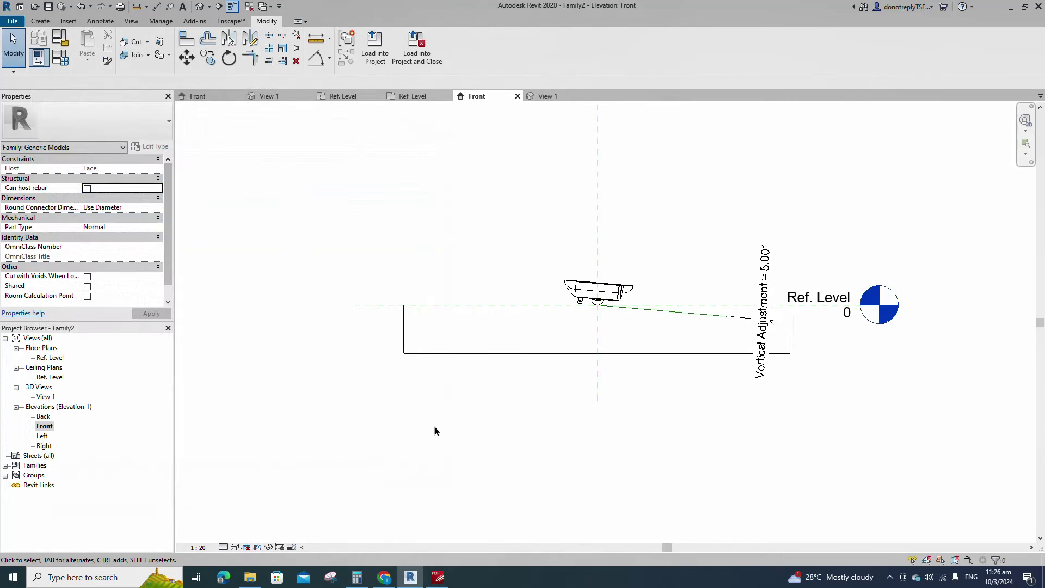
Turn off the visibility of Dimensions and Reference Lines in the 3D view's annotation categories.
{"action": "double_click", "coordinate": [47, 397]}
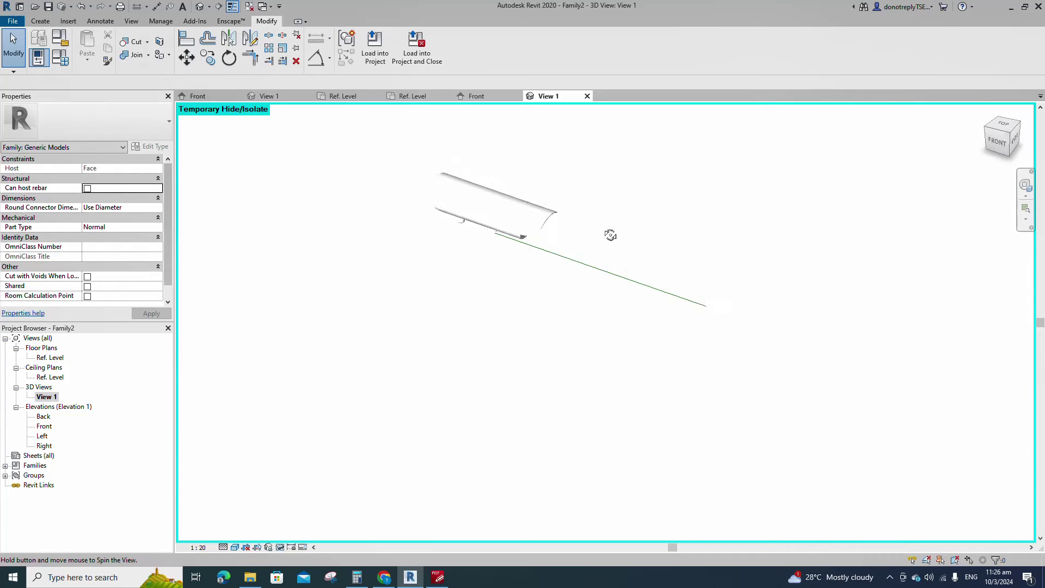
{"action": "scroll", "coordinate": [531, 340], "scroll_direction": "down", "scroll_amount": 3}
{"action": "scroll", "coordinate": [471, 352], "scroll_direction": "up", "scroll_amount": 2}
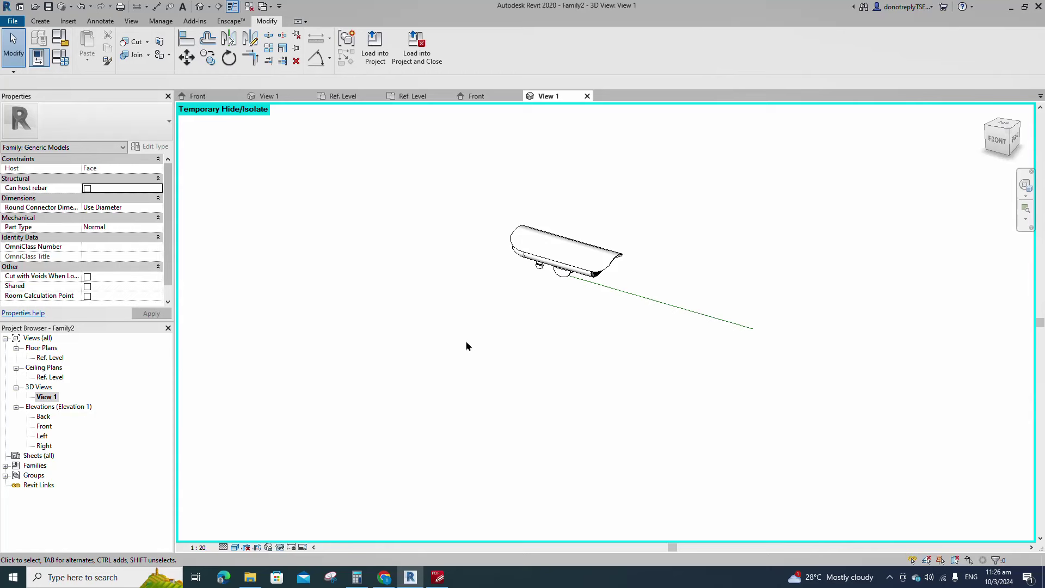
{"action": "key", "text": "v"}
{"action": "key", "text": "v"}
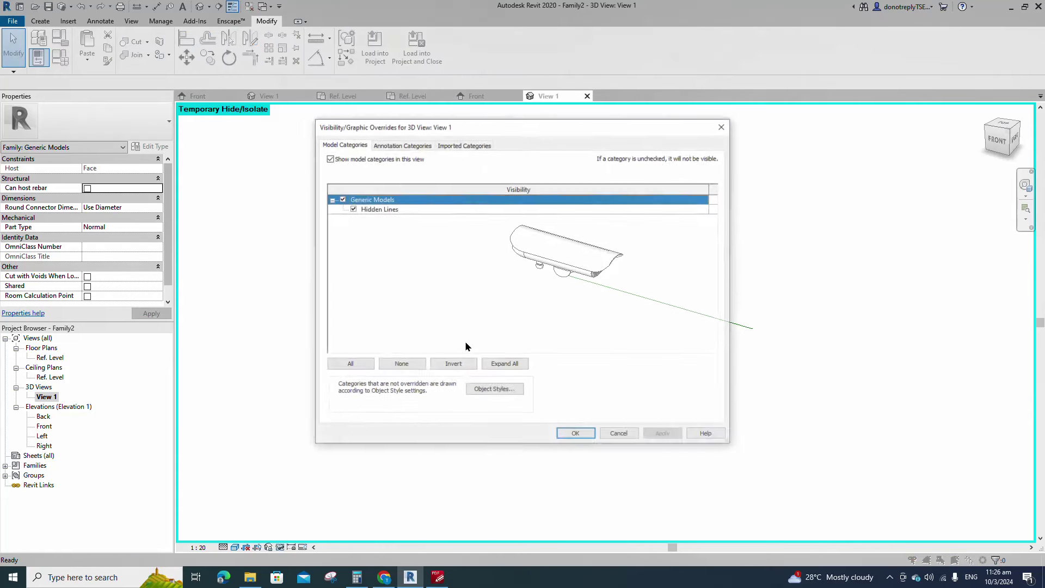
{"action": "left_click", "coordinate": [387, 143]}
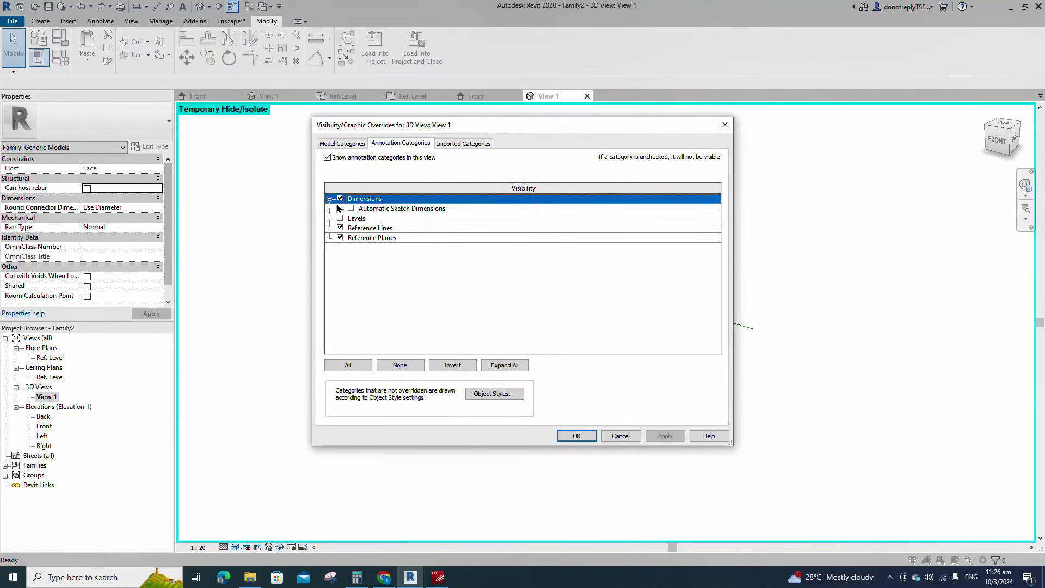
{"action": "left_click", "coordinate": [340, 227]}
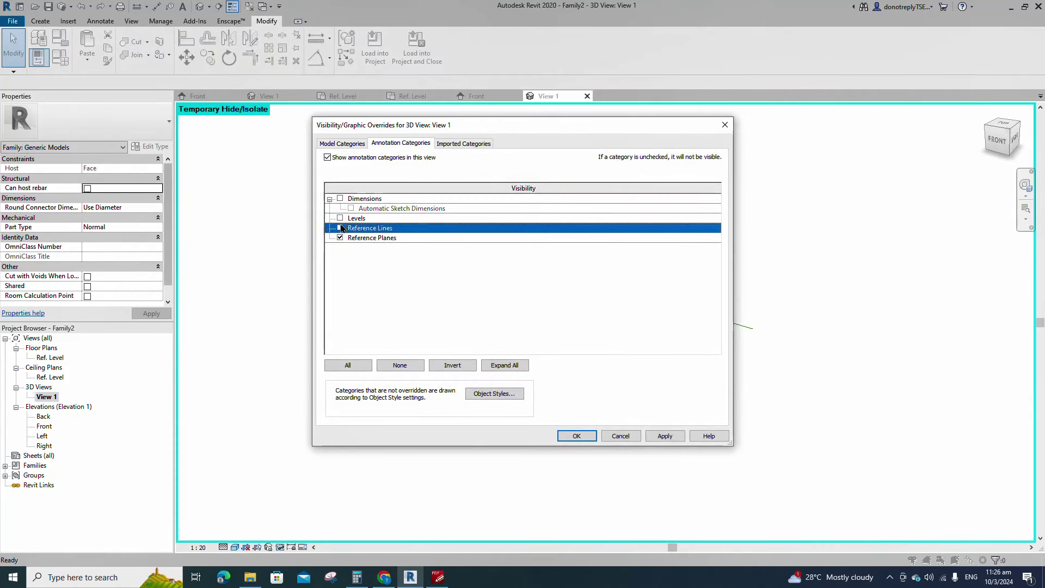
{"action": "left_click", "coordinate": [591, 436]}
Change the 3D view's visual style and orient the view to the camera's front-right underside.
{"action": "left_click", "coordinate": [985, 112]}
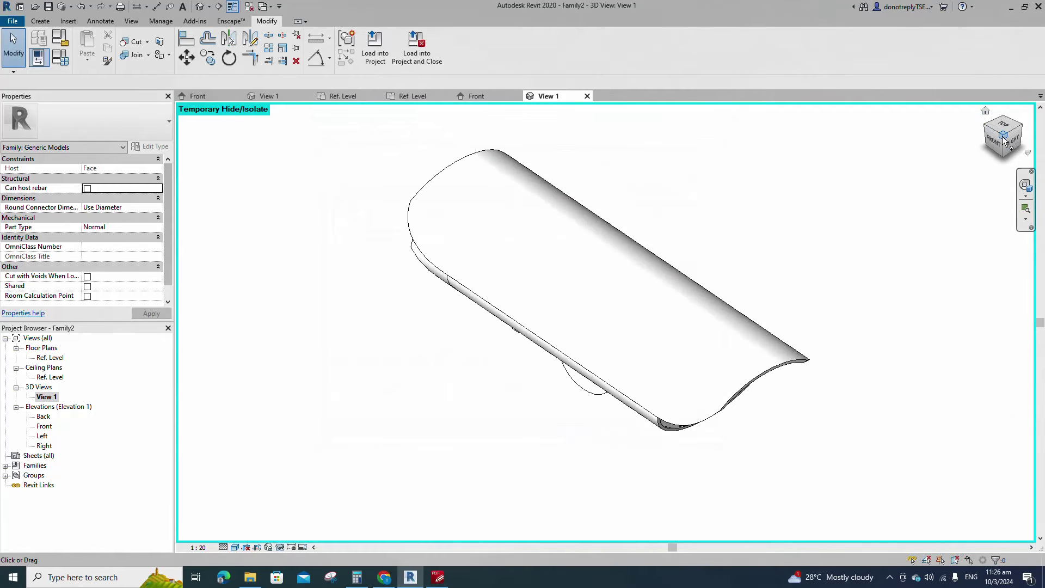
{"action": "left_click", "coordinate": [235, 547]}
{"action": "left_click", "coordinate": [256, 524]}
{"action": "middle_click_drag", "start_coordinate": [494, 486], "coordinate": [887, 217], "text": "shift"}
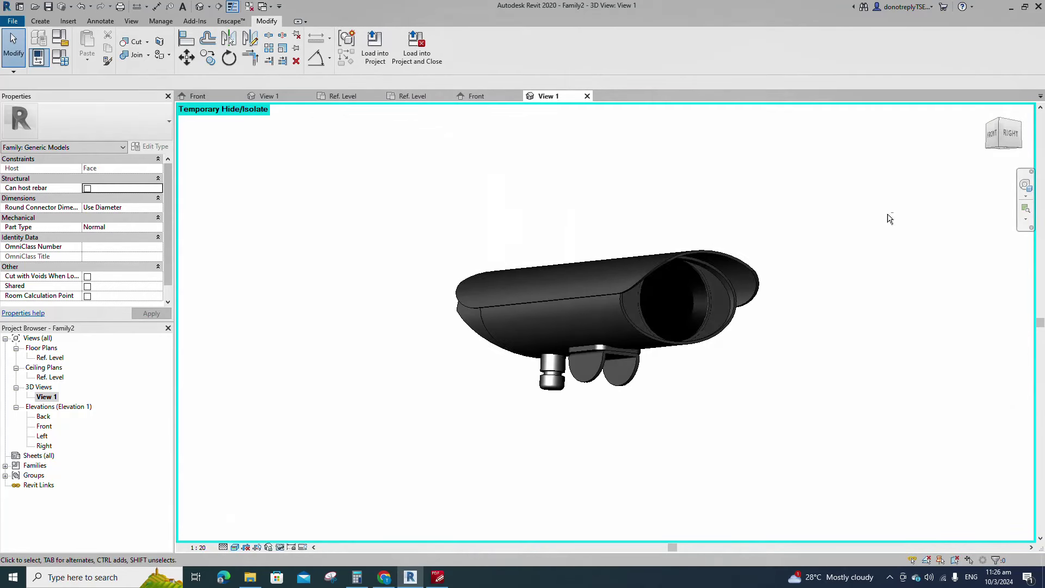
{"action": "left_click", "coordinate": [1002, 153]}
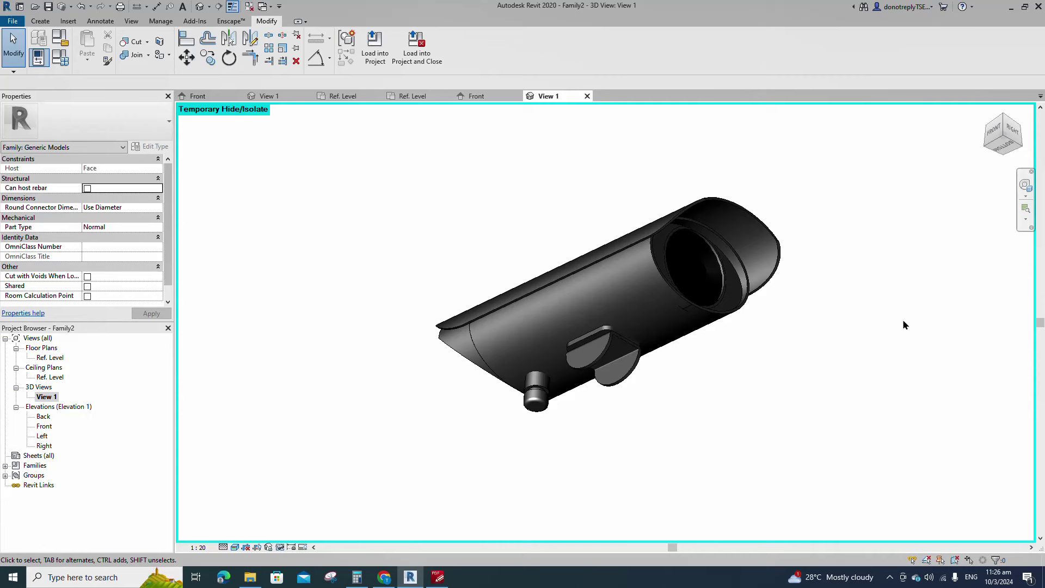
Save the family in the Documents folder as CCTV Camera Body_Vertical Adjustable.
{"action": "left_click", "coordinate": [48, 6]}
{"action": "type", "text": "CC"}
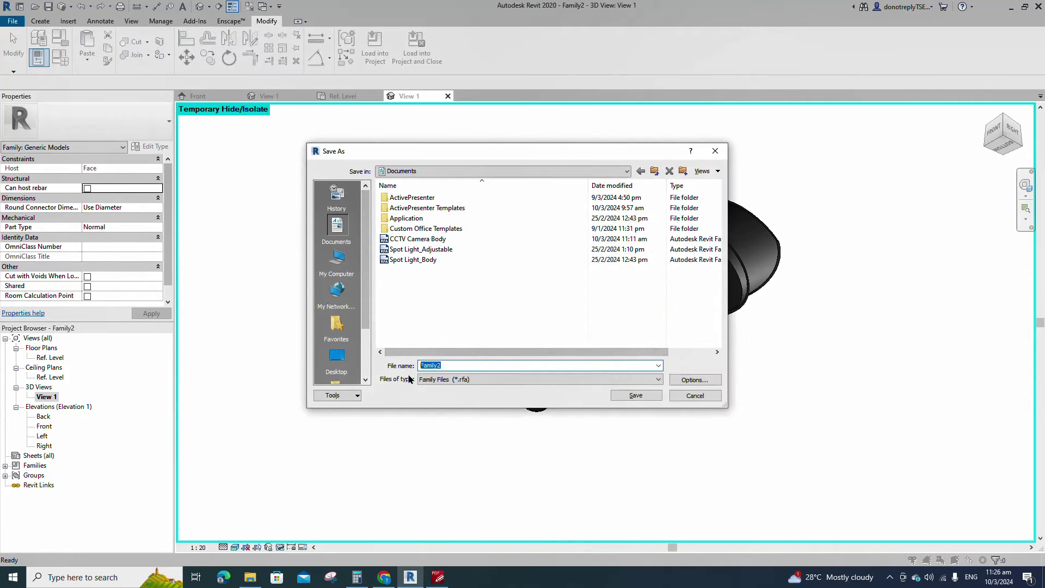
{"action": "type", "text": "TV Camera Body_Vertical Adjustable"}
{"action": "left_click", "coordinate": [635, 395]}
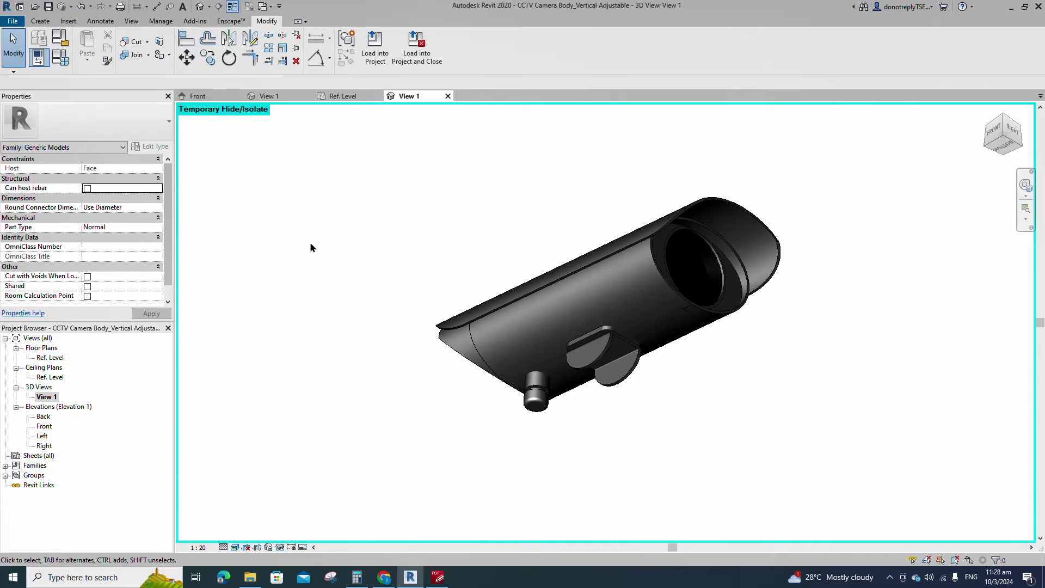
Create a new family from the Metric Generic Model face based template and open its Front elevation.
{"action": "left_click", "coordinate": [16, 23]}
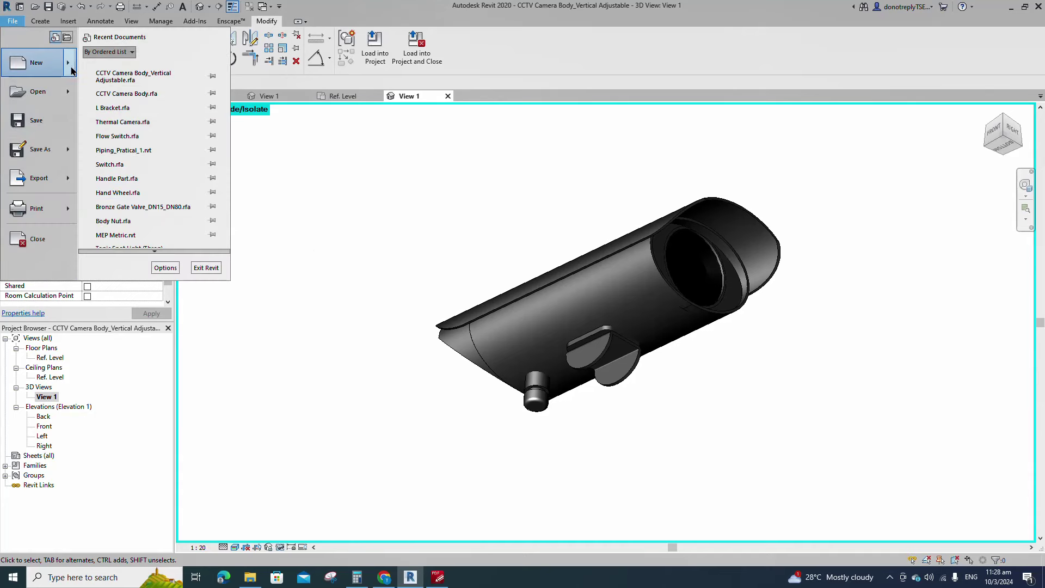
{"action": "mouse_move", "coordinate": [27, 88]}
{"action": "left_click", "coordinate": [126, 97]}
{"action": "scroll", "coordinate": [250, 239], "scroll_direction": "down", "scroll_amount": 9}
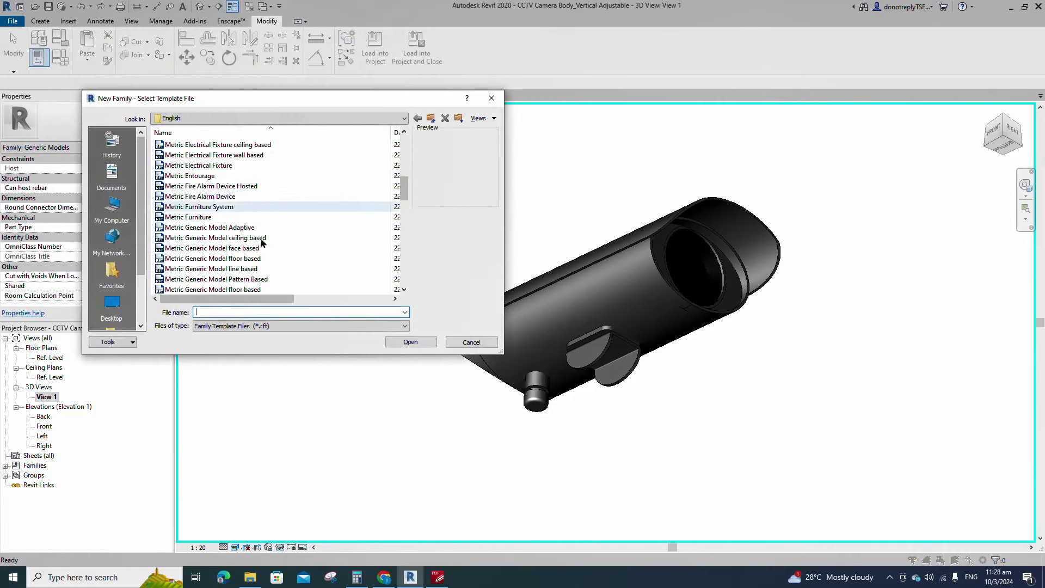
{"action": "left_click", "coordinate": [242, 186]}
{"action": "left_click", "coordinate": [400, 340]}
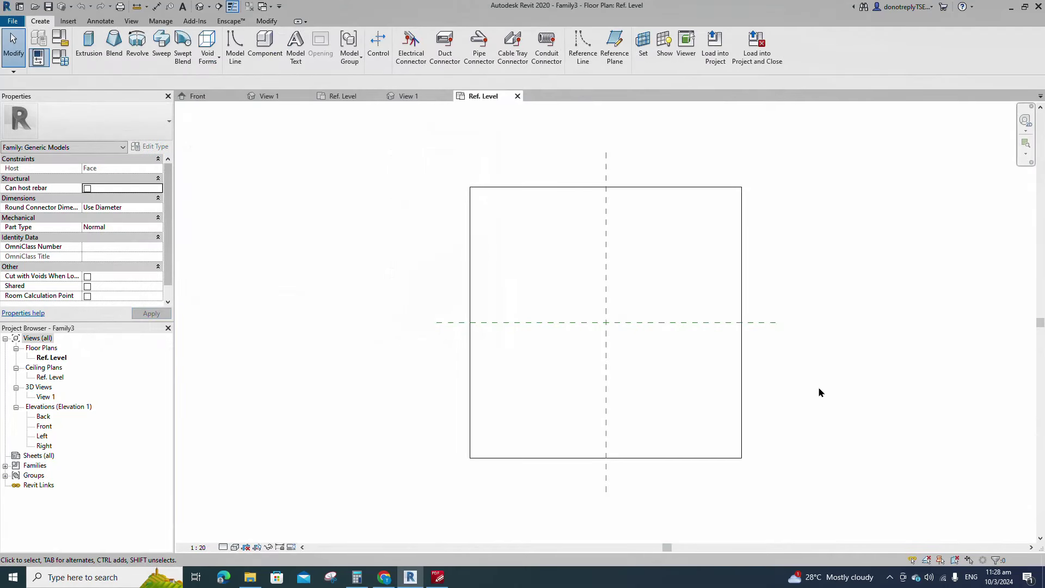
{"action": "double_click", "coordinate": [46, 427]}
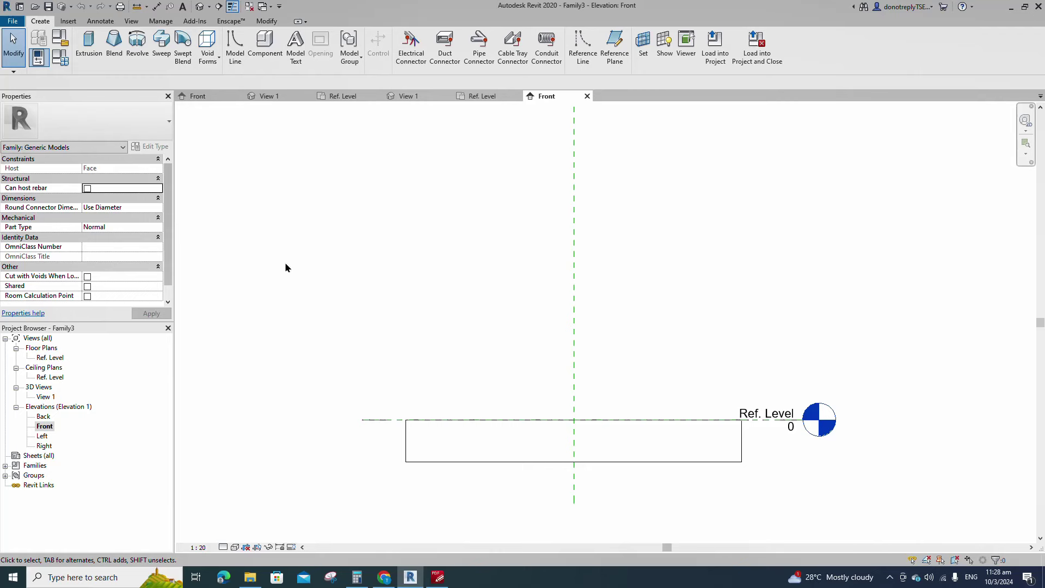
Set the family category to Security Devices.
{"action": "left_click", "coordinate": [59, 37]}
{"action": "scroll", "coordinate": [528, 269], "scroll_direction": "down", "scroll_amount": 3}
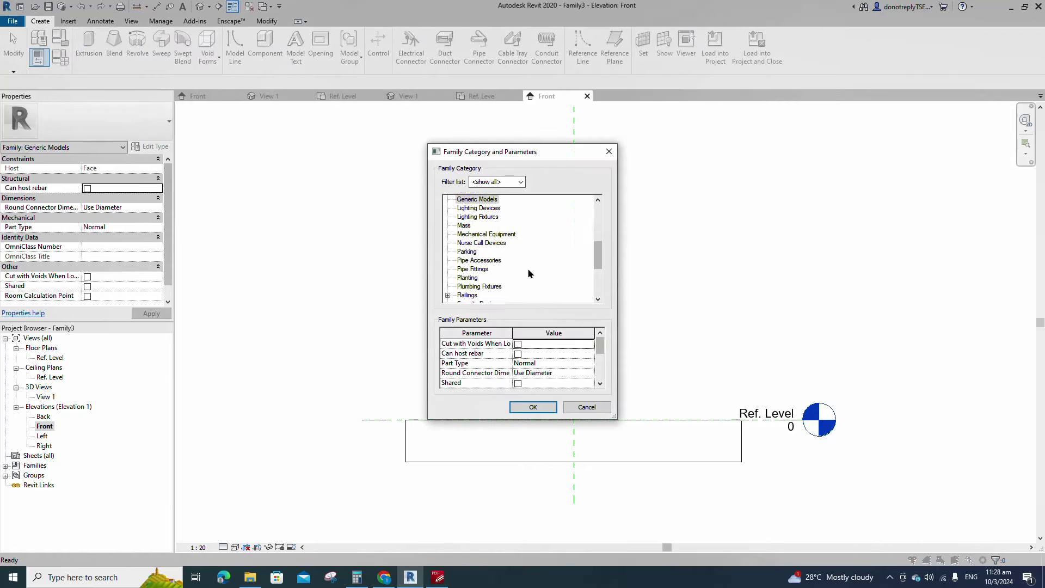
{"action": "scroll", "coordinate": [528, 271], "scroll_direction": "down", "scroll_amount": 3}
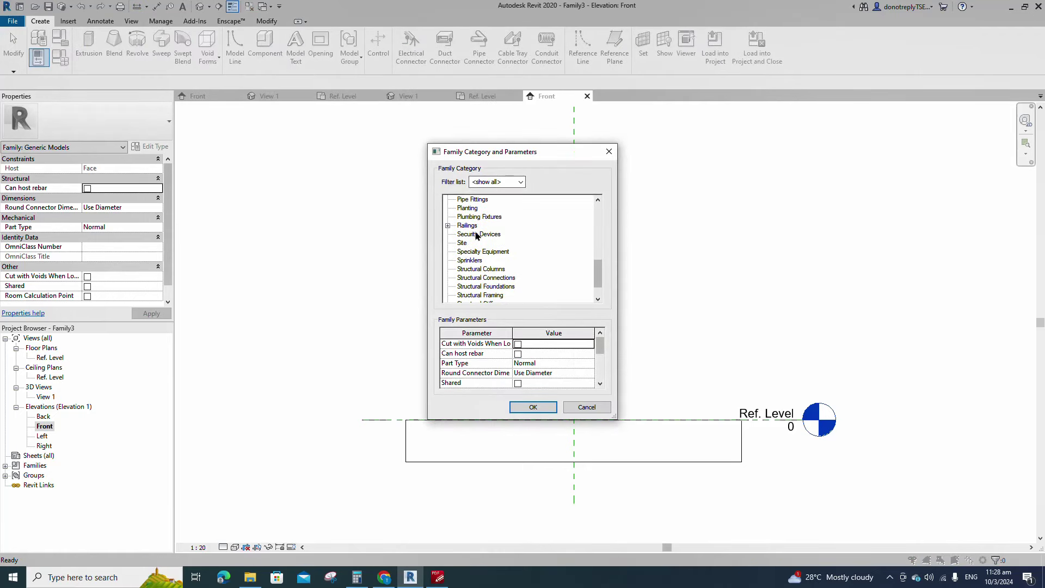
{"action": "left_click", "coordinate": [477, 234]}
Assign the family the OmniClass number 23.85.30.17 - Closed Circuit Guarding Systems and apply the category settings.
{"action": "scroll", "coordinate": [488, 372], "scroll_direction": "down", "scroll_amount": 1}
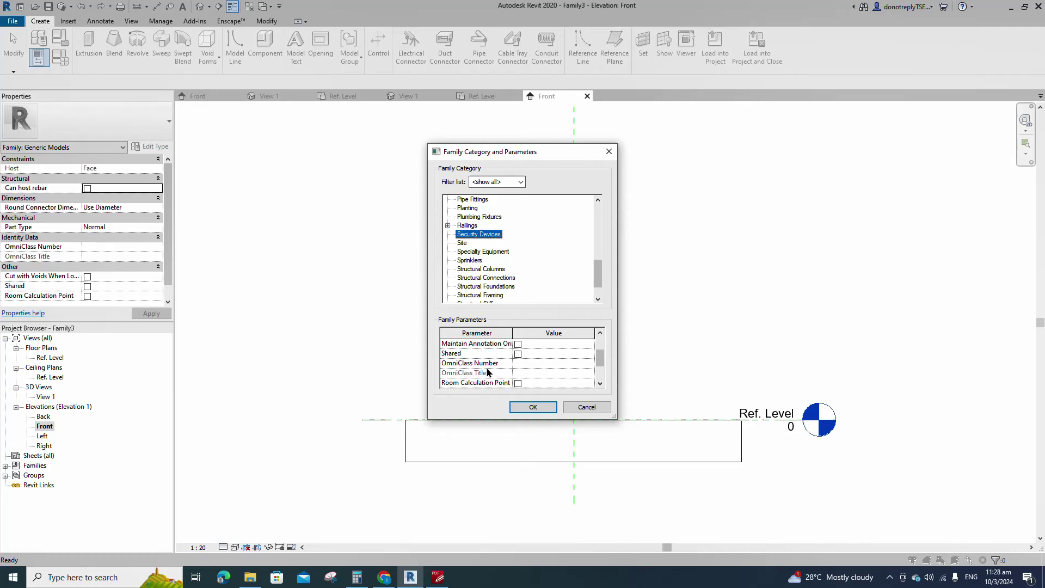
{"action": "left_click", "coordinate": [592, 362]}
{"action": "left_click", "coordinate": [386, 192]}
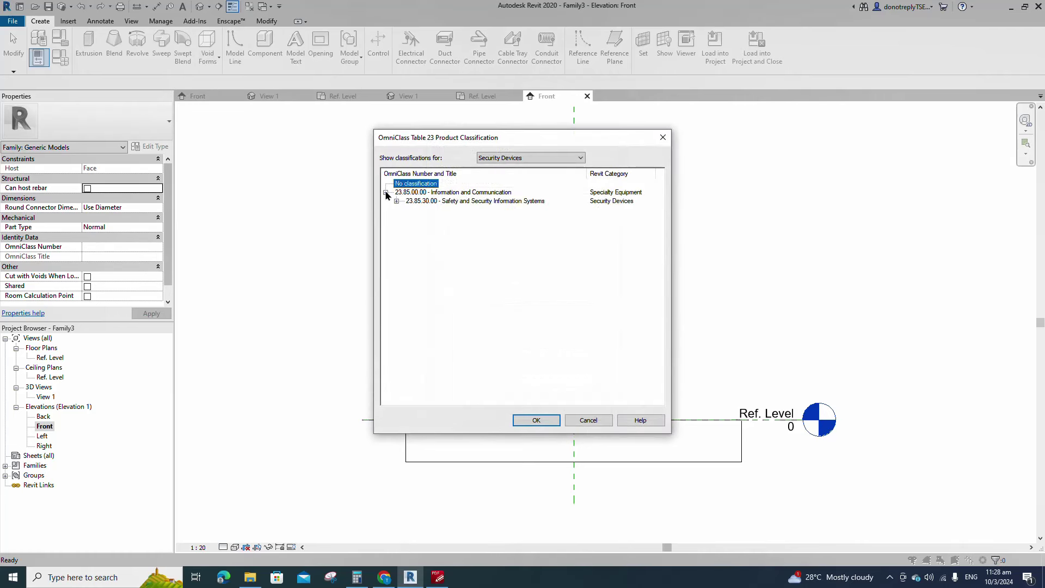
{"action": "left_click", "coordinate": [396, 201]}
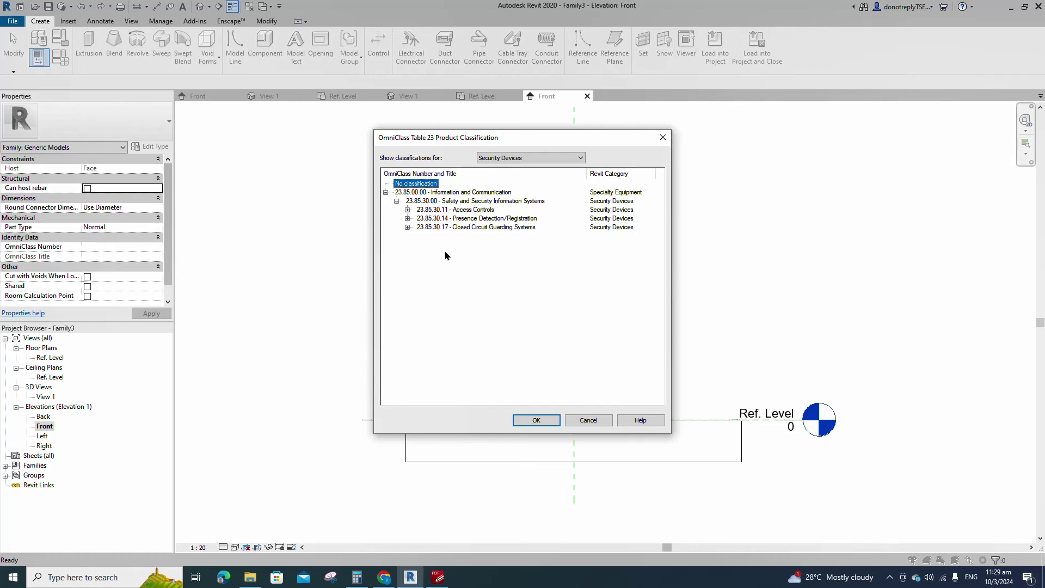
{"action": "left_click", "coordinate": [484, 228]}
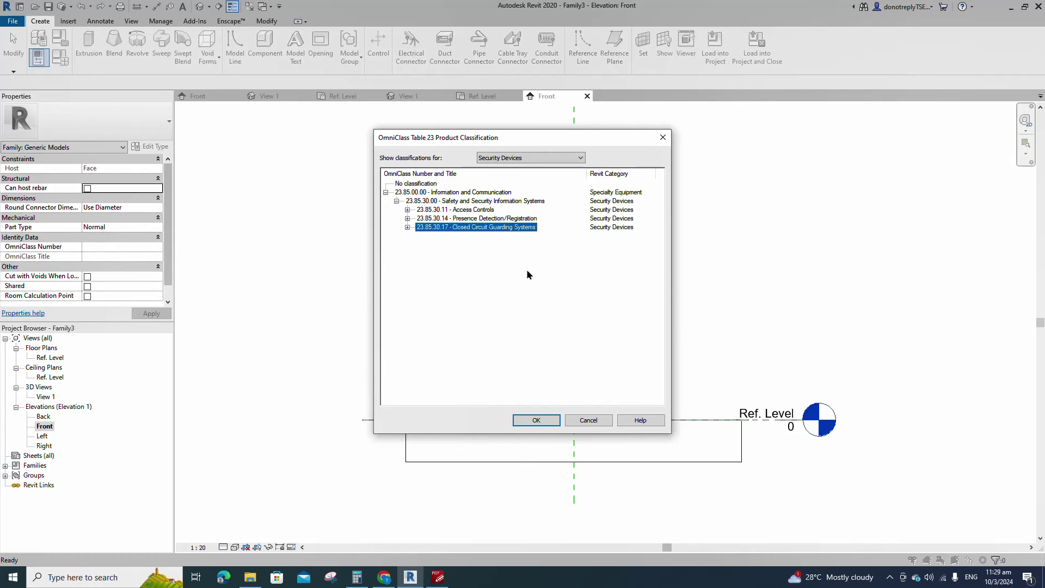
{"action": "left_click", "coordinate": [536, 420]}
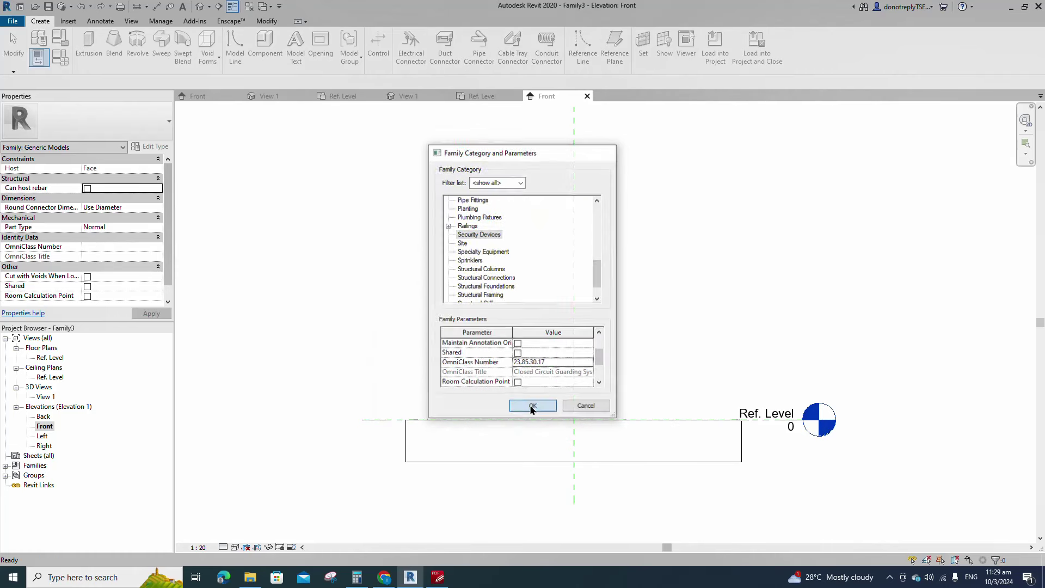
{"action": "left_click", "coordinate": [532, 406]}
Draw a horizontal reference plane offset 300 mm above the Ref. Level, crossing the vertical centre plane.
{"action": "left_click", "coordinate": [574, 330]}
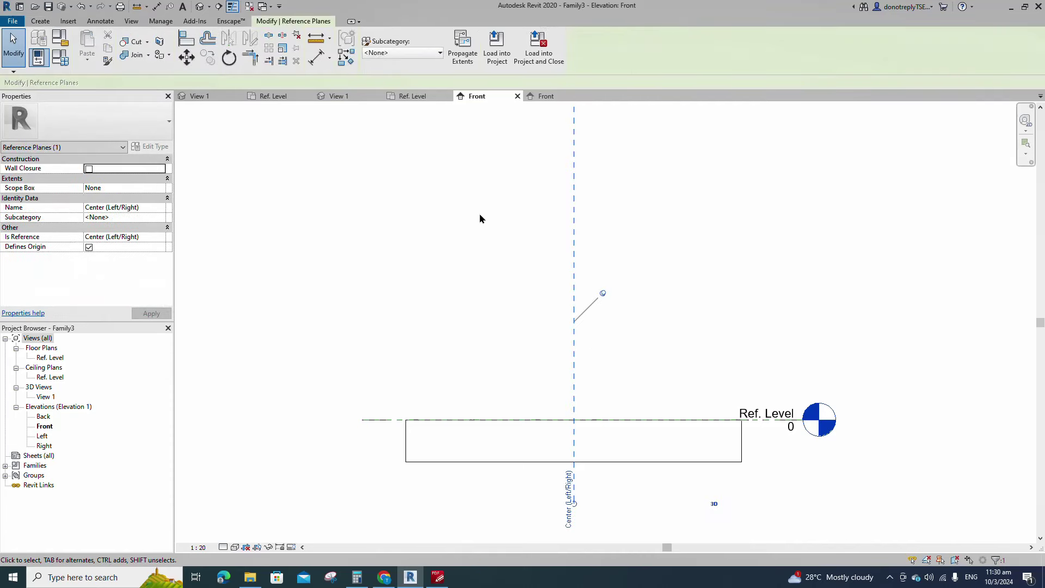
{"action": "left_click", "coordinate": [346, 57]}
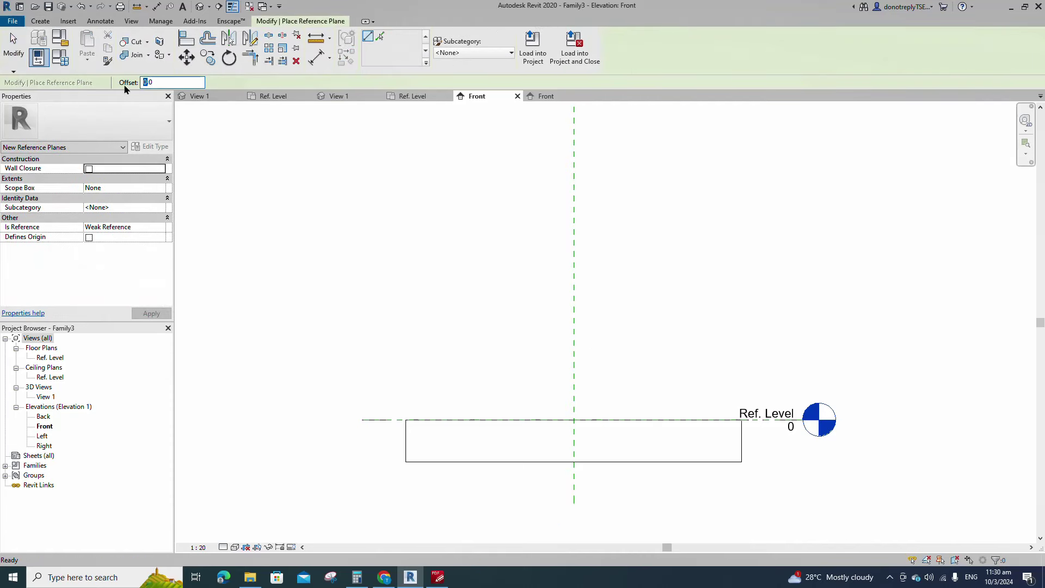
{"action": "left_click", "coordinate": [488, 419]}
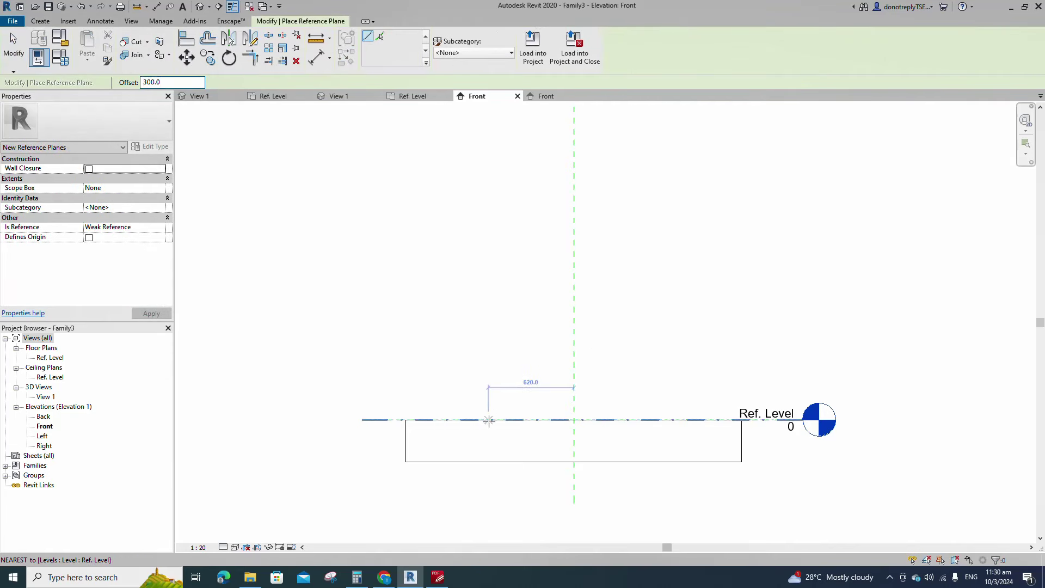
{"action": "left_click", "coordinate": [626, 420]}
Add an aligned dimension between the Ref. Level and the horizontal reference plane above it.
{"action": "left_click", "coordinate": [321, 57]}
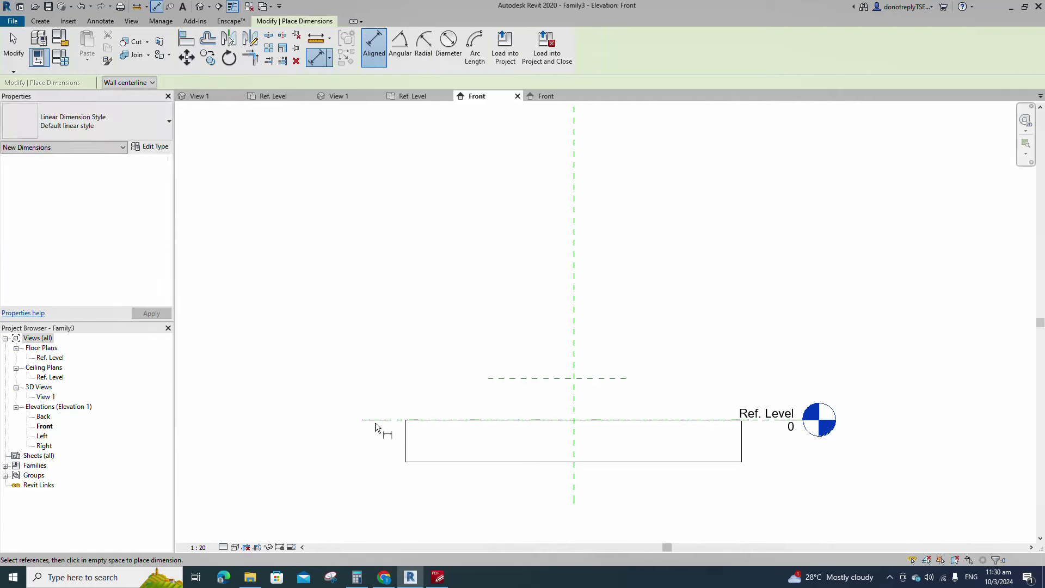
{"action": "left_click", "coordinate": [375, 420]}
{"action": "left_click", "coordinate": [505, 379]}
{"action": "left_click", "coordinate": [401, 387]}
{"action": "key", "text": "Escape"}
{"action": "key", "text": "Escape"}
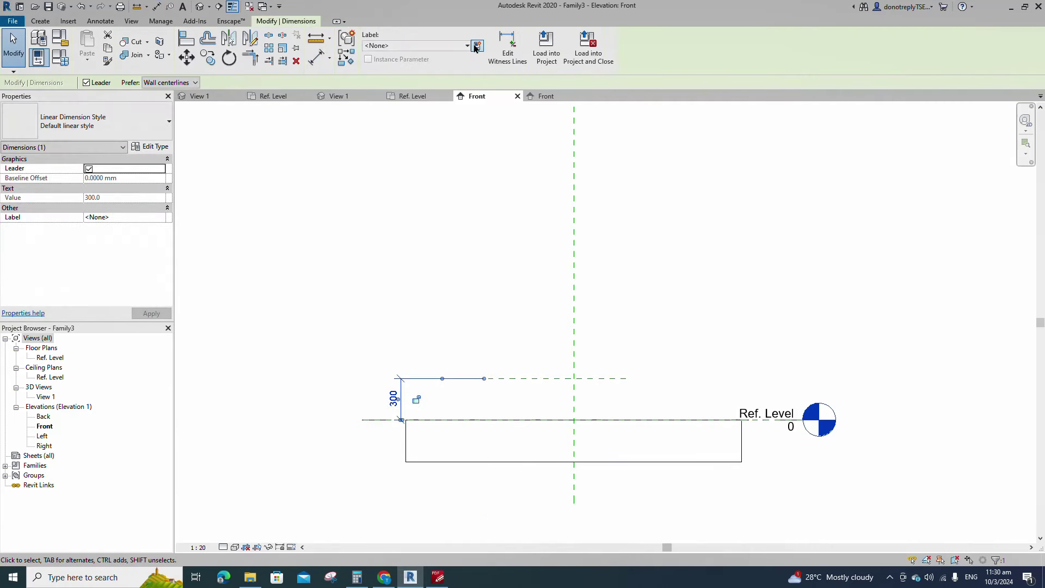
Label the height dimension with a new instance family parameter named Bracket Pole Length.
{"action": "left_click", "coordinate": [477, 45]}
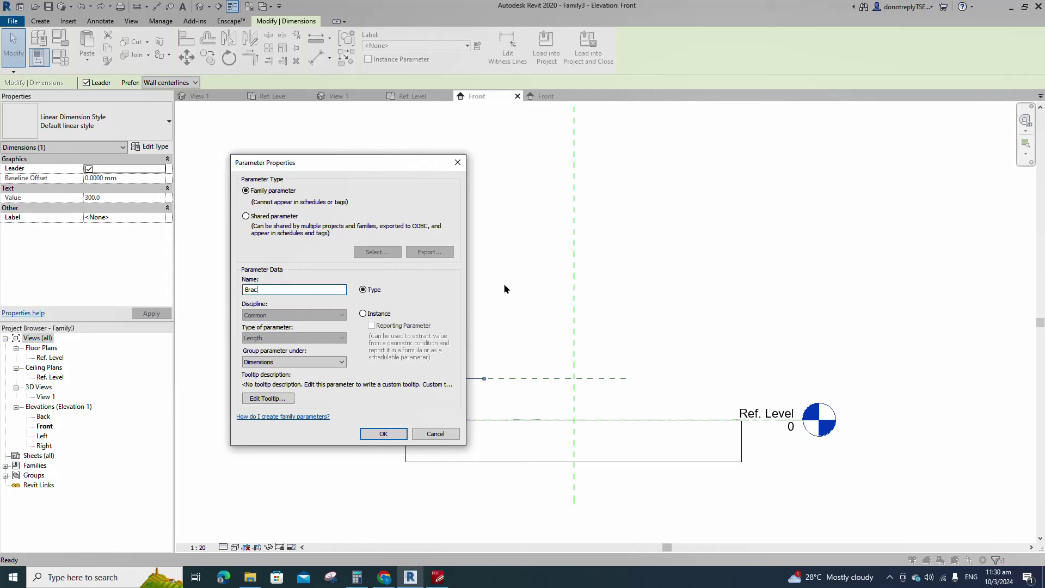
{"action": "type", "text": "Bracket Pole Length"}
{"action": "left_click", "coordinate": [363, 314]}
{"action": "left_click", "coordinate": [381, 433]}
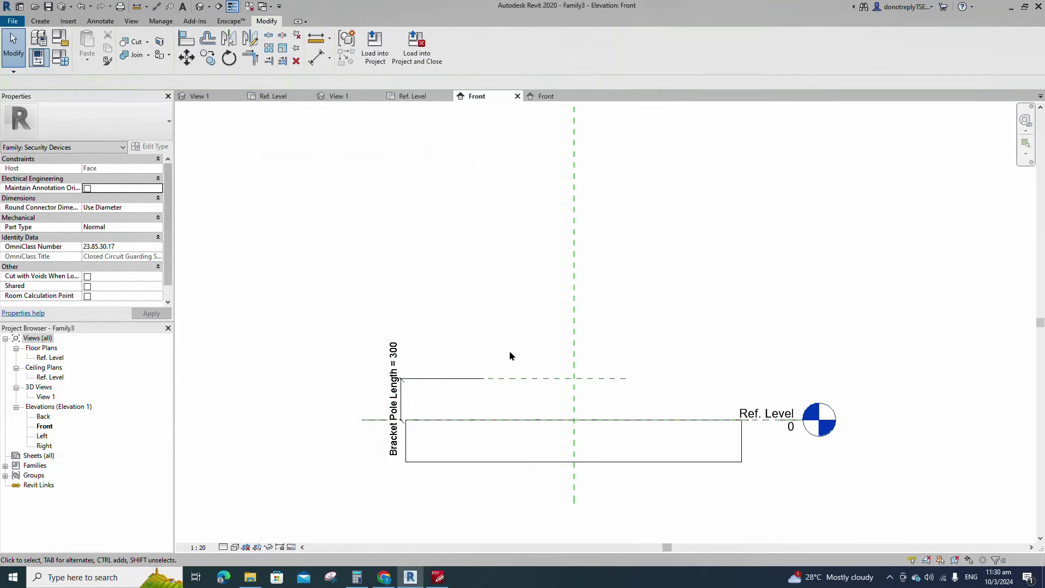
Draw a vertical reference plane offset 100 mm to the left of the Center (Left/Right) plane.
{"action": "left_click", "coordinate": [576, 306]}
{"action": "key", "text": "r"}
{"action": "key", "text": "p"}
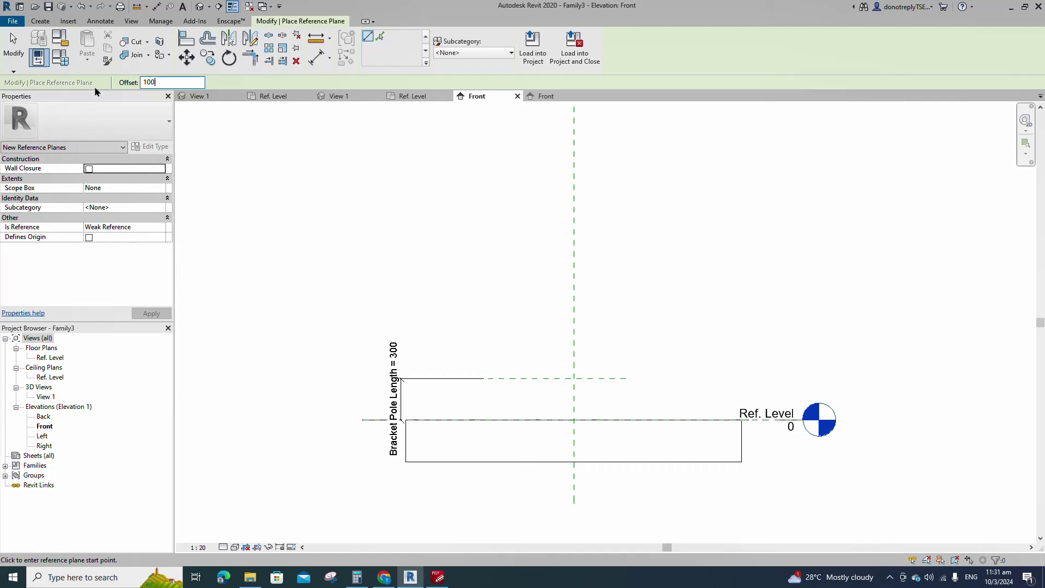
{"action": "left_click", "coordinate": [573, 503]}
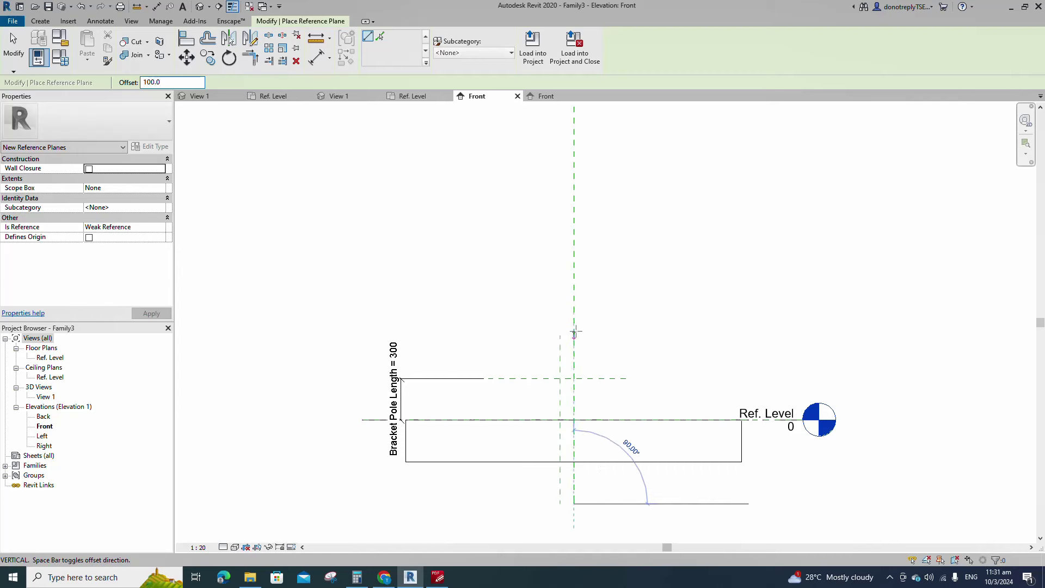
{"action": "left_click", "coordinate": [573, 298]}
Dimension the distance between the new vertical reference plane and the centre plane below the host, and lock it.
{"action": "key", "text": "d"}
{"action": "key", "text": "i"}
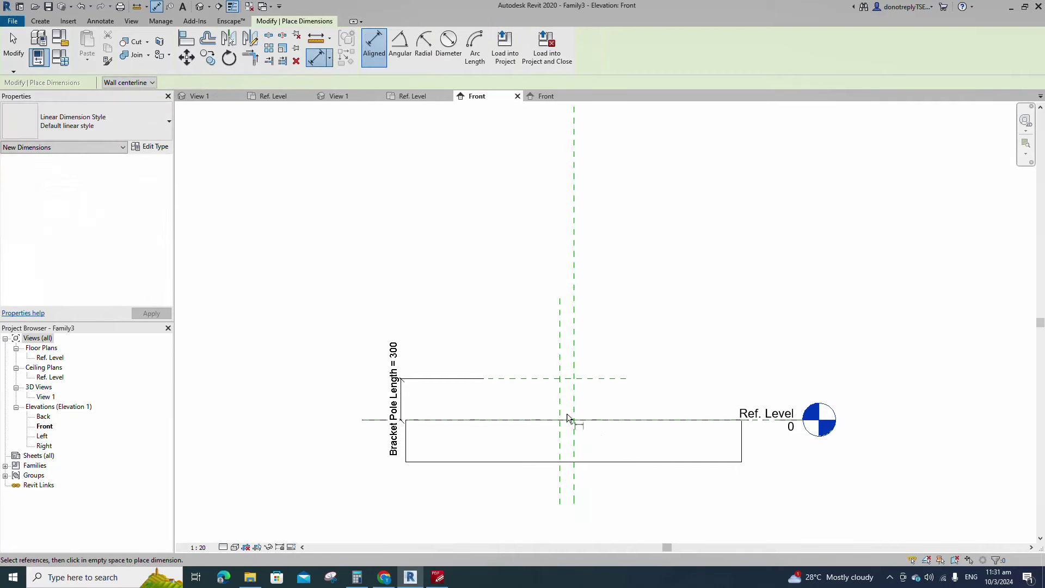
{"action": "left_click", "coordinate": [561, 476]}
{"action": "left_click", "coordinate": [574, 484]}
{"action": "middle_click_drag", "start_coordinate": [586, 476], "coordinate": [586, 467]}
{"action": "scroll", "coordinate": [586, 466], "scroll_direction": "up", "scroll_amount": 1}
{"action": "left_click", "coordinate": [608, 499]}
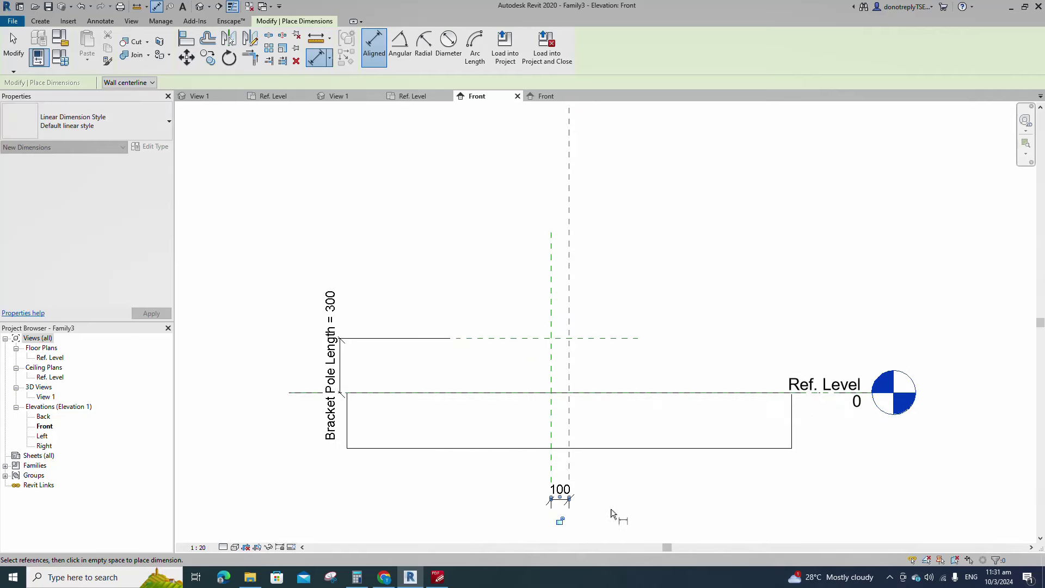
{"action": "left_click", "coordinate": [562, 521]}
{"action": "key", "text": "Escape"}
{"action": "key", "text": "Escape"}
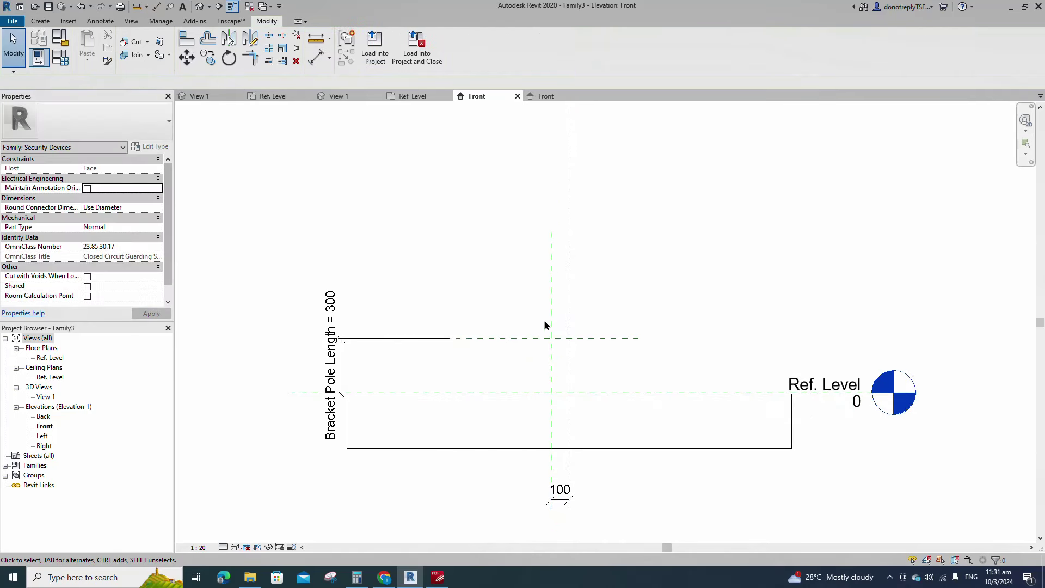
Add another vertical reference plane 50 mm to the left of the locked one by picking it.
{"action": "left_click", "coordinate": [552, 315]}
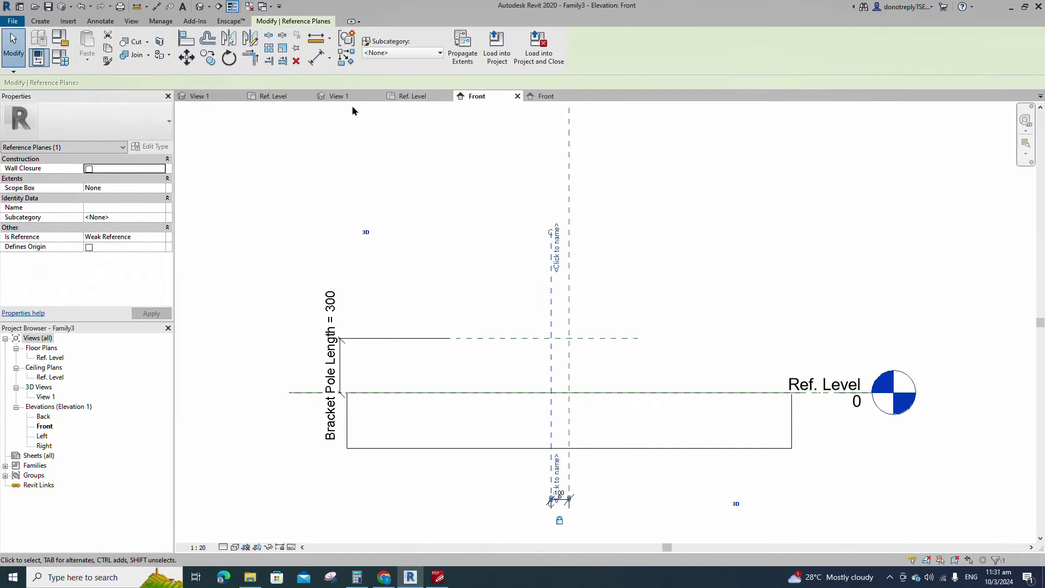
{"action": "key", "text": "r"}
{"action": "key", "text": "p"}
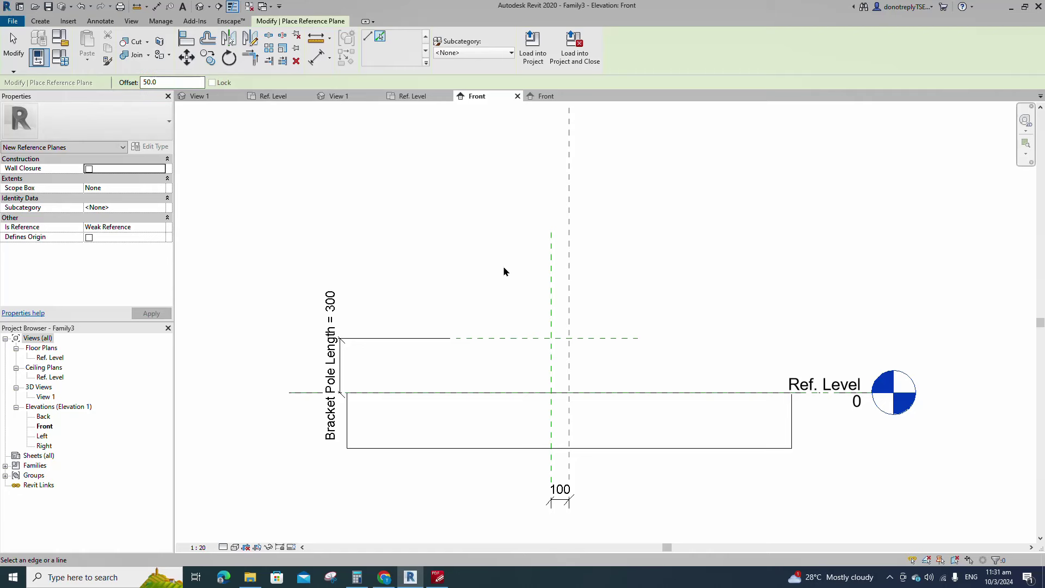
{"action": "left_click", "coordinate": [552, 266]}
Dimension the gap between the two vertical reference planes left of the centre plane.
{"action": "key", "text": "d"}
{"action": "key", "text": "i"}
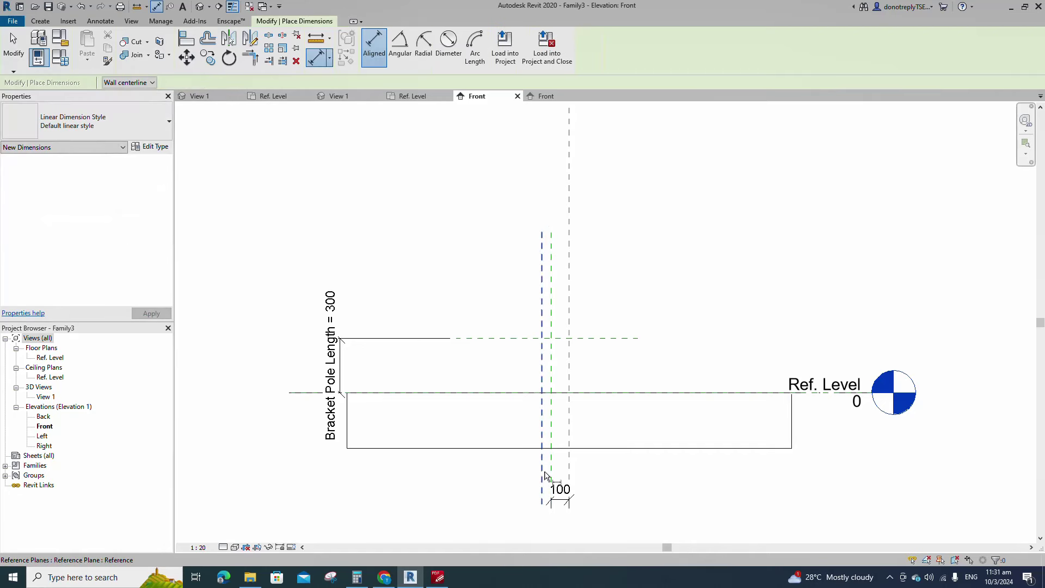
{"action": "left_click", "coordinate": [543, 474]}
{"action": "left_click", "coordinate": [551, 469]}
{"action": "scroll", "coordinate": [576, 467], "scroll_direction": "up", "scroll_amount": 2}
{"action": "key", "text": "Escape"}
{"action": "key", "text": "Escape"}
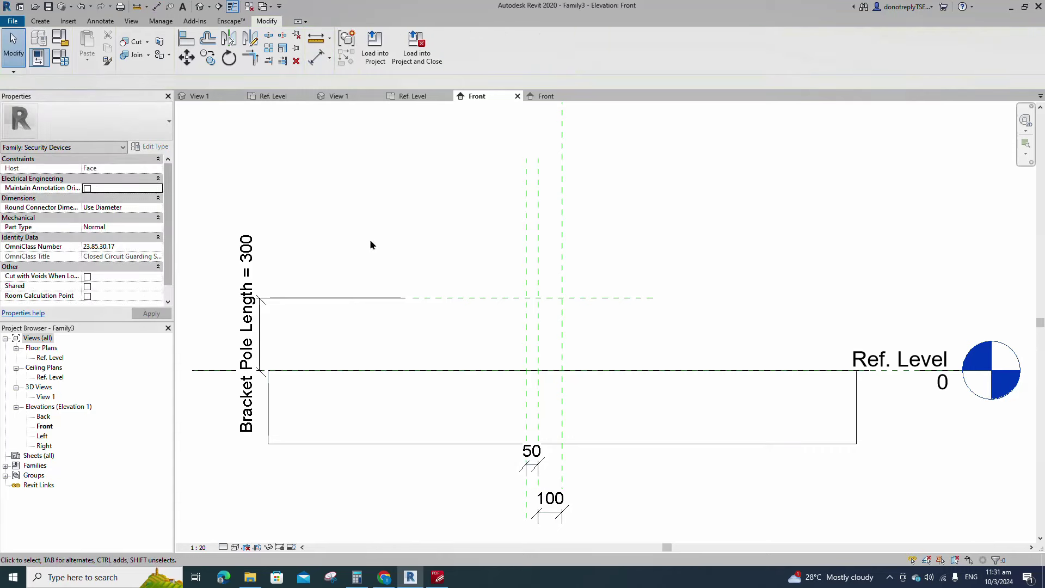
Add a vertical reference plane midway between the 50 mm pair of planes, offset 25 mm from one of them.
{"action": "left_click", "coordinate": [536, 360]}
{"action": "key", "text": "r"}
{"action": "key", "text": "p"}
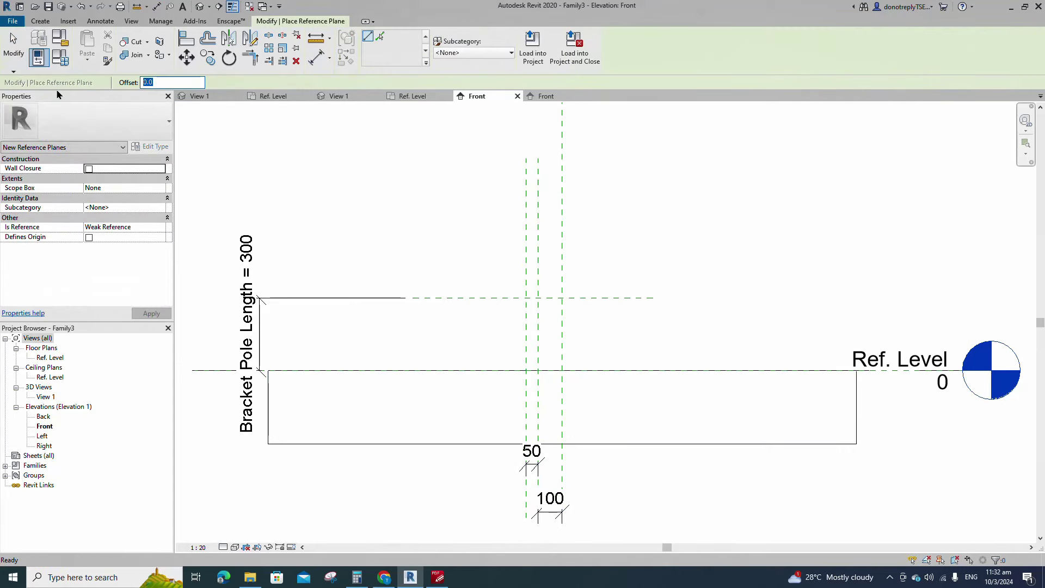
{"action": "left_click", "coordinate": [529, 338]}
Dimension the three closely spaced vertical reference planes in one string and apply the equality (EQ) constraint.
{"action": "key", "text": "d"}
{"action": "key", "text": "i"}
{"action": "left_click", "coordinate": [529, 407]}
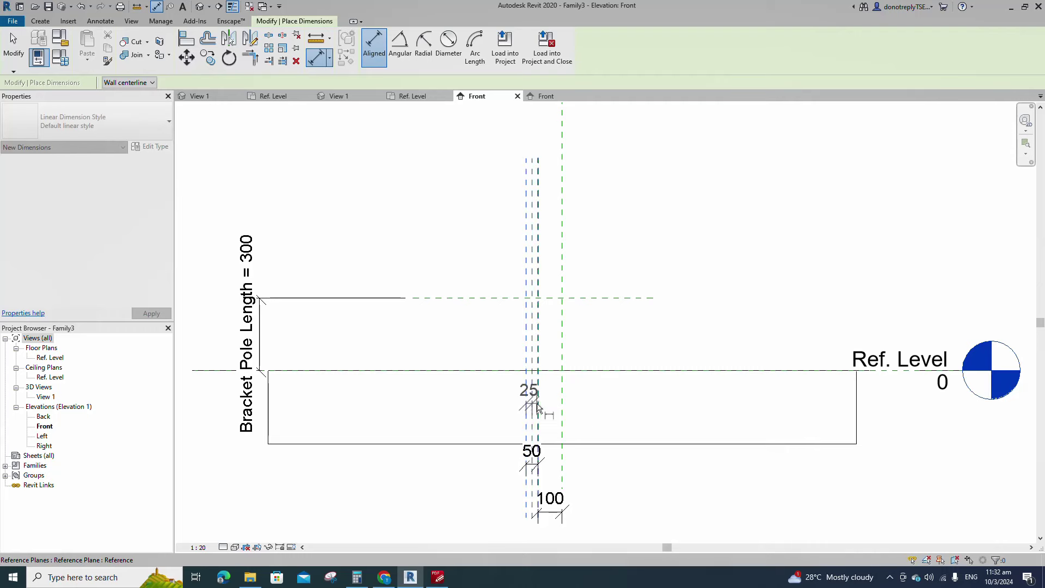
{"action": "left_click", "coordinate": [537, 404]}
{"action": "left_click", "coordinate": [609, 423]}
{"action": "left_click", "coordinate": [532, 364]}
{"action": "key", "text": "Escape"}
{"action": "key", "text": "Escape"}
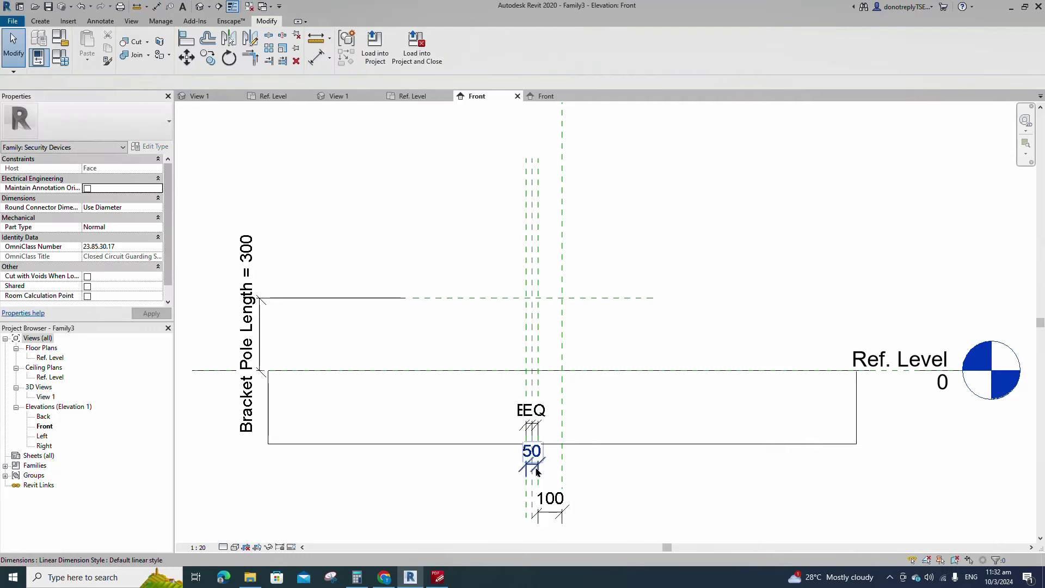
Move the 50 mm dimension and the EQ dimension string lower so the annotations are neatly spaced.
{"action": "left_click", "coordinate": [536, 469]}
{"action": "left_click", "coordinate": [599, 487]}
{"action": "left_click", "coordinate": [535, 431]}
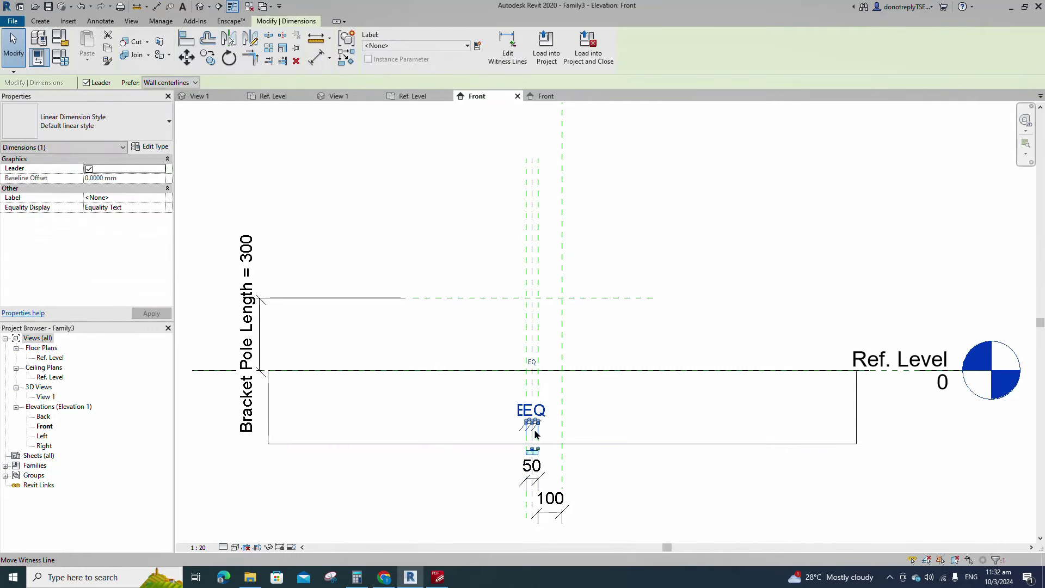
{"action": "left_click_drag", "start_coordinate": [535, 432], "coordinate": [535, 458]}
{"action": "left_click", "coordinate": [608, 476]}
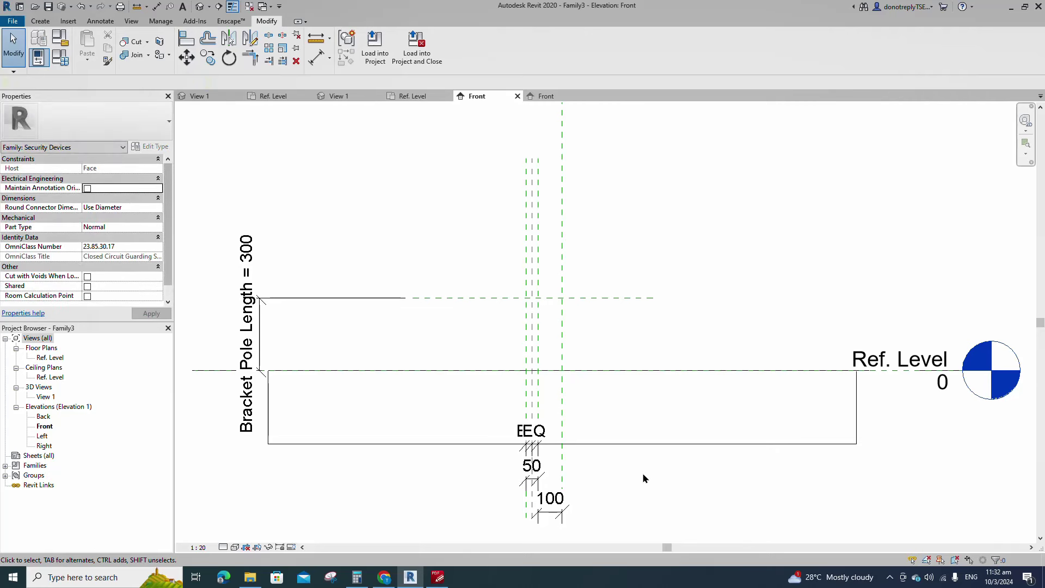
Add a vertical reference plane offset 12 mm from the middle plane of the equalized trio, toward the centre plane.
{"action": "left_click", "coordinate": [536, 318]}
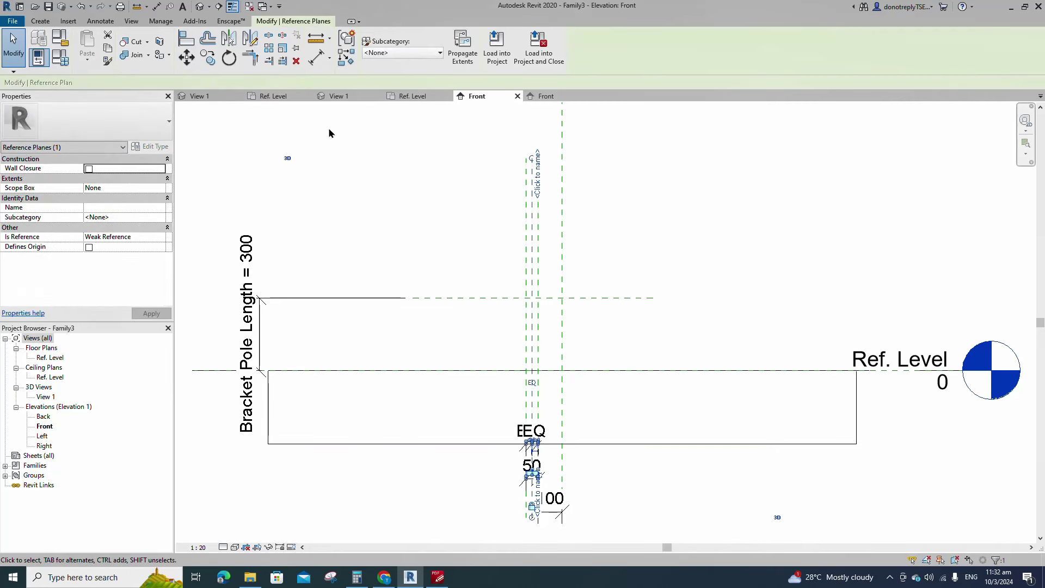
{"action": "left_click", "coordinate": [346, 57]}
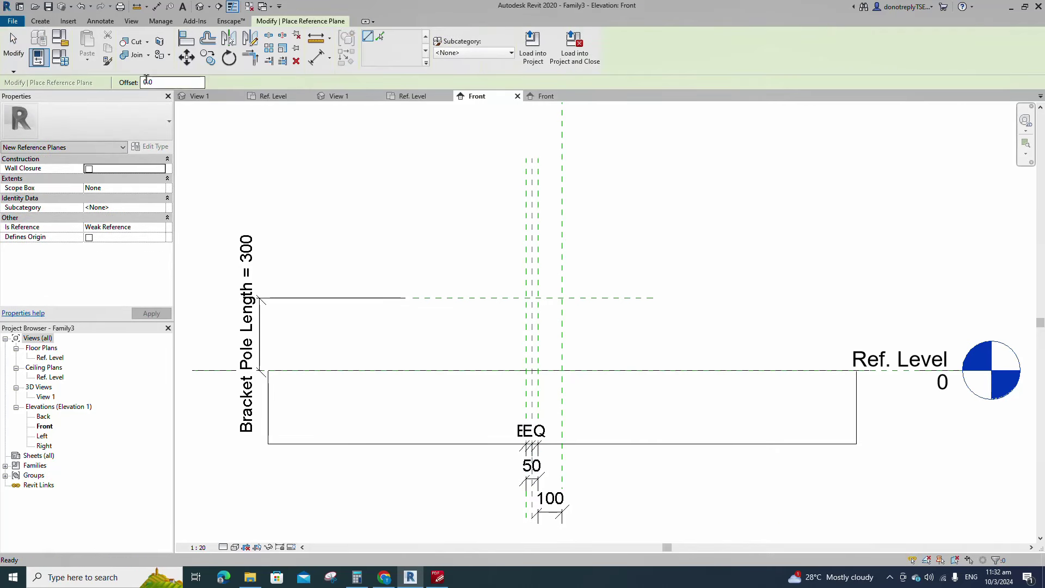
{"action": "type", "text": "12"}
{"action": "left_click", "coordinate": [378, 39]}
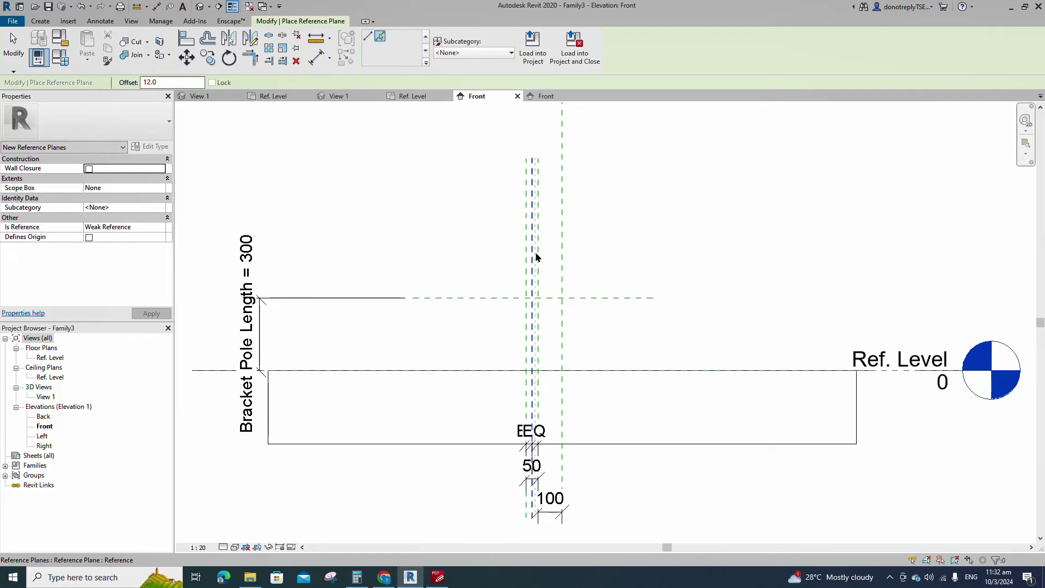
{"action": "scroll", "coordinate": [530, 252], "scroll_direction": "up", "scroll_amount": 3}
Dimension the new reference plane and its two immediate neighbours in one string and apply the equality (EQ) constraint.
{"action": "left_click", "coordinate": [317, 56]}
{"action": "scroll", "coordinate": [601, 447], "scroll_direction": "down", "scroll_amount": 3}
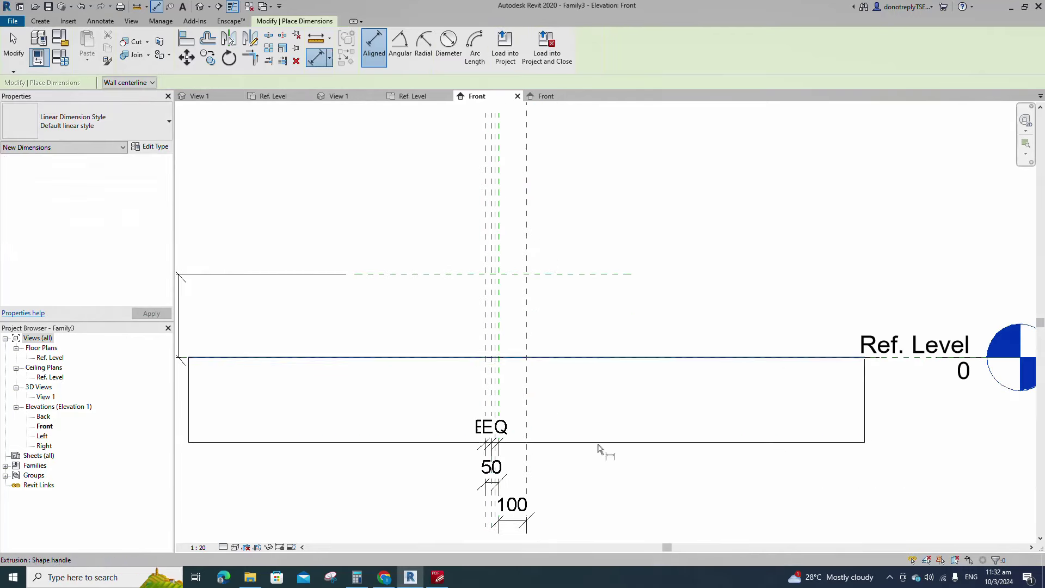
{"action": "scroll", "coordinate": [495, 394], "scroll_direction": "up", "scroll_amount": 2}
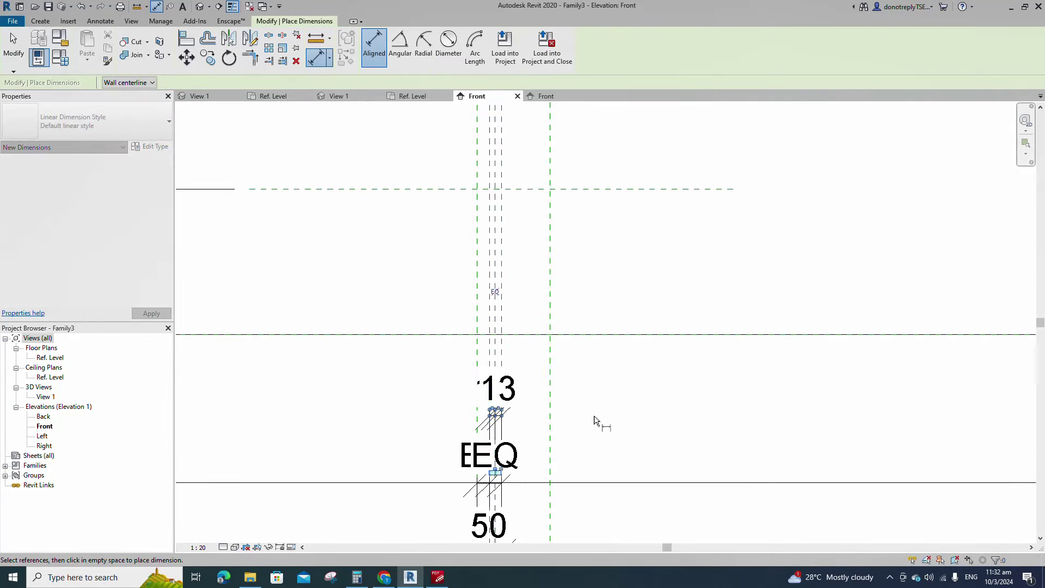
{"action": "key", "text": "Escape"}
{"action": "scroll", "coordinate": [497, 294], "scroll_direction": "down", "scroll_amount": 3}
{"action": "key", "text": "Escape"}
{"action": "scroll", "coordinate": [426, 406], "scroll_direction": "up", "scroll_amount": 1}
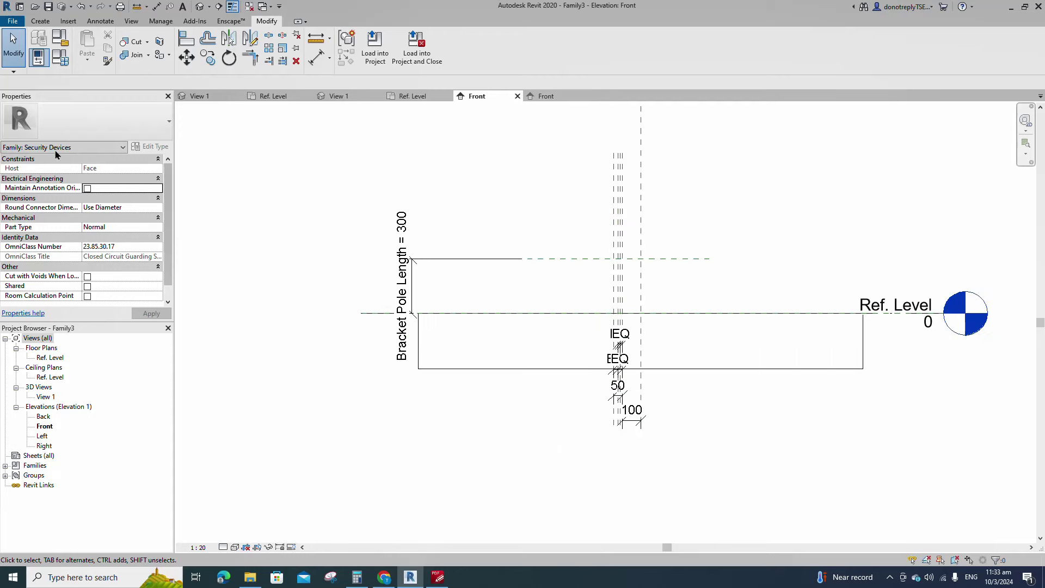
Start a sweep and sketch its path 300 mm up the centre plane from Ref. Level, then horizontally to the newest vertical reference plane.
{"action": "left_click", "coordinate": [40, 21]}
{"action": "left_click", "coordinate": [161, 44]}
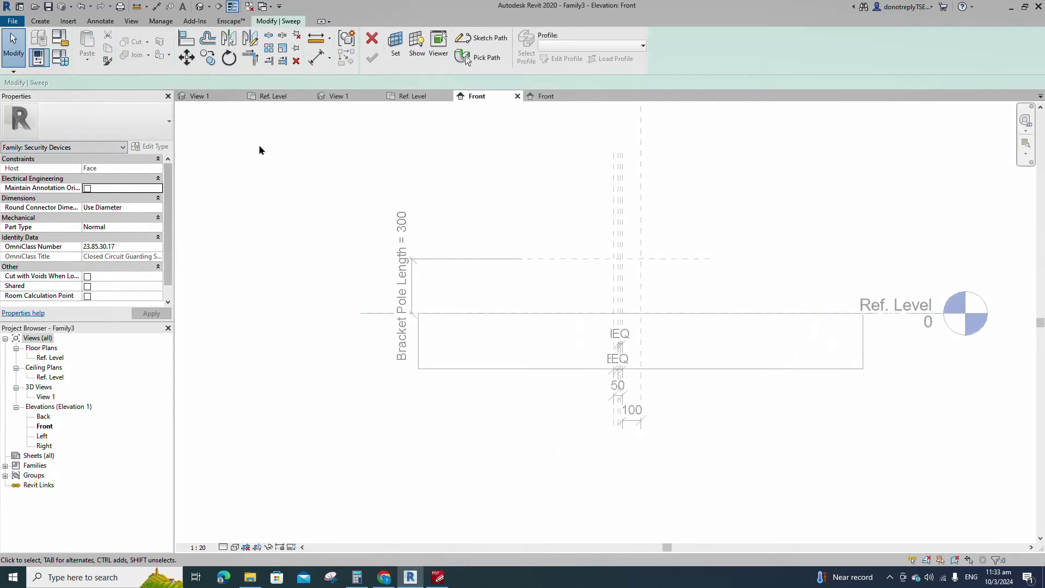
{"action": "scroll", "coordinate": [634, 309], "scroll_direction": "up", "scroll_amount": 2}
{"action": "left_click", "coordinate": [634, 308]}
{"action": "left_click", "coordinate": [634, 212]}
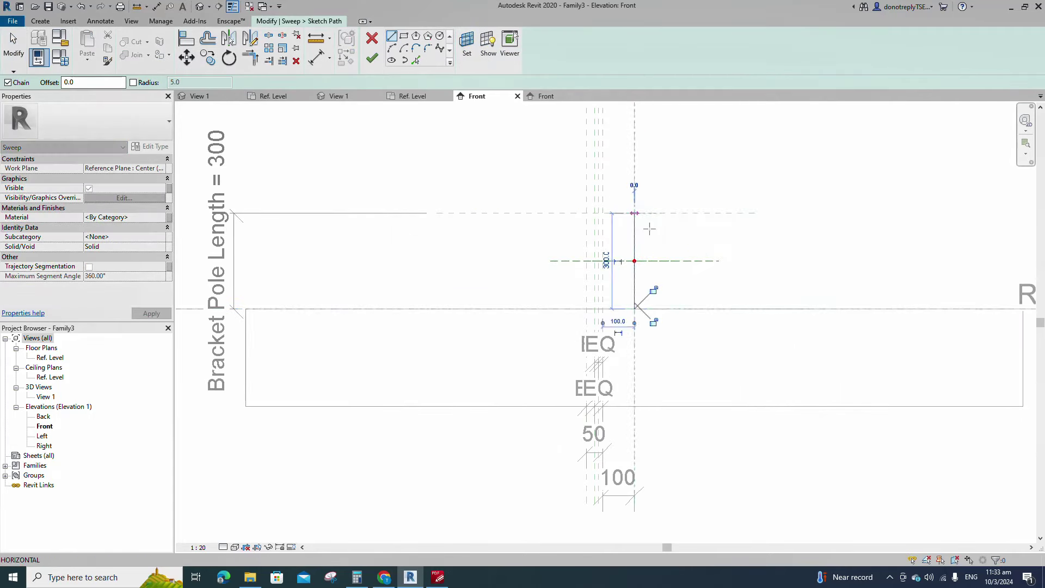
{"action": "scroll", "coordinate": [613, 214], "scroll_direction": "up", "scroll_amount": 2}
{"action": "left_click", "coordinate": [583, 211]}
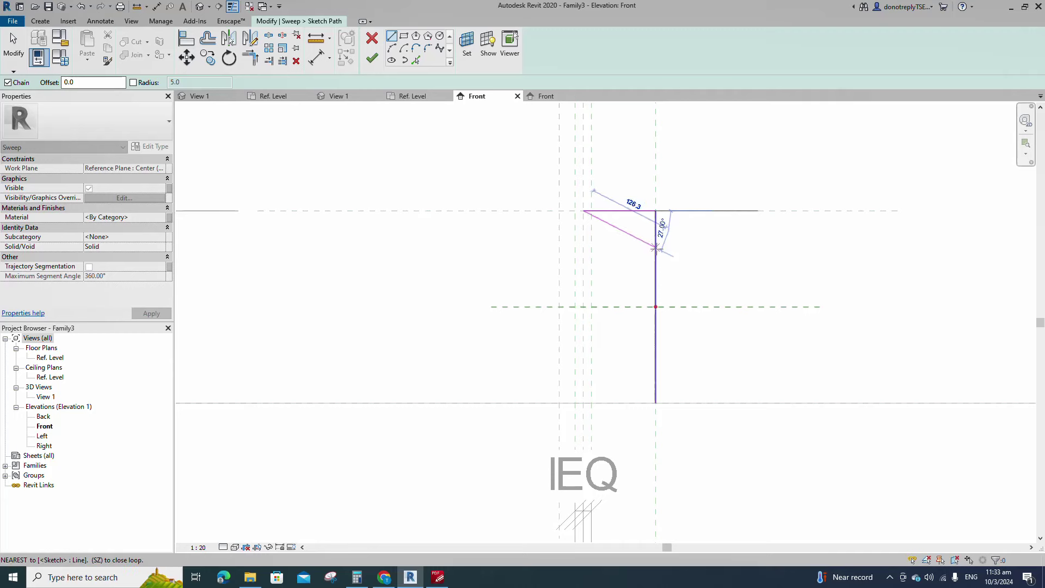
{"action": "key", "text": "Escape"}
{"action": "key", "text": "Escape"}
Align the sweep path's lines and endpoints to the surrounding reference planes and Ref. Level, and lock them.
{"action": "left_click", "coordinate": [185, 38]}
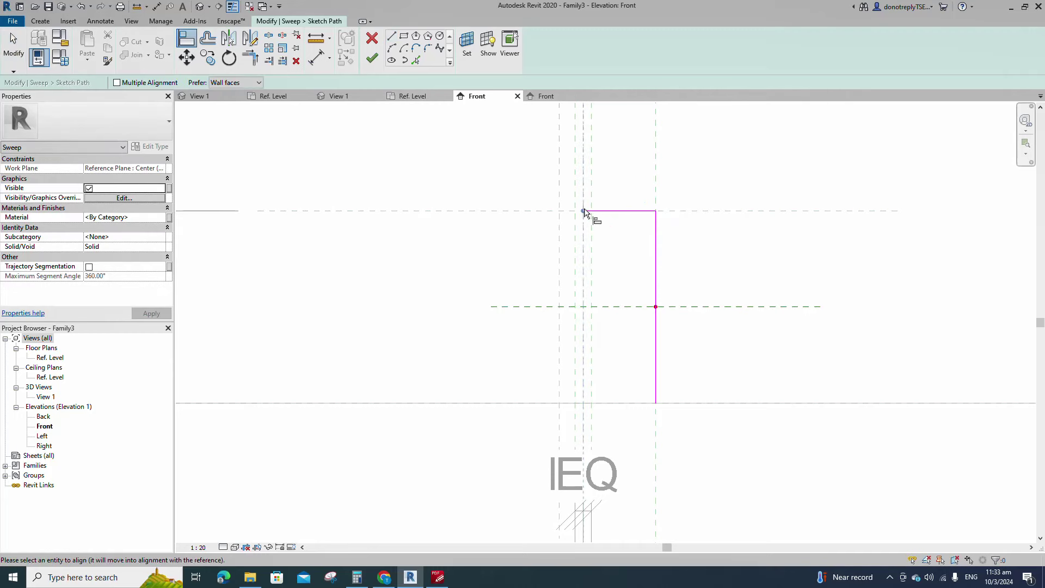
{"action": "left_click", "coordinate": [656, 194]}
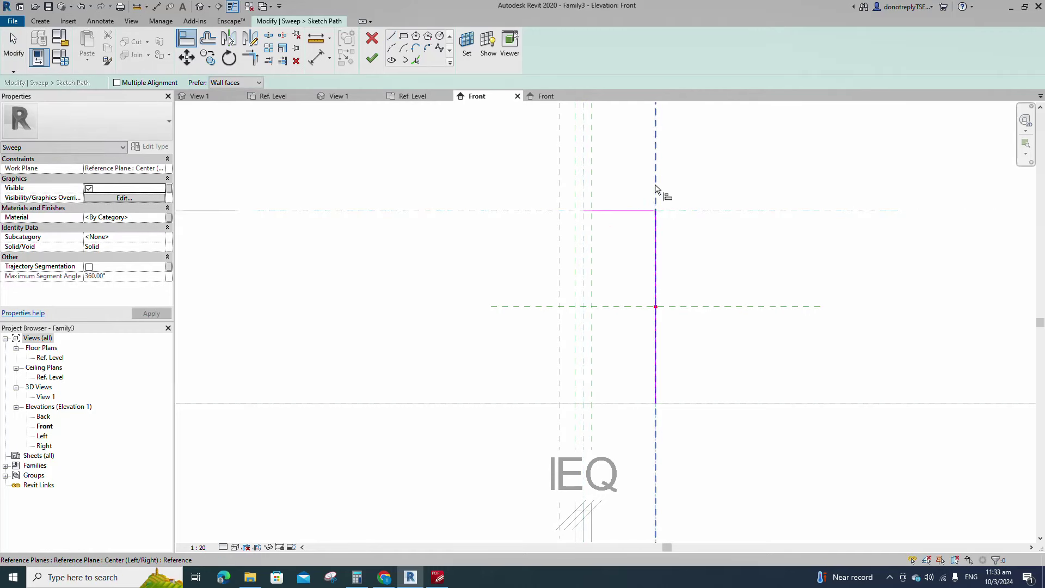
{"action": "left_click", "coordinate": [656, 327]}
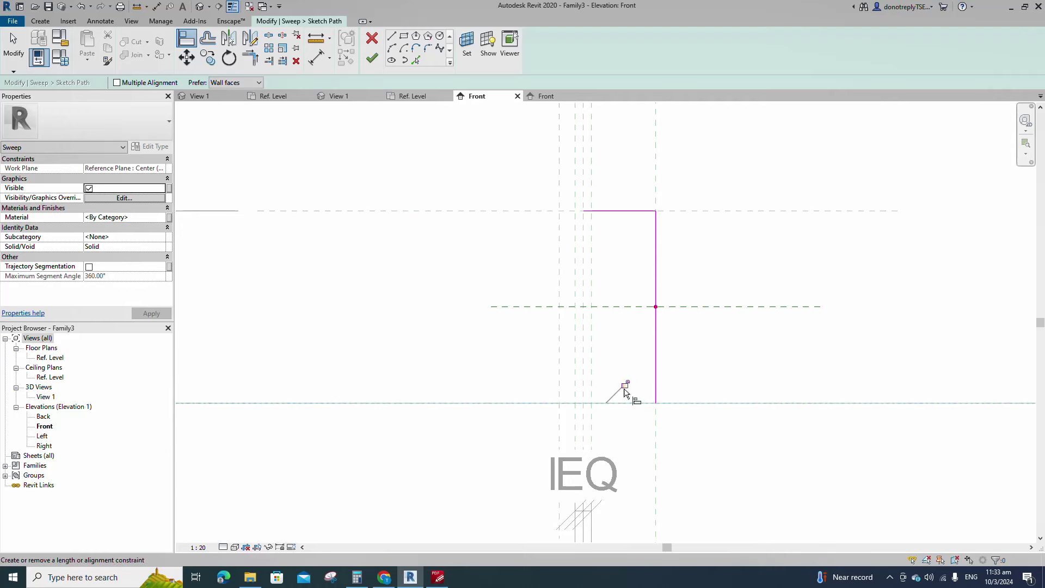
{"action": "scroll", "coordinate": [664, 310], "scroll_direction": "down", "scroll_amount": 3}
{"action": "key", "text": "Escape"}
{"action": "key", "text": "Escape"}
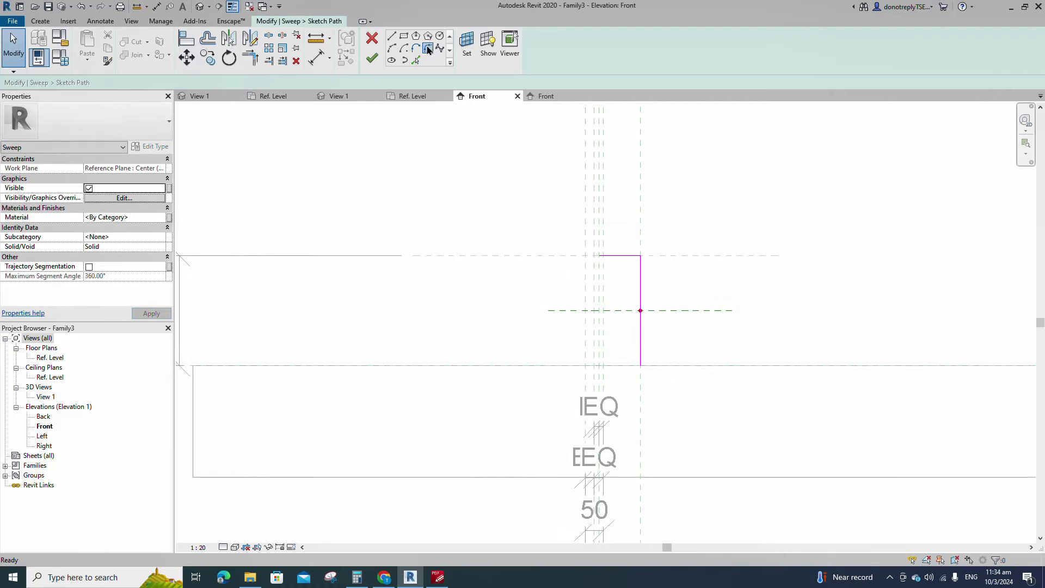
Round the corner of the sweep path with a 32 mm fillet arc and finish the path sketch.
{"action": "left_click", "coordinate": [428, 50]}
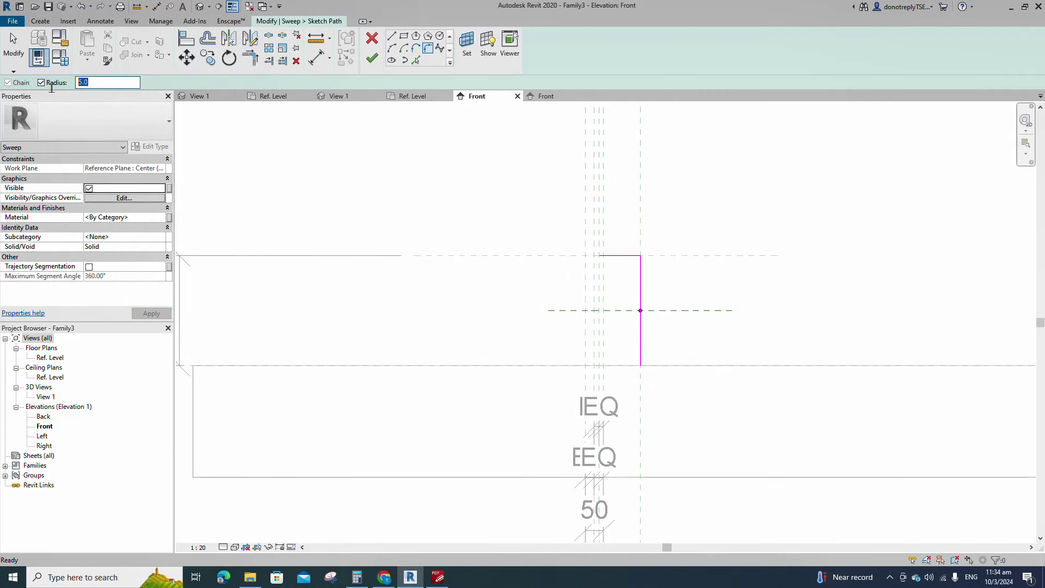
{"action": "left_click", "coordinate": [639, 269]}
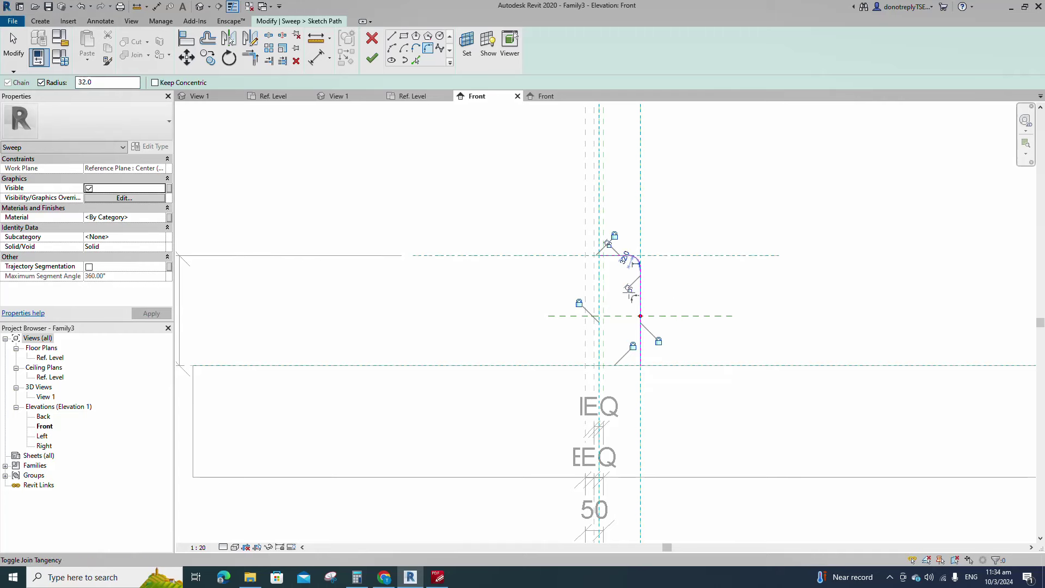
{"action": "left_click", "coordinate": [372, 58]}
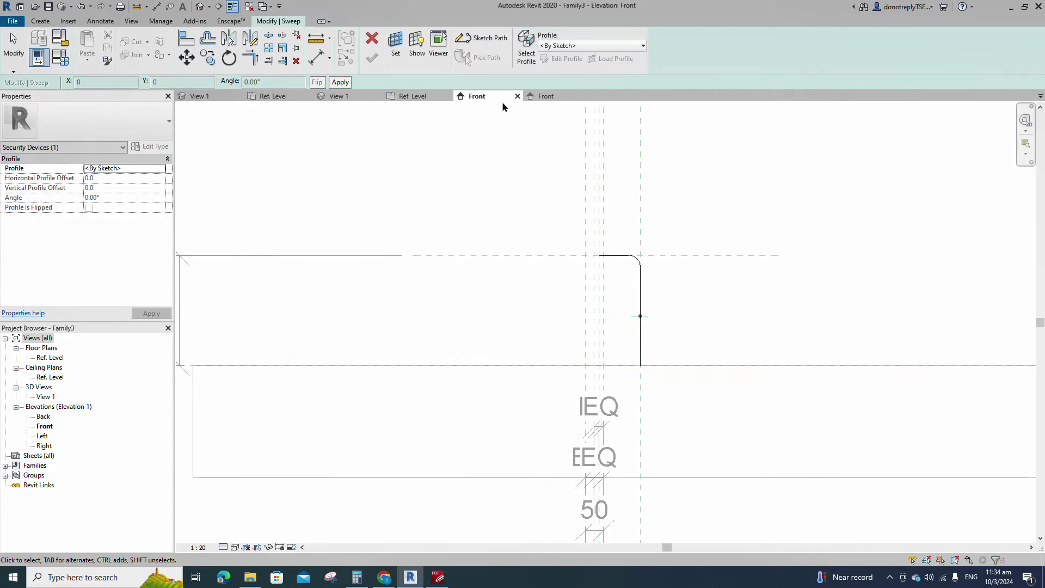
Edit the sweep profile in Floor Plan: Ref. Level and sketch a circle of radius 16 mm centred on the path.
{"action": "left_click", "coordinate": [561, 59]}
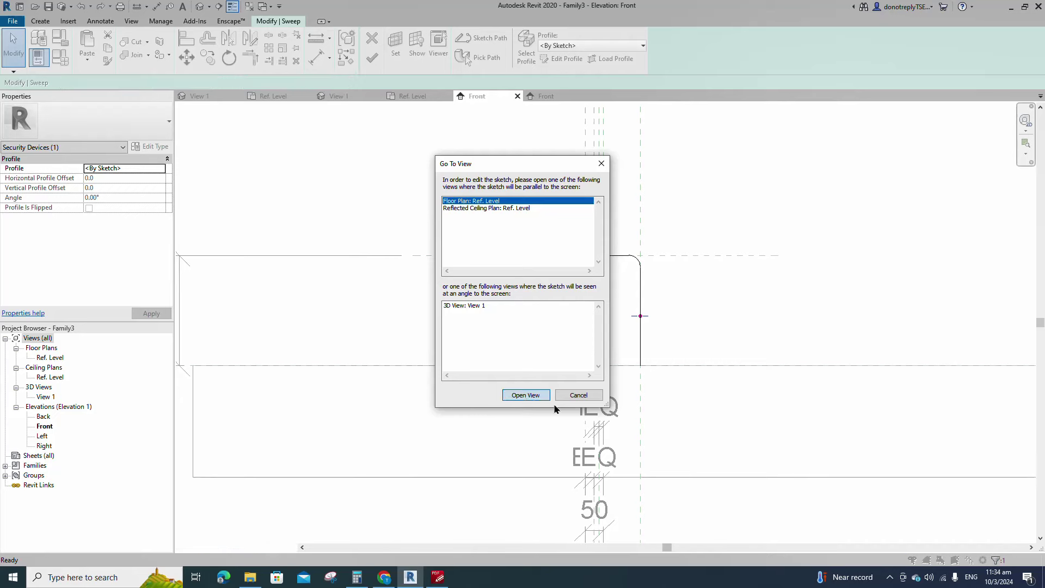
{"action": "left_click", "coordinate": [527, 396]}
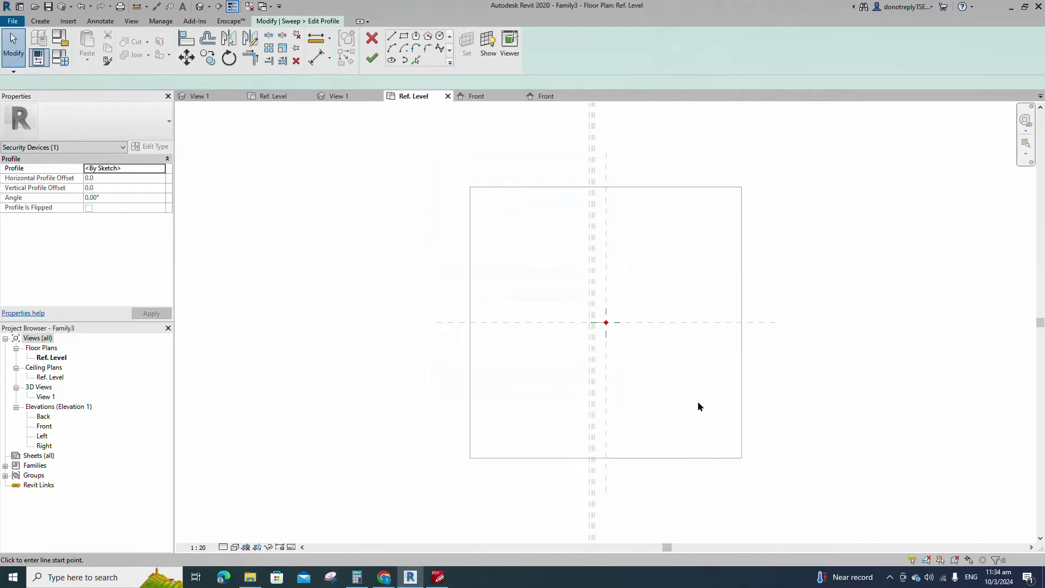
{"action": "left_click", "coordinate": [439, 36]}
{"action": "scroll", "coordinate": [533, 263], "scroll_direction": "up", "scroll_amount": 2}
{"action": "left_click", "coordinate": [526, 257]}
{"action": "scroll", "coordinate": [541, 263], "scroll_direction": "up", "scroll_amount": 2}
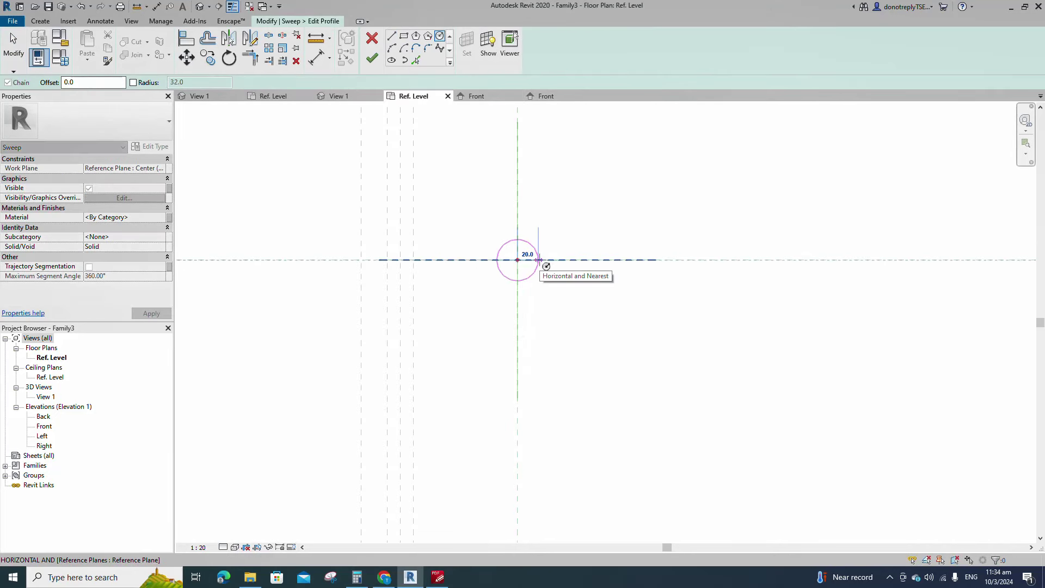
{"action": "type", "text": "16"}
{"action": "scroll", "coordinate": [540, 261], "scroll_direction": "up", "scroll_amount": 2}
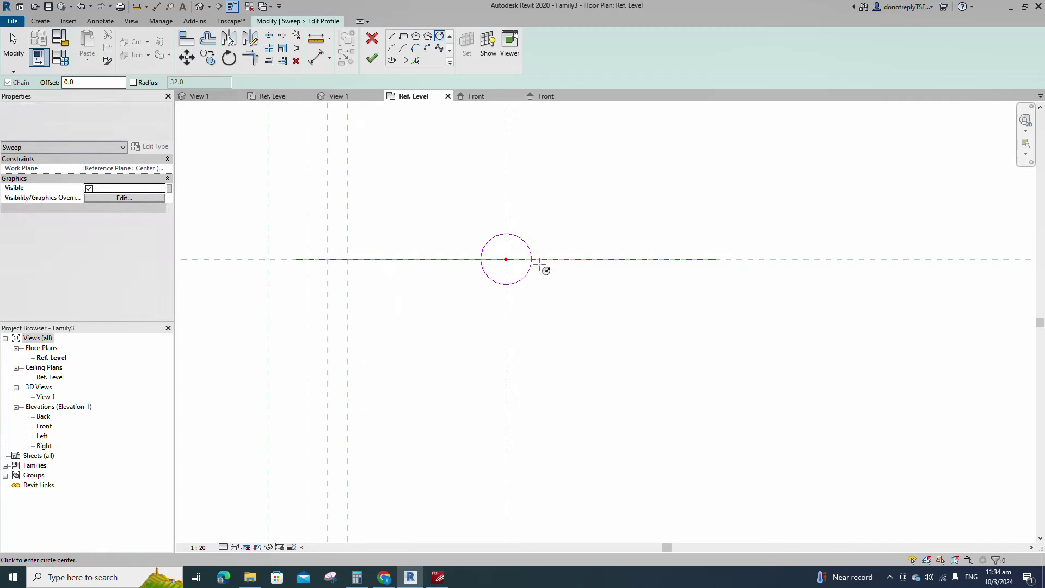
{"action": "key", "text": "Escape"}
{"action": "key", "text": "Escape"}
Show the profile circle's centre mark, align and lock it to the centre reference planes, and finish the sweep.
{"action": "left_click", "coordinate": [530, 267]}
{"action": "left_click", "coordinate": [89, 168]}
{"action": "left_click", "coordinate": [180, 41]}
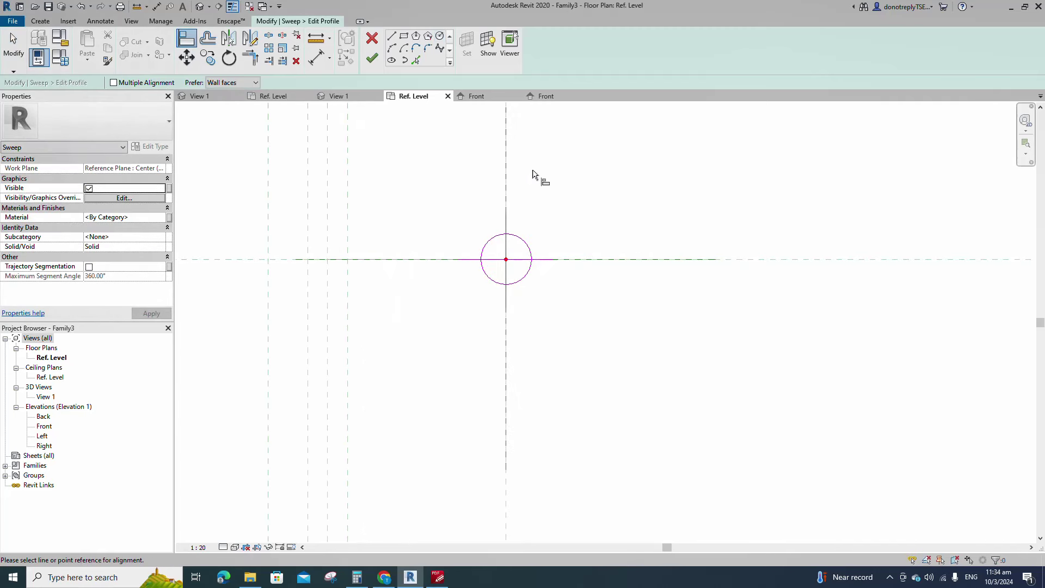
{"action": "scroll", "coordinate": [536, 353], "scroll_direction": "down", "scroll_amount": 2}
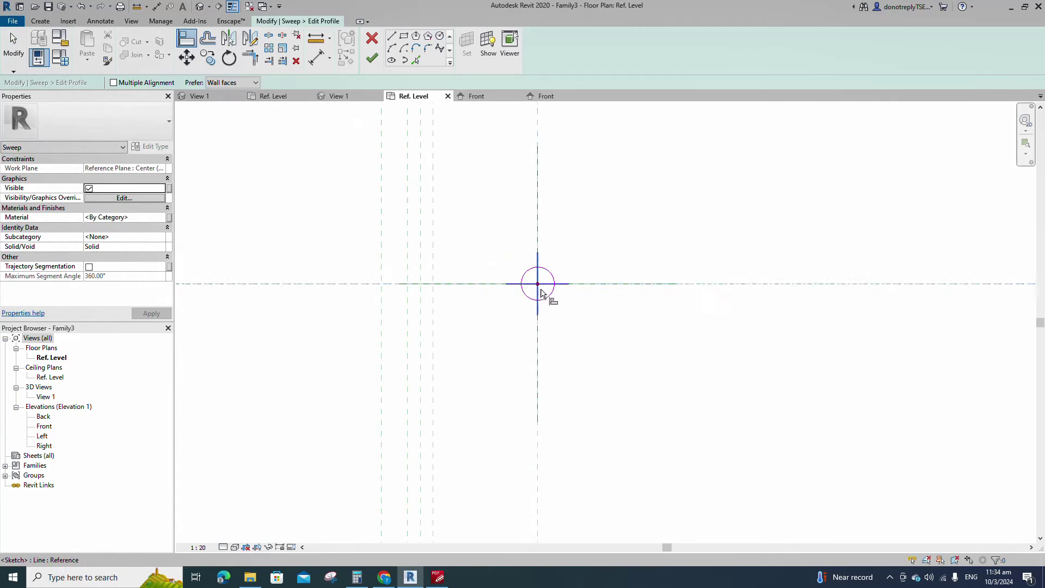
{"action": "left_click", "coordinate": [346, 284]}
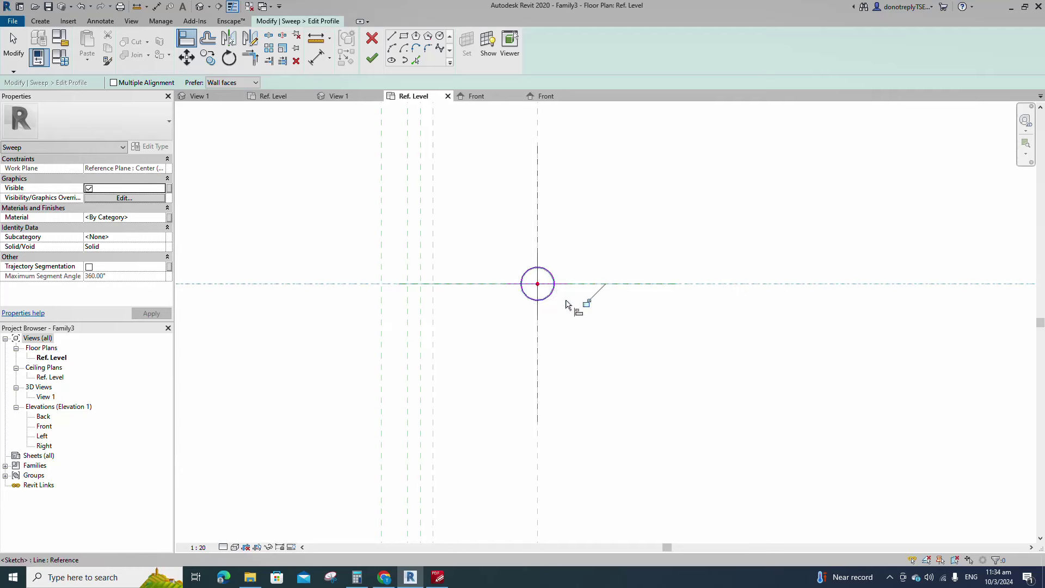
{"action": "key", "text": "Escape"}
{"action": "left_click", "coordinate": [372, 59]}
{"action": "left_click", "coordinate": [372, 59]}
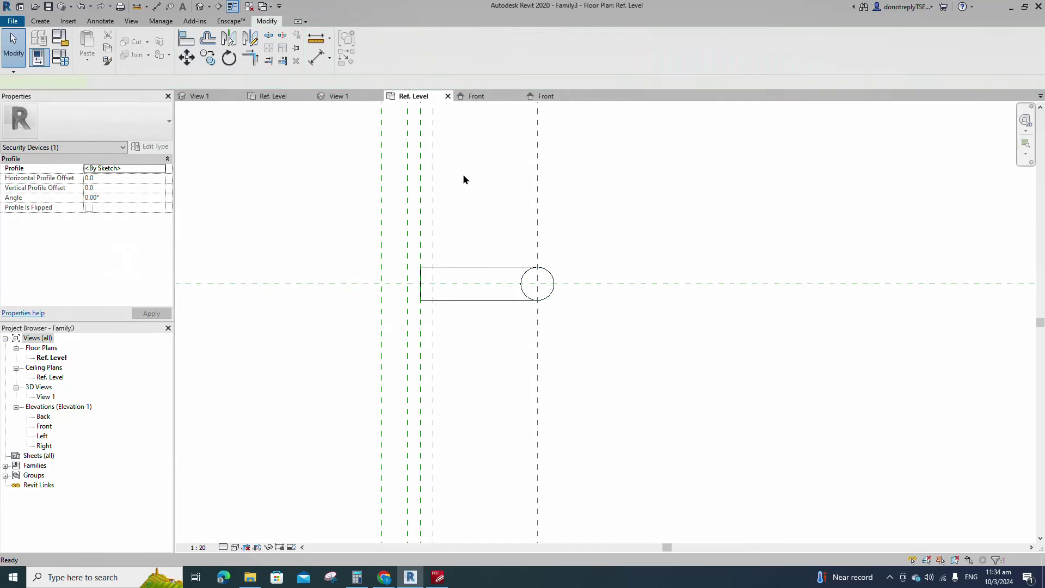
Open the Front elevation and set its detail level to Fine and its visual style to Shaded.
{"action": "scroll", "coordinate": [531, 208], "scroll_direction": "down", "scroll_amount": 2}
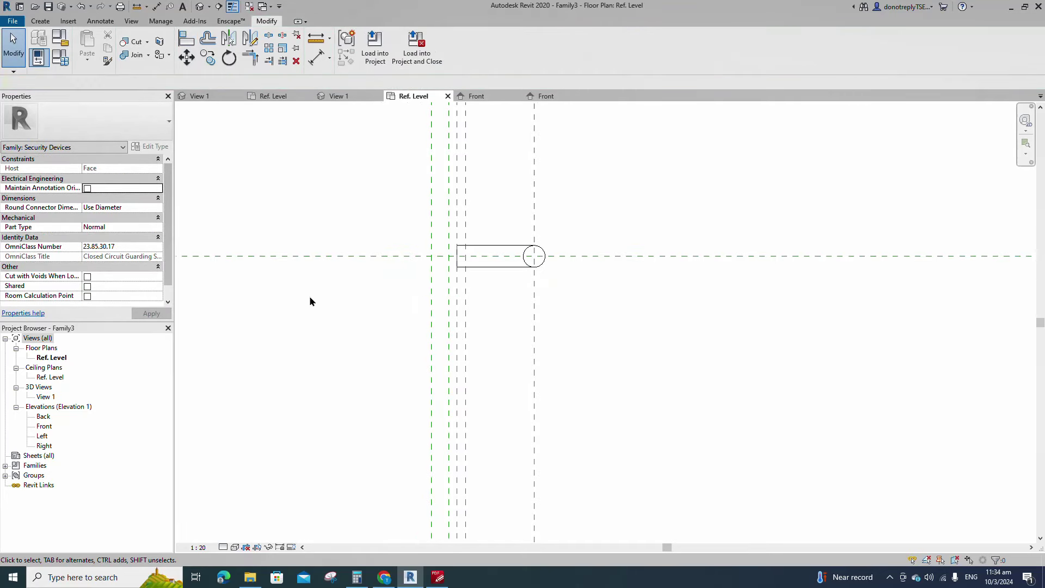
{"action": "double_click", "coordinate": [44, 426]}
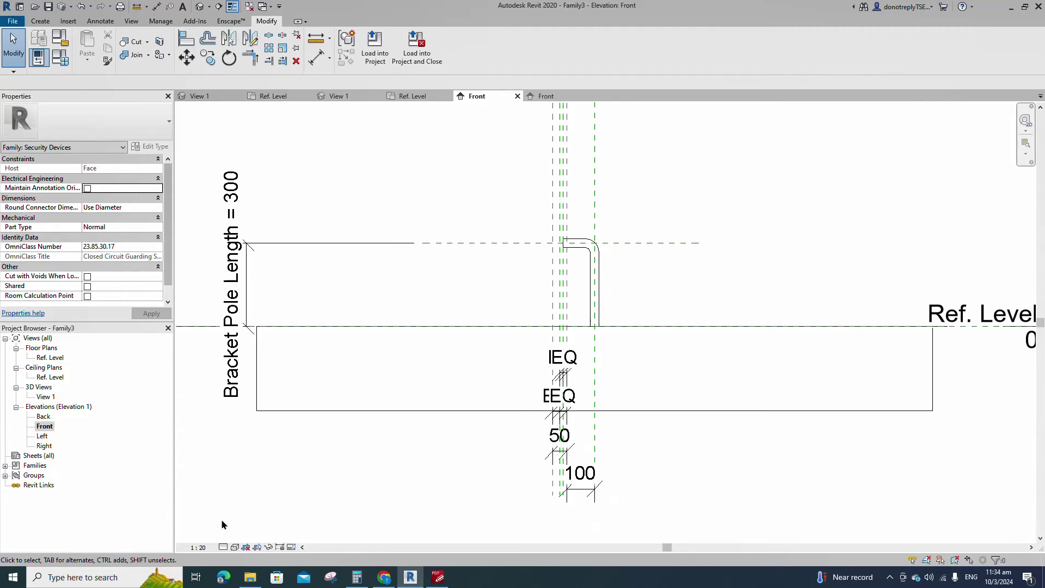
{"action": "left_click", "coordinate": [222, 546]}
{"action": "left_click", "coordinate": [269, 509]}
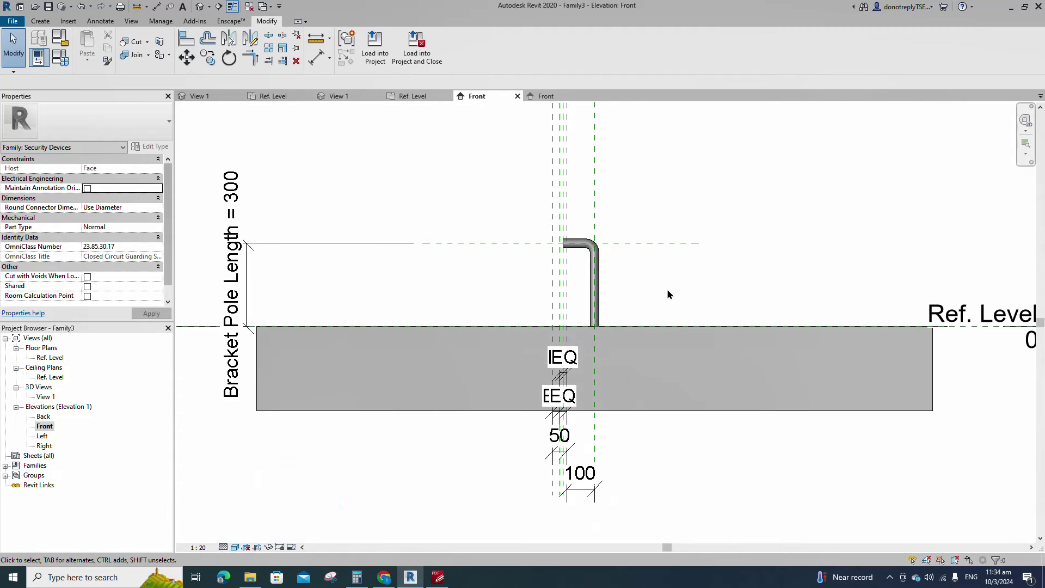
{"action": "scroll", "coordinate": [667, 294], "scroll_direction": "up", "scroll_amount": 1}
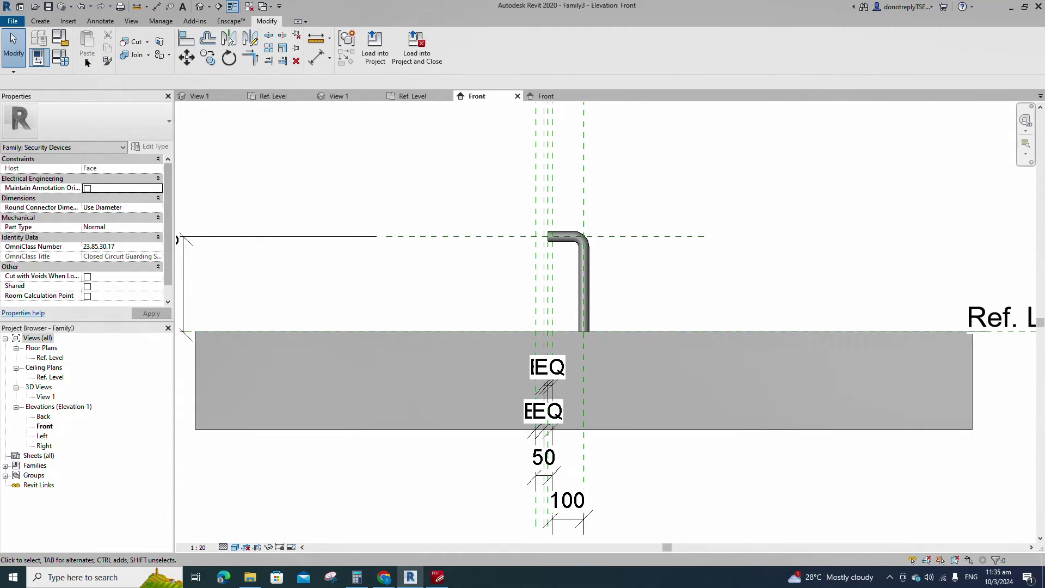
Start a revolve and sketch a boundary rectangle about 46 by 29 mm from the centre plane at the pole's base on Ref. Level.
{"action": "left_click", "coordinate": [40, 20]}
{"action": "left_click", "coordinate": [137, 47]}
{"action": "scroll", "coordinate": [617, 320], "scroll_direction": "up", "scroll_amount": 6}
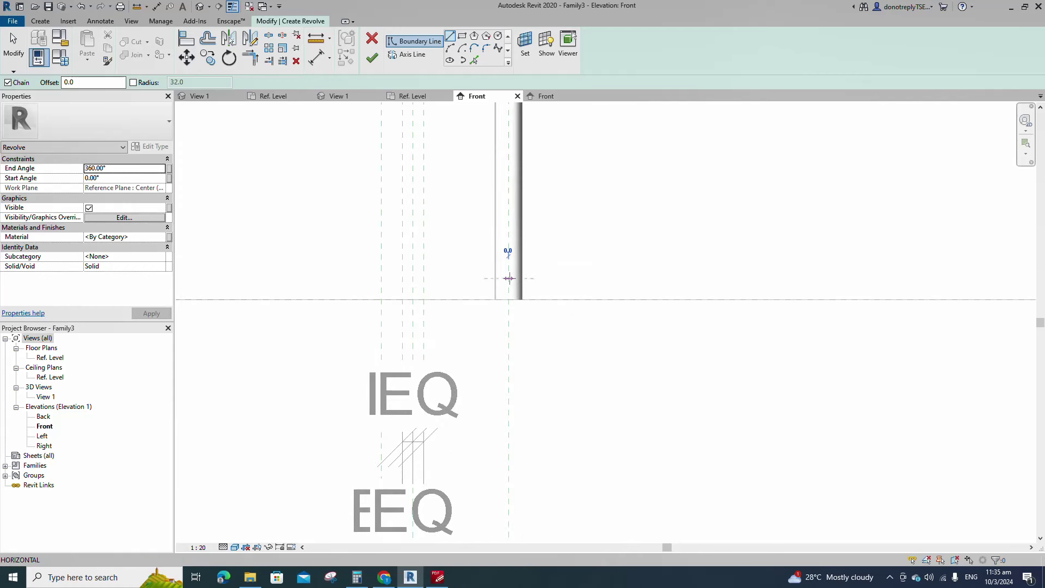
{"action": "left_click", "coordinate": [462, 36]}
{"action": "left_click", "coordinate": [509, 275]}
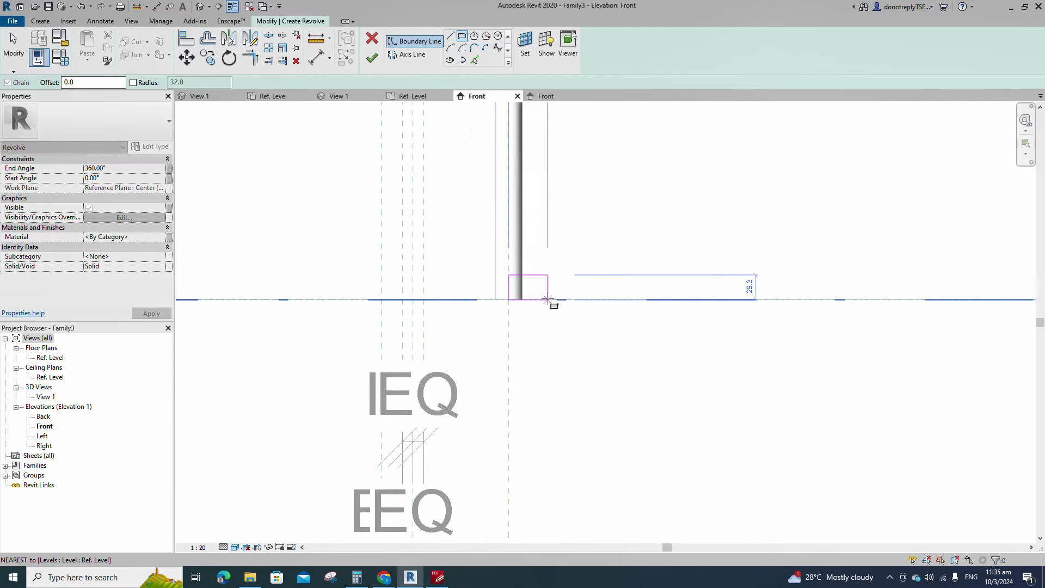
{"action": "left_click", "coordinate": [548, 298]}
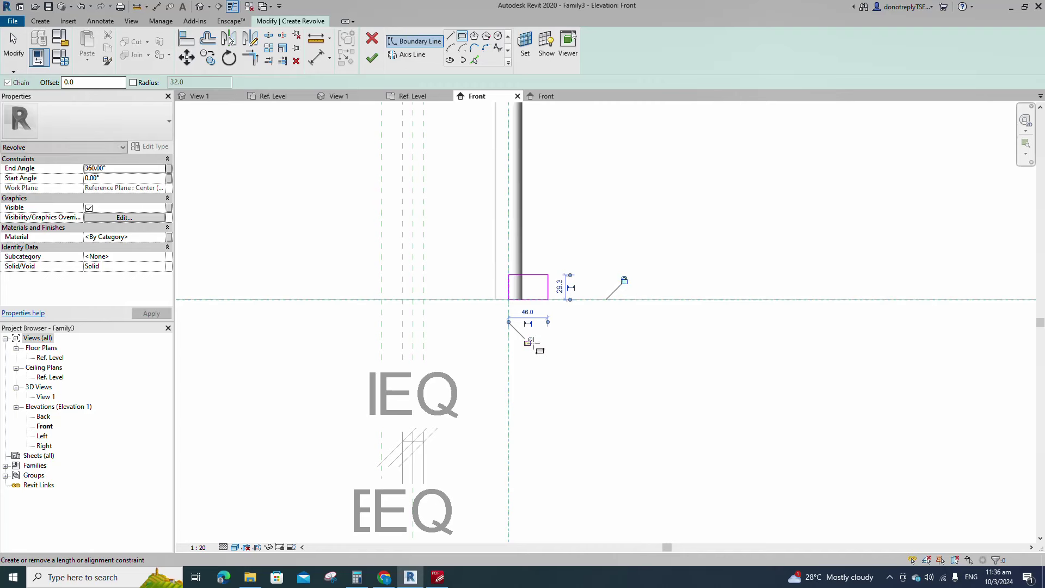
Draw an L-shaped pair of lines about 15 mm deep across the rectangle's outer upper corner to outline a step.
{"action": "left_click", "coordinate": [449, 36]}
{"action": "scroll", "coordinate": [535, 279], "scroll_direction": "up", "scroll_amount": 2}
{"action": "left_click", "coordinate": [556, 294]}
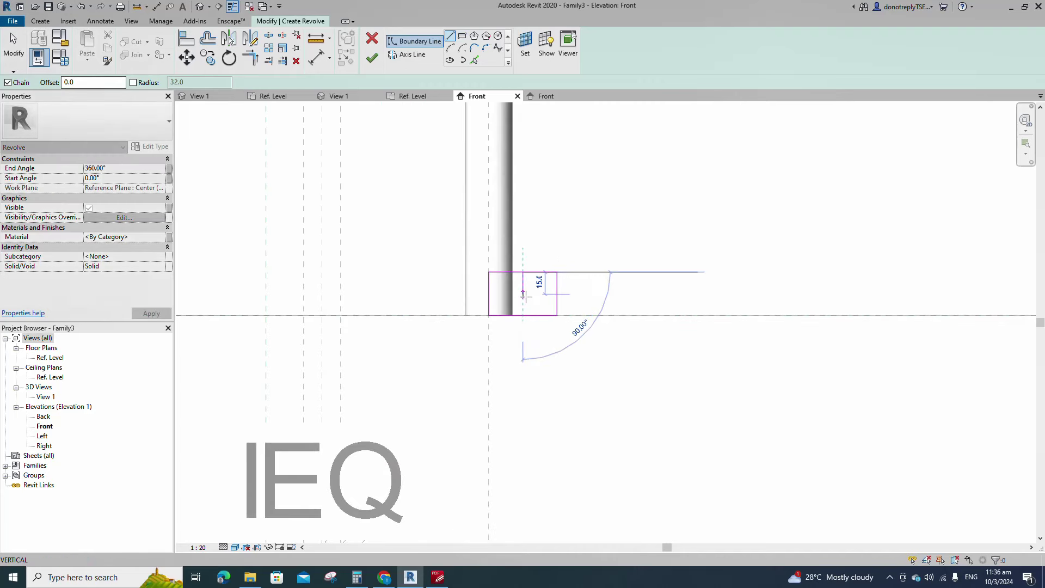
{"action": "key", "text": "Escape"}
{"action": "key", "text": "Escape"}
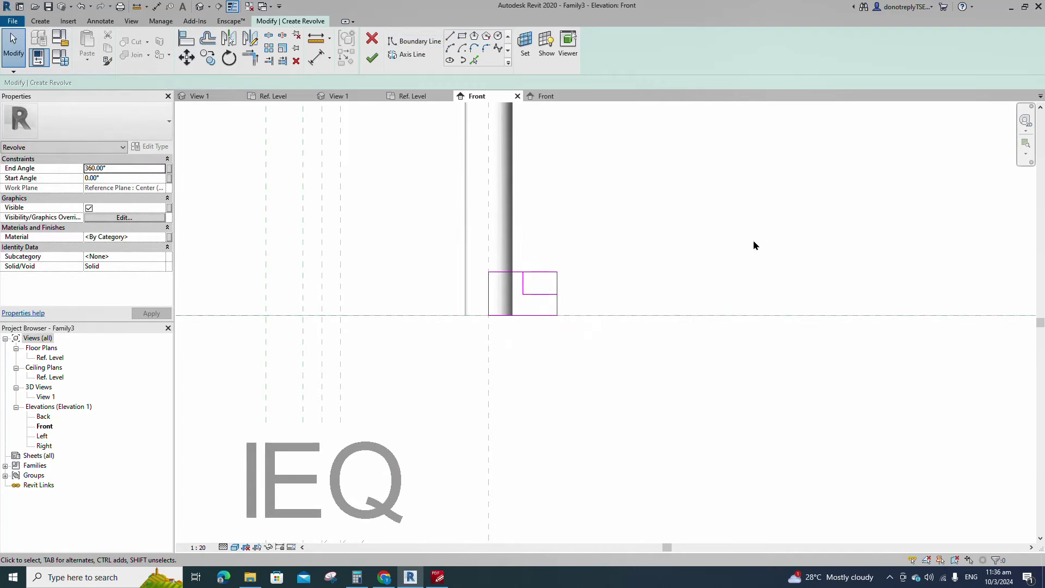
Trim the rectangle's outer upper corner against the L-shaped lines to leave a closed stepped revolve boundary.
{"action": "scroll", "coordinate": [752, 239], "scroll_direction": "down", "scroll_amount": 1}
{"action": "left_click", "coordinate": [257, 60]}
{"action": "left_click", "coordinate": [566, 289]}
{"action": "left_click", "coordinate": [581, 295]}
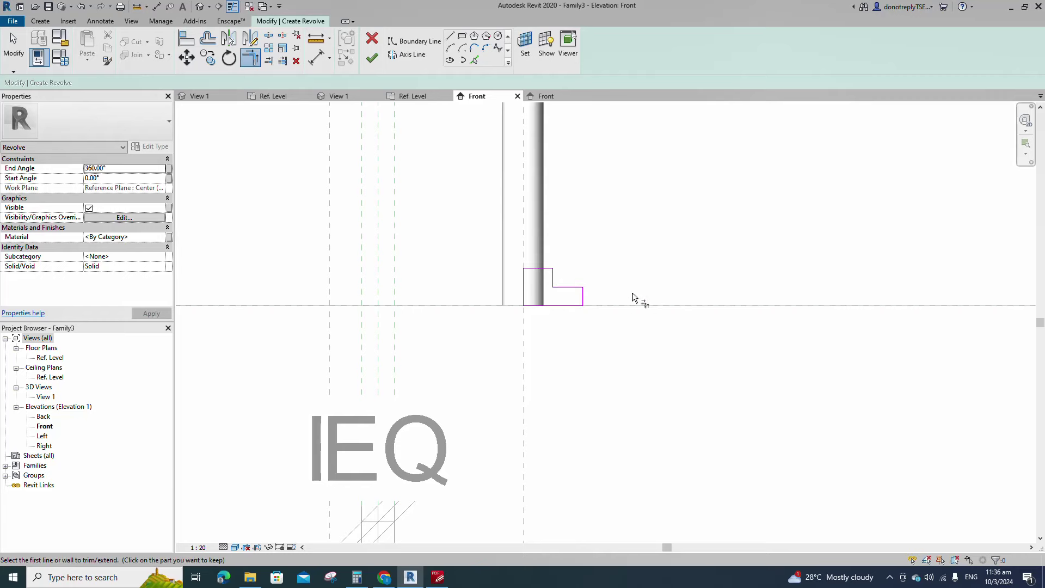
{"action": "scroll", "coordinate": [632, 293], "scroll_direction": "down", "scroll_amount": 2}
{"action": "key", "text": "Escape"}
Dimension the height of the base profile's lower step from Ref. Level and set it to 5 mm.
{"action": "left_click", "coordinate": [317, 58]}
{"action": "scroll", "coordinate": [612, 299], "scroll_direction": "up", "scroll_amount": 2}
{"action": "left_click", "coordinate": [604, 298]}
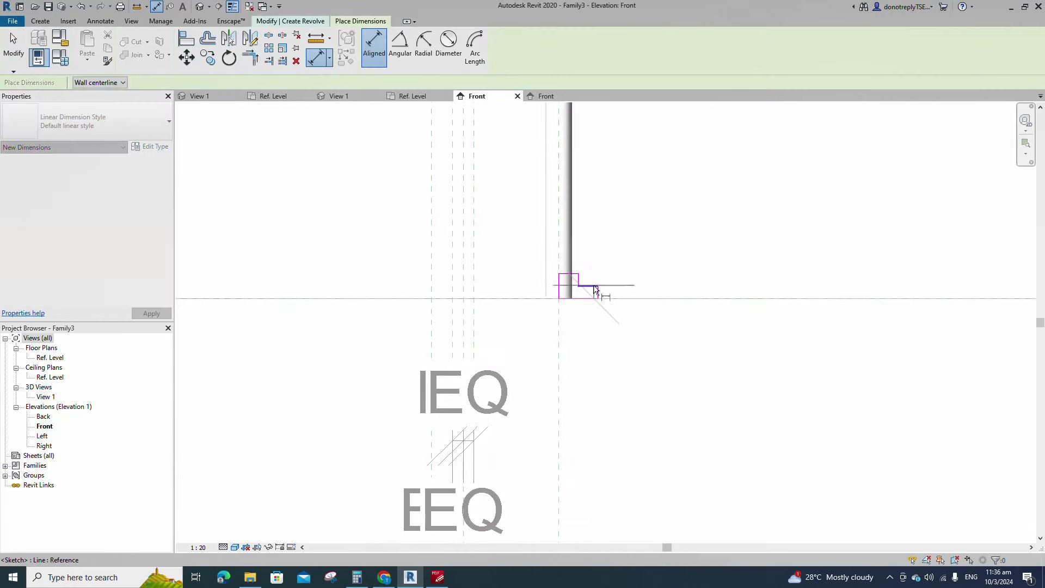
{"action": "left_click", "coordinate": [595, 286]}
{"action": "scroll", "coordinate": [571, 292], "scroll_direction": "down", "scroll_amount": 3}
{"action": "left_click", "coordinate": [742, 290]}
{"action": "key", "text": "Escape"}
{"action": "key", "text": "Escape"}
{"action": "left_click", "coordinate": [570, 286]}
{"action": "left_click", "coordinate": [749, 289]}
{"action": "type", "text": "5"}
{"action": "key", "text": "Return"}
{"action": "scroll", "coordinate": [674, 306], "scroll_direction": "down", "scroll_amount": 3}
{"action": "left_click", "coordinate": [700, 301]}
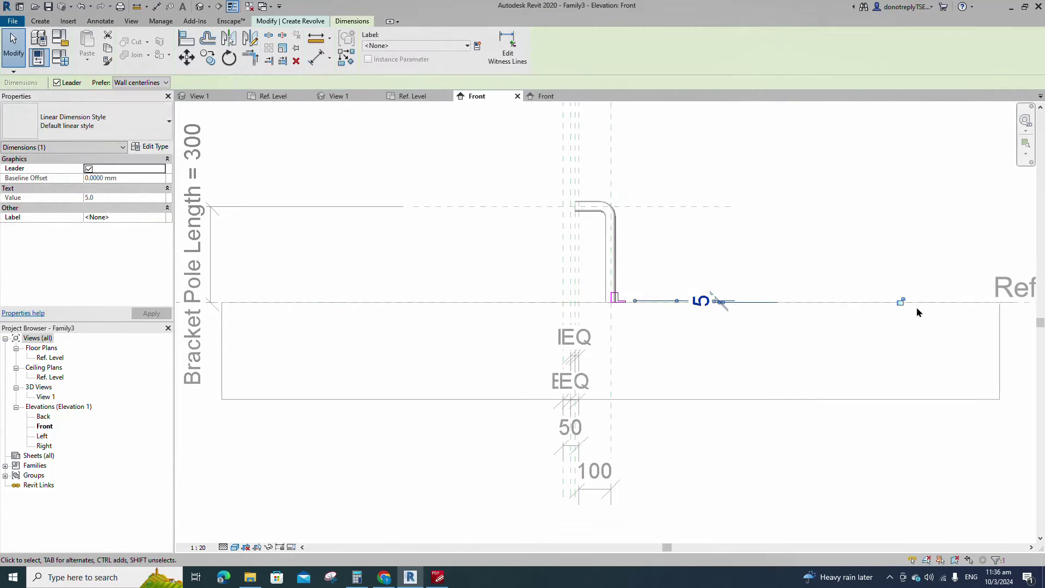
Dimension the base profile's overall height from Ref. Level and set it to 25 mm.
{"action": "left_click", "coordinate": [316, 58]}
{"action": "scroll", "coordinate": [630, 301], "scroll_direction": "up", "scroll_amount": 4}
{"action": "scroll", "coordinate": [600, 284], "scroll_direction": "down", "scroll_amount": 2}
{"action": "left_click", "coordinate": [590, 279]}
{"action": "left_click", "coordinate": [464, 299]}
{"action": "key", "text": "Escape"}
{"action": "key", "text": "Escape"}
{"action": "left_click", "coordinate": [590, 279]}
{"action": "left_click", "coordinate": [438, 292]}
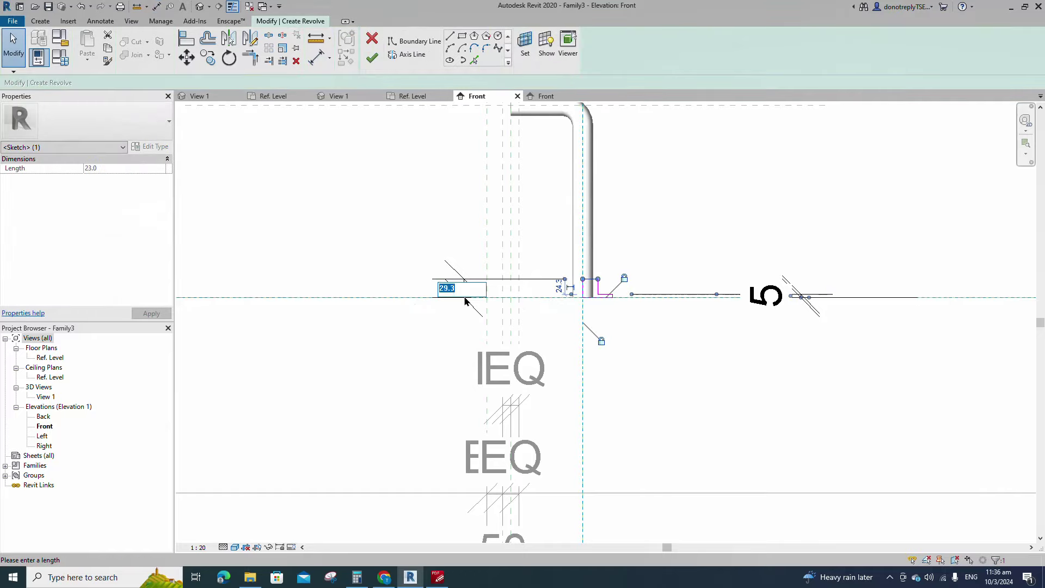
{"action": "type", "text": "25"}
{"action": "key", "text": "Return"}
Dimension the base profile's outer edge from the pole's centre plane and set it to 40 mm.
{"action": "key", "text": "d"}
{"action": "key", "text": "i"}
{"action": "left_click", "coordinate": [582, 332]}
{"action": "scroll", "coordinate": [617, 294], "scroll_direction": "up", "scroll_amount": 5}
{"action": "left_click", "coordinate": [592, 305]}
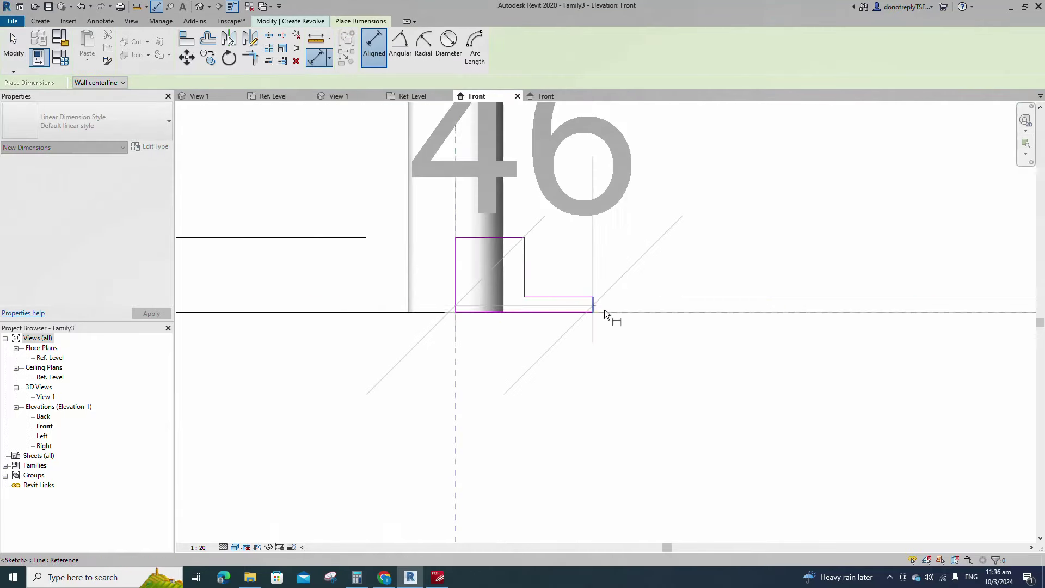
{"action": "scroll", "coordinate": [625, 305], "scroll_direction": "down", "scroll_amount": 6}
{"action": "left_click", "coordinate": [626, 413]}
{"action": "key", "text": "Escape"}
{"action": "key", "text": "Escape"}
{"action": "left_click", "coordinate": [618, 303]}
{"action": "type", "text": "40"}
{"action": "key", "text": "Return"}
{"action": "scroll", "coordinate": [649, 296], "scroll_direction": "down", "scroll_amount": 2}
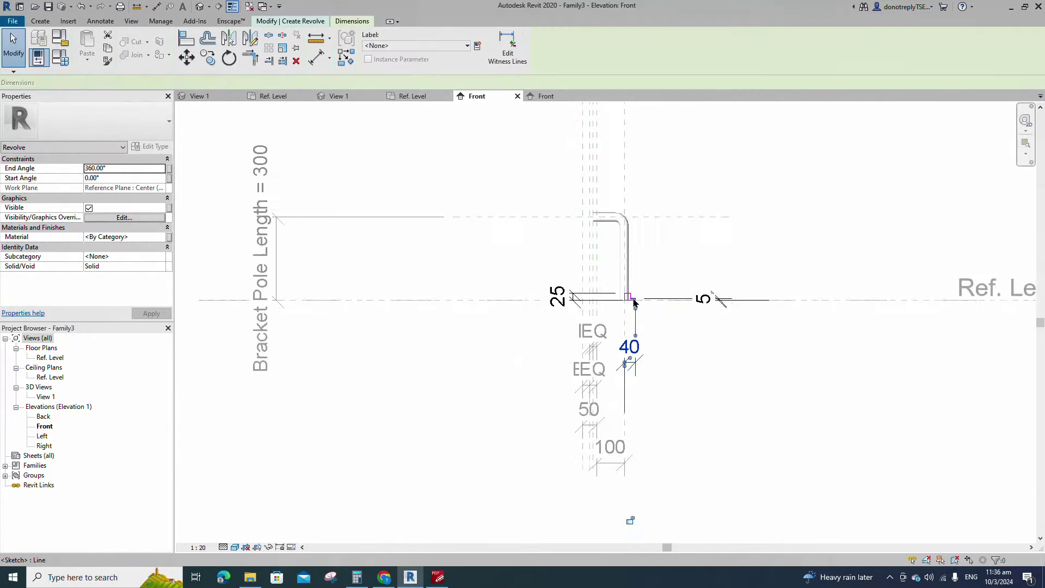
Dimension the profile's inner vertical edge above the step from the centre plane and set it to 20 mm.
{"action": "scroll", "coordinate": [625, 288], "scroll_direction": "up", "scroll_amount": 2}
{"action": "key", "text": "d"}
{"action": "key", "text": "i"}
{"action": "left_click", "coordinate": [600, 156]}
{"action": "scroll", "coordinate": [618, 276], "scroll_direction": "up", "scroll_amount": 5}
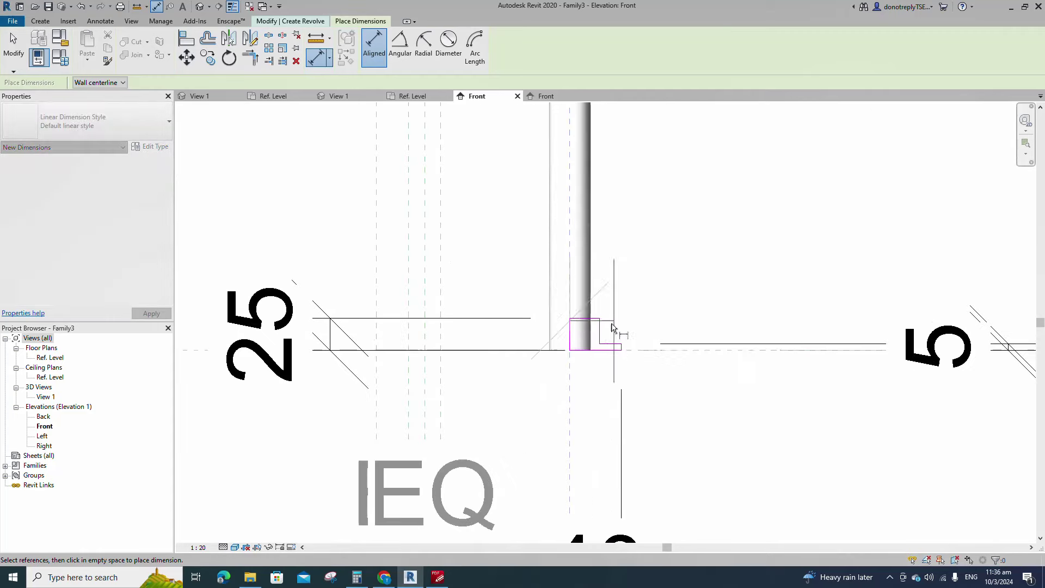
{"action": "left_click", "coordinate": [601, 325]}
{"action": "scroll", "coordinate": [608, 321], "scroll_direction": "down", "scroll_amount": 4}
{"action": "left_click", "coordinate": [647, 222]}
{"action": "key", "text": "Escape"}
{"action": "key", "text": "Escape"}
{"action": "left_click", "coordinate": [606, 327]}
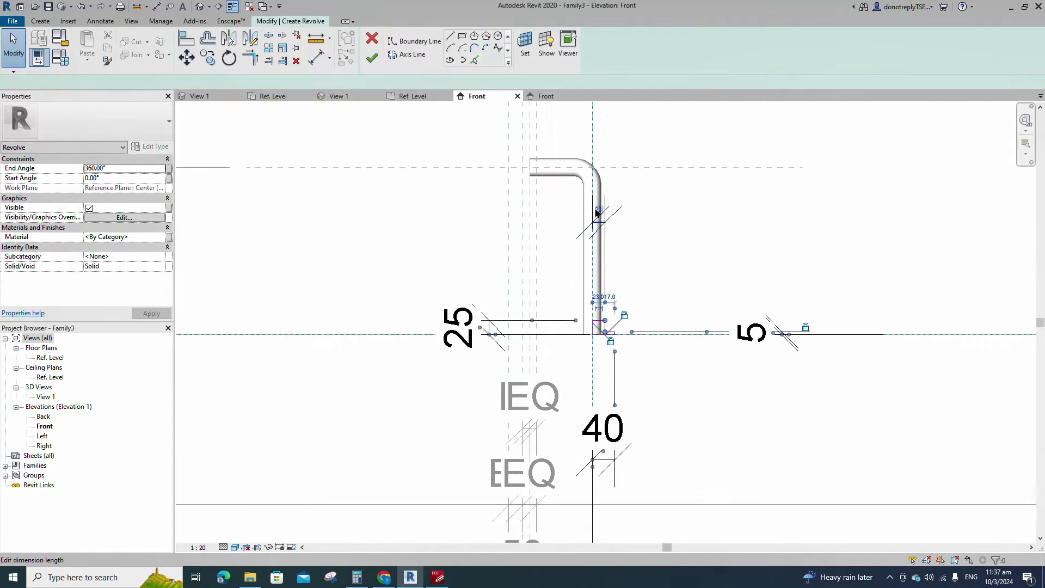
{"action": "left_click", "coordinate": [597, 209]}
{"action": "type", "text": "20"}
{"action": "left_click", "coordinate": [669, 254]}
{"action": "scroll", "coordinate": [667, 254], "scroll_direction": "down", "scroll_amount": 2}
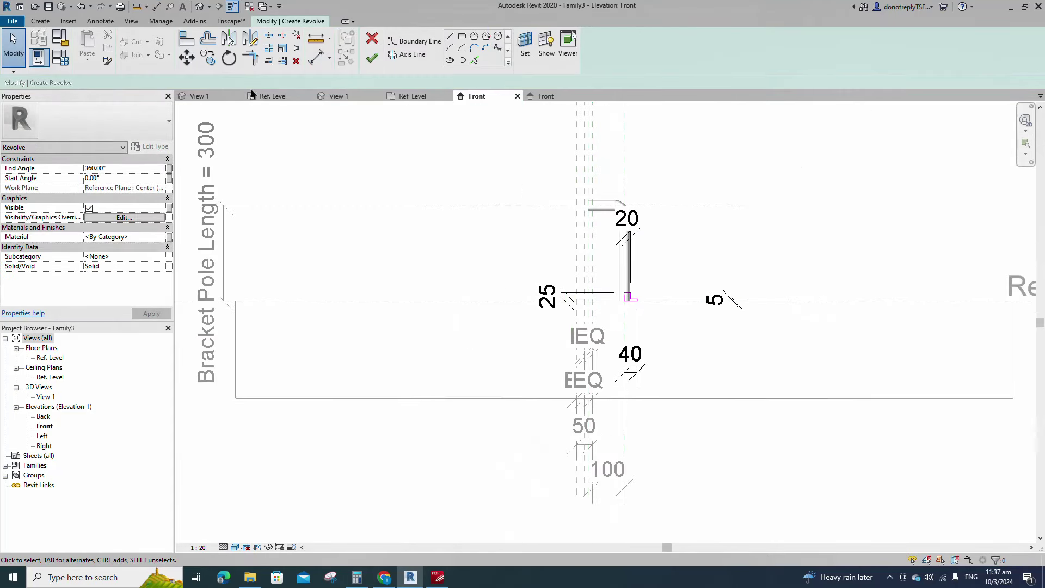
Pick the Center (Left/Right) reference plane as the revolve axis and finish the 360° base revolve.
{"action": "left_click", "coordinate": [408, 55]}
{"action": "left_click", "coordinate": [462, 37]}
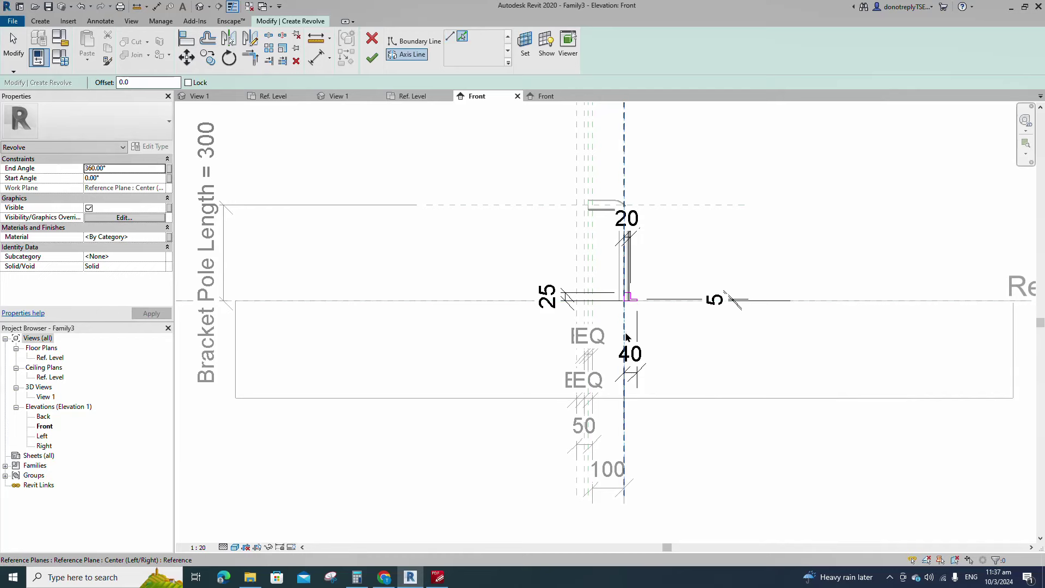
{"action": "left_click", "coordinate": [625, 335]}
{"action": "left_click", "coordinate": [372, 58]}
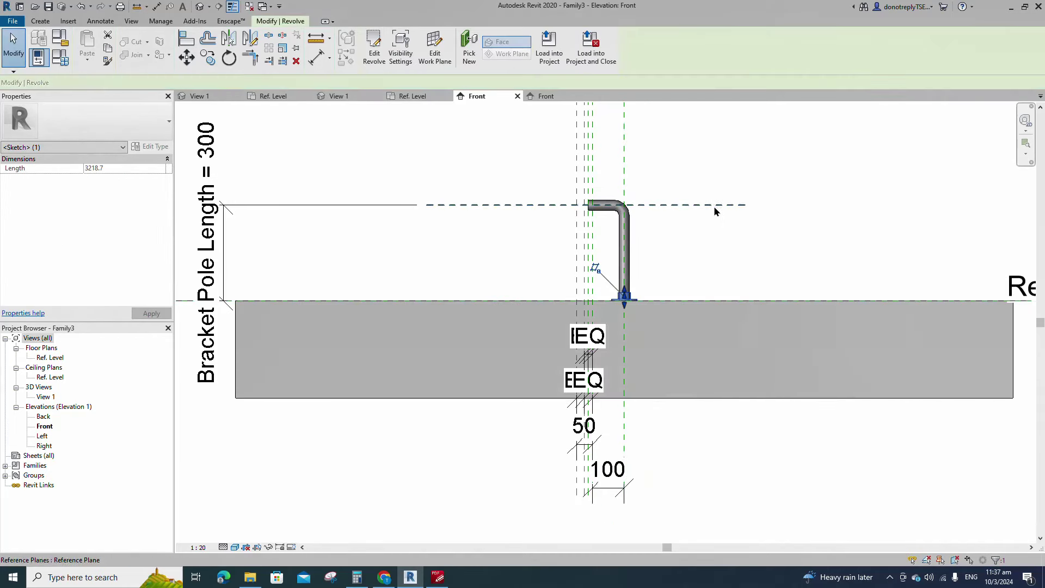
{"action": "scroll", "coordinate": [681, 296], "scroll_direction": "up", "scroll_amount": 3}
{"action": "left_click", "coordinate": [673, 270]}
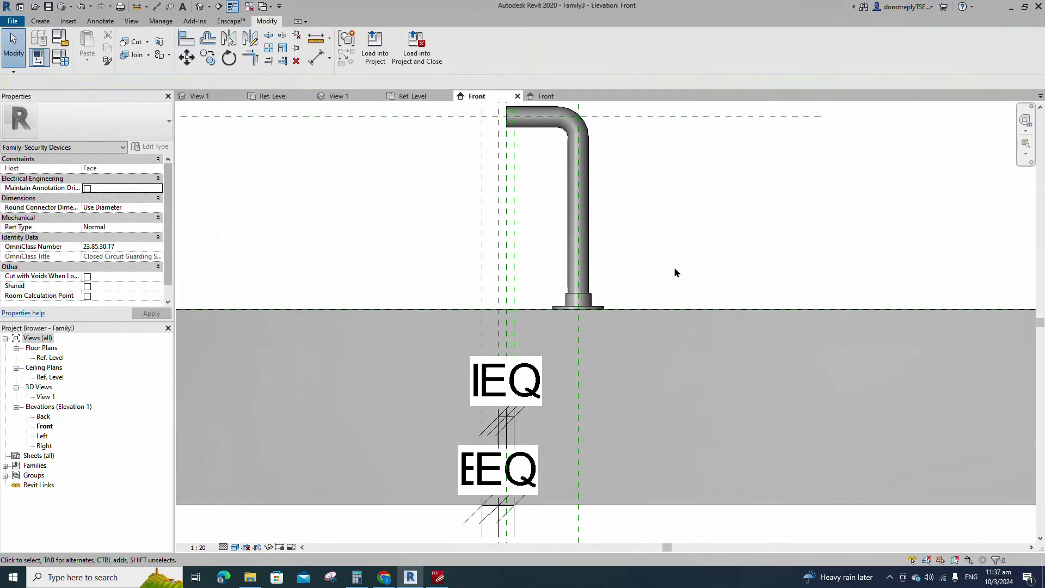
{"action": "left_click", "coordinate": [601, 307]}
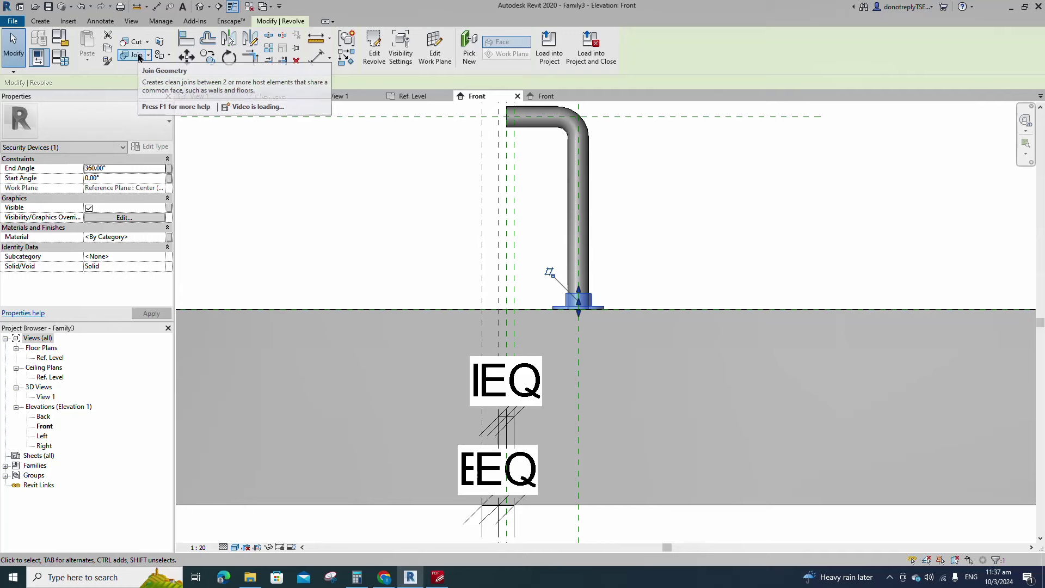
{"action": "left_click", "coordinate": [137, 58]}
{"action": "key", "text": "Escape"}
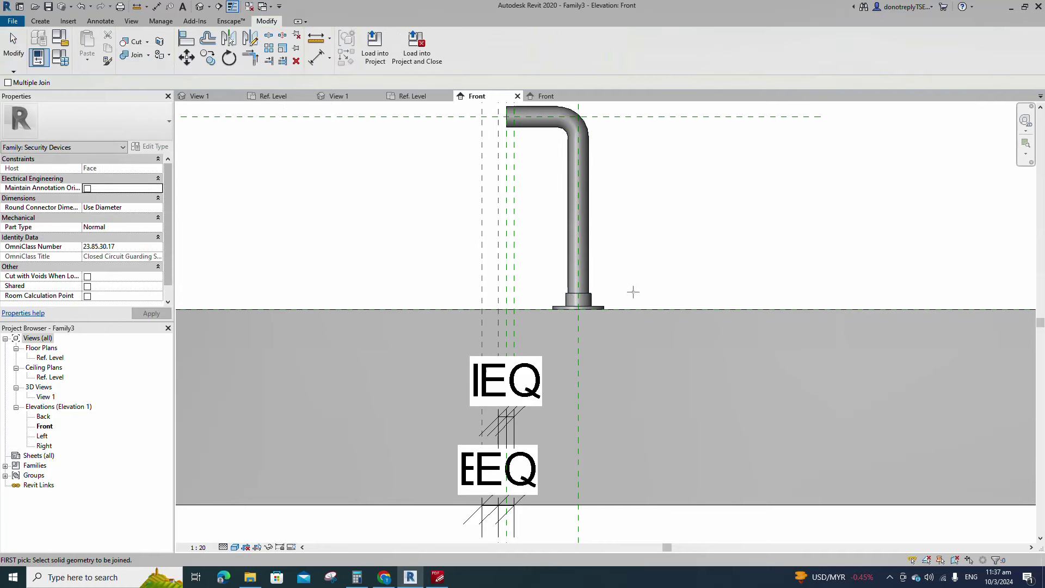
{"action": "scroll", "coordinate": [629, 294], "scroll_direction": "down", "scroll_amount": 2}
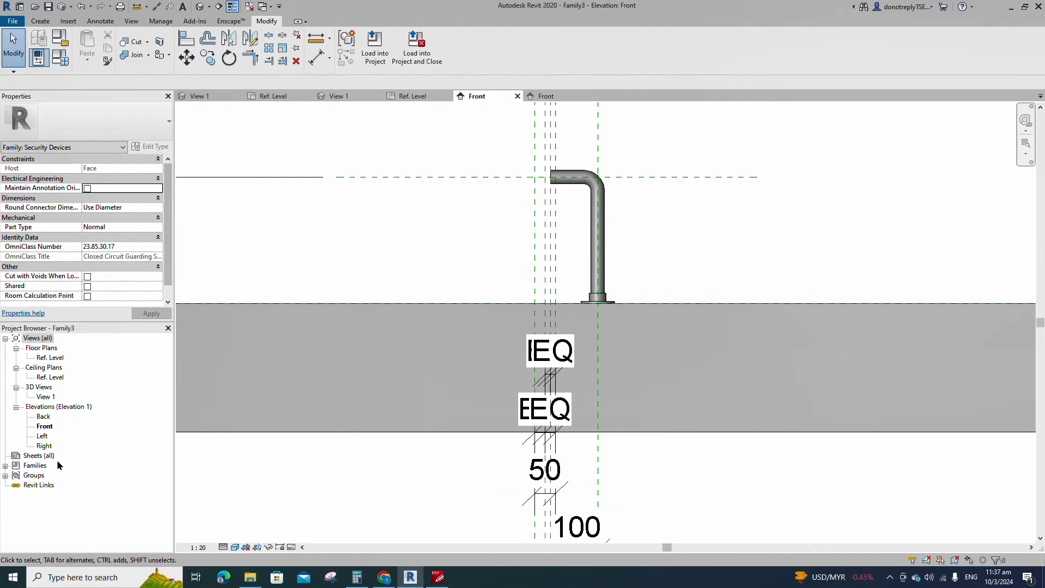
Open the 3D view View 1 and set its detail level to Fine and its visual style to Shaded.
{"action": "double_click", "coordinate": [46, 397]}
{"action": "left_click", "coordinate": [224, 547]}
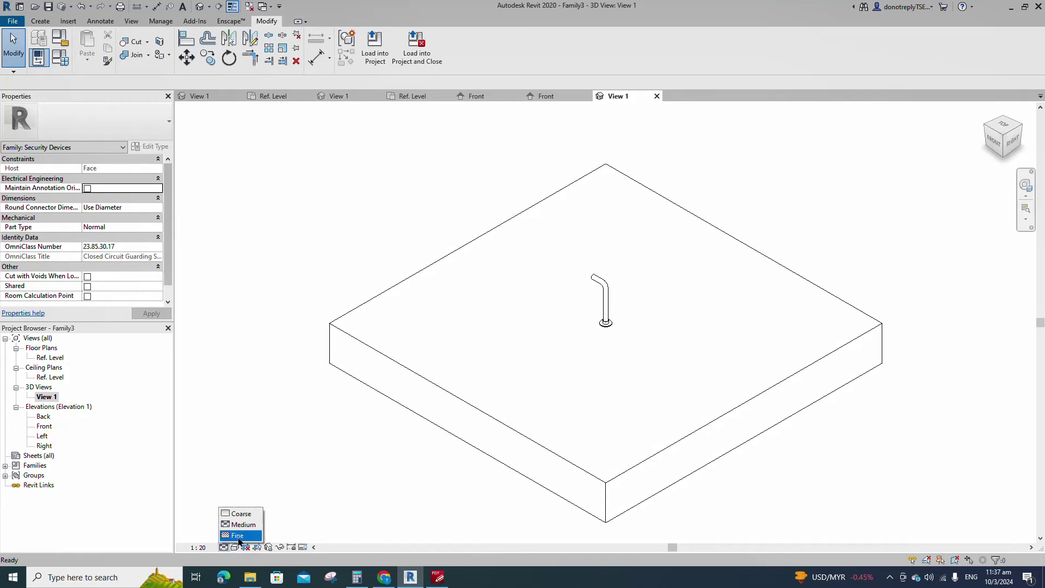
{"action": "left_click", "coordinate": [238, 536]}
{"action": "left_click", "coordinate": [235, 547]}
{"action": "left_click", "coordinate": [256, 503]}
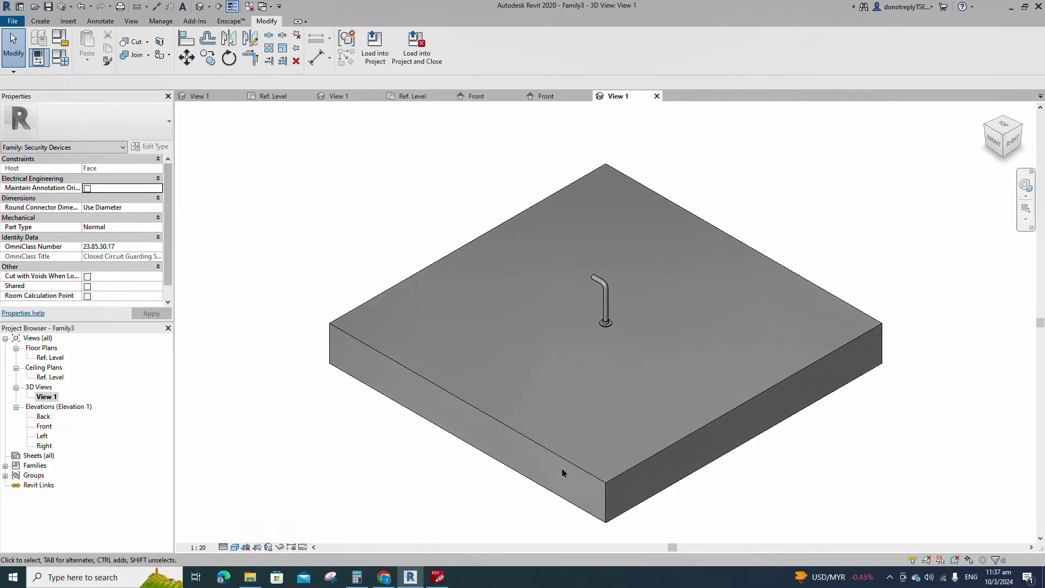
{"action": "scroll", "coordinate": [678, 536], "scroll_direction": "up", "scroll_amount": 1}
{"action": "middle_click_drag", "start_coordinate": [672, 524], "coordinate": [726, 536], "text": "shift"}
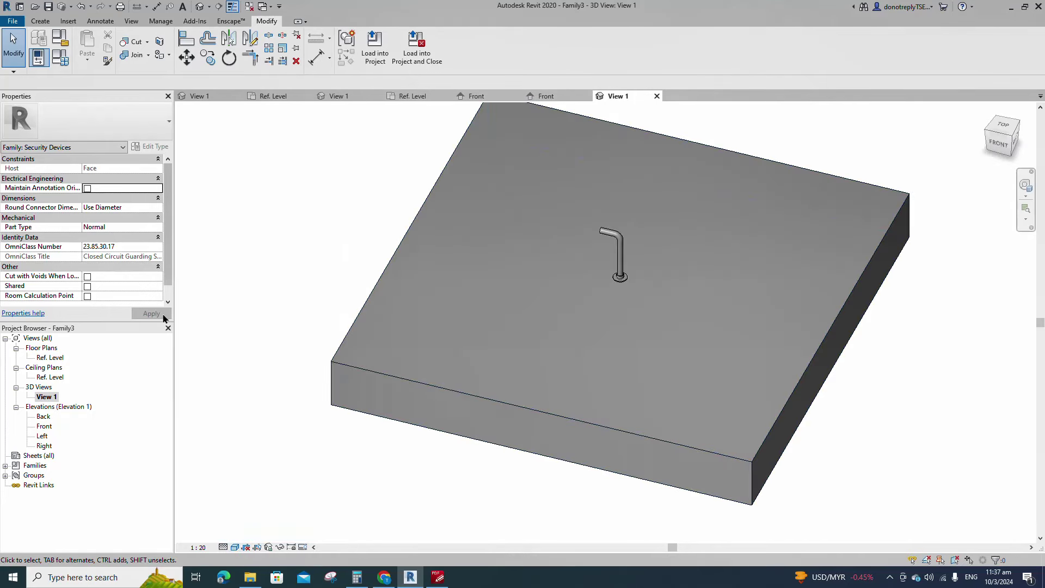
In the Front elevation, start a revolve and sketch a boundary rectangle about 7 by 40 mm at the pole's upper end, from its centreline.
{"action": "double_click", "coordinate": [43, 426]}
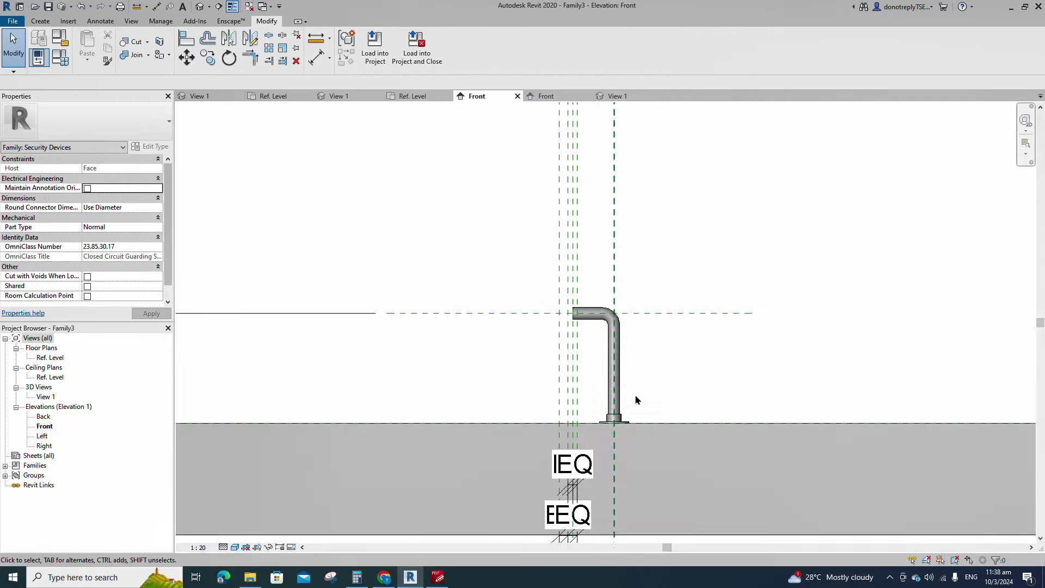
{"action": "left_click", "coordinate": [41, 22]}
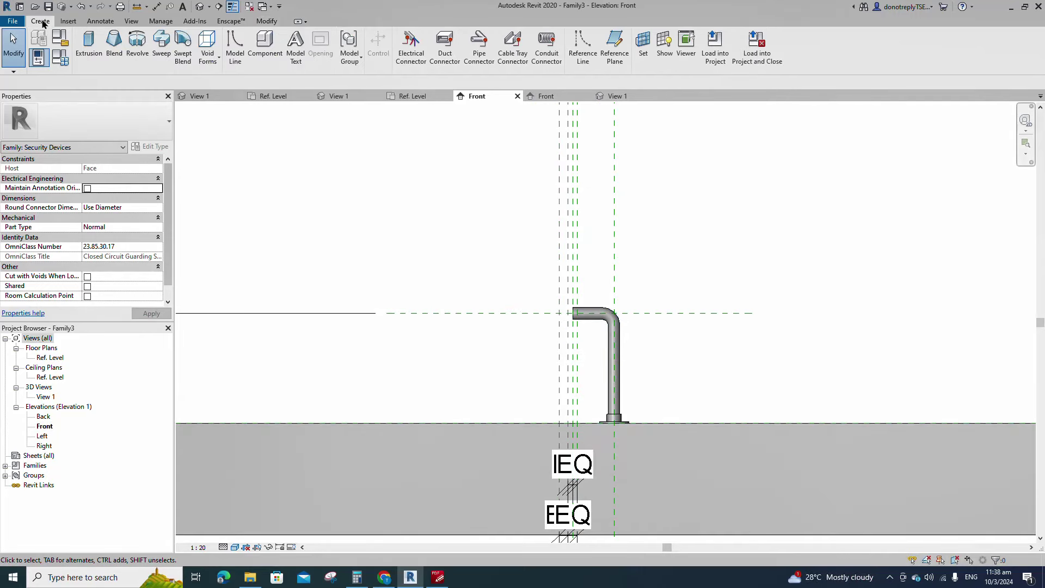
{"action": "left_click", "coordinate": [136, 46]}
{"action": "left_click", "coordinate": [462, 38]}
{"action": "scroll", "coordinate": [569, 314], "scroll_direction": "up", "scroll_amount": 5}
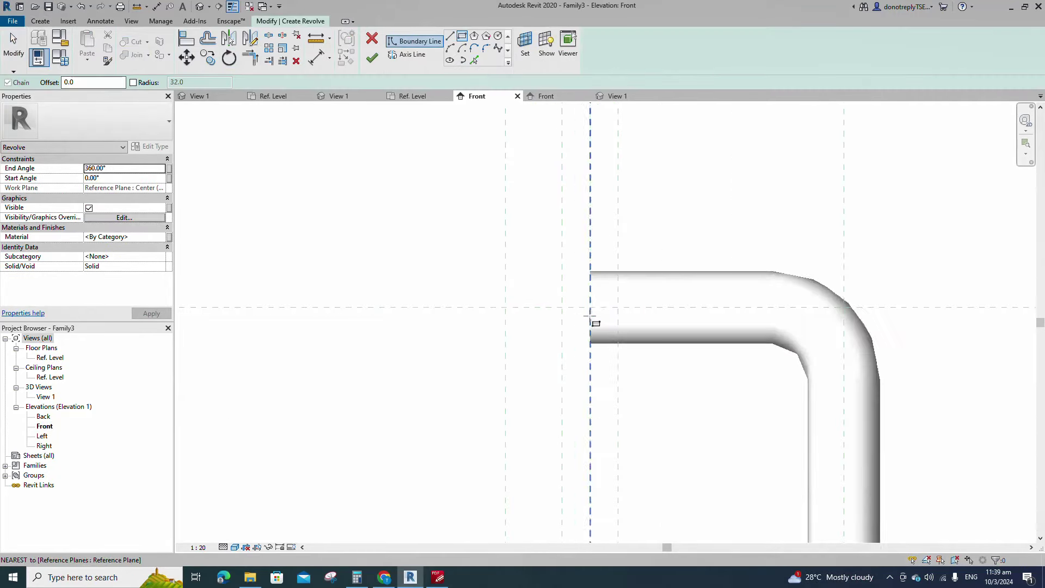
{"action": "left_click", "coordinate": [590, 307]}
{"action": "left_click", "coordinate": [606, 219]}
{"action": "scroll", "coordinate": [596, 237], "scroll_direction": "down", "scroll_amount": 2}
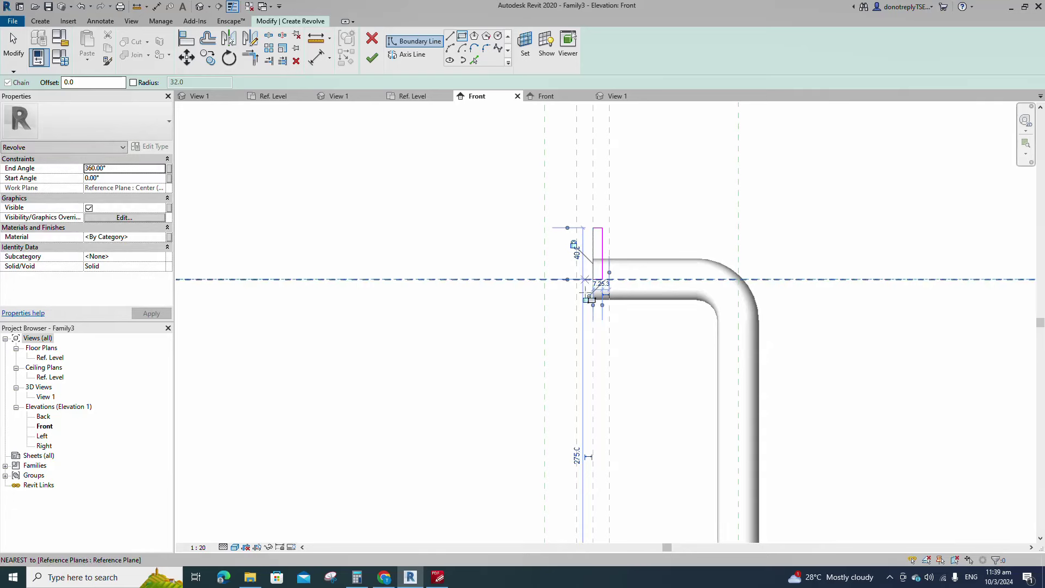
{"action": "key", "text": "Escape"}
Dimension the rectangle's height from the pole arm's horizontal reference plane and set it to 21 mm.
{"action": "key", "text": "d"}
{"action": "key", "text": "i"}
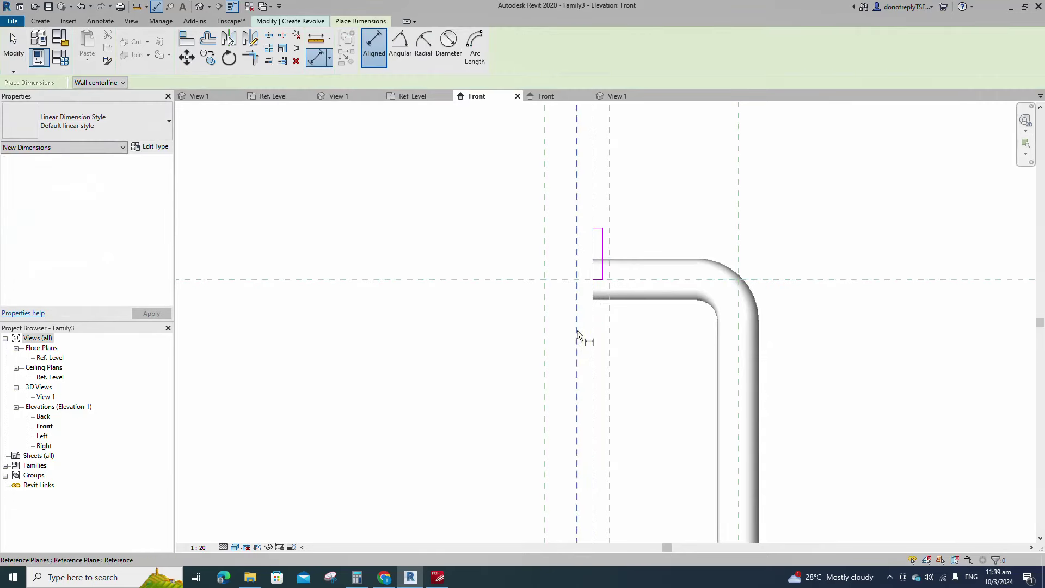
{"action": "left_click", "coordinate": [783, 280]}
{"action": "scroll", "coordinate": [618, 223], "scroll_direction": "up", "scroll_amount": 3}
{"action": "left_click", "coordinate": [569, 234]}
{"action": "scroll", "coordinate": [534, 241], "scroll_direction": "down", "scroll_amount": 6}
{"action": "left_click", "coordinate": [773, 251]}
{"action": "key", "text": "Escape"}
{"action": "left_click", "coordinate": [540, 239]}
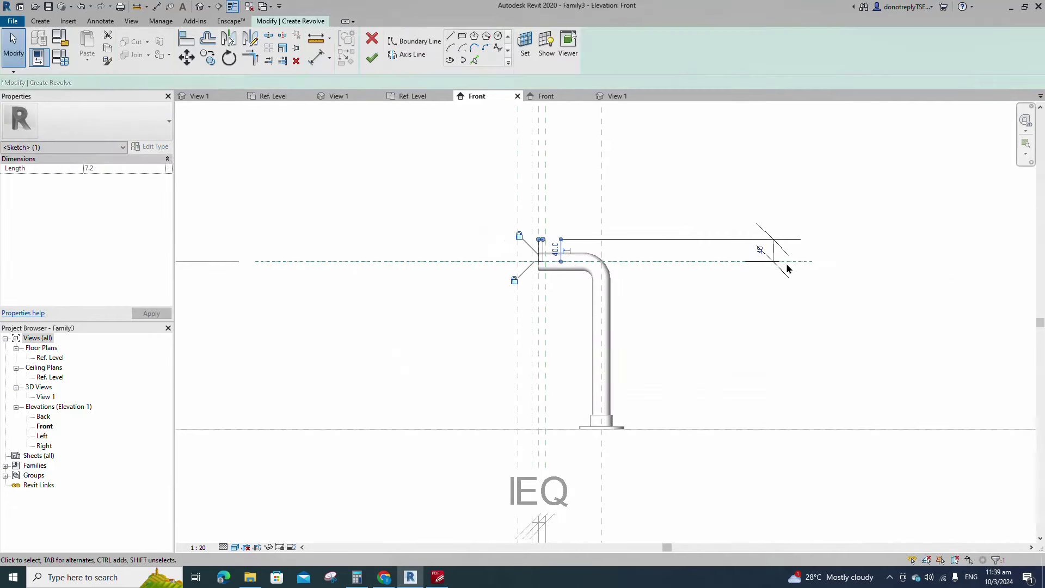
{"action": "left_click", "coordinate": [760, 250]}
{"action": "type", "text": "21"}
{"action": "key", "text": "Return"}
{"action": "left_click", "coordinate": [723, 276]}
{"action": "scroll", "coordinate": [719, 272], "scroll_direction": "down", "scroll_amount": 3}
Dimension the rectangle's width from the reference plane at the pole's end and set it to 5 mm.
{"action": "key", "text": "d"}
{"action": "key", "text": "i"}
{"action": "scroll", "coordinate": [638, 244], "scroll_direction": "up", "scroll_amount": 2}
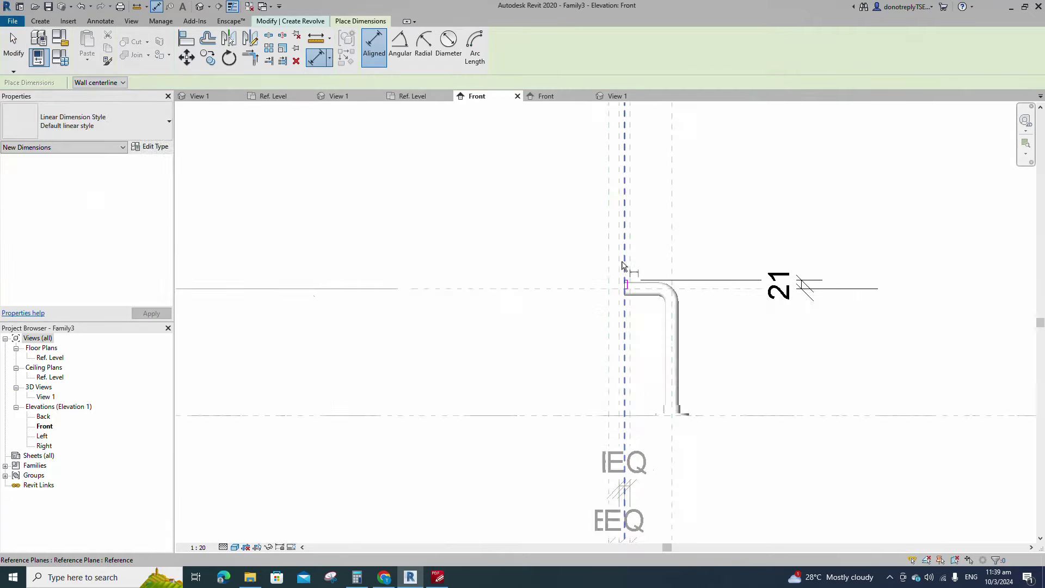
{"action": "left_click", "coordinate": [623, 265]}
{"action": "scroll", "coordinate": [628, 277], "scroll_direction": "up", "scroll_amount": 5}
{"action": "left_click", "coordinate": [628, 306]}
{"action": "scroll", "coordinate": [637, 232], "scroll_direction": "down", "scroll_amount": 3}
{"action": "left_click", "coordinate": [660, 423]}
{"action": "key", "text": "Escape"}
{"action": "left_click", "coordinate": [634, 269]}
{"action": "left_click", "coordinate": [632, 390]}
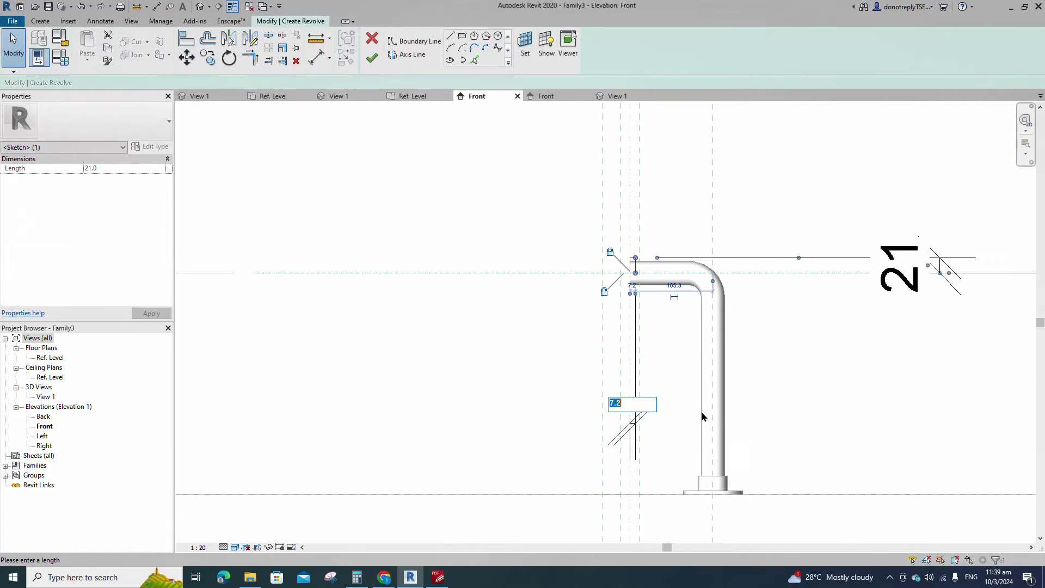
{"action": "type", "text": "5"}
{"action": "key", "text": "Return"}
{"action": "left_click", "coordinate": [674, 382]}
{"action": "left_click", "coordinate": [634, 296]}
{"action": "scroll", "coordinate": [634, 289], "scroll_direction": "down", "scroll_amount": 4}
{"action": "left_click", "coordinate": [719, 446]}
{"action": "scroll", "coordinate": [633, 269], "scroll_direction": "up", "scroll_amount": 2}
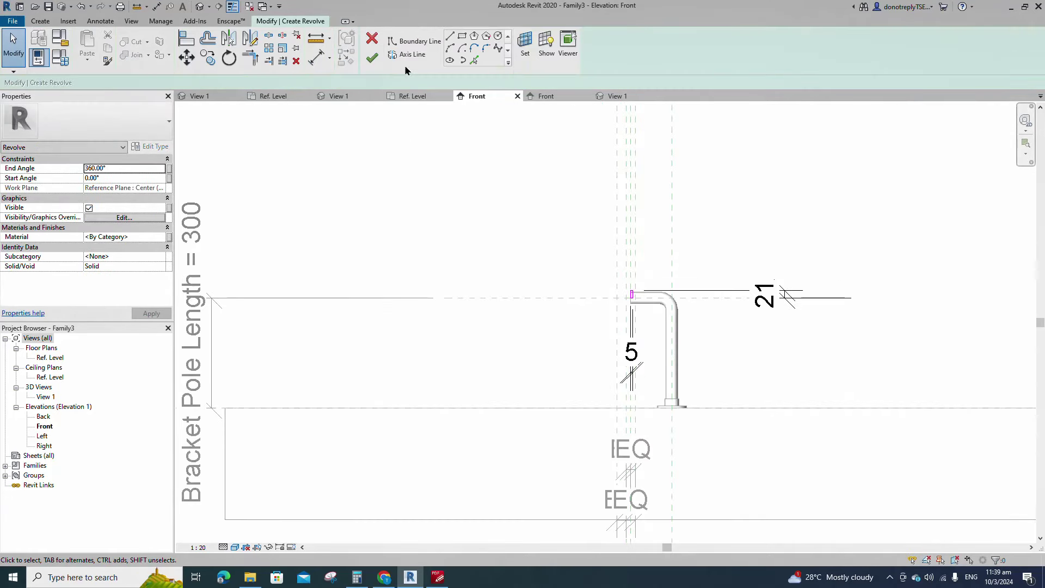
Pick the pole arm's horizontal reference plane as the axis and finish the end flange revolve.
{"action": "left_click", "coordinate": [407, 54]}
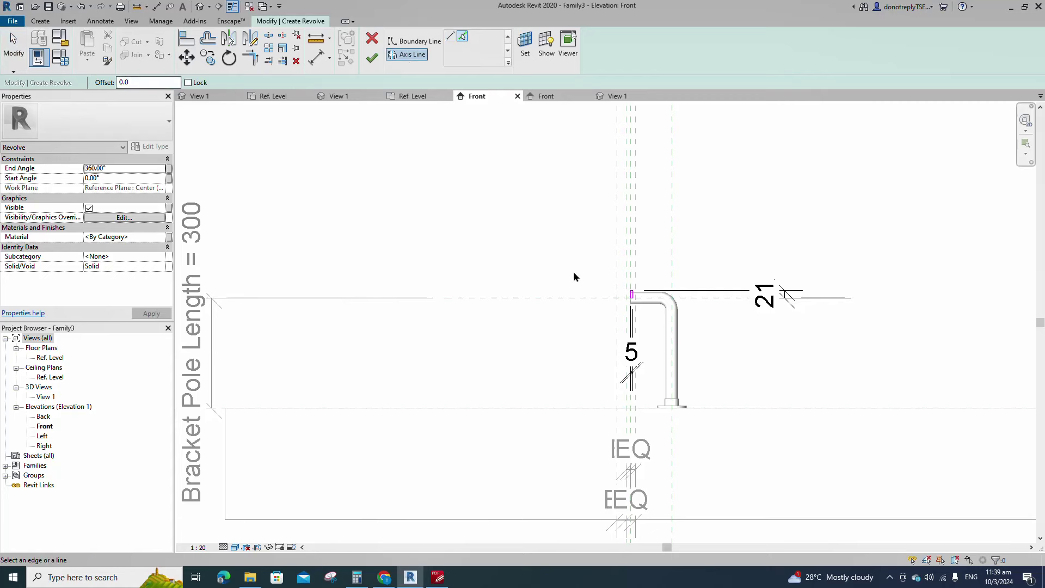
{"action": "left_click", "coordinate": [587, 297]}
{"action": "left_click", "coordinate": [372, 57]}
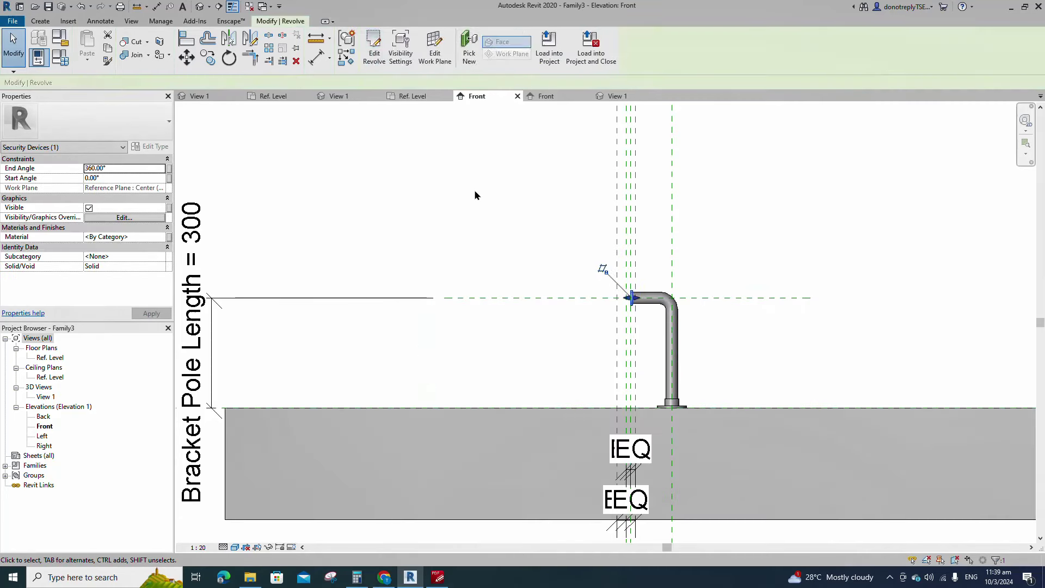
{"action": "scroll", "coordinate": [651, 327], "scroll_direction": "up", "scroll_amount": 4}
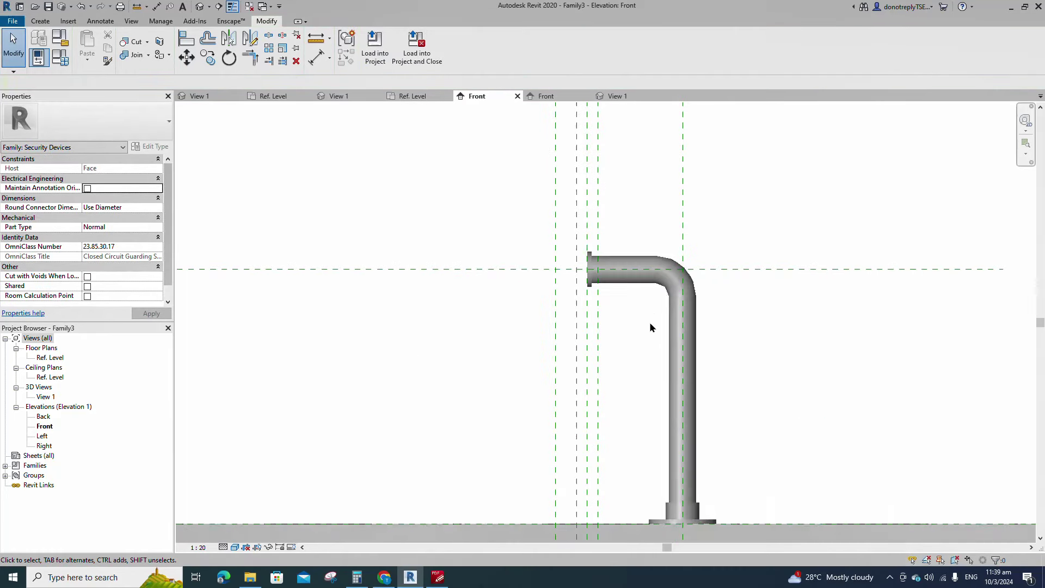
{"action": "left_click", "coordinate": [136, 54]}
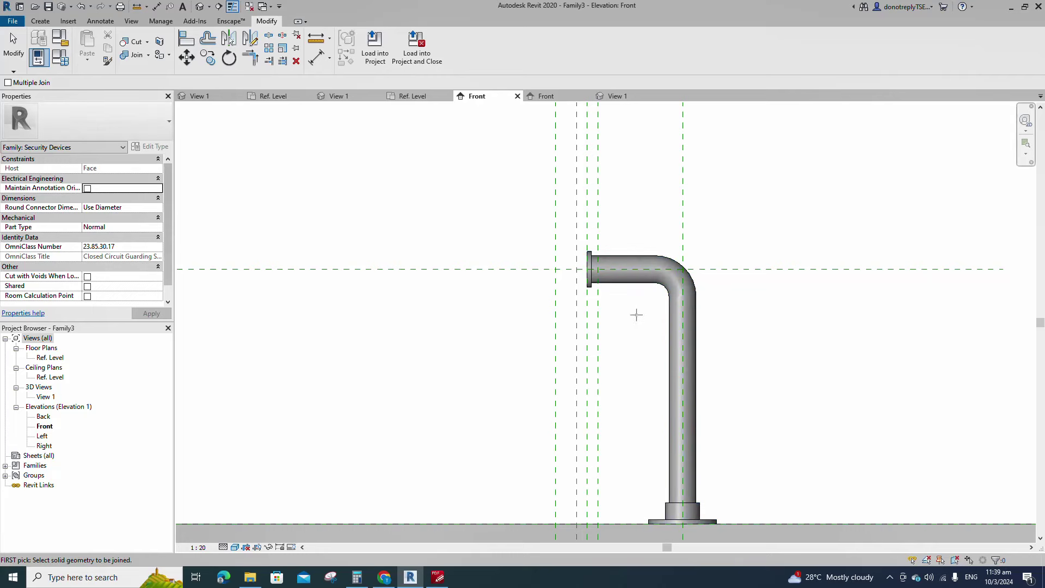
{"action": "key", "text": "Escape"}
{"action": "scroll", "coordinate": [635, 310], "scroll_direction": "down", "scroll_amount": 3}
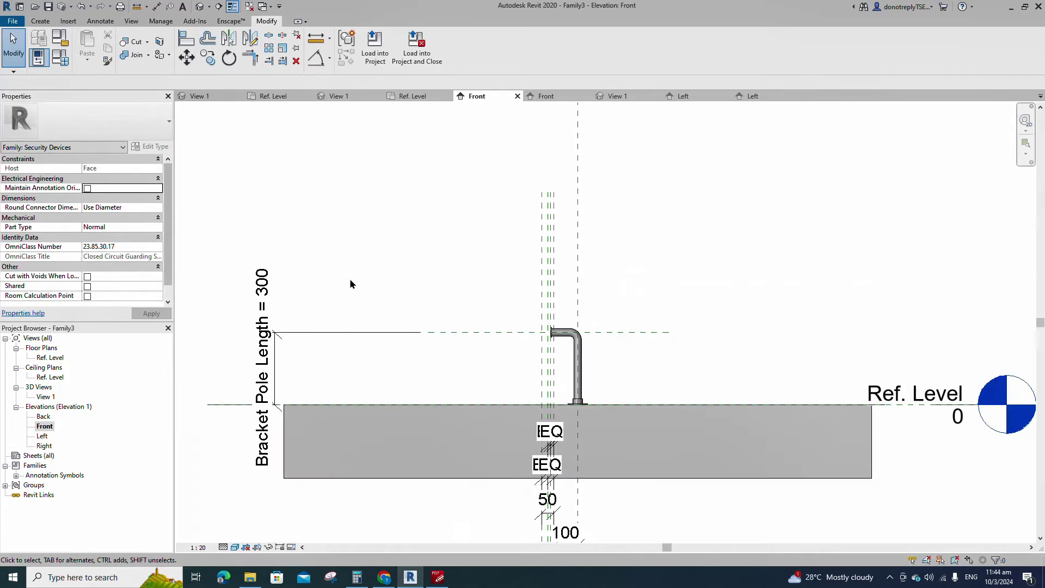
Set the work plane to the vertical reference plane 100 mm from the pole's centre plane and open the Left elevation.
{"action": "left_click", "coordinate": [40, 21]}
{"action": "left_click", "coordinate": [643, 46]}
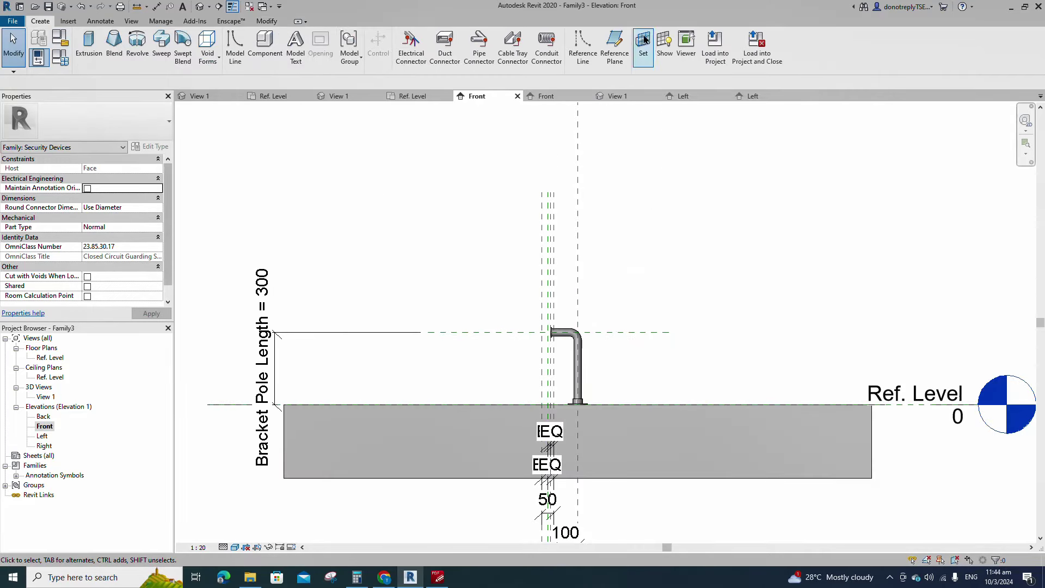
{"action": "left_click", "coordinate": [479, 351]}
{"action": "scroll", "coordinate": [574, 384], "scroll_direction": "up", "scroll_amount": 3}
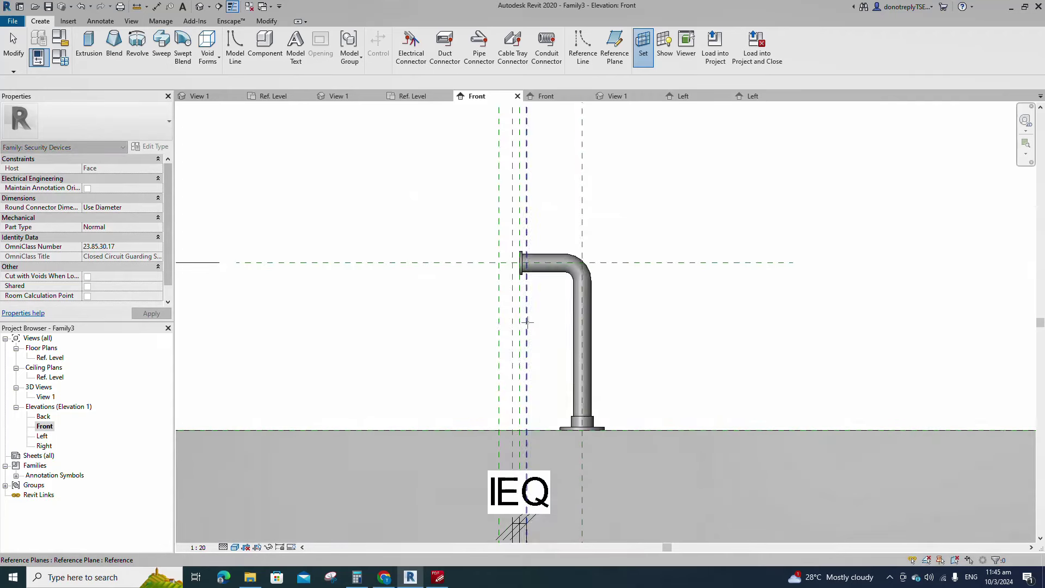
{"action": "left_click", "coordinate": [527, 321]}
{"action": "left_click", "coordinate": [513, 396]}
{"action": "scroll", "coordinate": [521, 440], "scroll_direction": "down", "scroll_amount": 2}
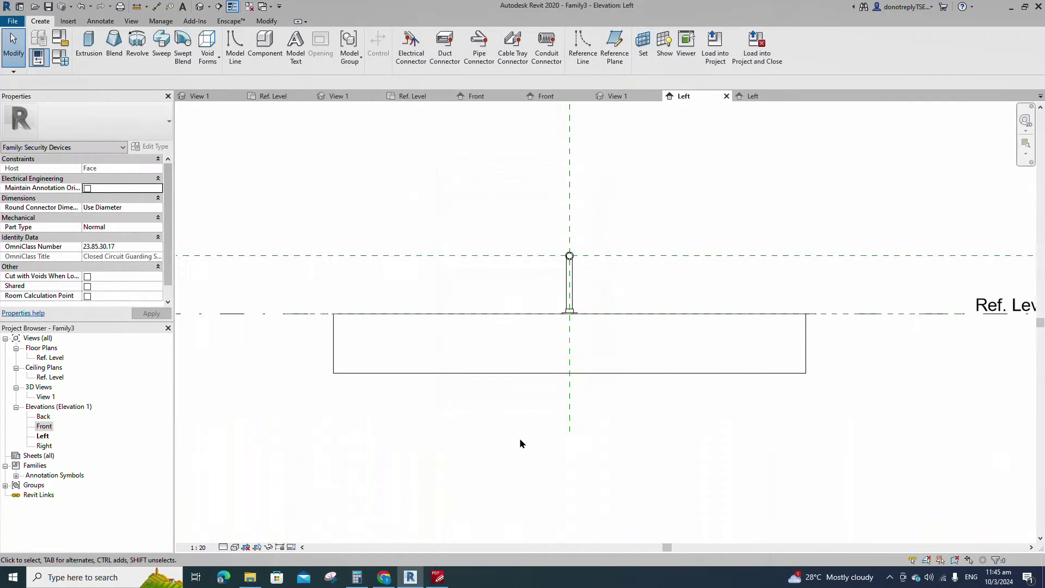
Draw a reference line about 860 mm long from the pole arm's centre, rising at 45° toward the upper left.
{"action": "left_click", "coordinate": [580, 49]}
{"action": "scroll", "coordinate": [579, 279], "scroll_direction": "up", "scroll_amount": 8}
{"action": "left_click", "coordinate": [527, 286]}
{"action": "scroll", "coordinate": [555, 286], "scroll_direction": "down", "scroll_amount": 3}
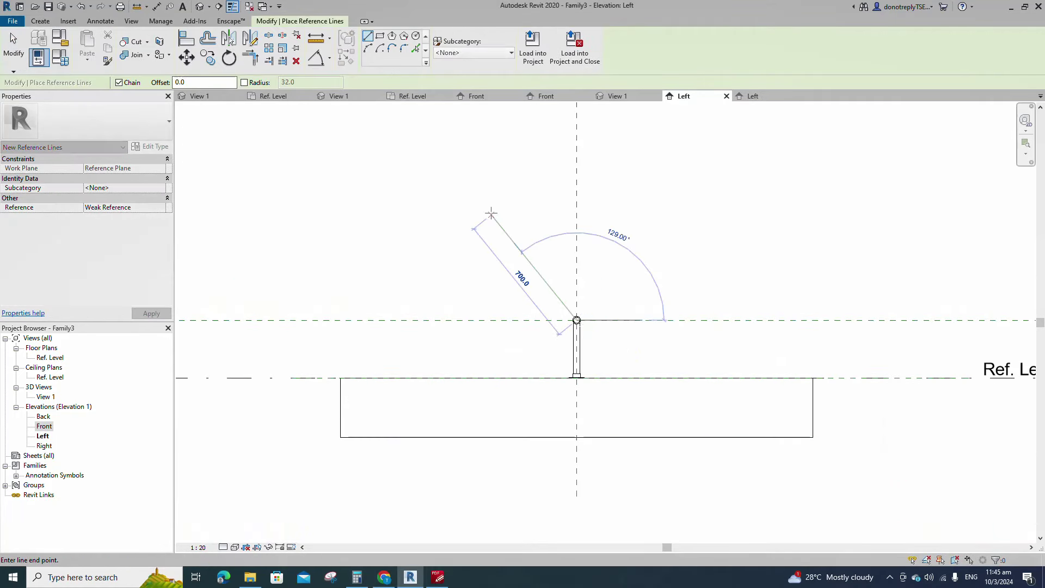
{"action": "left_click", "coordinate": [456, 203]}
{"action": "key", "text": "Escape"}
{"action": "key", "text": "Escape"}
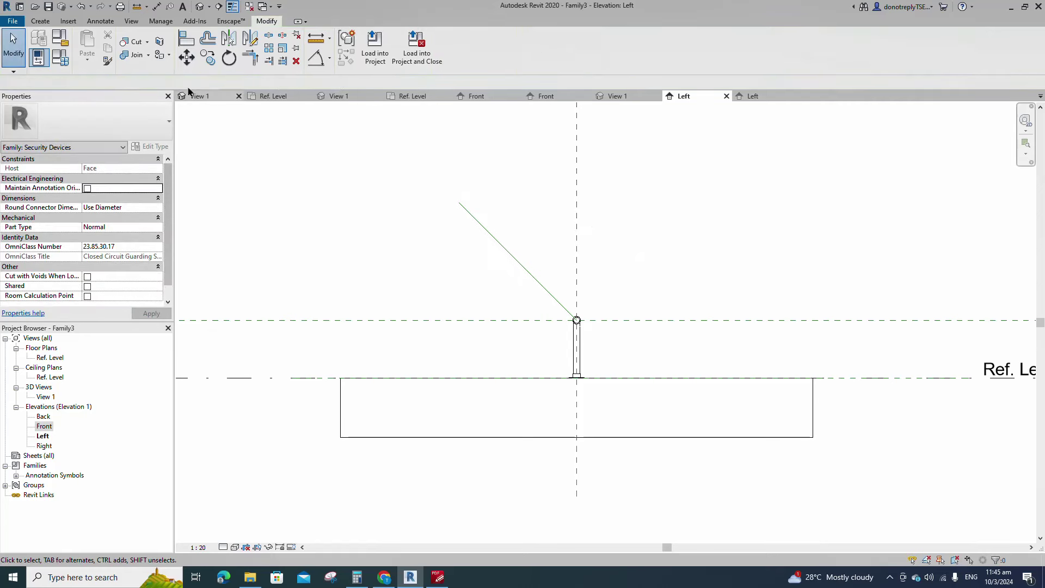
Align the angled reference line's lower endpoint to the vertical and horizontal reference planes through the pole arm's centre and lock it.
{"action": "key", "text": "a"}
{"action": "key", "text": "l"}
{"action": "scroll", "coordinate": [582, 333], "scroll_direction": "up", "scroll_amount": 2}
{"action": "scroll", "coordinate": [581, 331], "scroll_direction": "up", "scroll_amount": 2}
{"action": "left_click", "coordinate": [567, 301]}
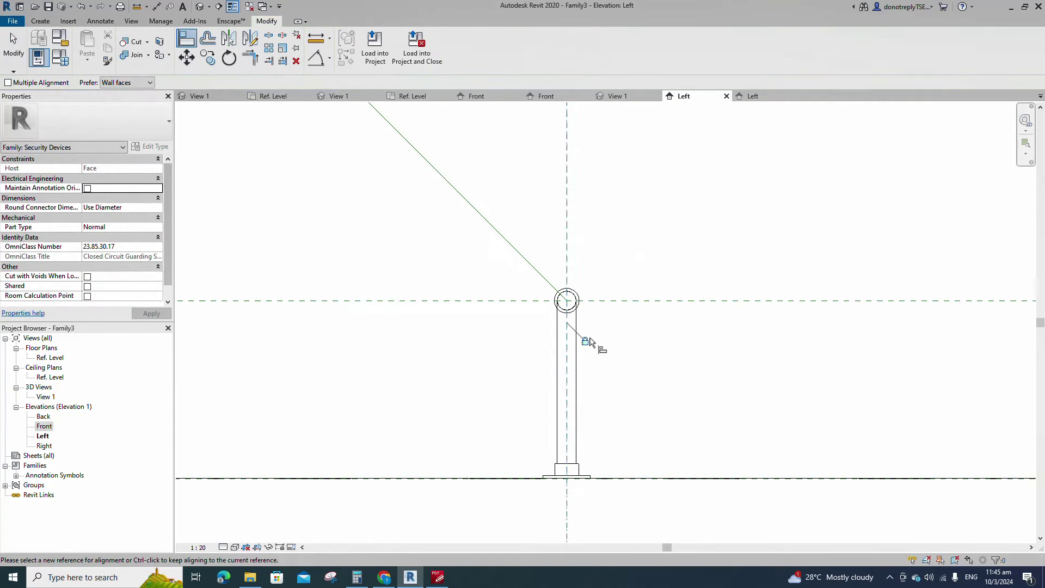
{"action": "left_click", "coordinate": [601, 301]}
{"action": "left_click", "coordinate": [567, 301]}
{"action": "scroll", "coordinate": [667, 356], "scroll_direction": "down", "scroll_amount": 2}
{"action": "key", "text": "Escape"}
{"action": "key", "text": "Escape"}
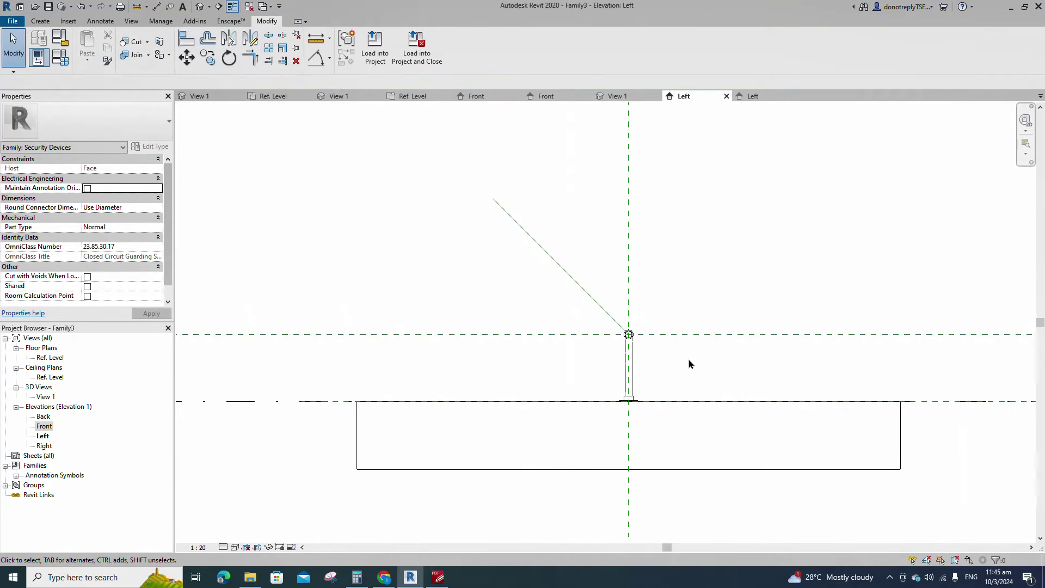
Place an angular dimension between the horizontal reference plane and the angled reference line.
{"action": "left_click", "coordinate": [317, 59]}
{"action": "left_click", "coordinate": [488, 335]}
{"action": "left_click", "coordinate": [557, 263]}
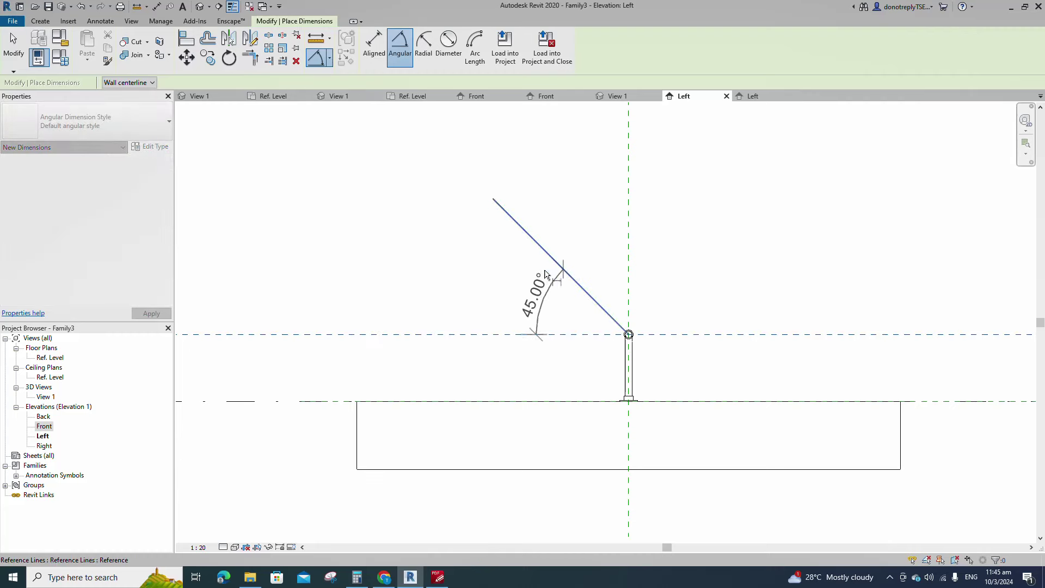
{"action": "left_click", "coordinate": [463, 265]}
Label the angular dimension with a new instance family parameter named Horizontal Adjustment.
{"action": "left_click", "coordinate": [578, 314]}
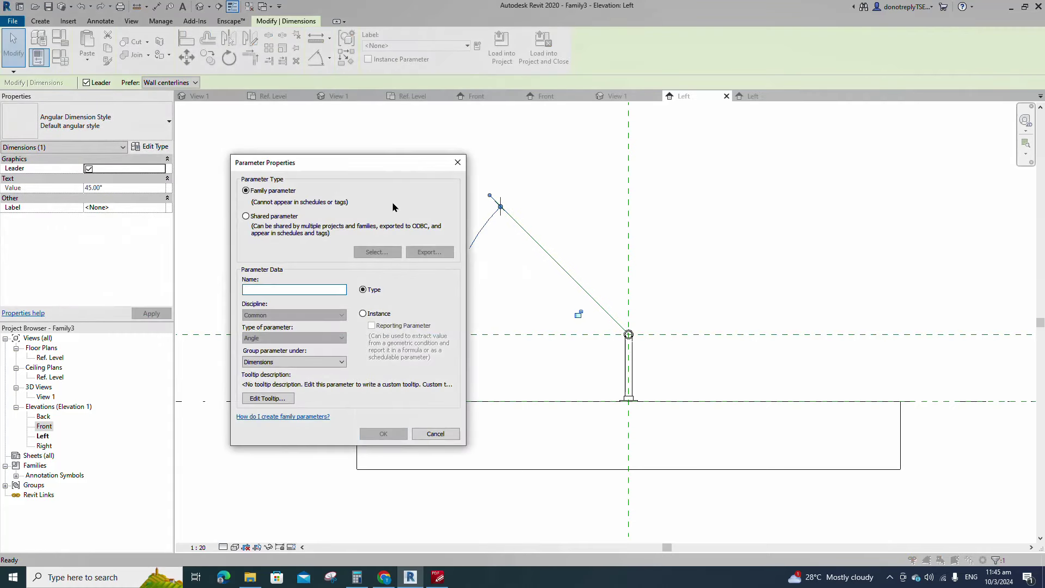
{"action": "type", "text": "Horizontal Adjustment"}
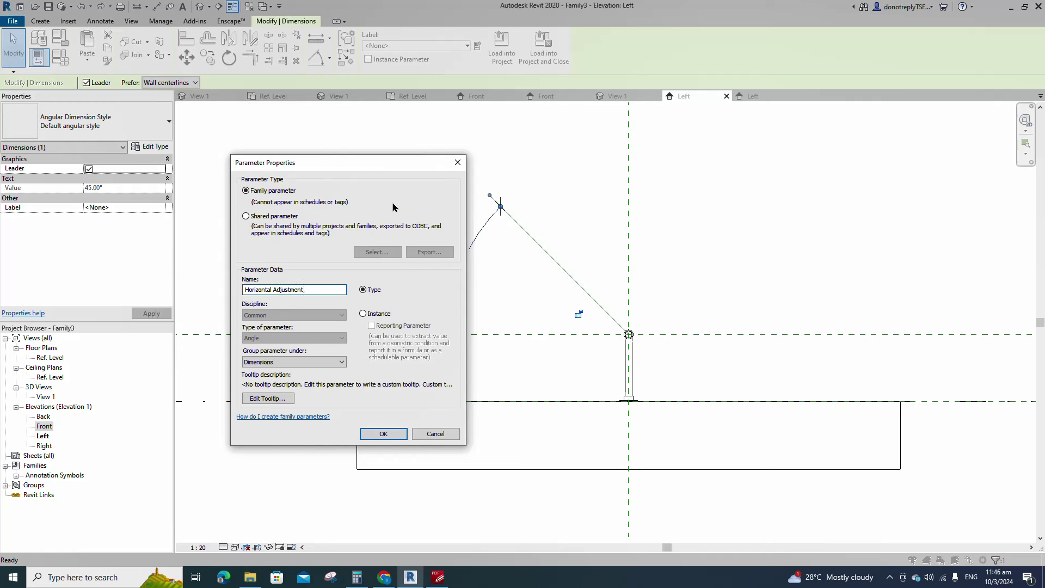
{"action": "left_click", "coordinate": [363, 314]}
{"action": "left_click", "coordinate": [383, 434]}
{"action": "left_click", "coordinate": [398, 303]}
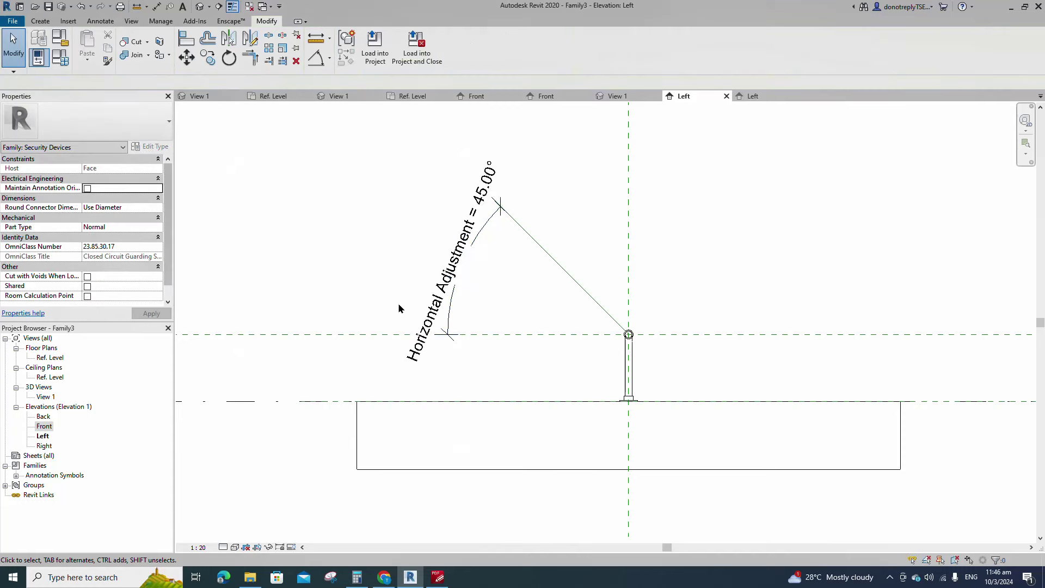
Flex the Horizontal Adjustment parameter in Family Types, applying 0° and 90°.
{"action": "scroll", "coordinate": [397, 303], "scroll_direction": "down", "scroll_amount": 1}
{"action": "middle_click_drag", "start_coordinate": [261, 263], "coordinate": [350, 263]}
{"action": "left_click", "coordinate": [58, 57]}
{"action": "left_click", "coordinate": [178, 210]}
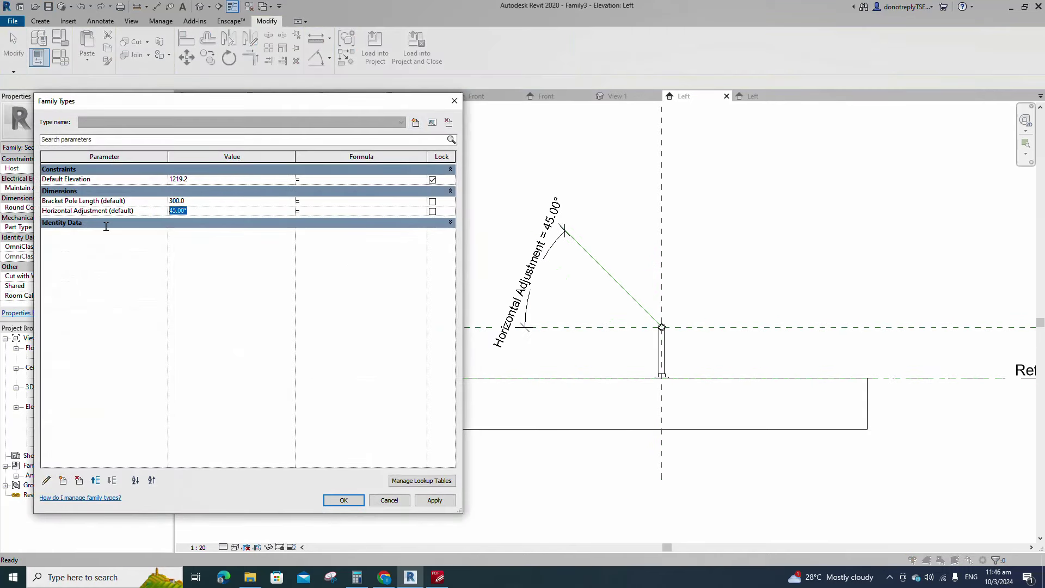
{"action": "left_click", "coordinate": [435, 500]}
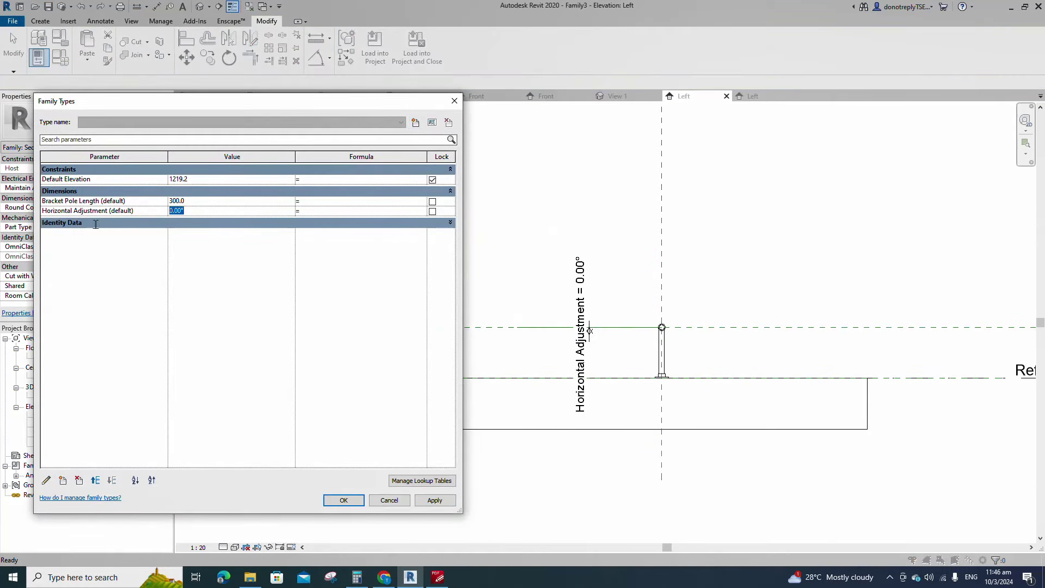
{"action": "left_click", "coordinate": [446, 505]}
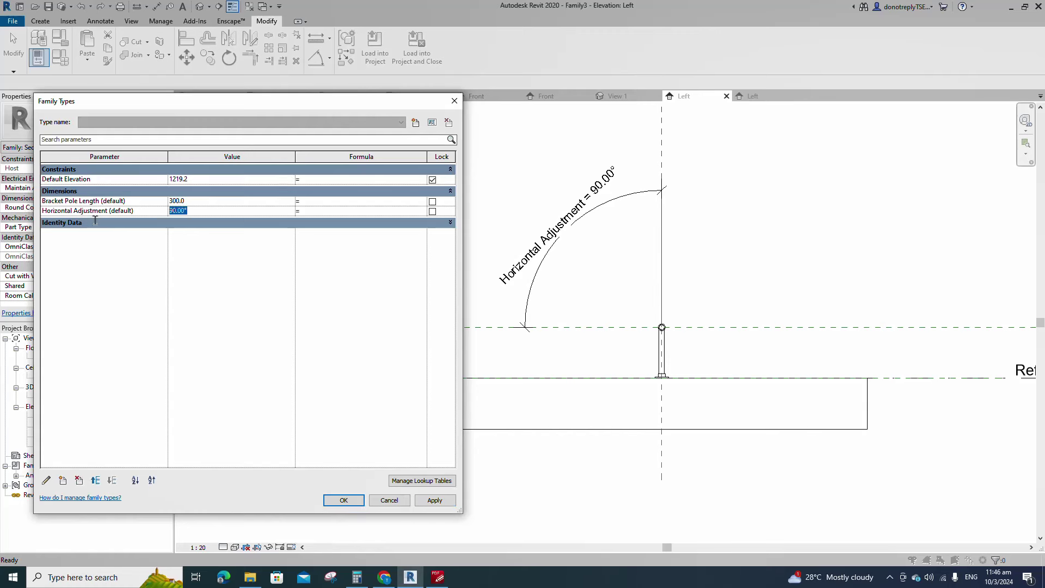
Flex Horizontal Adjustment at 135° and 180°, restore it to 45° and close Family Types.
{"action": "type", "text": "135"}
{"action": "left_click", "coordinate": [438, 501]}
{"action": "left_click", "coordinate": [180, 210]}
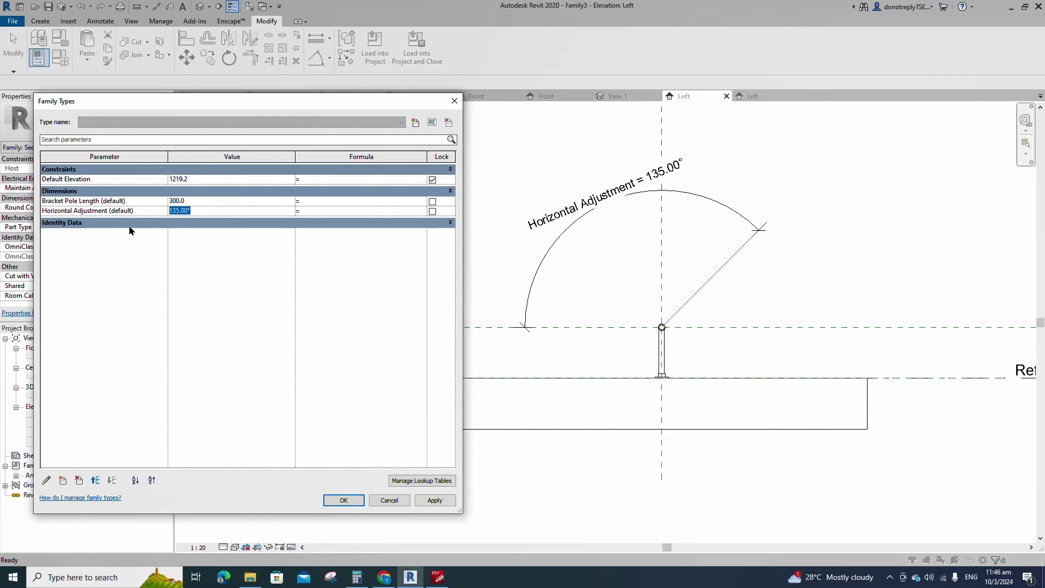
{"action": "type", "text": "180"}
{"action": "left_click", "coordinate": [435, 500]}
{"action": "left_click", "coordinate": [180, 211]}
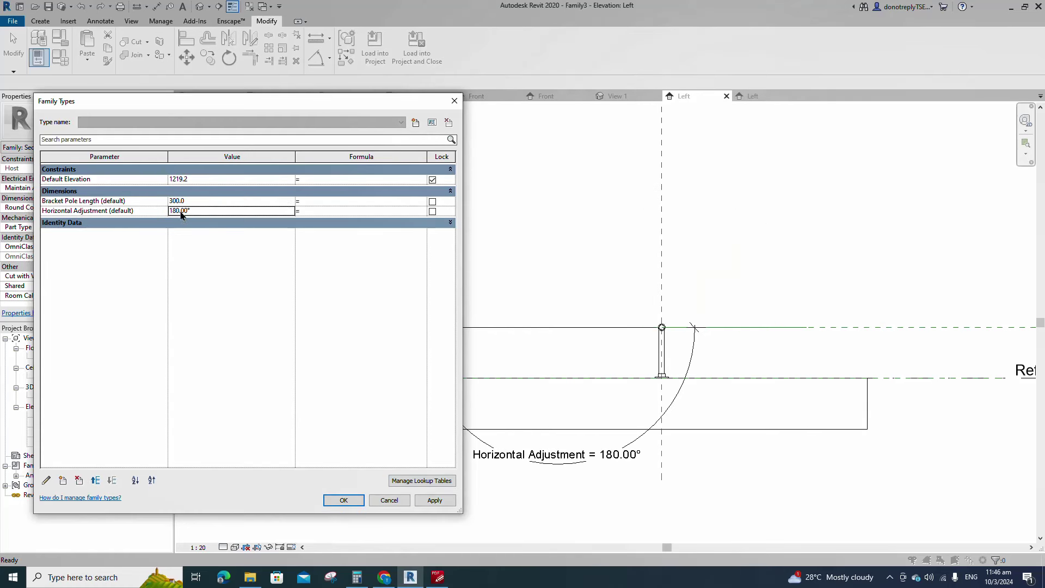
{"action": "left_click", "coordinate": [434, 500]}
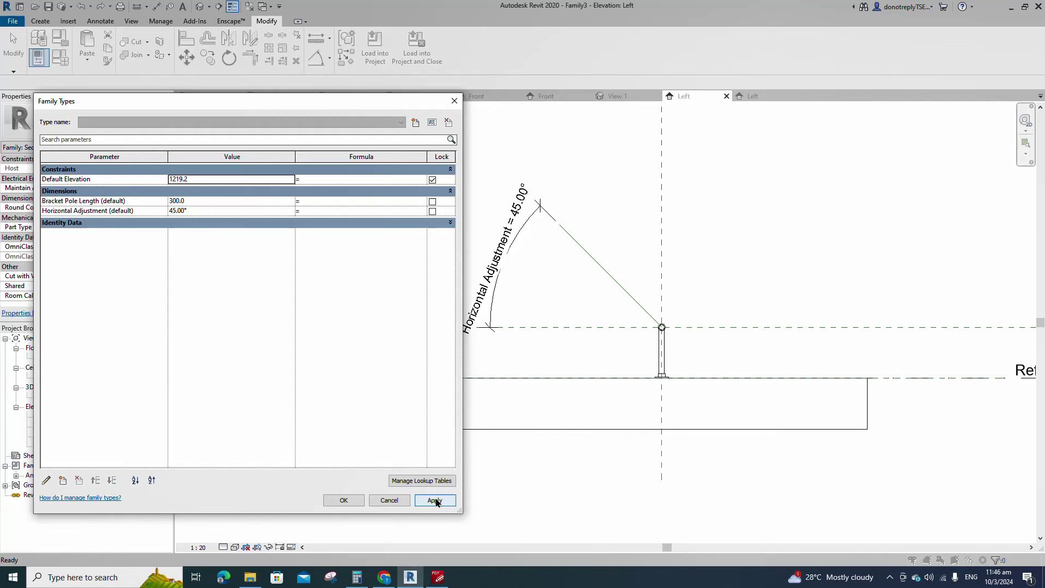
{"action": "left_click", "coordinate": [343, 500]}
Mirror the angled reference line about the vertical centre plane and make the angular dimension between the two lines permanent.
{"action": "left_click", "coordinate": [594, 266]}
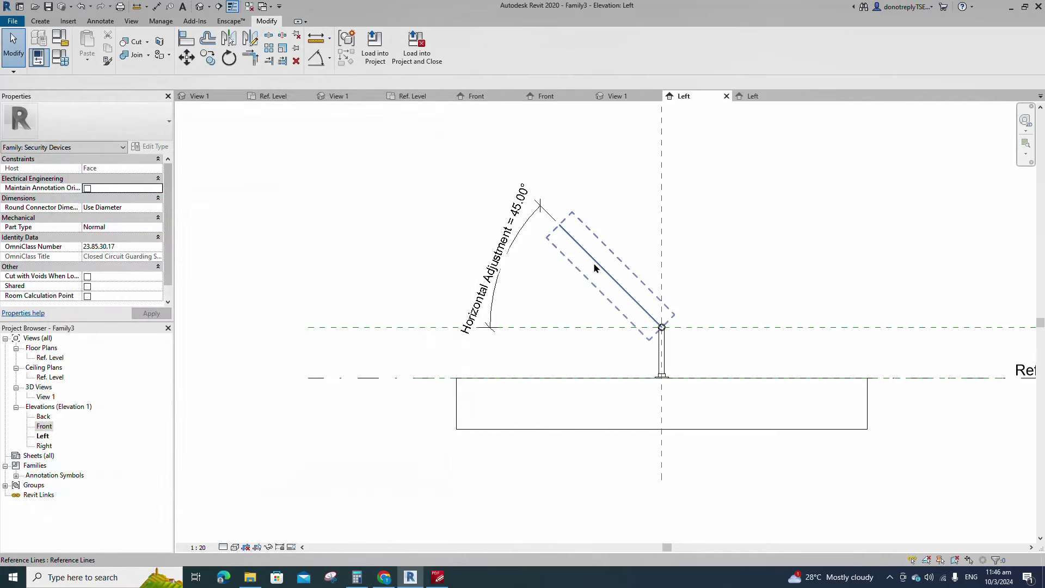
{"action": "left_click", "coordinate": [229, 38]}
{"action": "left_click", "coordinate": [661, 172]}
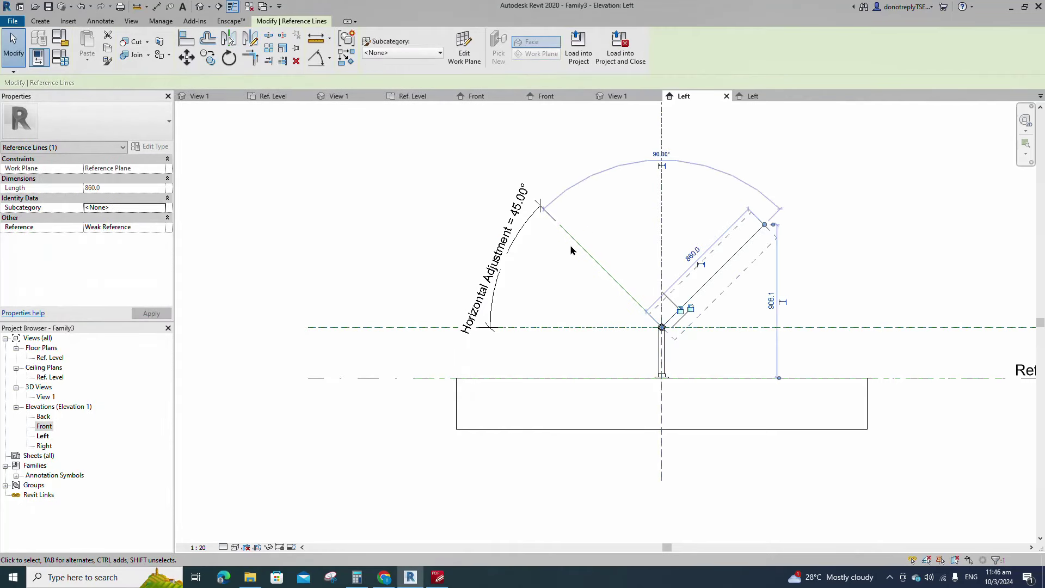
{"action": "left_click", "coordinate": [662, 165]}
{"action": "left_click", "coordinate": [680, 189]}
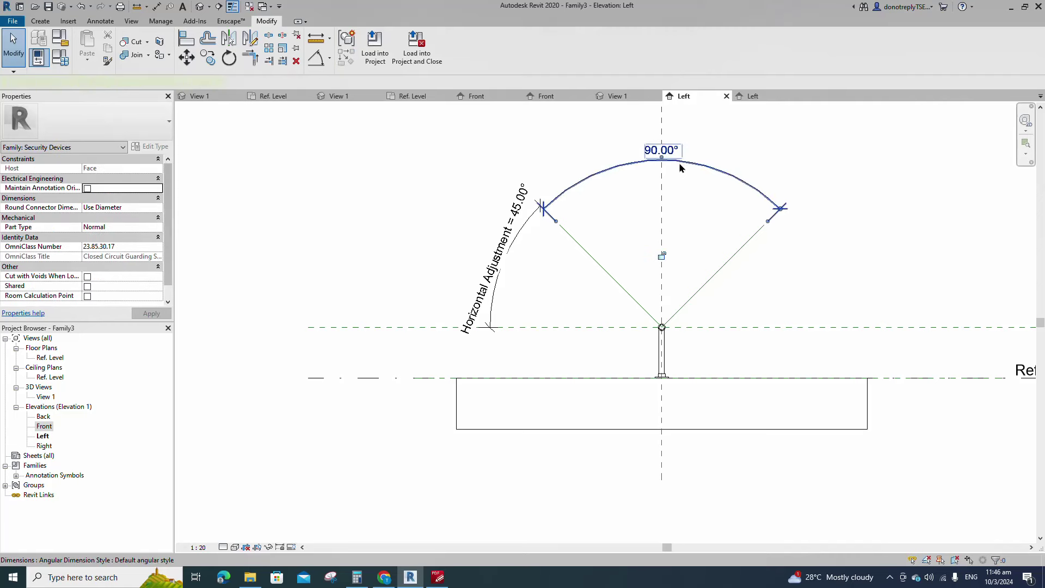
{"action": "left_click", "coordinate": [679, 164]}
{"action": "key", "text": "Escape"}
{"action": "scroll", "coordinate": [524, 239], "scroll_direction": "down", "scroll_amount": 2}
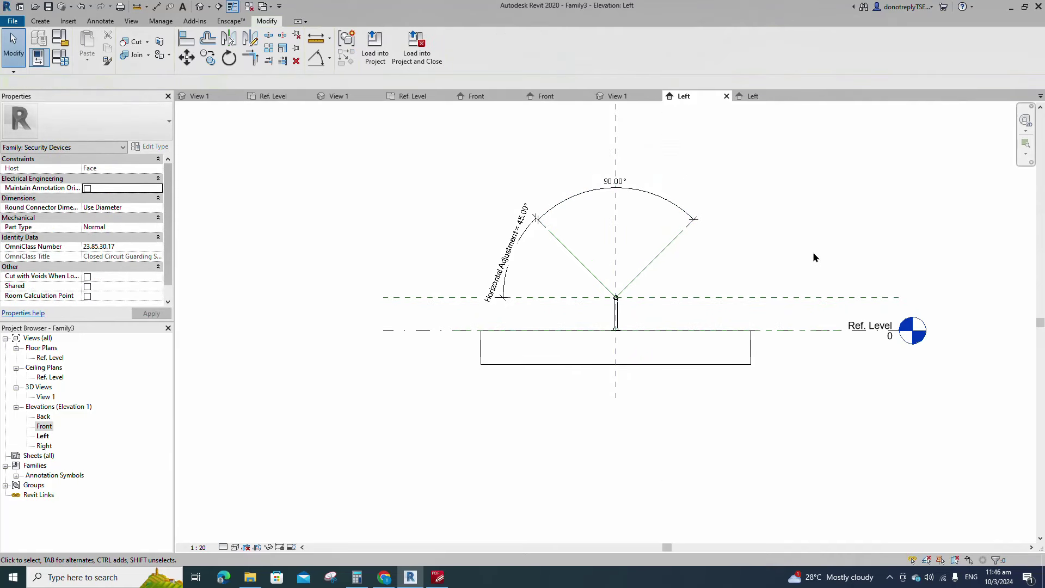
{"action": "scroll", "coordinate": [805, 254], "scroll_direction": "up", "scroll_amount": 2}
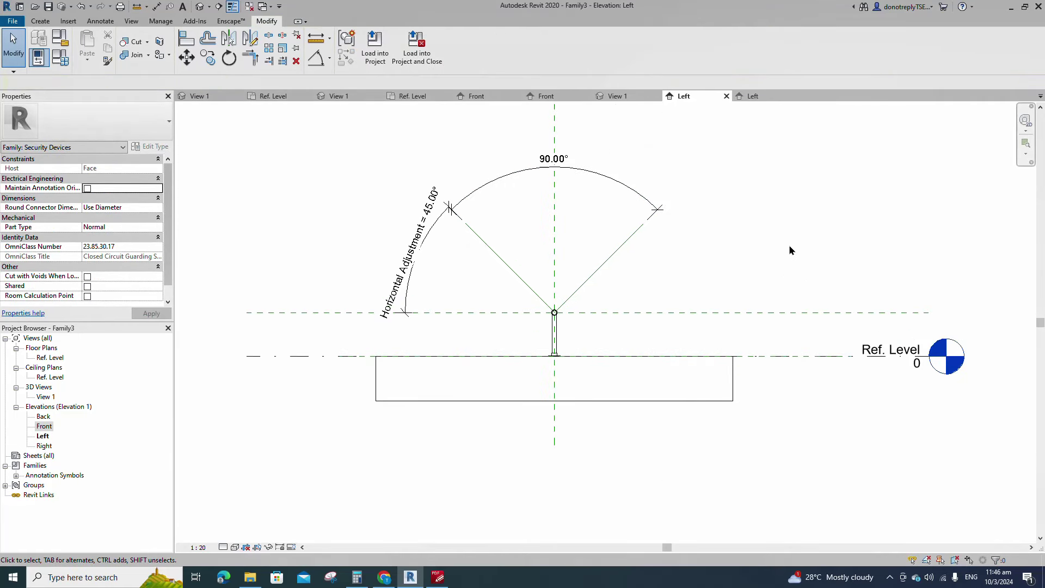
Load the CCTV Camera Body_Vertical Adjustable family into Family3.
{"action": "left_click", "coordinate": [343, 96]}
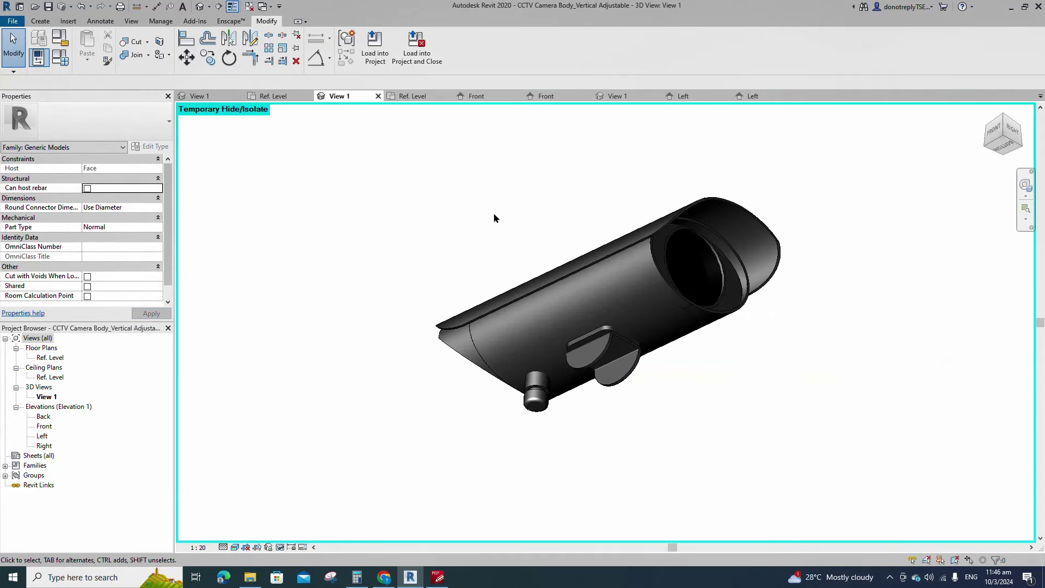
{"action": "left_click", "coordinate": [375, 49]}
{"action": "left_click", "coordinate": [487, 373]}
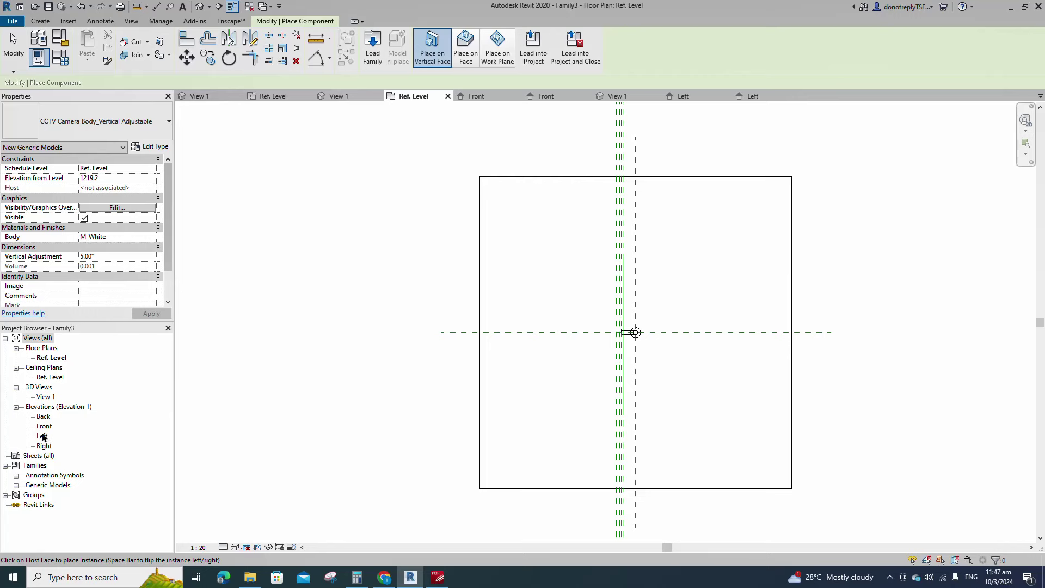
In the Left elevation, place a CCTV Camera Body_Vertical Adjustable component on the work plane along the left angled reference line.
{"action": "double_click", "coordinate": [44, 436]}
{"action": "left_click", "coordinate": [16, 484]}
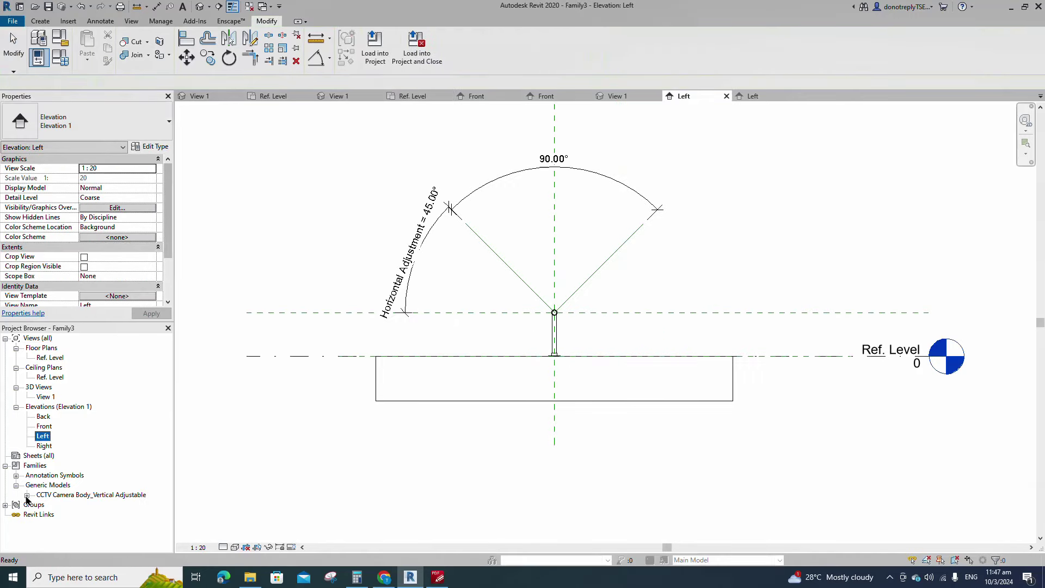
{"action": "left_click", "coordinate": [27, 494]}
{"action": "left_click_drag", "start_coordinate": [78, 505], "coordinate": [555, 375]}
{"action": "scroll", "coordinate": [525, 285], "scroll_direction": "up", "scroll_amount": 2}
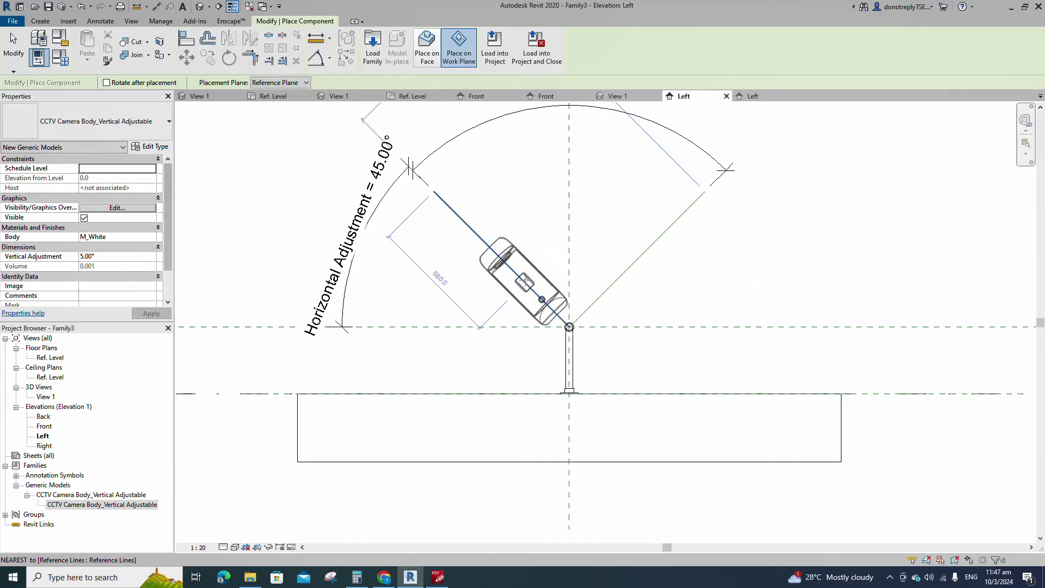
{"action": "left_click", "coordinate": [523, 281]}
{"action": "key", "text": "Escape"}
{"action": "key", "text": "Escape"}
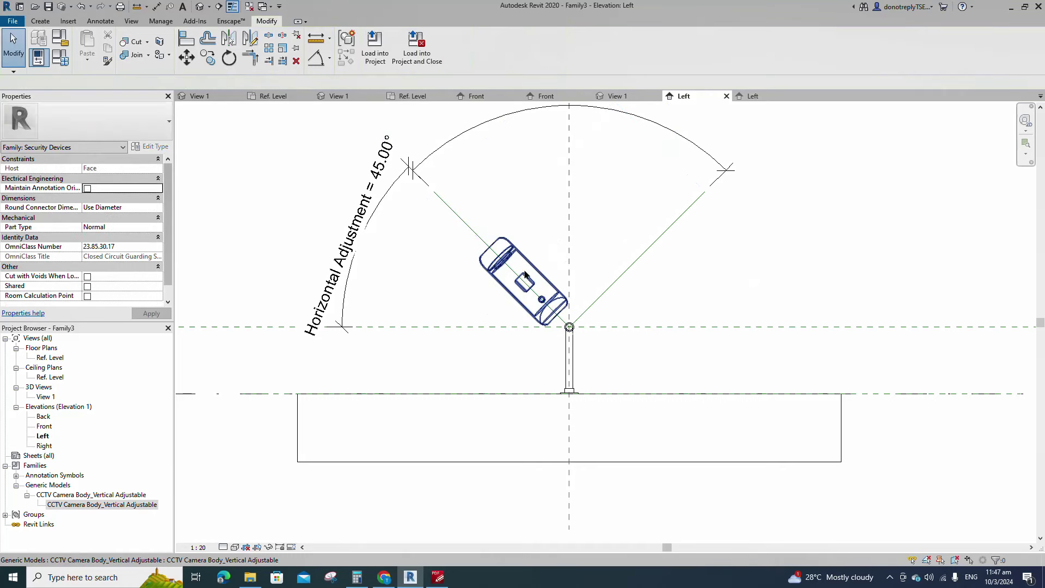
Change the camera body's work plane by picking the left angled reference line as its plane.
{"action": "left_click", "coordinate": [533, 278]}
{"action": "scroll", "coordinate": [815, 256], "scroll_direction": "down", "scroll_amount": 2}
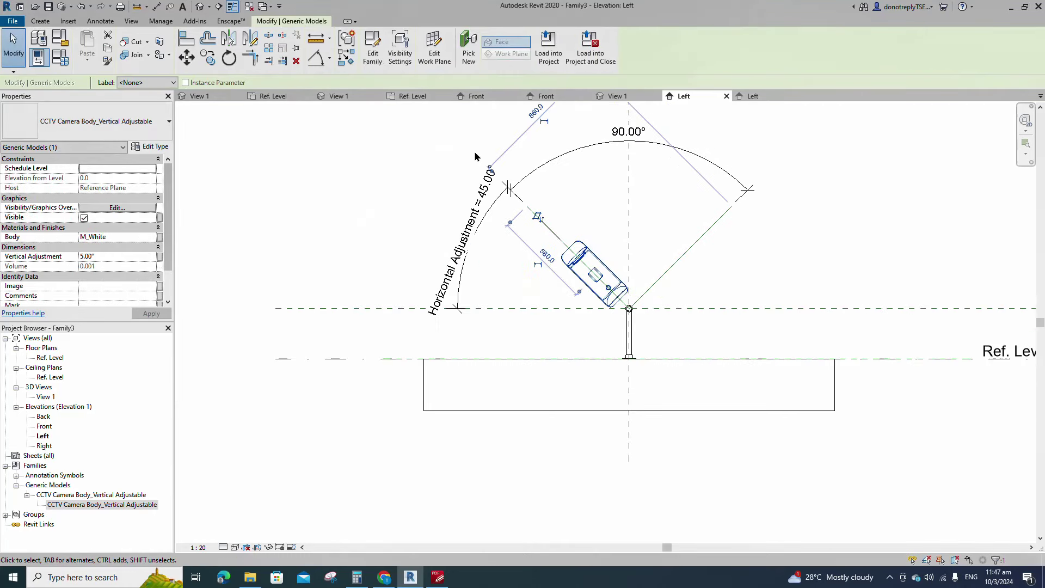
{"action": "left_click", "coordinate": [434, 46]}
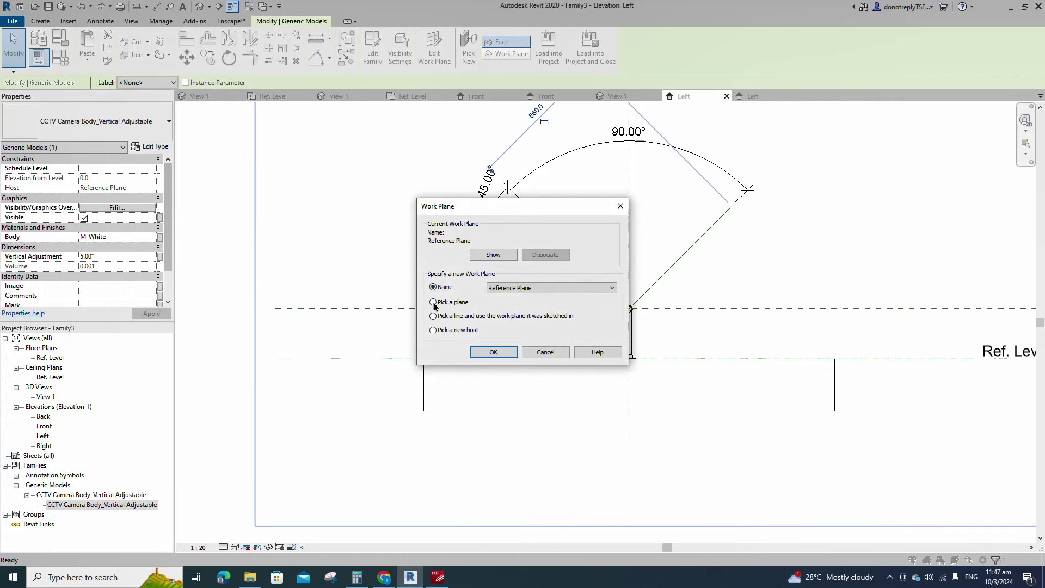
{"action": "left_click", "coordinate": [483, 357]}
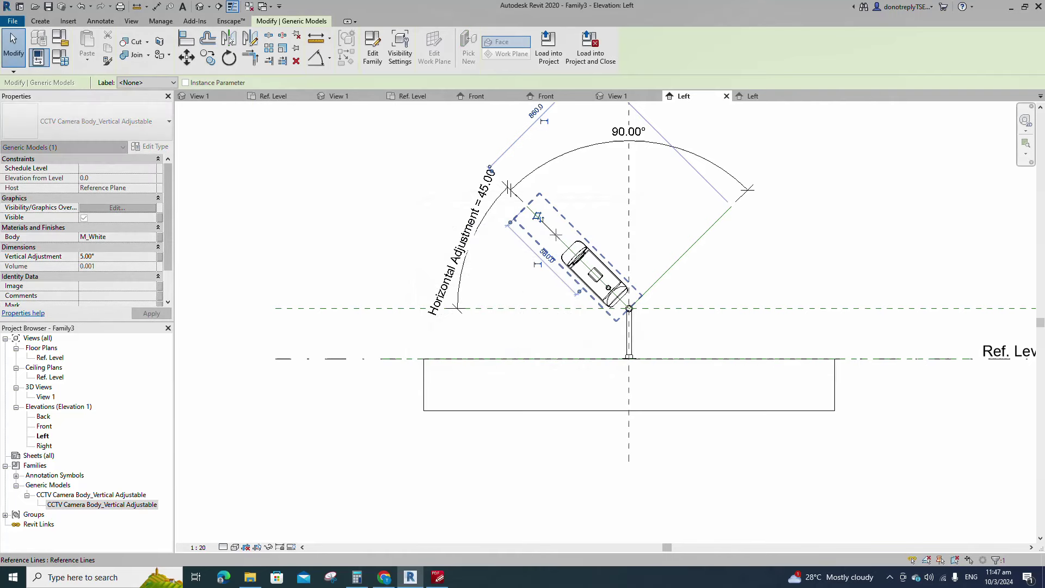
{"action": "left_click", "coordinate": [556, 234]}
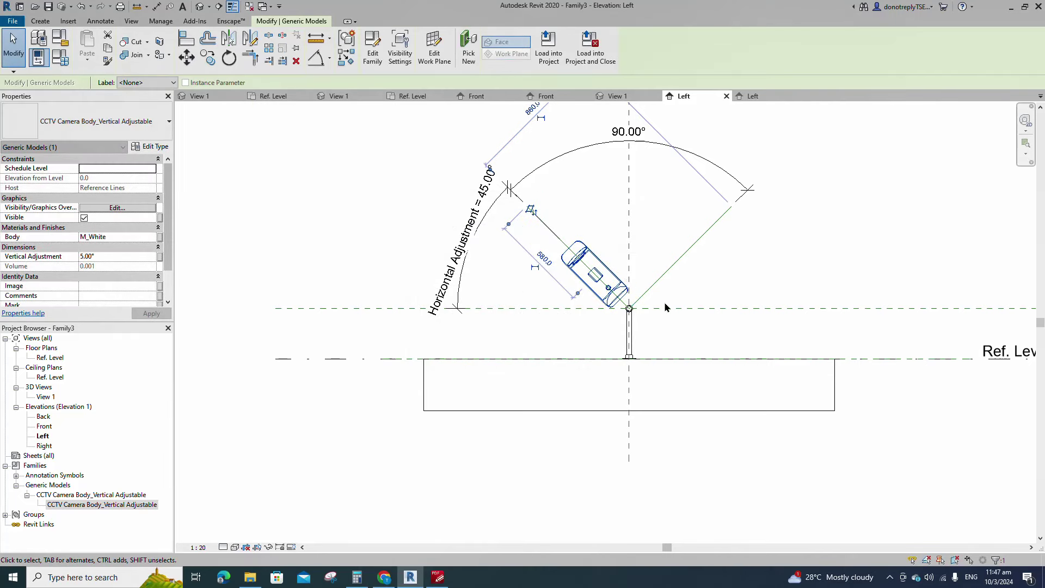
{"action": "scroll", "coordinate": [723, 294], "scroll_direction": "up", "scroll_amount": 1}
{"action": "left_click", "coordinate": [720, 292]}
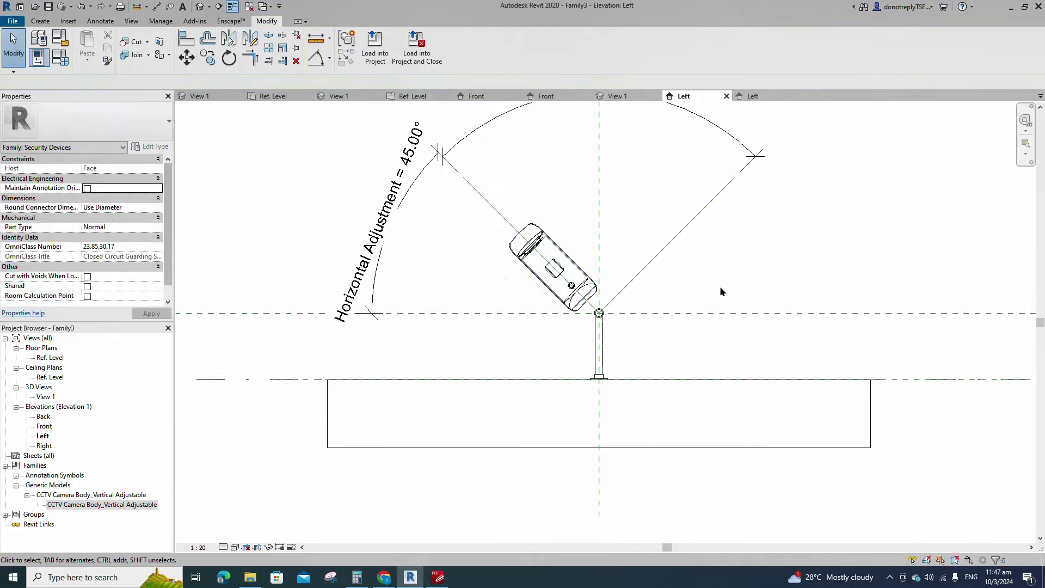
Align the camera body's centre to the mirrored reference line and lock the alignment.
{"action": "left_click", "coordinate": [187, 40]}
{"action": "left_click", "coordinate": [675, 239]}
{"action": "left_click", "coordinate": [559, 264]}
{"action": "left_click", "coordinate": [661, 231]}
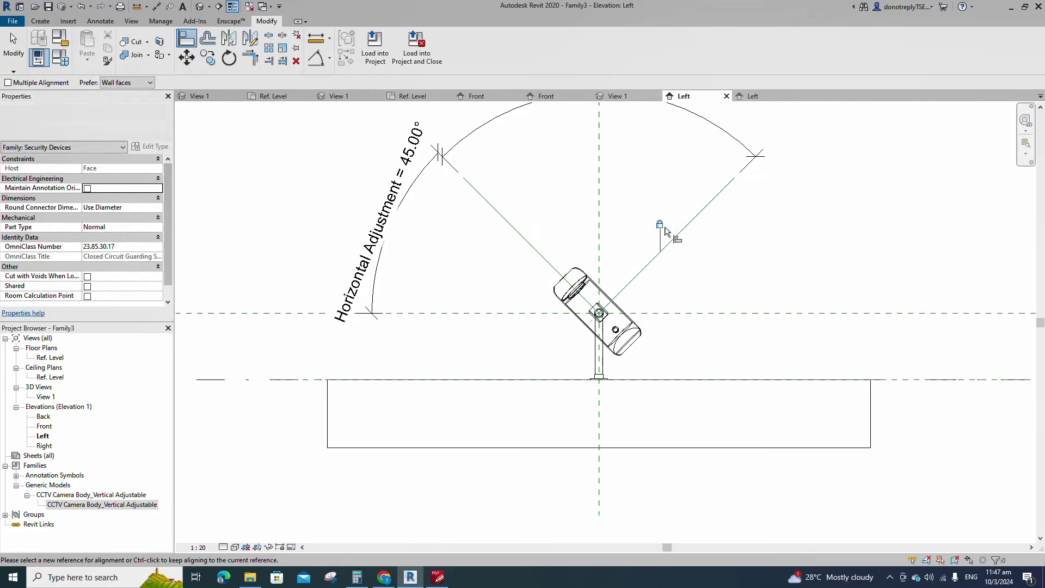
{"action": "key", "text": "Escape"}
{"action": "key", "text": "Escape"}
{"action": "scroll", "coordinate": [780, 278], "scroll_direction": "down", "scroll_amount": 1}
{"action": "scroll", "coordinate": [782, 284], "scroll_direction": "down", "scroll_amount": 2}
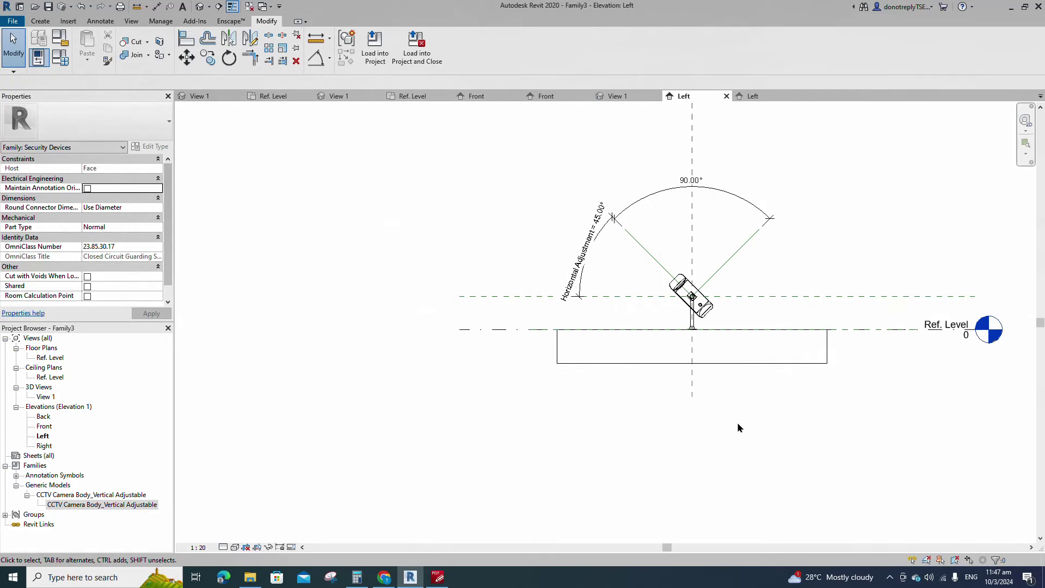
In the 3D view, associate the nested camera body's Body material with a new type family parameter named Body.
{"action": "double_click", "coordinate": [46, 397]}
{"action": "middle_click_drag", "start_coordinate": [538, 465], "coordinate": [530, 400], "text": "shift"}
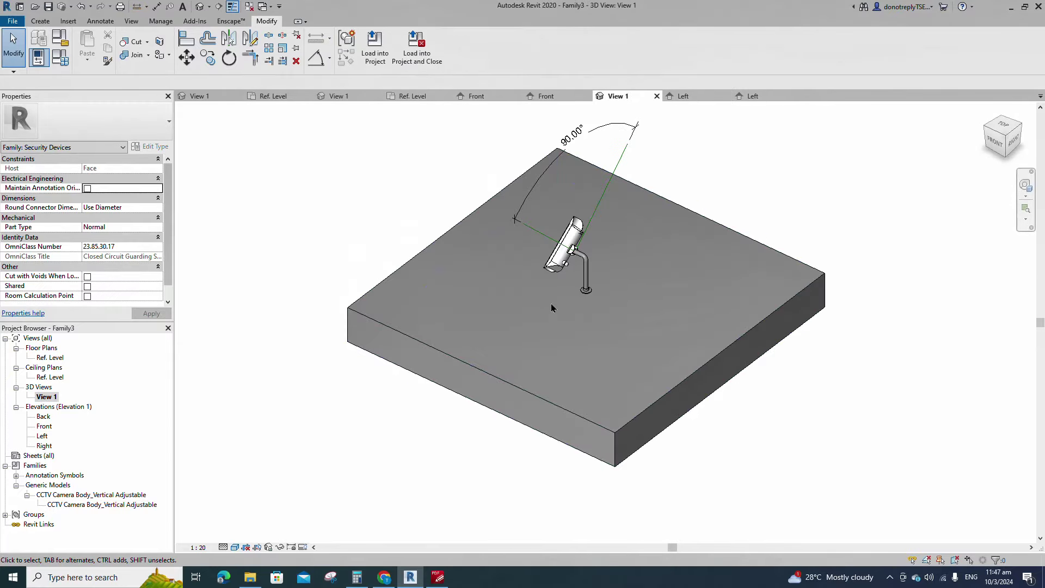
{"action": "scroll", "coordinate": [557, 299], "scroll_direction": "up", "scroll_amount": 8}
{"action": "middle_click_drag", "start_coordinate": [647, 229], "coordinate": [633, 315], "text": "shift"}
{"action": "scroll", "coordinate": [633, 314], "scroll_direction": "down", "scroll_amount": 5}
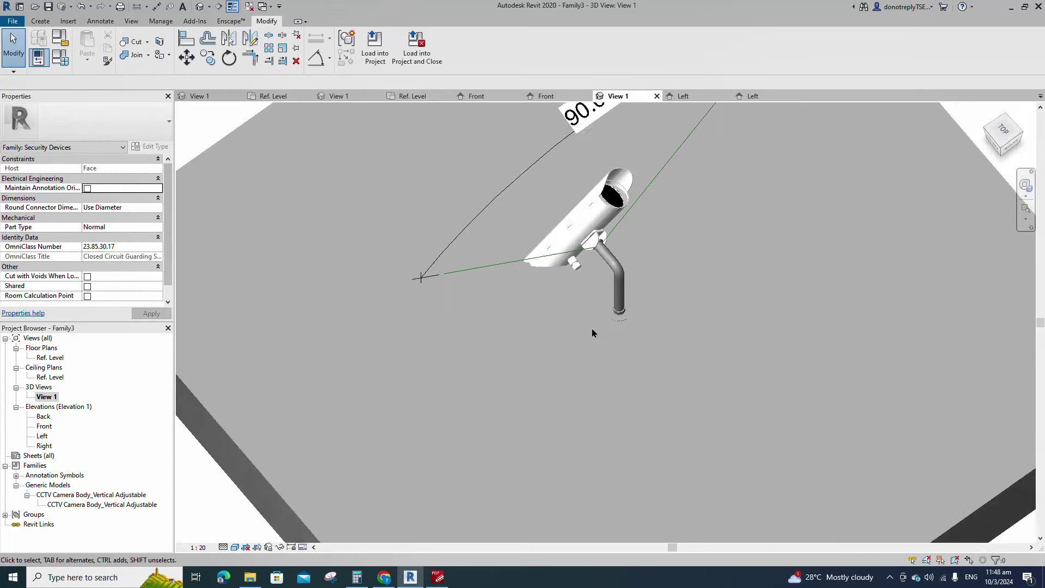
{"action": "left_click", "coordinate": [582, 228]}
{"action": "scroll", "coordinate": [113, 279], "scroll_direction": "down", "scroll_amount": 1}
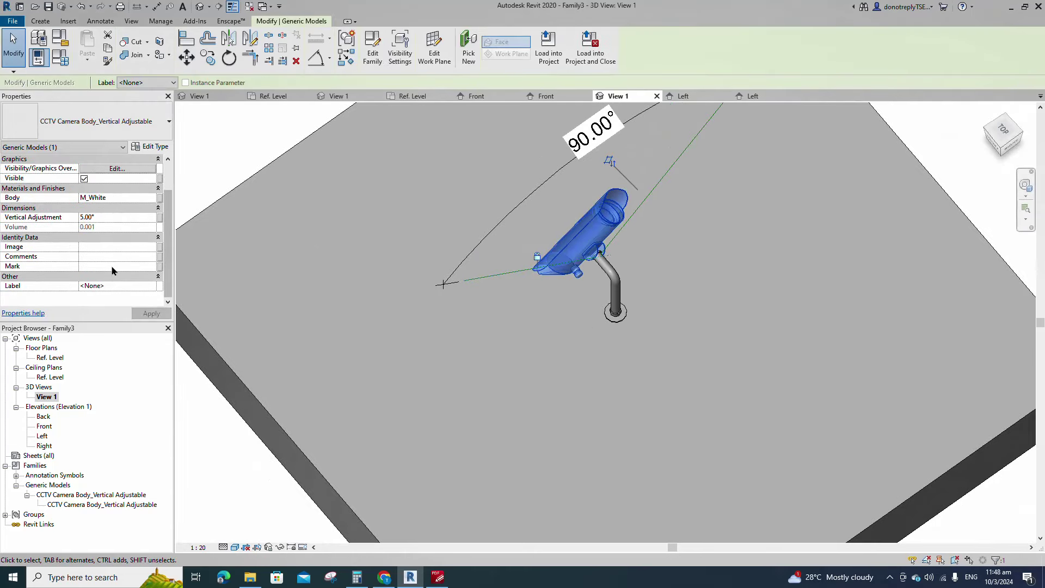
{"action": "left_click", "coordinate": [160, 198]}
{"action": "left_click", "coordinate": [443, 351]}
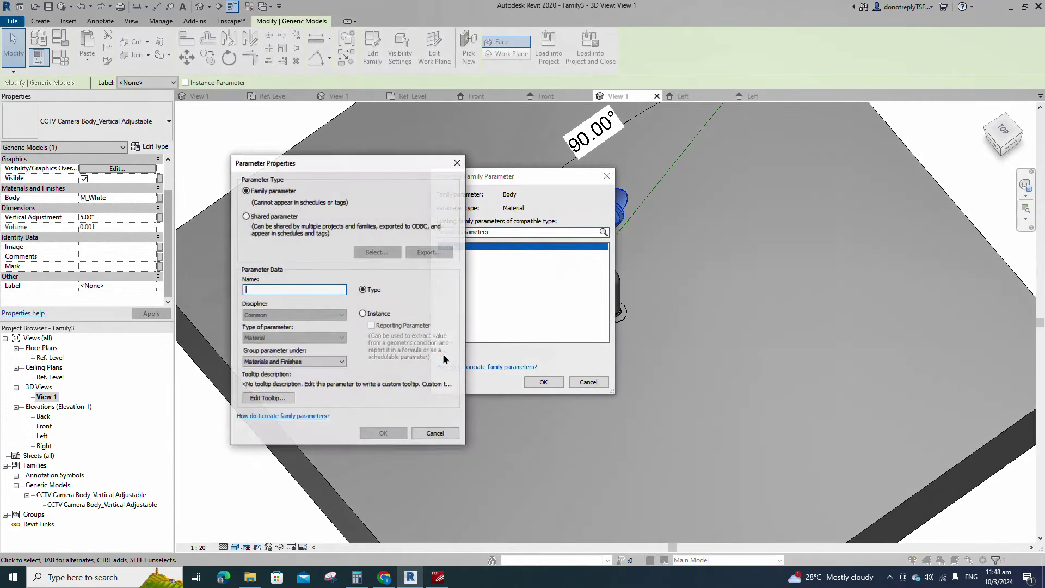
{"action": "type", "text": "Body"}
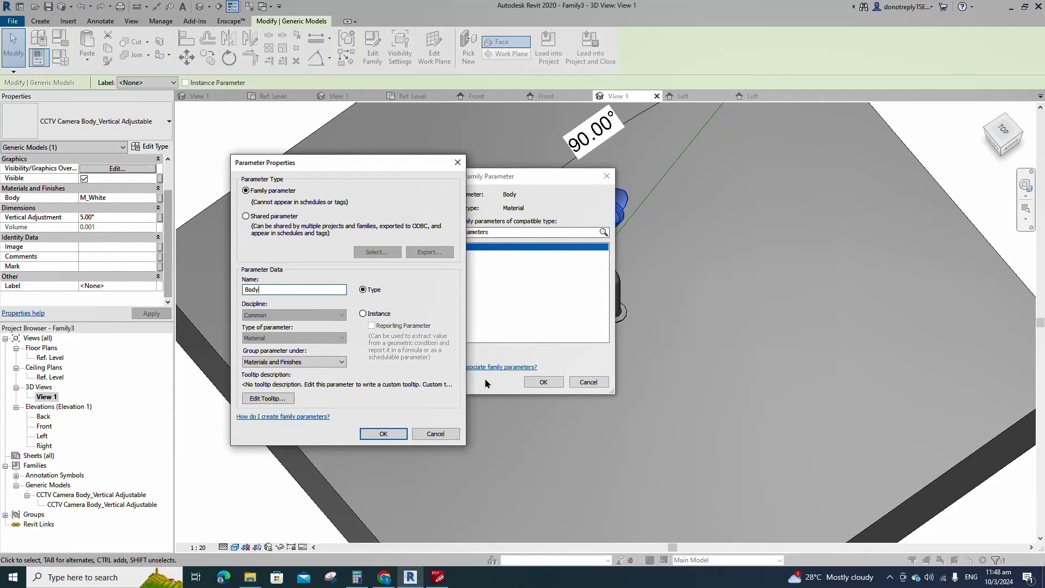
{"action": "left_click", "coordinate": [383, 433]}
{"action": "left_click", "coordinate": [543, 381]}
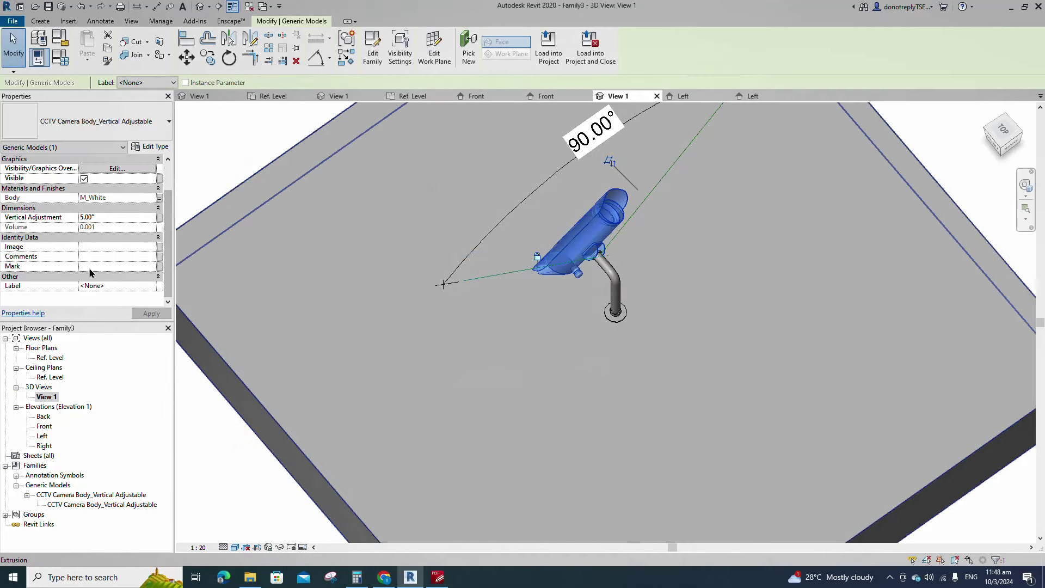
Associate the camera body's Vertical Adjustment angle with a new instance family parameter named Vertical Adjustment.
{"action": "left_click", "coordinate": [160, 217]}
{"action": "left_click", "coordinate": [444, 352]}
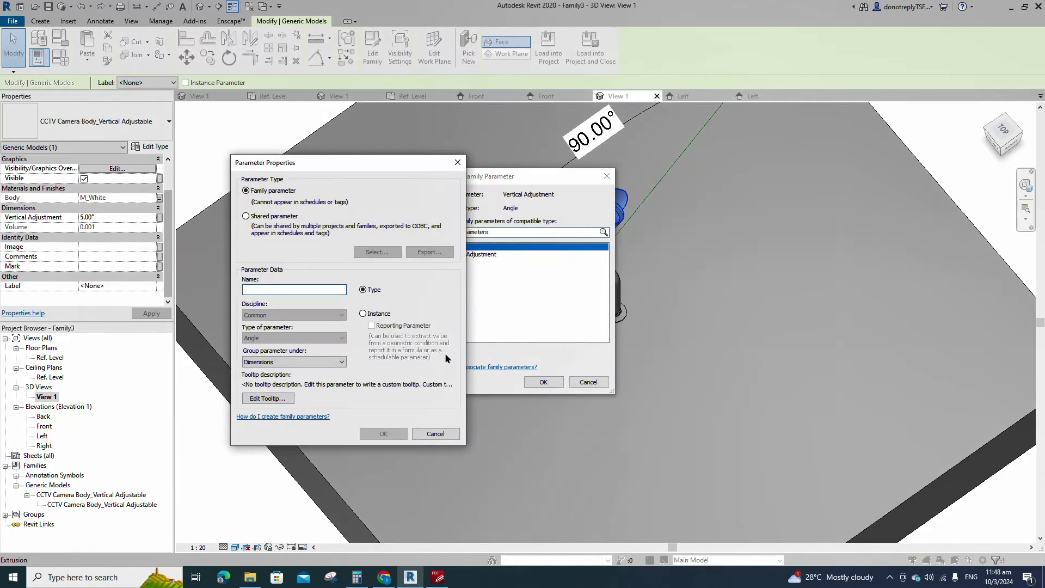
{"action": "type", "text": "Vertical Adjustment"}
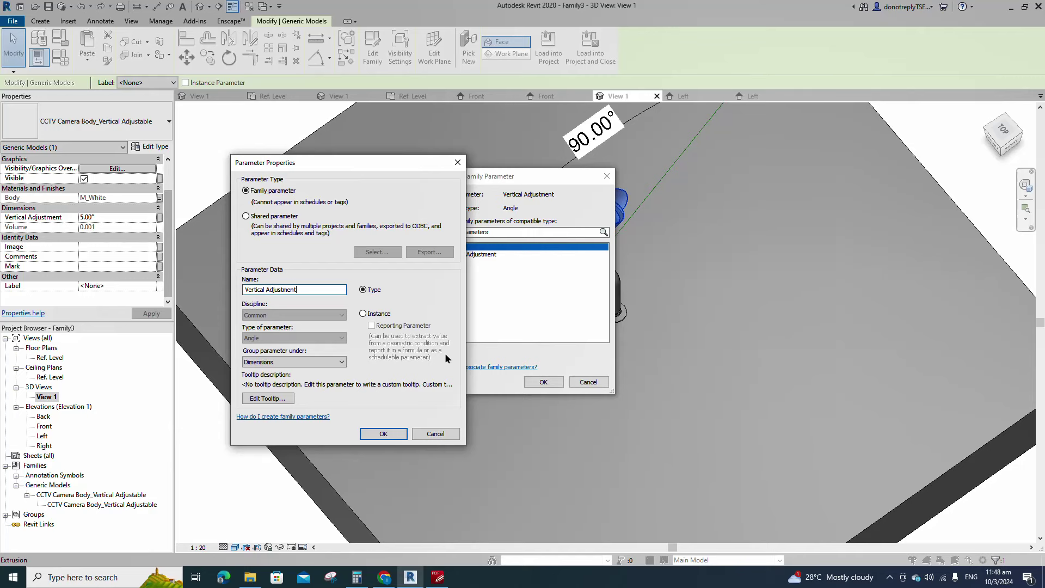
{"action": "left_click", "coordinate": [363, 313]}
{"action": "left_click", "coordinate": [383, 434]}
{"action": "left_click", "coordinate": [543, 381]}
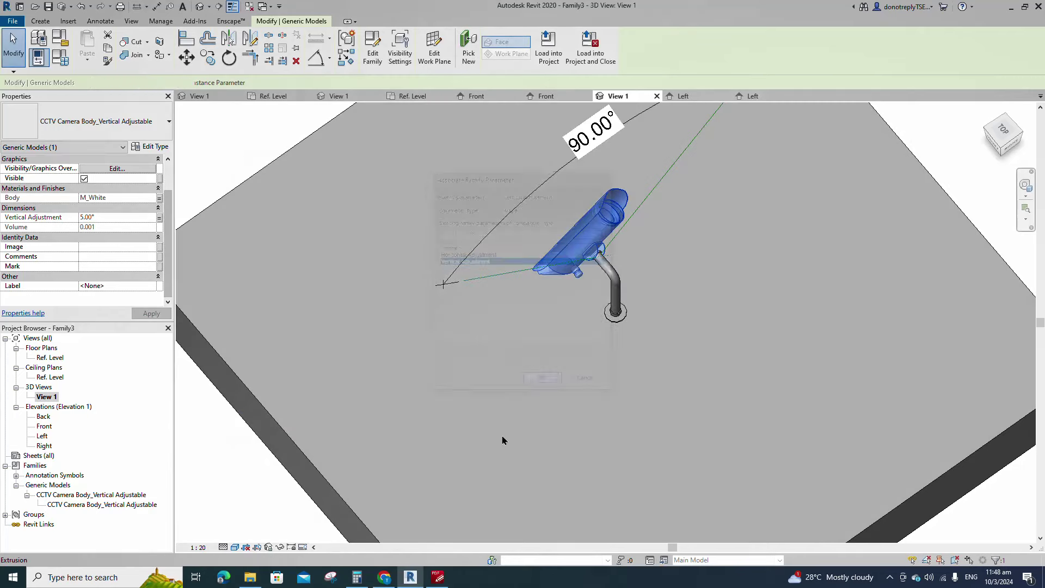
{"action": "scroll", "coordinate": [551, 303], "scroll_direction": "down", "scroll_amount": 3}
{"action": "middle_click_drag", "start_coordinate": [722, 449], "coordinate": [721, 477], "text": "shift"}
{"action": "left_click", "coordinate": [768, 453]}
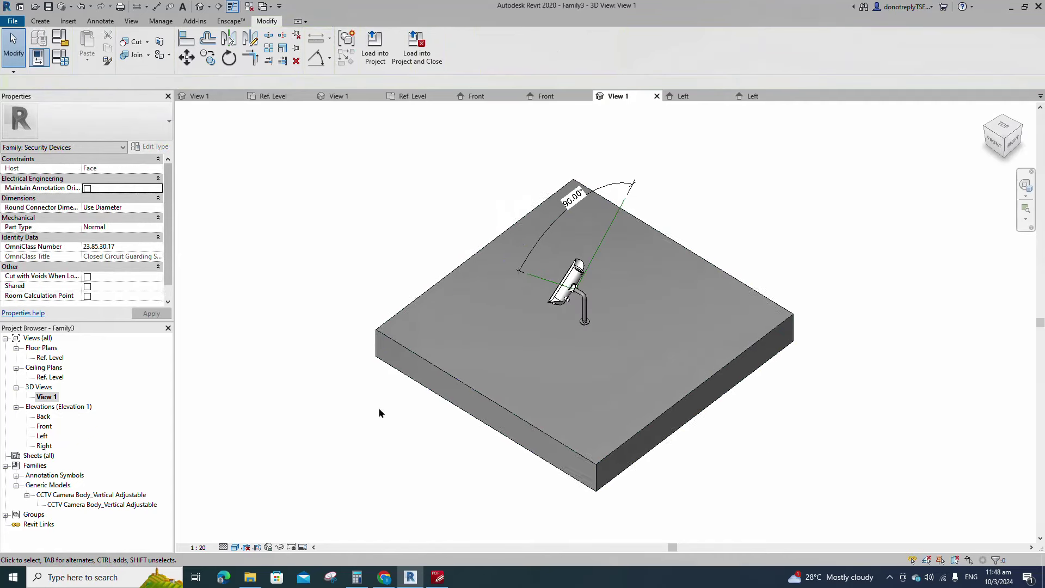
Test the family's Horizontal Adjustment parameter at several angles, including 90° and 180°, and return it to 45°.
{"action": "middle_click_drag", "start_coordinate": [379, 412], "coordinate": [490, 447]}
{"action": "left_click", "coordinate": [59, 57]}
{"action": "left_click", "coordinate": [180, 233]}
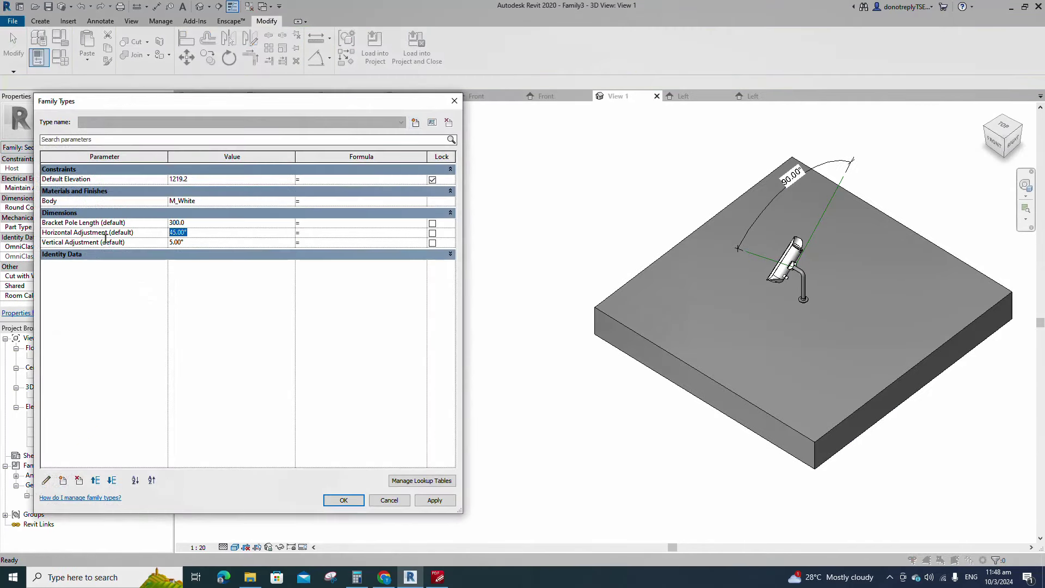
{"action": "left_click", "coordinate": [434, 499]}
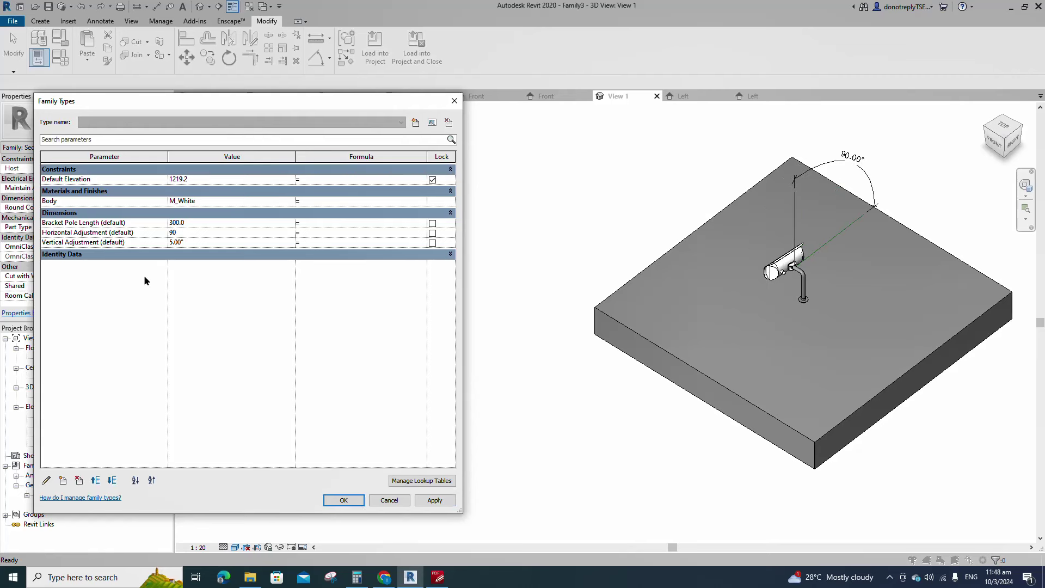
{"action": "left_click", "coordinate": [444, 502]}
{"action": "left_click", "coordinate": [178, 233]}
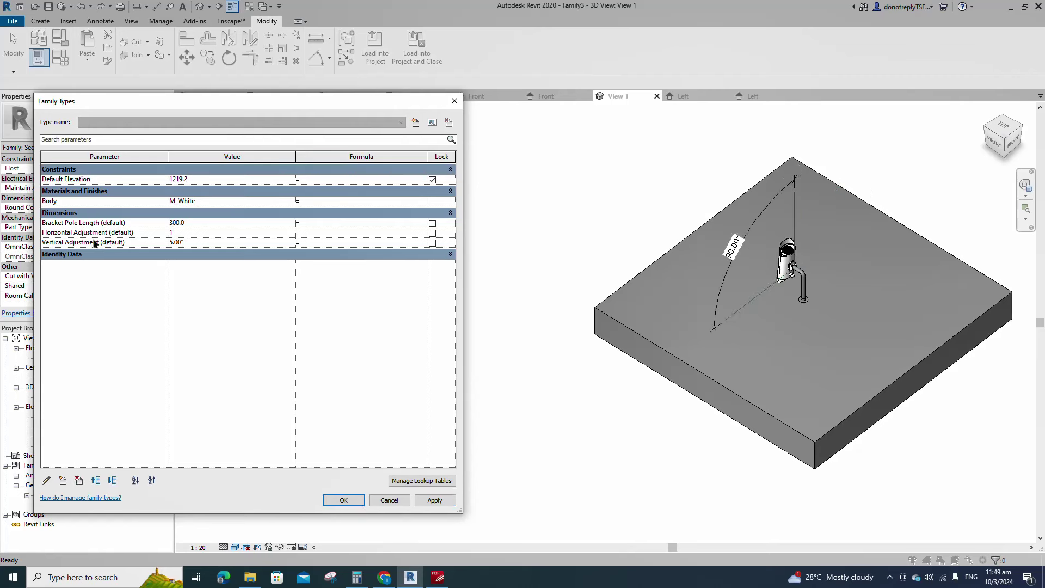
{"action": "left_click", "coordinate": [435, 499]}
{"action": "left_click", "coordinate": [203, 233]}
{"action": "type", "text": "1"}
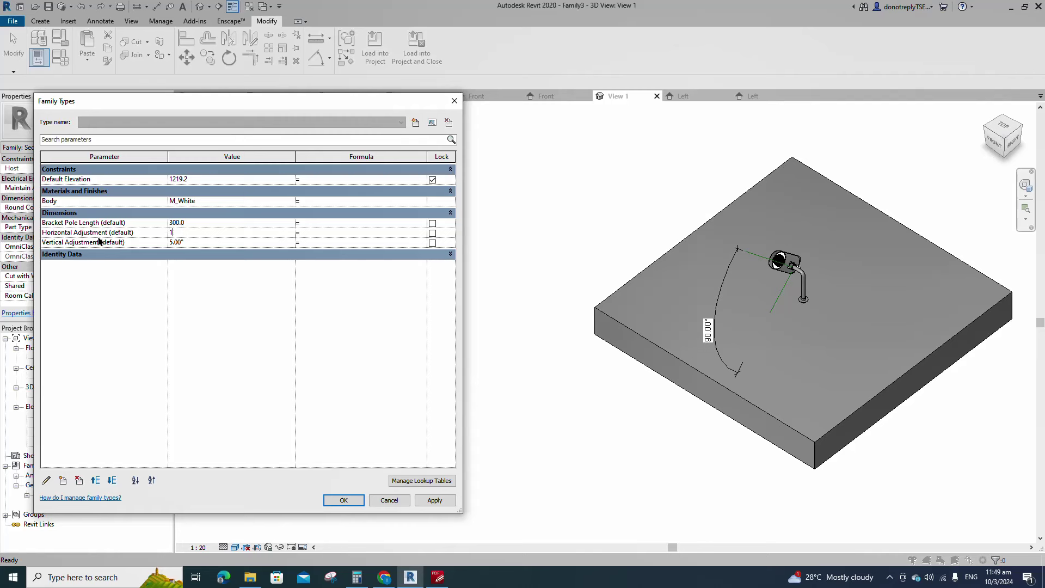
{"action": "left_click", "coordinate": [438, 499]}
{"action": "left_click", "coordinate": [185, 233]}
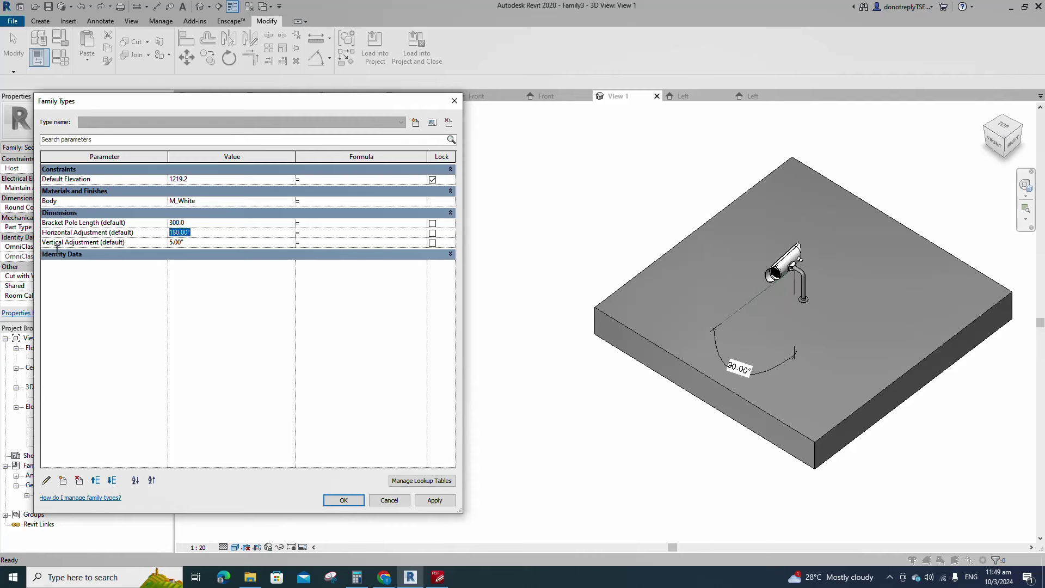
{"action": "type", "text": "1"}
{"action": "left_click", "coordinate": [435, 499]}
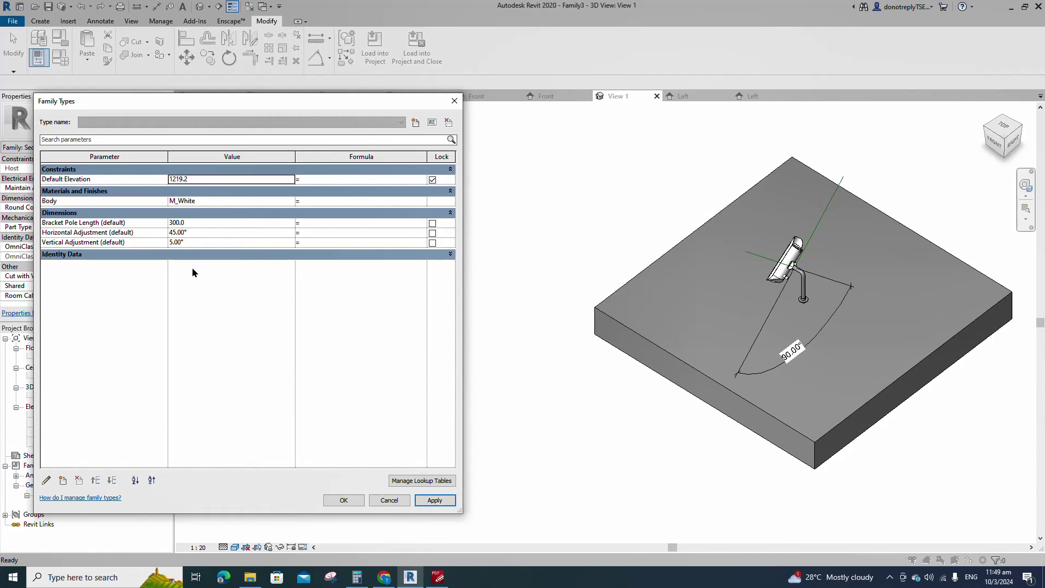
Test the Vertical Adjustment parameter at 10° and set it to 15°, accepting the family type changes.
{"action": "left_click", "coordinate": [143, 245]}
{"action": "left_click", "coordinate": [436, 501]}
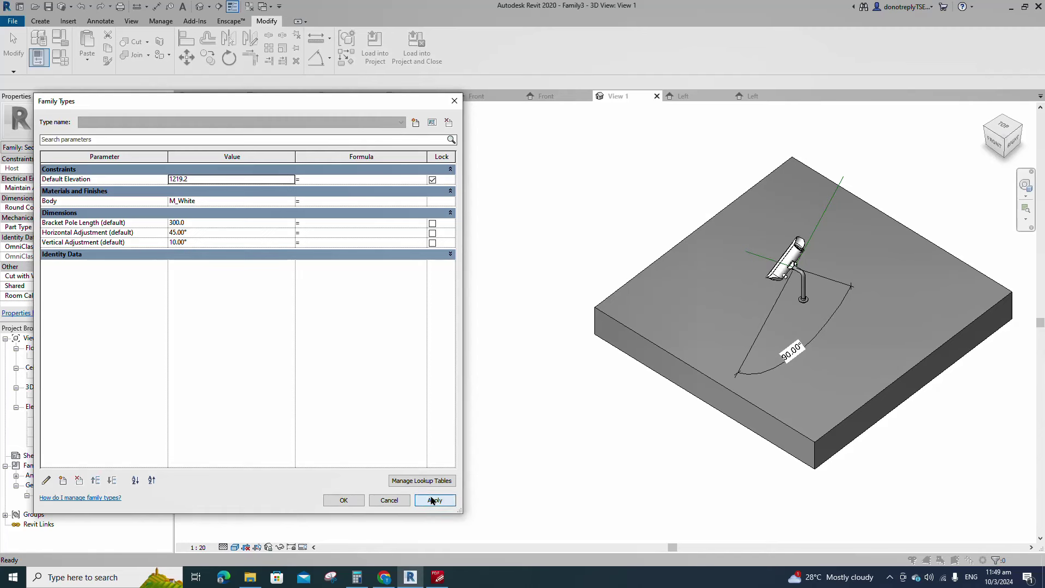
{"action": "left_click", "coordinate": [128, 242]}
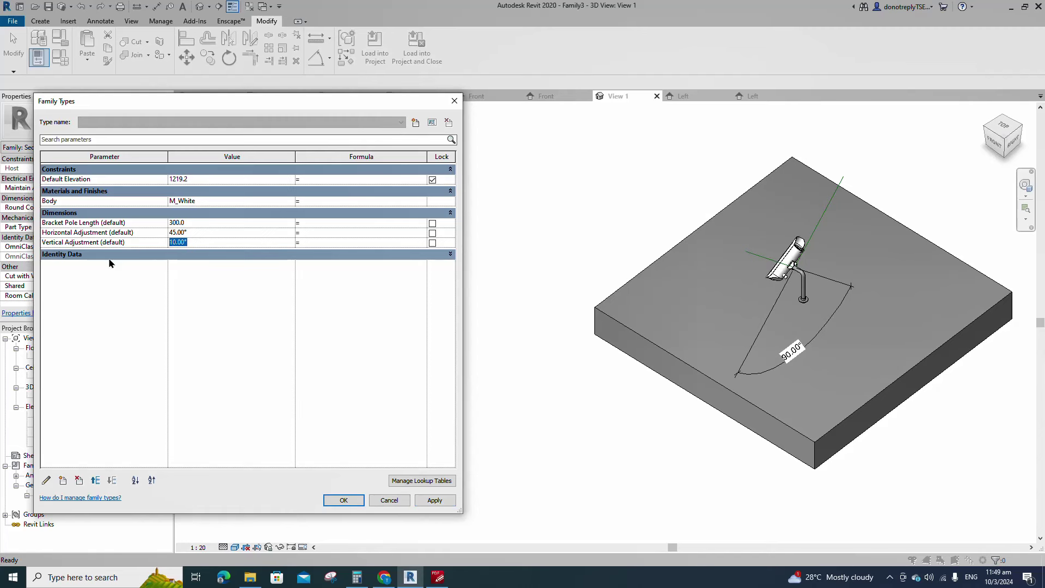
{"action": "left_click", "coordinate": [434, 499]}
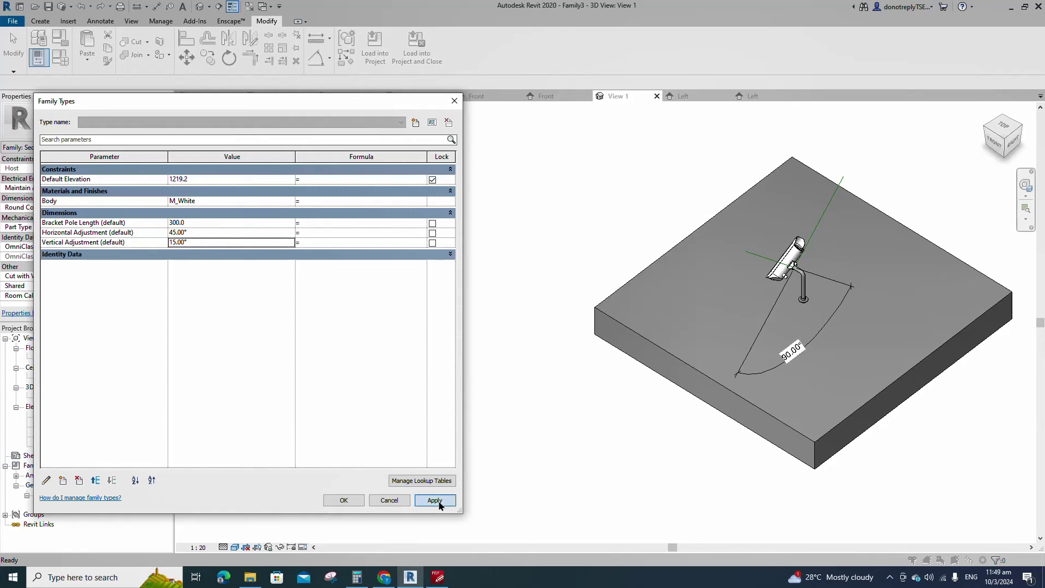
{"action": "left_click", "coordinate": [344, 500]}
{"action": "scroll", "coordinate": [691, 311], "scroll_direction": "up", "scroll_amount": 5}
{"action": "scroll", "coordinate": [691, 311], "scroll_direction": "down", "scroll_amount": 6}
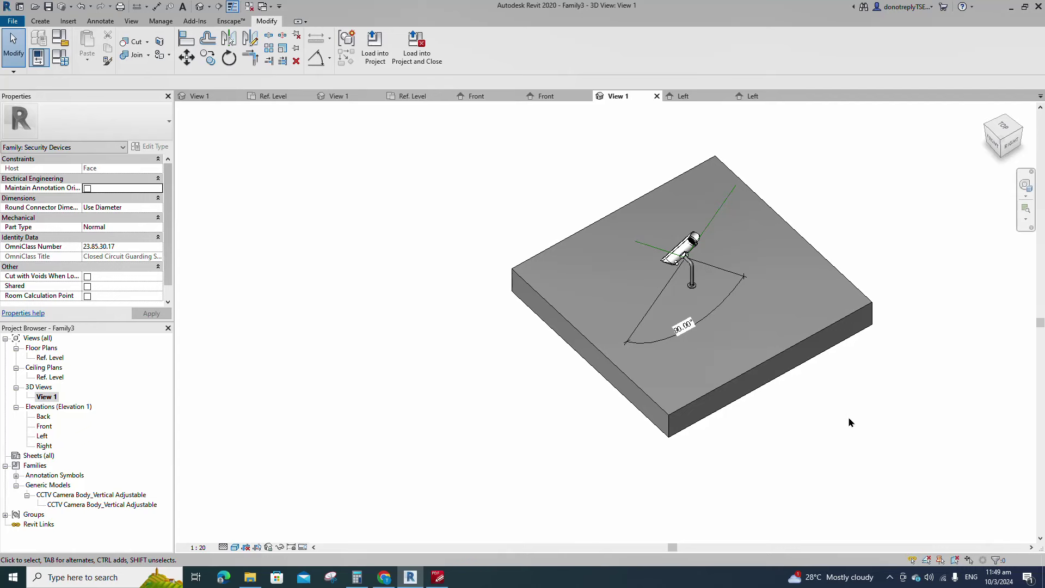
Hide the Dimensions and Reference Lines annotation categories in the 3D view.
{"action": "key", "text": "v"}
{"action": "key", "text": "v"}
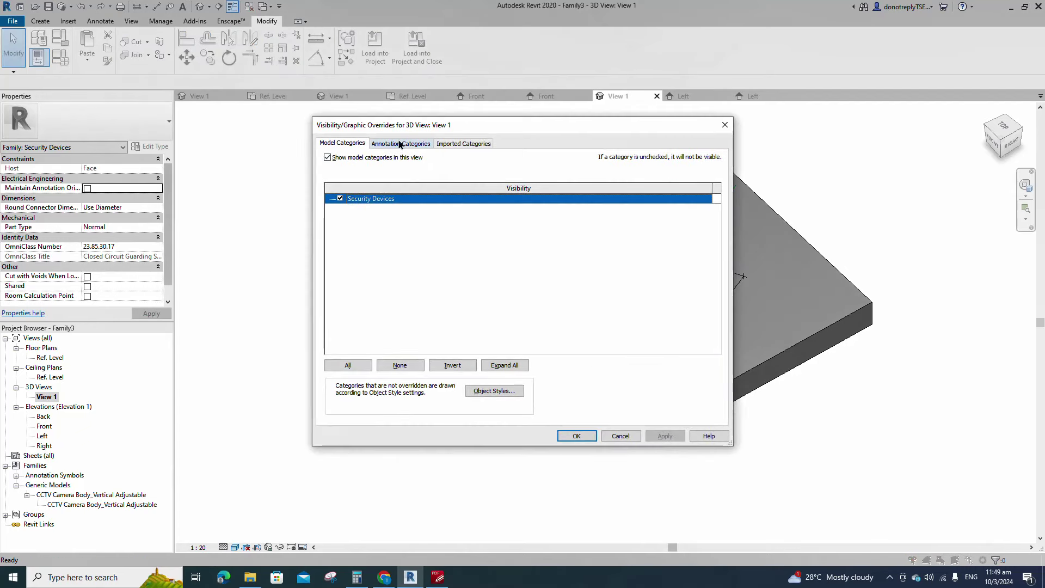
{"action": "left_click", "coordinate": [400, 144]}
{"action": "left_click", "coordinate": [340, 198]}
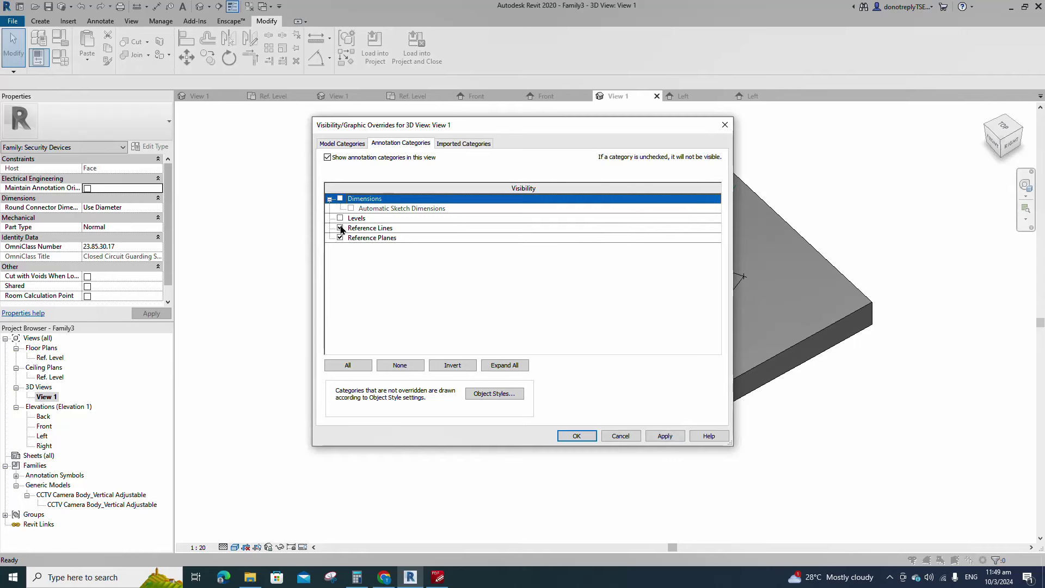
{"action": "left_click", "coordinate": [340, 228]}
{"action": "left_click", "coordinate": [673, 438]}
{"action": "left_click", "coordinate": [566, 438]}
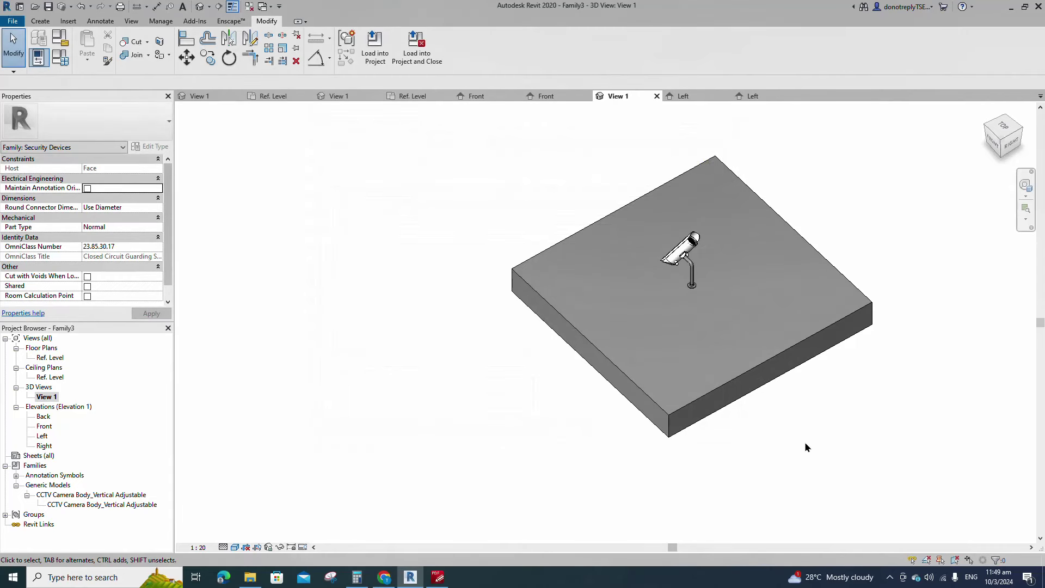
Associate the bracket pole sweep's Material with the existing Body family parameter.
{"action": "scroll", "coordinate": [805, 438], "scroll_direction": "up", "scroll_amount": 1}
{"action": "middle_click_drag", "start_coordinate": [807, 438], "coordinate": [858, 411], "text": "shift"}
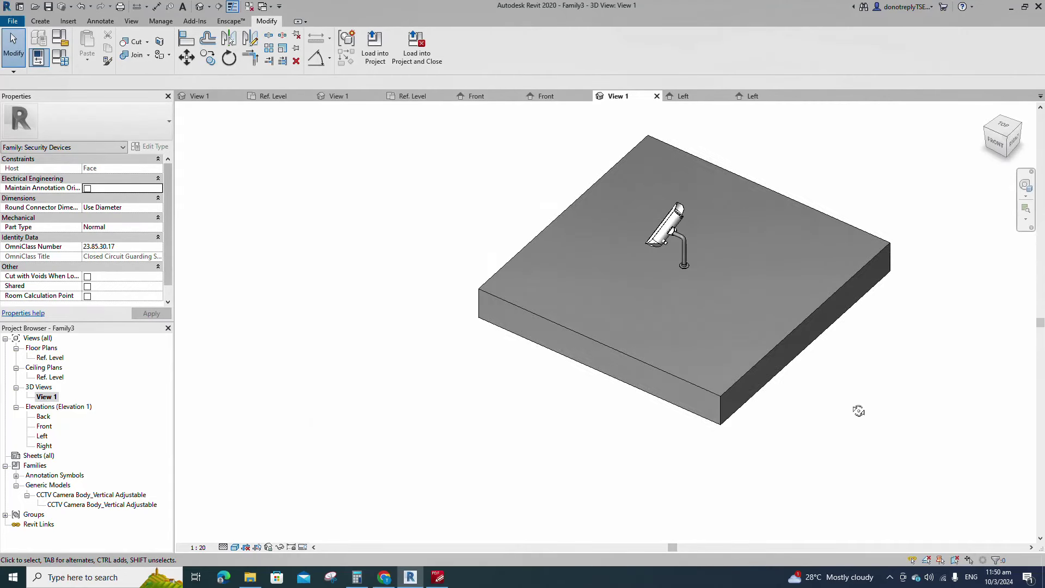
{"action": "left_click", "coordinate": [683, 253]}
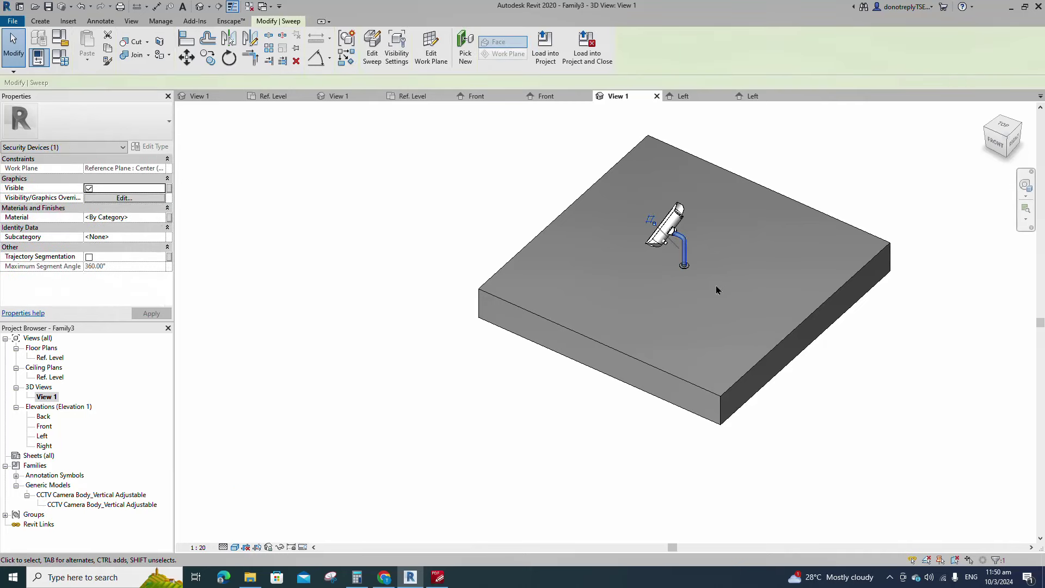
{"action": "left_click", "coordinate": [169, 219]}
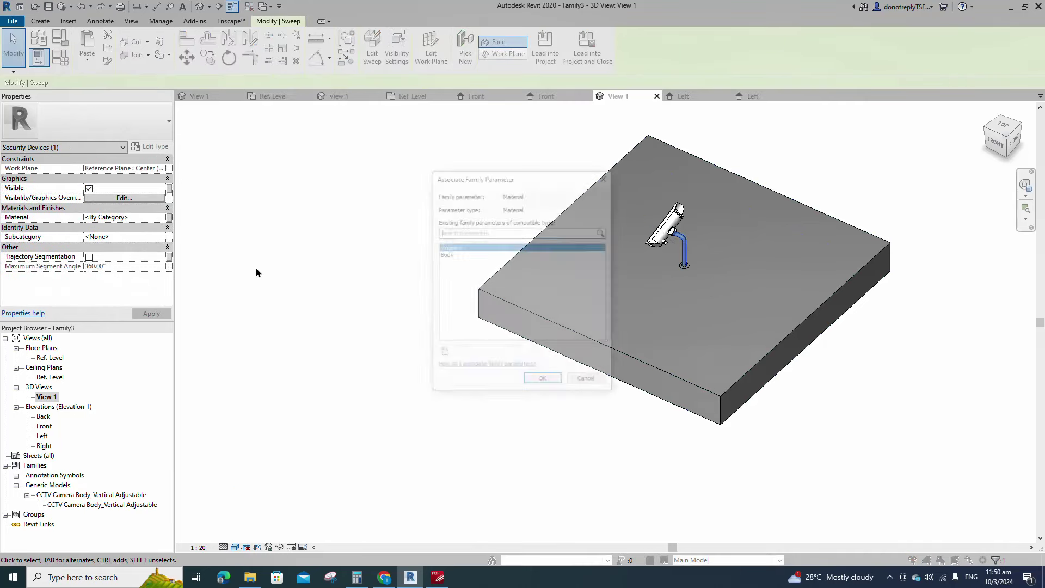
{"action": "left_click", "coordinate": [444, 255]}
{"action": "left_click", "coordinate": [526, 385]}
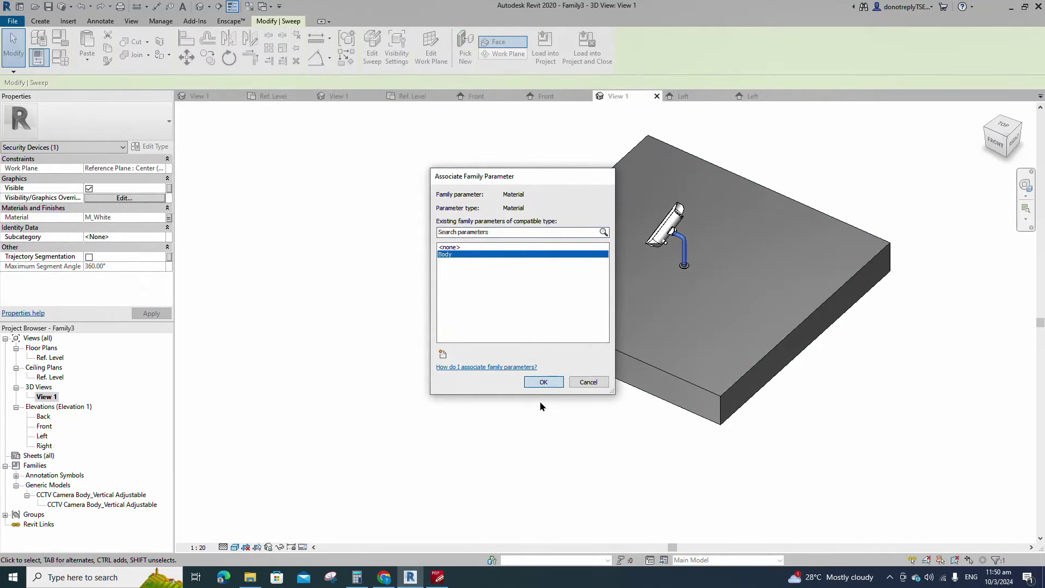
{"action": "left_click", "coordinate": [572, 422]}
Place an individual conduit connector on the circular face of the small cylinder beneath the rear of the camera body.
{"action": "middle_click_drag", "start_coordinate": [663, 438], "coordinate": [571, 497], "text": "shift"}
{"action": "scroll", "coordinate": [420, 353], "scroll_direction": "up", "scroll_amount": 2}
{"action": "scroll", "coordinate": [420, 352], "scroll_direction": "down", "scroll_amount": 2}
{"action": "scroll", "coordinate": [560, 256], "scroll_direction": "up", "scroll_amount": 4}
{"action": "scroll", "coordinate": [851, 262], "scroll_direction": "up", "scroll_amount": 3}
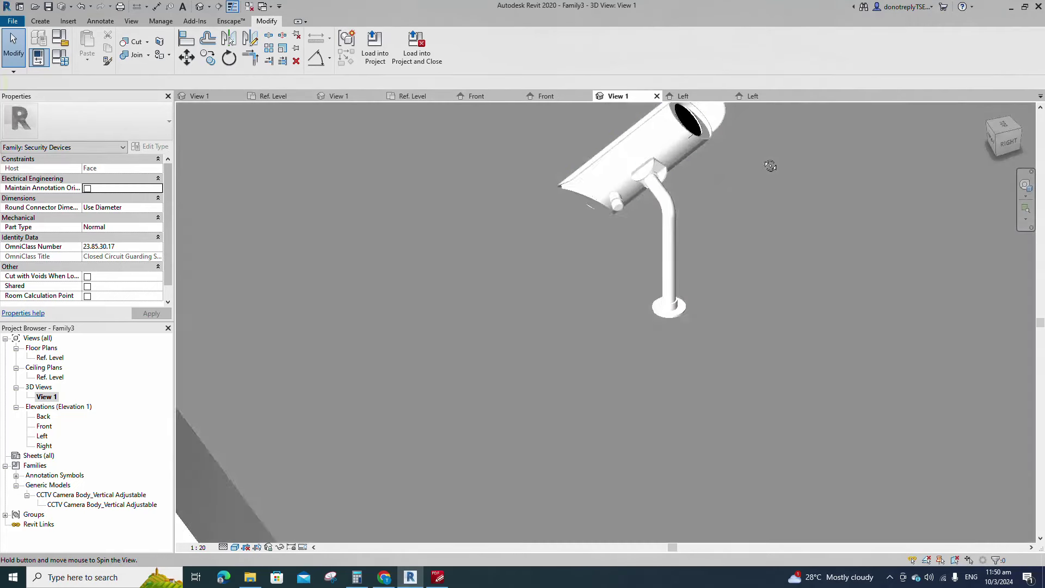
{"action": "scroll", "coordinate": [363, 216], "scroll_direction": "up", "scroll_amount": 1}
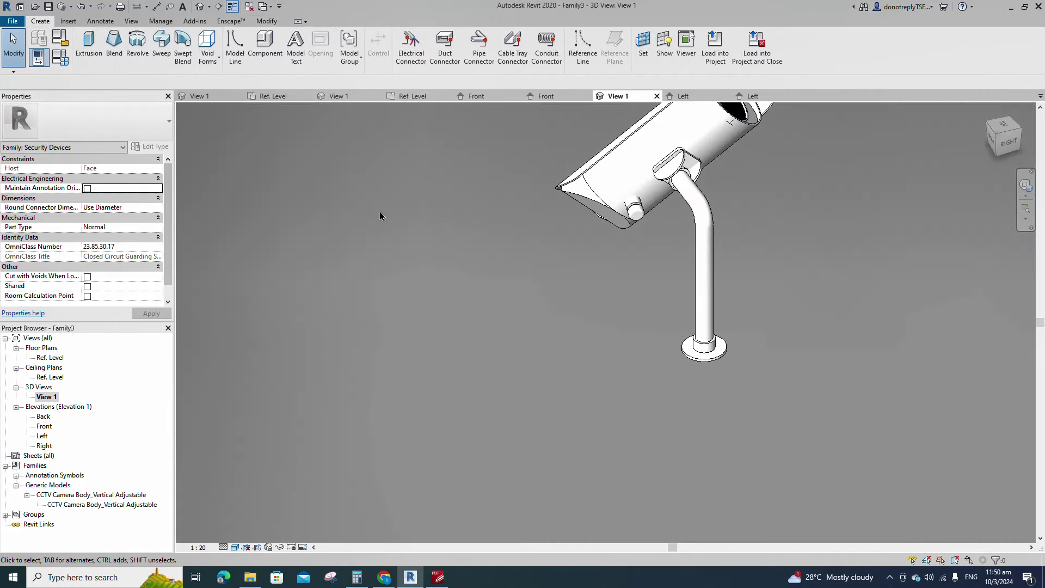
{"action": "left_click", "coordinate": [546, 46]}
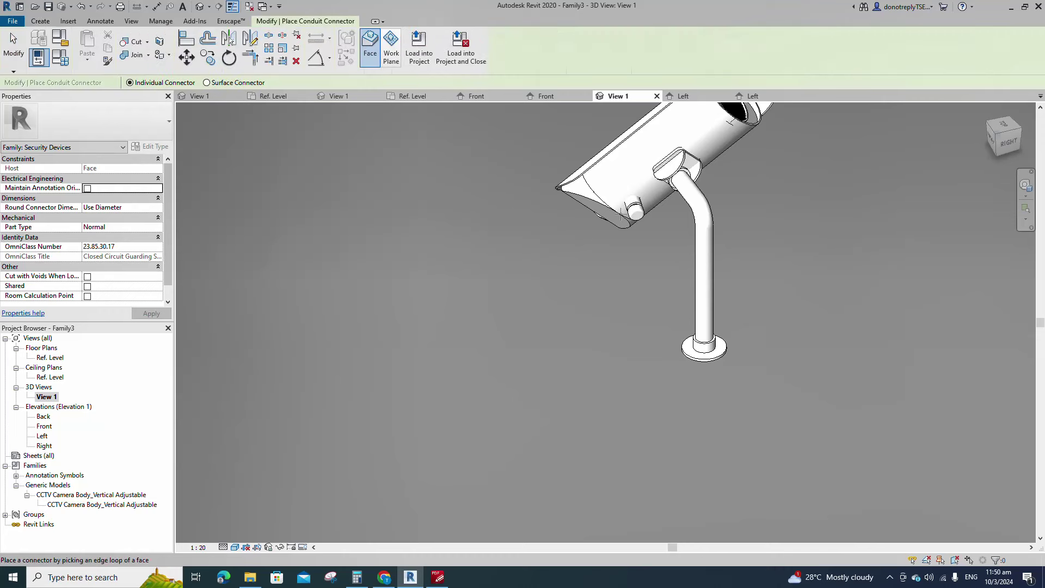
{"action": "scroll", "coordinate": [645, 241], "scroll_direction": "up", "scroll_amount": 5}
{"action": "scroll", "coordinate": [645, 241], "scroll_direction": "up", "scroll_amount": 2}
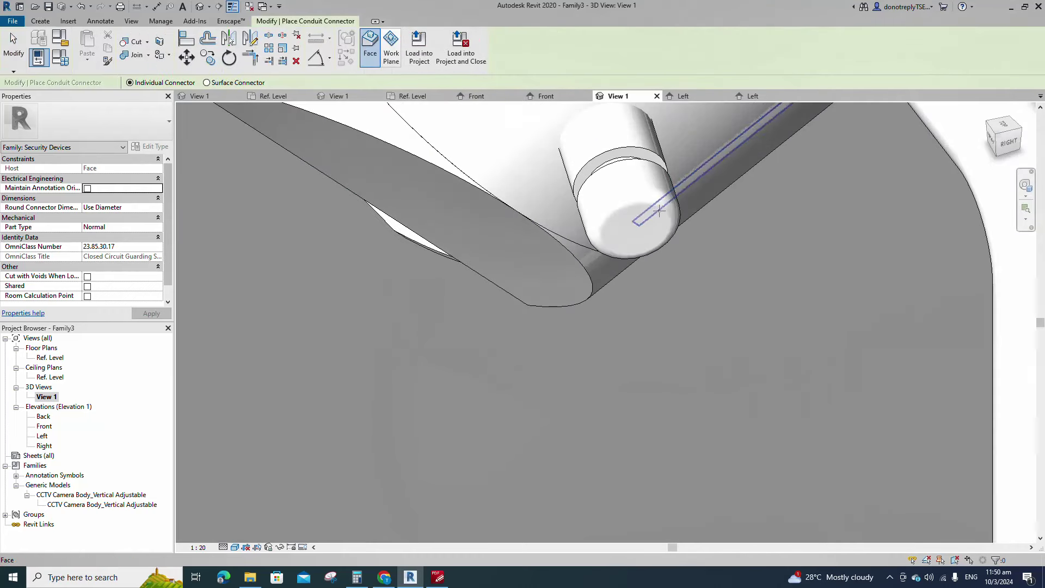
{"action": "left_click", "coordinate": [628, 163]}
Set the conduit connector's diameter to 20 and apply it.
{"action": "scroll", "coordinate": [628, 163], "scroll_direction": "down", "scroll_amount": 3}
{"action": "left_click", "coordinate": [635, 264]}
{"action": "scroll", "coordinate": [634, 264], "scroll_direction": "down", "scroll_amount": 5}
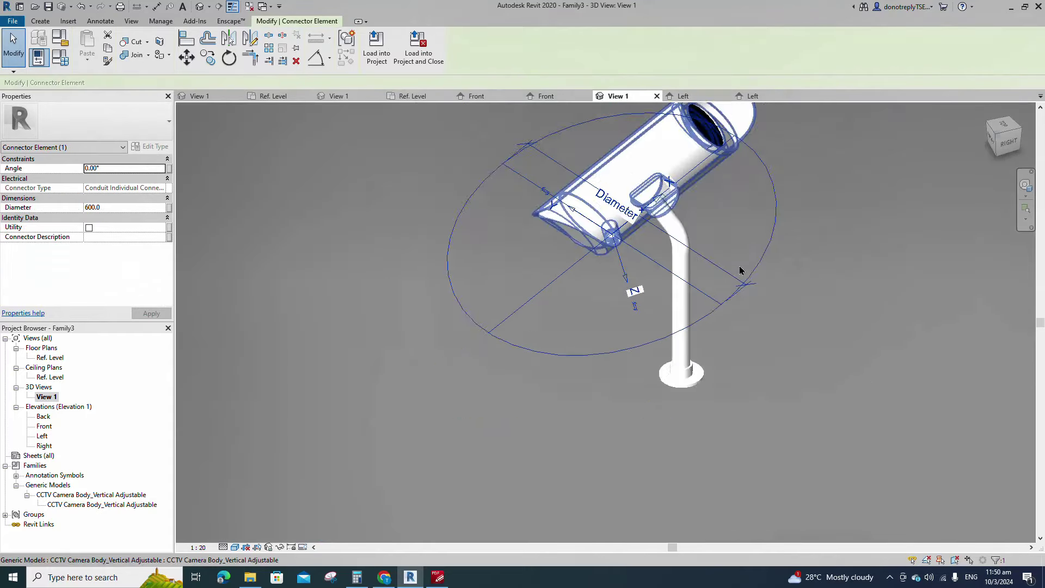
{"action": "middle_click_drag", "start_coordinate": [739, 268], "coordinate": [695, 336], "text": "shift"}
{"action": "left_click", "coordinate": [695, 336]}
{"action": "left_click", "coordinate": [706, 334]}
{"action": "left_click", "coordinate": [121, 207]}
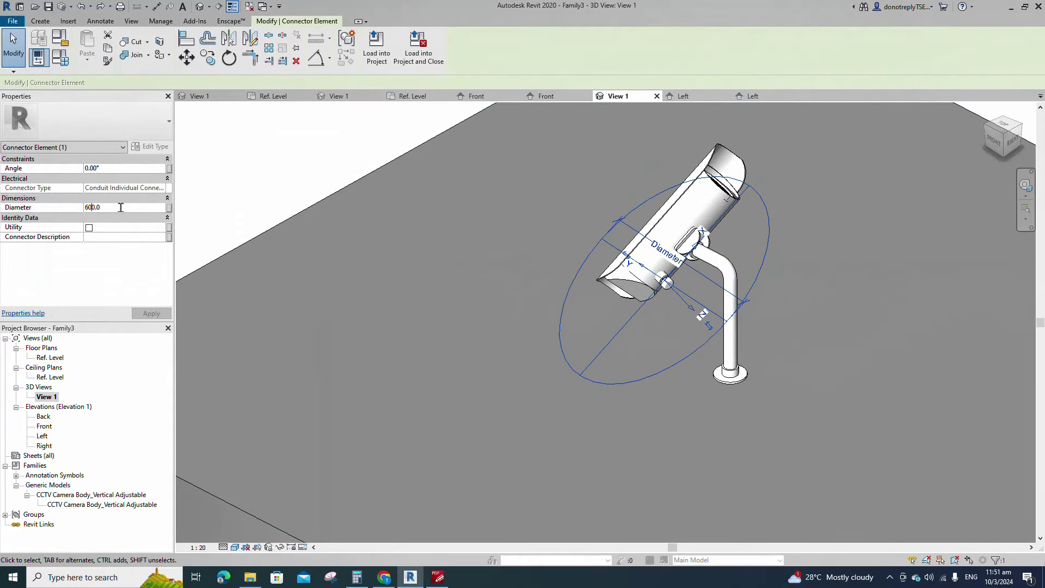
{"action": "type", "text": "20"}
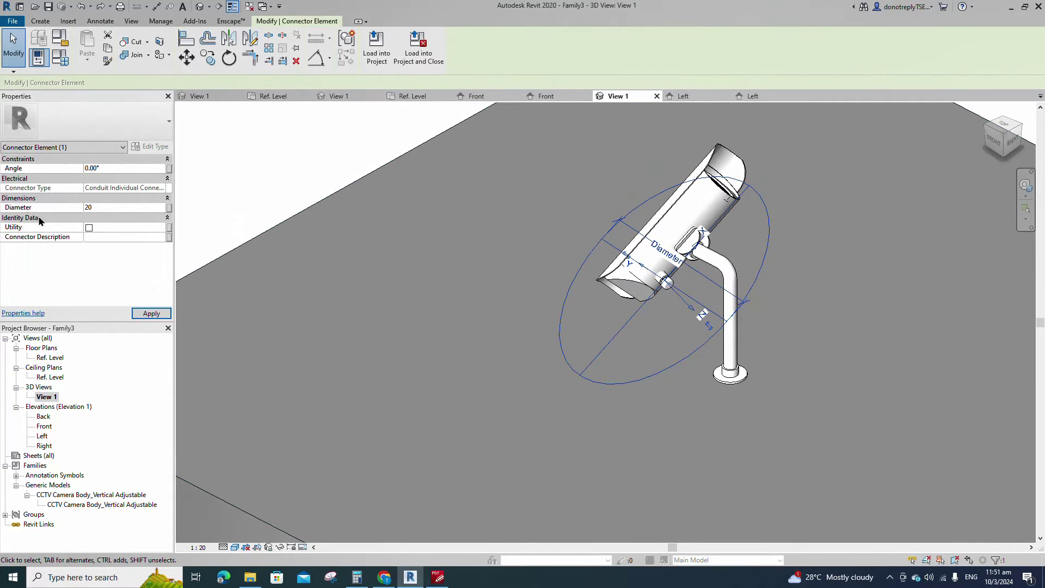
{"action": "left_click", "coordinate": [145, 319]}
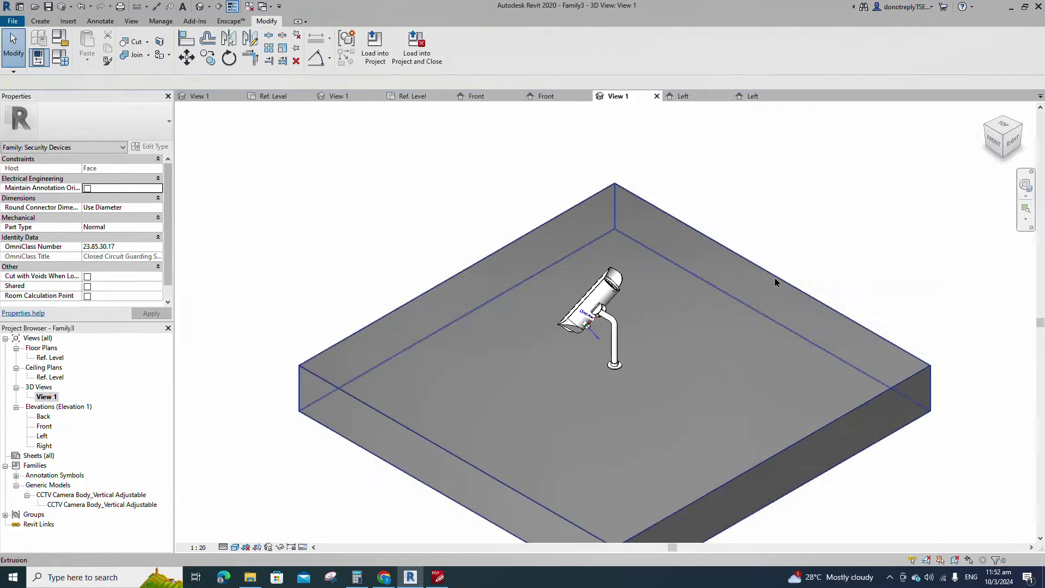
Close the inactive views and save the family as CCTV Camera_Adjustable.rfa in Documents.
{"action": "scroll", "coordinate": [579, 329], "scroll_direction": "down", "scroll_amount": 2}
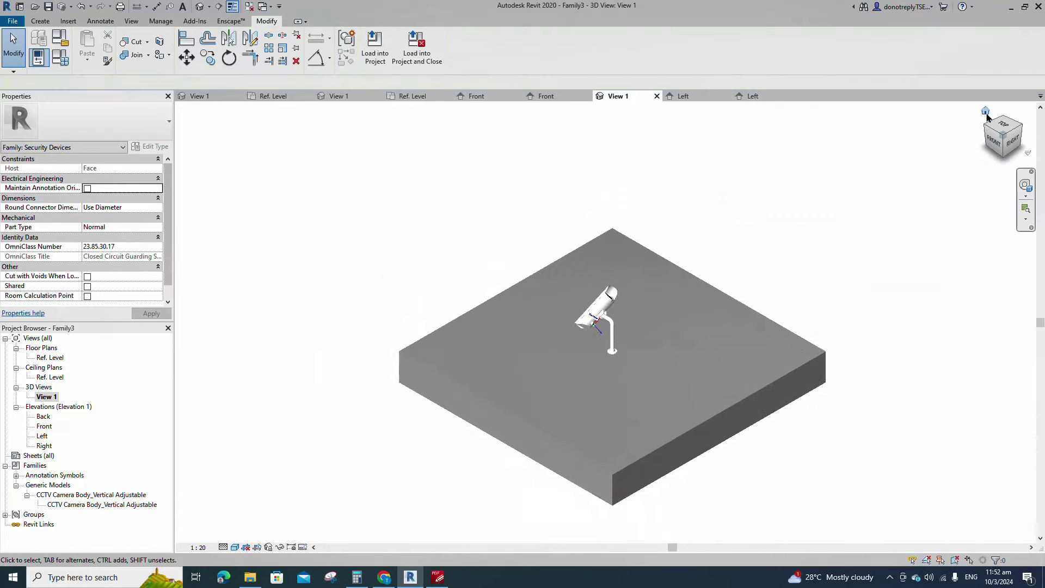
{"action": "left_click", "coordinate": [248, 10]}
{"action": "left_click", "coordinate": [49, 7]}
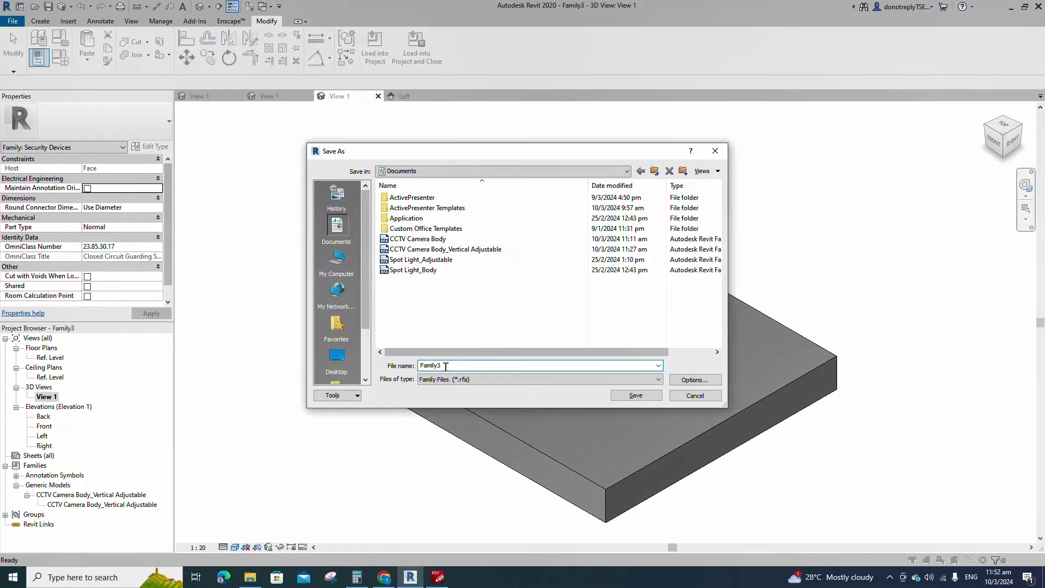
{"action": "left_click", "coordinate": [429, 239]}
{"action": "left_click", "coordinate": [476, 250]}
{"action": "left_click", "coordinate": [476, 365]}
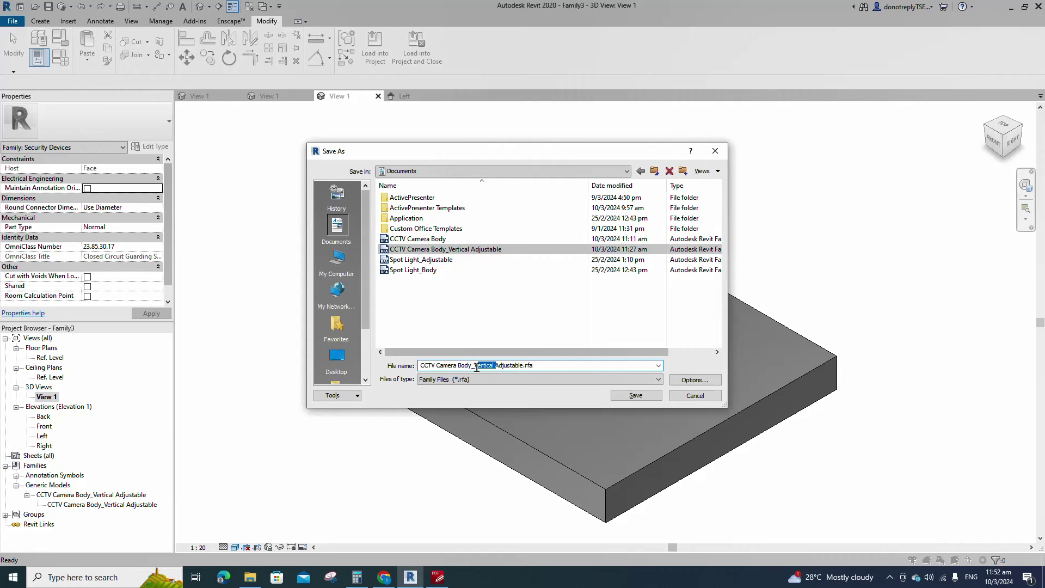
{"action": "left_click_drag", "start_coordinate": [476, 367], "coordinate": [474, 369]}
{"action": "key", "text": "BackSpace"}
{"action": "key", "text": "Left"}
{"action": "key", "text": "BackSpace"}
{"action": "key", "text": "BackSpace"}
{"action": "key", "text": "BackSpace"}
{"action": "key", "text": "BackSpace"}
{"action": "key", "text": "BackSpace"}
{"action": "left_click", "coordinate": [516, 315]}
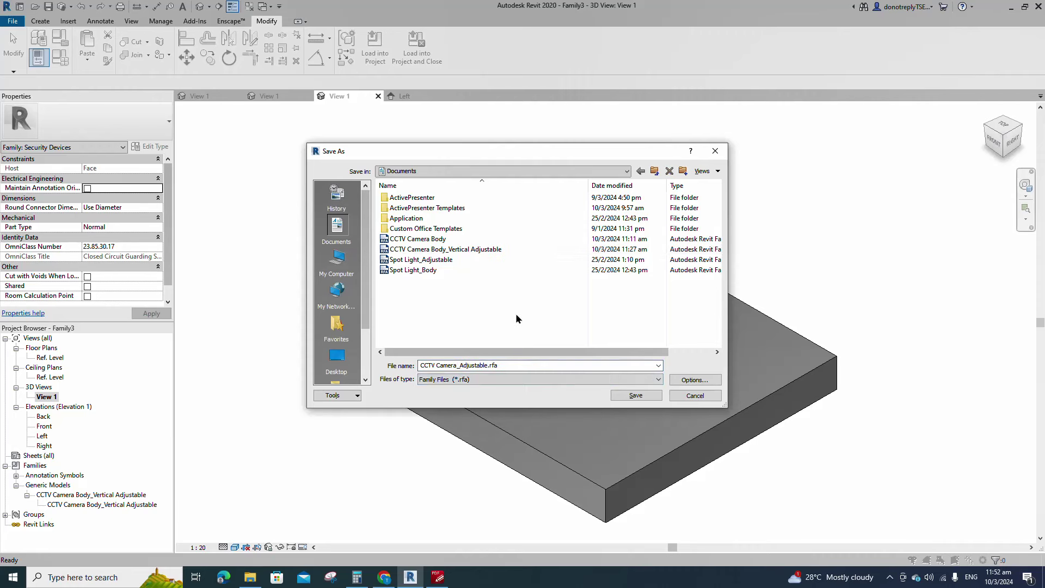
{"action": "left_click", "coordinate": [635, 395]}
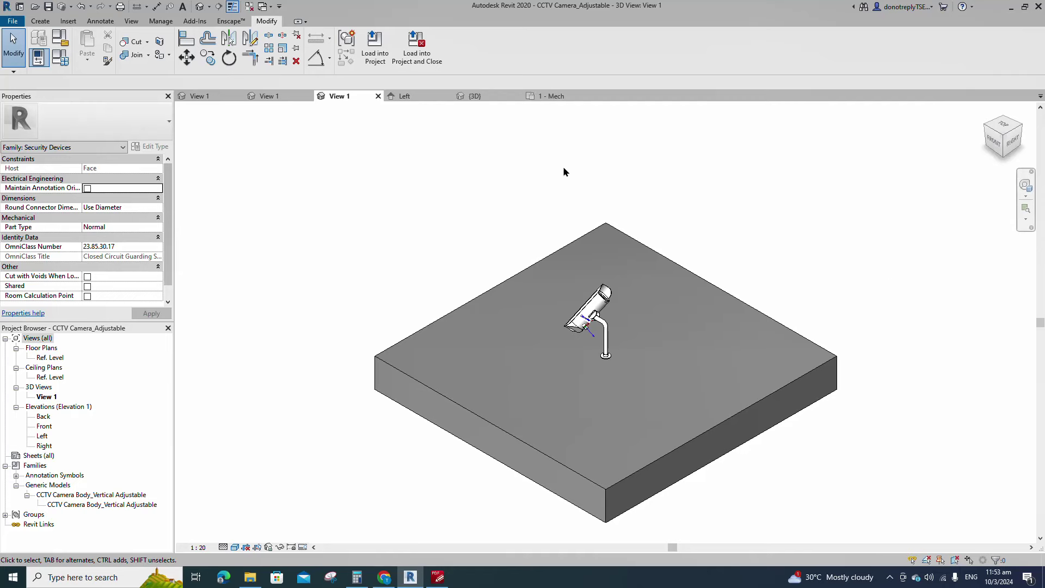
Load the family into Piping_Pratical_1.rvt and place one CCTV Camera_Adjustable on the front face of the wall.
{"action": "left_click", "coordinate": [375, 48]}
{"action": "left_click", "coordinate": [452, 255]}
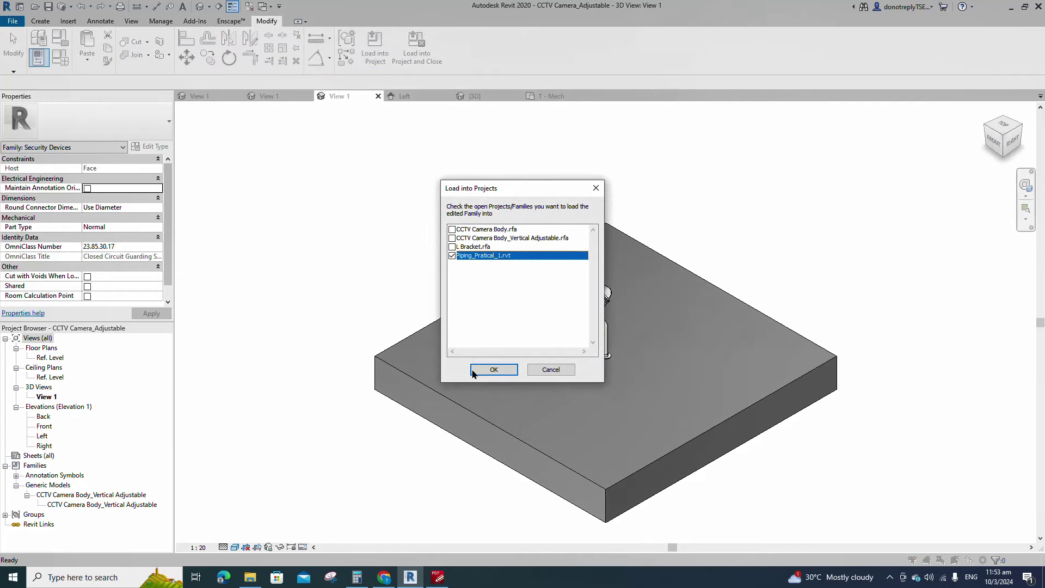
{"action": "left_click", "coordinate": [494, 370]}
{"action": "left_click", "coordinate": [582, 298]}
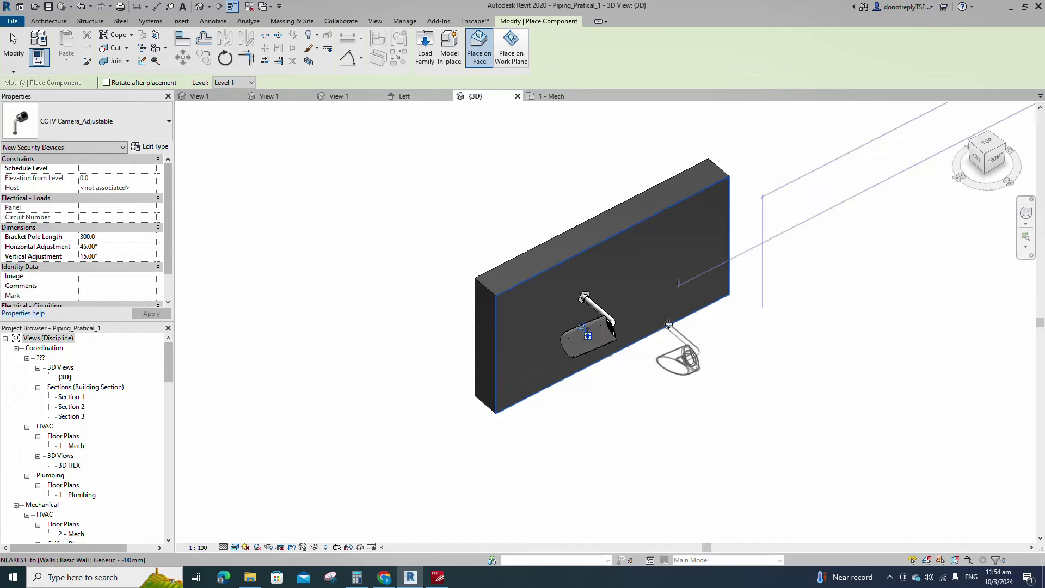
{"action": "key", "text": "Escape"}
{"action": "key", "text": "Escape"}
Rotate the placed camera upright on the wall and view it from different sides.
{"action": "left_click", "coordinate": [583, 326]}
{"action": "scroll", "coordinate": [630, 392], "scroll_direction": "up", "scroll_amount": 2}
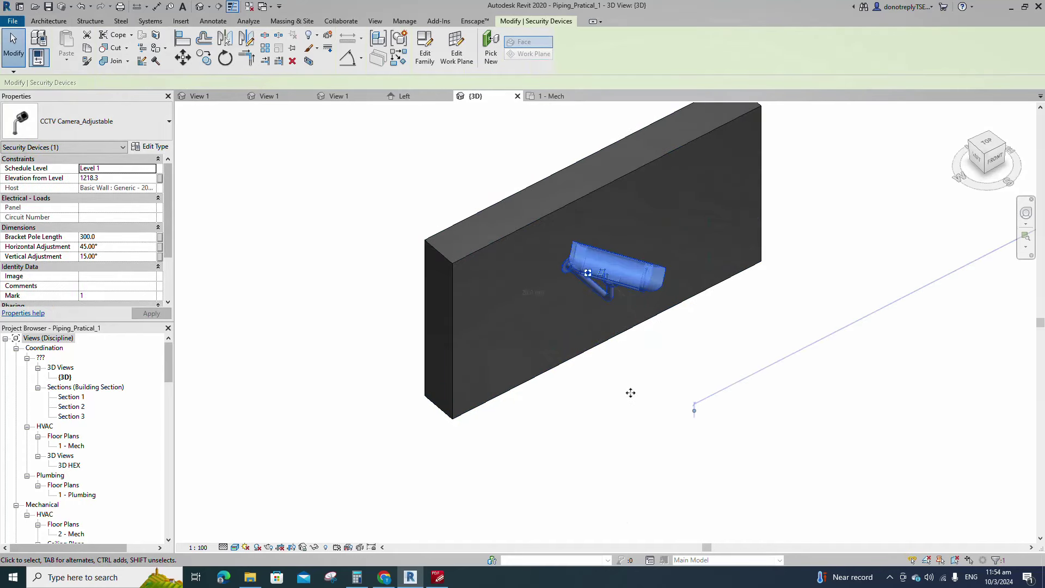
{"action": "left_click", "coordinate": [645, 401]}
{"action": "middle_click_drag", "start_coordinate": [646, 401], "coordinate": [667, 213], "text": "shift"}
{"action": "middle_click_drag", "start_coordinate": [635, 234], "coordinate": [749, 462], "text": "shift"}
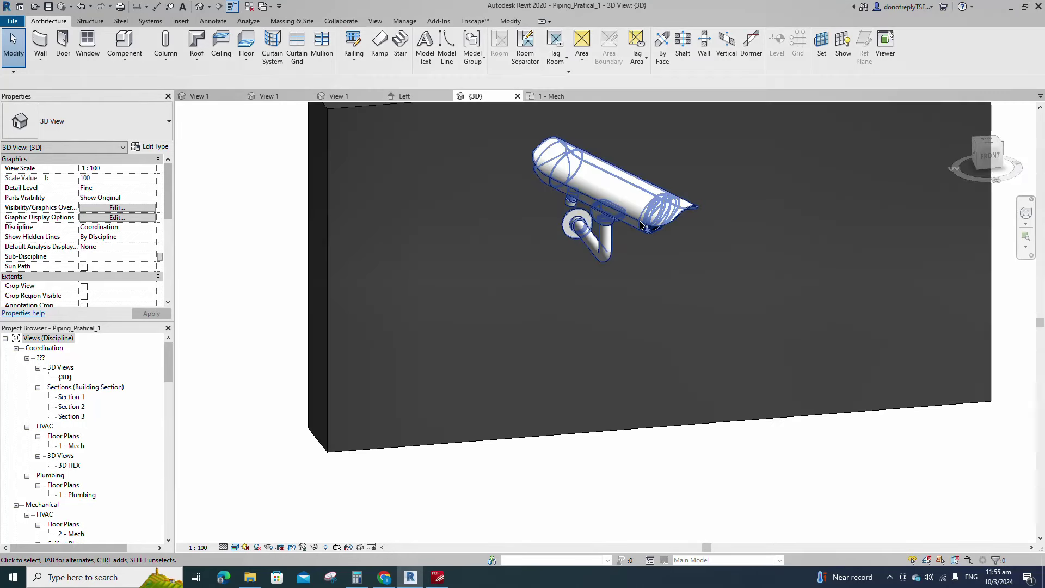
Set the wall camera's Bracket Pole Length to 250.
{"action": "left_click", "coordinate": [612, 212]}
{"action": "scroll", "coordinate": [653, 375], "scroll_direction": "down", "scroll_amount": 2}
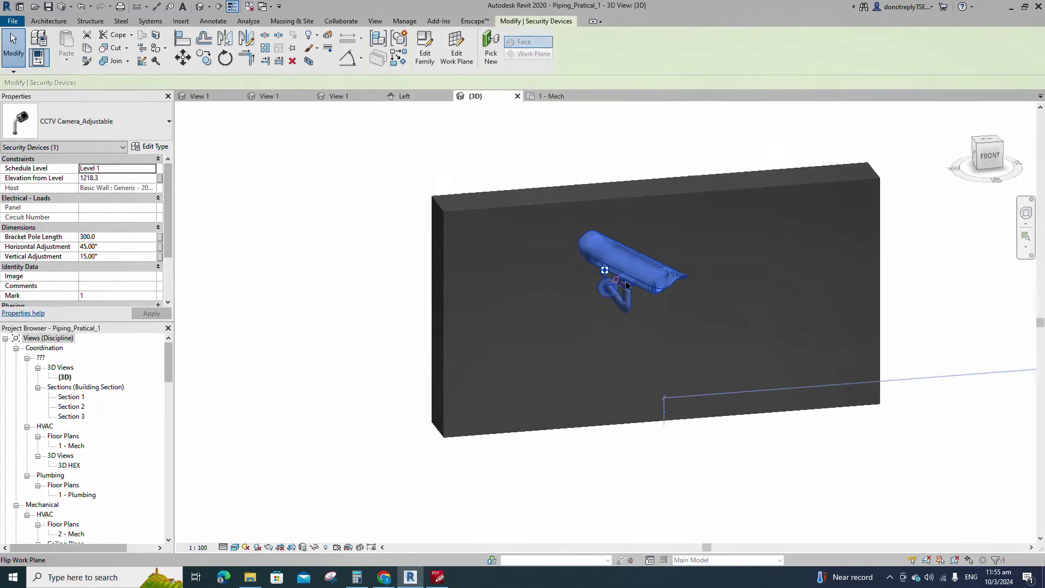
{"action": "scroll", "coordinate": [629, 338], "scroll_direction": "up", "scroll_amount": 2}
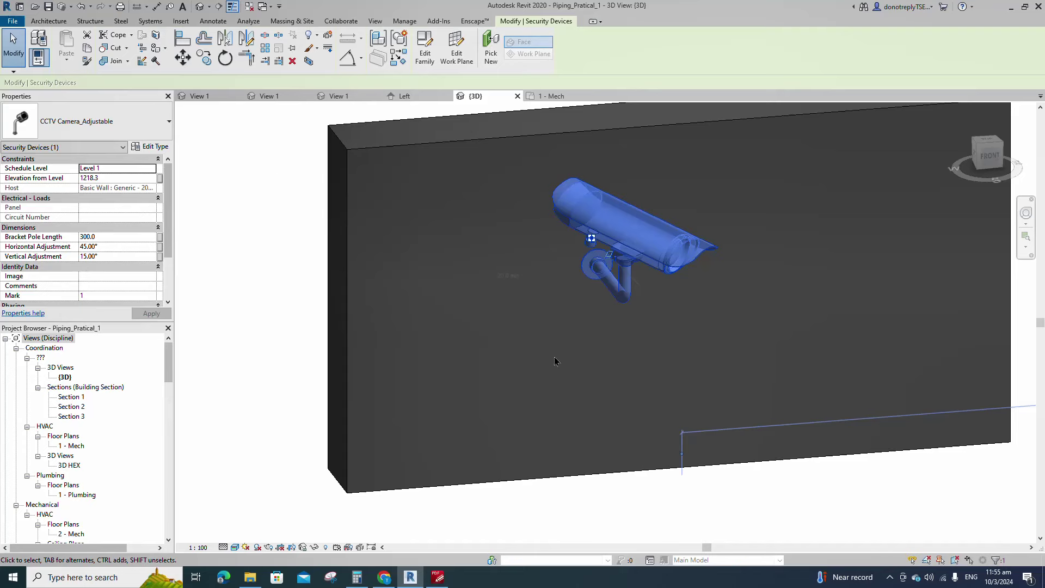
{"action": "middle_click_drag", "start_coordinate": [555, 361], "coordinate": [683, 407], "text": "shift"}
{"action": "left_click", "coordinate": [84, 237]}
{"action": "type", "text": "250"}
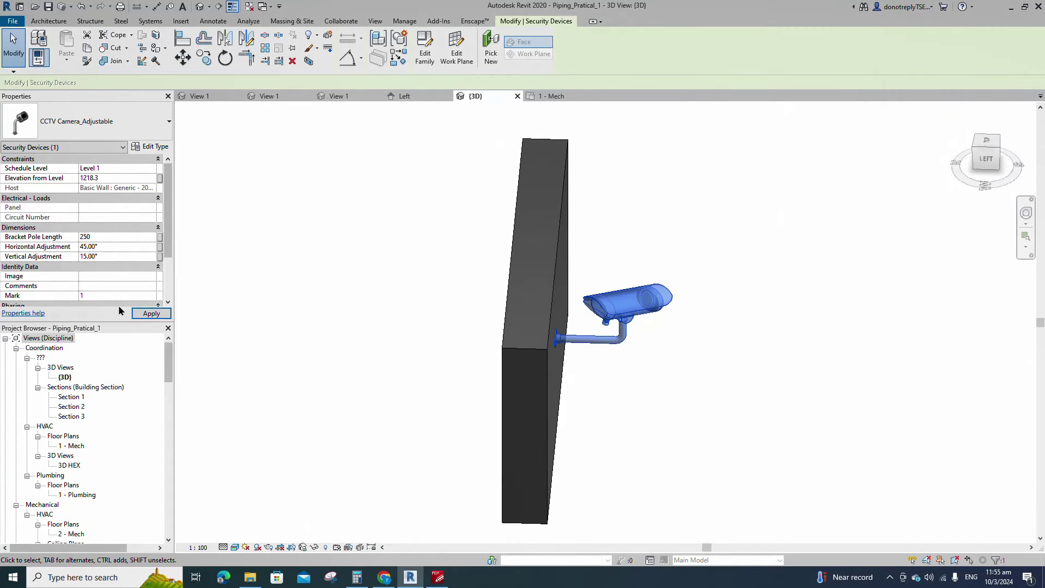
{"action": "left_click", "coordinate": [151, 314]}
{"action": "middle_click_drag", "start_coordinate": [646, 418], "coordinate": [634, 439], "text": "shift"}
Set the camera's Horizontal Adjustment to 90° and 135° in turn, and its Vertical Adjustment to 10°.
{"action": "left_click", "coordinate": [88, 247]}
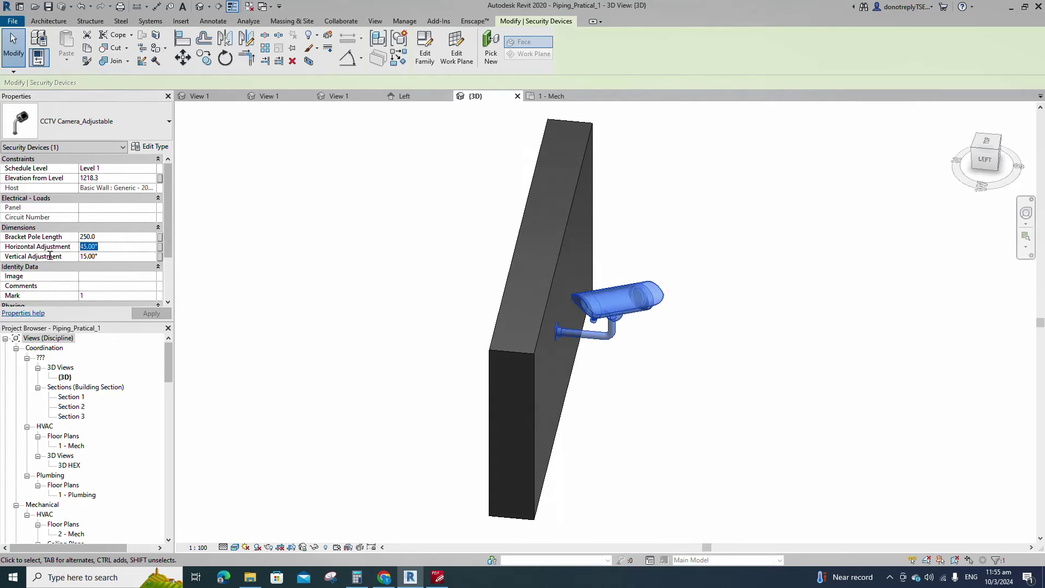
{"action": "type", "text": "90"}
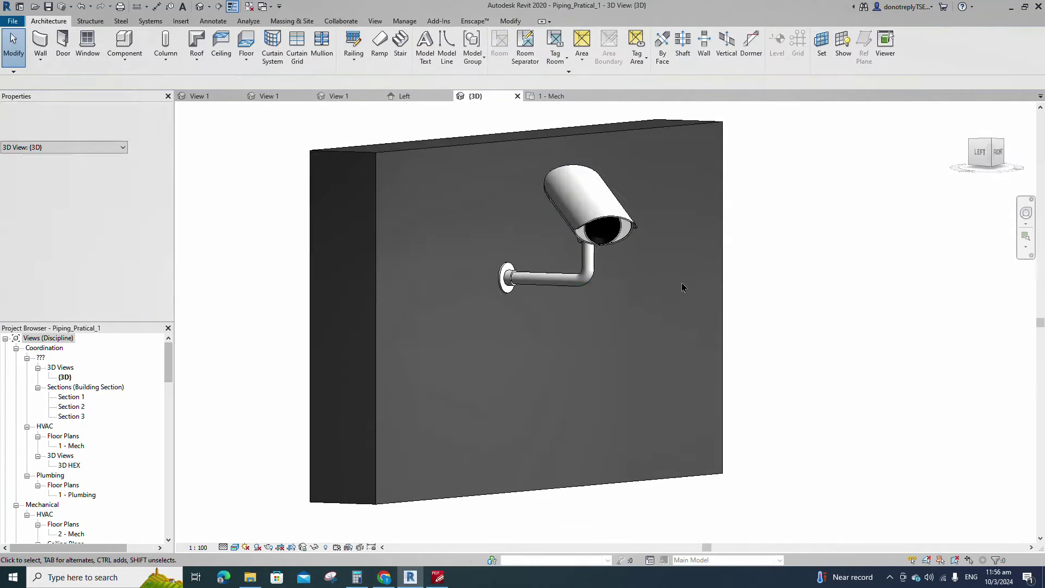
{"action": "left_click", "coordinate": [589, 246]}
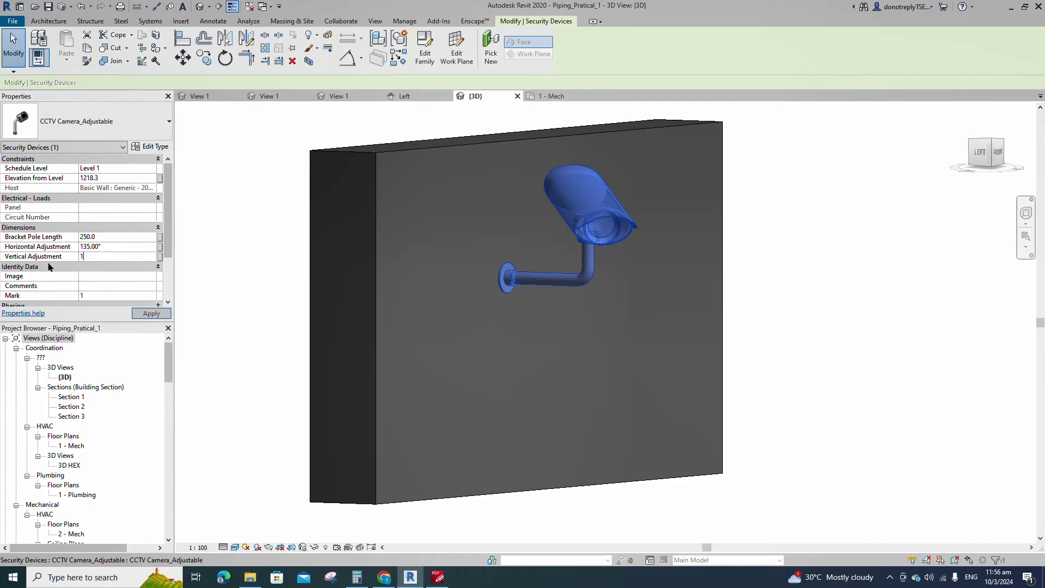
{"action": "left_click", "coordinate": [143, 313]}
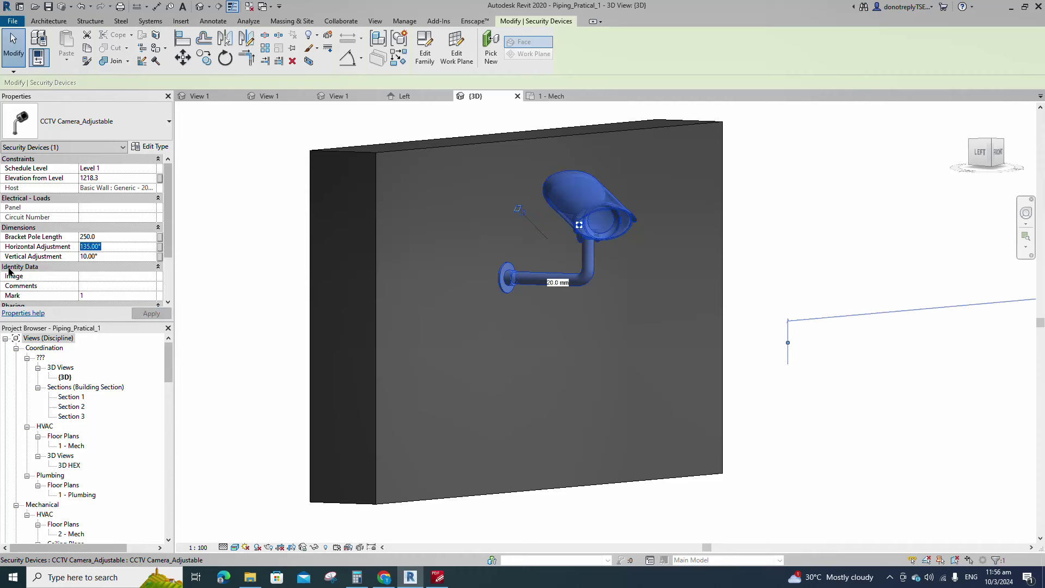
Test the camera's Horizontal Adjustment at 180° and set it to 0°.
{"action": "left_click", "coordinate": [145, 313]}
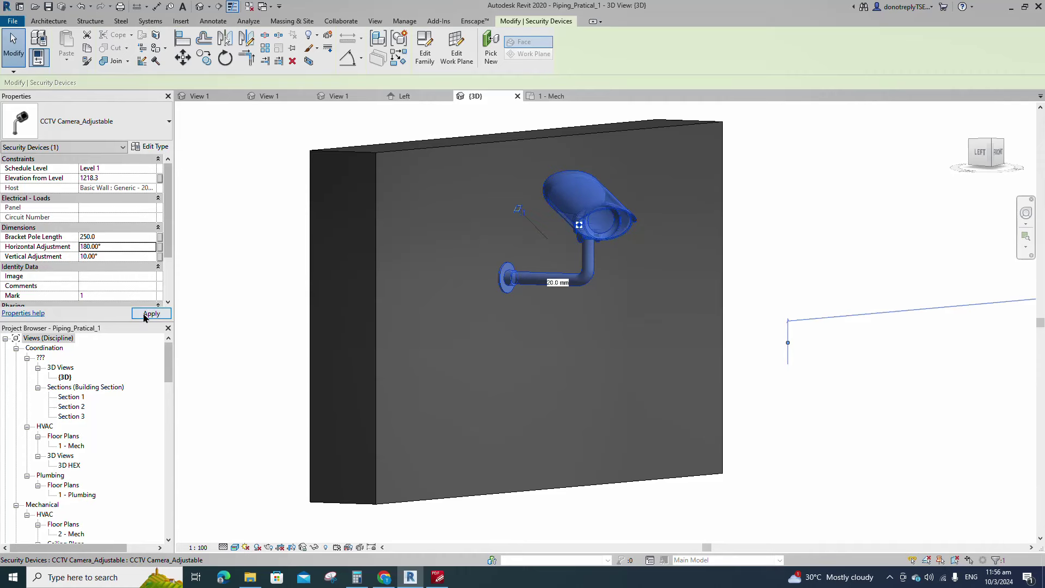
{"action": "left_click", "coordinate": [746, 448]}
{"action": "left_click", "coordinate": [595, 247]}
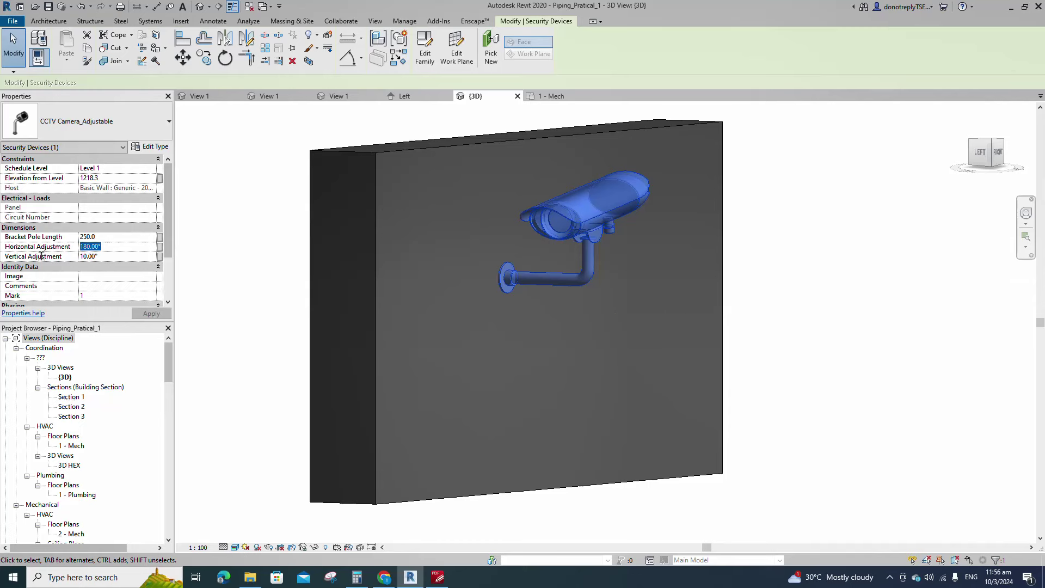
{"action": "type", "text": "0"}
{"action": "left_click", "coordinate": [144, 313]}
{"action": "left_click", "coordinate": [832, 389]}
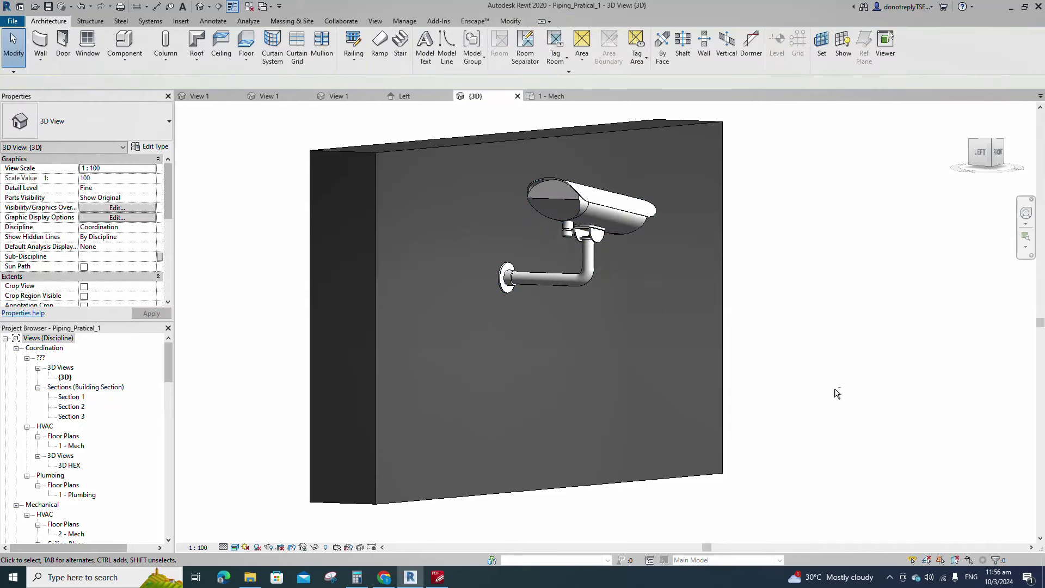
{"action": "middle_click_drag", "start_coordinate": [833, 389], "coordinate": [805, 430], "text": "shift"}
Create two similar cameras on the wall face, one on each side of the existing camera.
{"action": "left_click", "coordinate": [484, 248]}
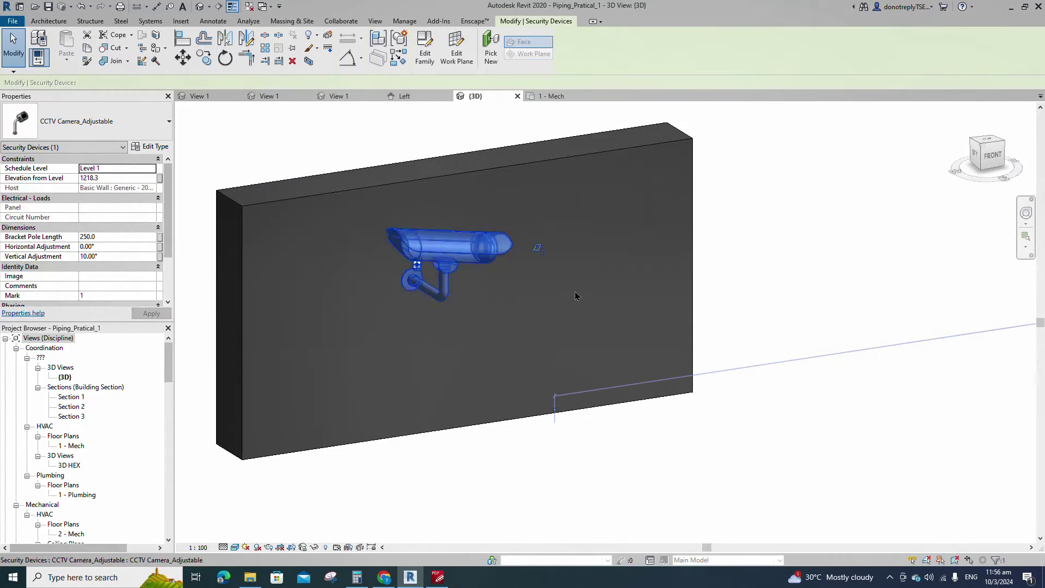
{"action": "middle_click_drag", "start_coordinate": [734, 298], "coordinate": [760, 364], "text": "shift"}
{"action": "scroll", "coordinate": [766, 300], "scroll_direction": "down", "scroll_amount": 2}
{"action": "left_click", "coordinate": [398, 57]}
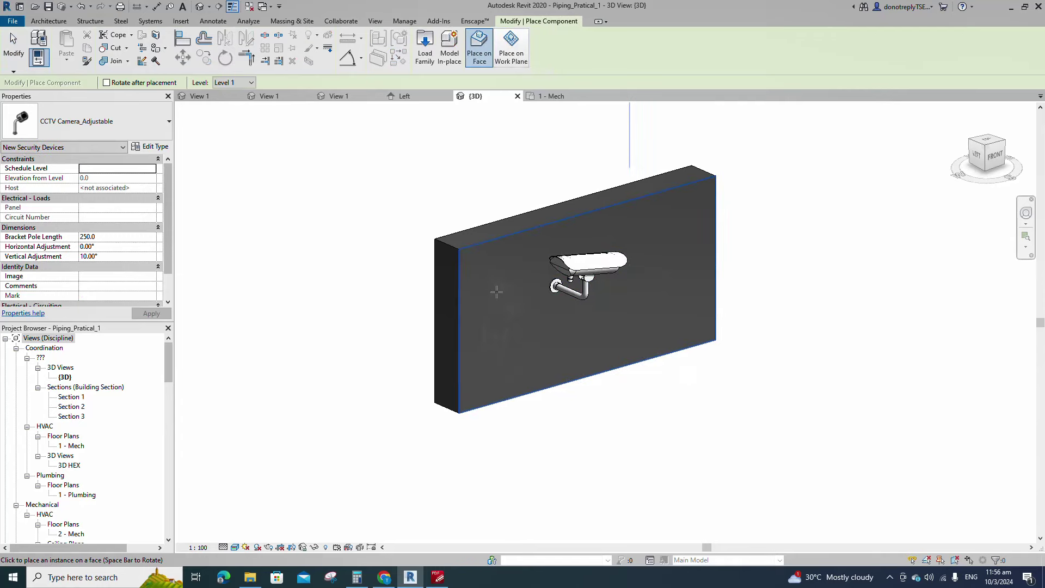
{"action": "left_click", "coordinate": [658, 255]}
{"action": "key", "text": "Escape"}
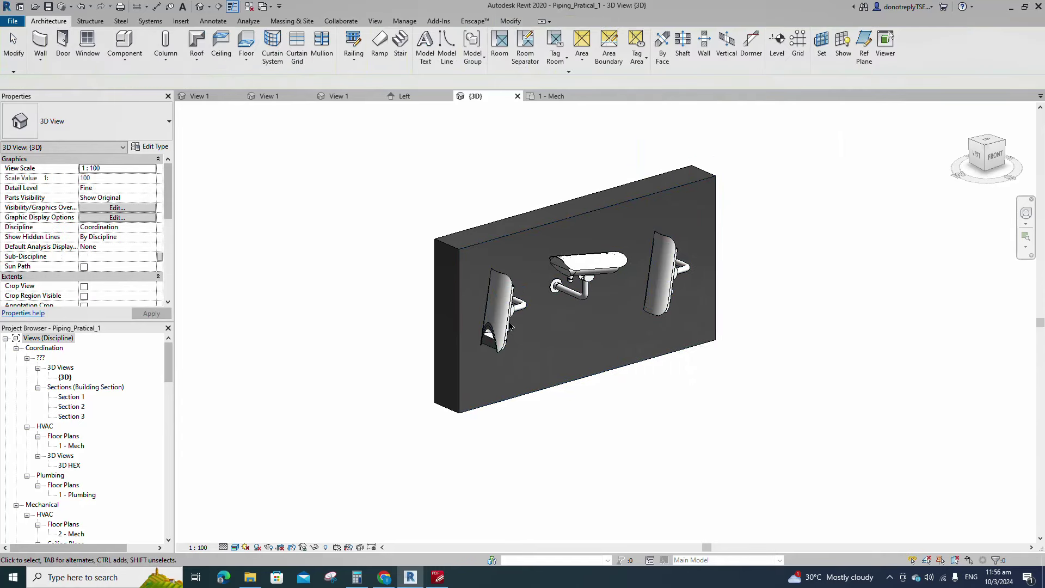
Rotate both new cameras in three quarter turns so they stand upright like the middle one.
{"action": "left_click", "coordinate": [498, 310]}
{"action": "key", "text": "space"}
{"action": "key", "text": "space"}
{"action": "key", "text": "space"}
{"action": "left_click", "coordinate": [616, 396]}
{"action": "left_click", "coordinate": [667, 283]}
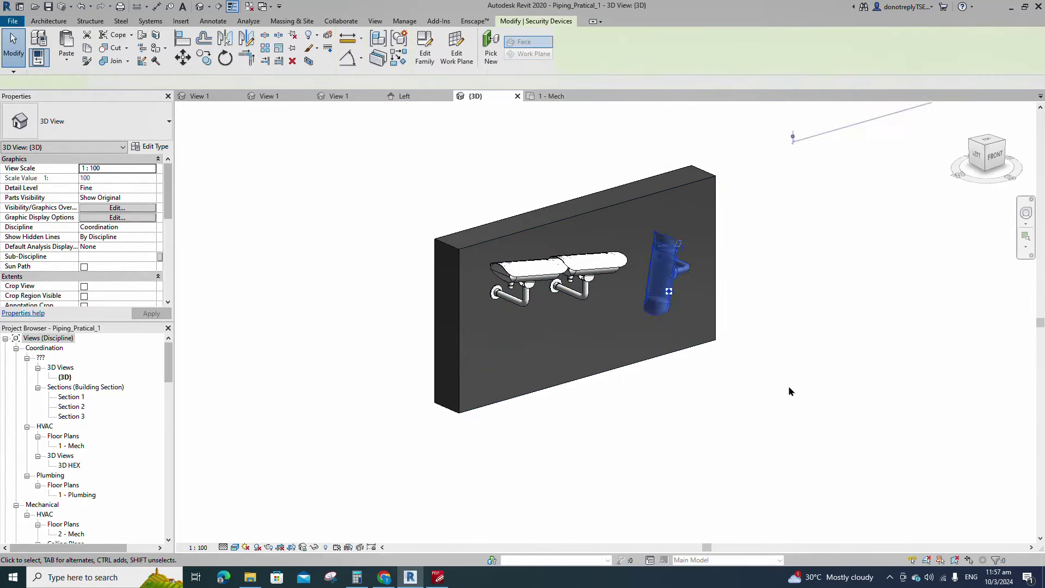
{"action": "key", "text": "space"}
{"action": "key", "text": "space"}
{"action": "key", "text": "space"}
{"action": "left_click", "coordinate": [783, 387]}
Shift the left camera further left and the middle camera to the right along the wall.
{"action": "left_click", "coordinate": [525, 299]}
{"action": "scroll", "coordinate": [543, 309], "scroll_direction": "up", "scroll_amount": 2}
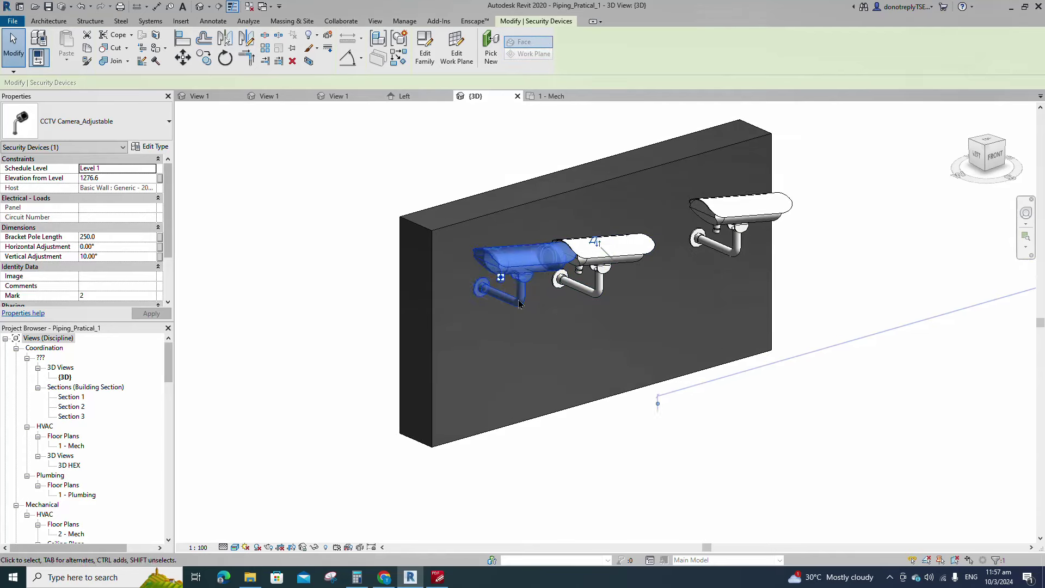
{"action": "key", "text": "Left"}
{"action": "left_click", "coordinate": [596, 288]}
{"action": "left_click_drag", "start_coordinate": [596, 288], "coordinate": [624, 275]}
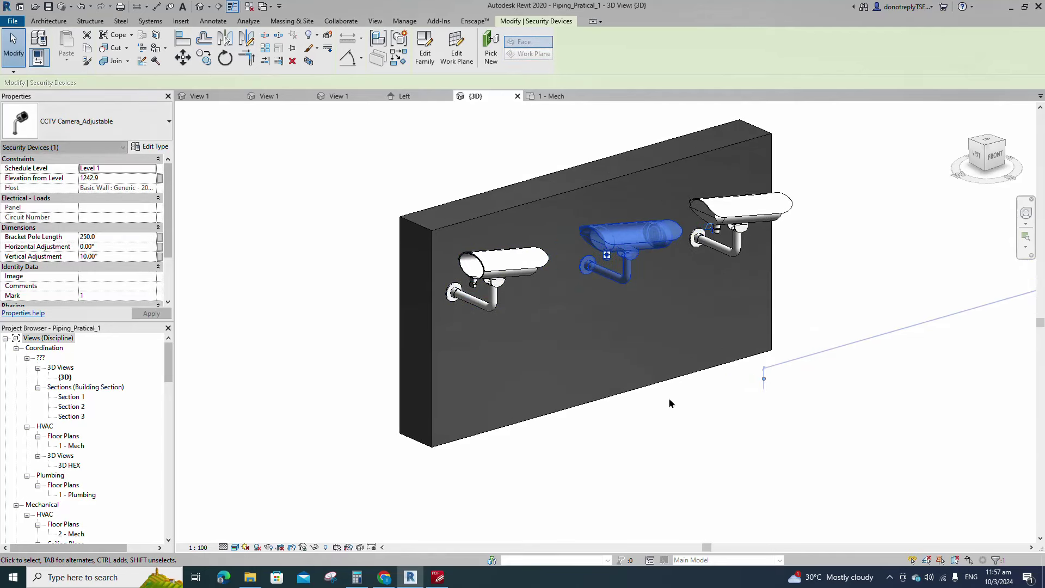
{"action": "left_click", "coordinate": [669, 401]}
Level the three cameras at the same height and move the left one right to even out the spacing.
{"action": "scroll", "coordinate": [525, 292], "scroll_direction": "down", "scroll_amount": 1}
{"action": "left_click", "coordinate": [497, 269]}
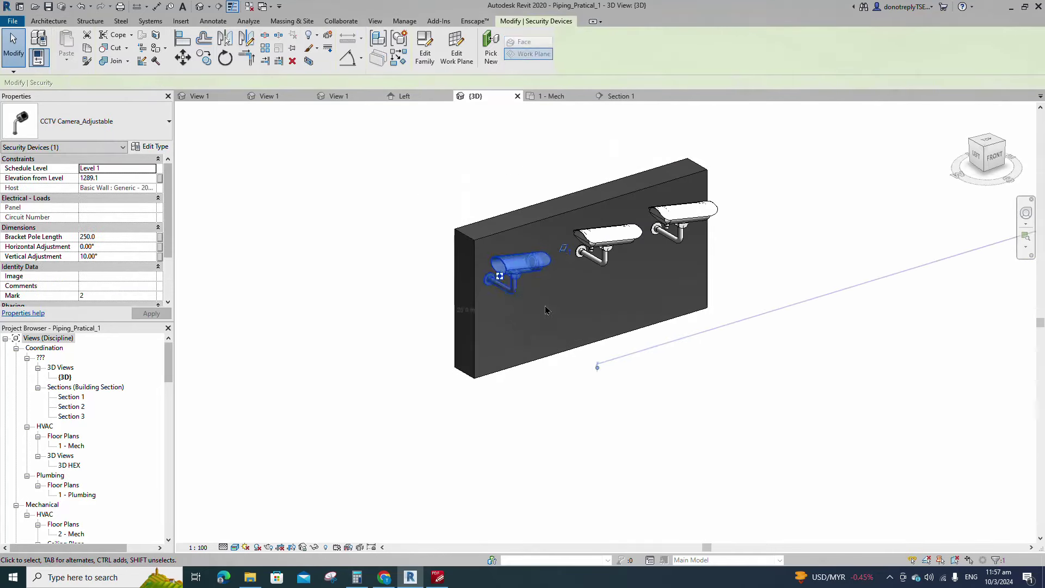
{"action": "left_click_drag", "start_coordinate": [526, 276], "coordinate": [551, 268]}
{"action": "left_click", "coordinate": [701, 410]}
{"action": "scroll", "coordinate": [701, 409], "scroll_direction": "down", "scroll_amount": 1}
{"action": "middle_click_drag", "start_coordinate": [701, 409], "coordinate": [709, 416], "text": "shift"}
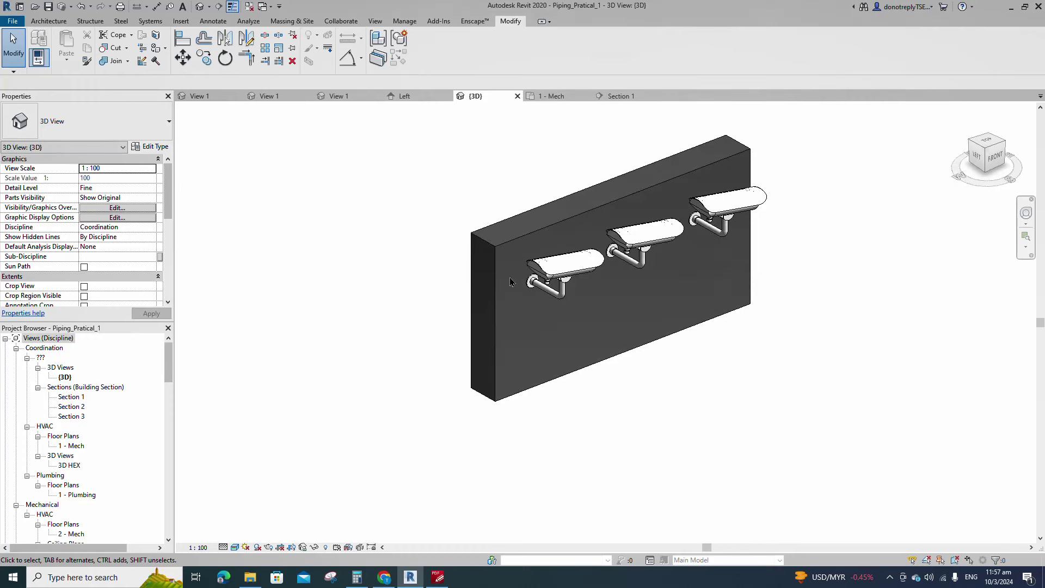
Set the middle camera's Horizontal Adjustment to 90°.
{"action": "left_click", "coordinate": [645, 235]}
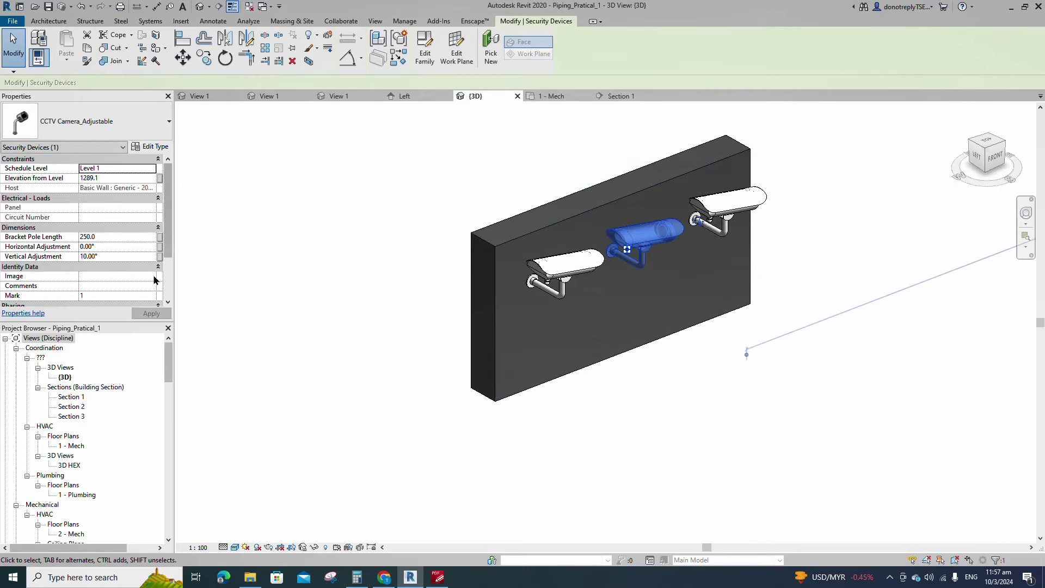
{"action": "left_click", "coordinate": [87, 248]}
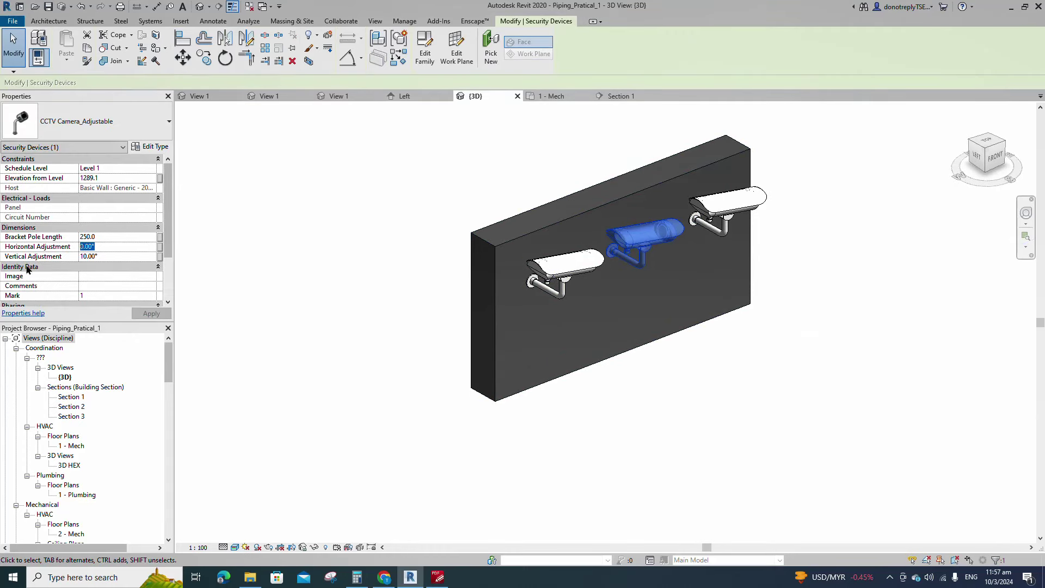
{"action": "type", "text": "90"}
{"action": "left_click", "coordinate": [149, 314]}
{"action": "left_click", "coordinate": [597, 331]}
Set the left camera's Horizontal Adjustment to 135°.
{"action": "left_click", "coordinate": [575, 287]}
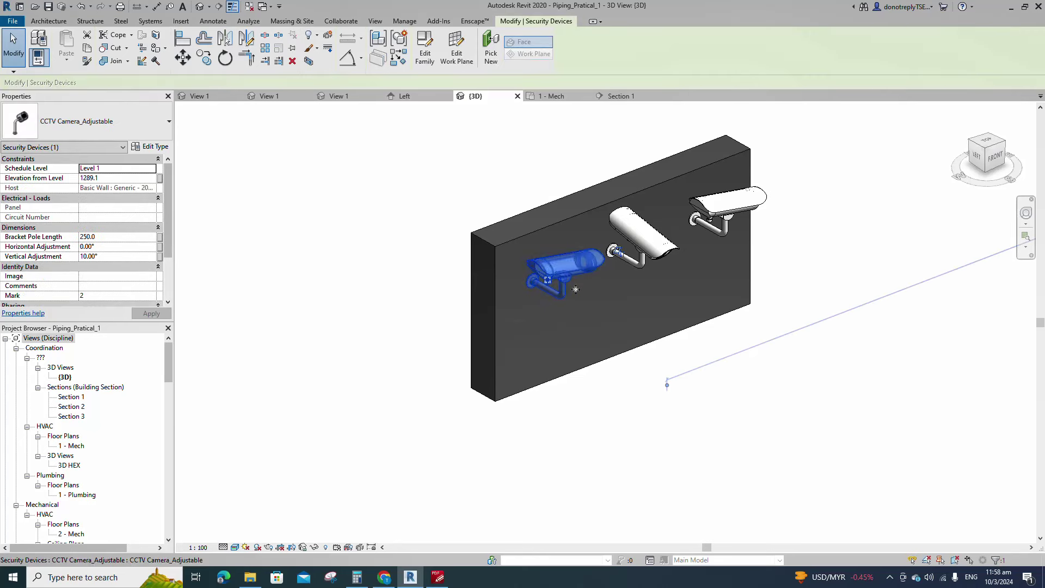
{"action": "left_click", "coordinate": [87, 248]}
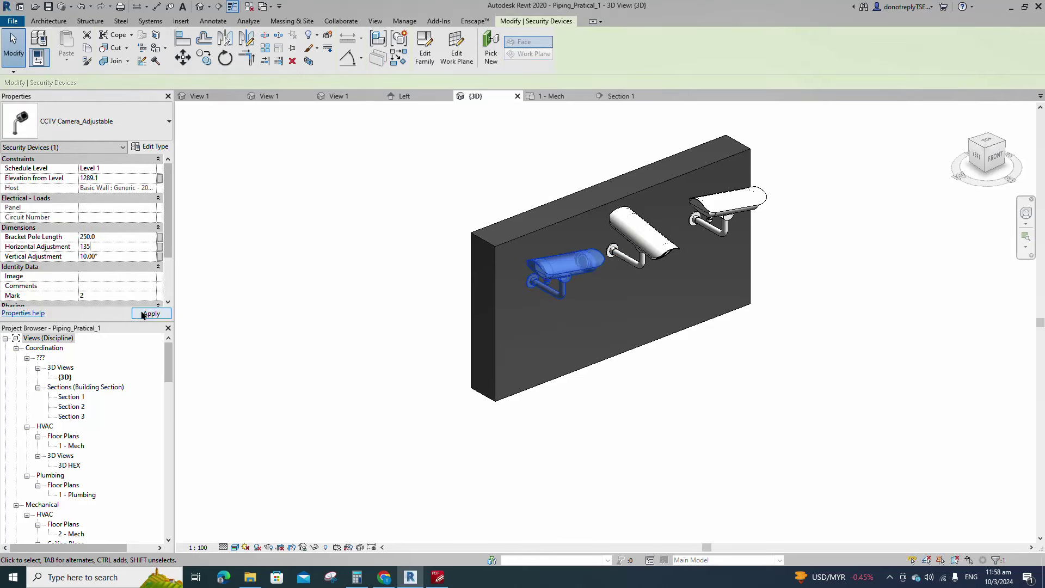
{"action": "left_click", "coordinate": [143, 315]}
{"action": "left_click", "coordinate": [737, 368]}
Set the right camera's Horizontal Adjustment to 45° and view all three cameras from the front.
{"action": "left_click", "coordinate": [724, 209]}
{"action": "left_click", "coordinate": [87, 247]}
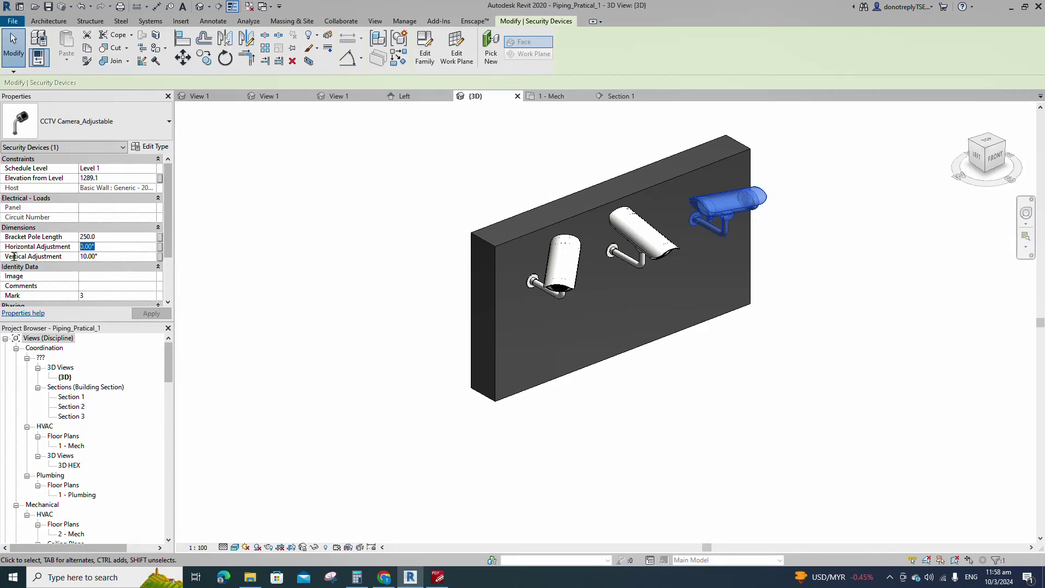
{"action": "type", "text": "45"}
{"action": "left_click", "coordinate": [148, 314]}
{"action": "left_click", "coordinate": [662, 438]}
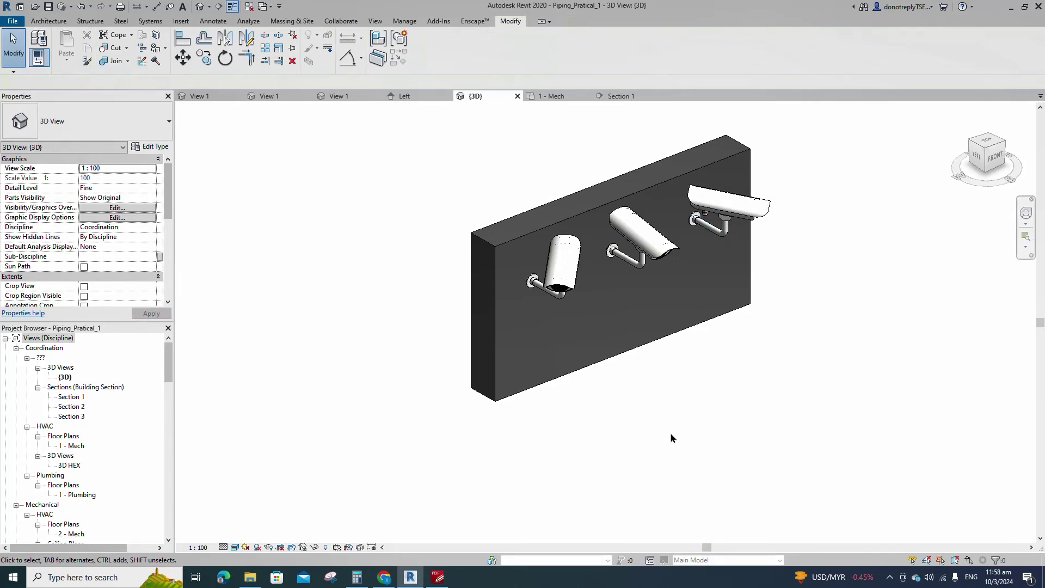
{"action": "middle_click_drag", "start_coordinate": [672, 438], "coordinate": [822, 286], "text": "shift"}
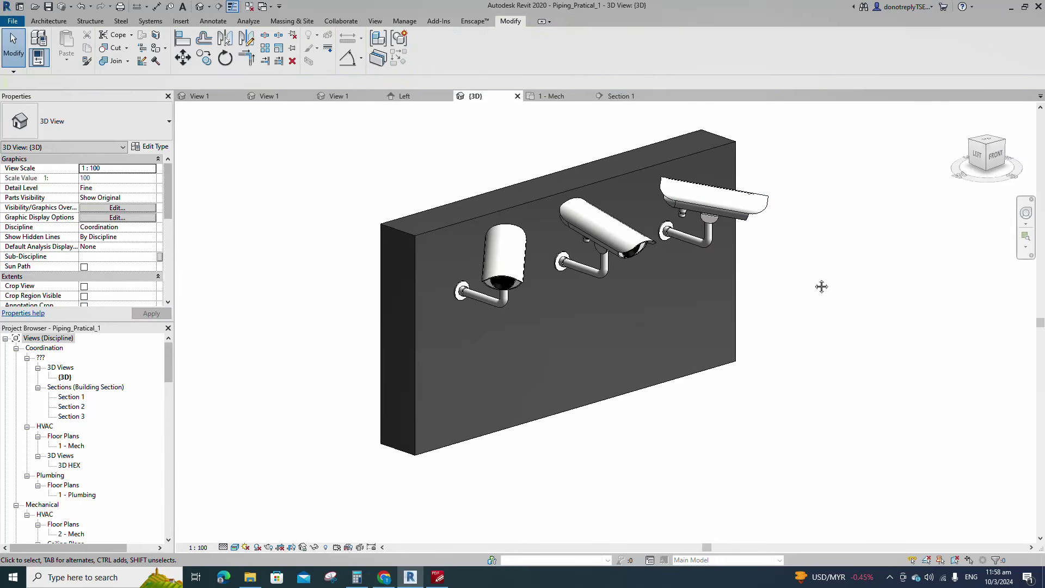